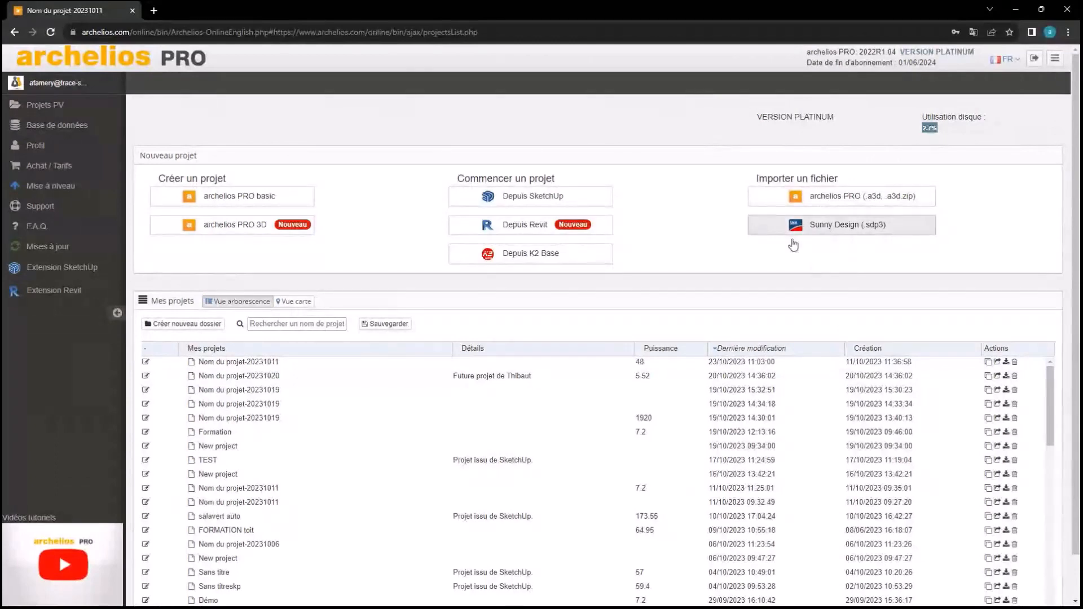
Browse the projects on the world map view, then return to the list and open the equipment database
scroll(353, 279, down, 1)
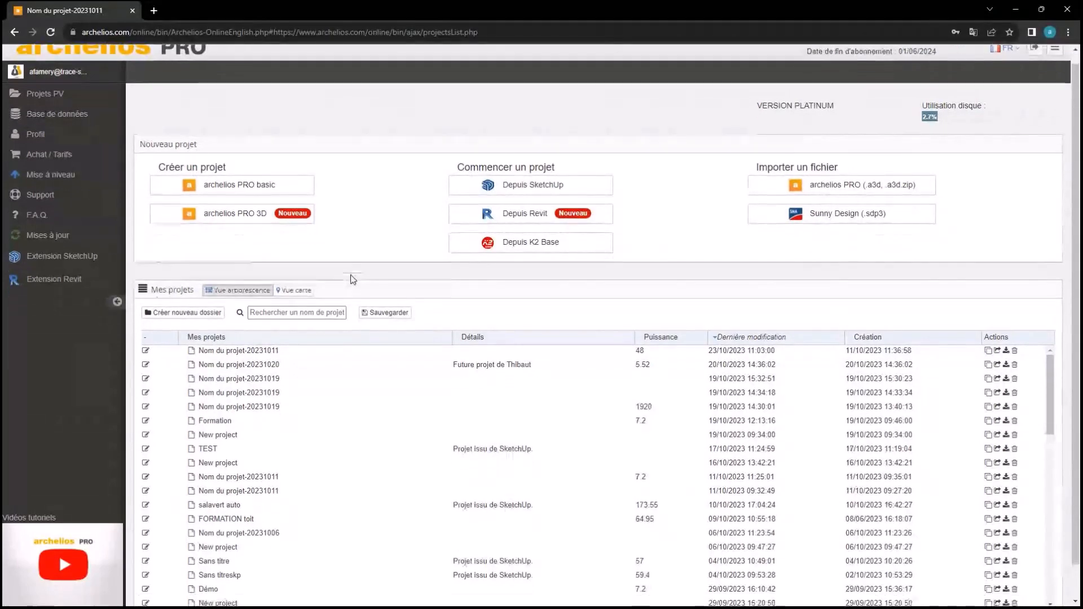
scroll(352, 279, down, 2)
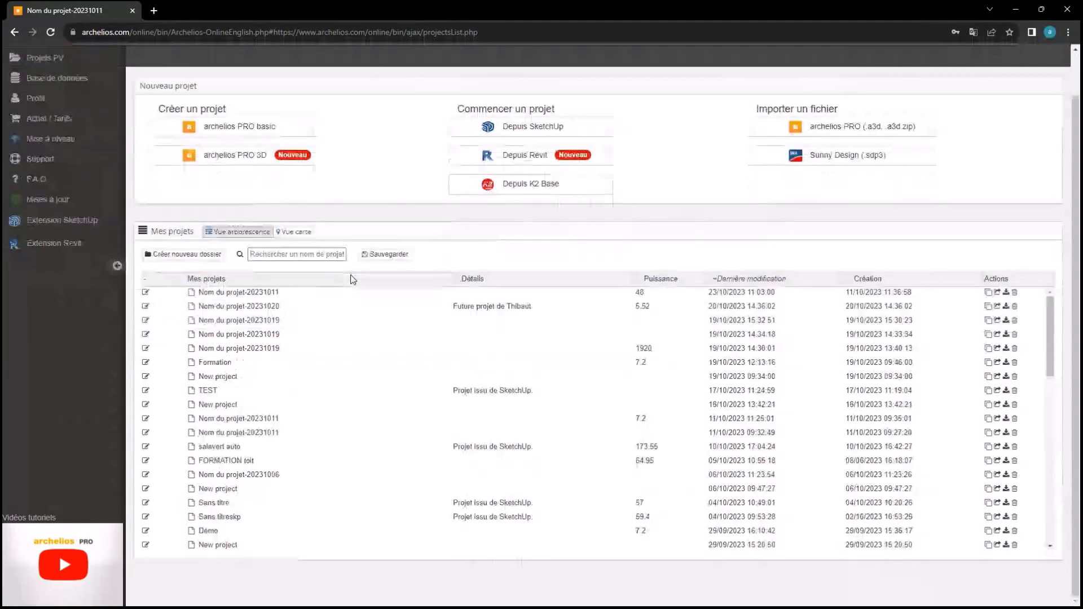
scroll(241, 268, up, 2)
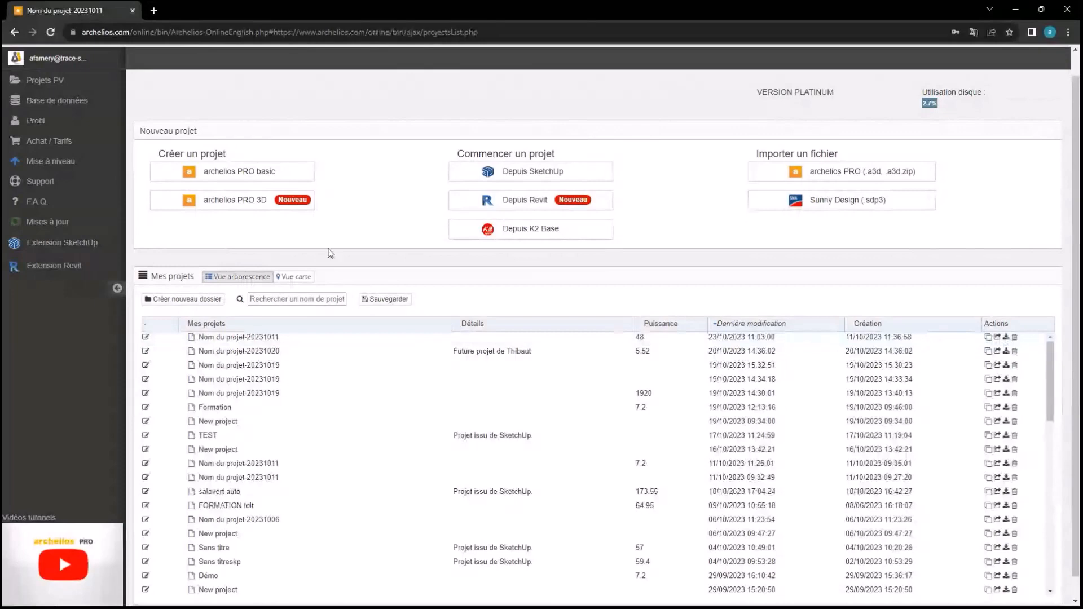
click(292, 279)
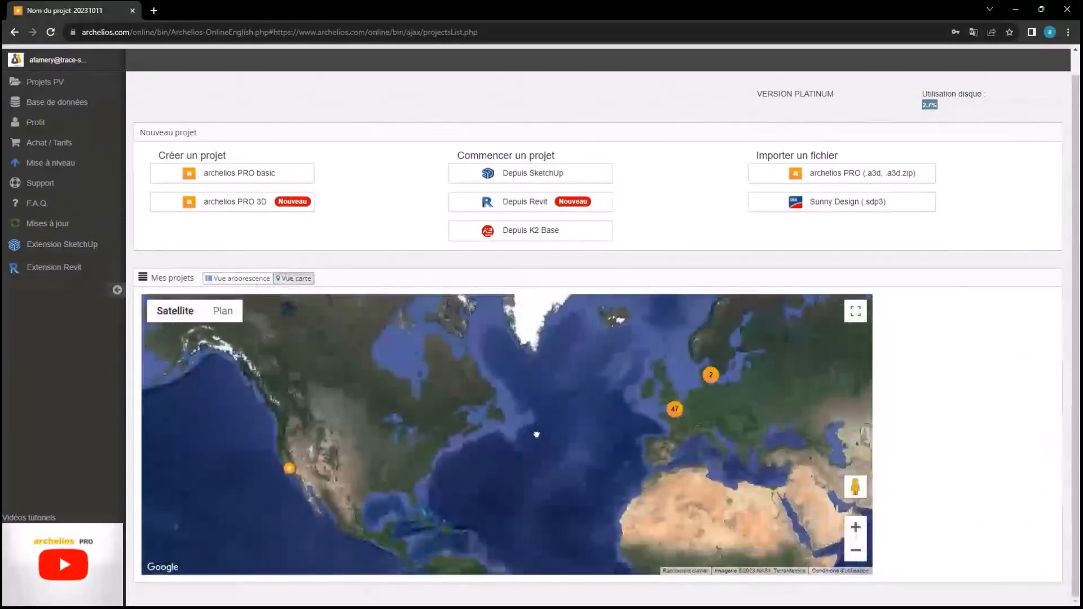
drag(536, 434, 461, 381)
drag(657, 364, 599, 414)
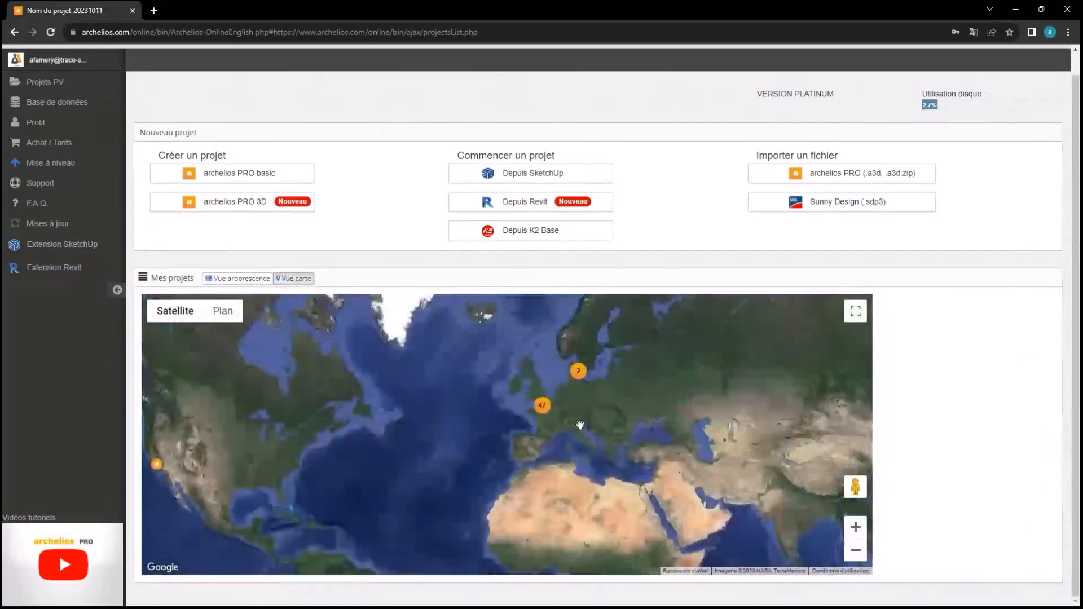
scroll(580, 430, up, 2)
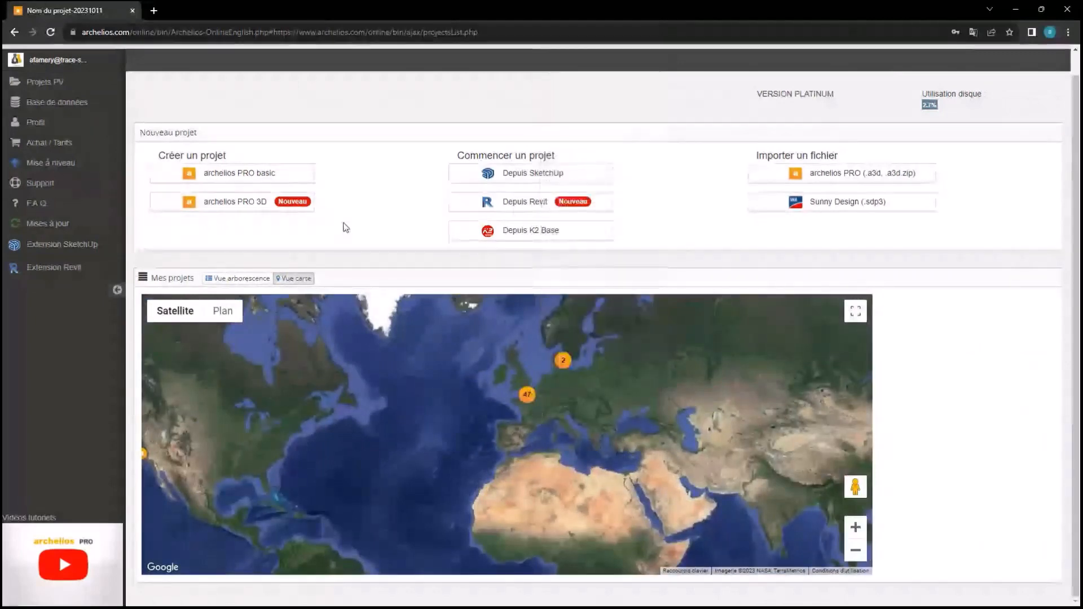
click(255, 280)
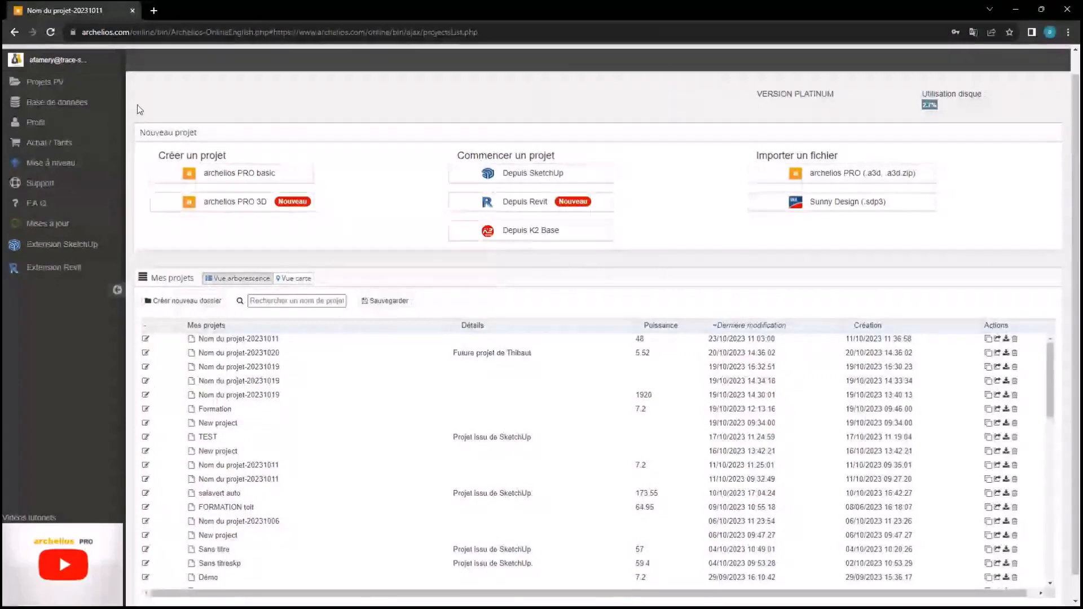
click(66, 104)
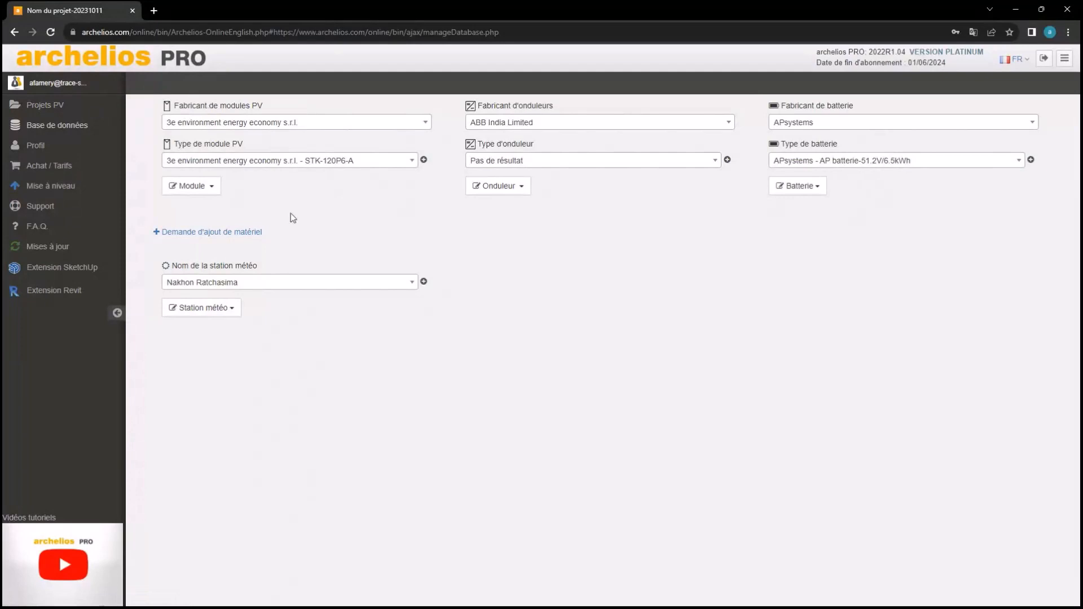
Search the PV module manufacturers for 'voltec', clear the search, and show the module management actions
click(284, 124)
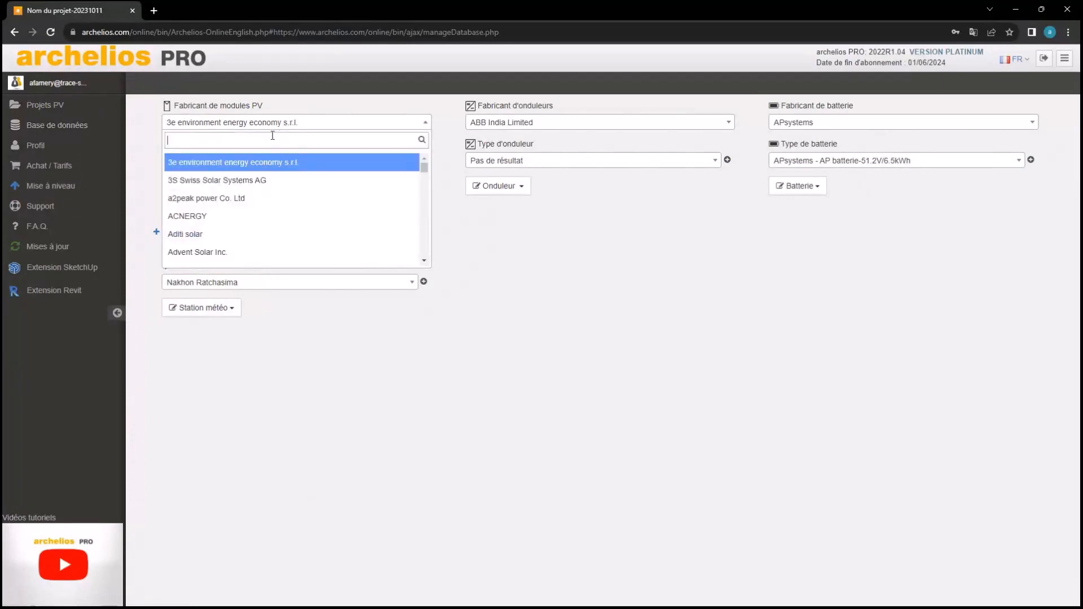
text(fron)
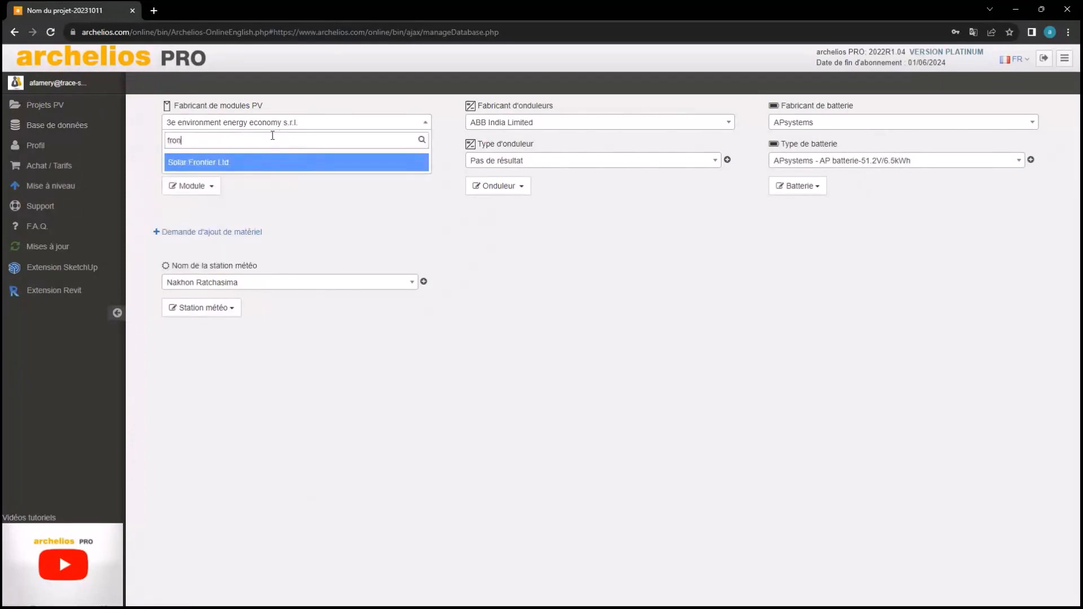
key(BackSpace)
key(BackSpace)
key(BackSpace)
key(BackSpace)
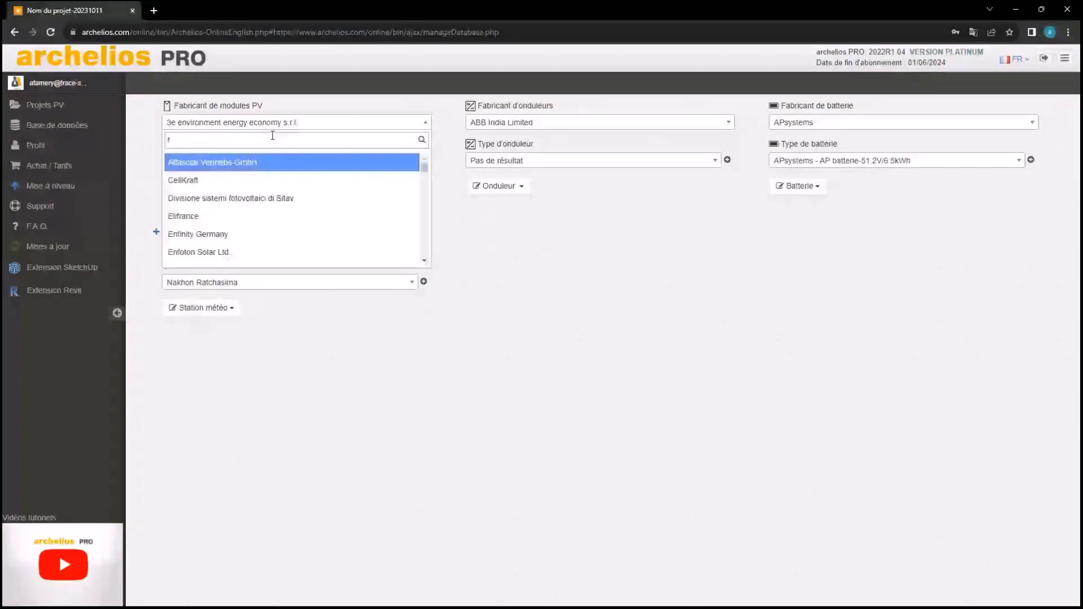
text(voltec)
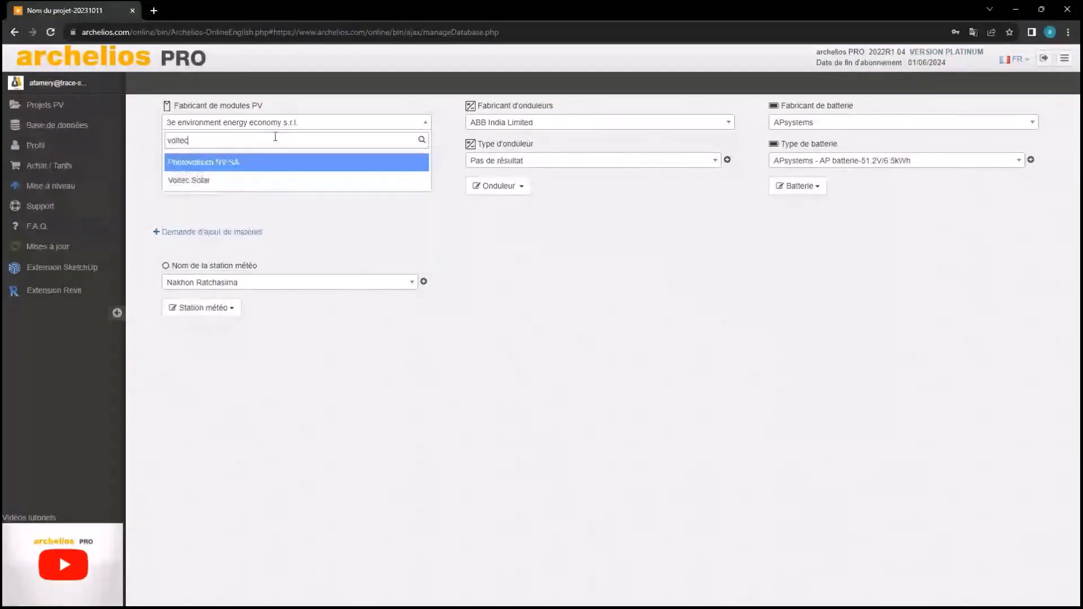
double_click(187, 139)
key(BackSpace)
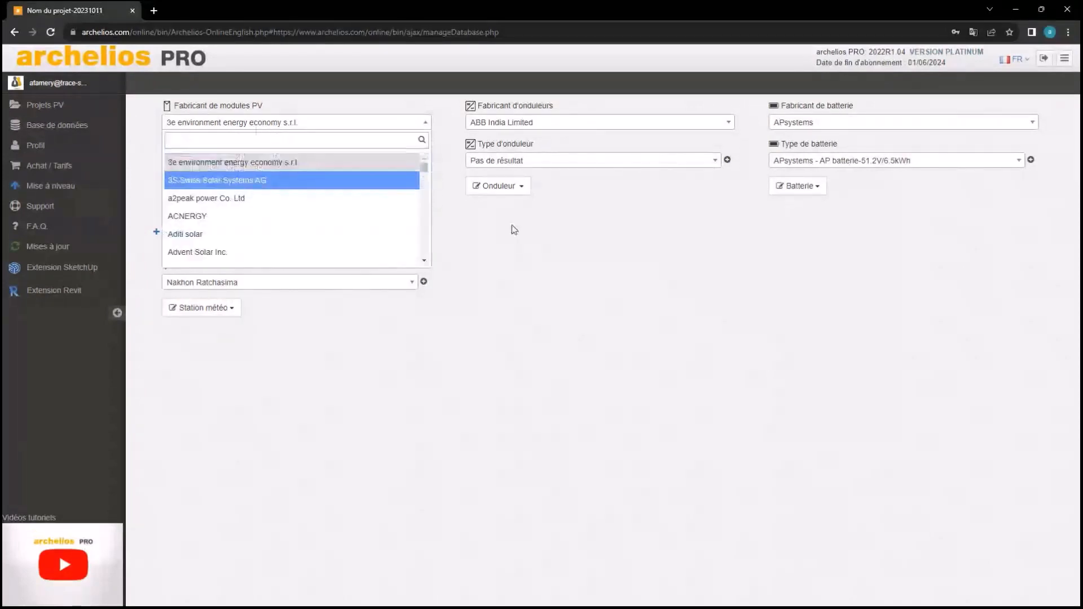
click(518, 246)
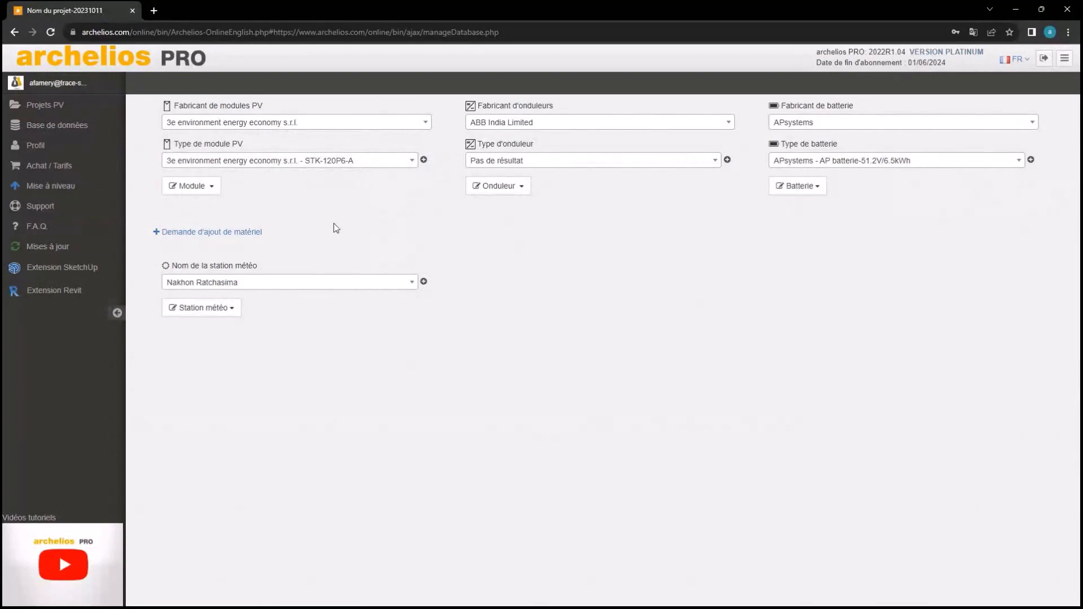
click(192, 192)
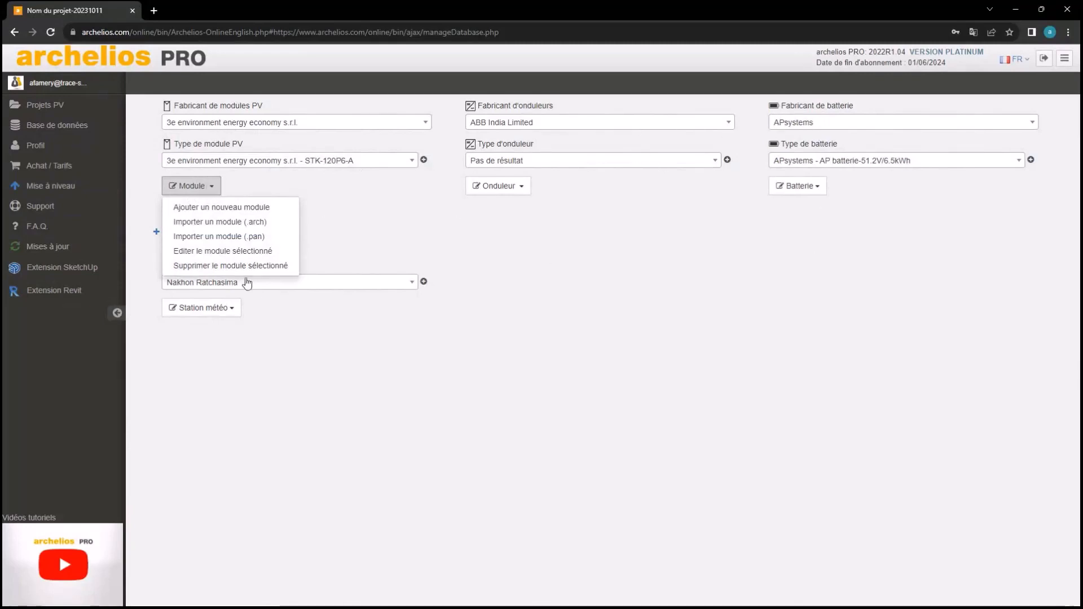
click(226, 208)
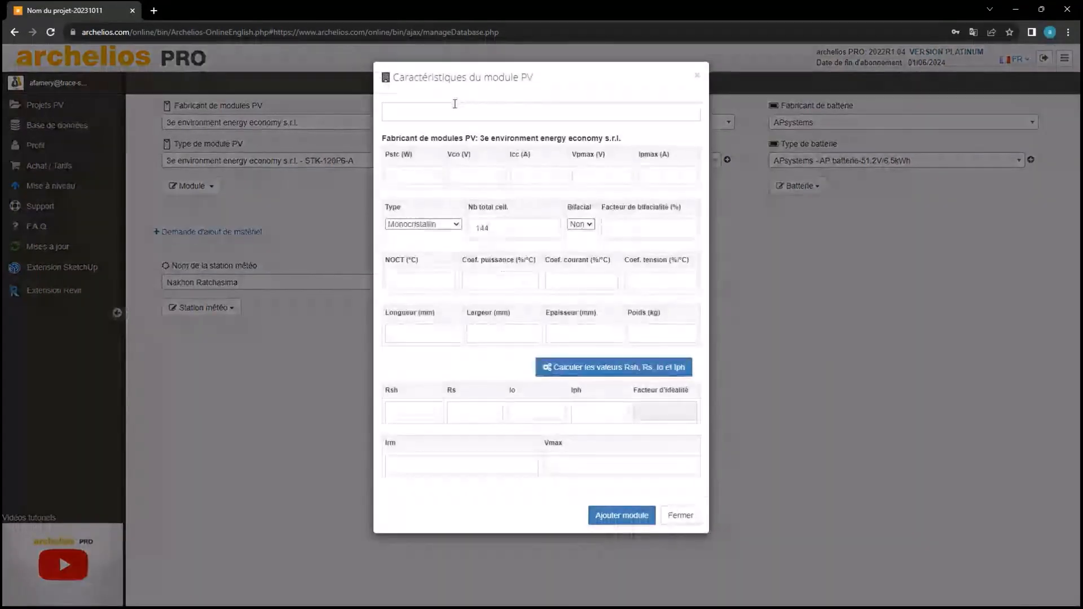
click(681, 515)
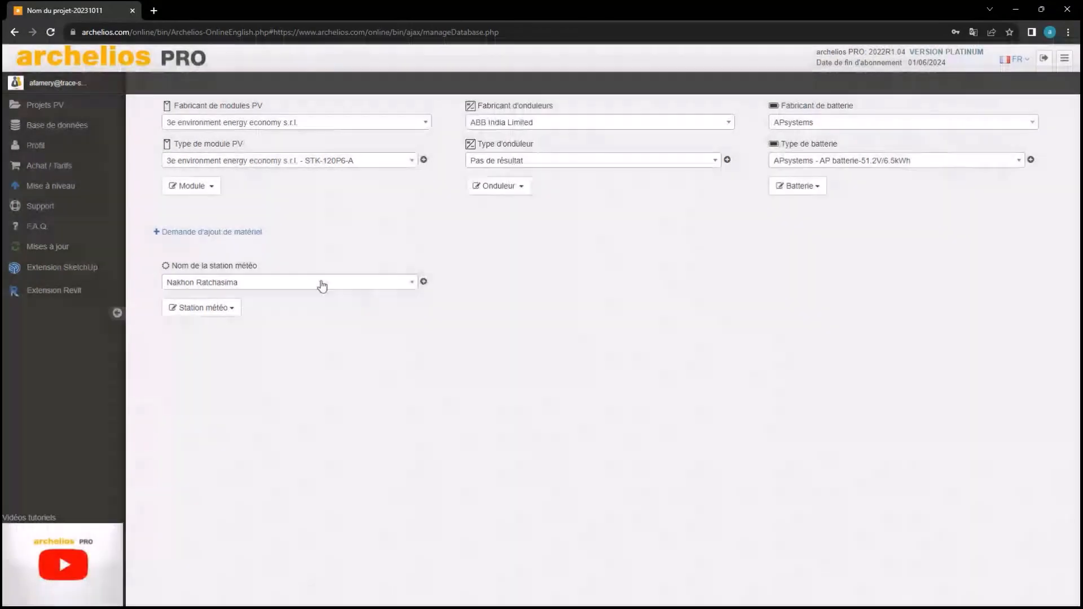
click(210, 187)
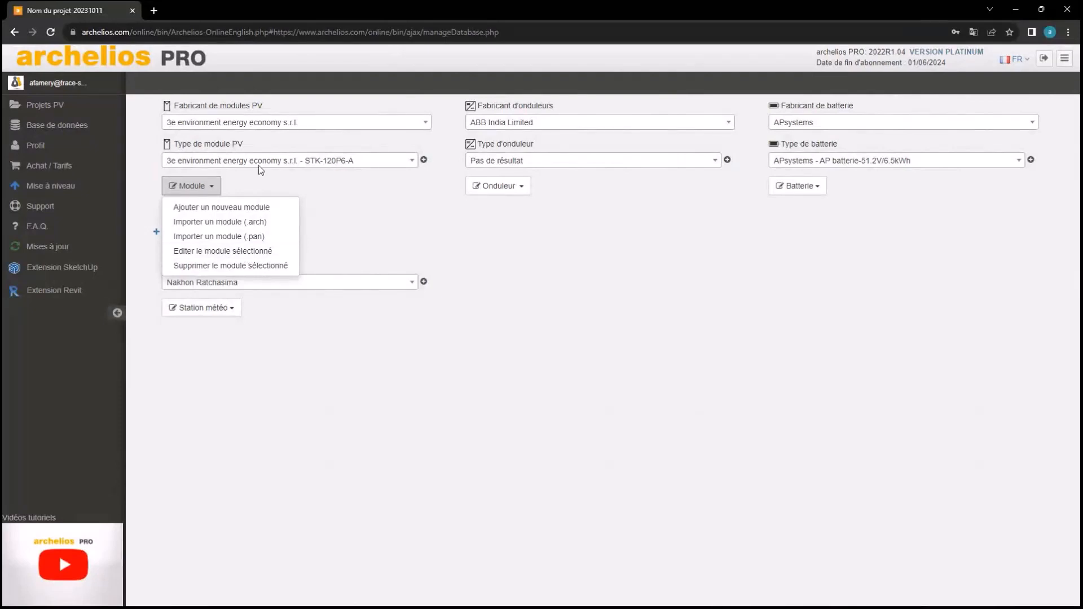
click(247, 255)
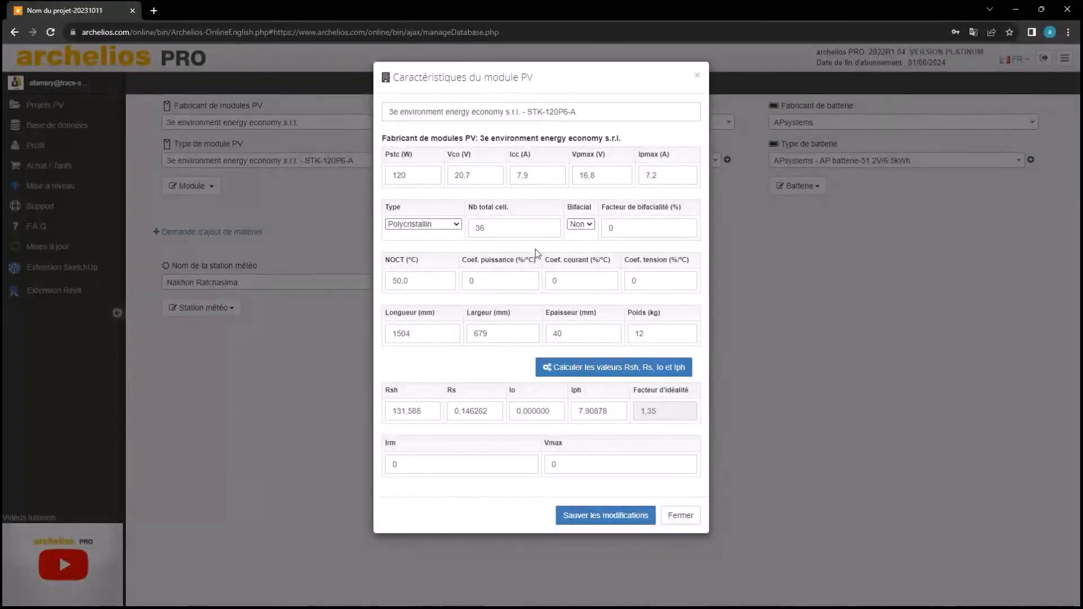
click(680, 515)
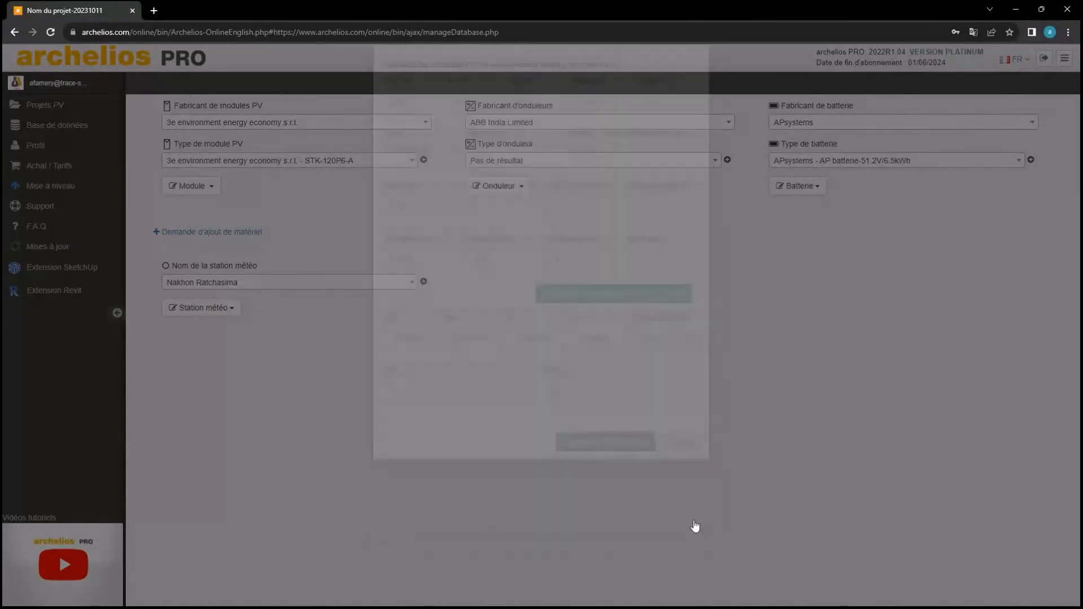
click(191, 185)
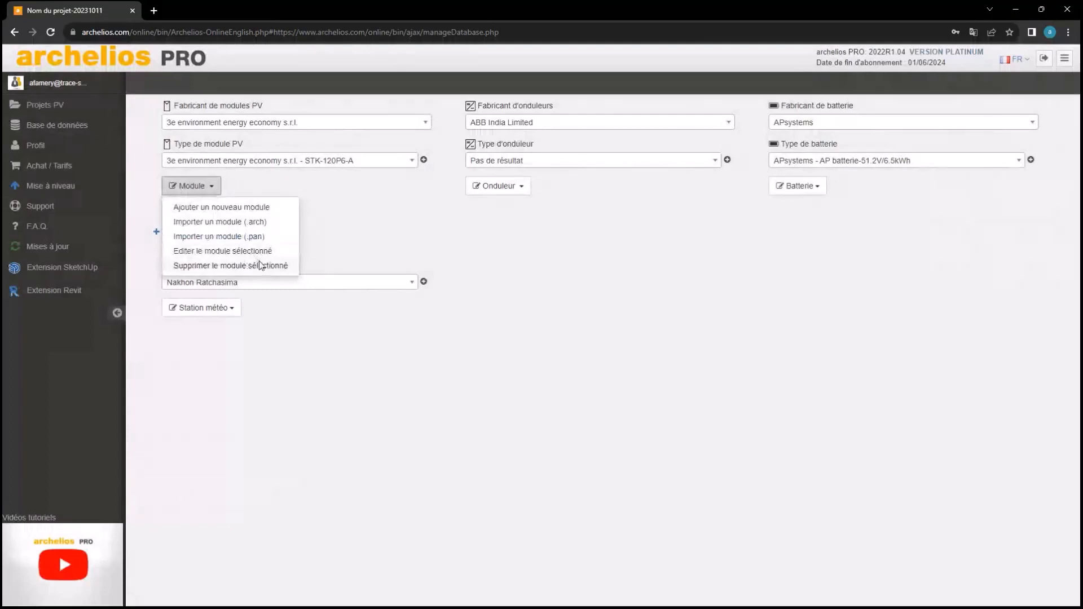
Review the inverter and battery action lists, then send a Demande d'ajout de matériel request
click(414, 257)
click(519, 184)
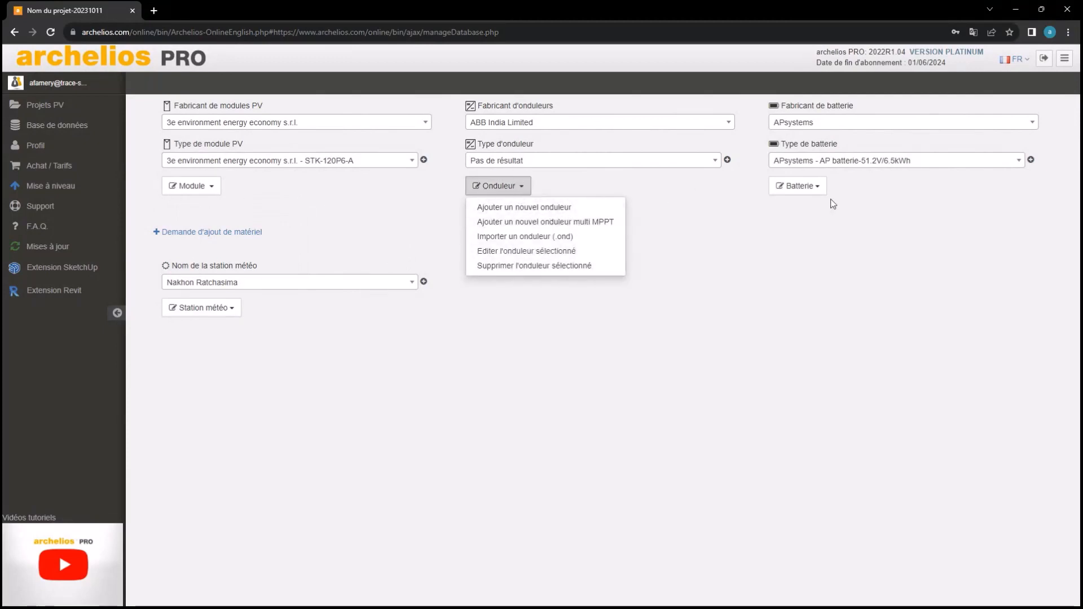
click(818, 187)
click(585, 194)
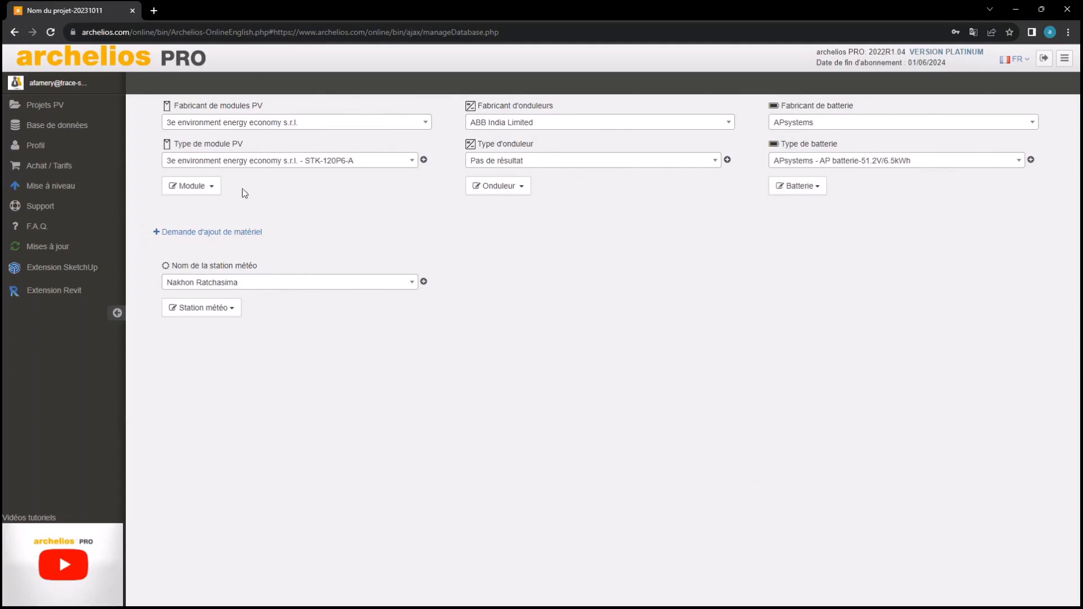
click(250, 239)
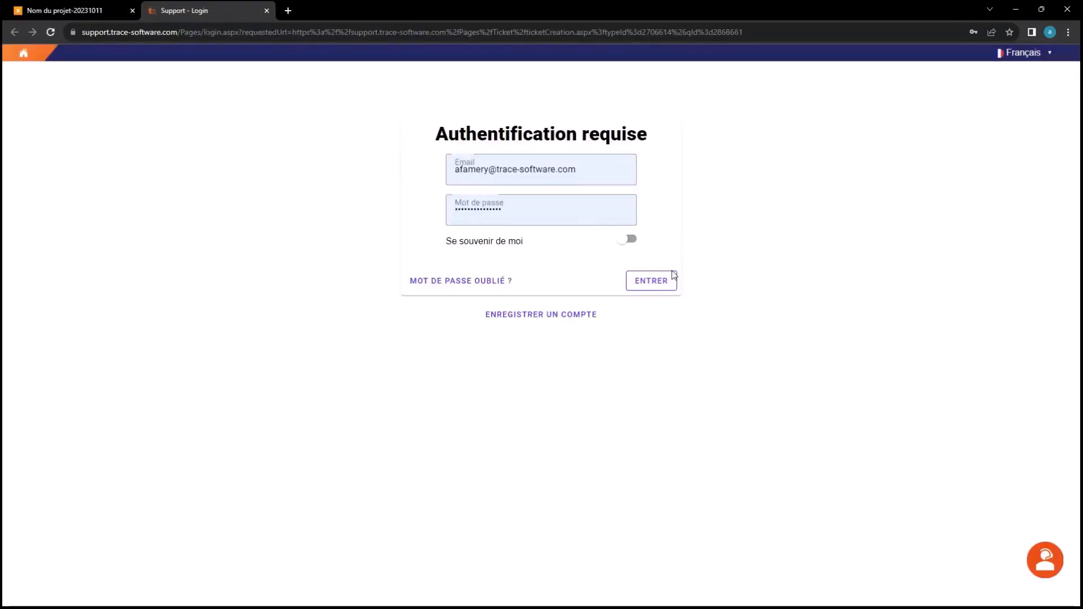
Log in to the support portal and review the ticket qualification criteria
click(671, 282)
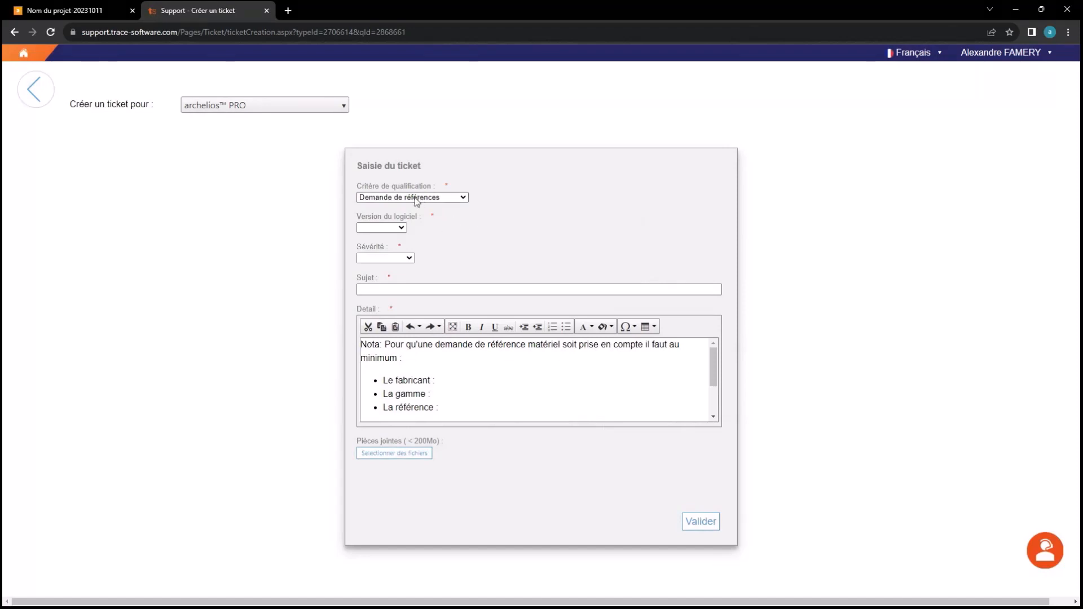
scroll(429, 373, down, 2)
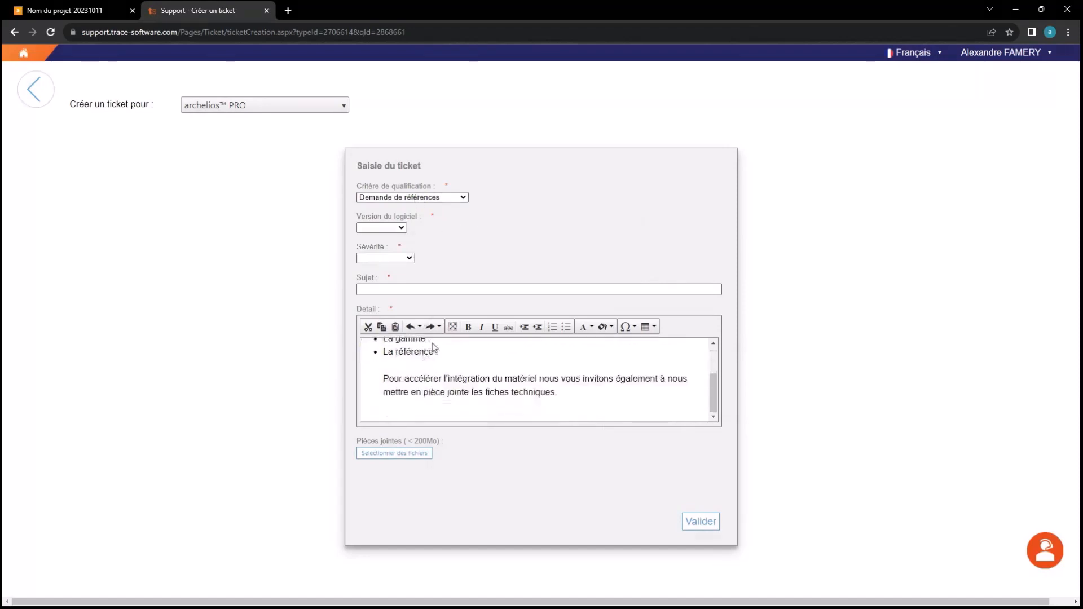
scroll(433, 347, up, 4)
click(426, 202)
click(427, 202)
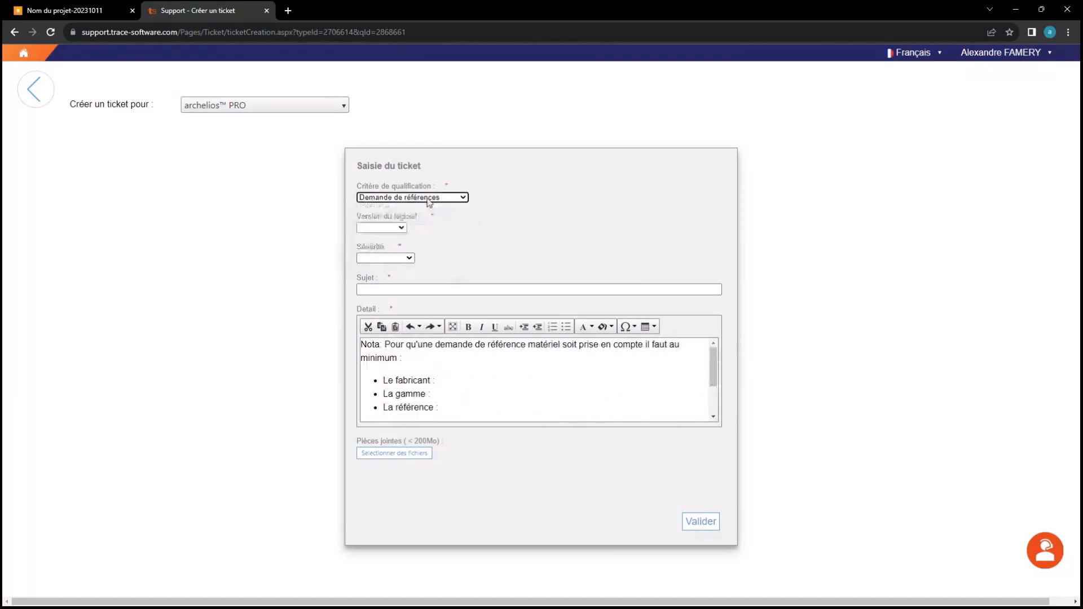
Review the ticket severity choices and the rest of the form without changing them
click(410, 259)
click(411, 258)
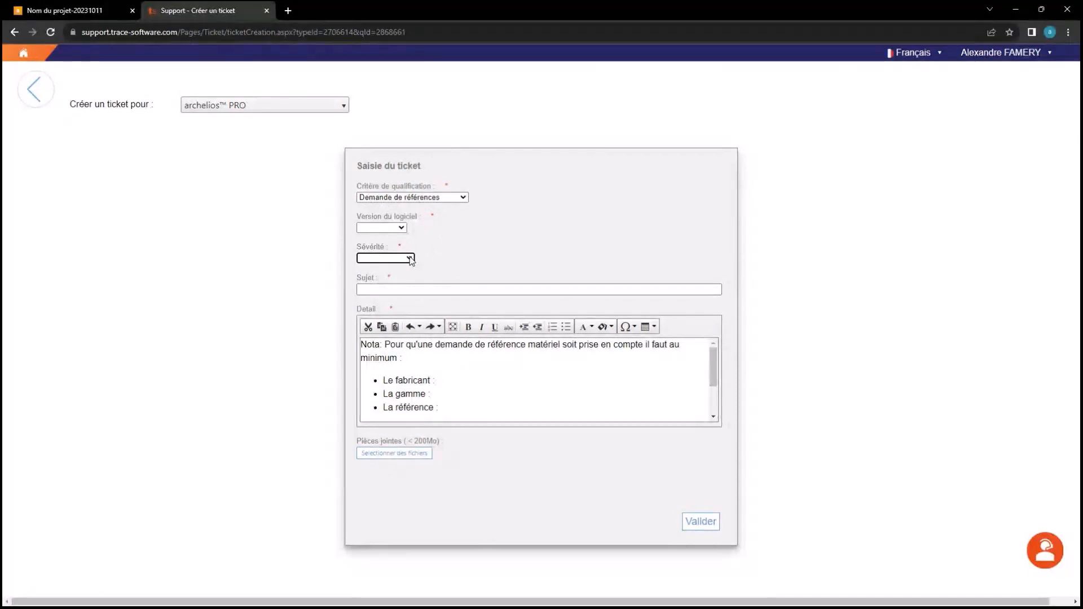
click(410, 259)
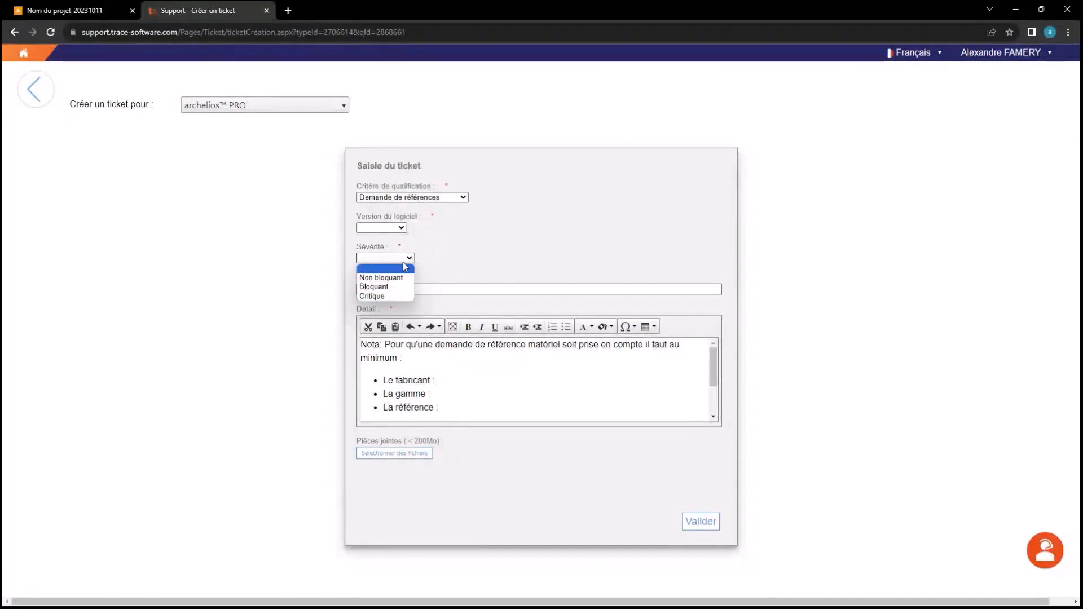
click(404, 261)
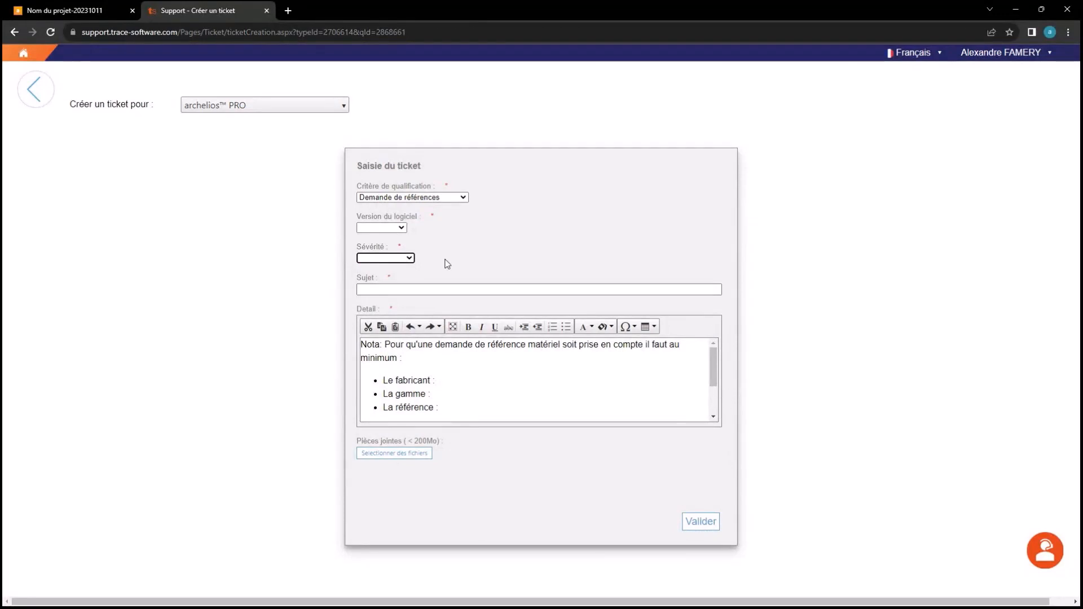
click(421, 280)
scroll(430, 382, down, 3)
scroll(420, 379, up, 3)
Close the Support tab, keep Nakhon Ratchasima as the weather station, then expand and collapse Profil
click(266, 10)
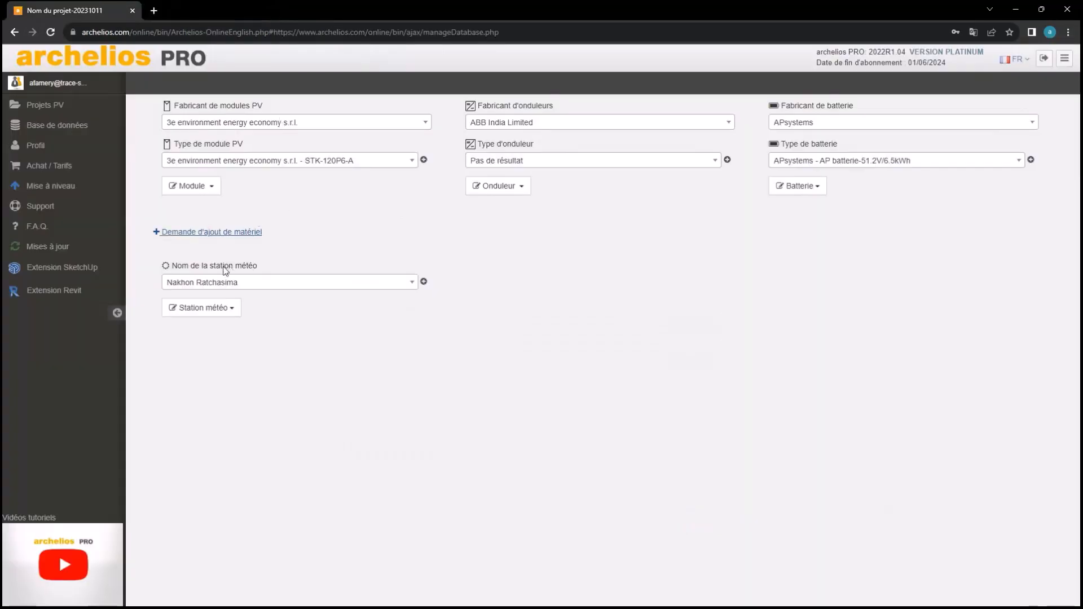
click(328, 287)
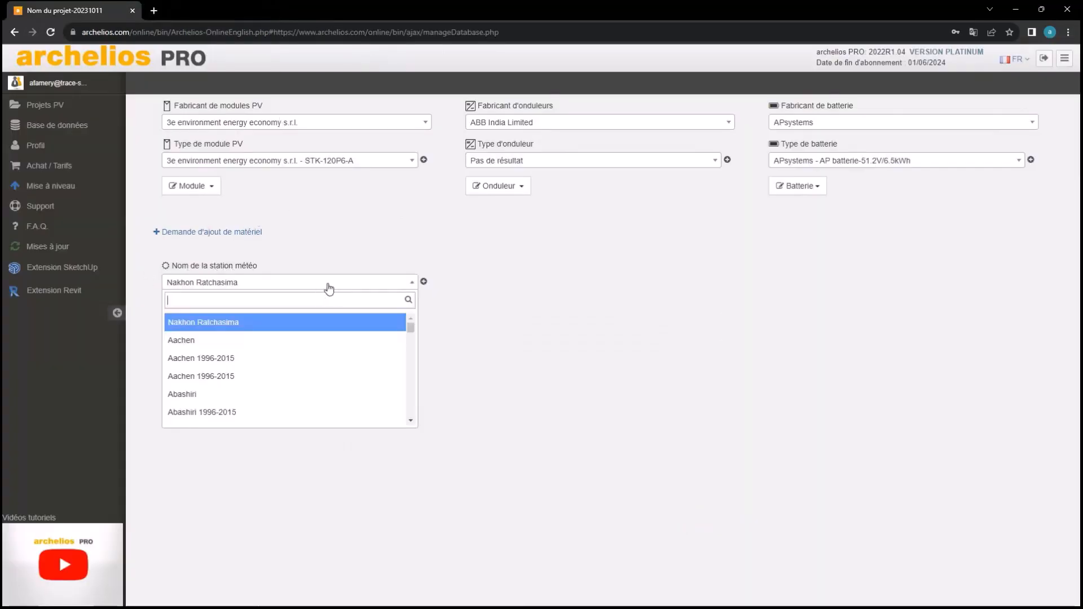
click(329, 287)
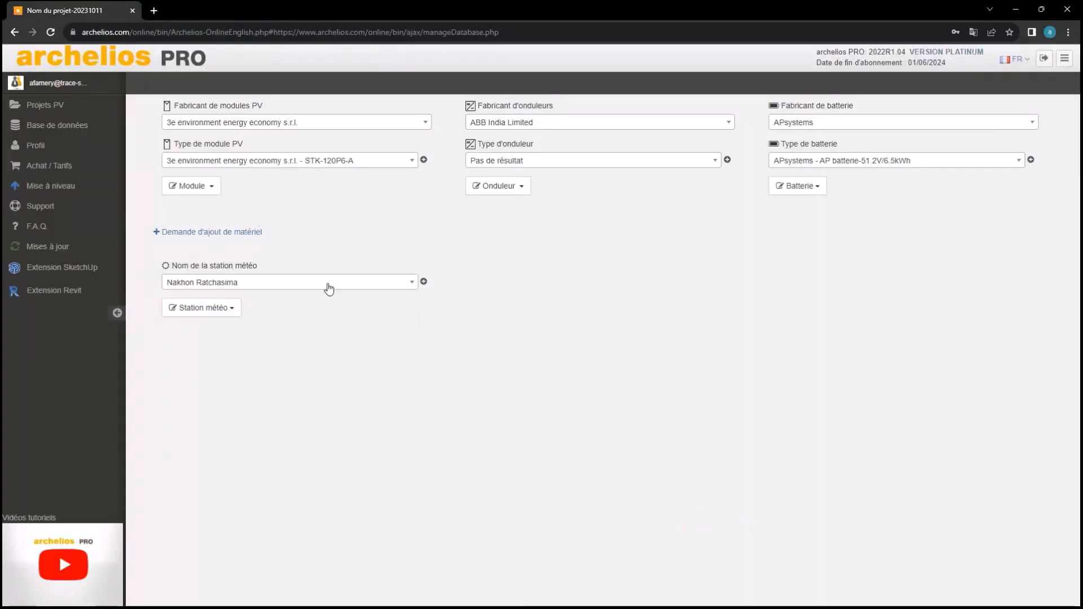
click(182, 311)
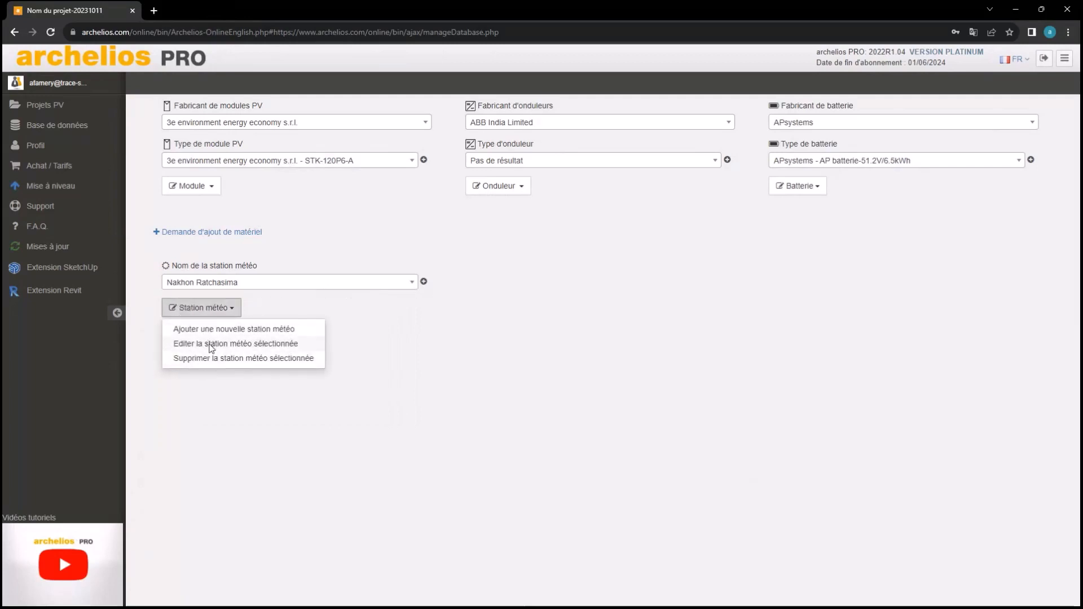
click(252, 287)
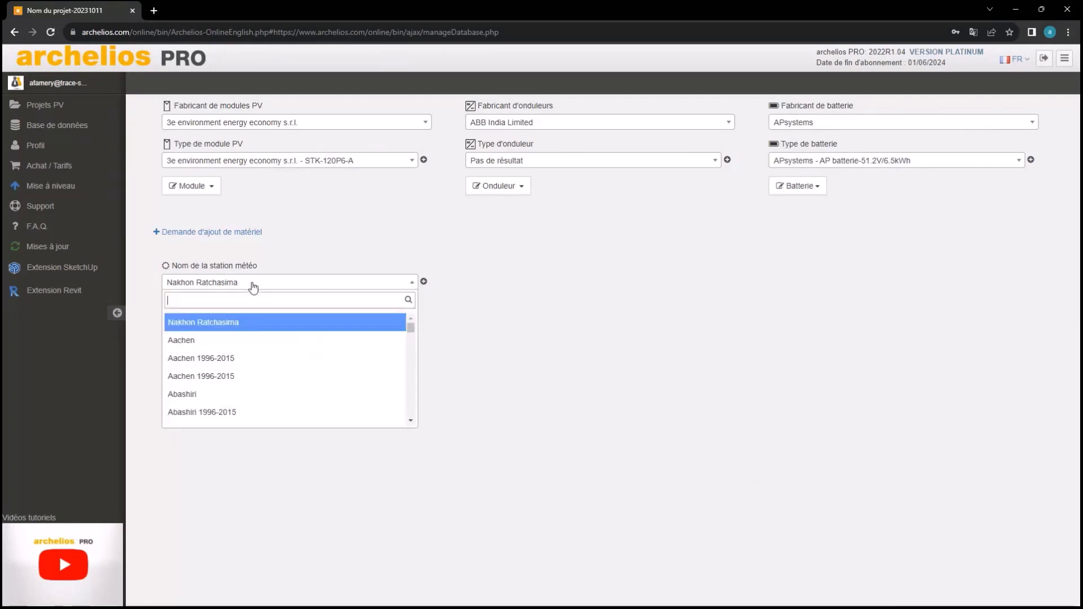
click(251, 286)
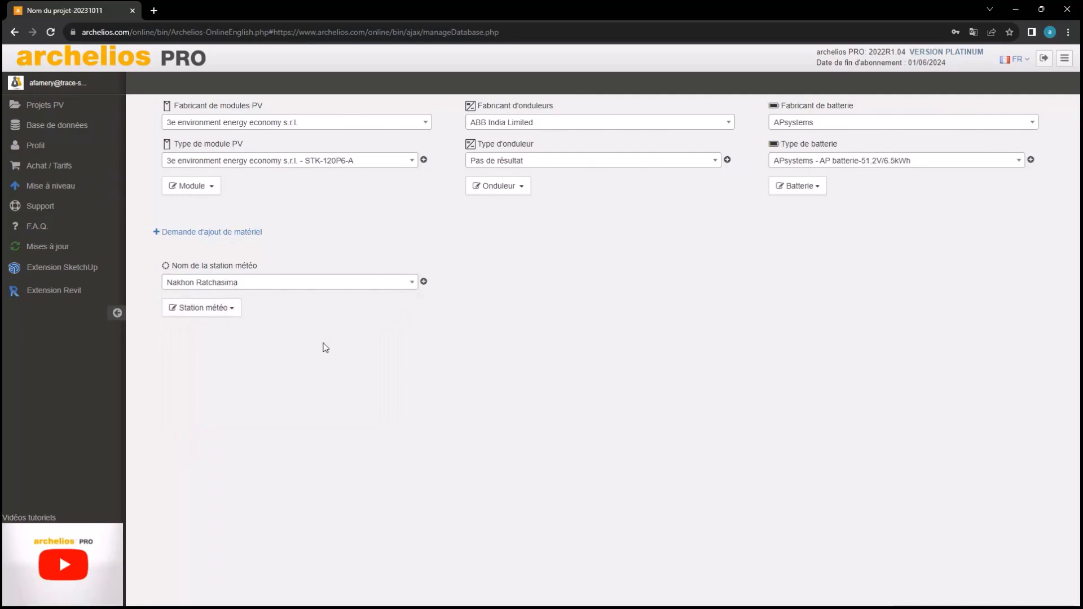
click(53, 146)
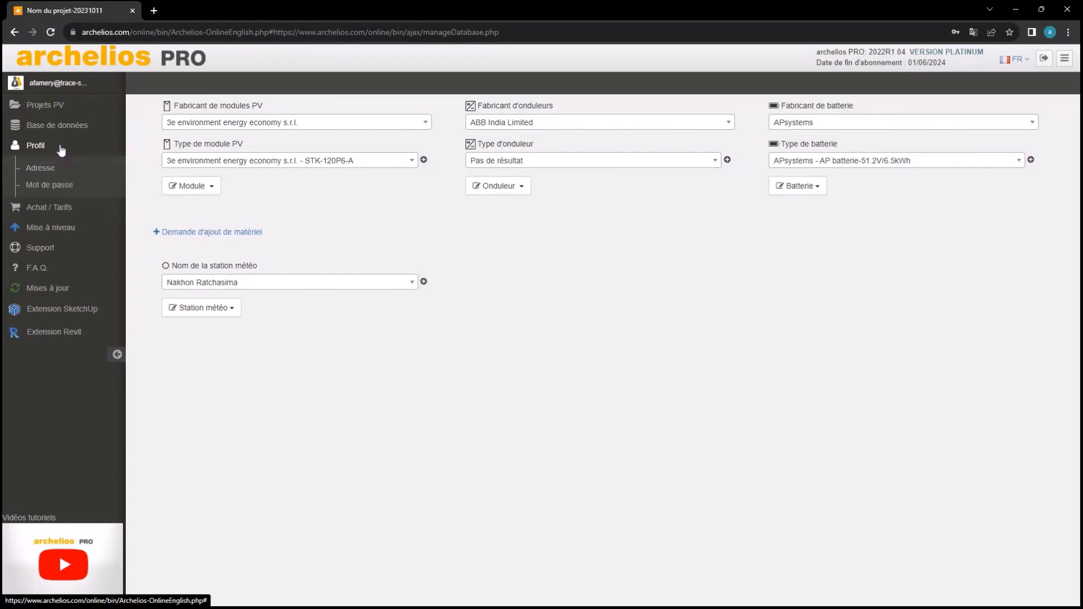
click(35, 146)
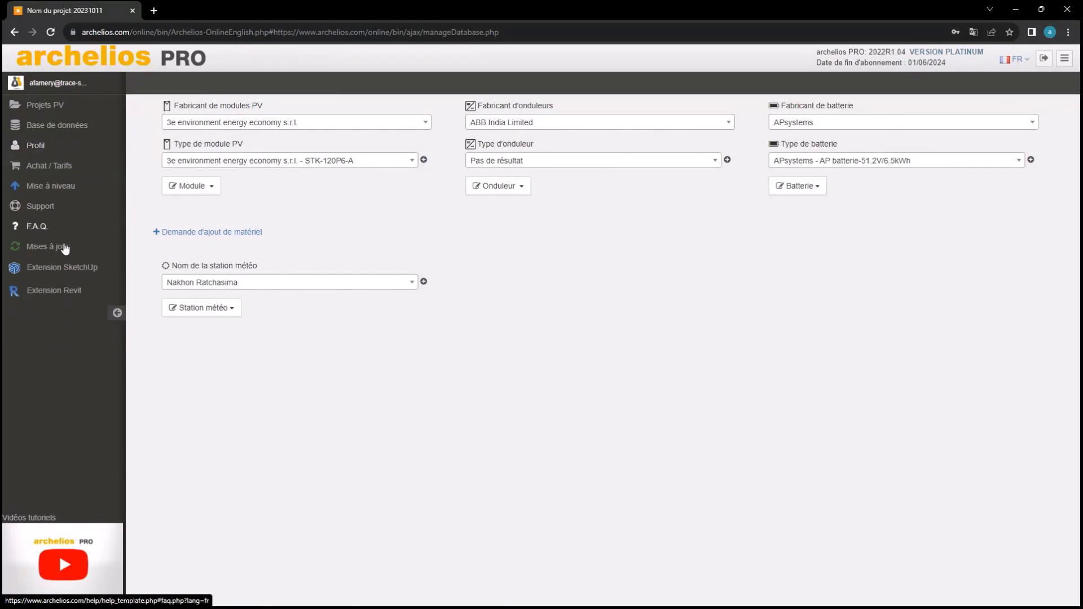
click(50, 170)
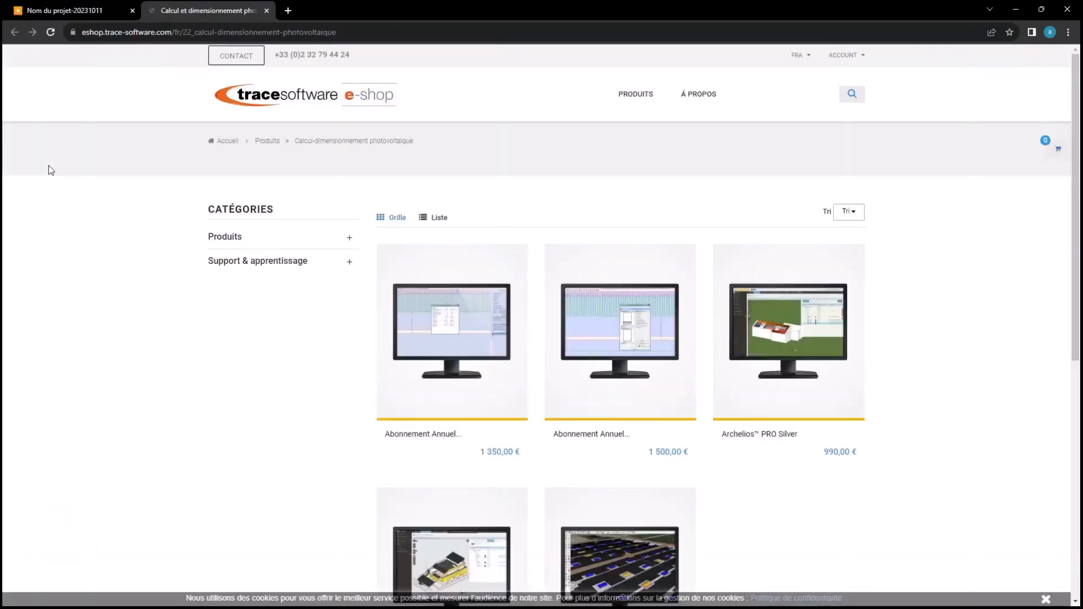
scroll(344, 344, down, 2)
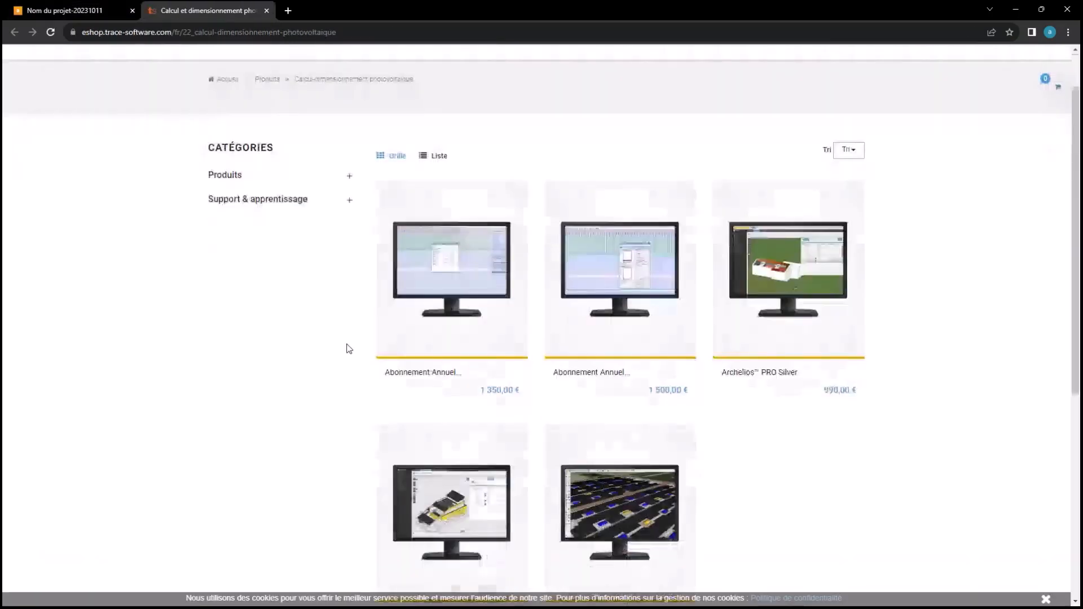
scroll(343, 339, down, 1)
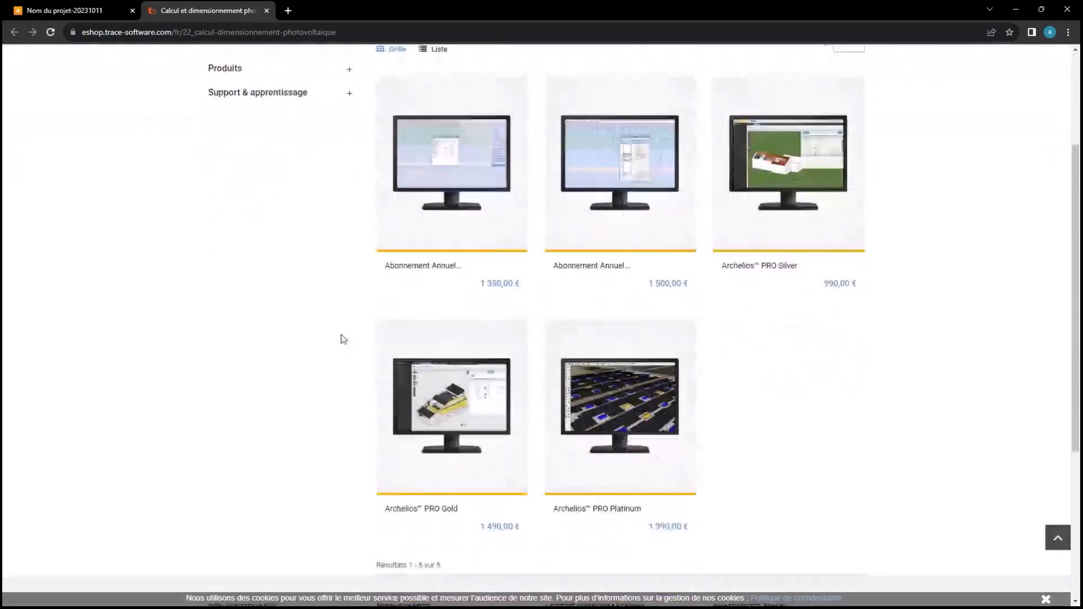
scroll(343, 339, up, 1)
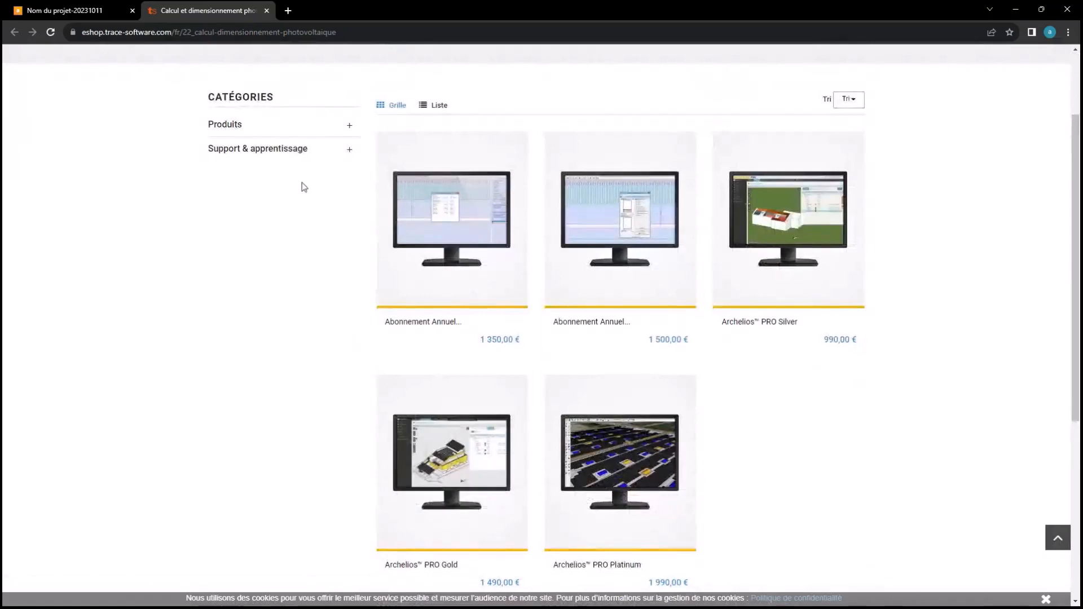
scroll(315, 165, up, 1)
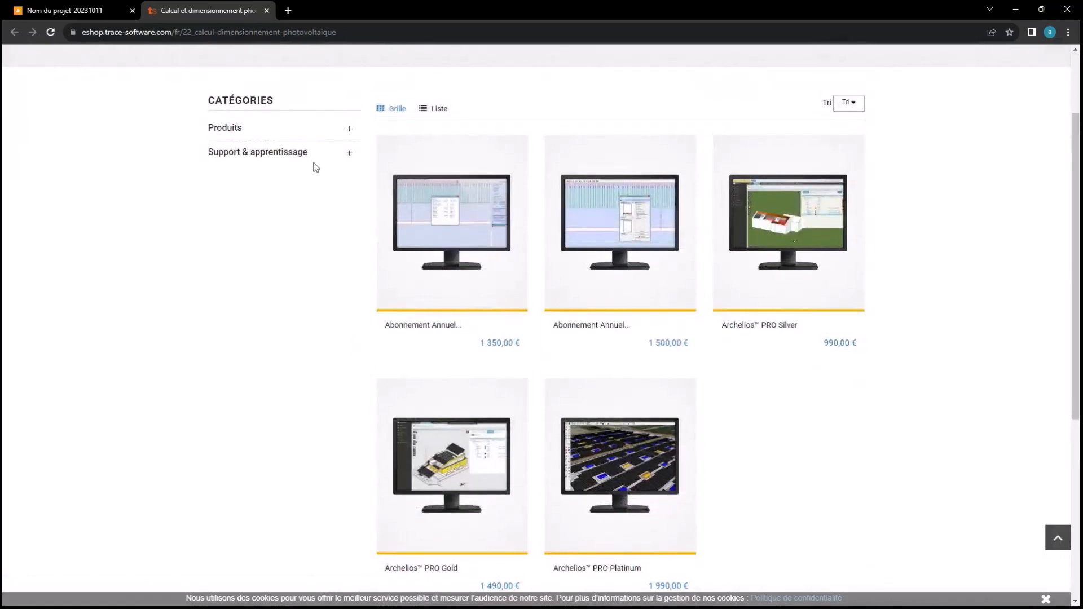
scroll(323, 191, up, 2)
scroll(344, 182, down, 1)
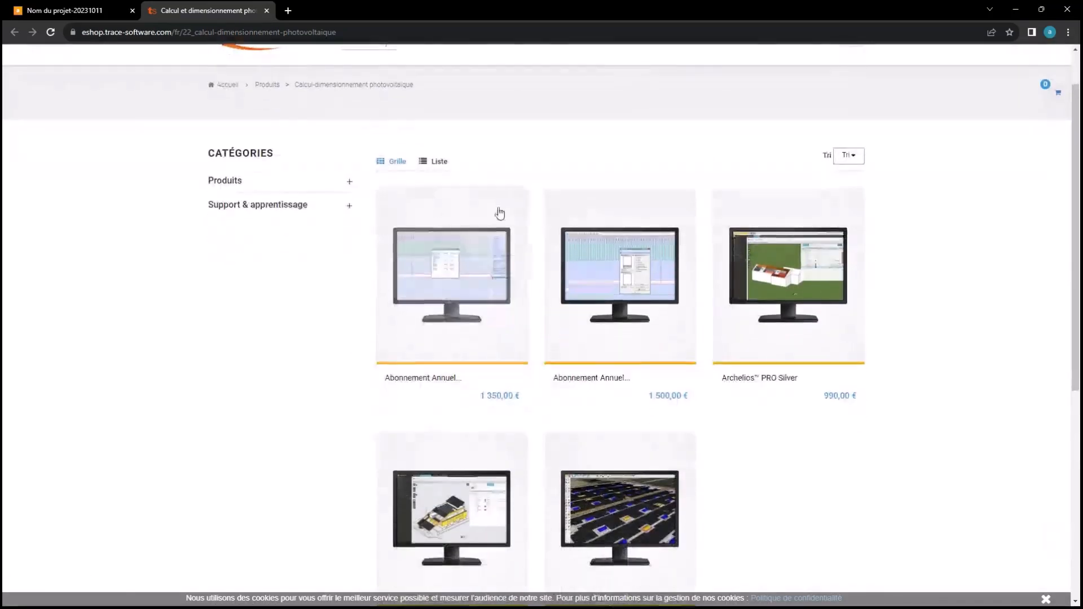
scroll(496, 282, down, 2)
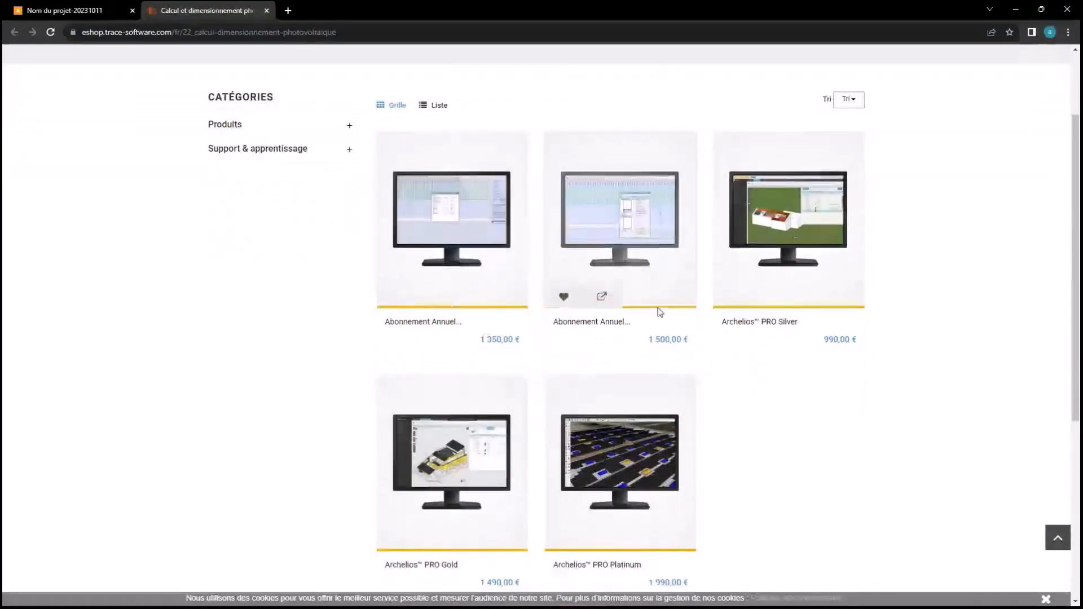
scroll(477, 394, down, 2)
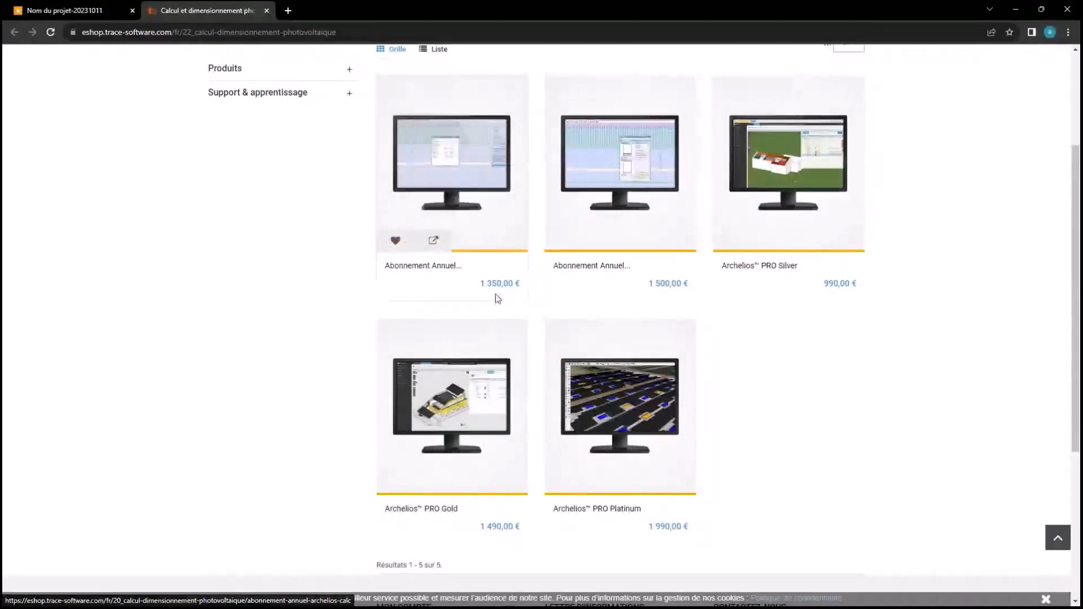
click(267, 10)
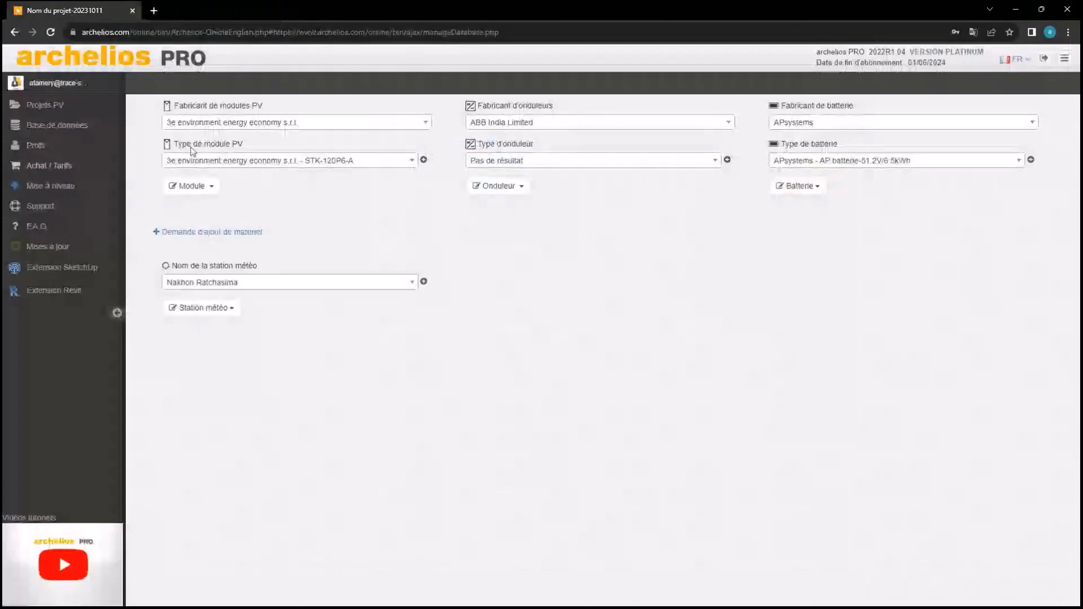
click(98, 195)
scroll(379, 250, down, 10)
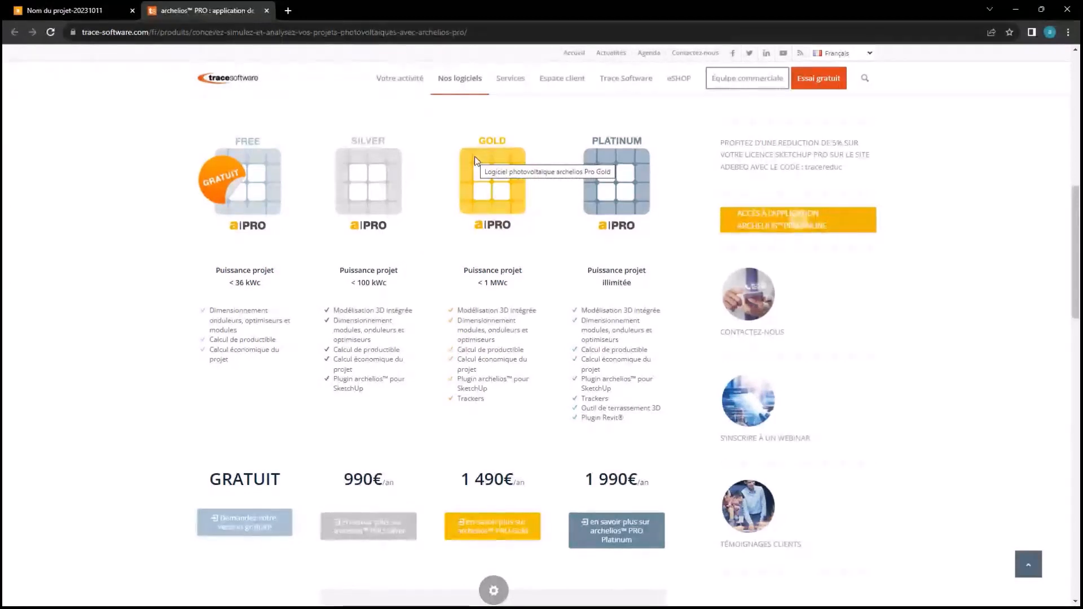
click(266, 11)
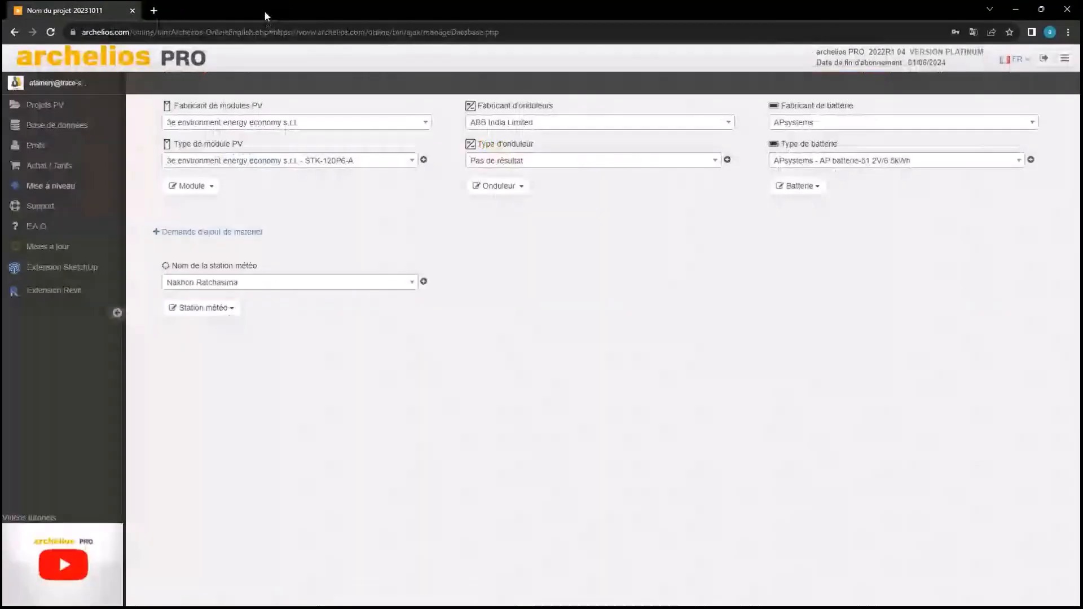
click(79, 205)
click(648, 282)
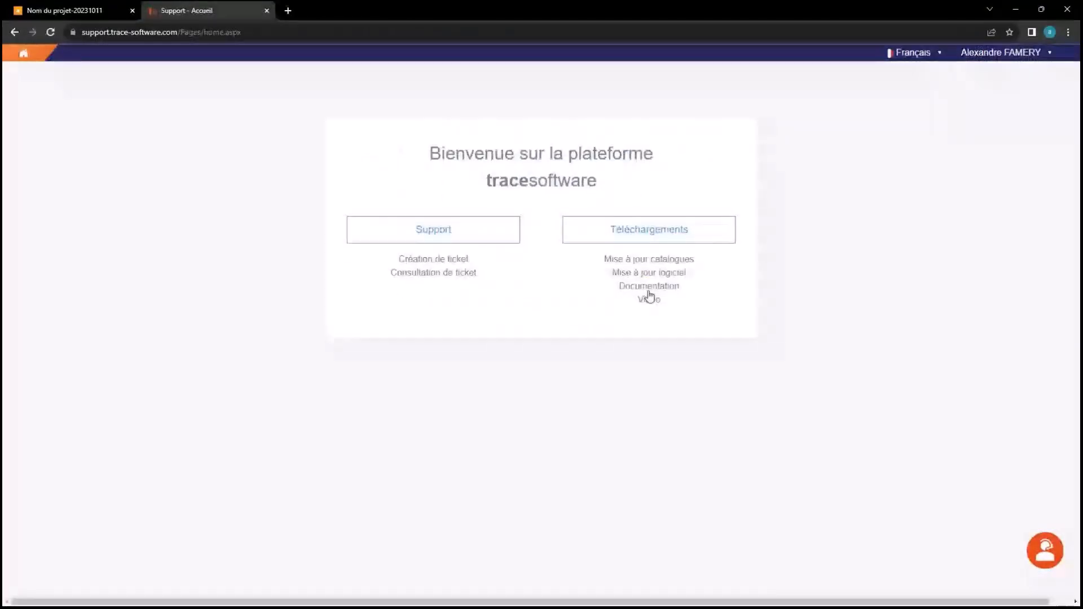
click(656, 246)
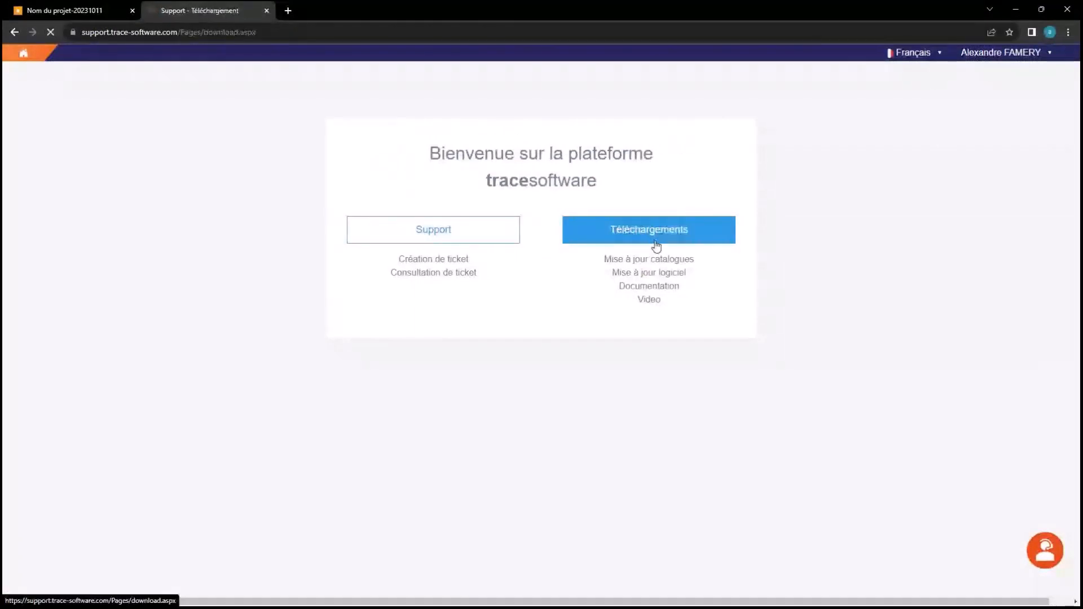
click(254, 105)
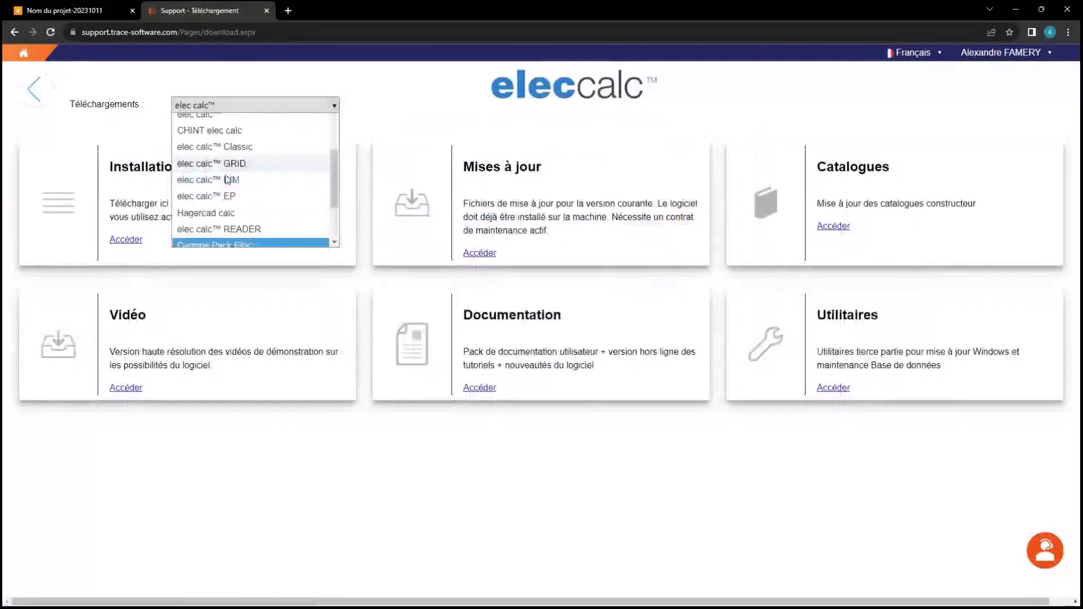
scroll(227, 180, up, 5)
click(237, 140)
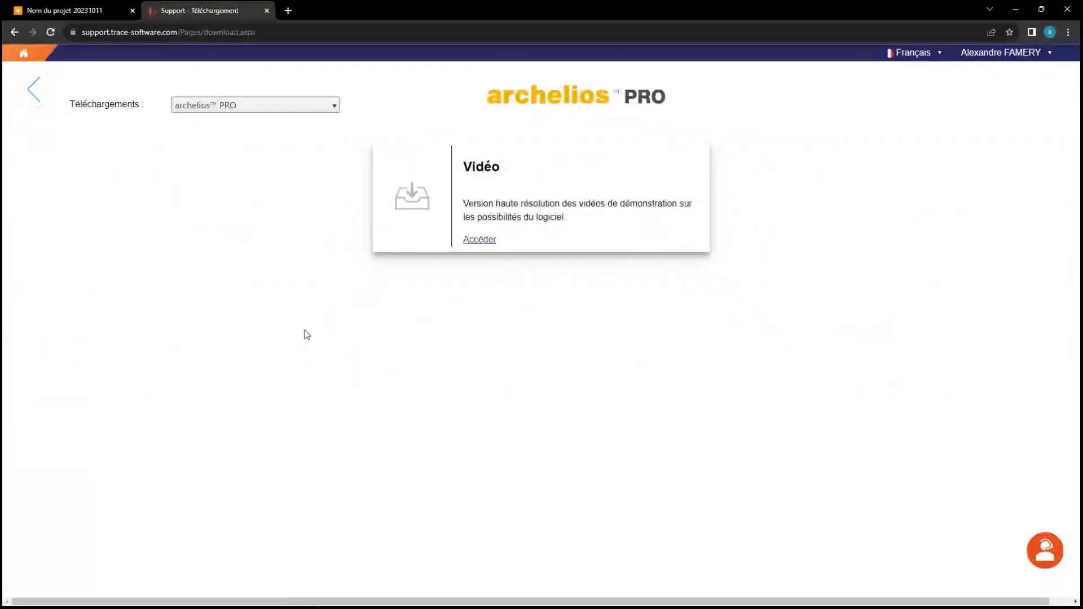
click(537, 196)
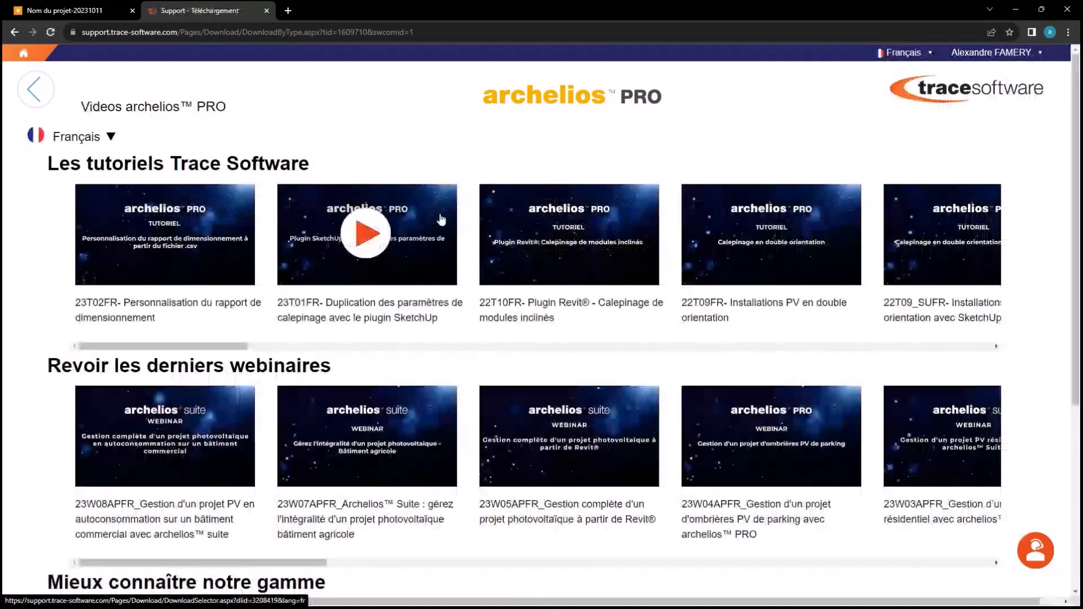
scroll(394, 220, down, 2)
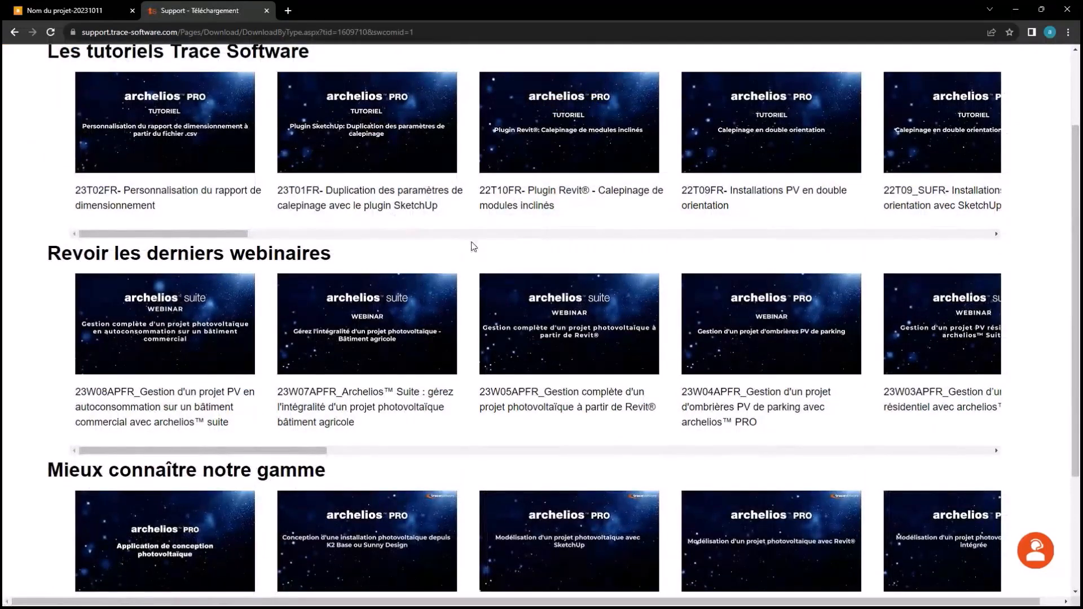
scroll(470, 243, up, 1)
scroll(472, 248, up, 1)
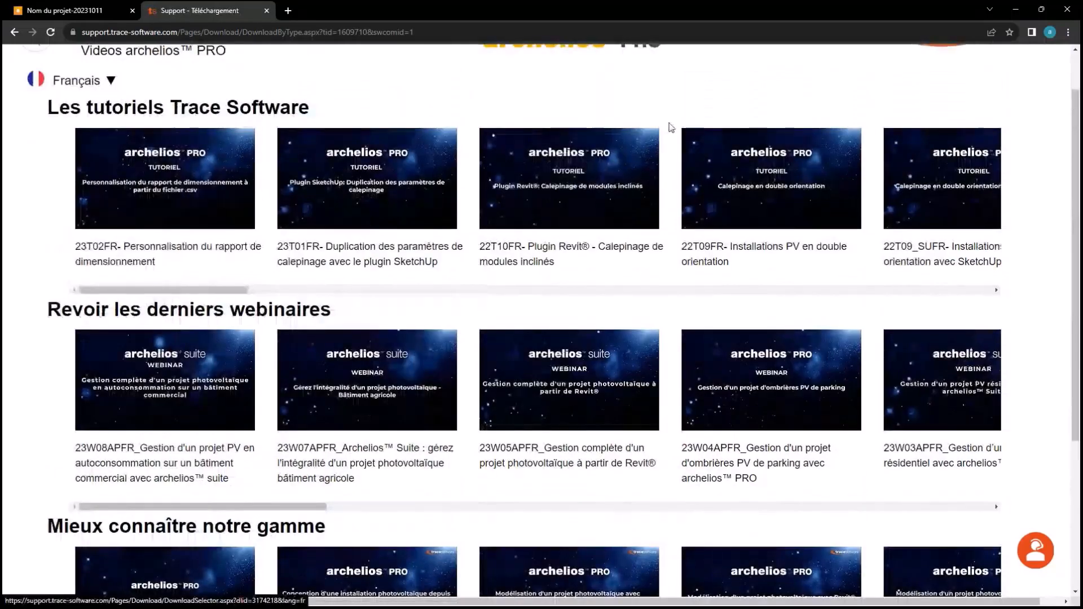
scroll(472, 142, down, 1)
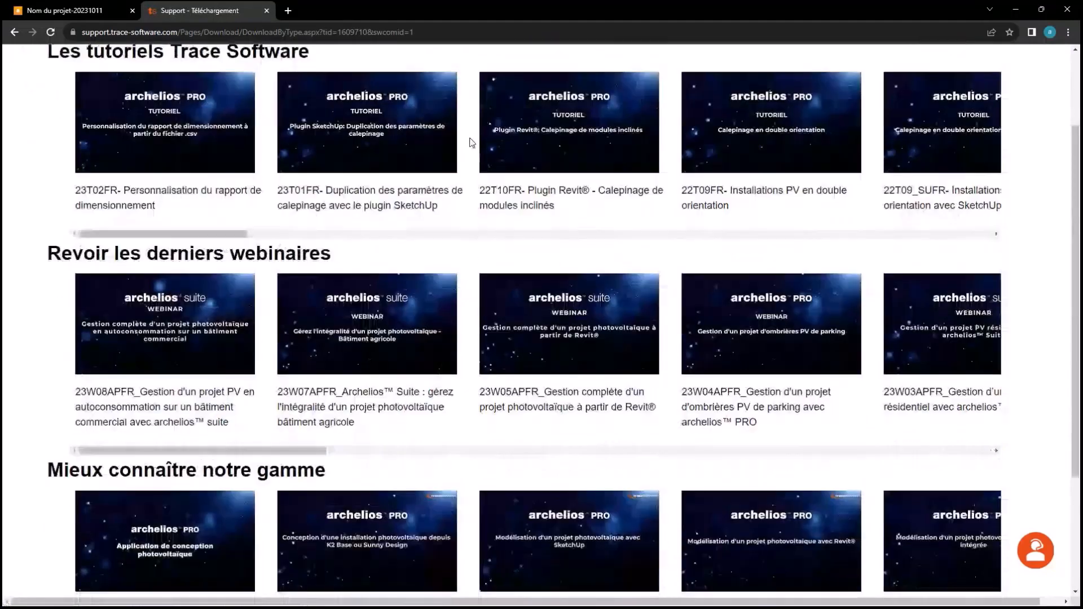
scroll(472, 142, down, 1)
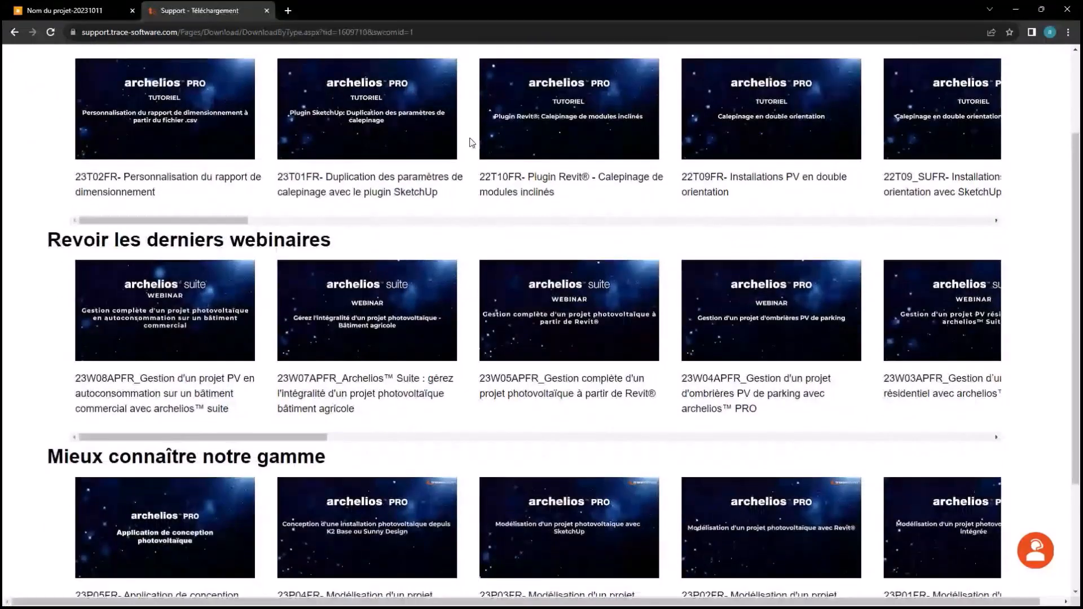
scroll(473, 142, down, 1)
scroll(473, 142, up, 3)
click(266, 10)
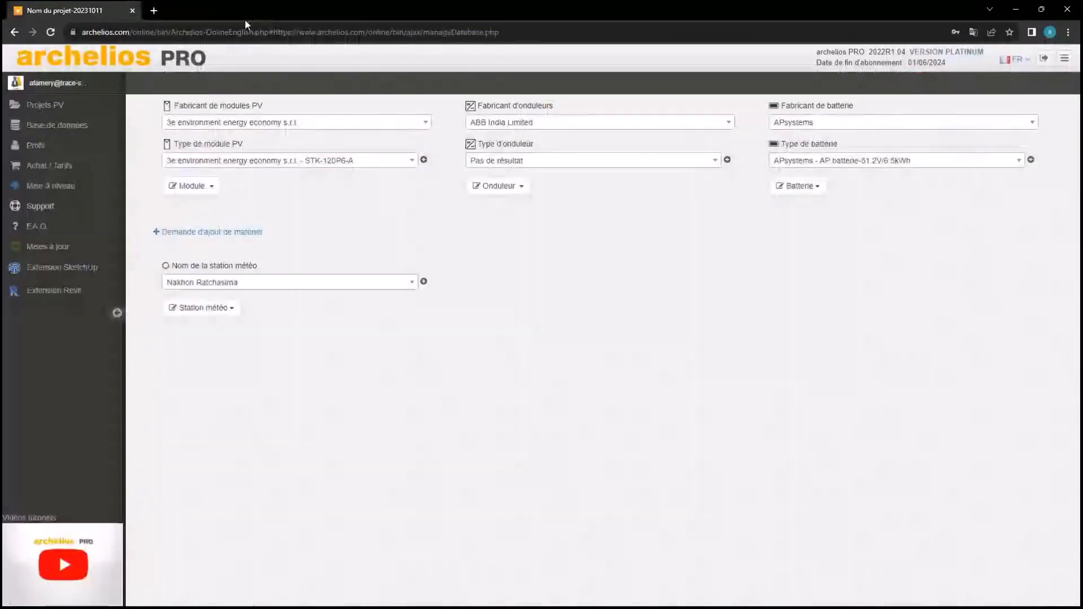
Open the archelios F.A.Q. page, read through its topics, then close it with Ctrl+W
click(36, 225)
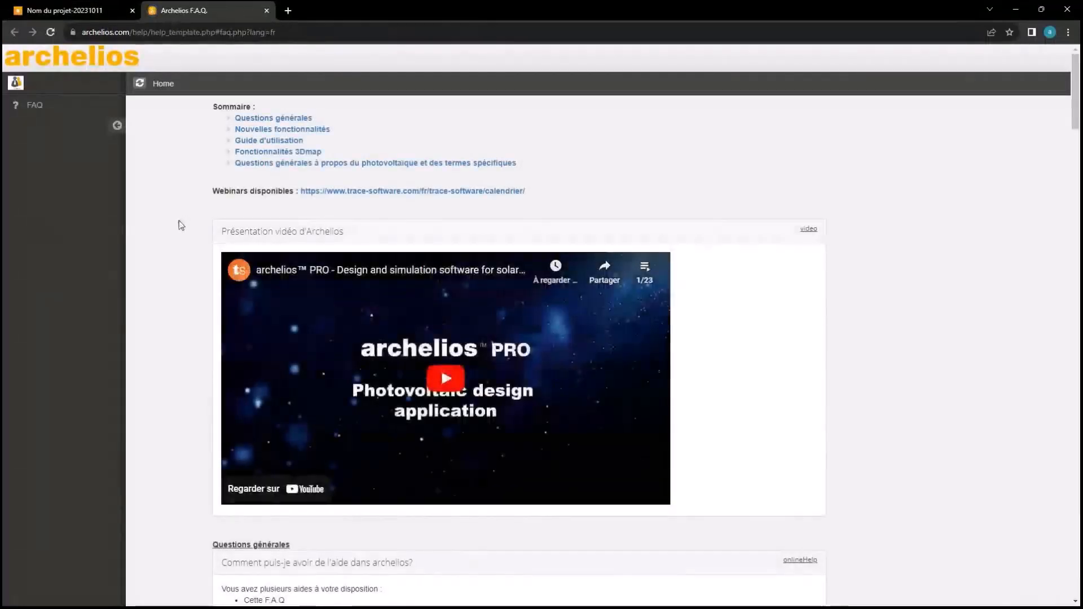
scroll(178, 221, down, 2)
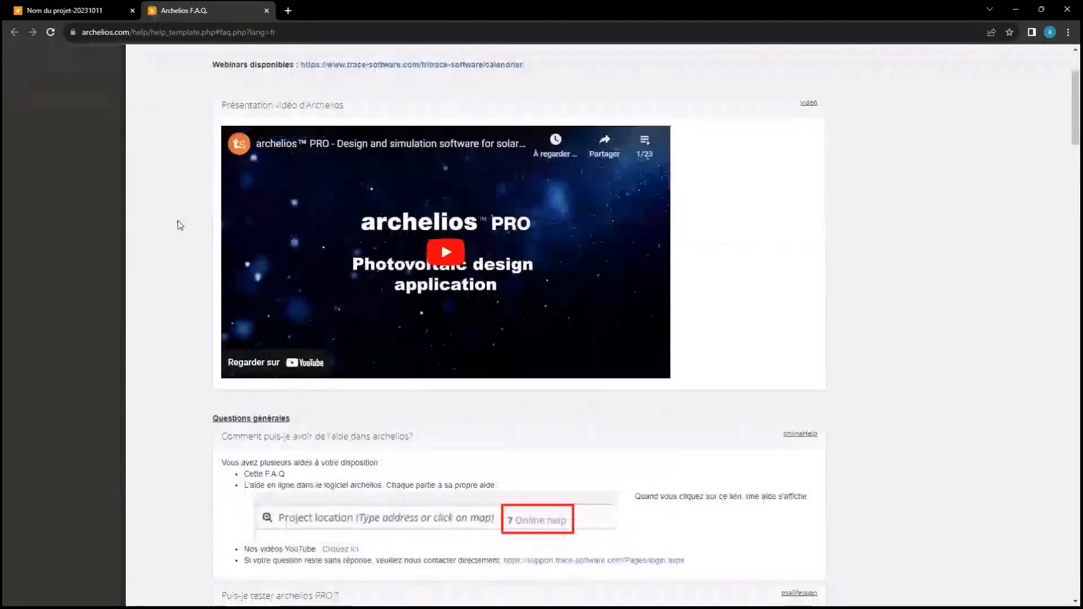
scroll(178, 226, down, 3)
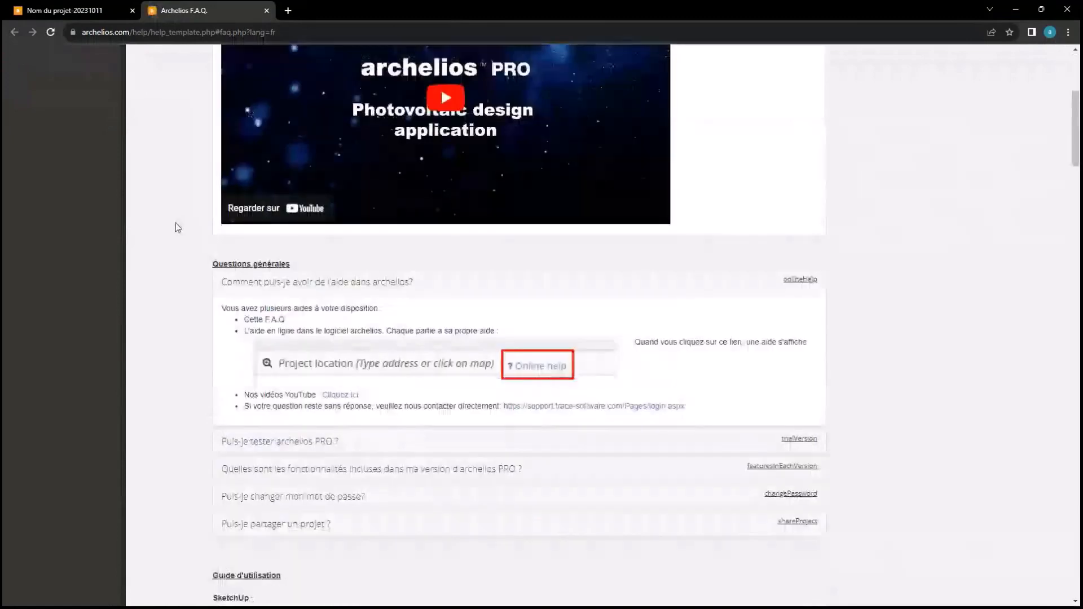
scroll(177, 227, down, 2)
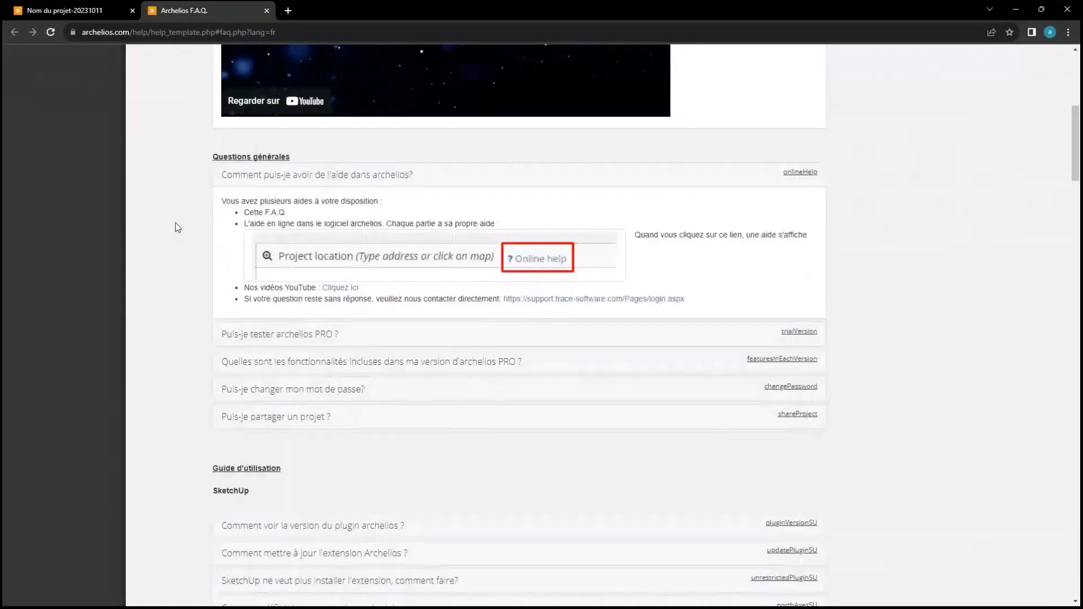
scroll(178, 226, down, 2)
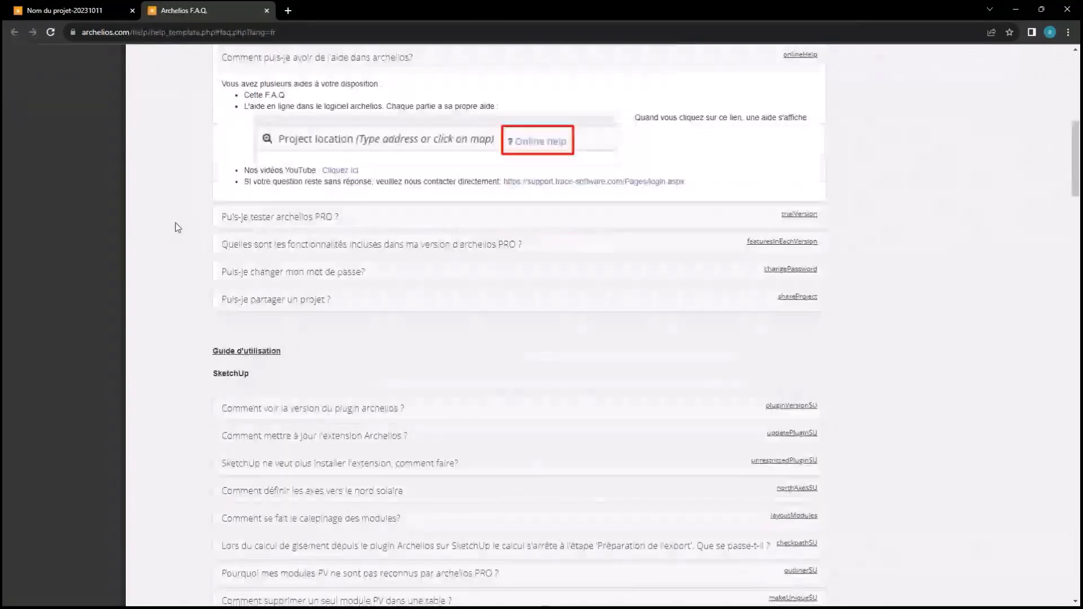
scroll(178, 226, down, 2)
scroll(178, 226, down, 3)
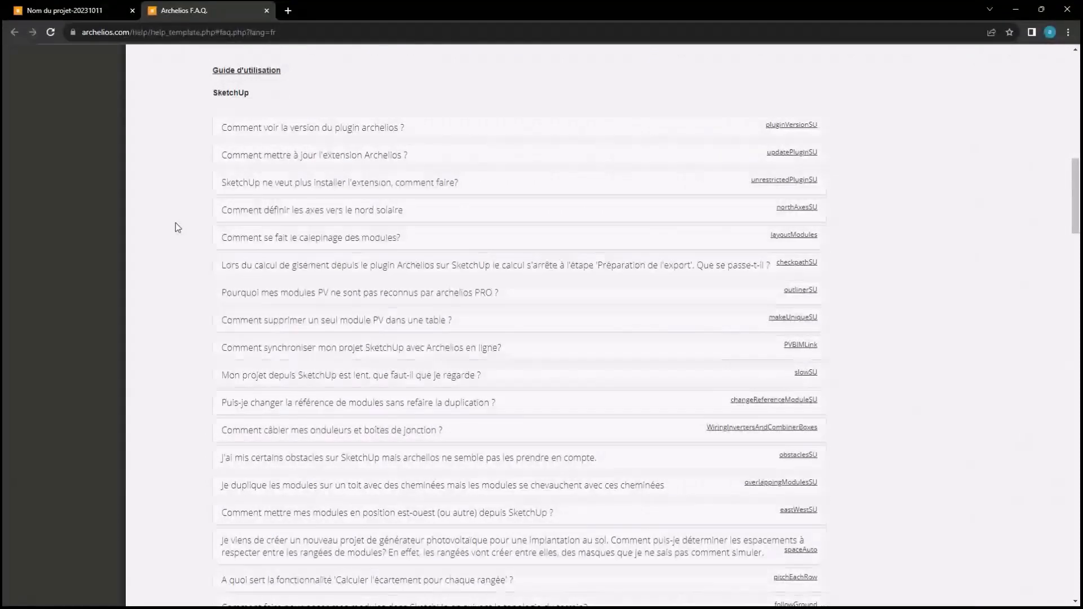
scroll(174, 225, down, 10)
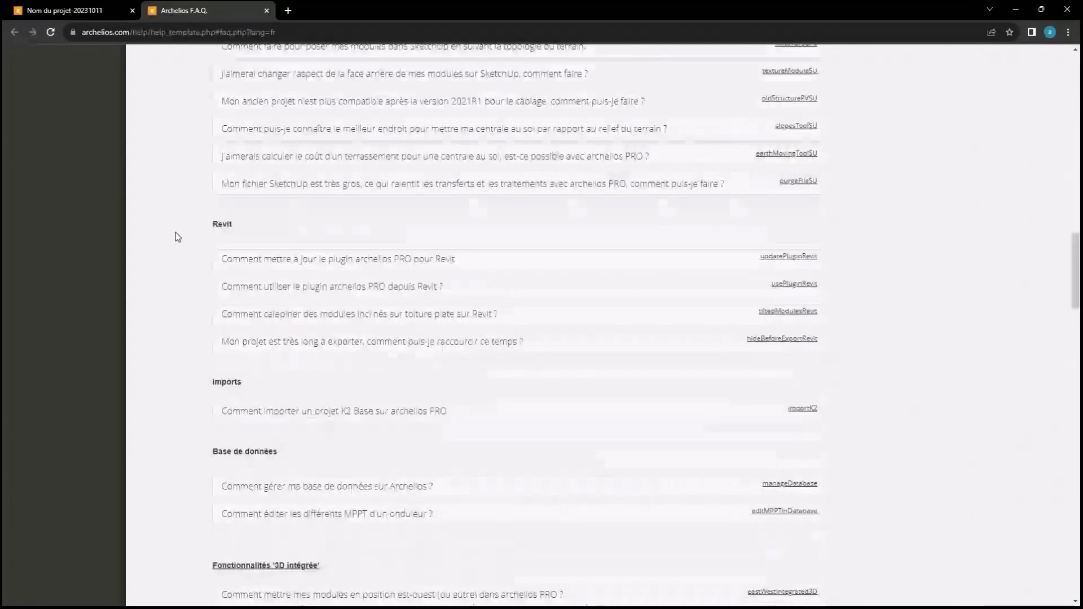
scroll(285, 287, down, 4)
scroll(284, 289, up, 4)
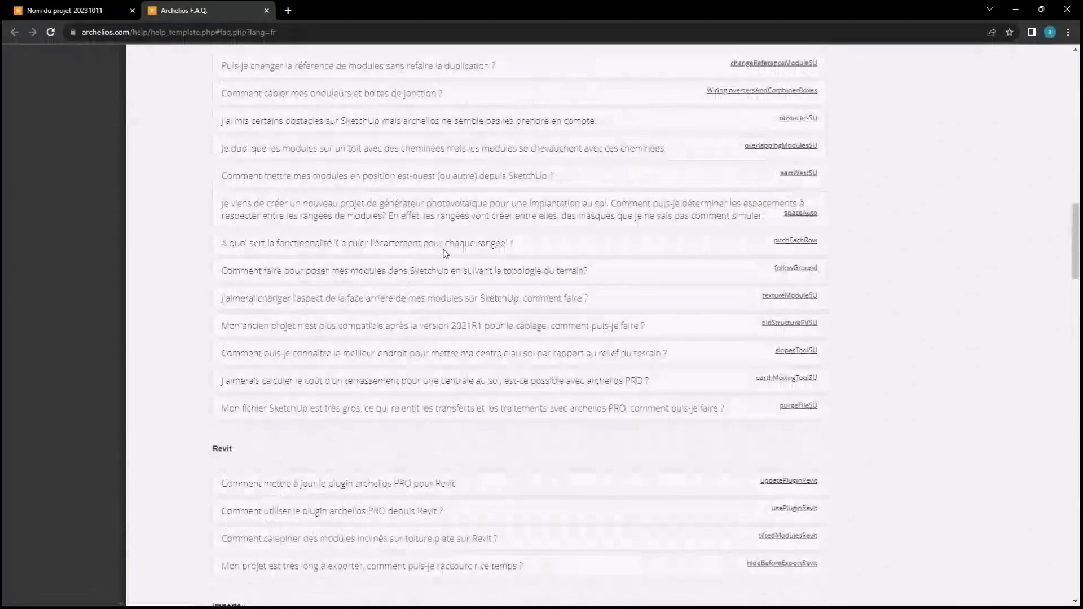
scroll(445, 253, up, 5)
scroll(445, 254, down, 1)
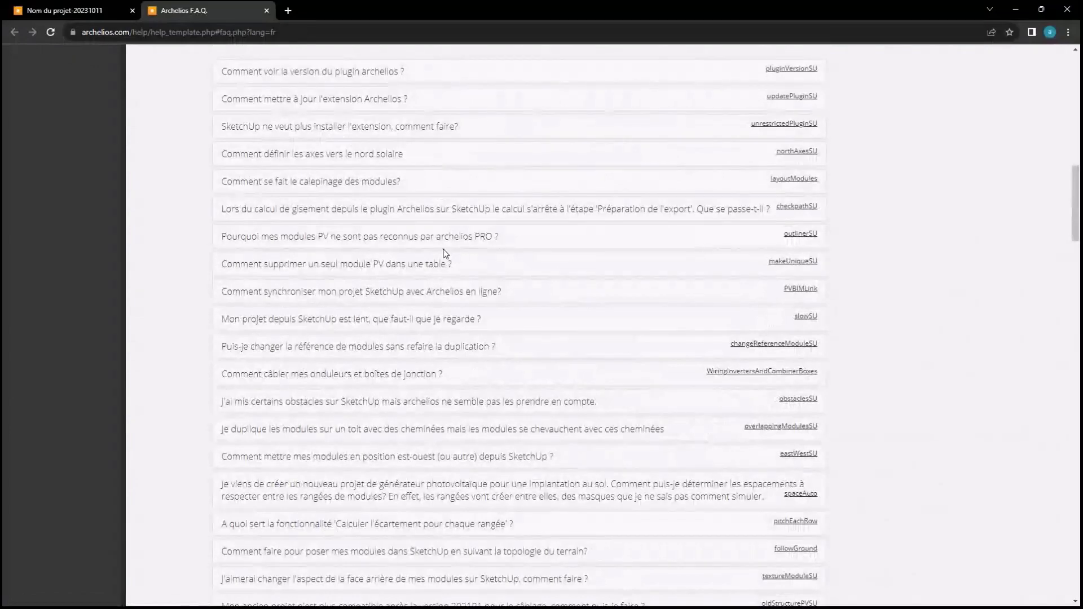
scroll(445, 253, up, 1)
scroll(445, 253, up, 5)
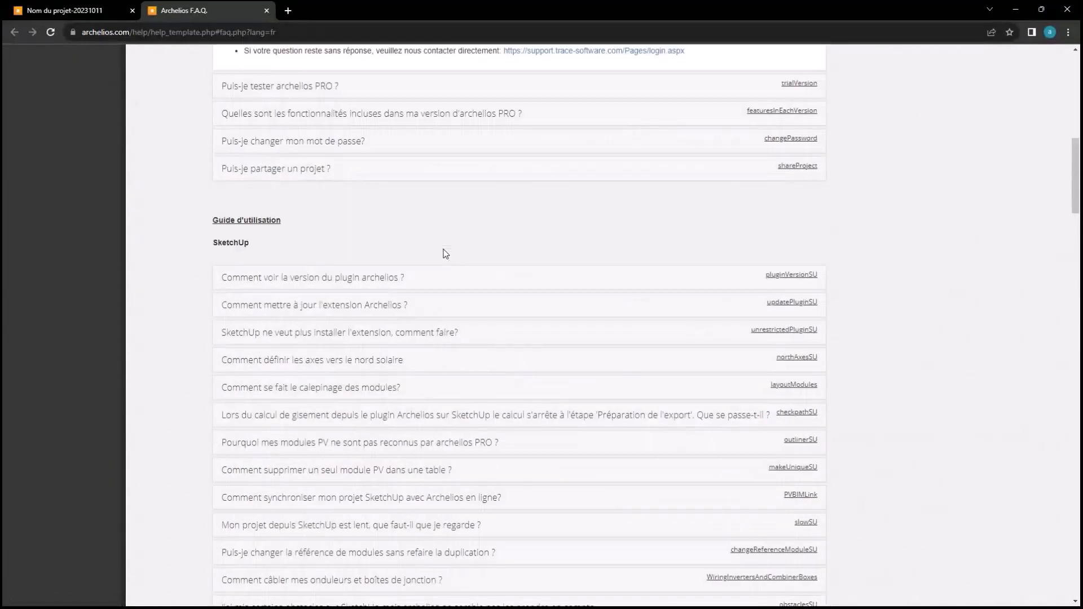
scroll(445, 253, up, 5)
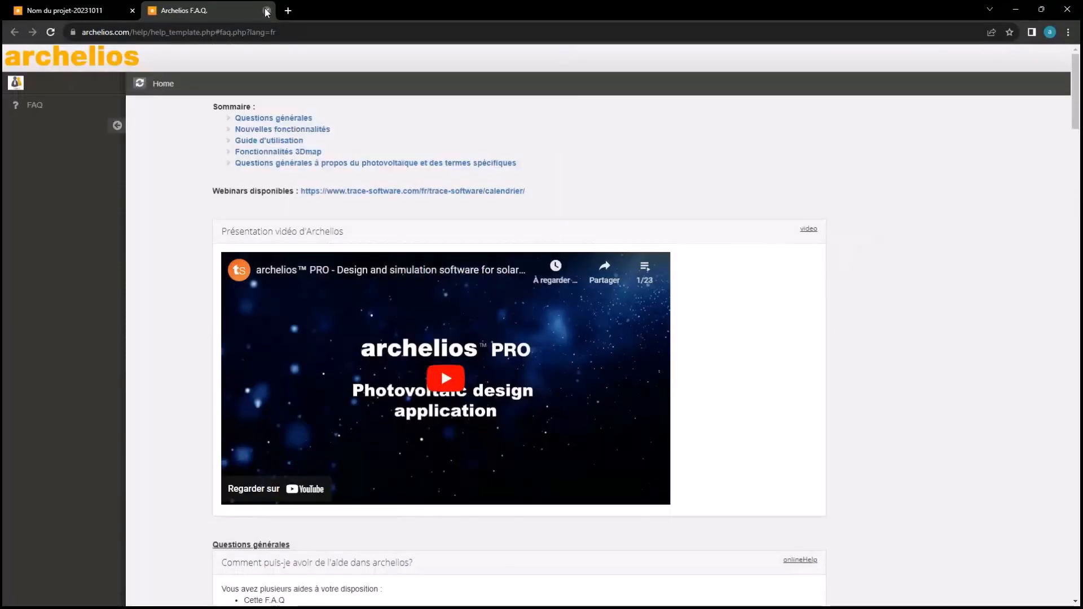
key(ctrl+w)
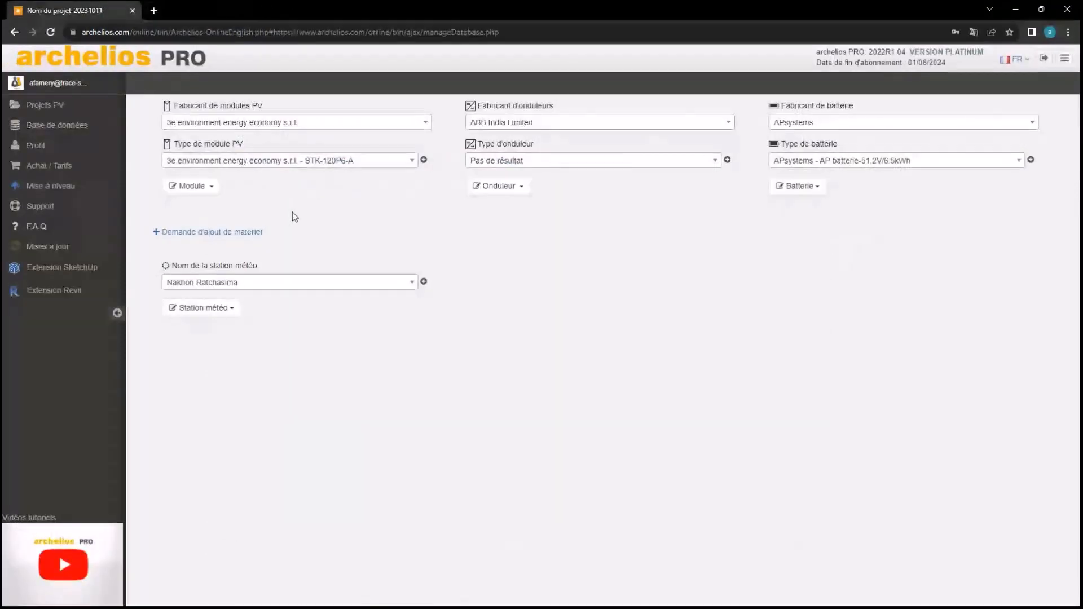
View the latest updates for version 2022.1.04, then open the SketchUp extension instructions
click(57, 251)
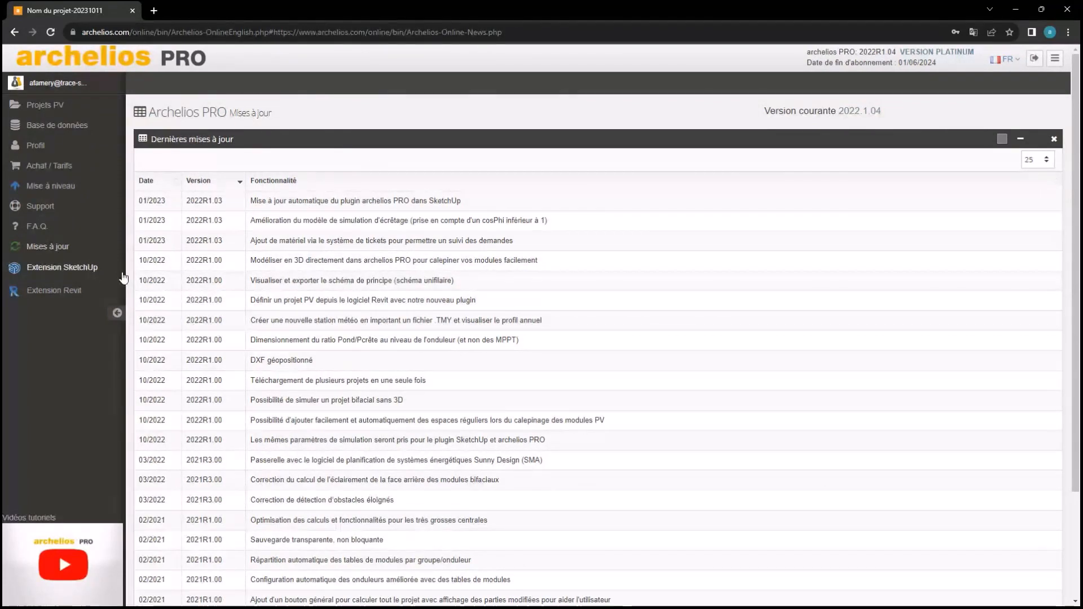
click(104, 269)
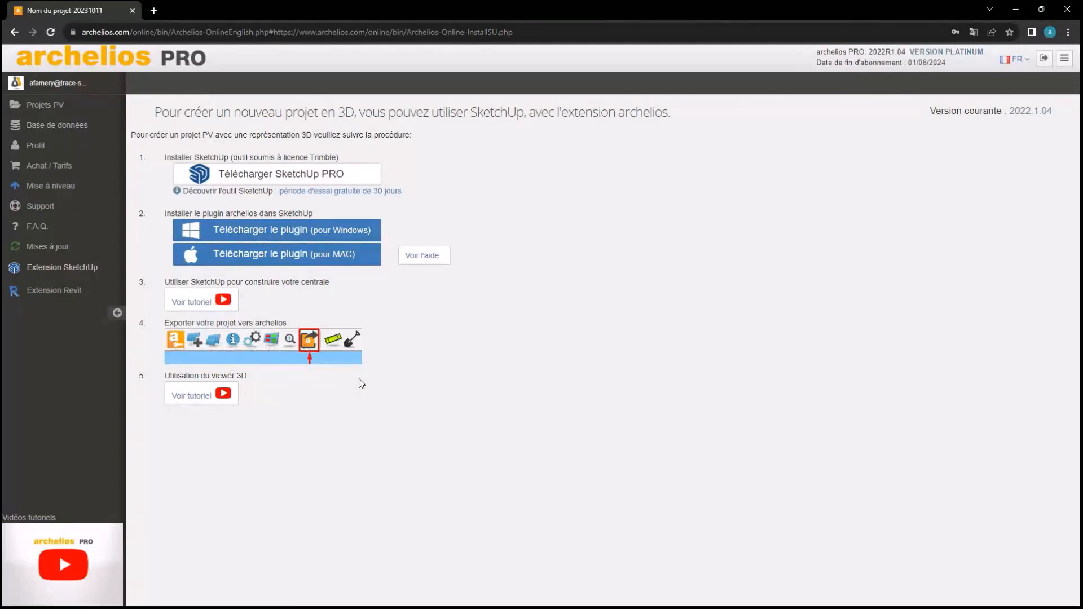
View the Revit extension instructions, then go back to the Projets PV list
click(76, 292)
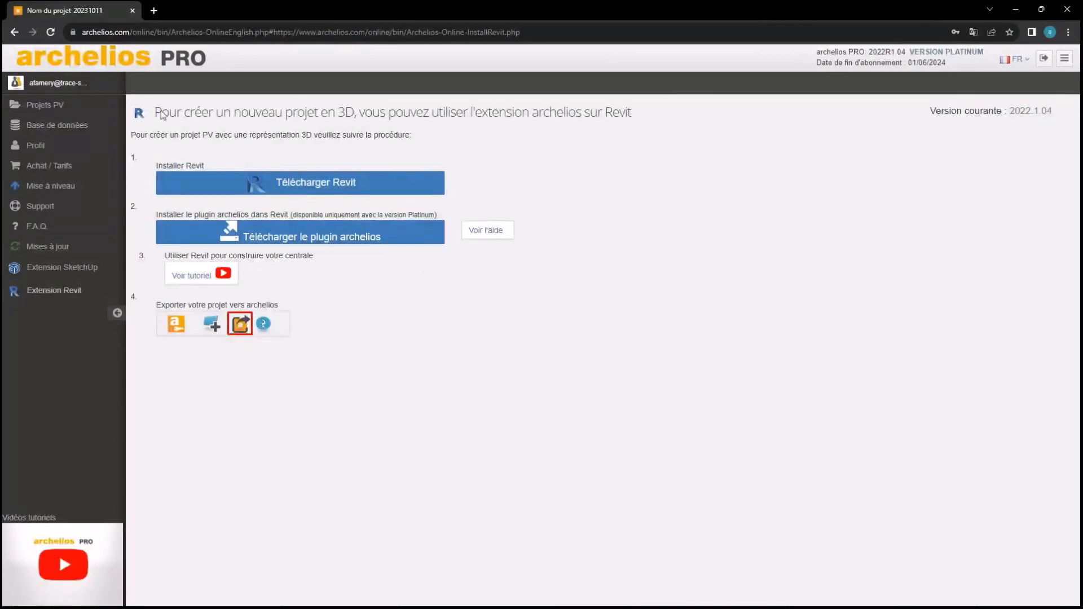
click(82, 105)
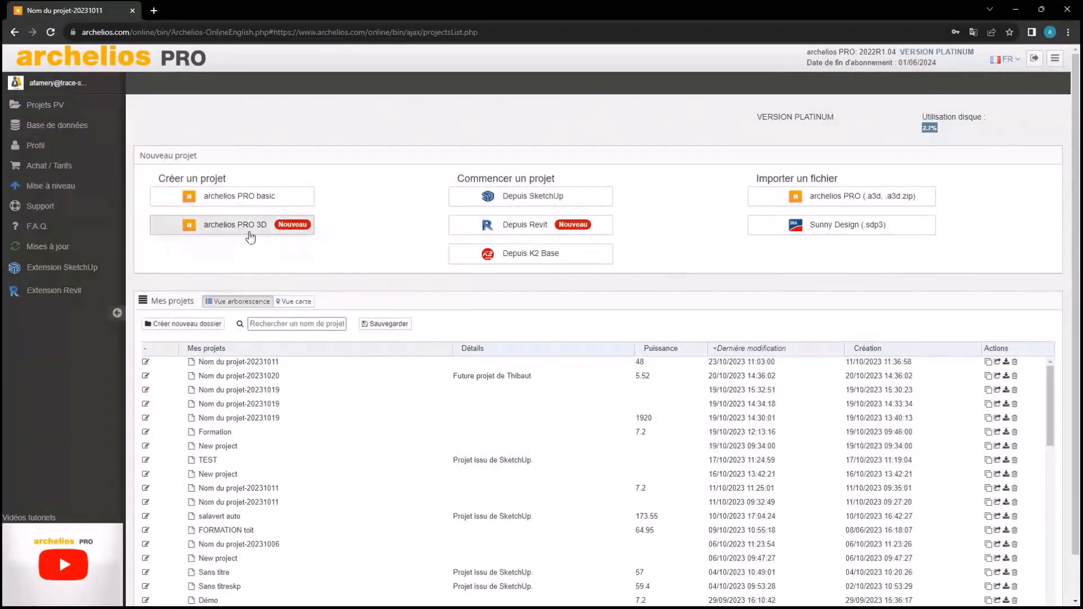
Create an archelios PRO 3D project and save its default location 37.4224524, -122.0856086
click(192, 227)
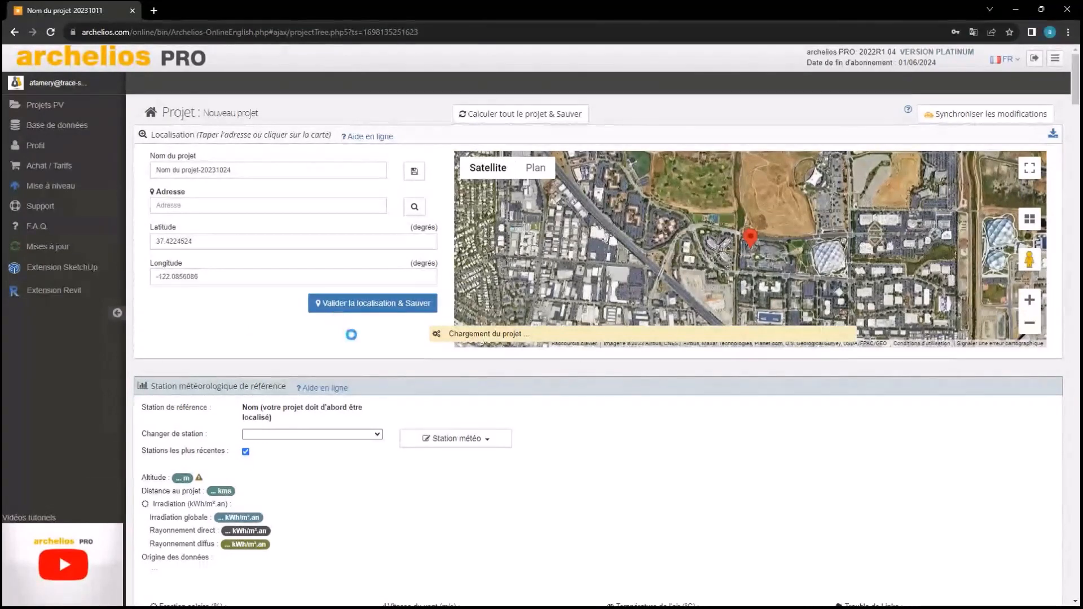
click(384, 305)
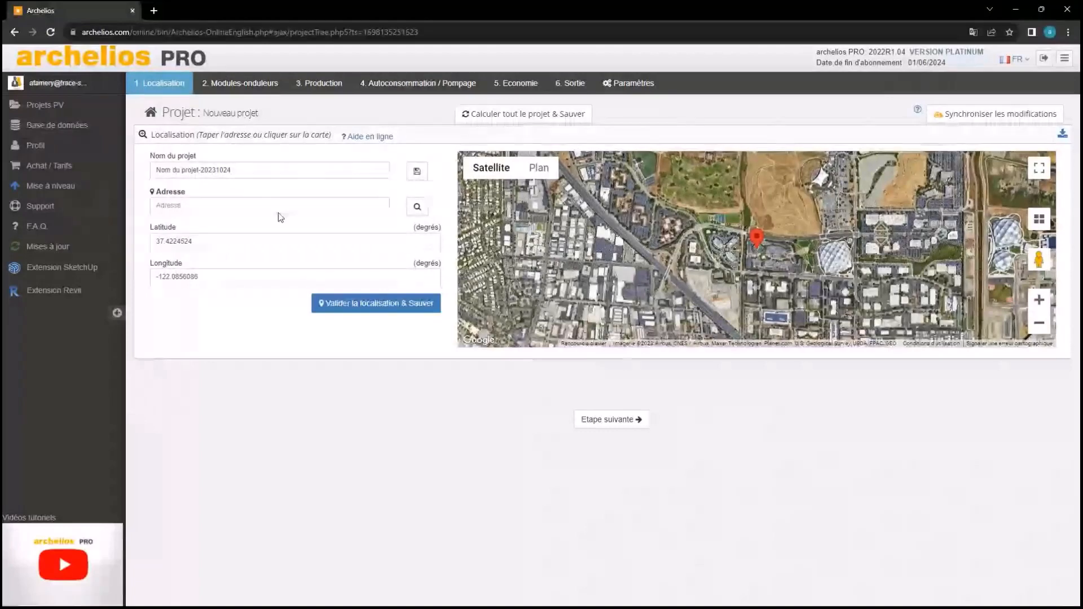
Rename the project from its default name to 'Webinar'
triple_click(197, 171)
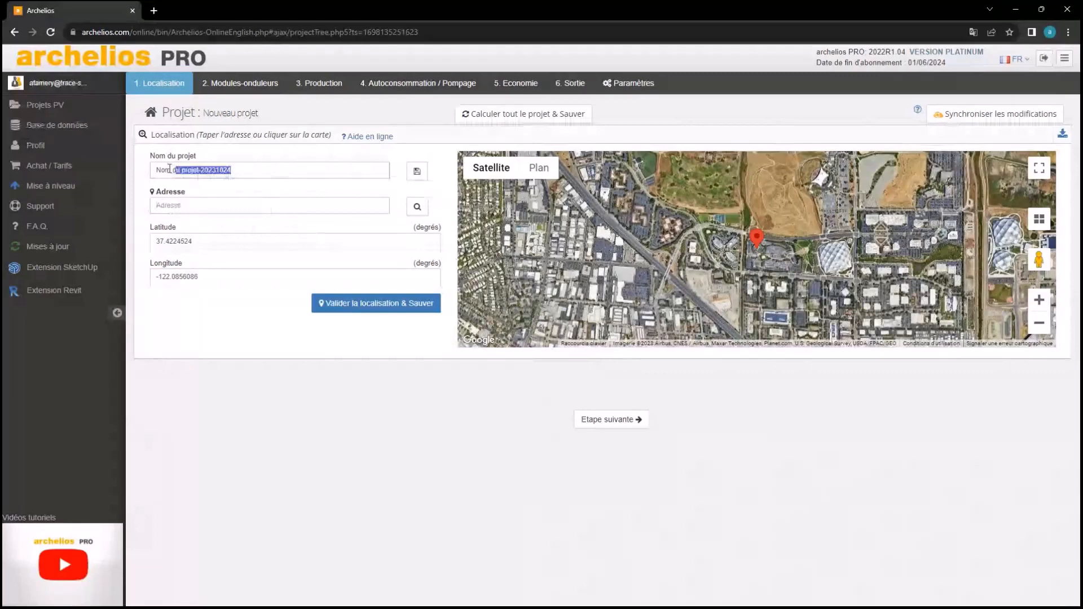
key(BackSpace)
text(We)
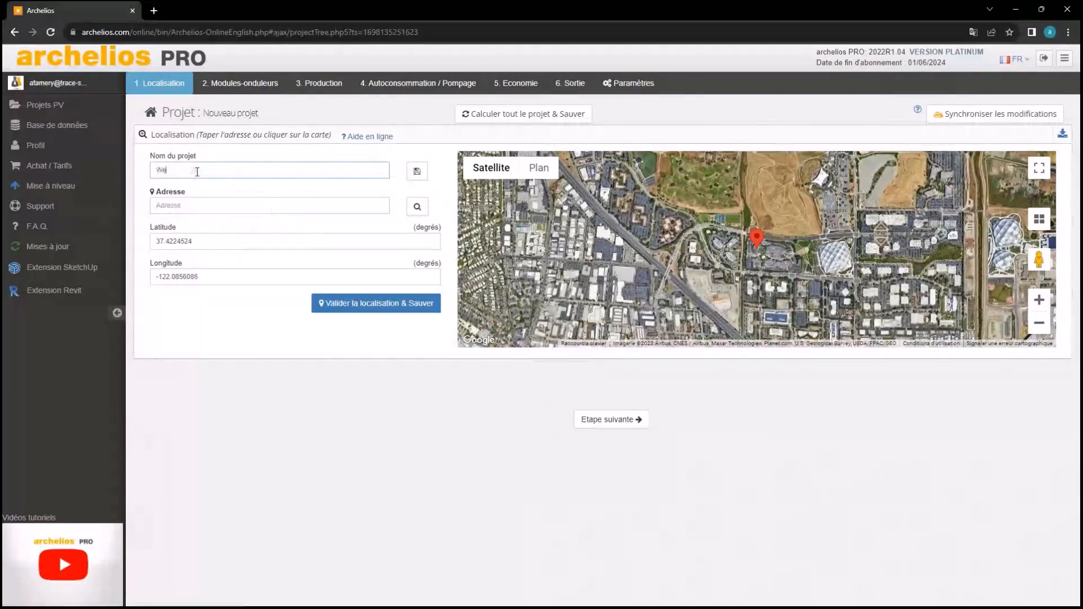
text(binar)
scroll(763, 219, up, 1)
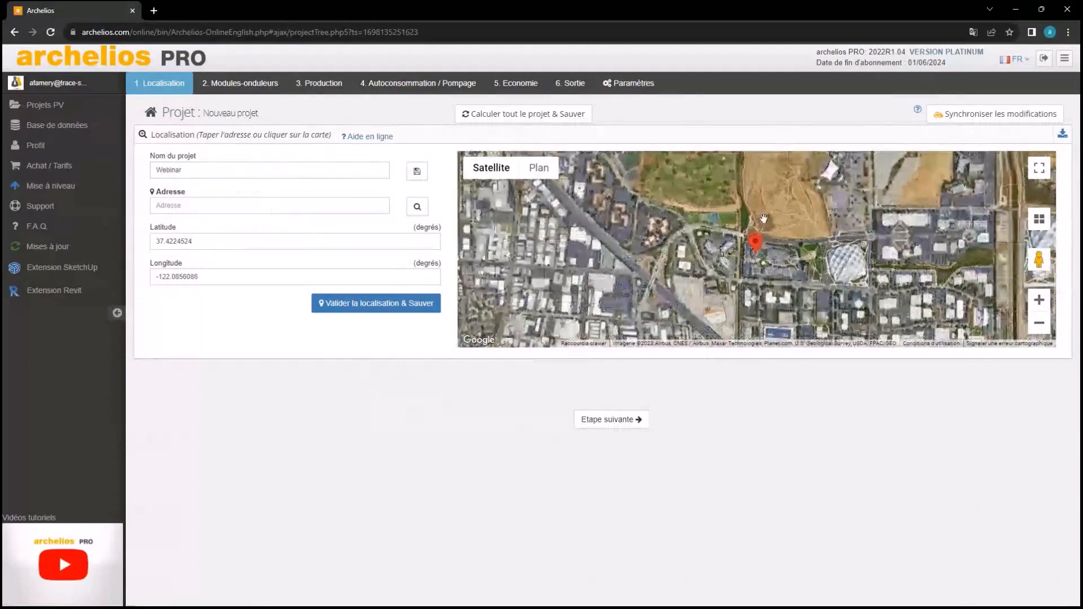
scroll(763, 219, up, 1)
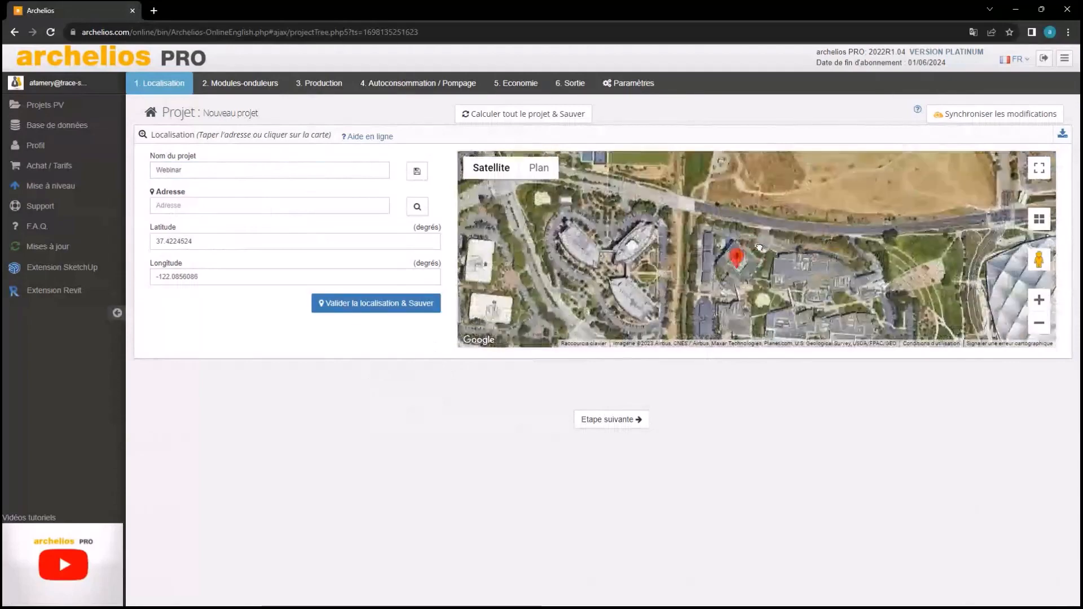
scroll(759, 248, down, 2)
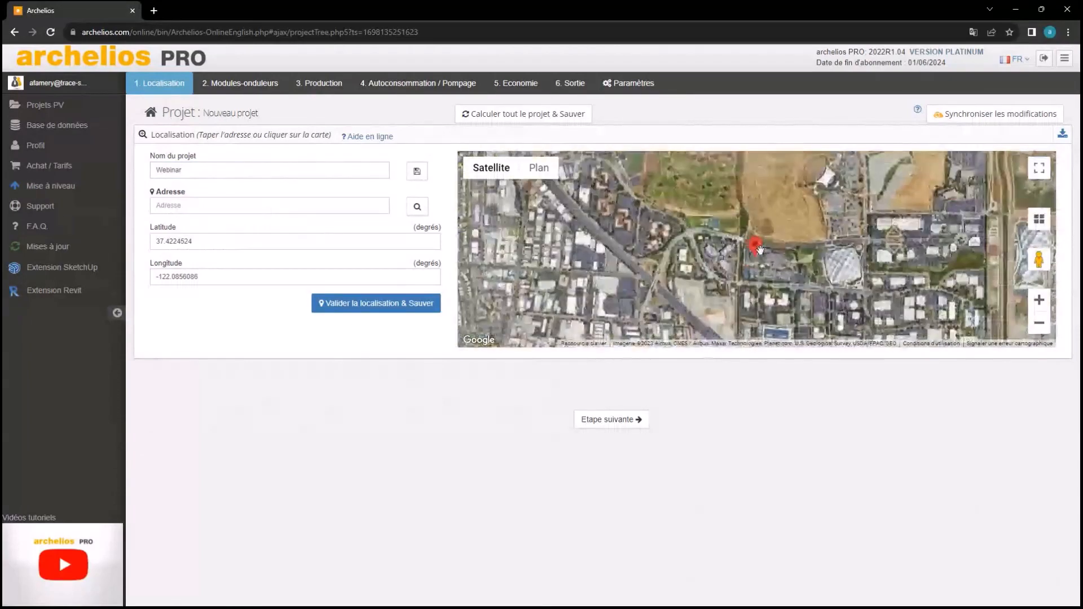
scroll(760, 254, down, 1)
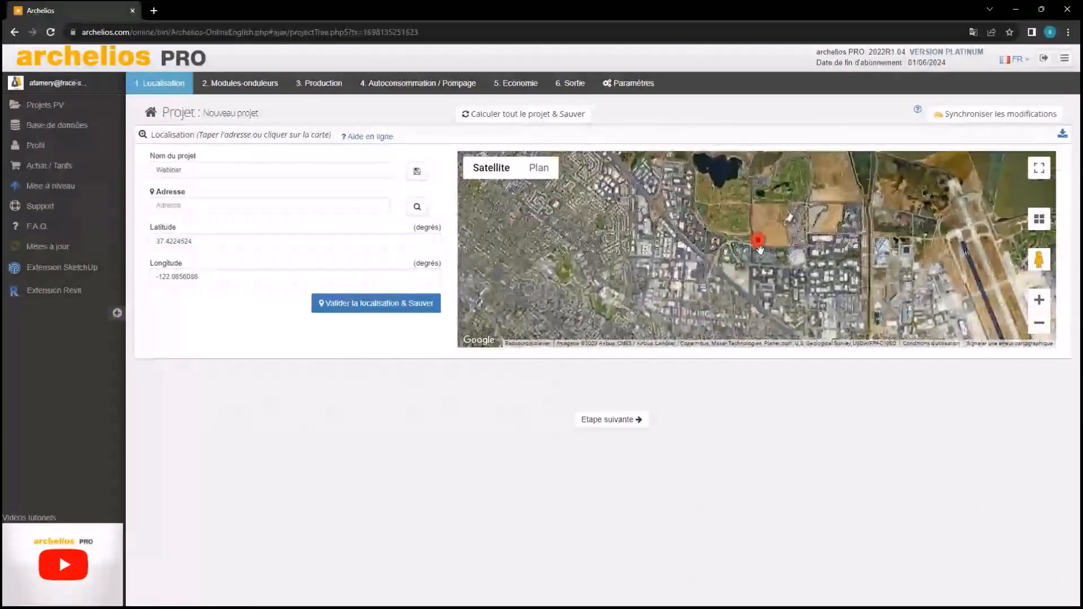
Enter the site's street address, geocode it, and pin the building on the satellite map
click(250, 204)
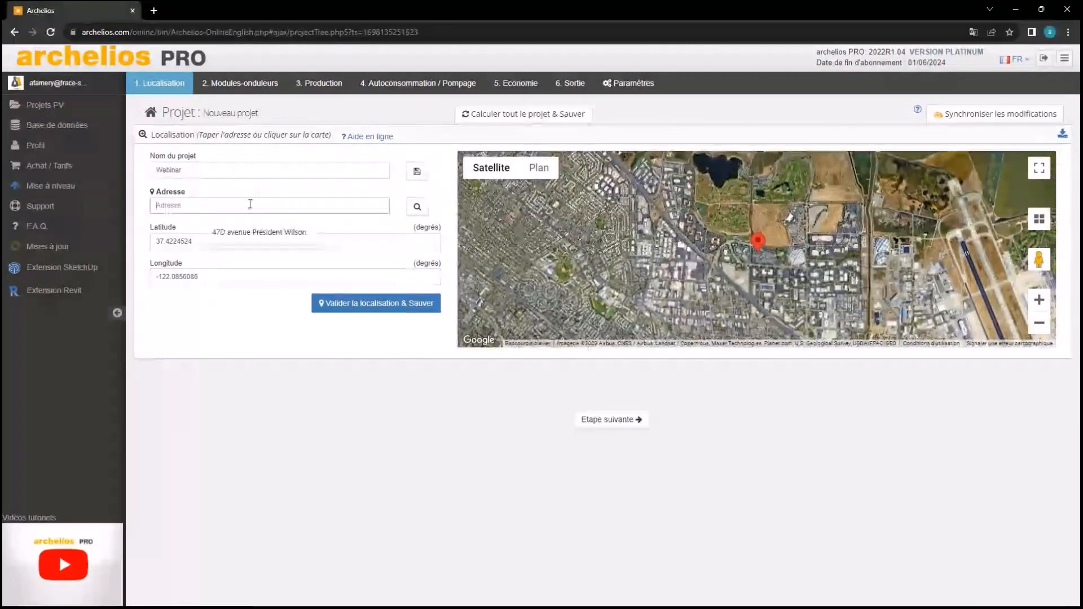
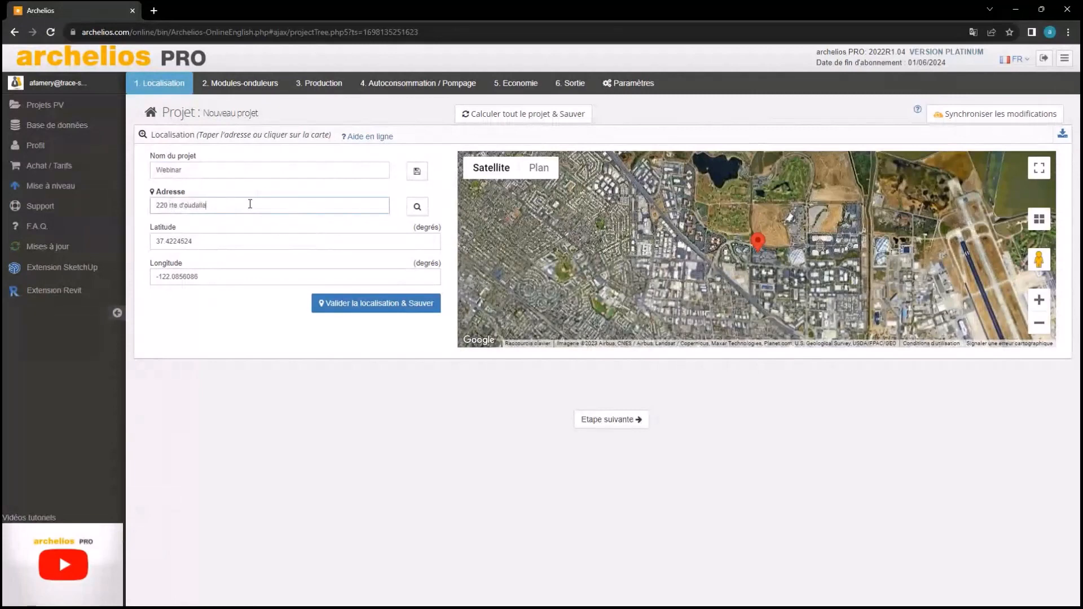
click(219, 305)
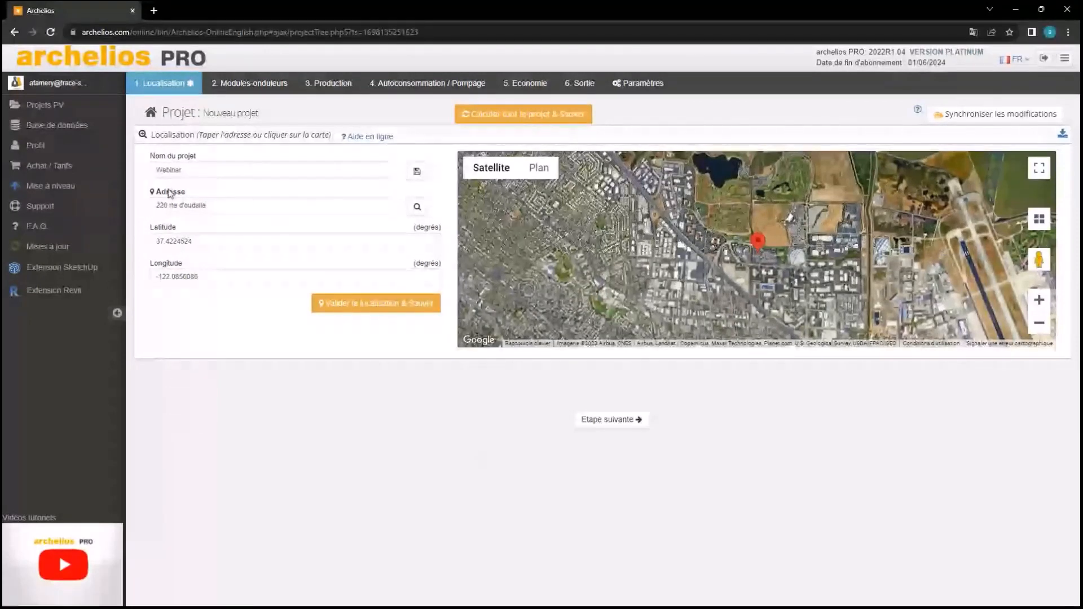
click(417, 207)
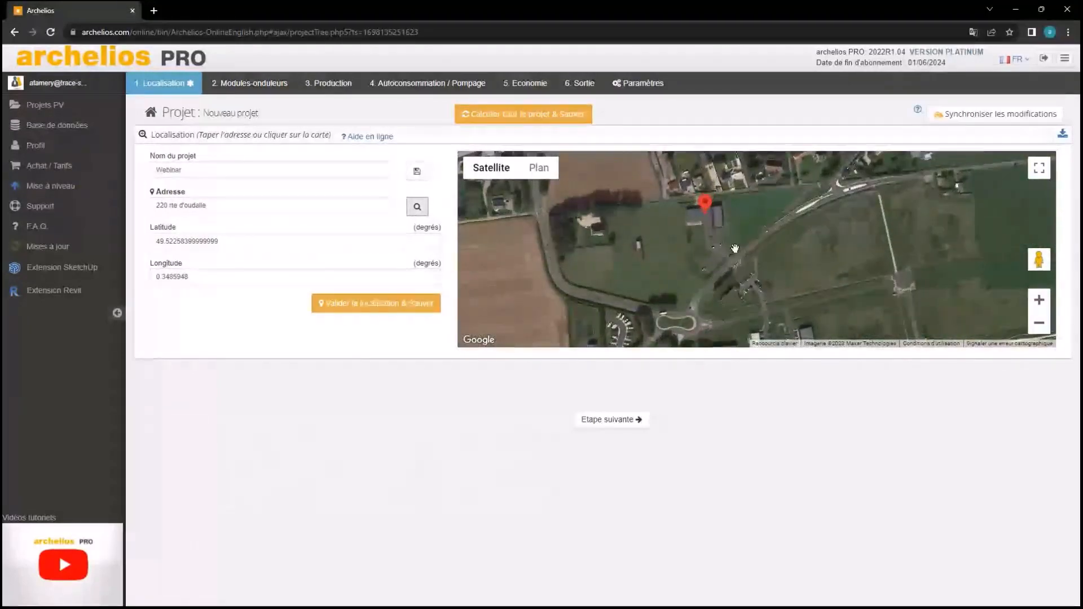
click(731, 237)
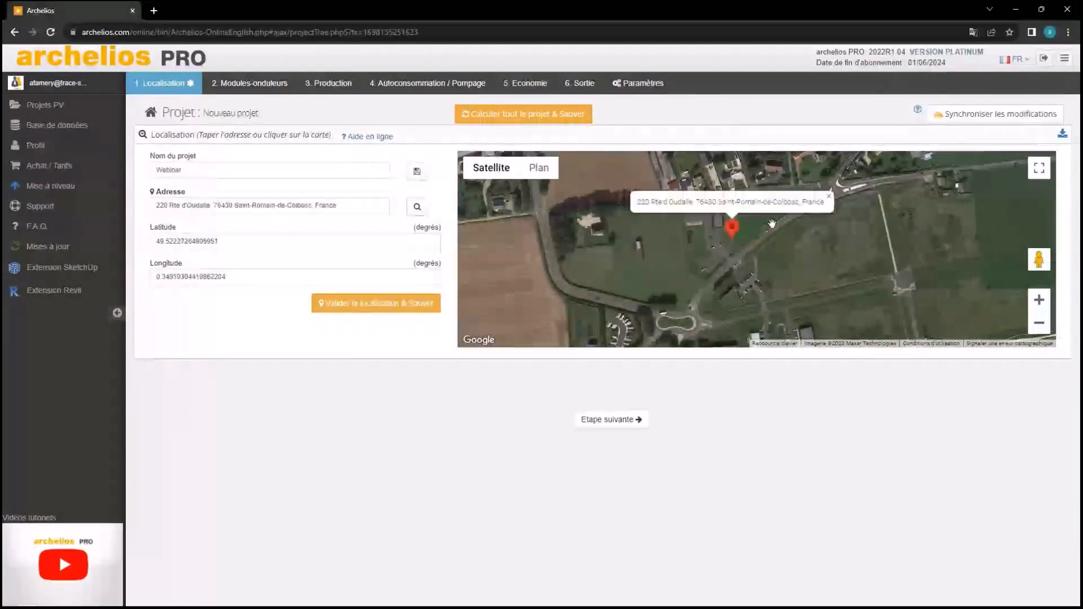
click(827, 198)
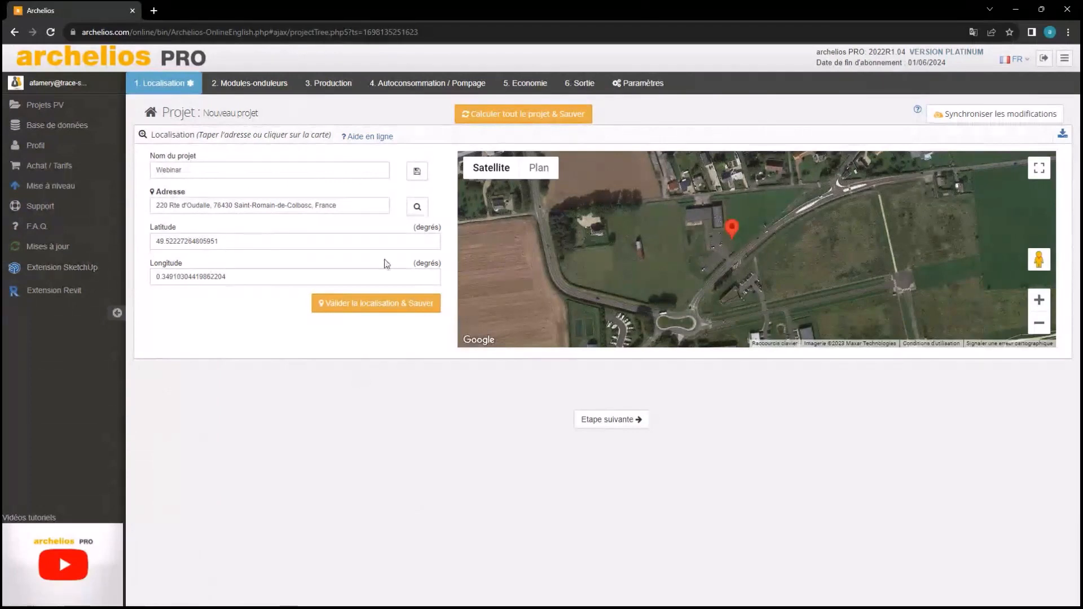
Validate and save the Webinar location, then open the 'Changer de station' list of nearby stations
click(387, 308)
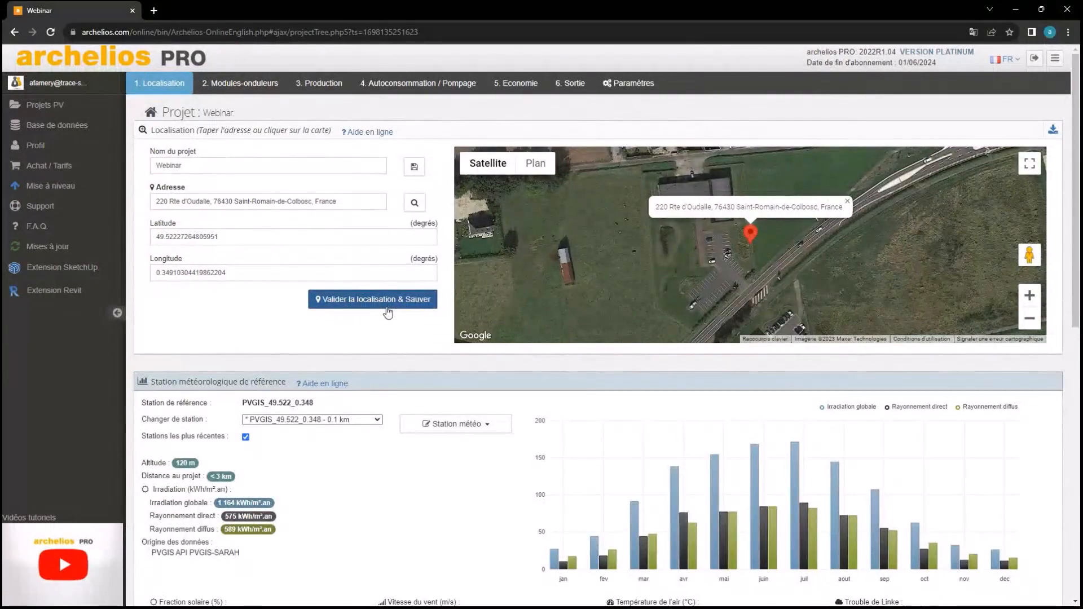
scroll(387, 309, down, 1)
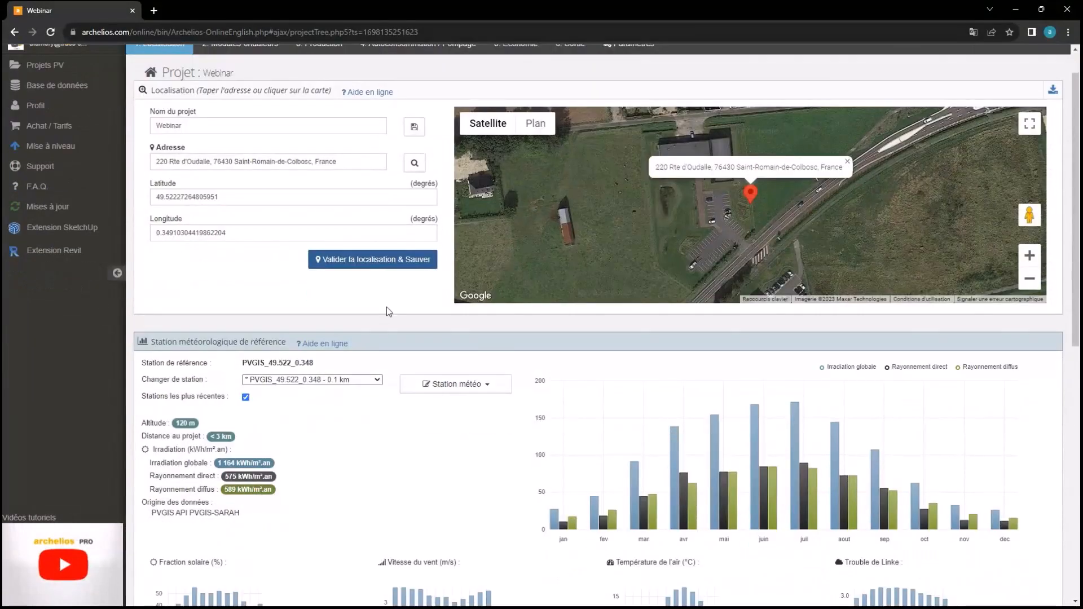
scroll(387, 311, down, 3)
click(253, 229)
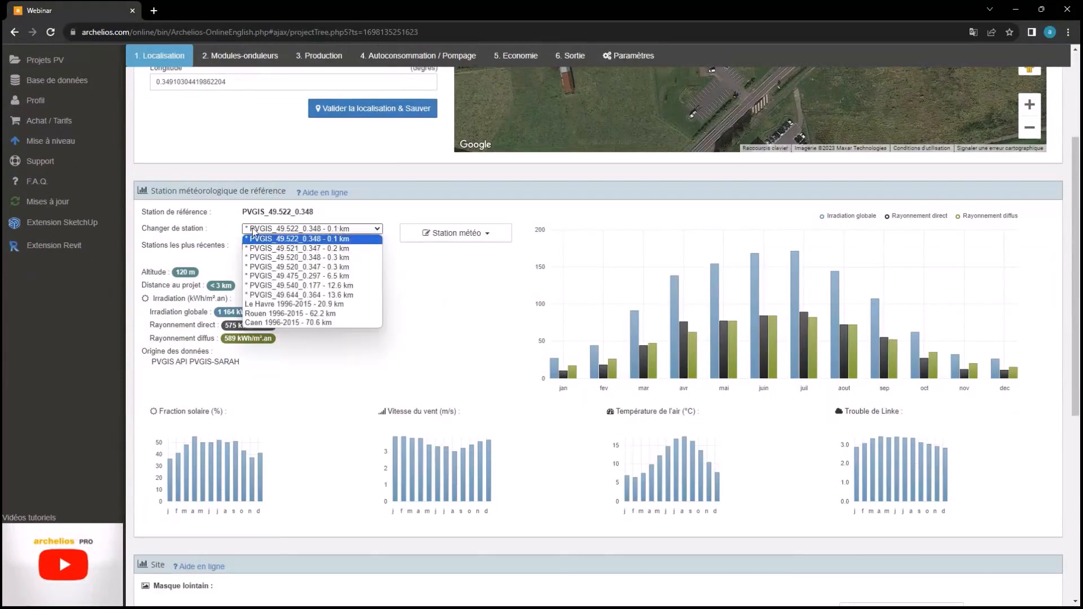
Try Le Havre 1996-2015 as reference station and look over the station management options
click(294, 305)
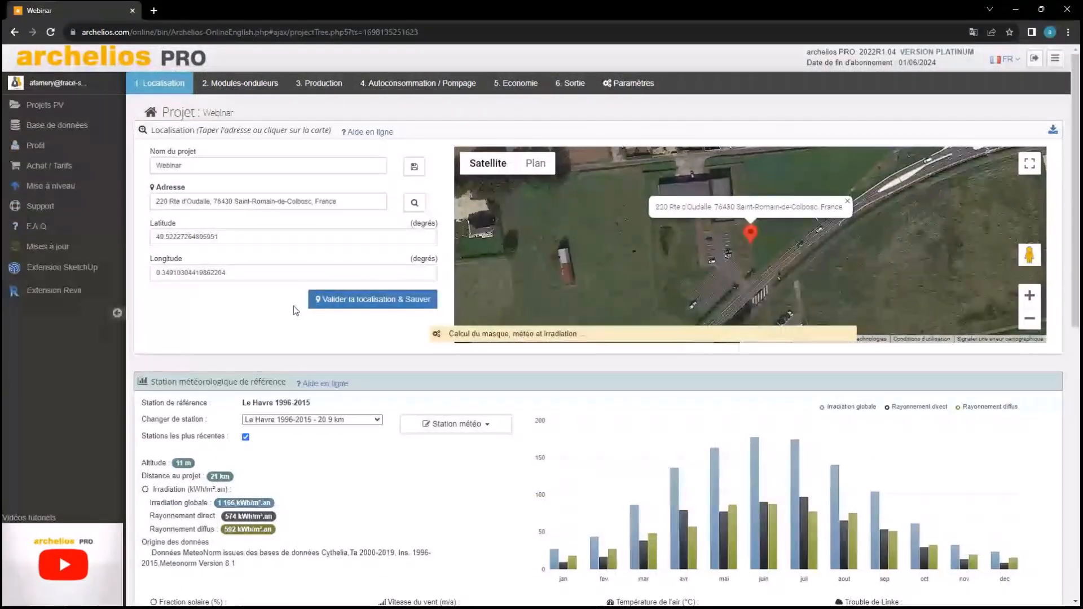
scroll(348, 407, down, 2)
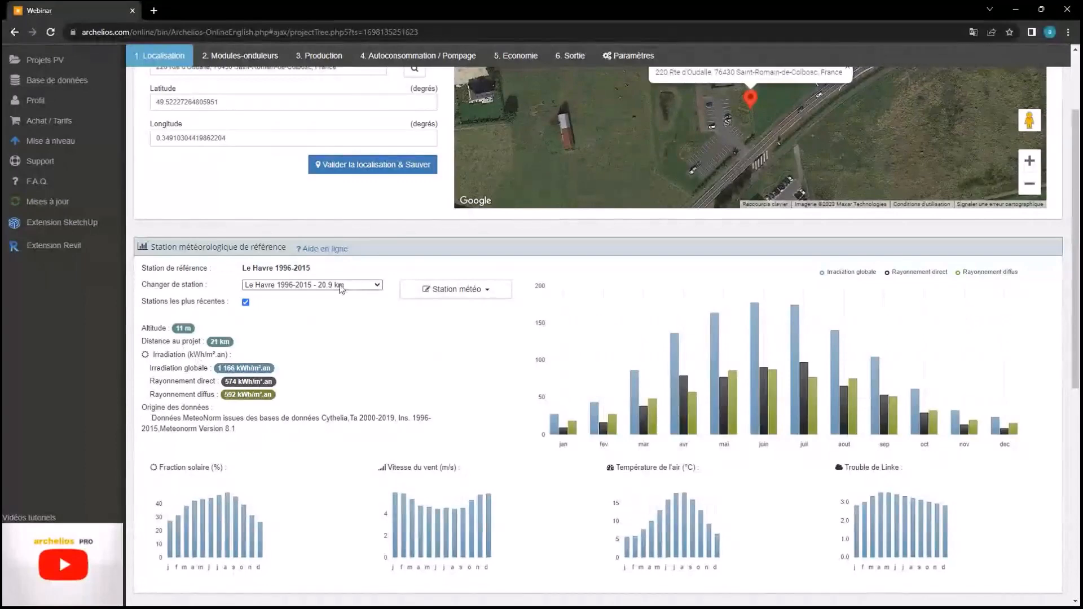
click(341, 286)
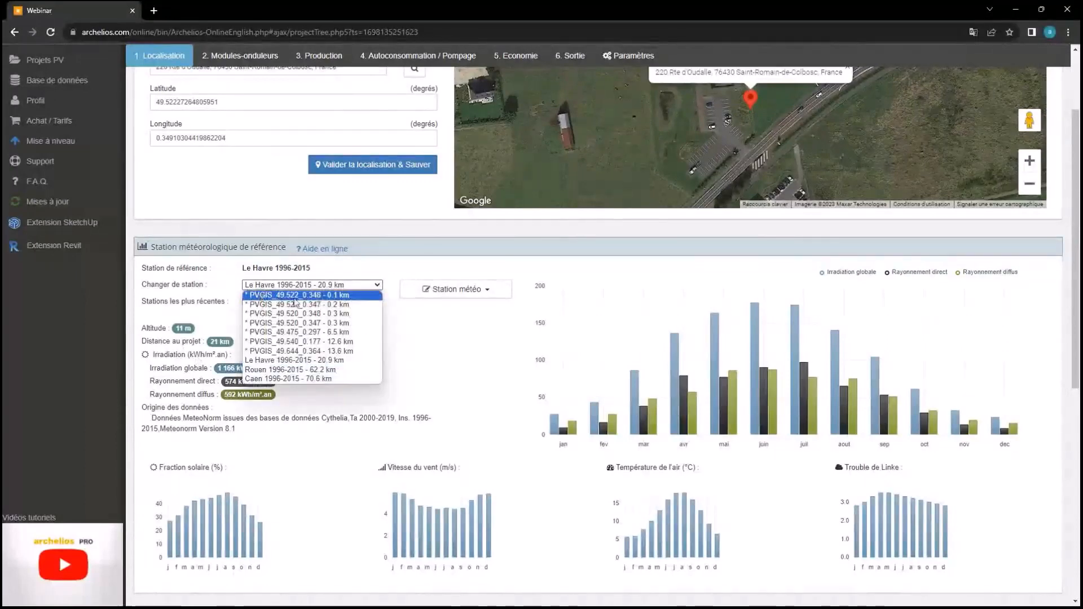
click(313, 287)
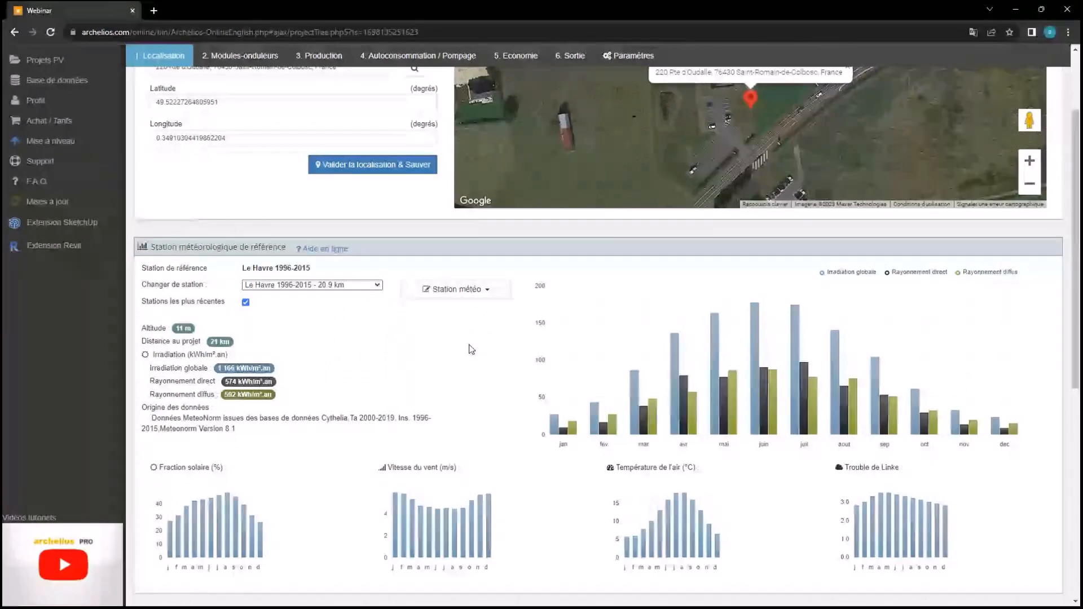
click(461, 292)
click(461, 291)
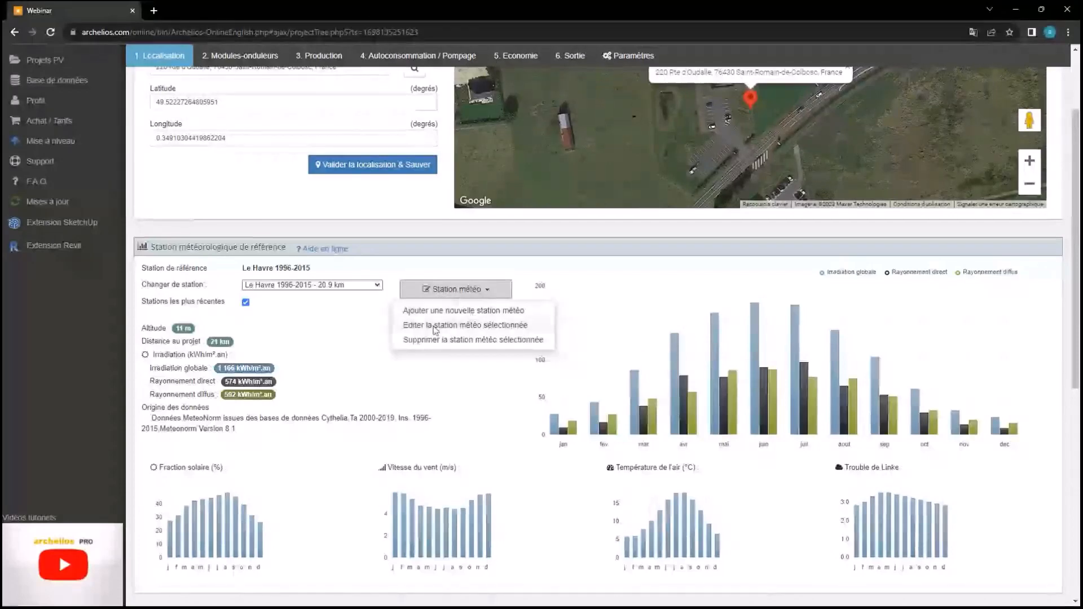
click(288, 283)
click(289, 283)
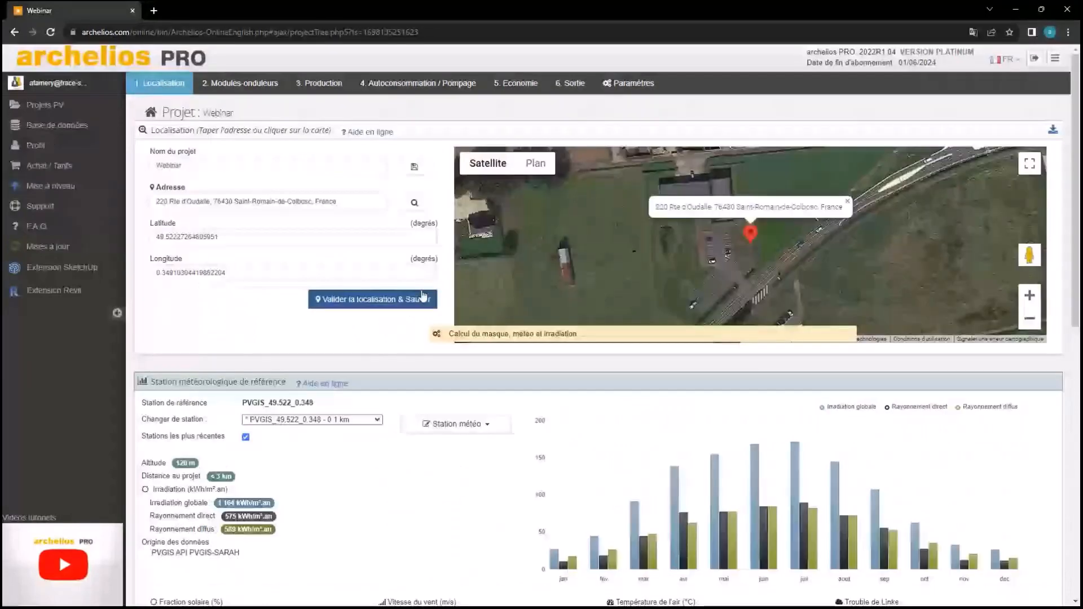
Delete weather station PVGIS_49.522_0.348 and confirm both deletion notices
click(451, 424)
click(436, 472)
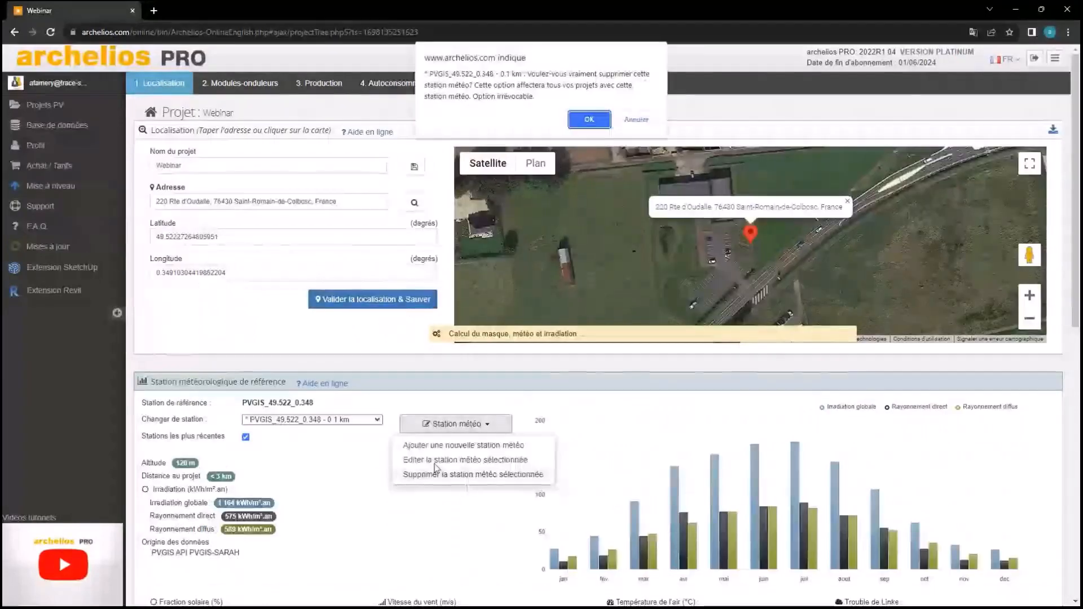
click(589, 119)
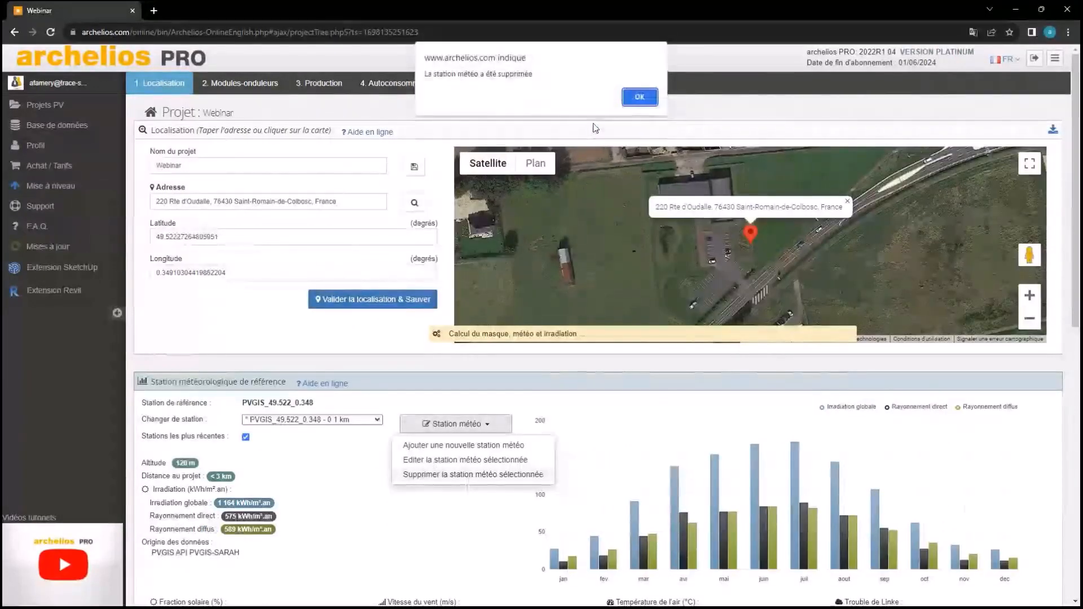
click(634, 101)
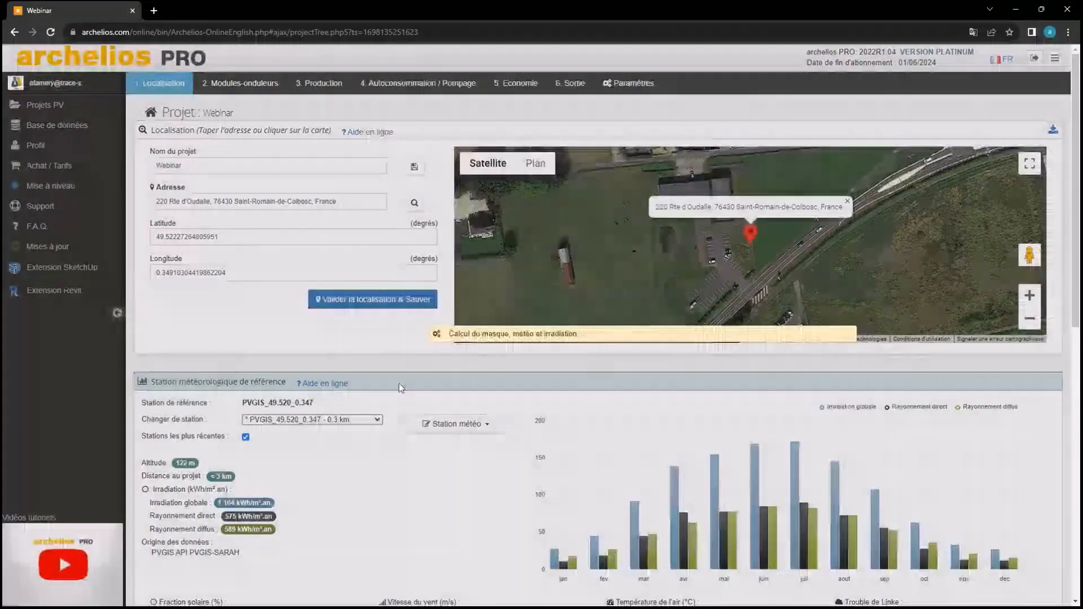
click(456, 423)
Import PVGIS web-service data with oceanic climate and add it as station PVGIS_49.522_0.349
click(464, 458)
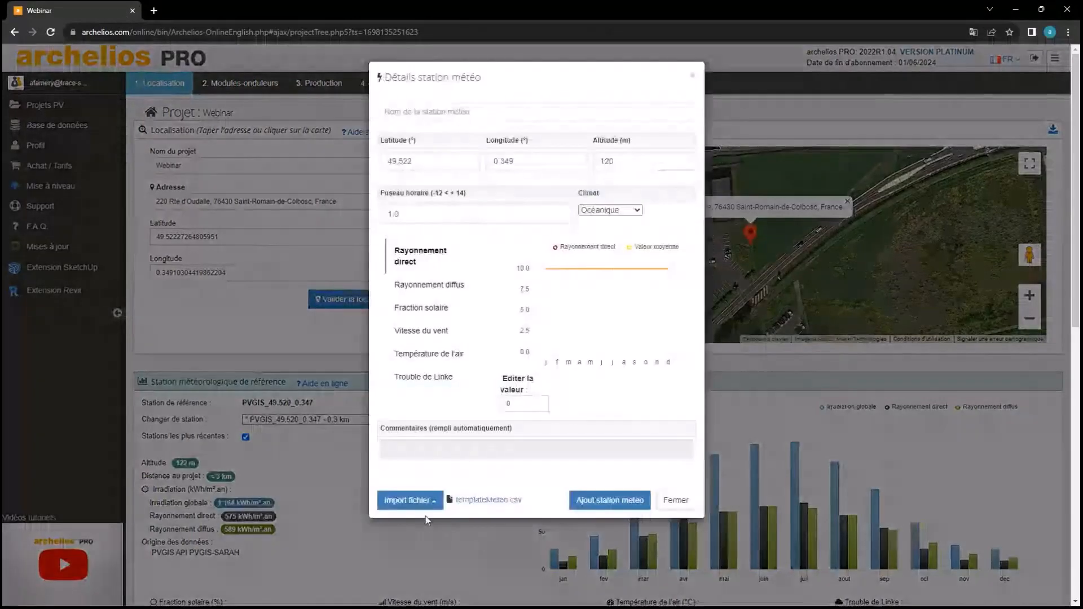
click(426, 511)
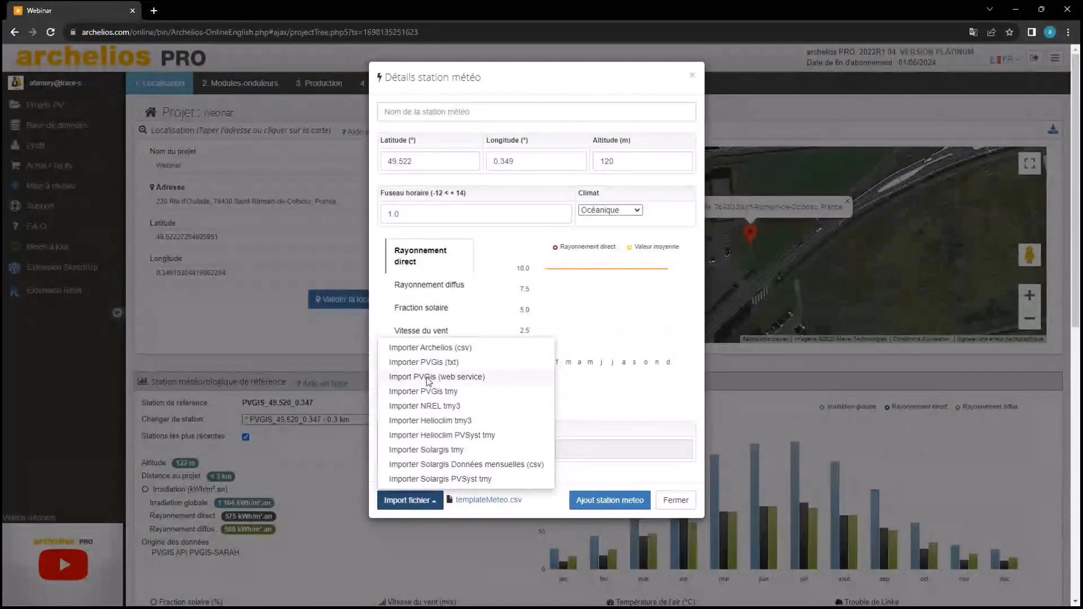
click(431, 384)
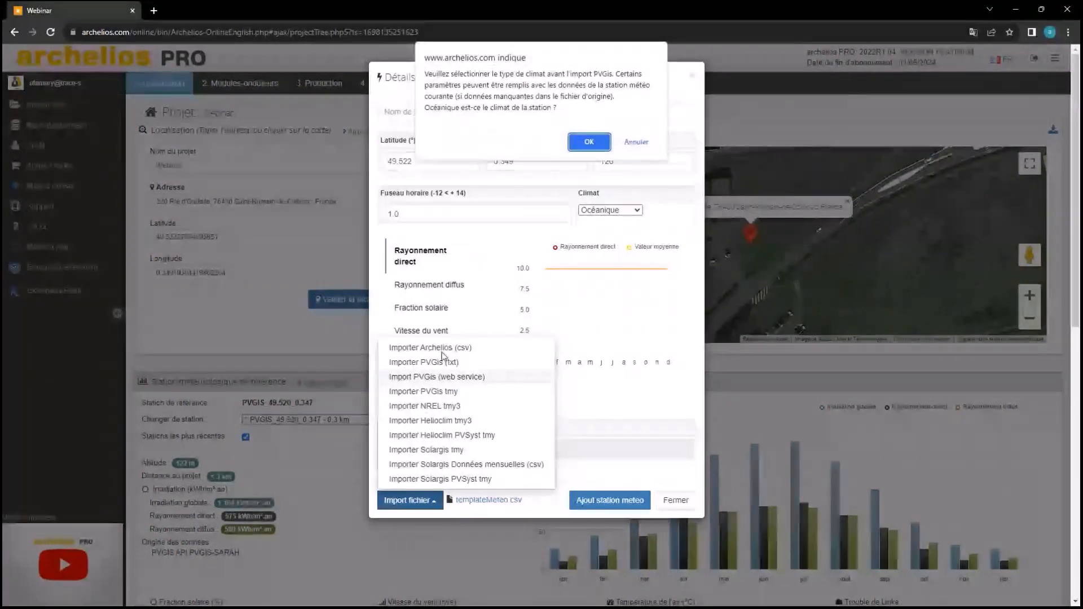
click(597, 141)
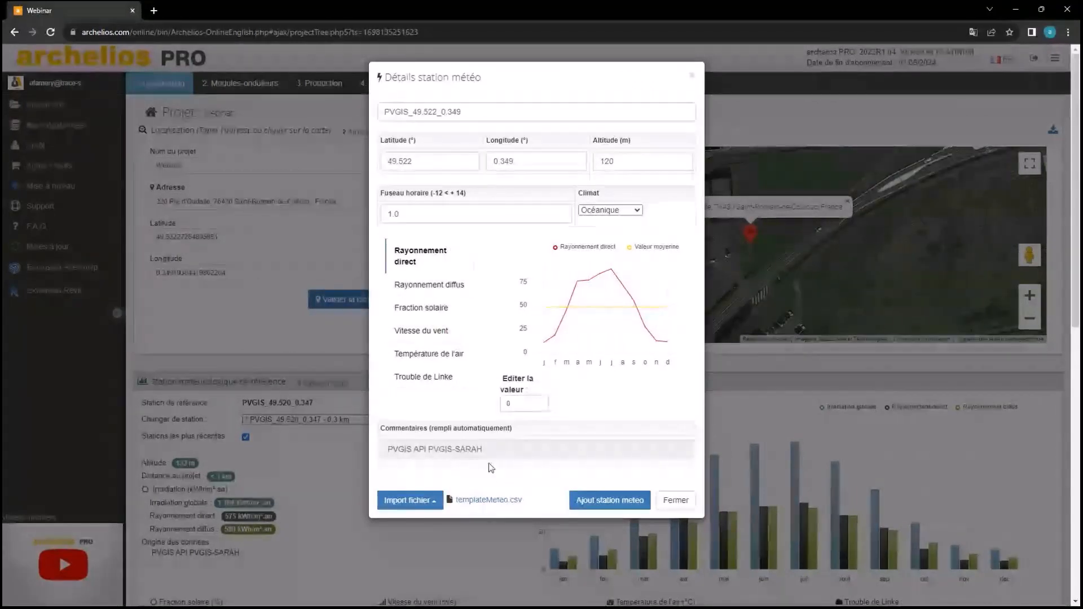
click(589, 502)
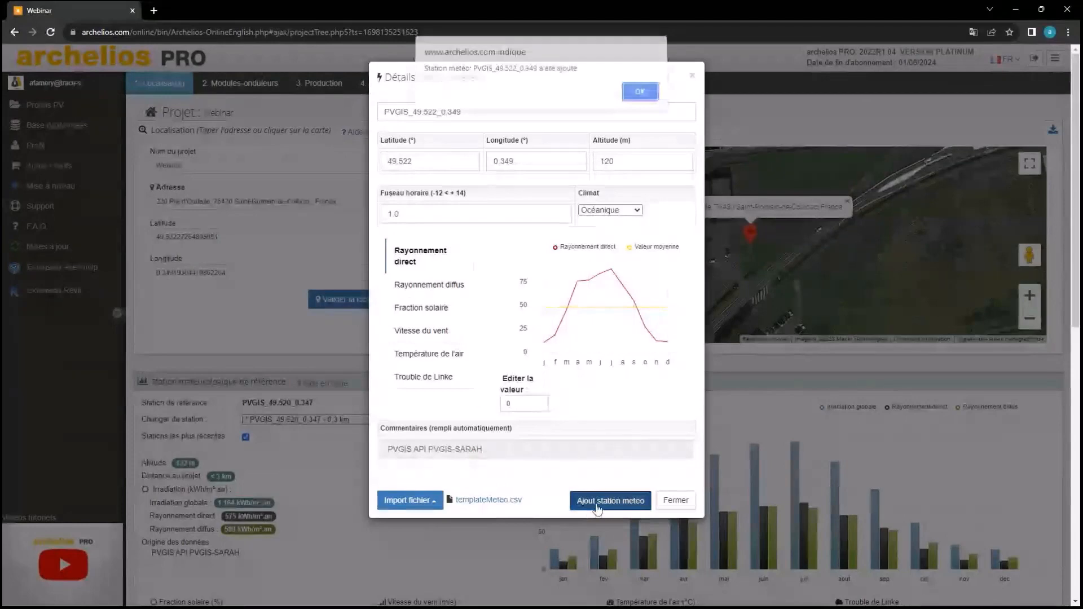
click(634, 98)
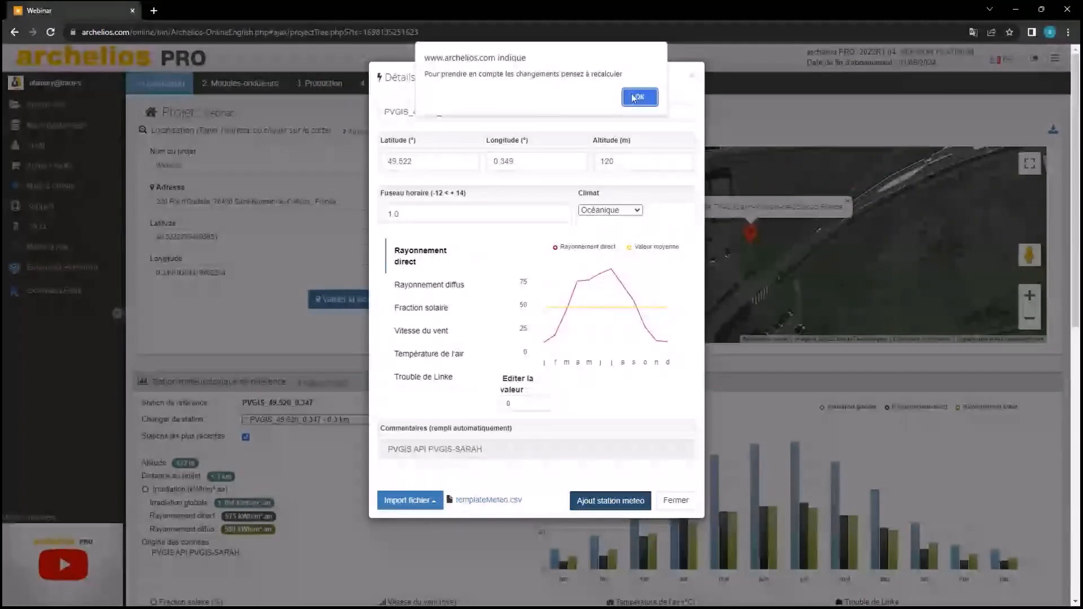
click(635, 97)
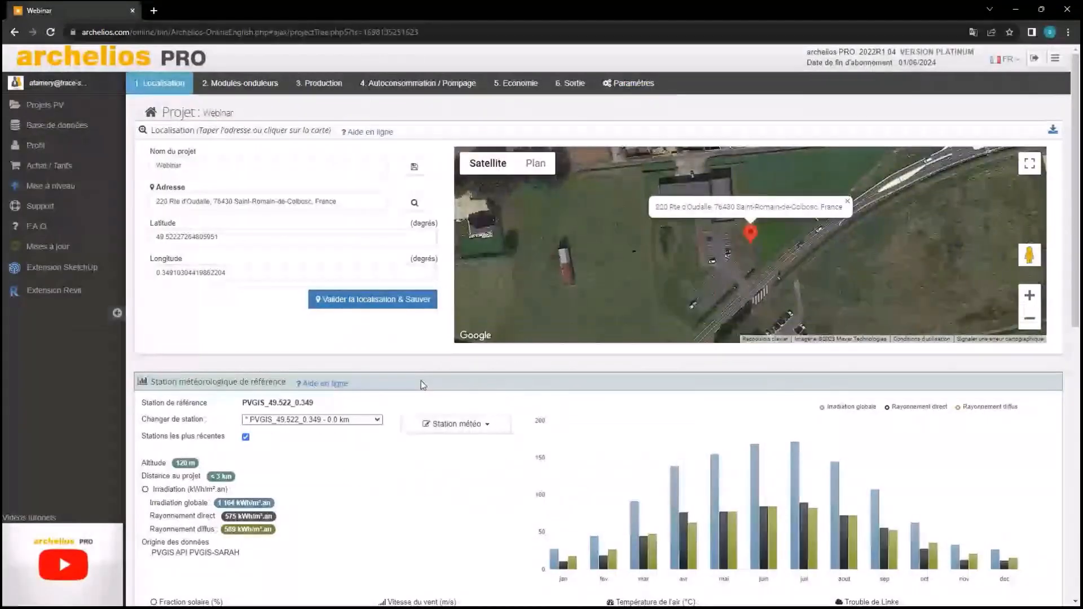
scroll(423, 385, down, 2)
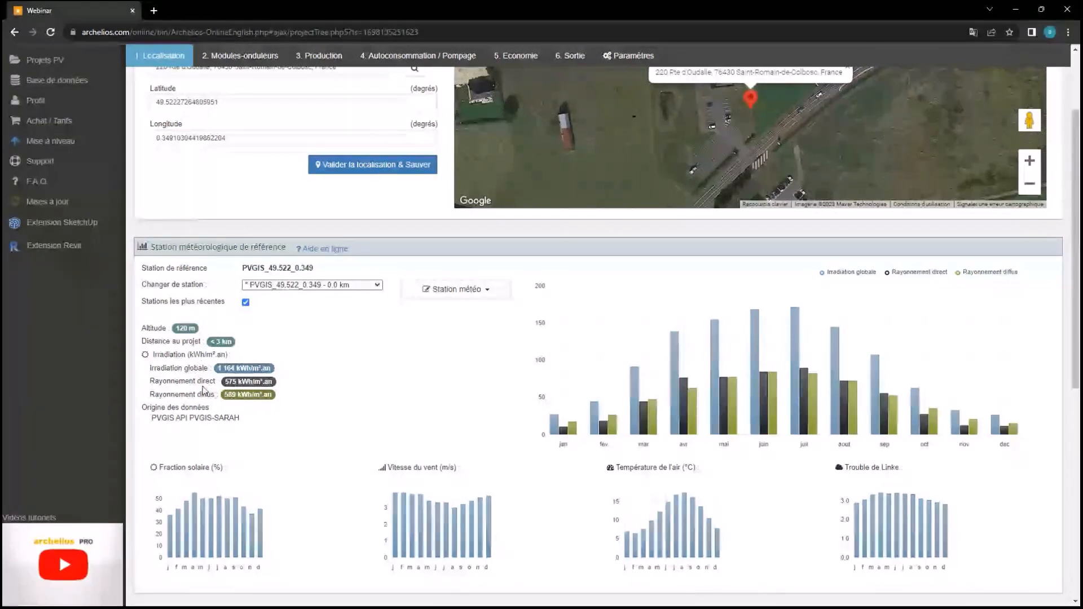
scroll(204, 389, down, 2)
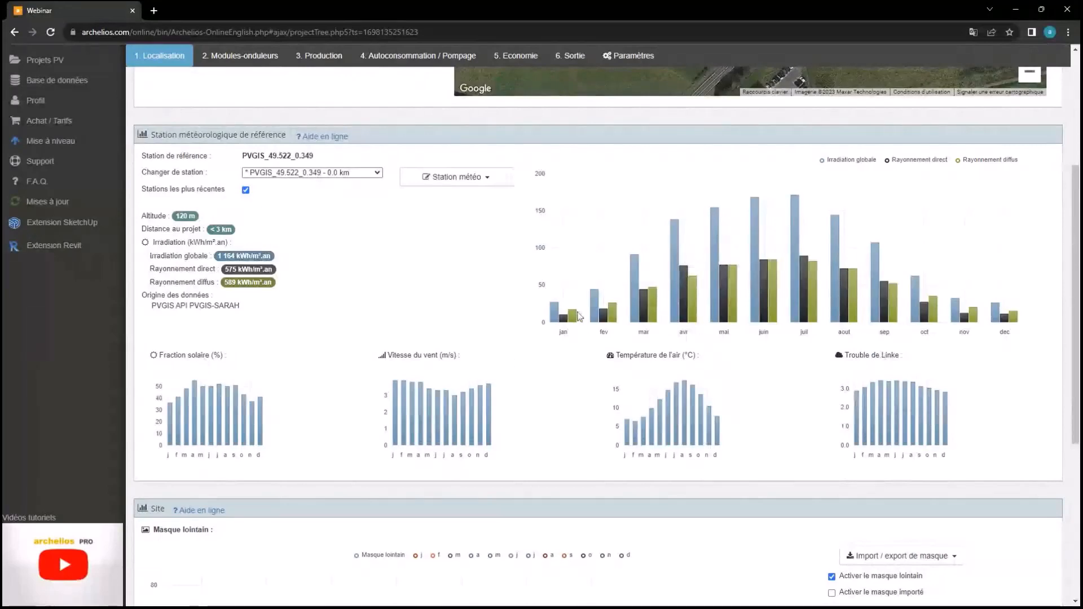
scroll(406, 246, down, 1)
scroll(406, 245, down, 2)
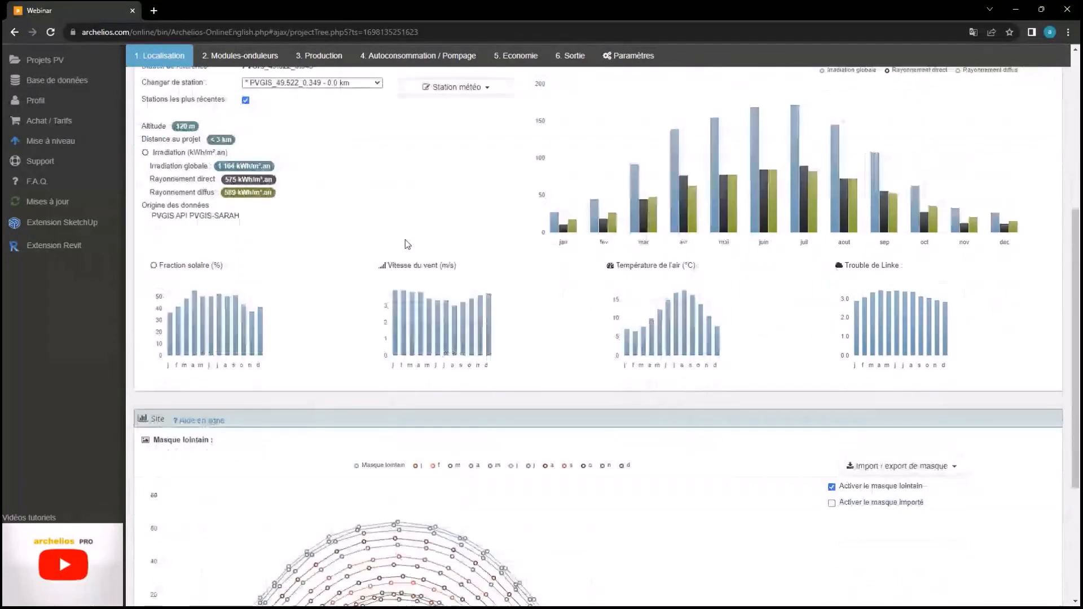
scroll(406, 244, up, 3)
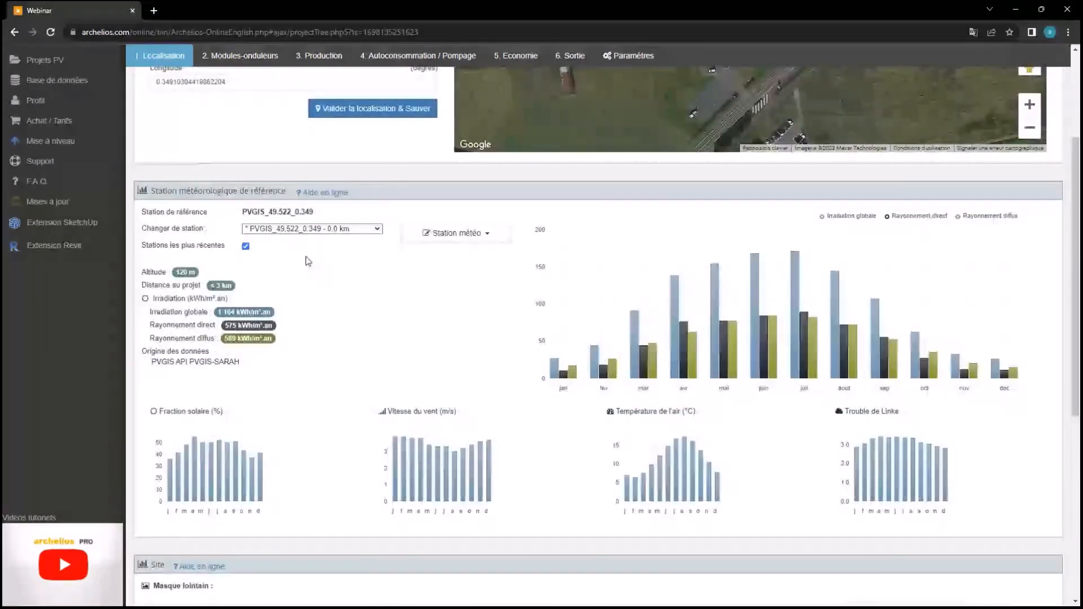
scroll(507, 411, up, 1)
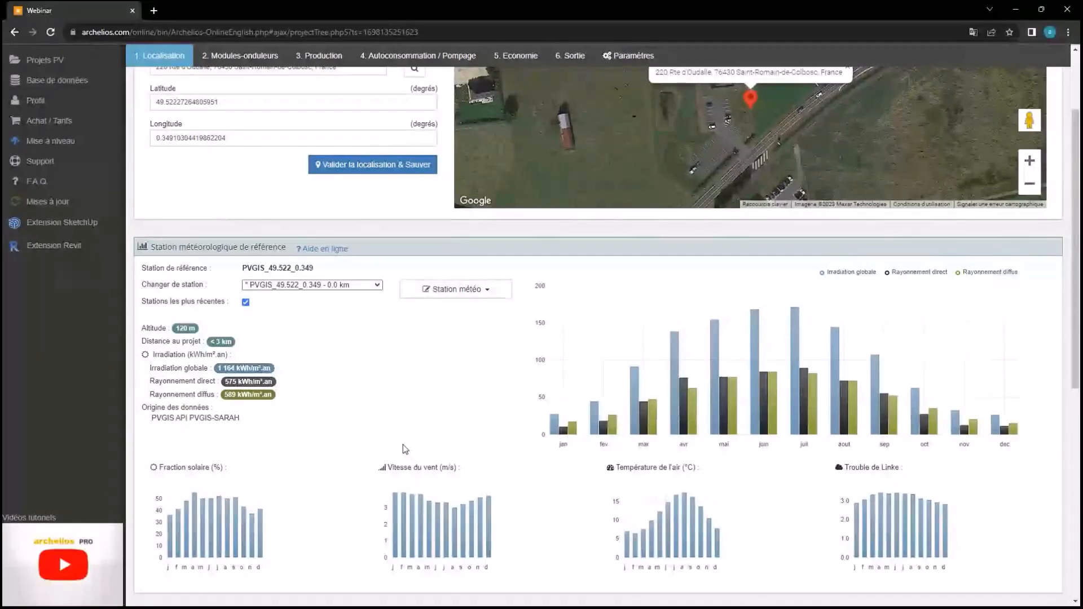
scroll(402, 444, down, 1)
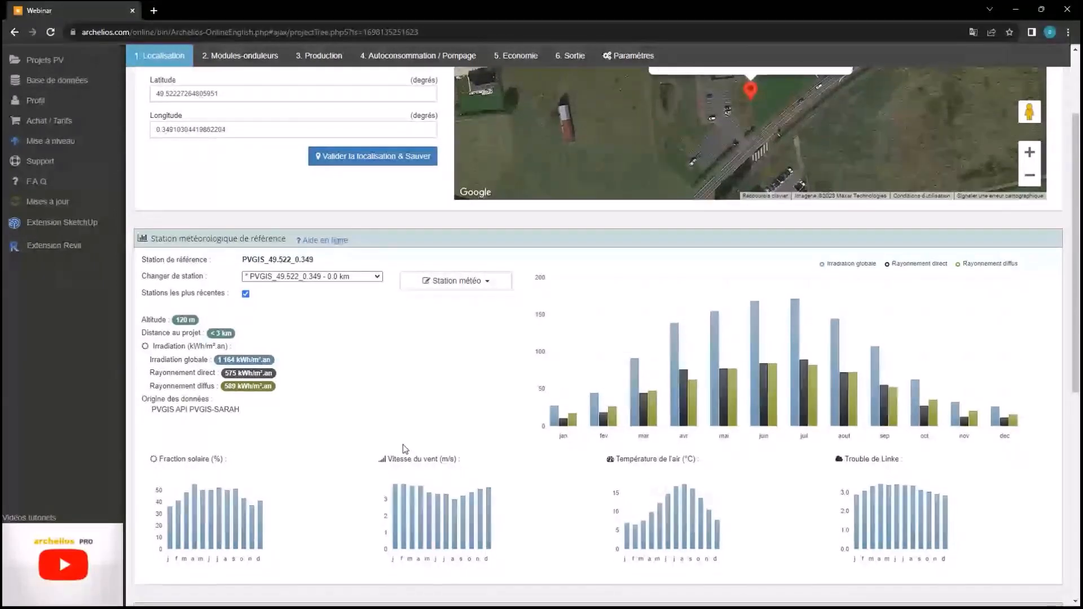
scroll(403, 446, down, 7)
scroll(404, 450, down, 1)
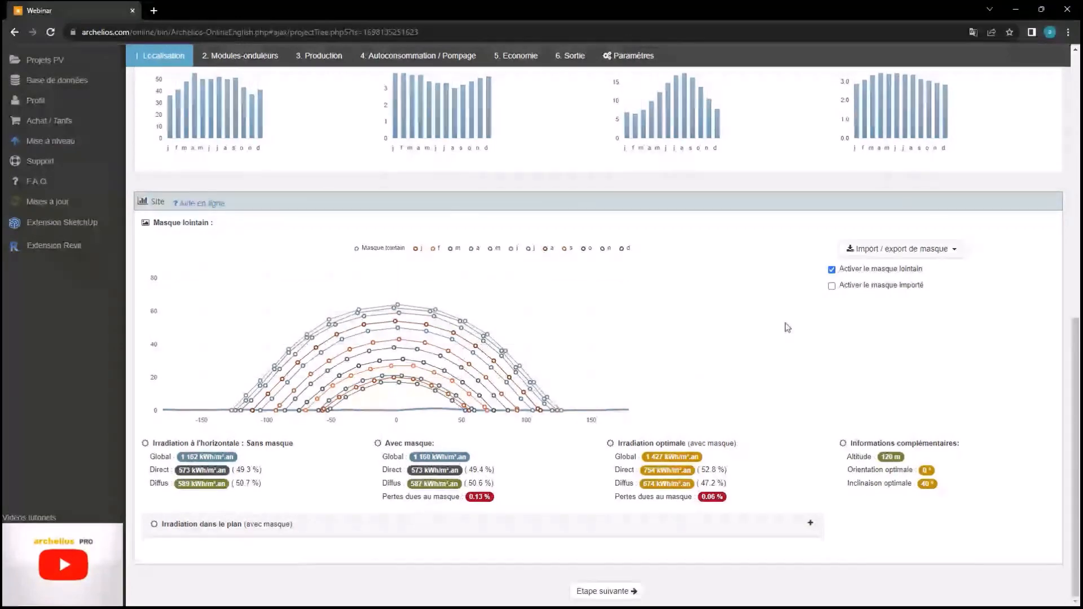
Review the far-mask options and Localisation weather charts, then go to '2. Modules-onduleurs'
click(888, 249)
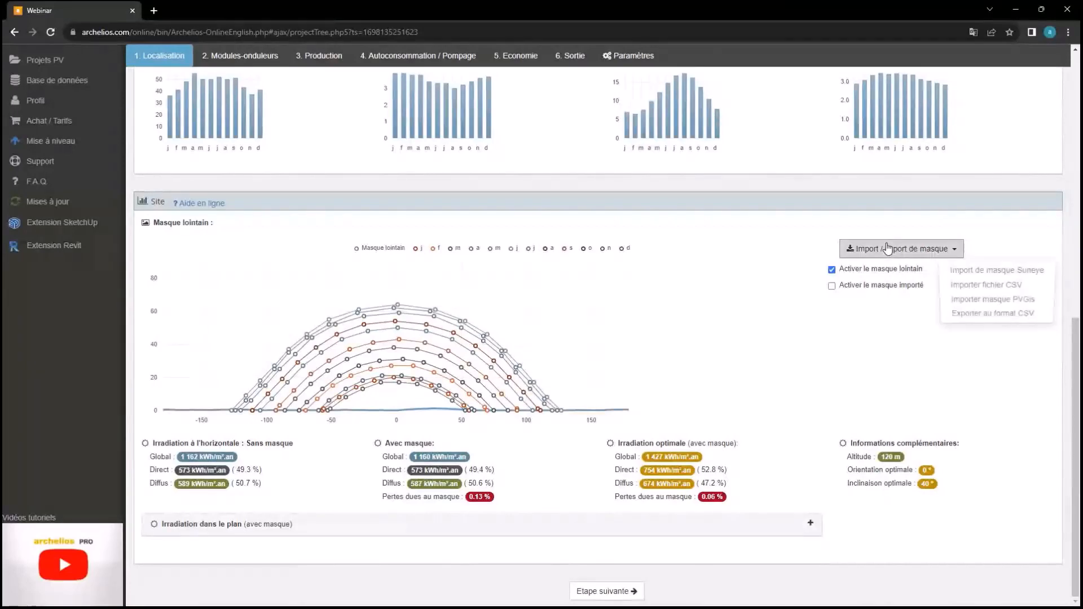
click(866, 252)
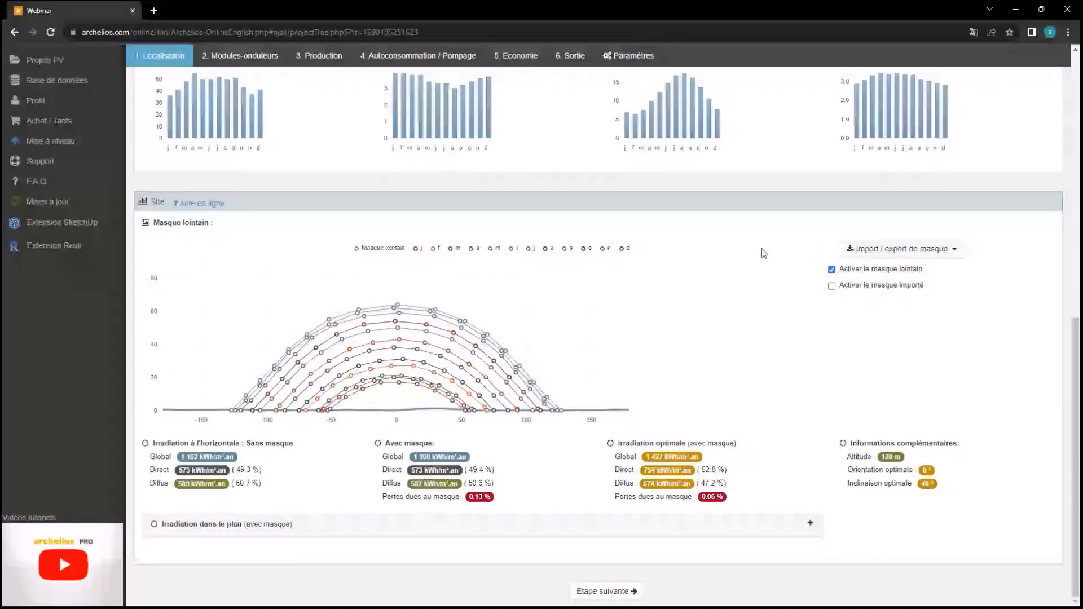
scroll(651, 362, up, 10)
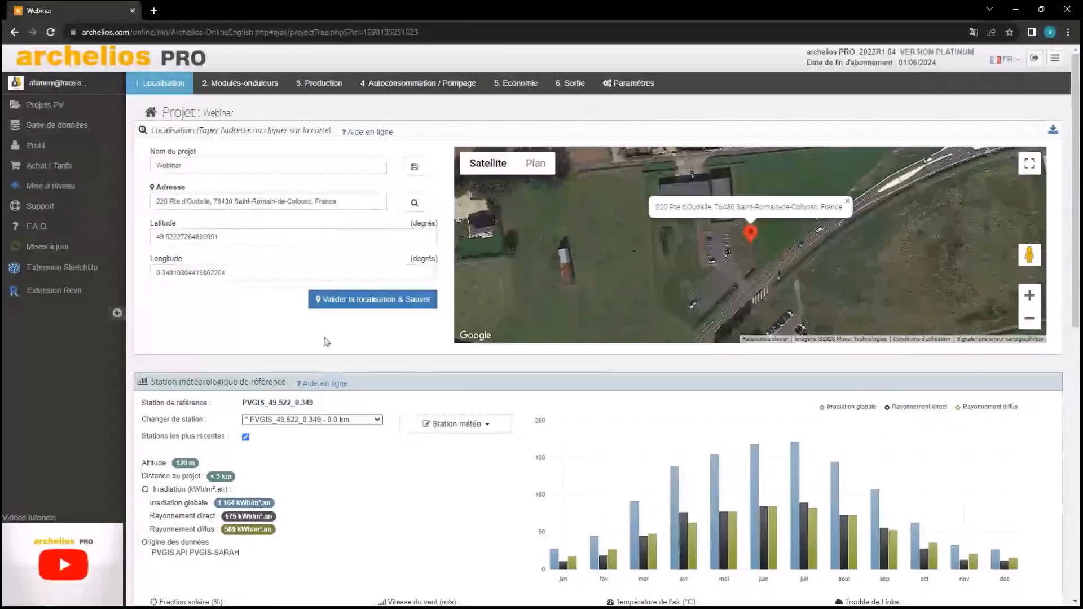
scroll(309, 396, down, 7)
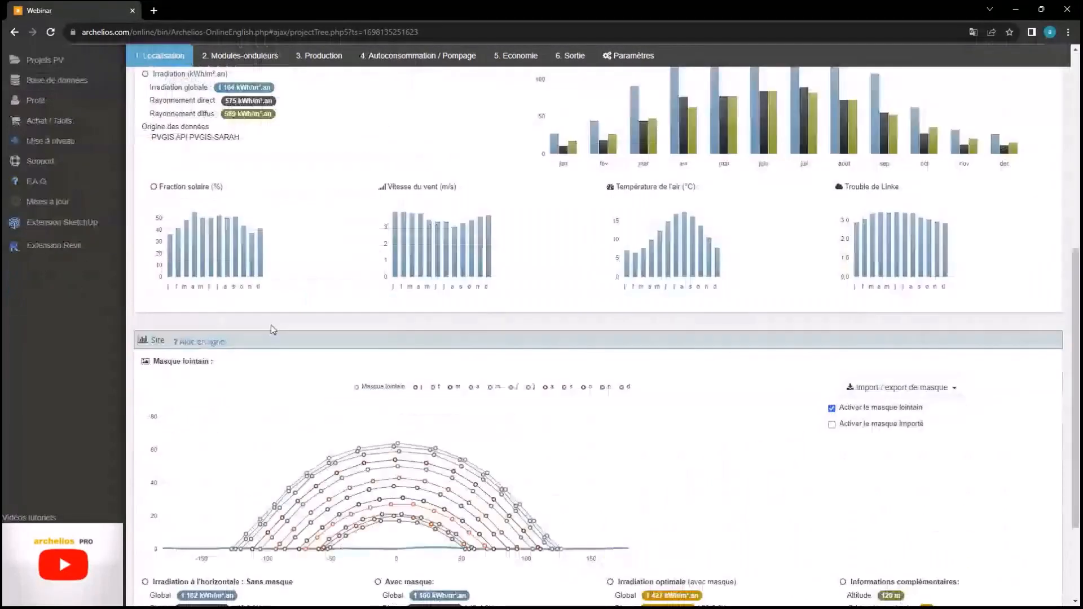
scroll(344, 249, up, 1)
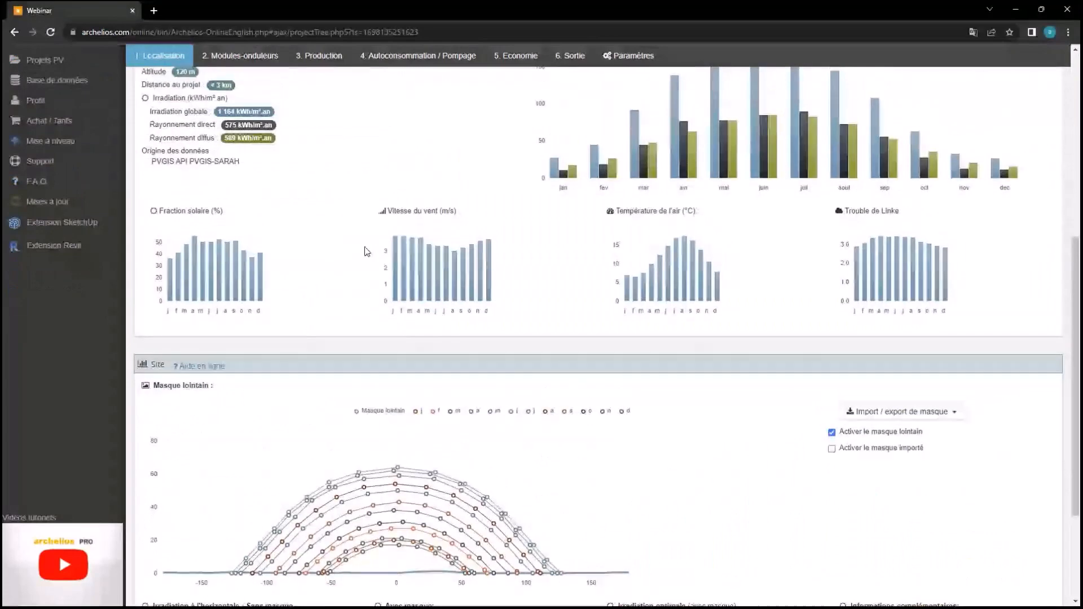
scroll(365, 251, up, 7)
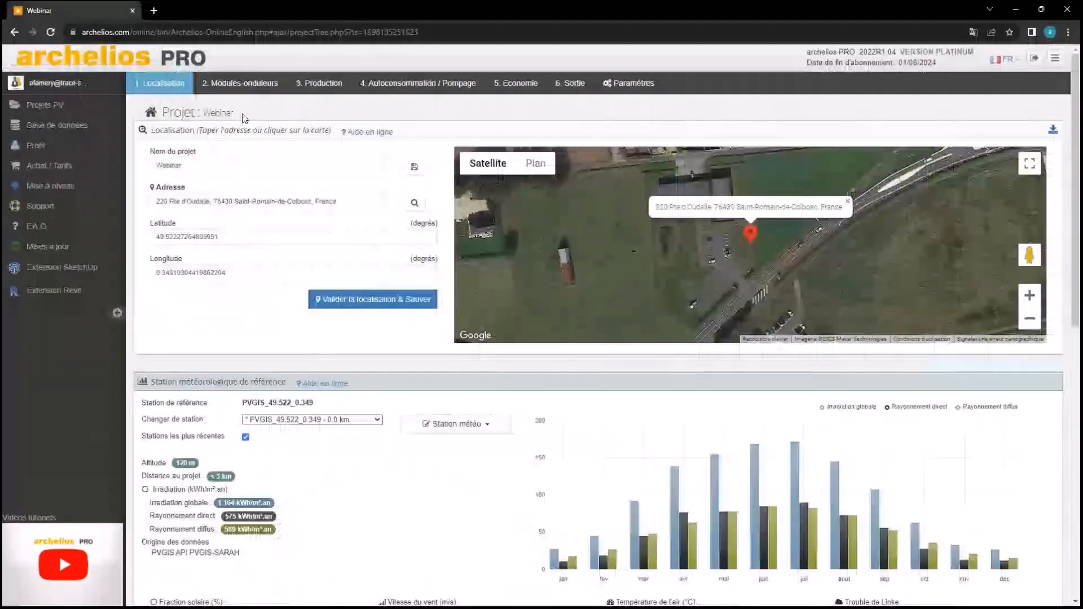
scroll(839, 442, down, 6)
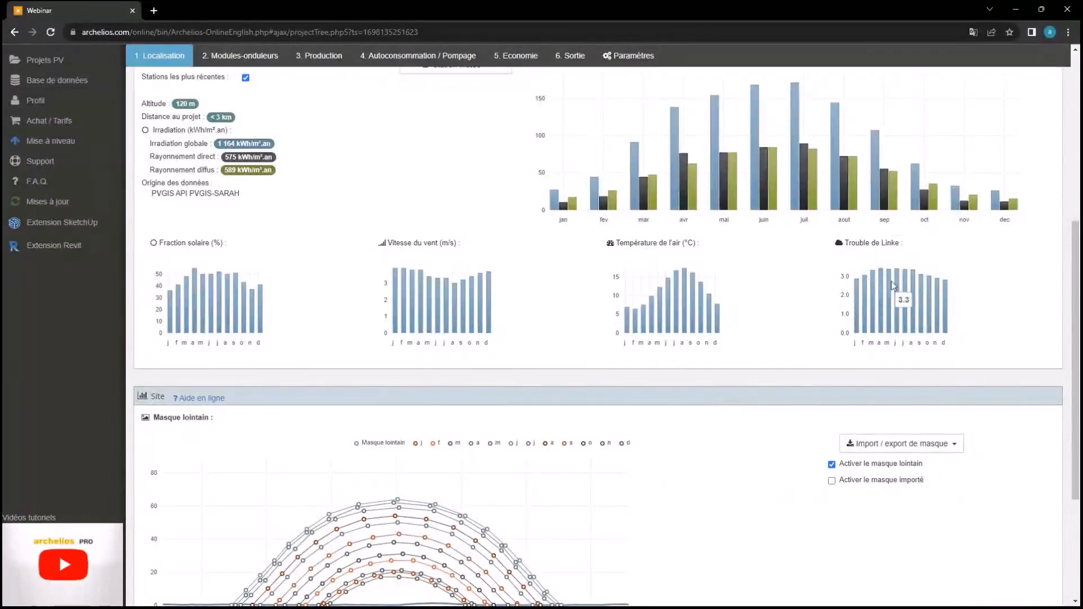
scroll(725, 301, up, 7)
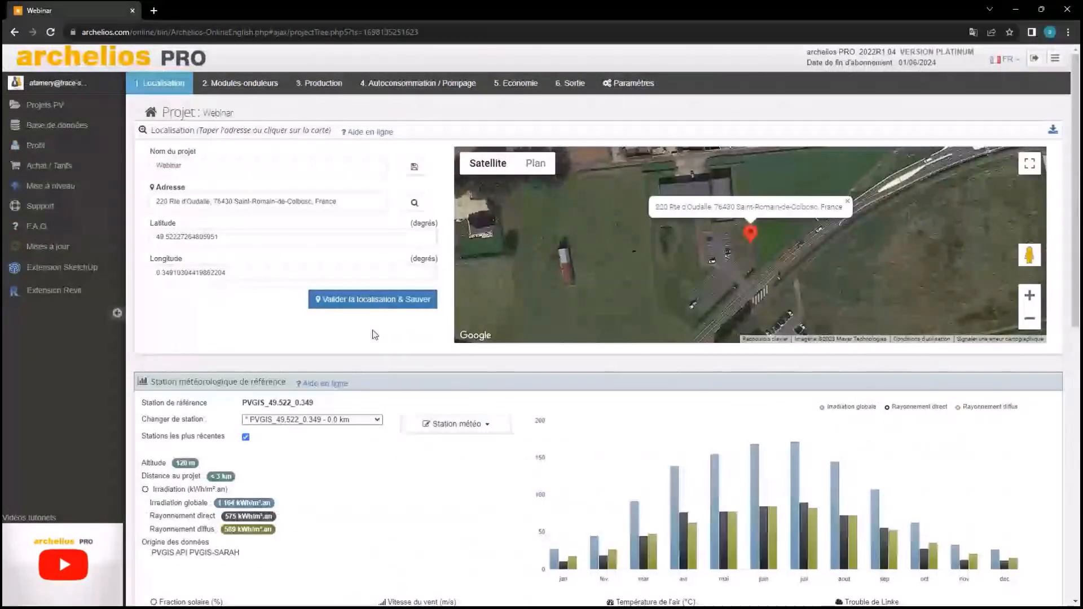
click(254, 86)
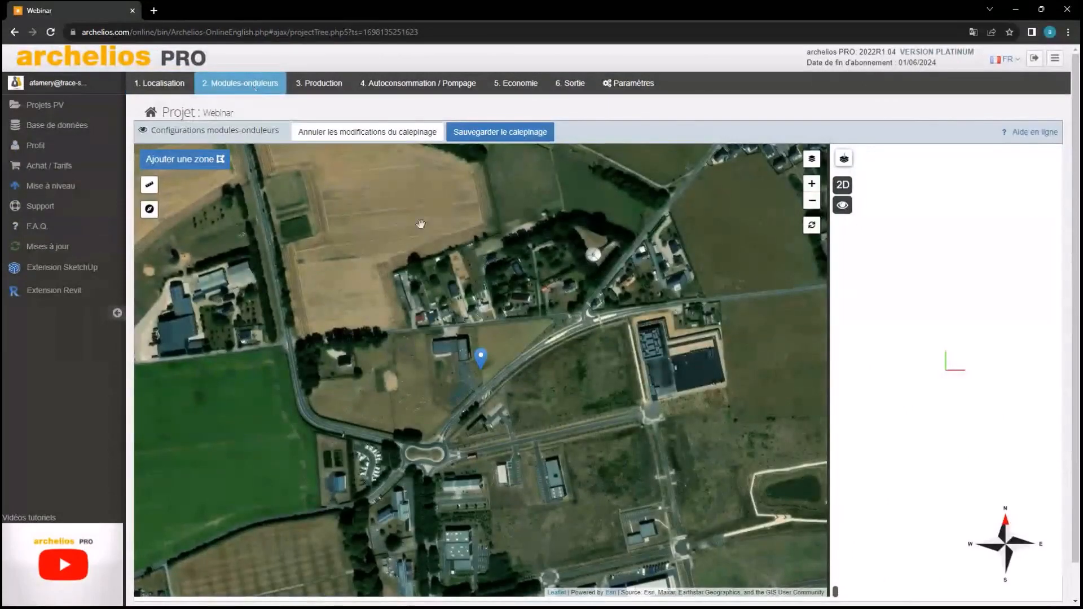
Zoom and pan the satellite map to centre on the building beside the blue marker
scroll(461, 365, up, 2)
scroll(461, 365, up, 3)
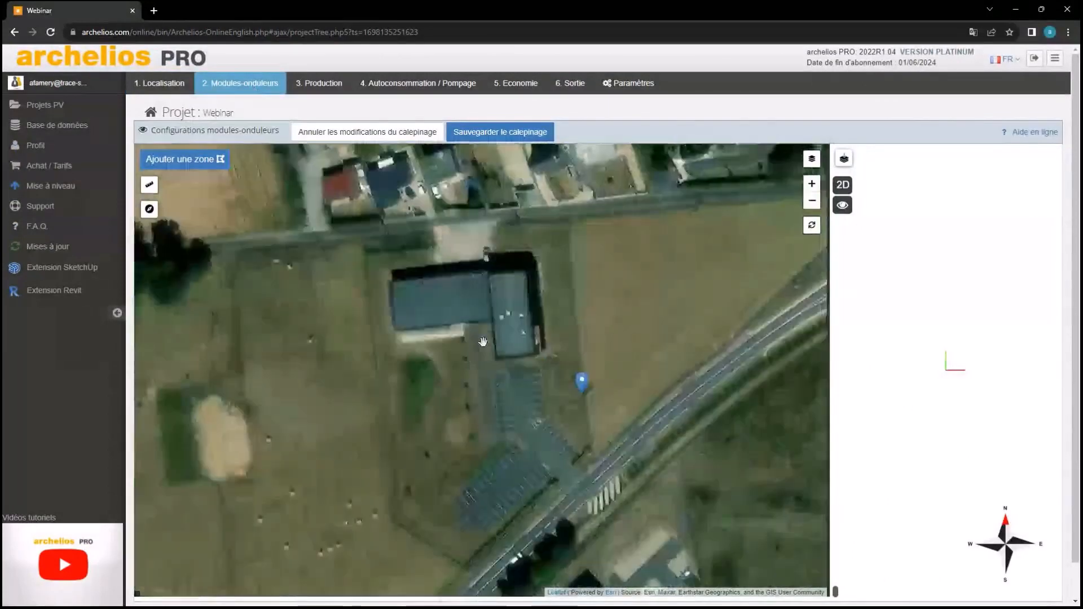
scroll(540, 412, down, 2)
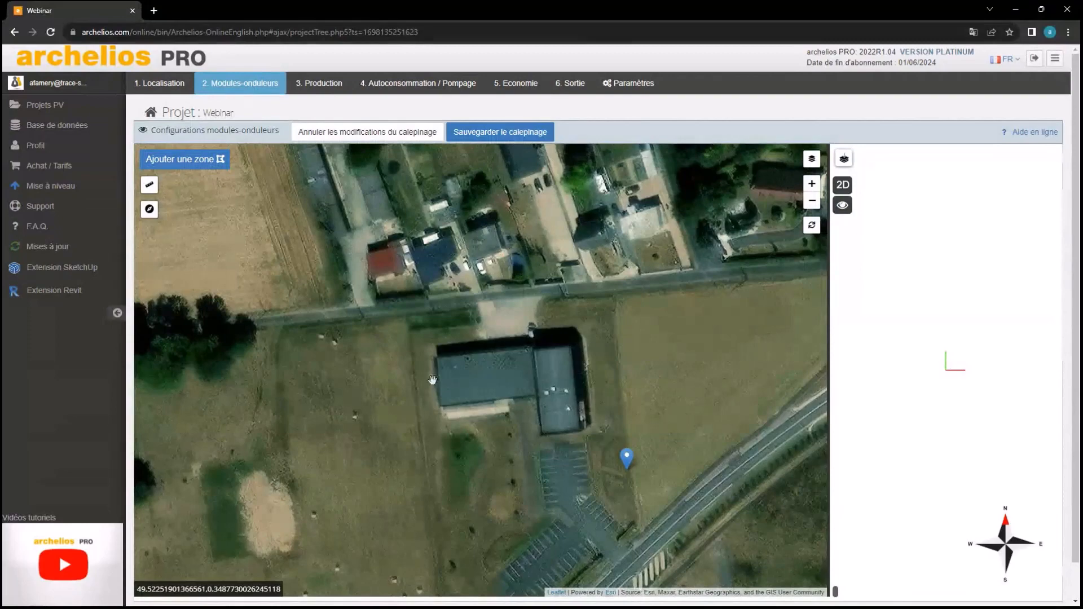
scroll(483, 392, up, 1)
drag(700, 447, 655, 407)
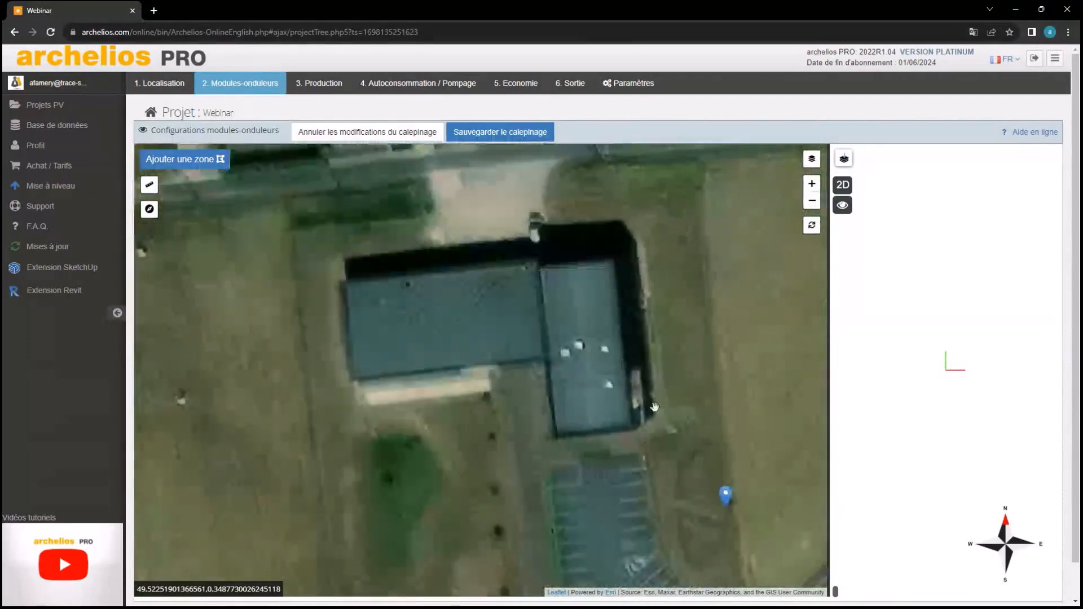
drag(435, 292, 465, 318)
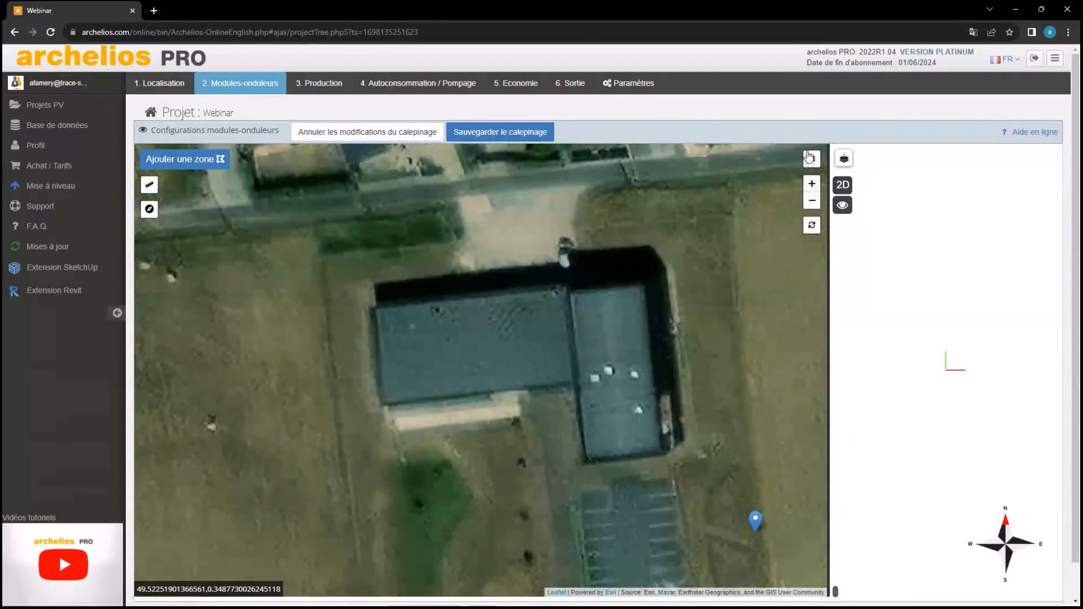
mouse_move(812, 163)
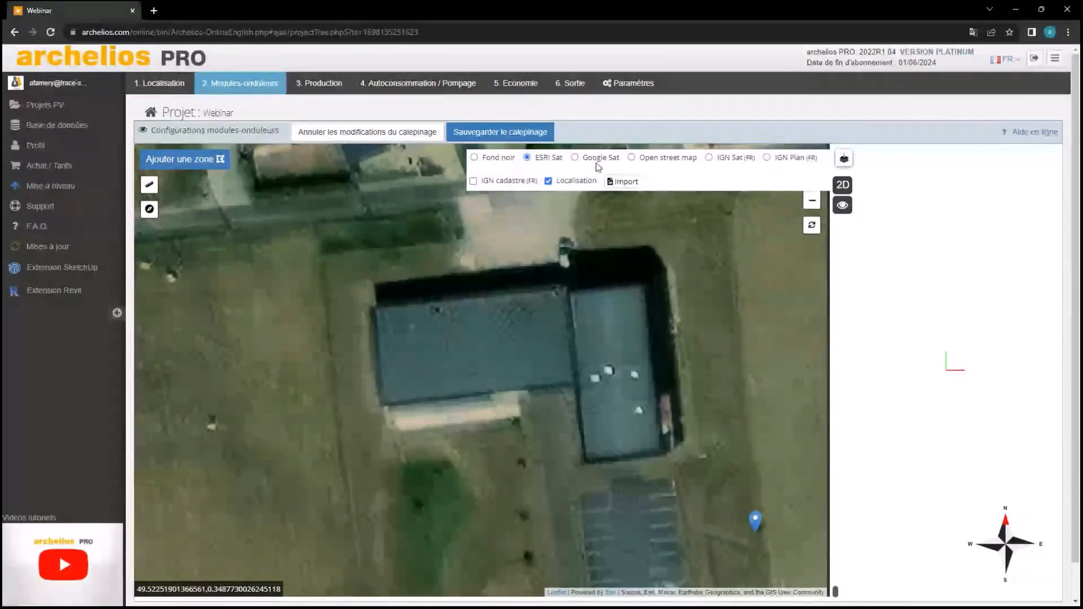
Switch the base map from Google Sat to IGN Sat (FR) and centre the roof
click(575, 157)
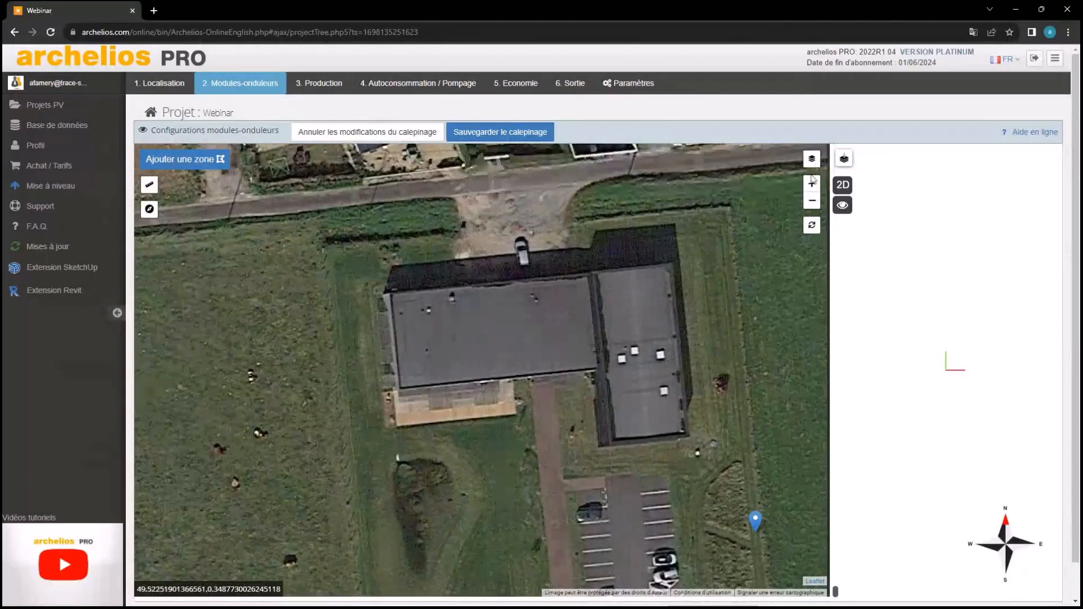
click(631, 158)
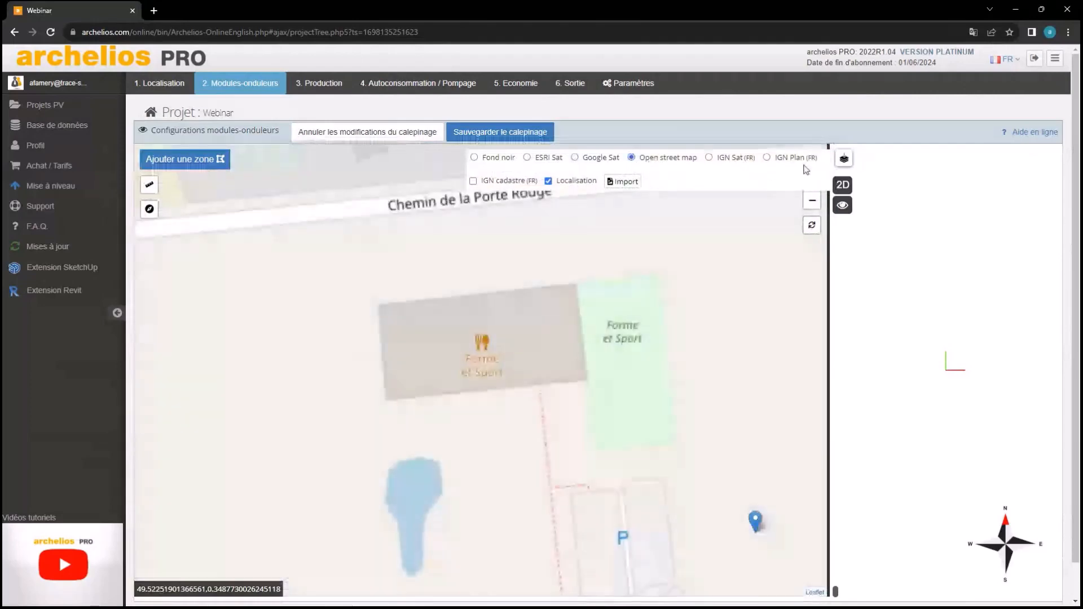
click(709, 158)
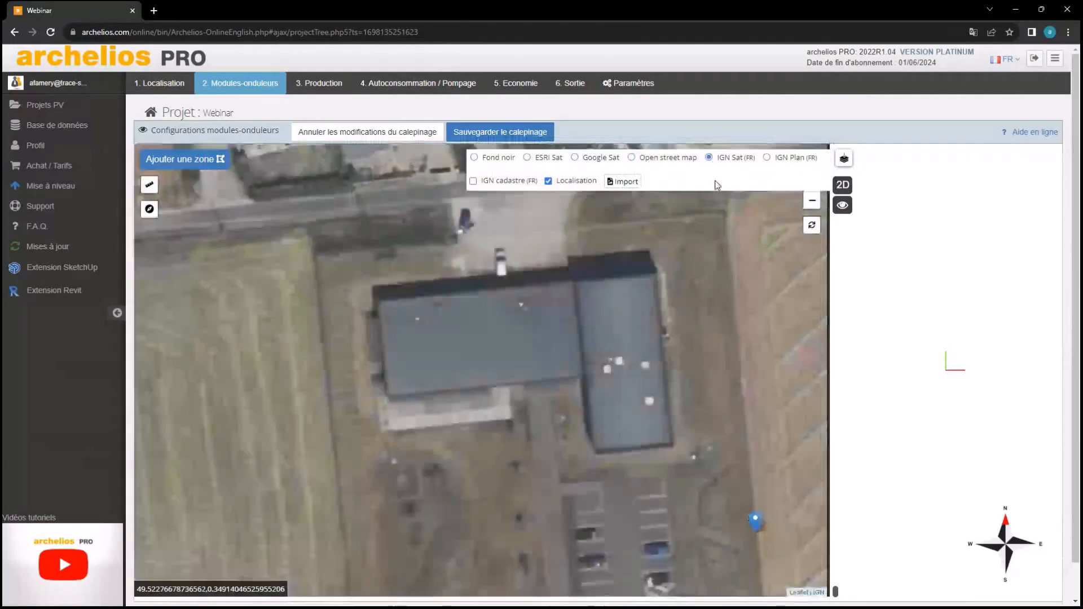
scroll(485, 341, up, 2)
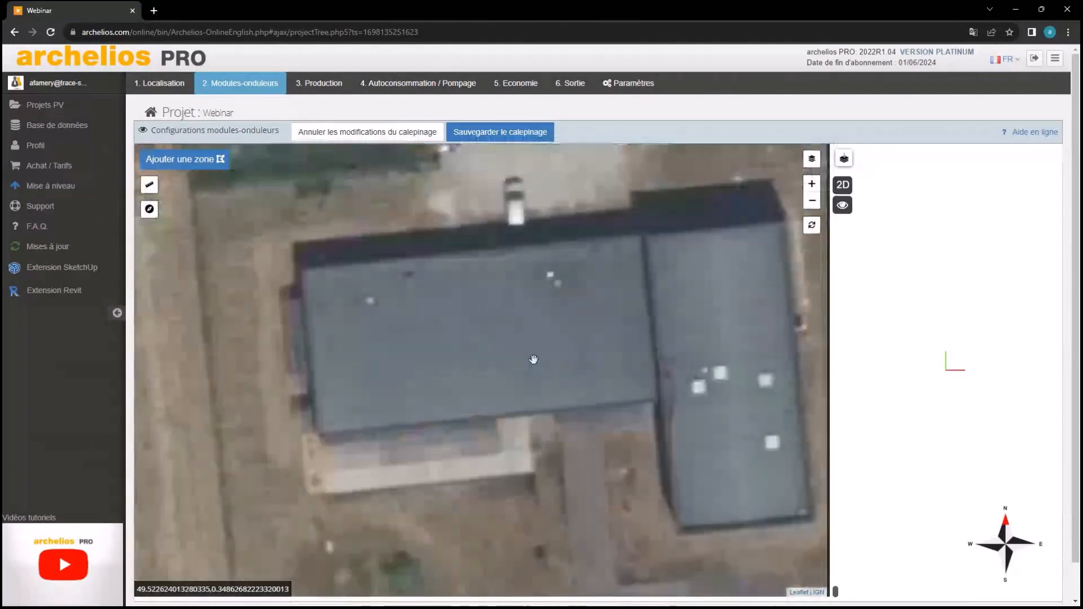
drag(448, 263, 358, 321)
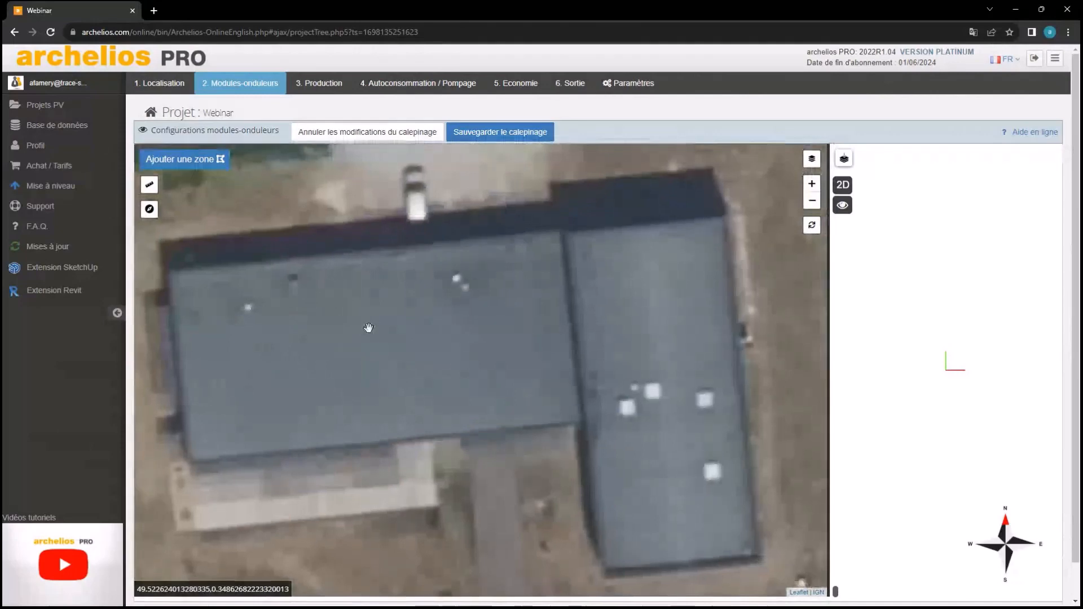
Frame the left roof section on the IGN map and open the 'Ajouter une zone' type list
scroll(533, 405, down, 2)
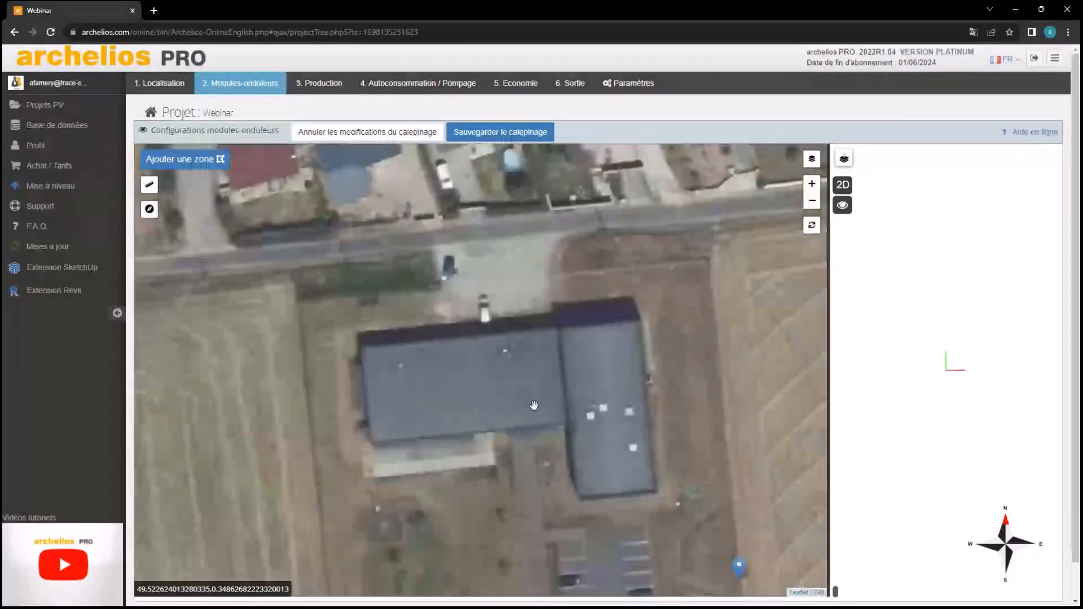
scroll(523, 362, up, 2)
drag(522, 362, 435, 273)
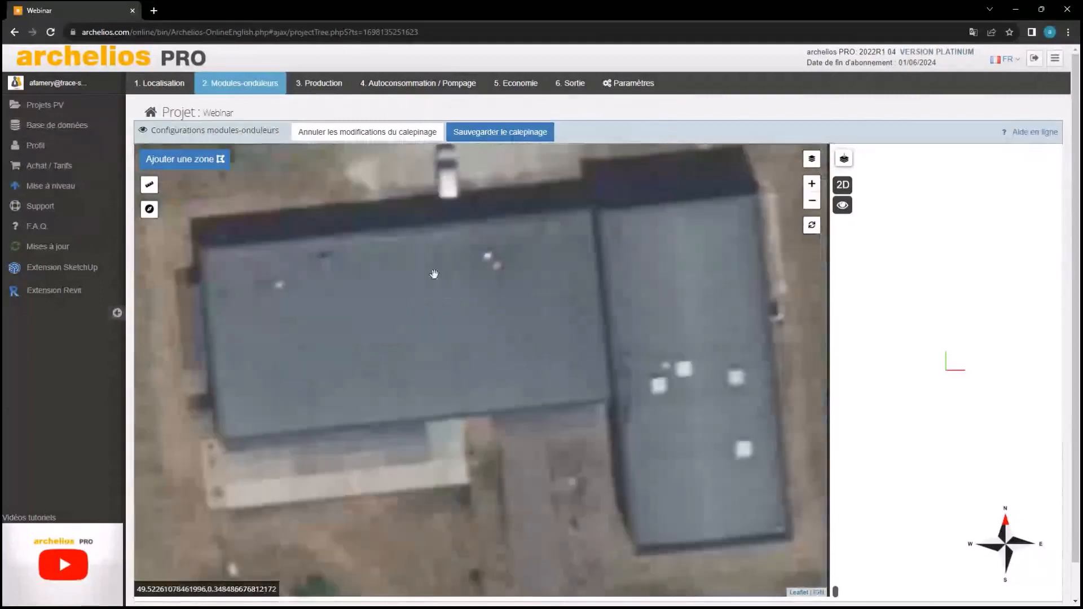
scroll(437, 265, down, 1)
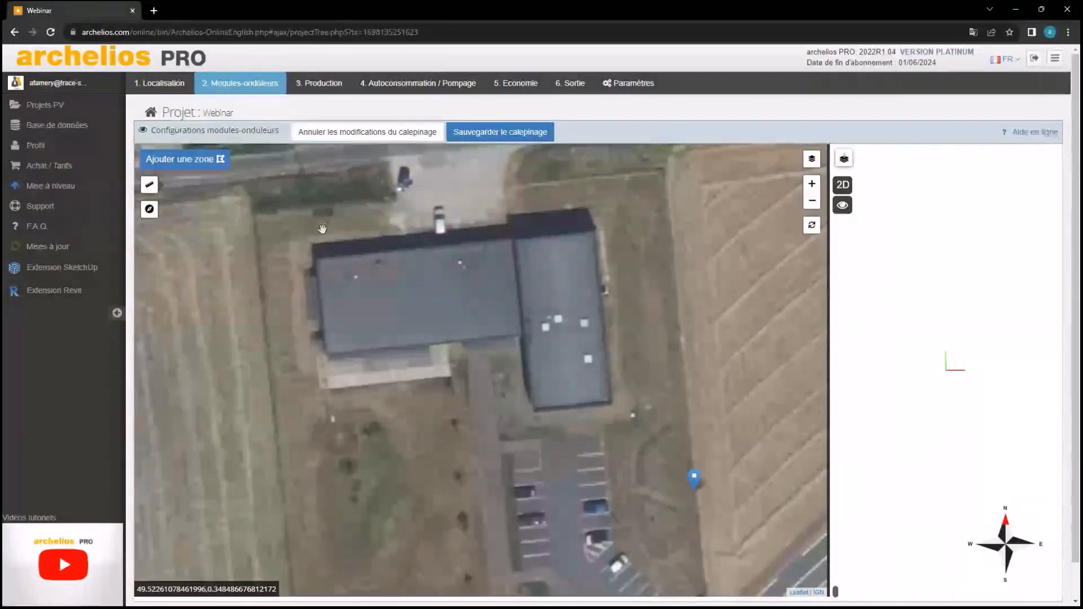
scroll(303, 240, up, 1)
click(208, 162)
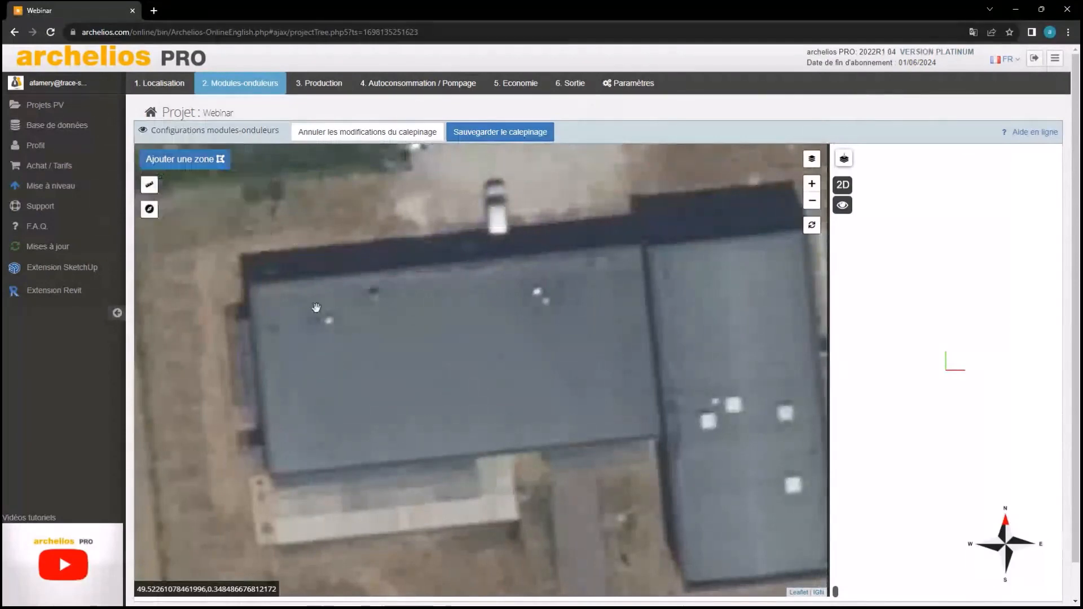
mouse_move(155, 160)
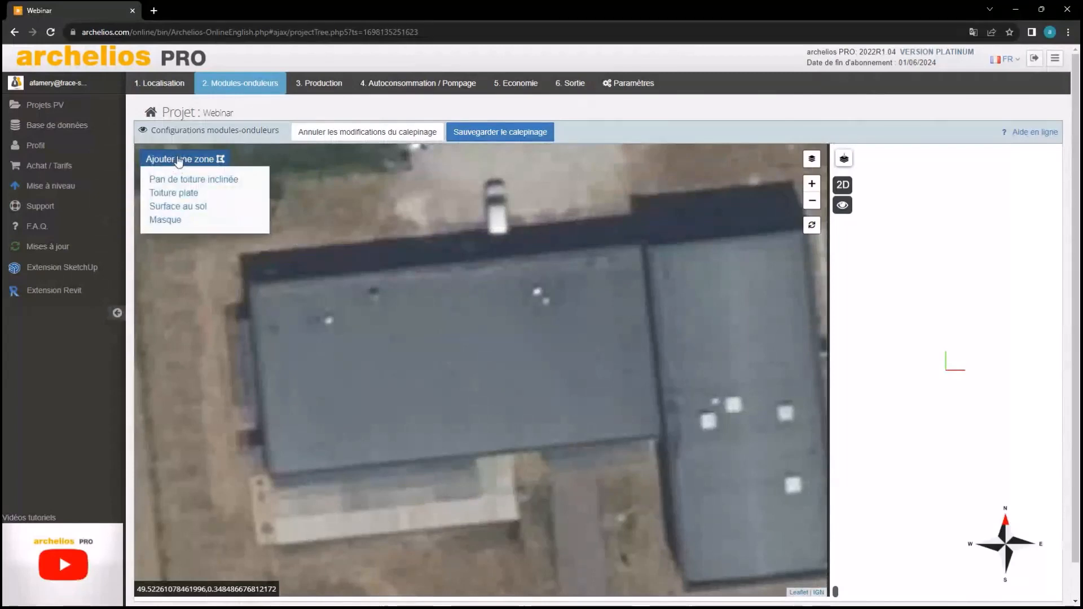
Trace a flat-roof zone through the left roof's four corners, closing it at 567.8 m²
click(180, 169)
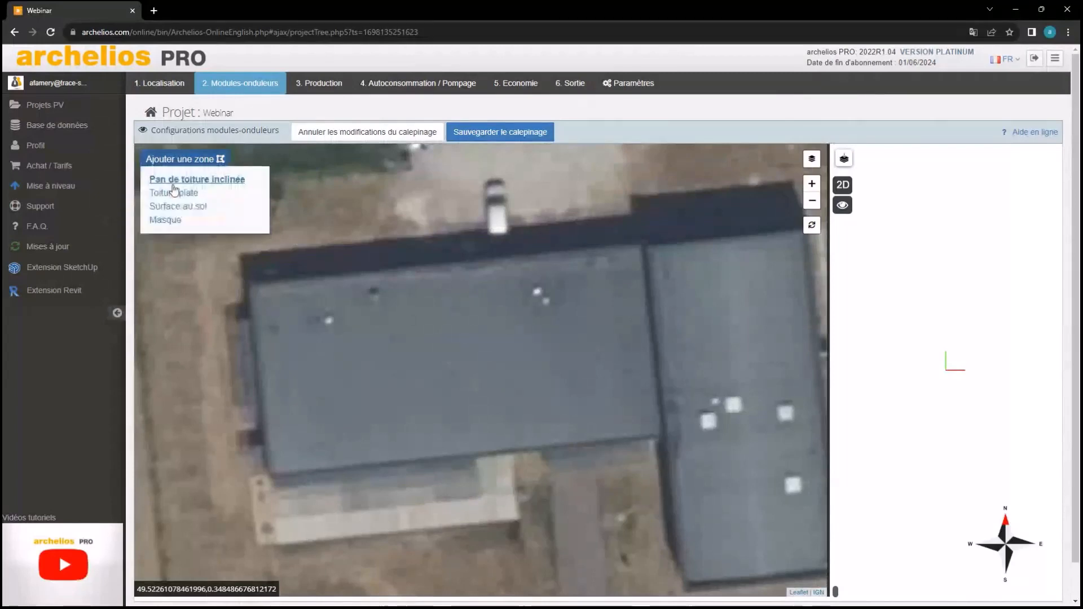
click(175, 180)
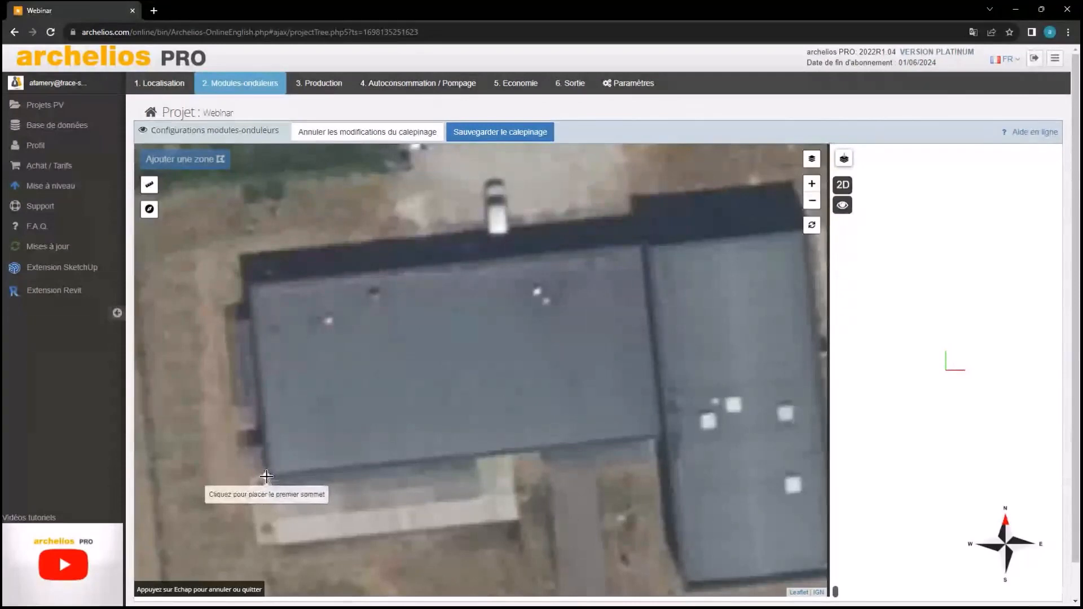
click(266, 477)
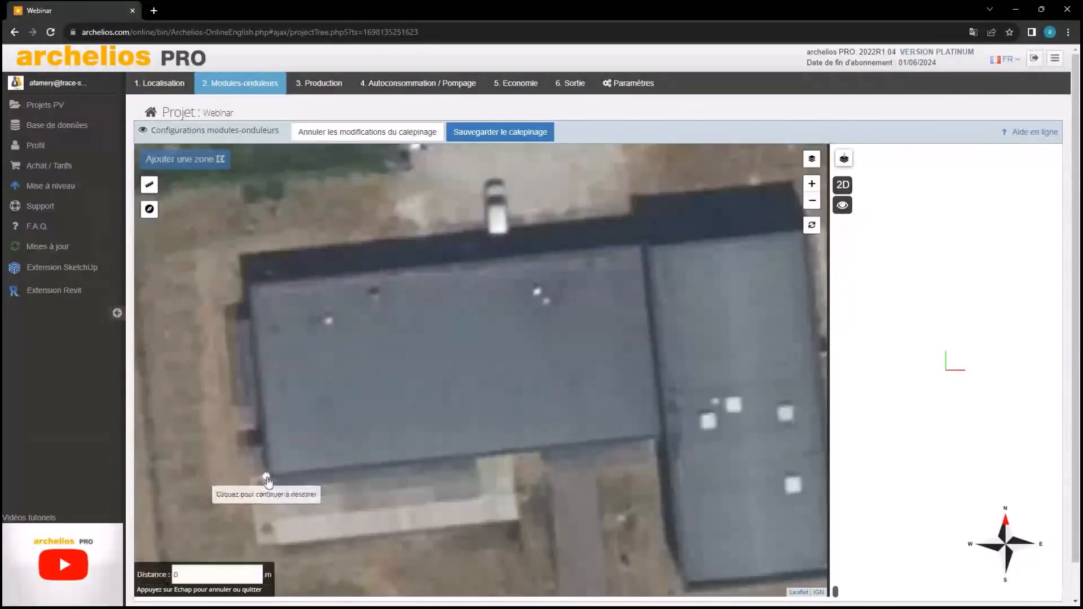
click(660, 435)
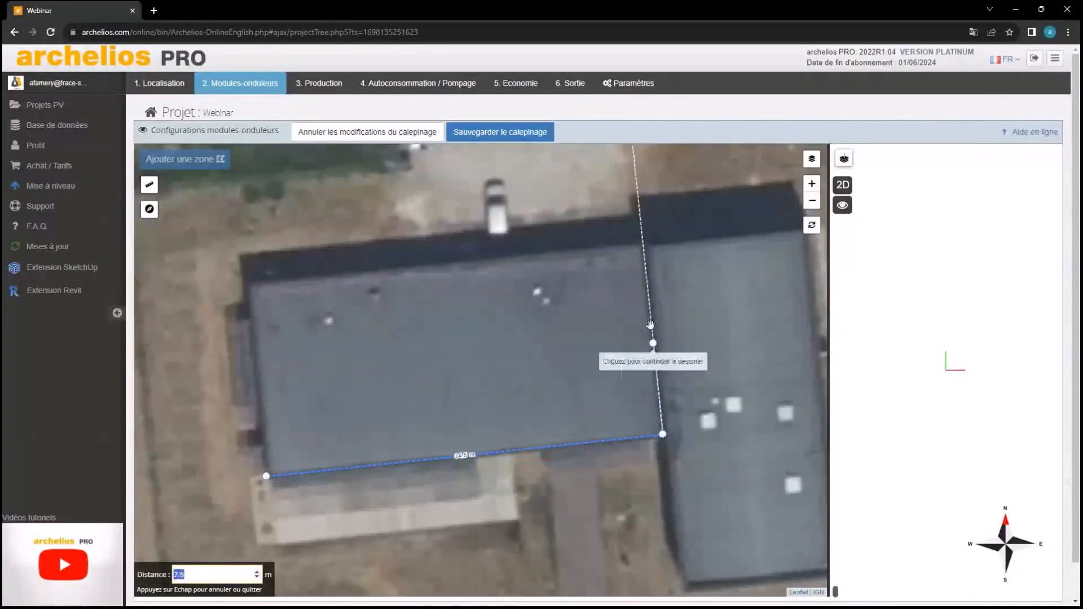
click(643, 243)
click(246, 286)
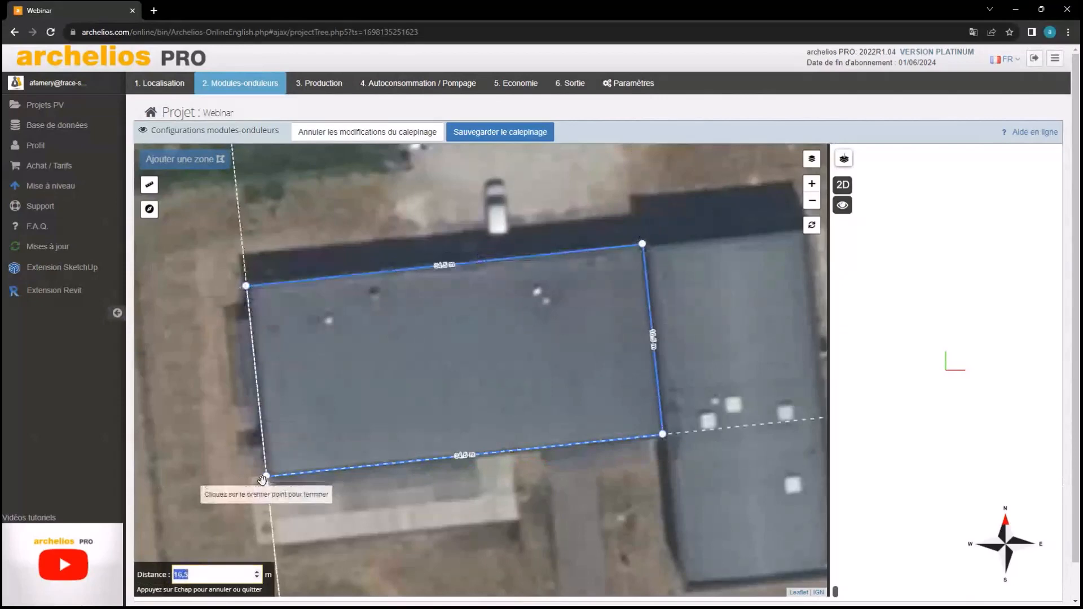
click(266, 477)
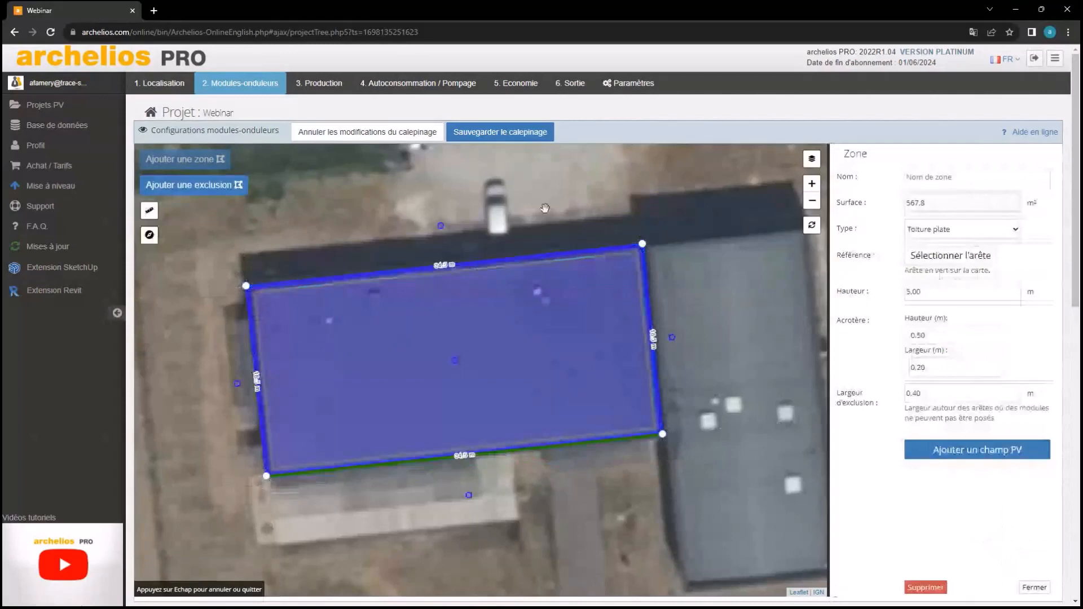
Name the new roof zone 'Toiture 1'
click(559, 305)
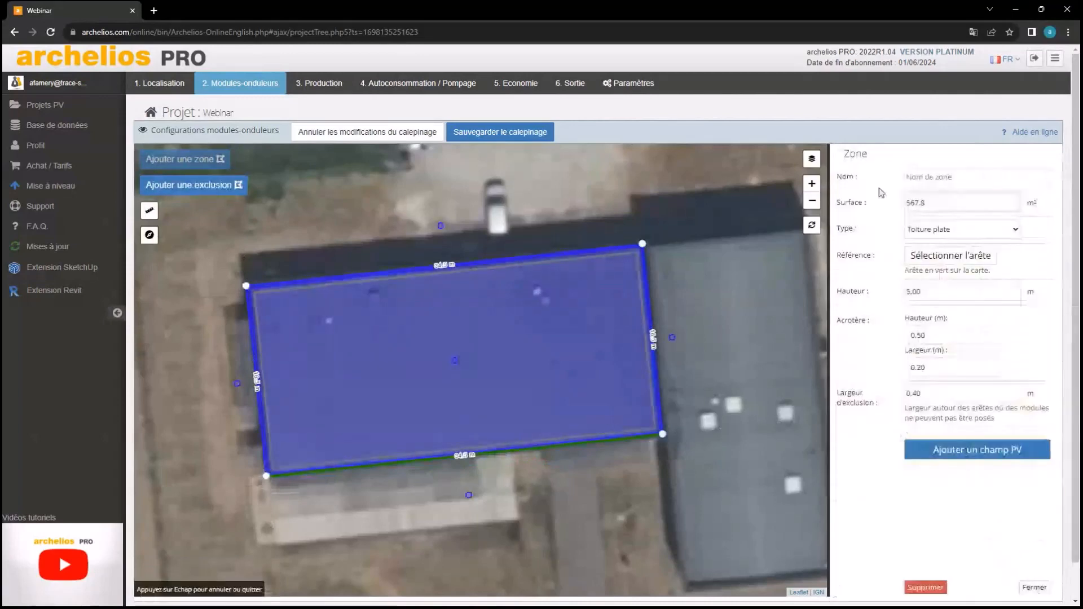
click(957, 176)
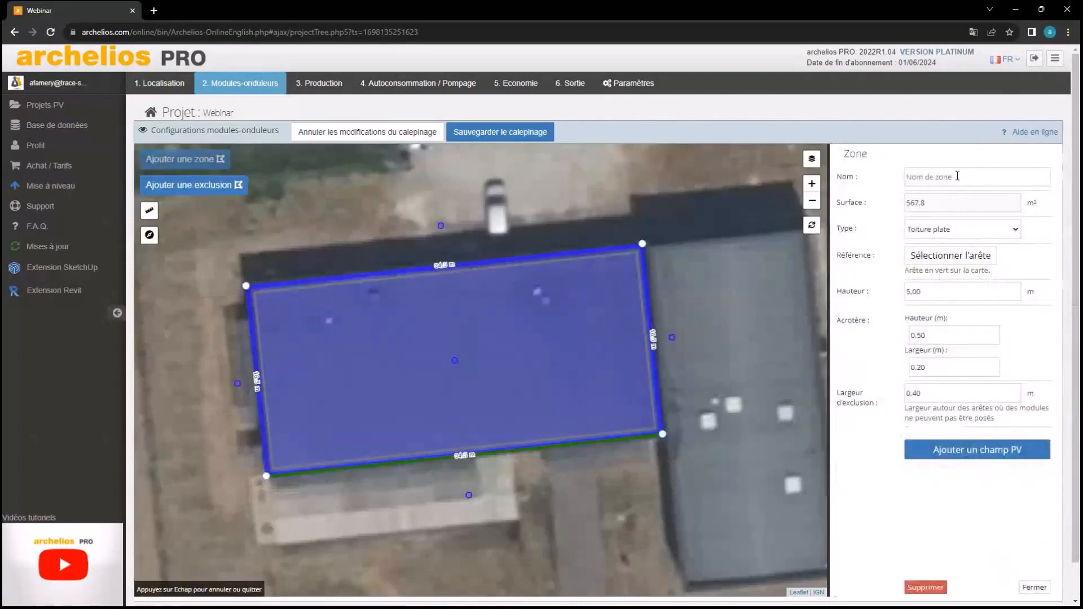
text(Toiture)
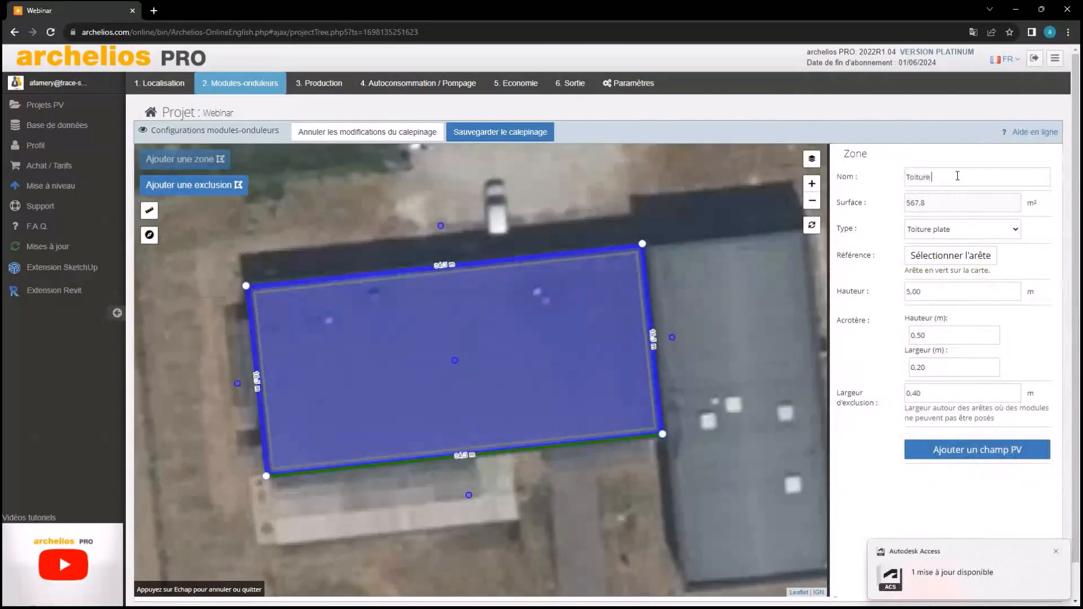
text( 1)
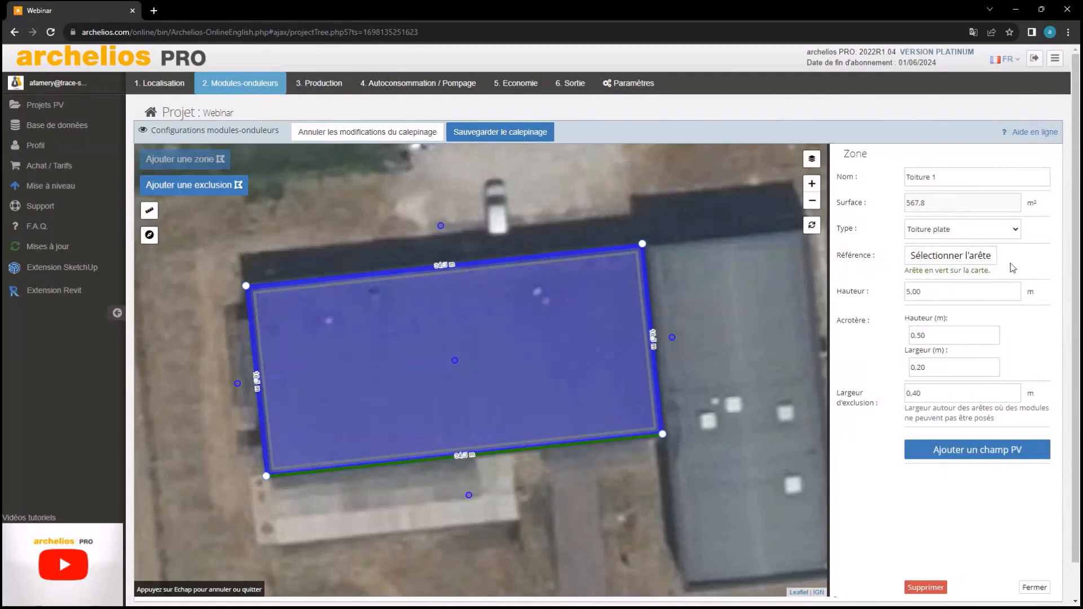
Pick the outline's bottom edge as Toiture 1's reference edge
click(927, 262)
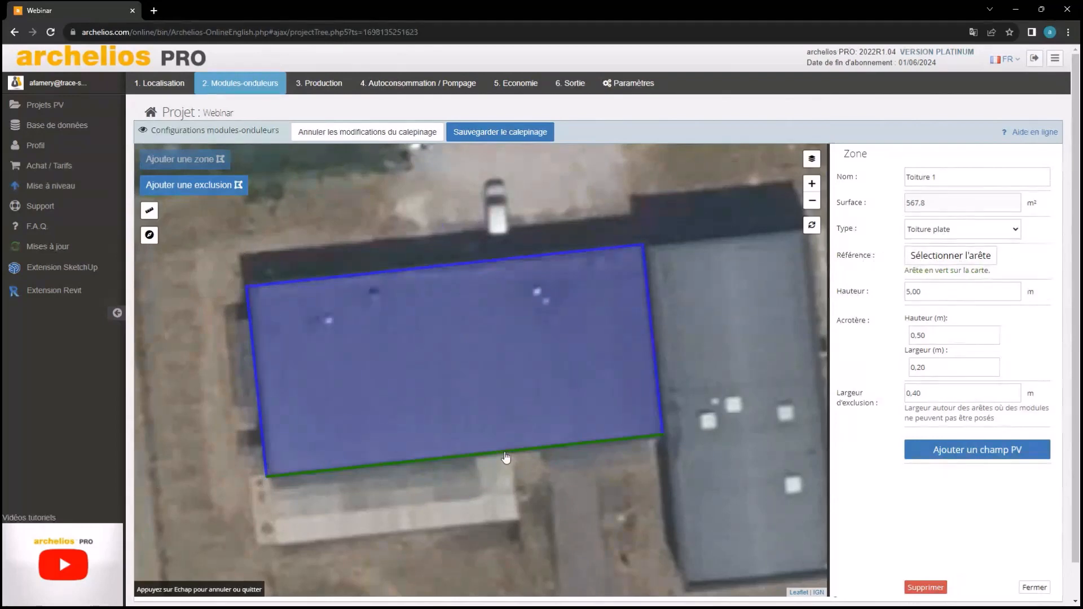
click(434, 265)
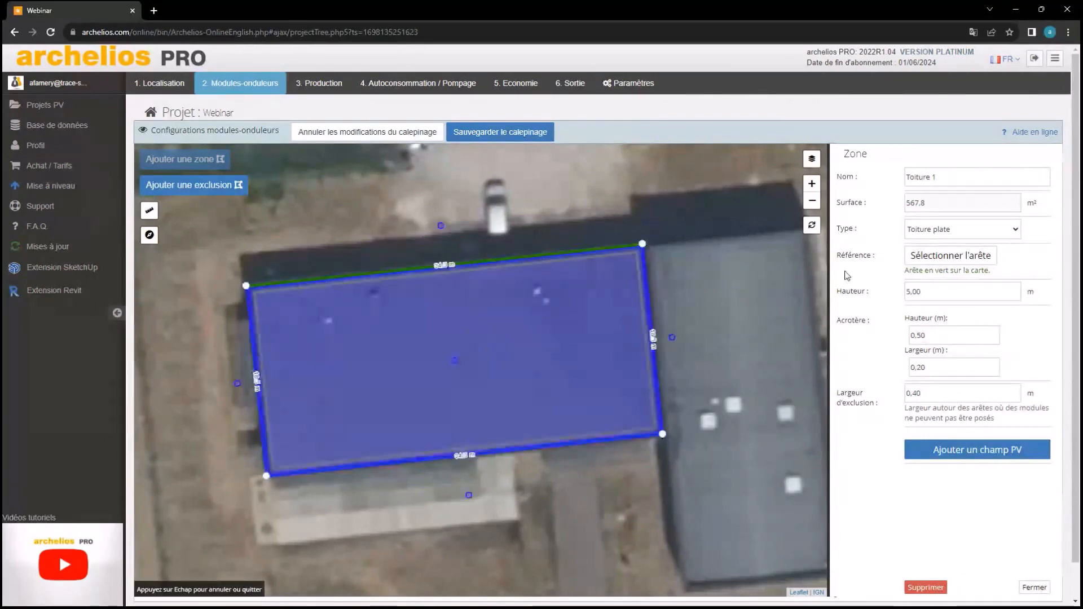
click(951, 255)
click(505, 454)
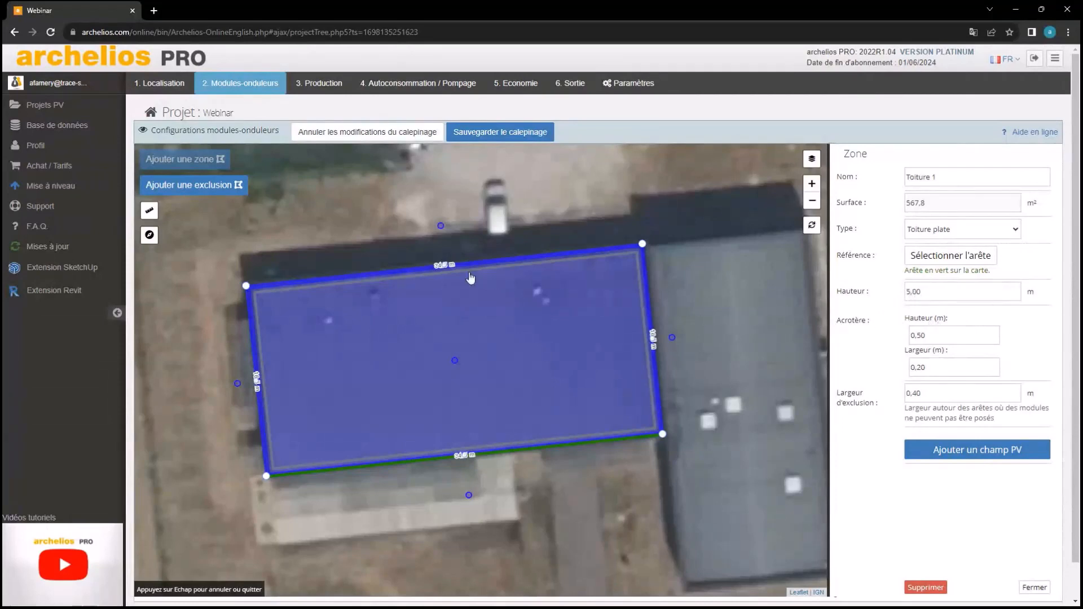
Change Toiture 1's Largeur d'exclusion from 0,40 m to 1,00 m
scroll(259, 312, up, 3)
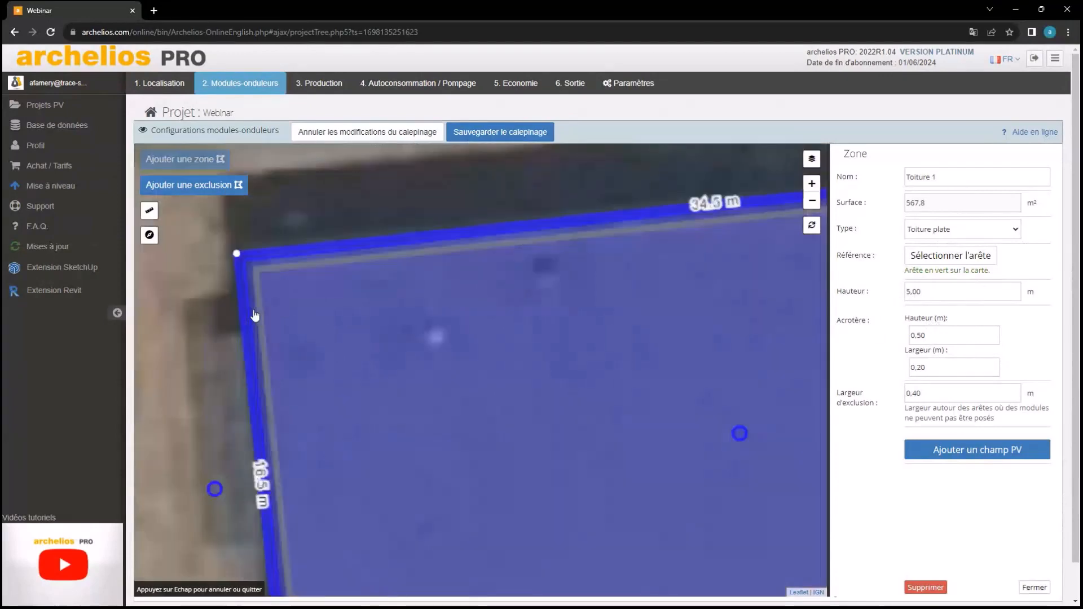
scroll(237, 341, up, 1)
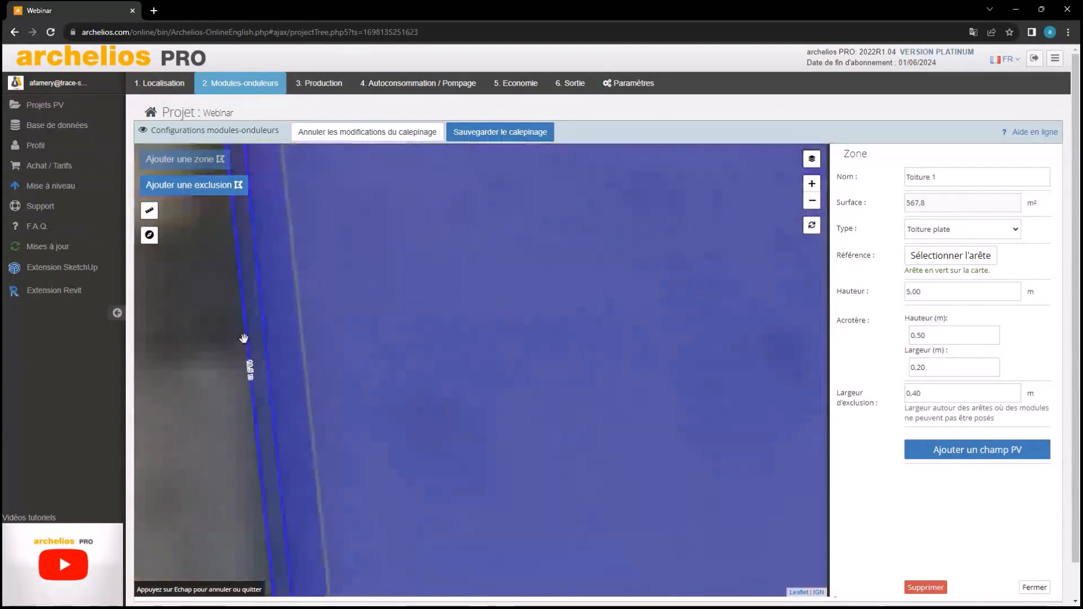
scroll(452, 338, down, 2)
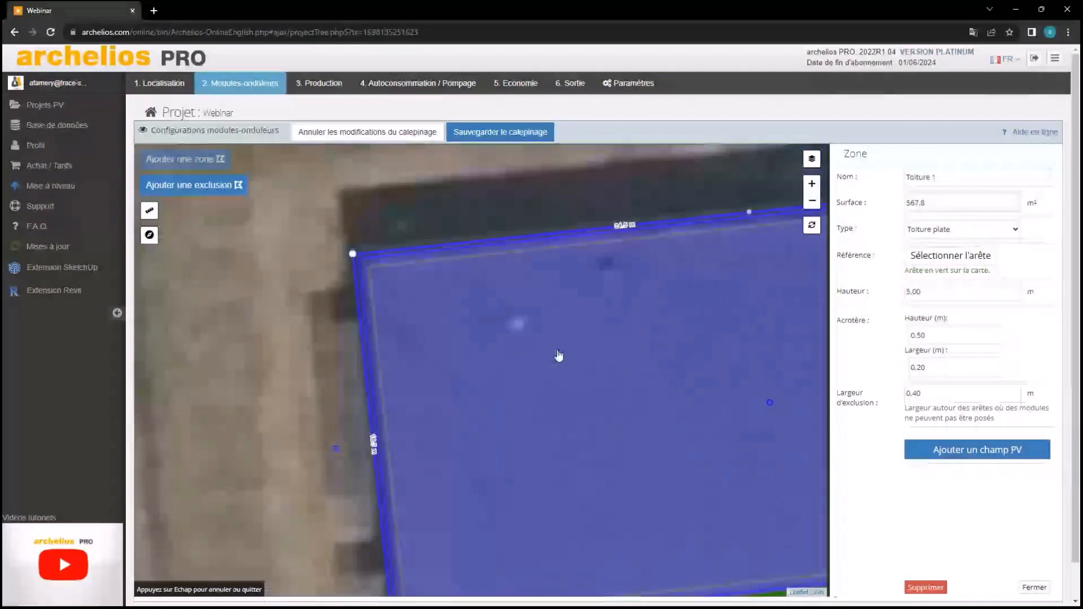
scroll(558, 355, down, 2)
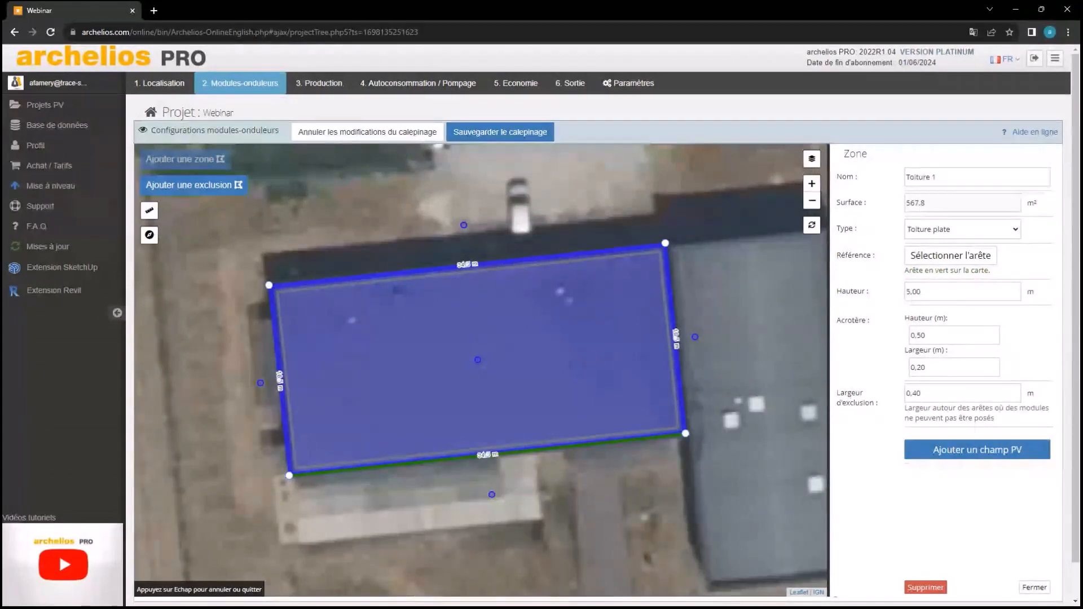
scroll(884, 420, down, 1)
scroll(884, 419, down, 1)
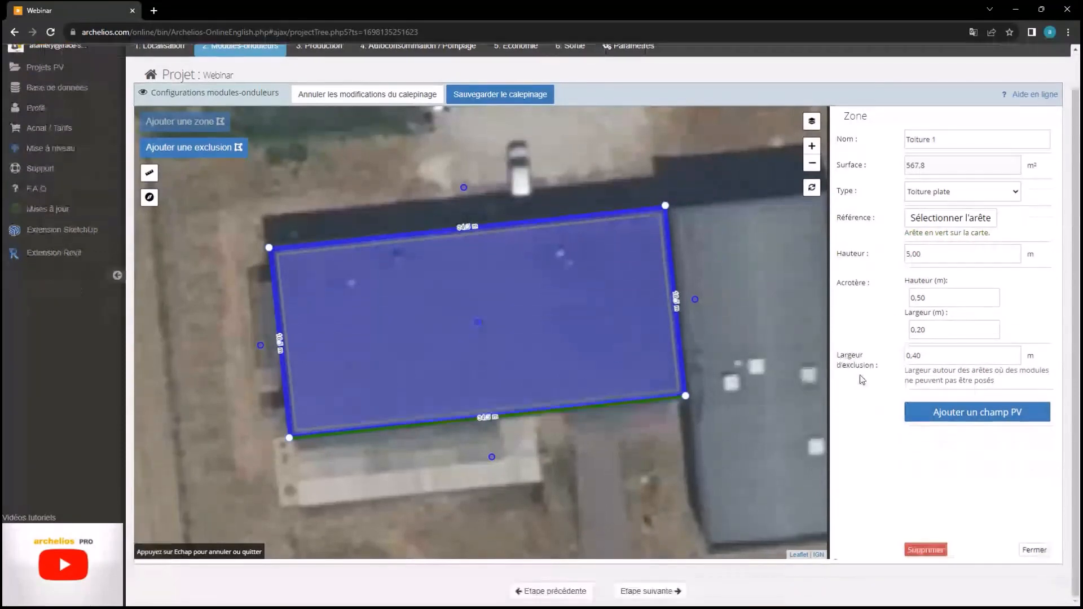
scroll(536, 298, up, 1)
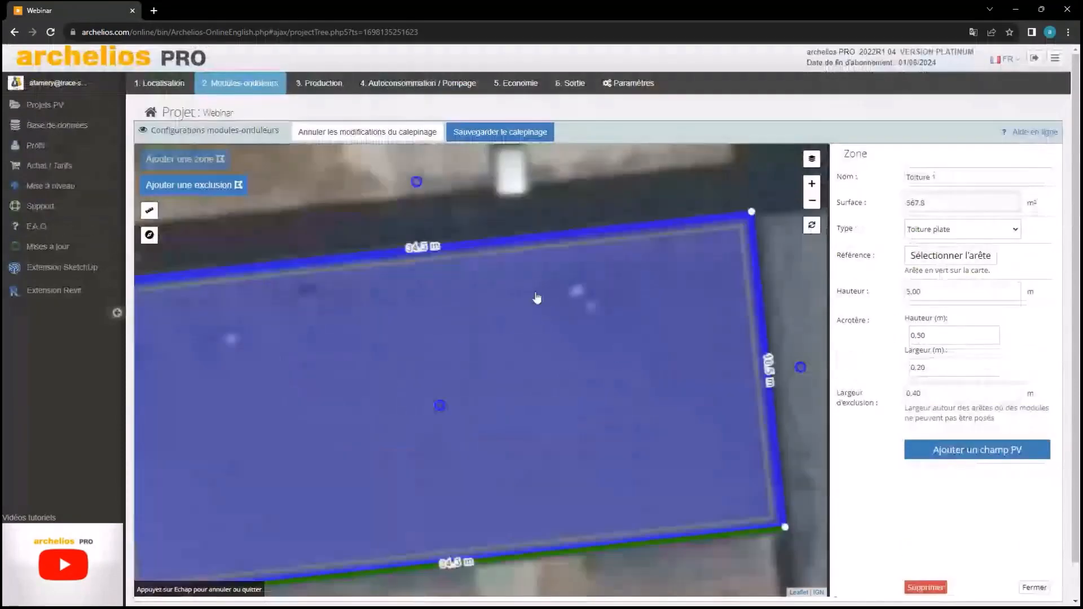
scroll(536, 298, up, 2)
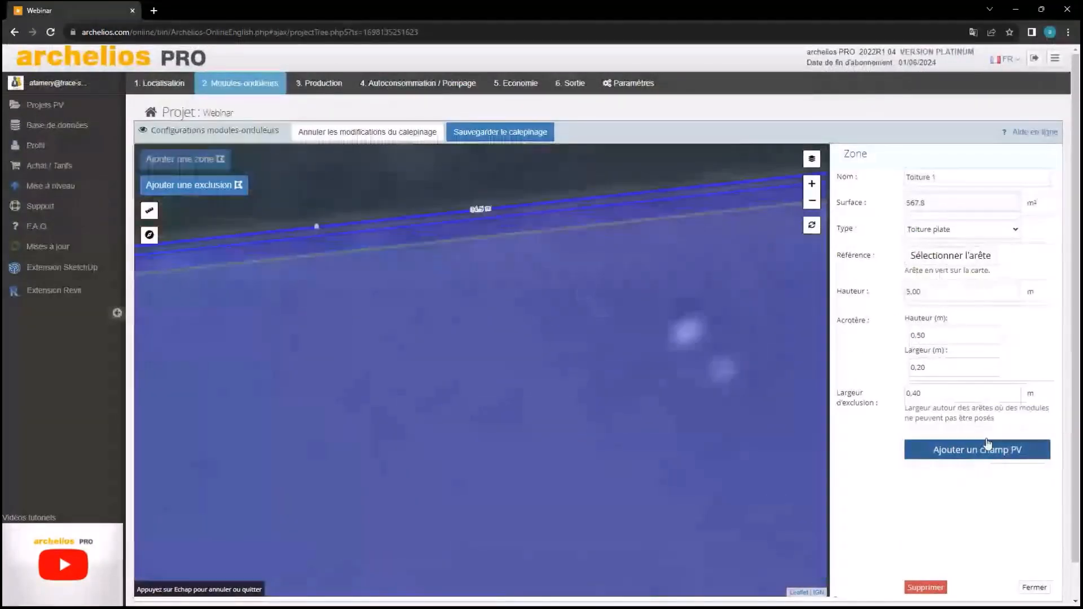
double_click(966, 393)
key(BackSpace)
text(1)
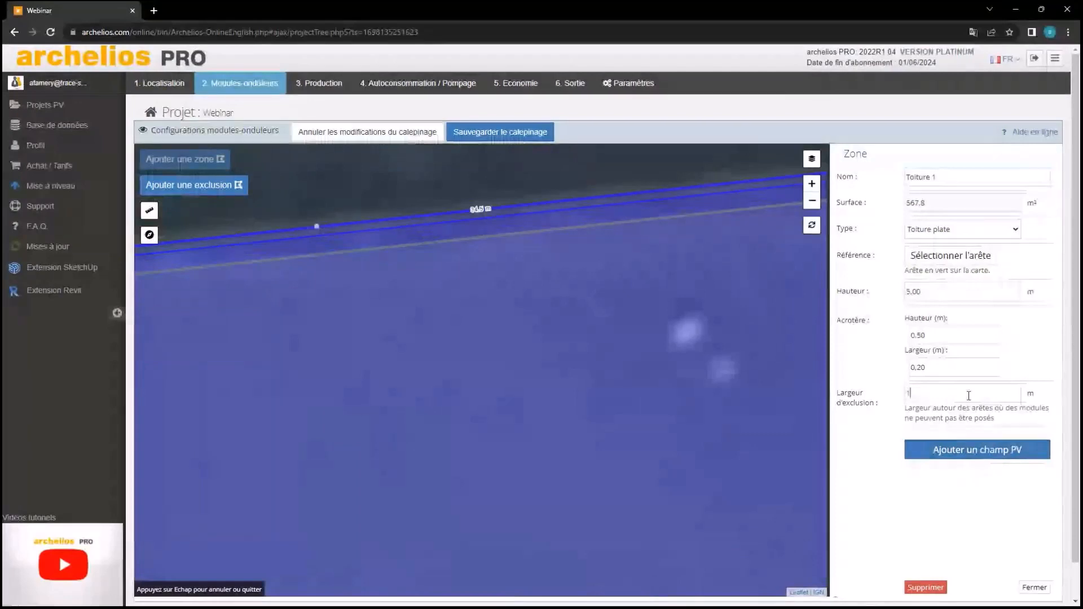
key(Tab)
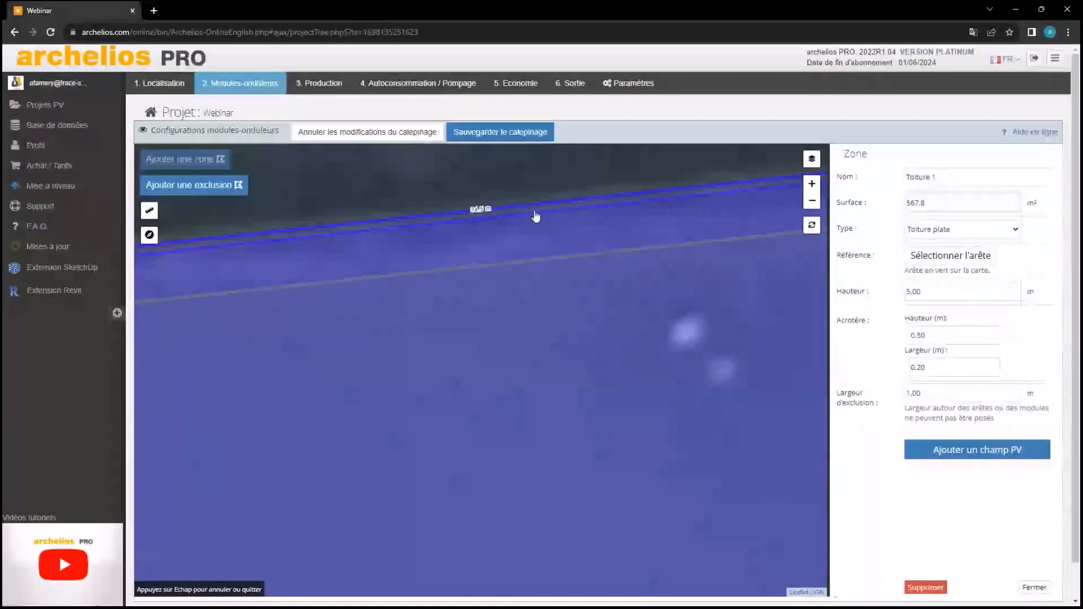
scroll(536, 216, up, 1)
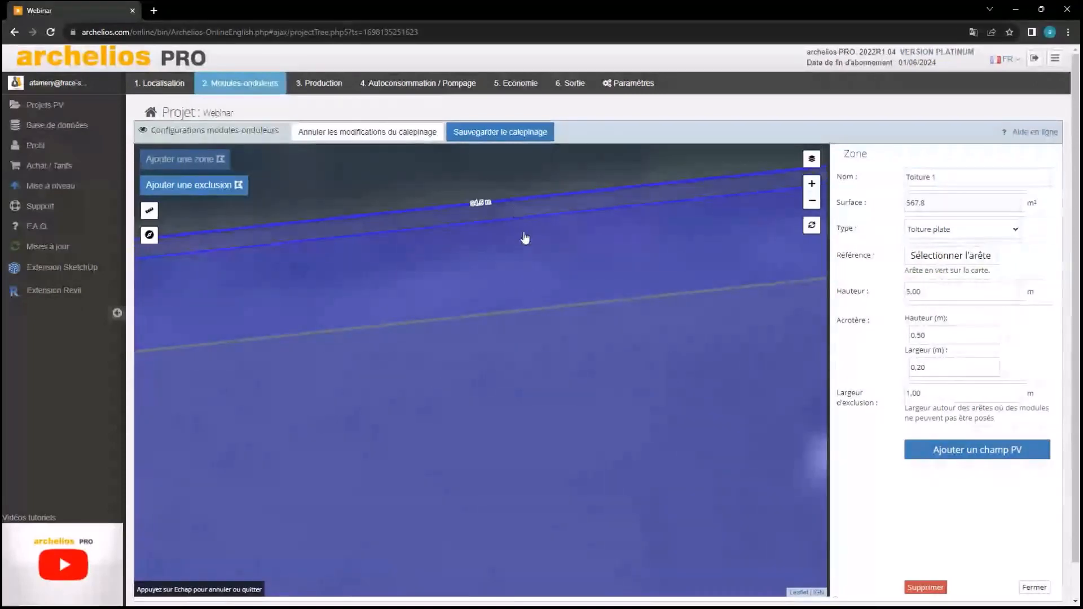
scroll(525, 238, down, 3)
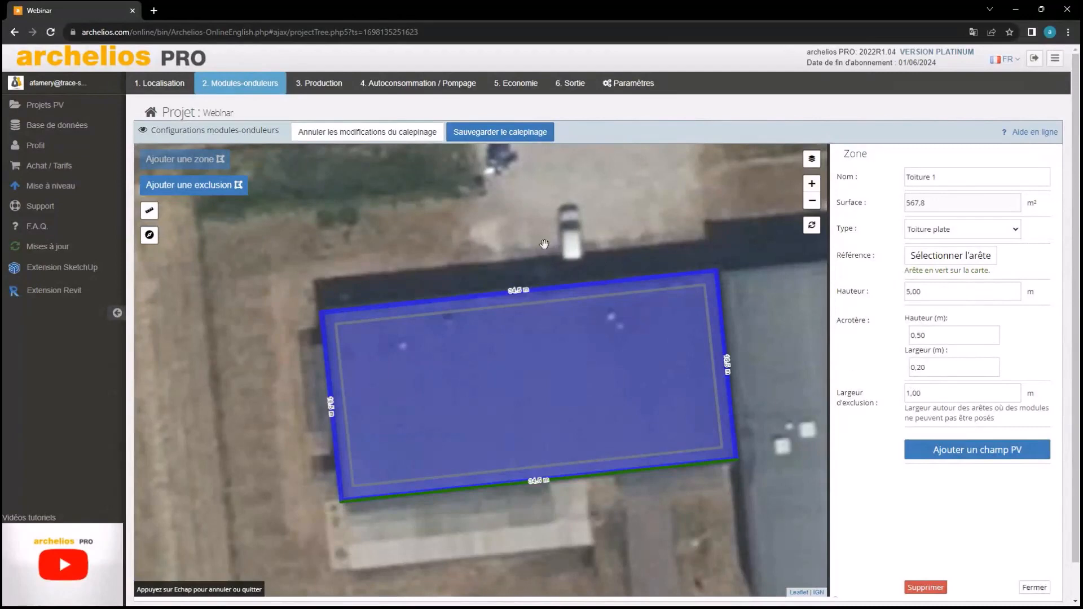
Outline the neighbouring grey roof as a new four-corner flat-roof zone
drag(573, 254, 333, 174)
key(Escape)
click(185, 159)
click(172, 194)
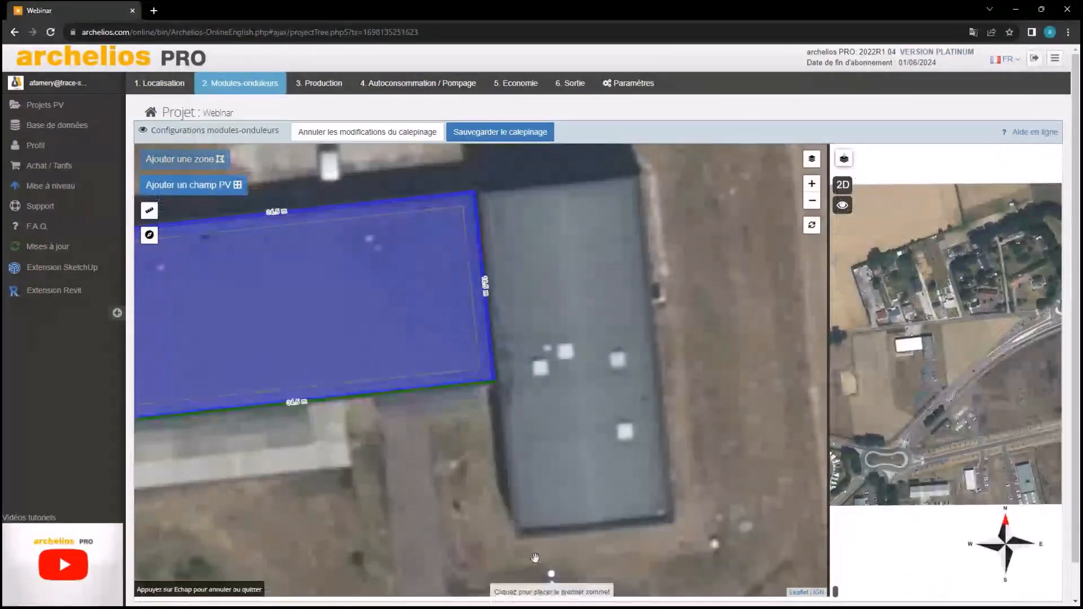
click(514, 536)
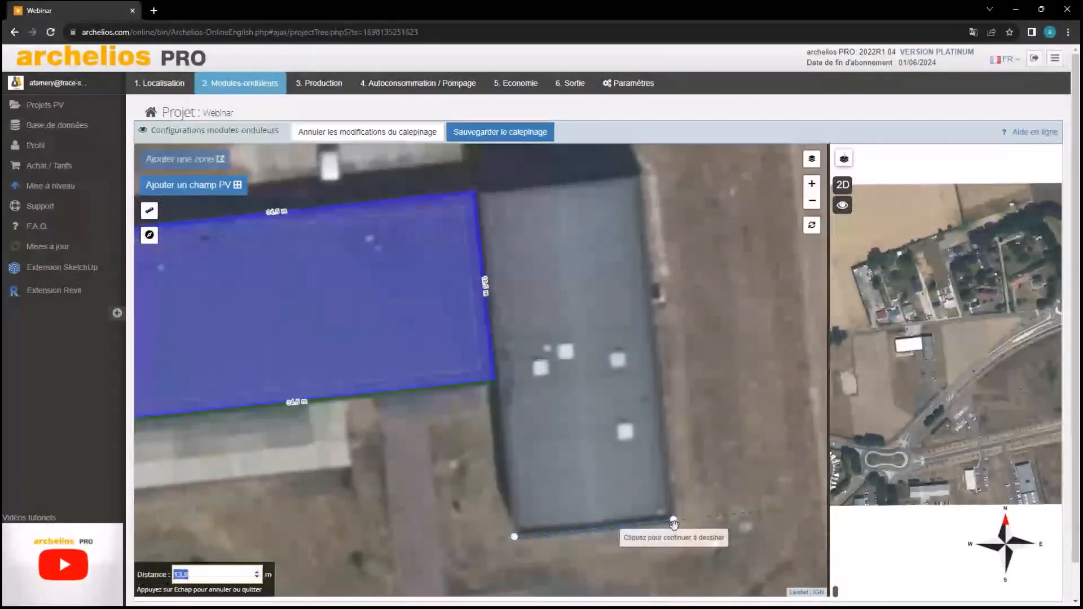
click(673, 520)
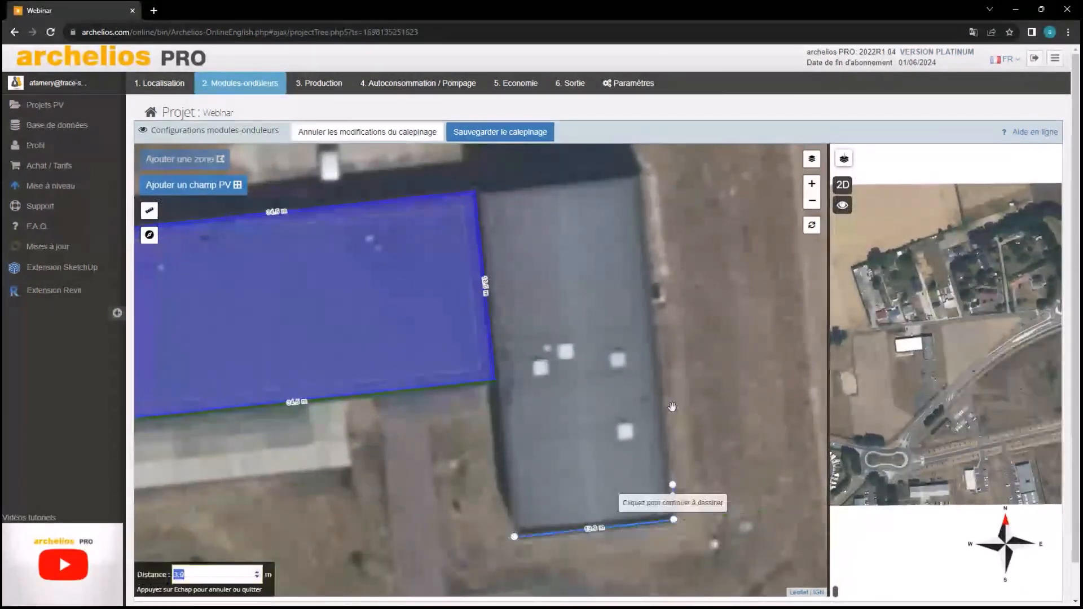
click(638, 173)
click(478, 191)
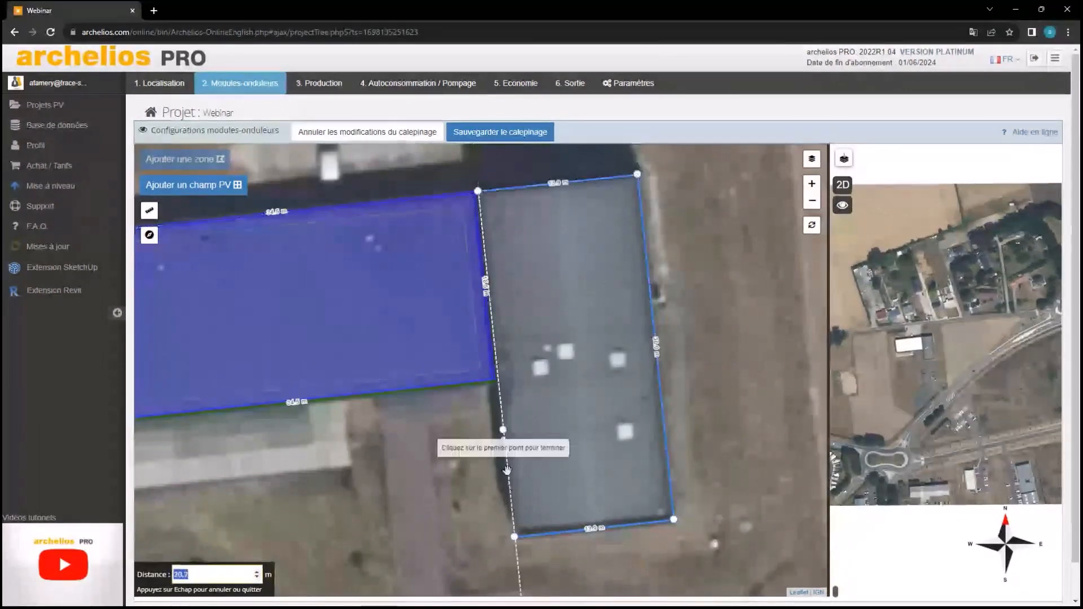
click(514, 537)
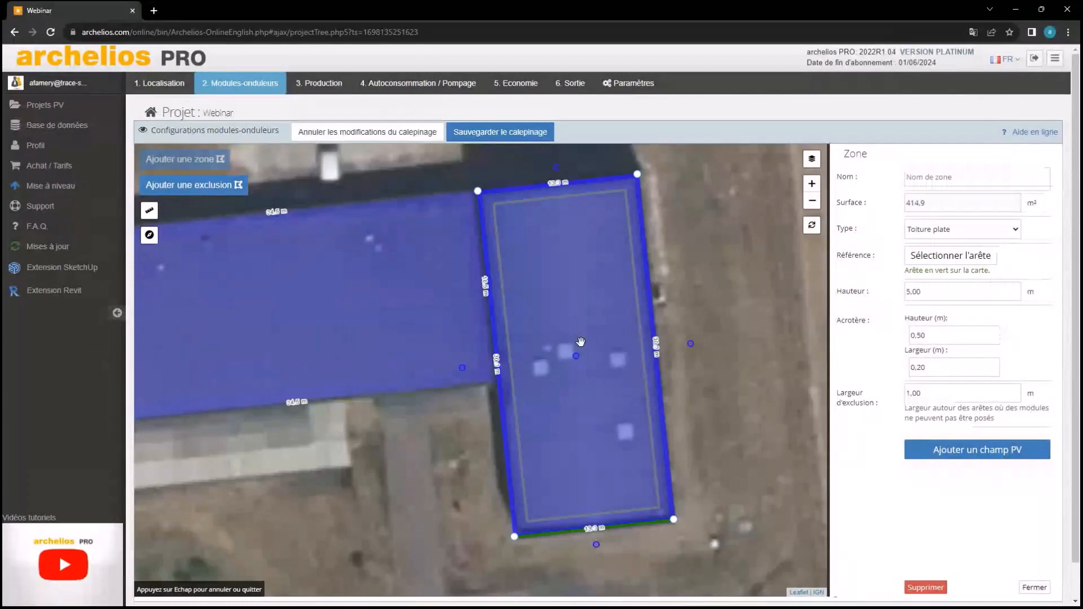
Set the new zone's height to 6,00 m and name it 'toiture 2'
double_click(951, 294)
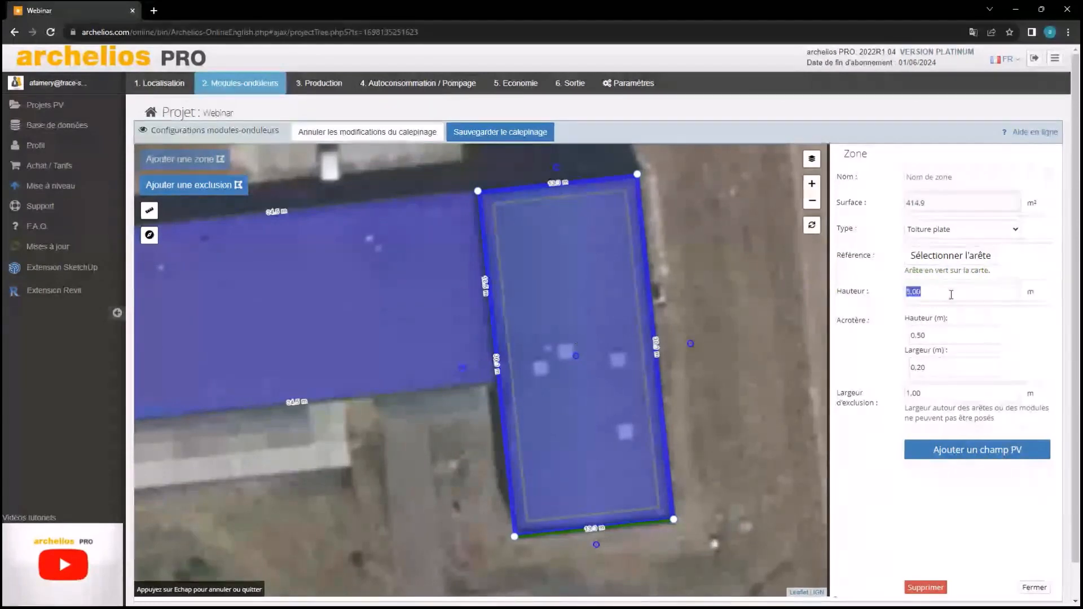
text(6)
click(857, 338)
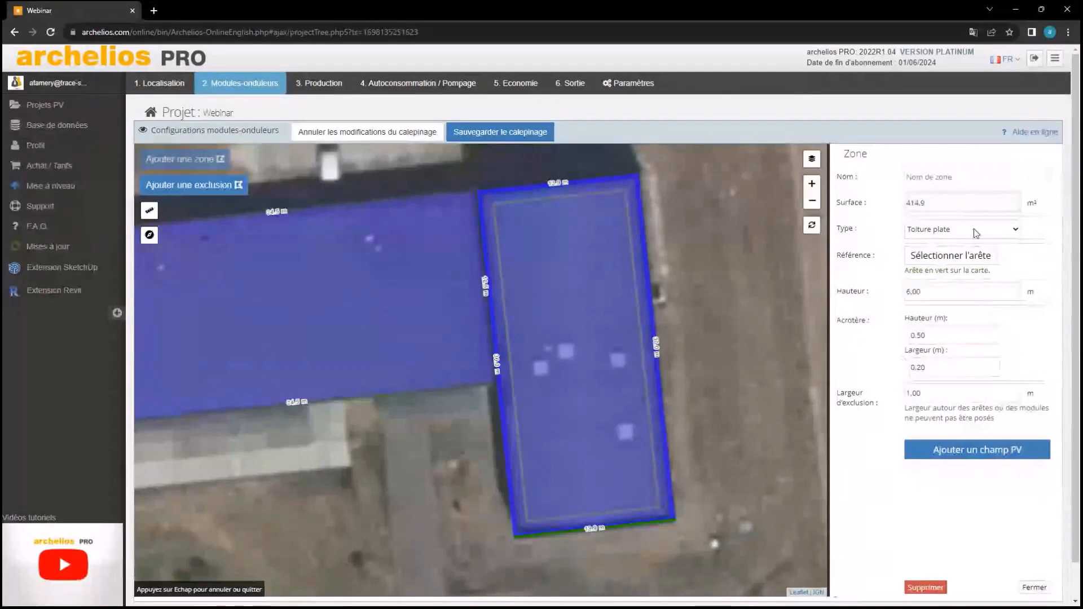
click(974, 184)
text(toiture 2)
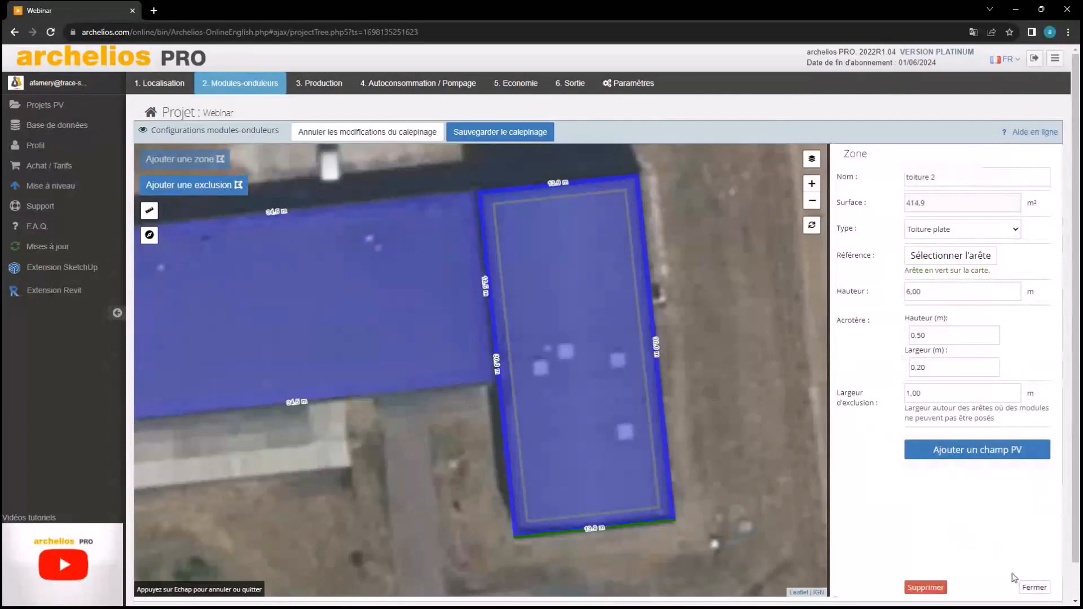
click(1031, 588)
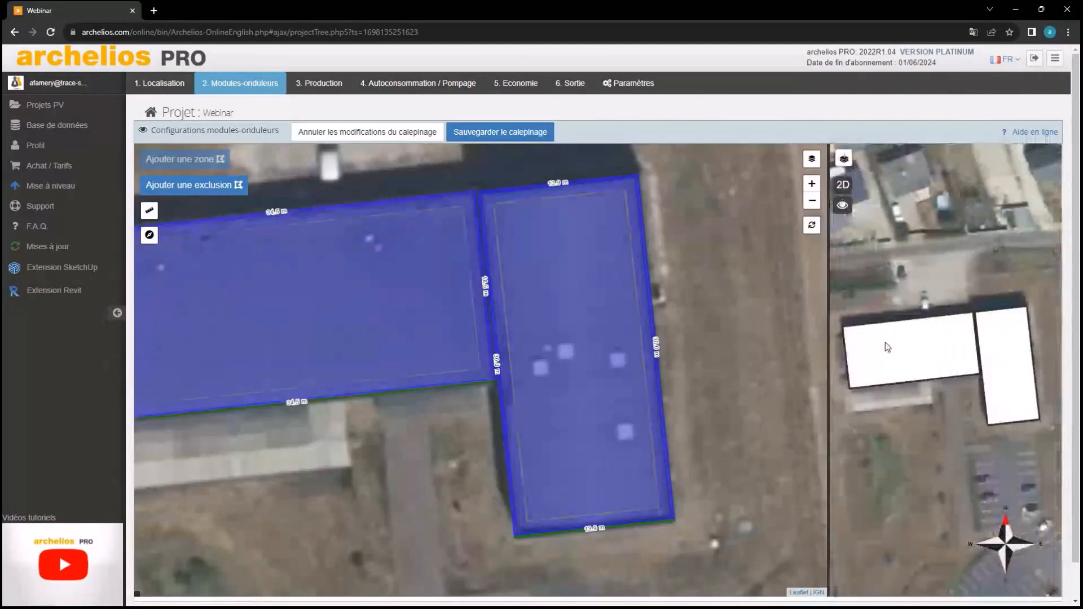
Tilt, zoom and orbit the 3D preview to view both roof buildings from a low angle
drag(951, 376, 987, 294)
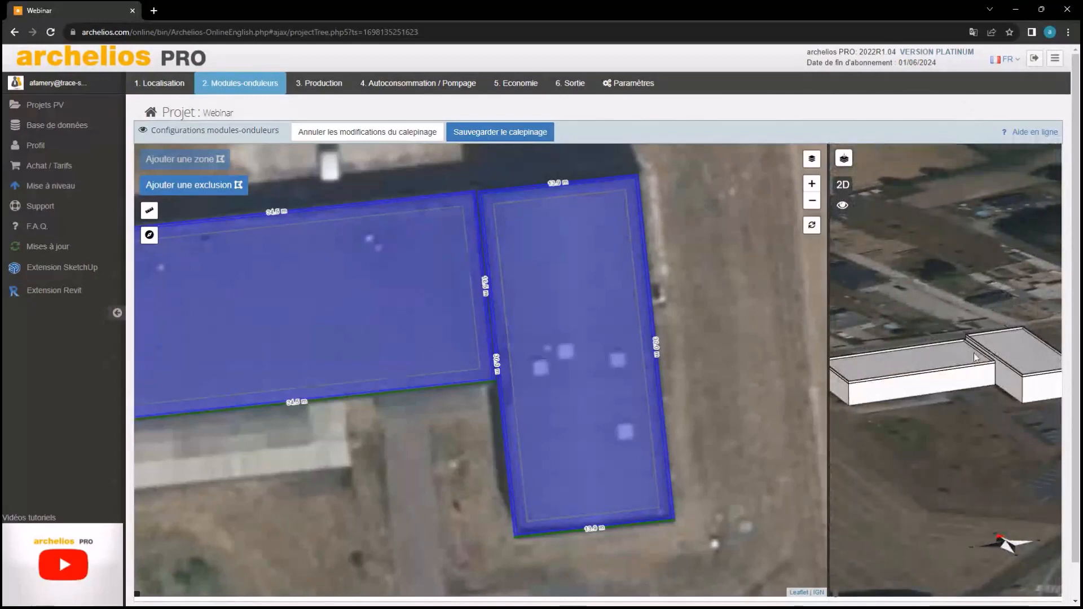
scroll(974, 353, up, 1)
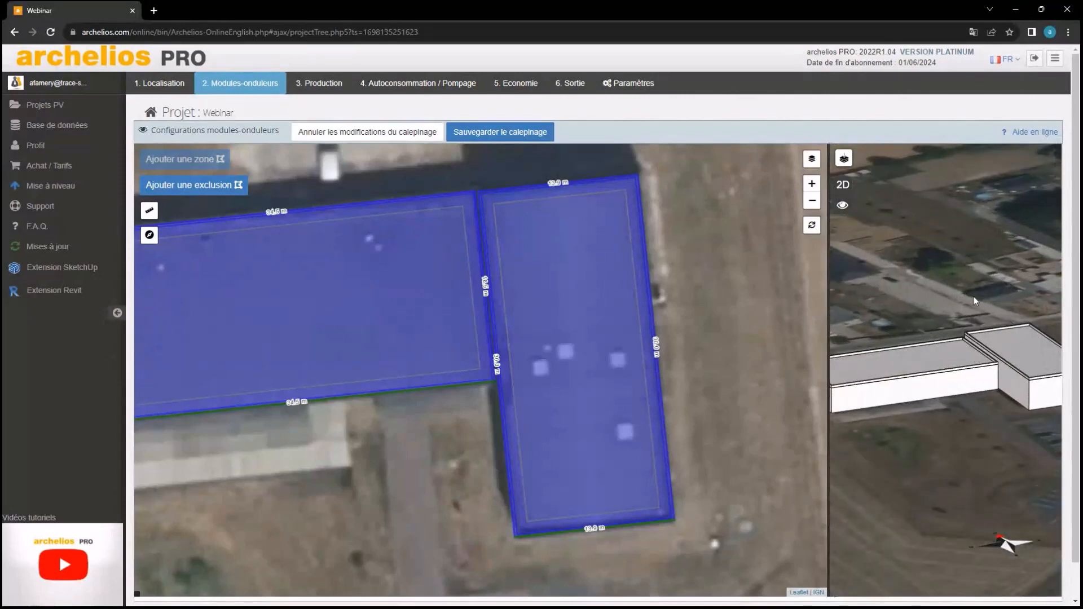
drag(973, 296, 961, 393)
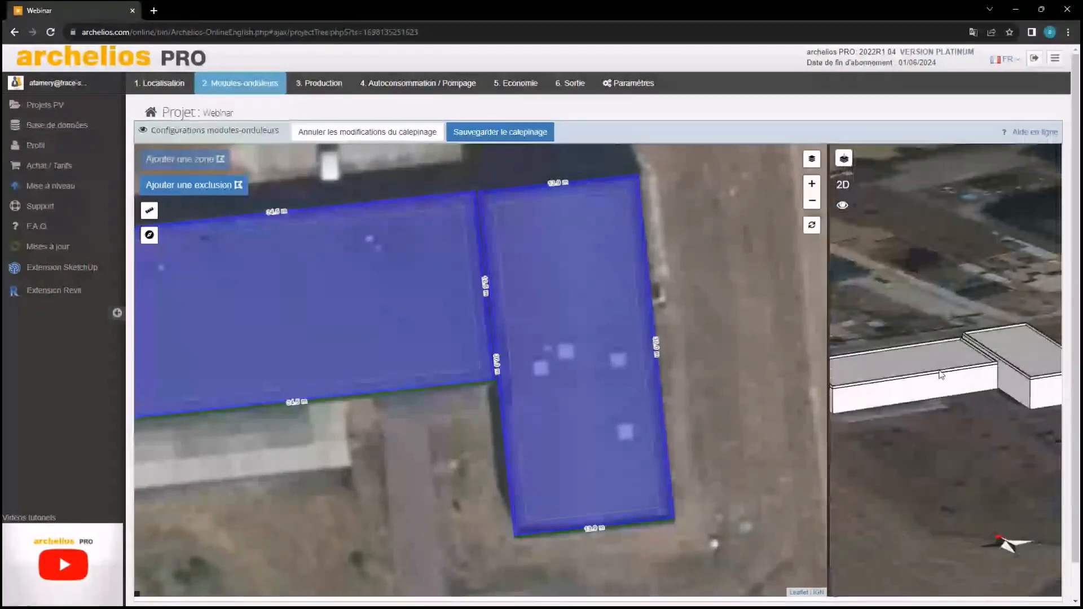
Recentre both roofs and place the first corner of an obstacle exclusion on Toiture 1
click(940, 374)
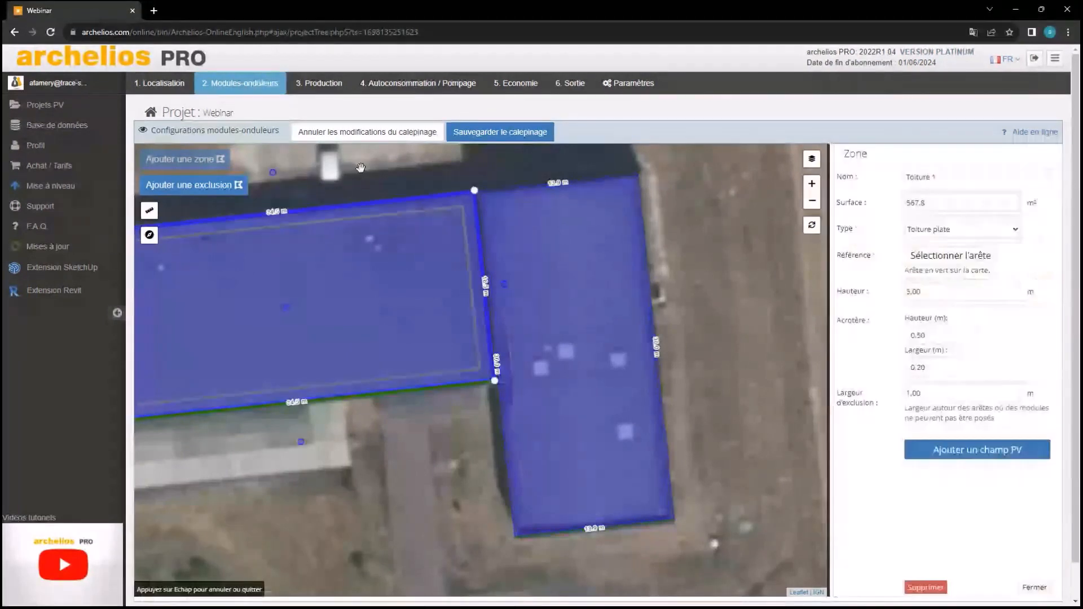
drag(360, 168, 510, 193)
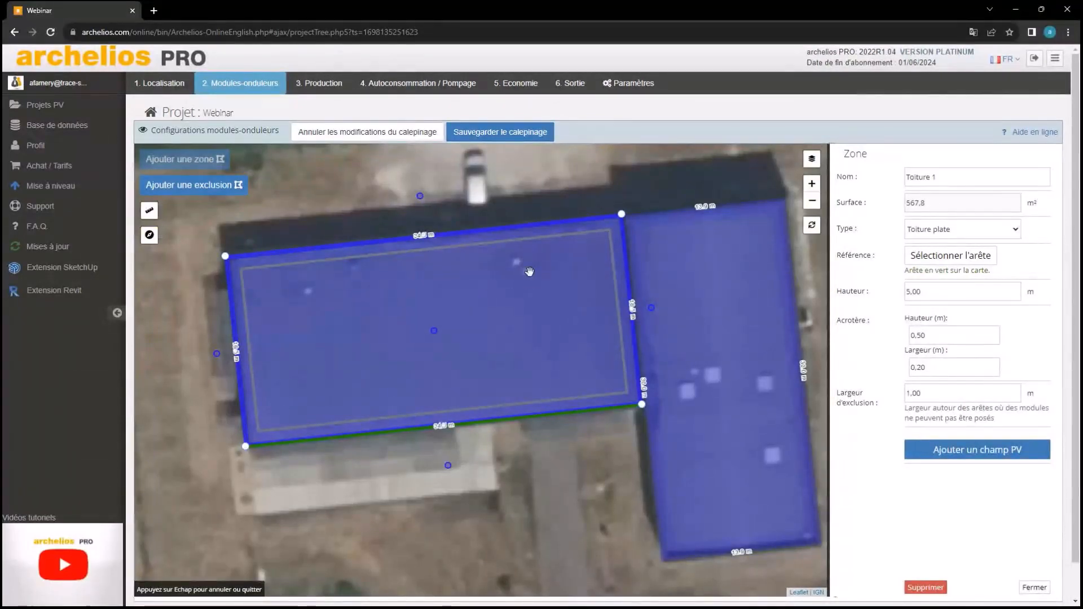
scroll(535, 269, up, 2)
scroll(488, 257, down, 2)
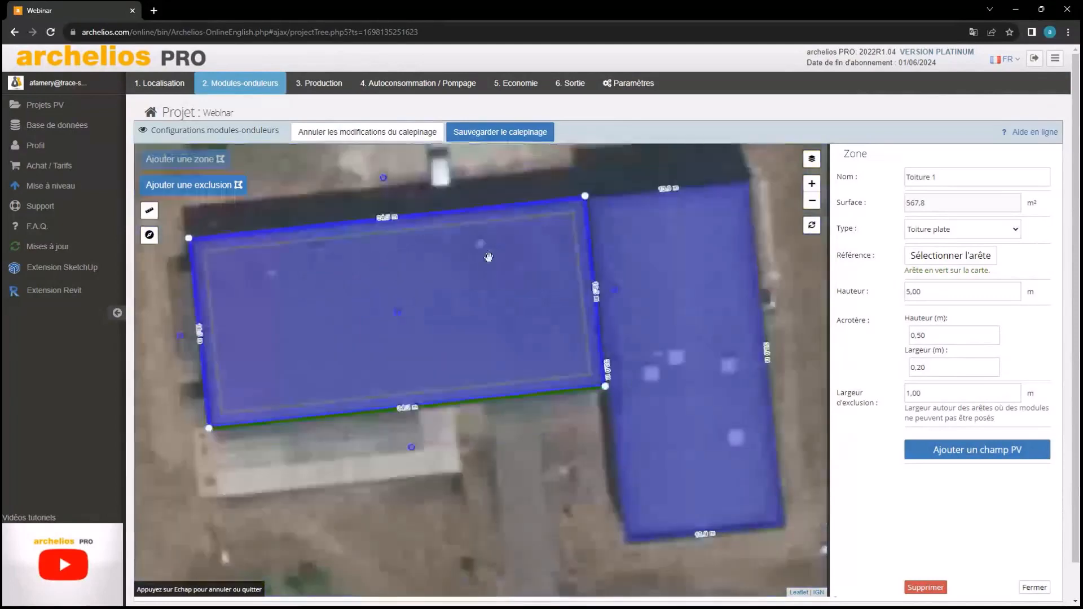
drag(488, 257, 525, 282)
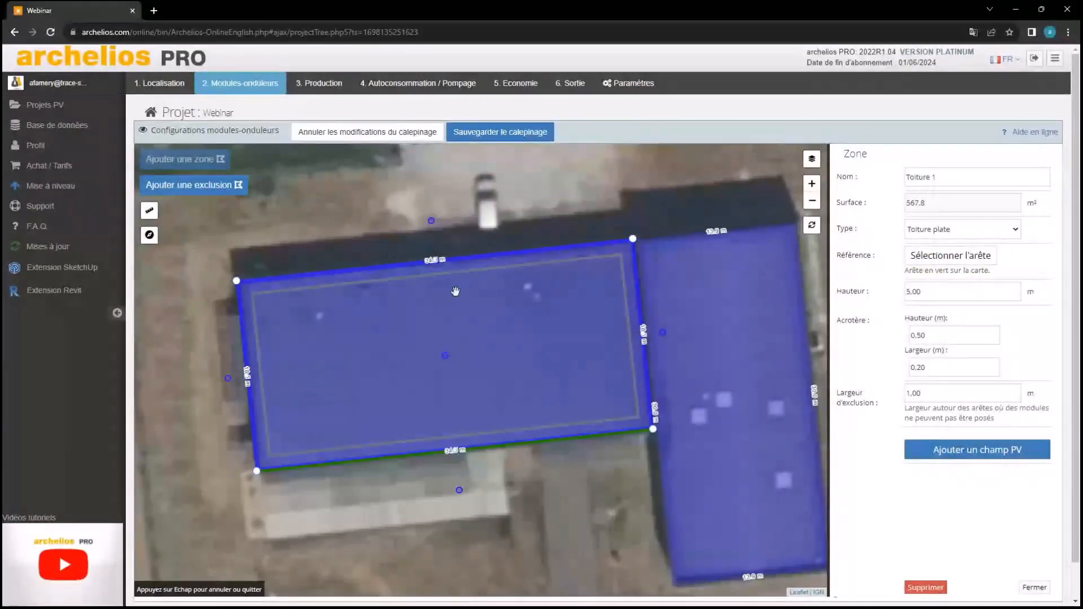
click(194, 185)
click(354, 282)
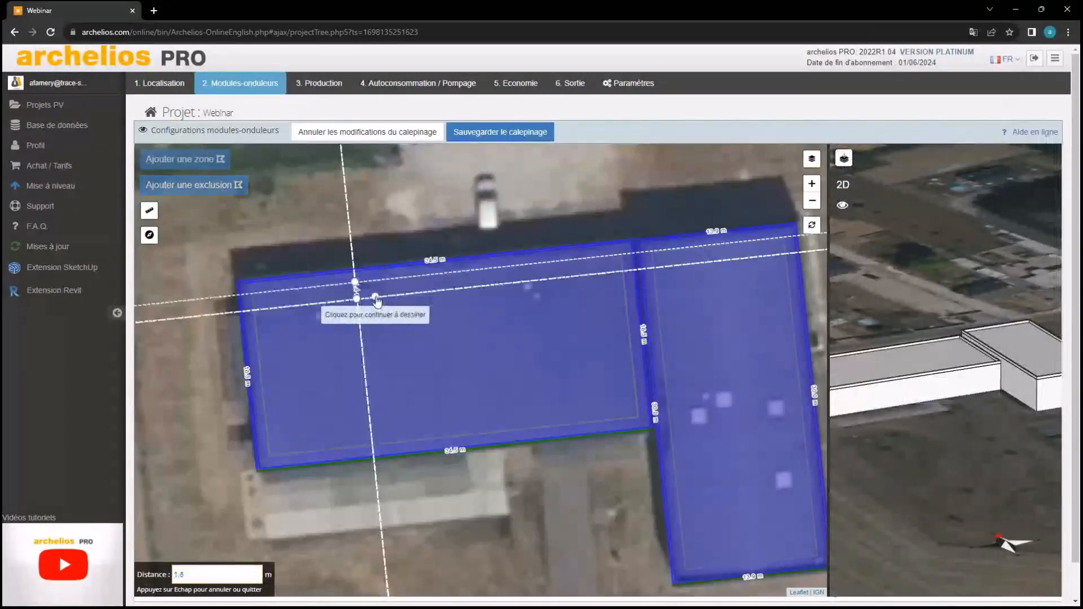
Close the obstacle outline and give it exclusion width 0 and height 0,50 m
click(374, 280)
click(354, 282)
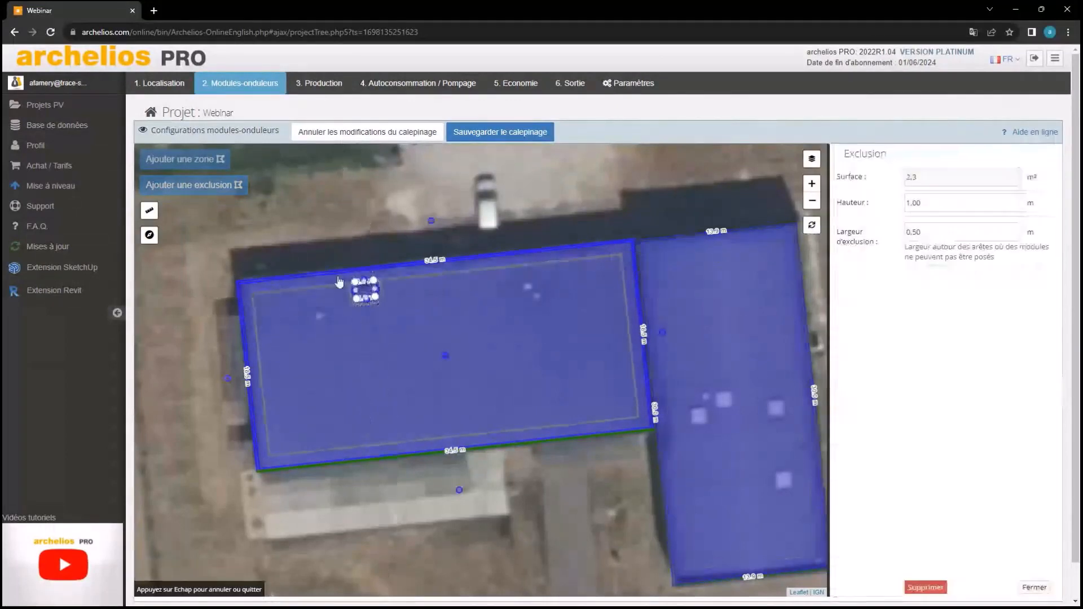
double_click(947, 233)
text(0)
click(948, 335)
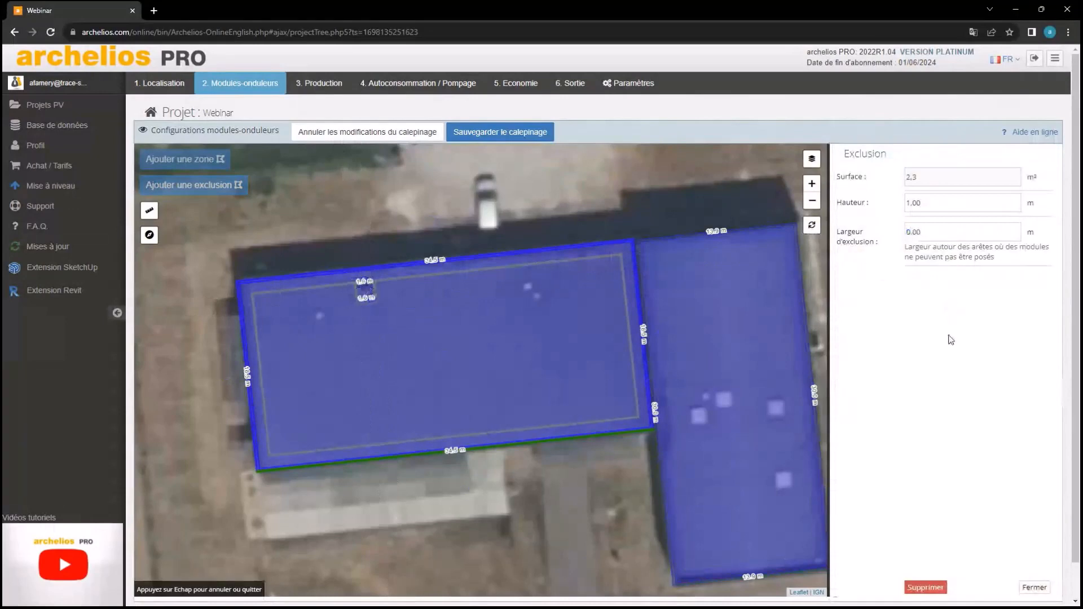
double_click(948, 195)
text(0,50)
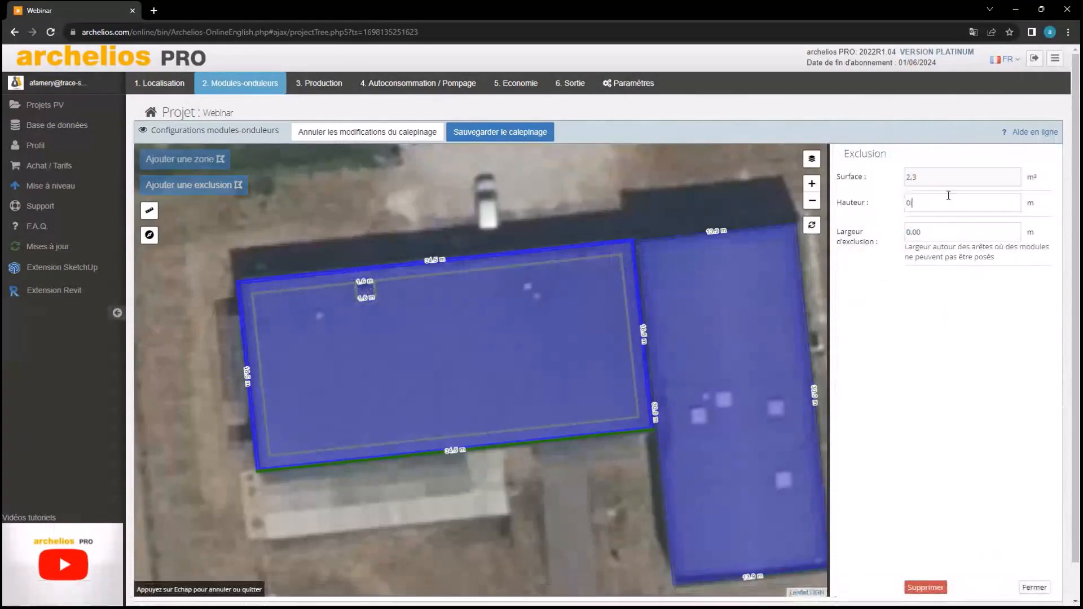
click(1034, 587)
Orbit the 3D view to inspect the new rooftop obstacle box
scroll(886, 353, up, 5)
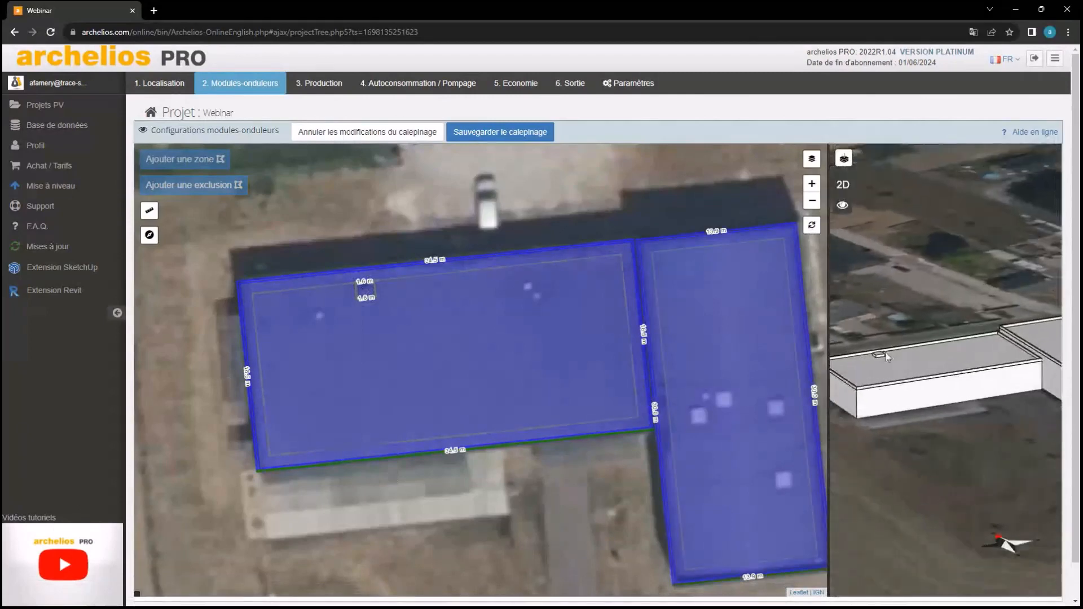
drag(875, 405, 1004, 382)
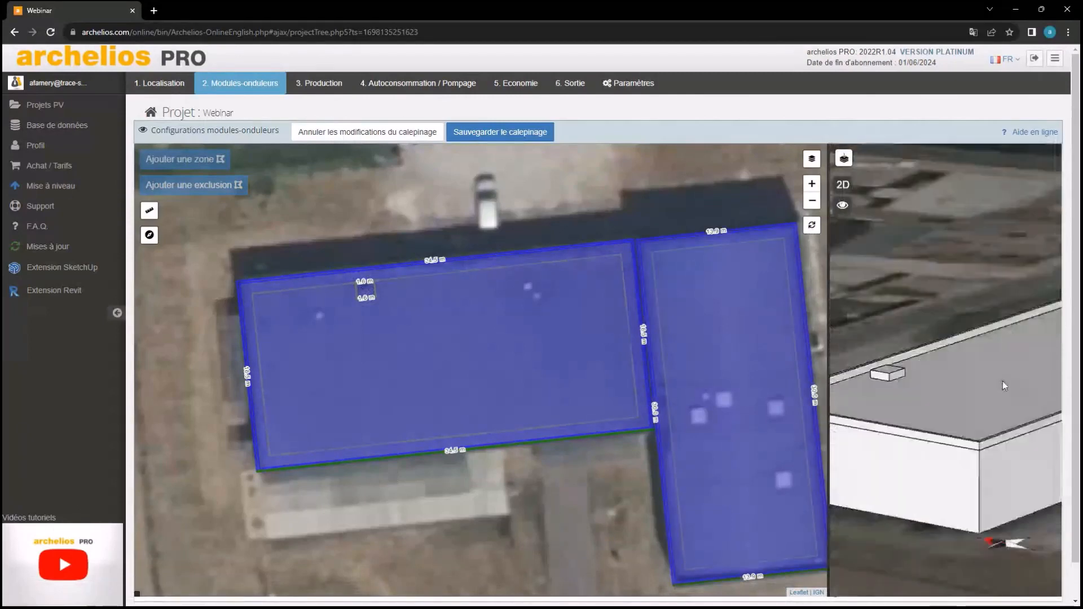
drag(893, 389, 916, 387)
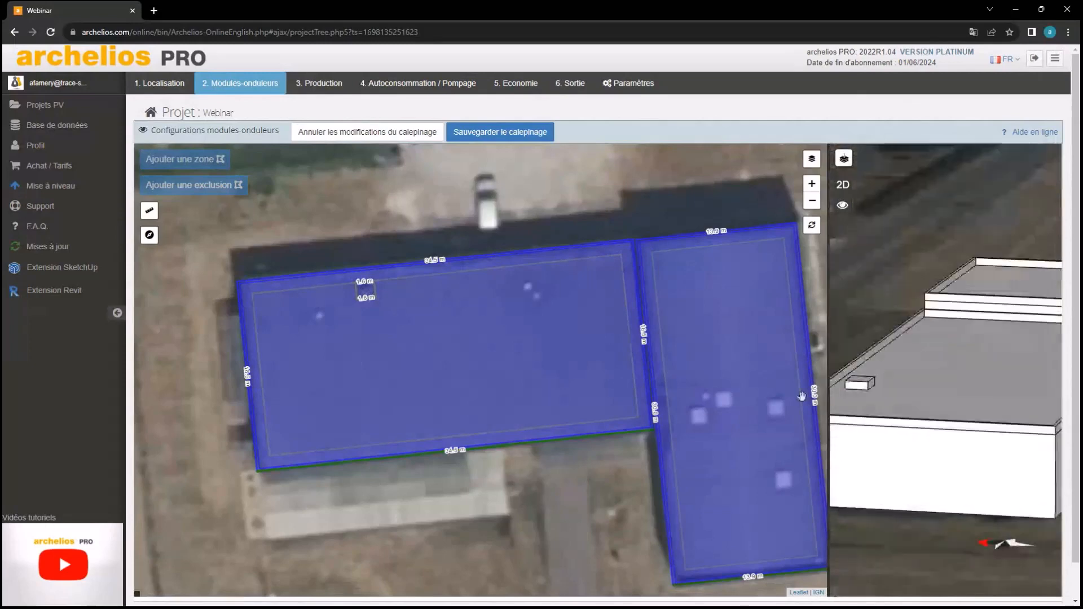
drag(988, 370, 931, 345)
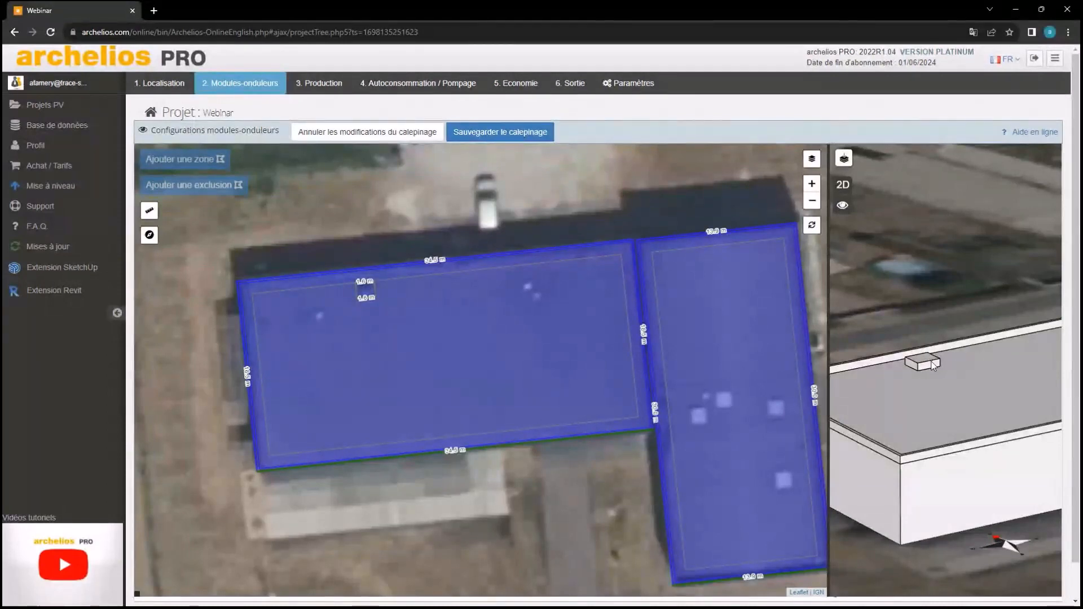
drag(932, 360, 926, 413)
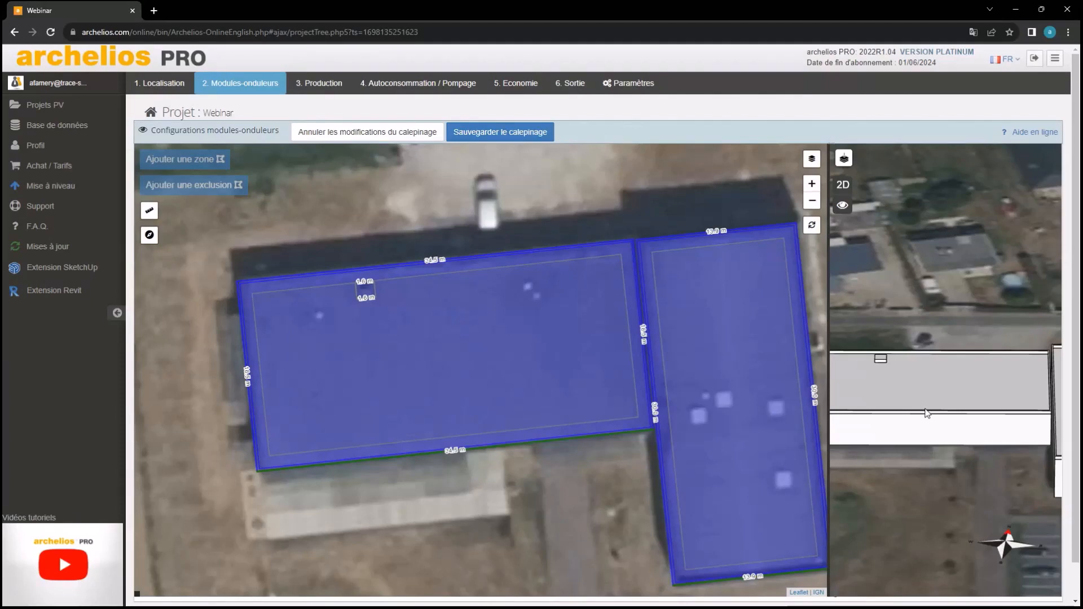
Outline a second four-corner obstacle exclusion on Toiture 1
click(437, 341)
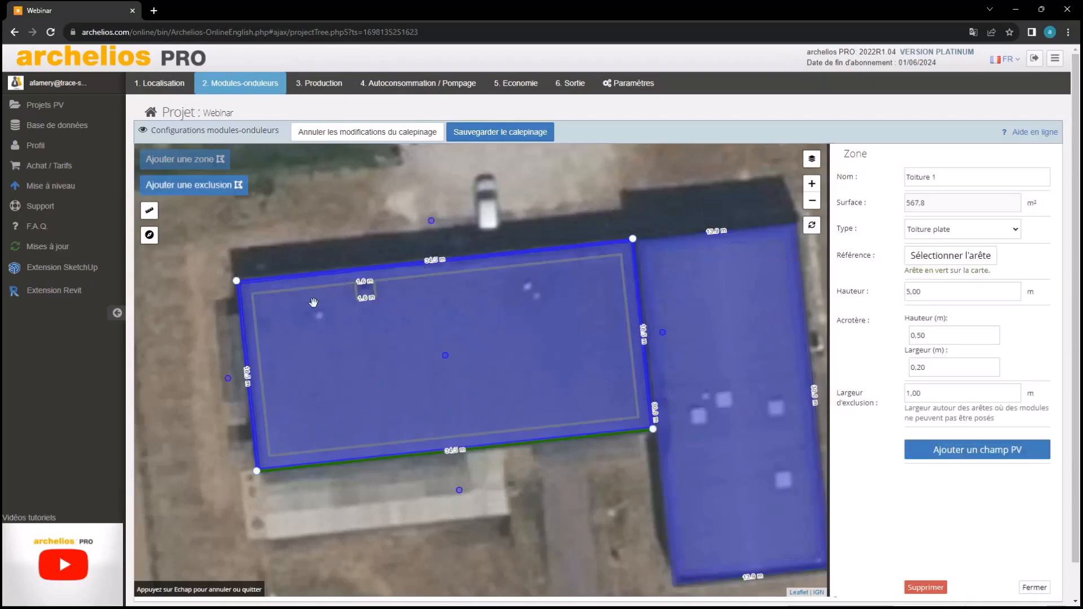
scroll(313, 303, up, 2)
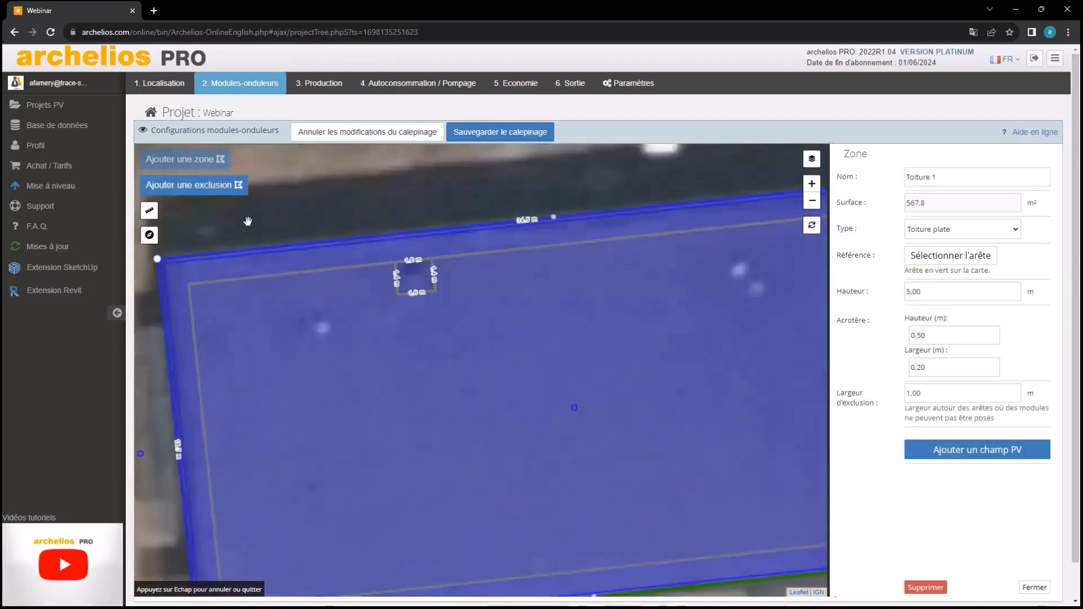
click(296, 310)
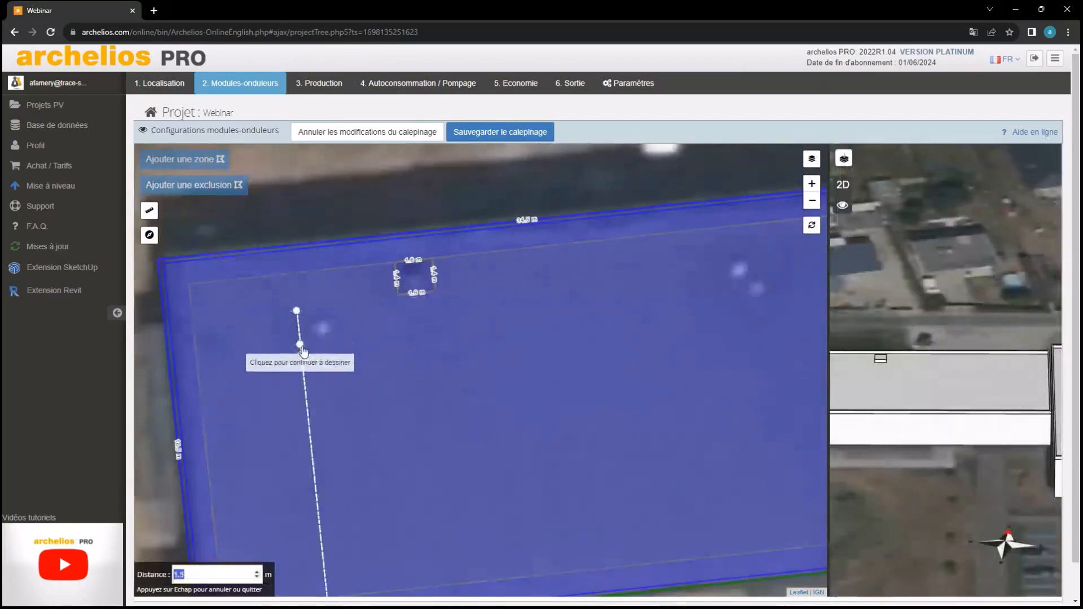
click(300, 344)
click(342, 341)
click(338, 306)
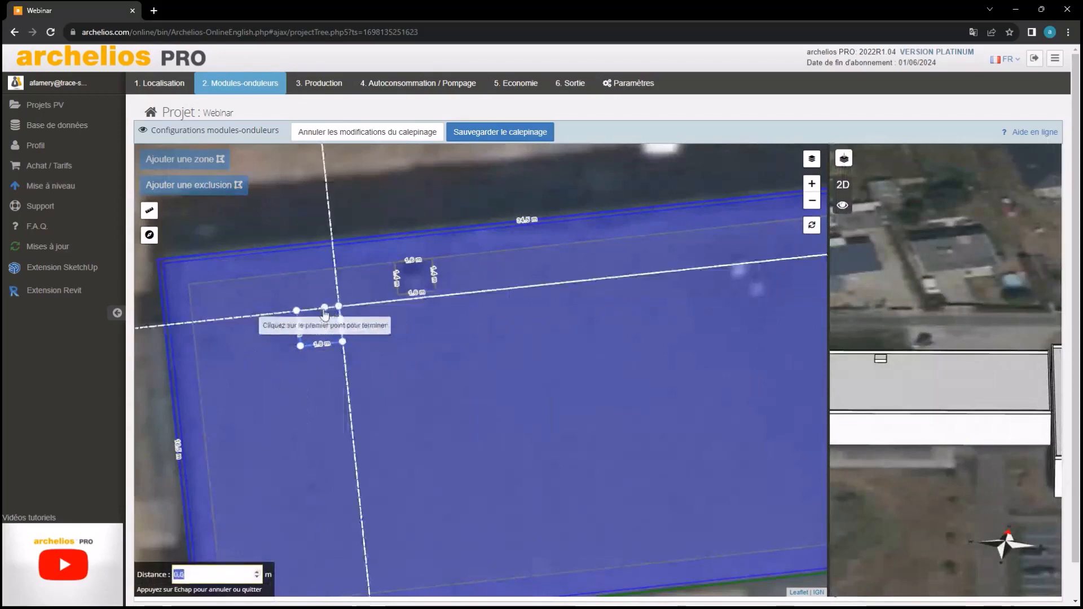
click(297, 310)
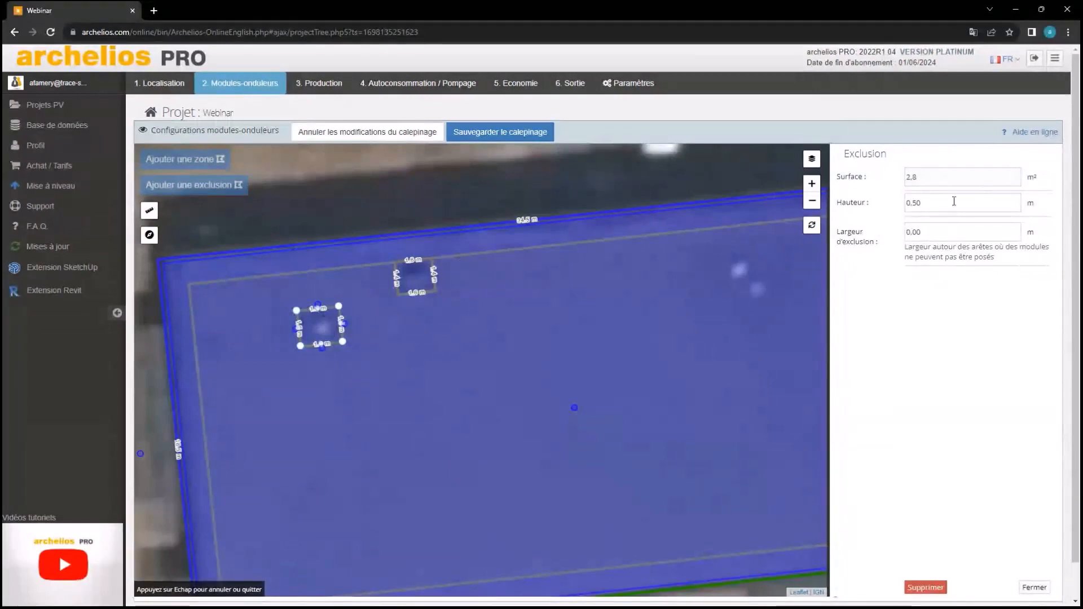
Outline a third obstacle exclusion on the right side of Toiture 1, cancelling the extra outline
drag(626, 325, 486, 331)
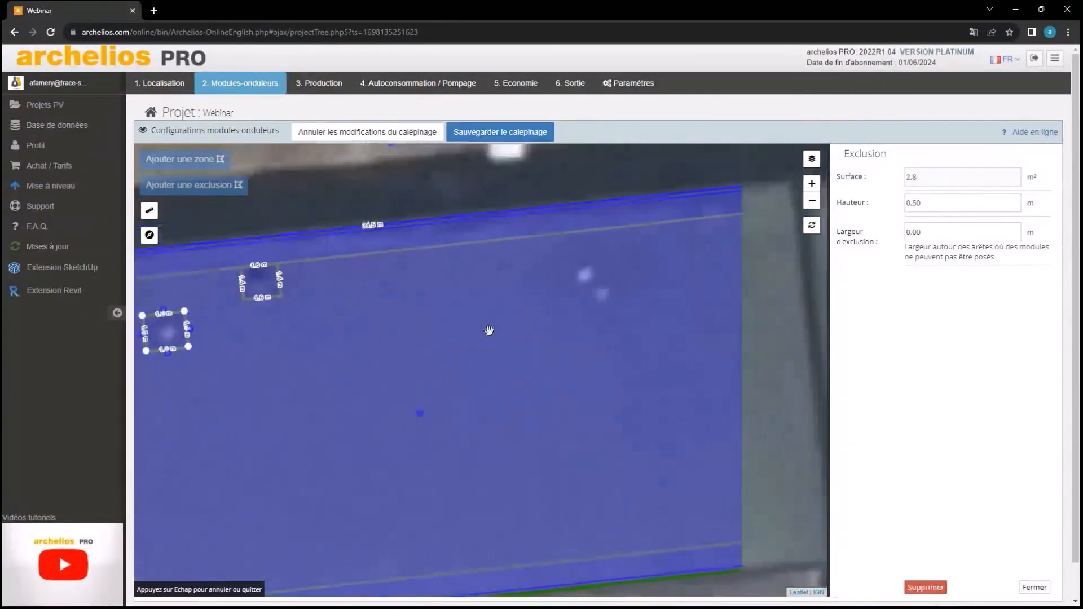
click(504, 326)
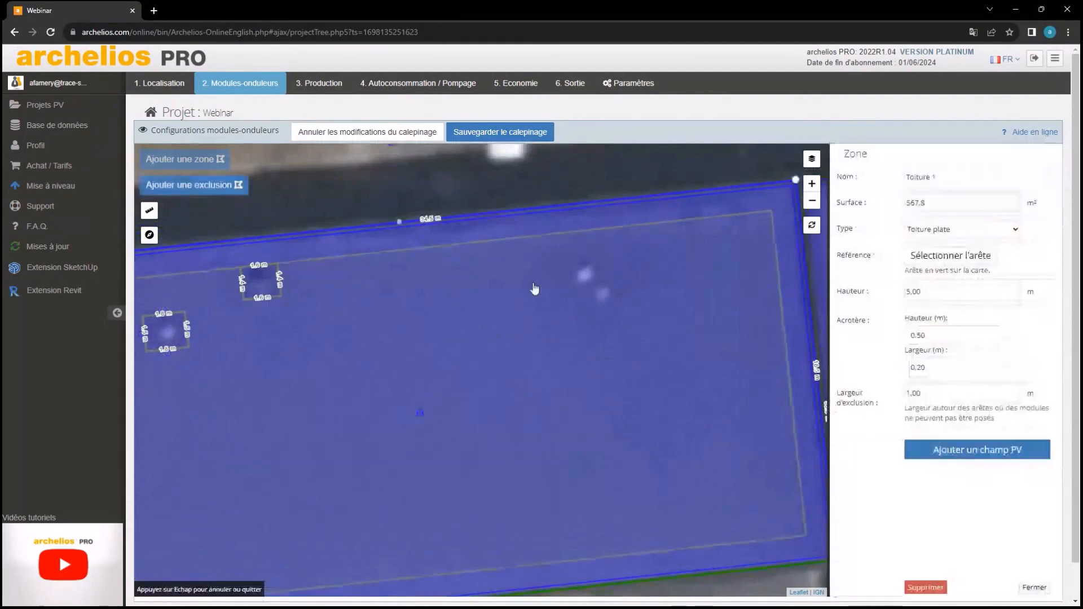
click(225, 187)
click(569, 262)
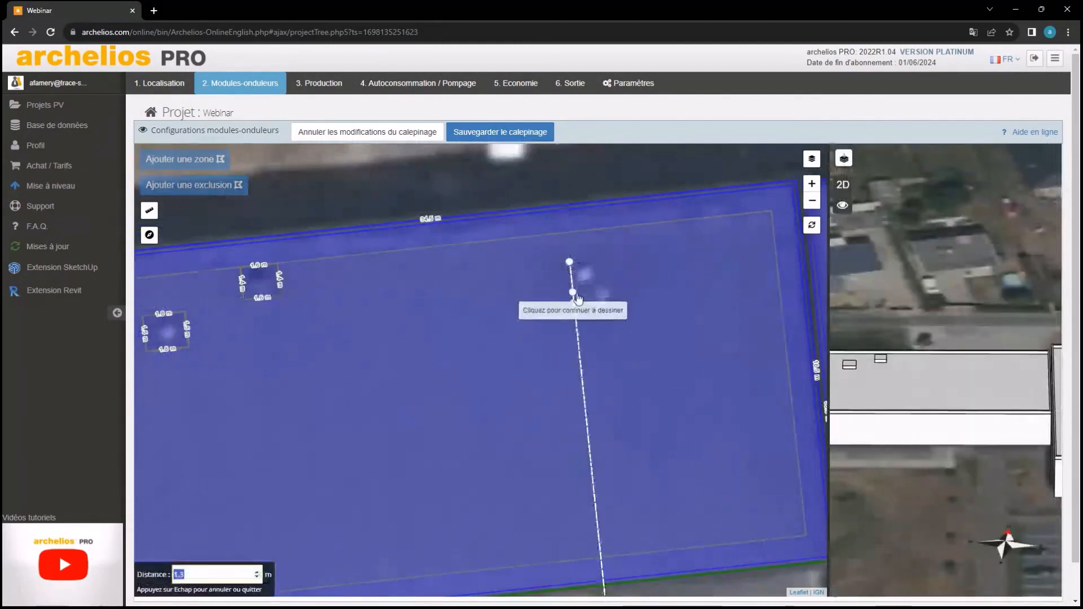
click(574, 310)
click(623, 306)
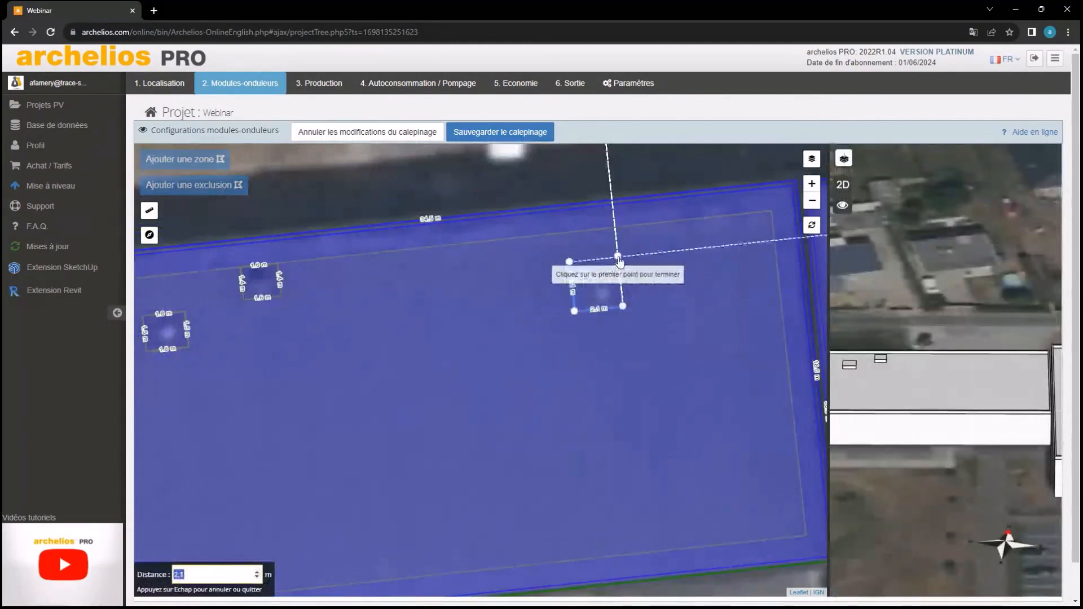
click(618, 256)
click(570, 263)
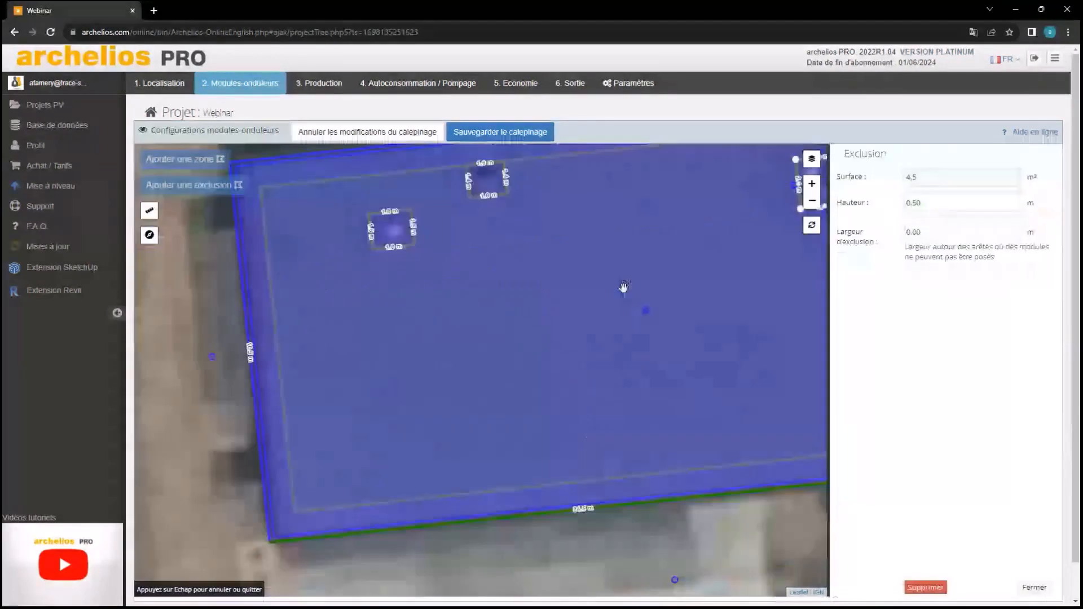
scroll(435, 419, up, 3)
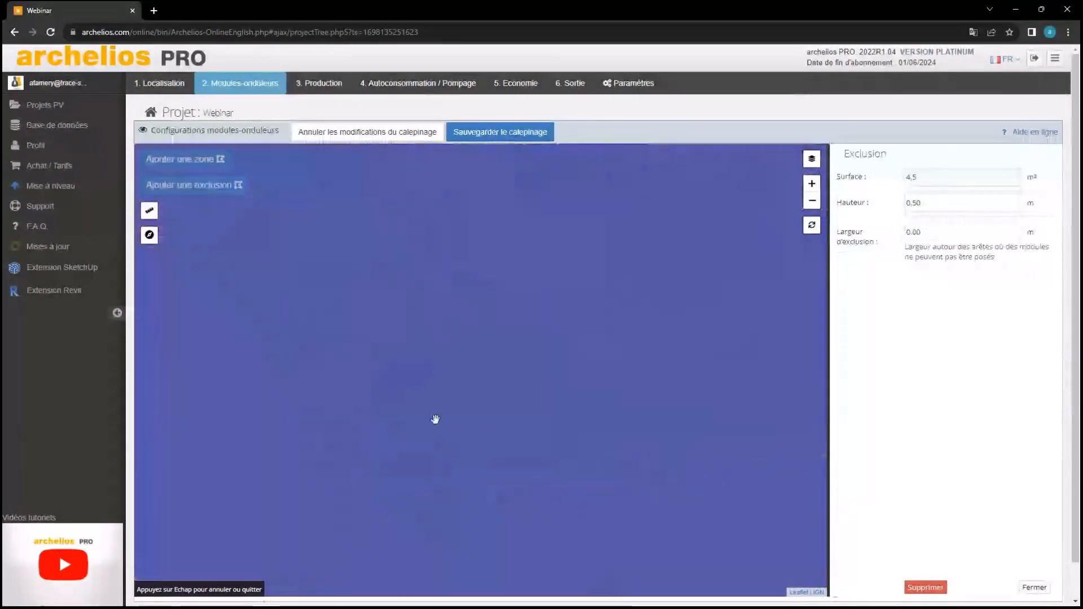
key(Escape)
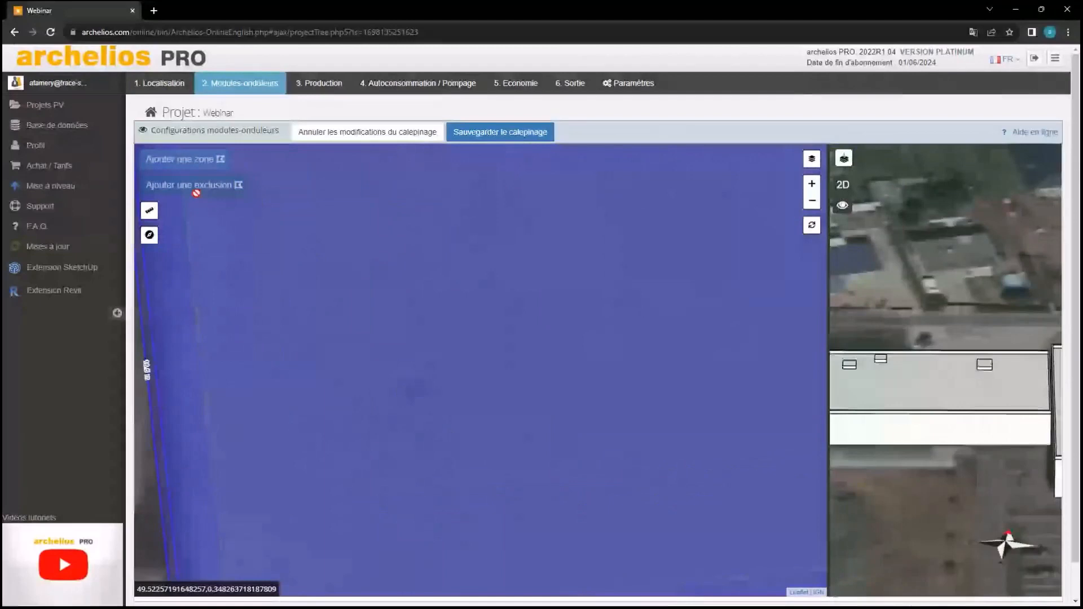
click(348, 275)
key(Escape)
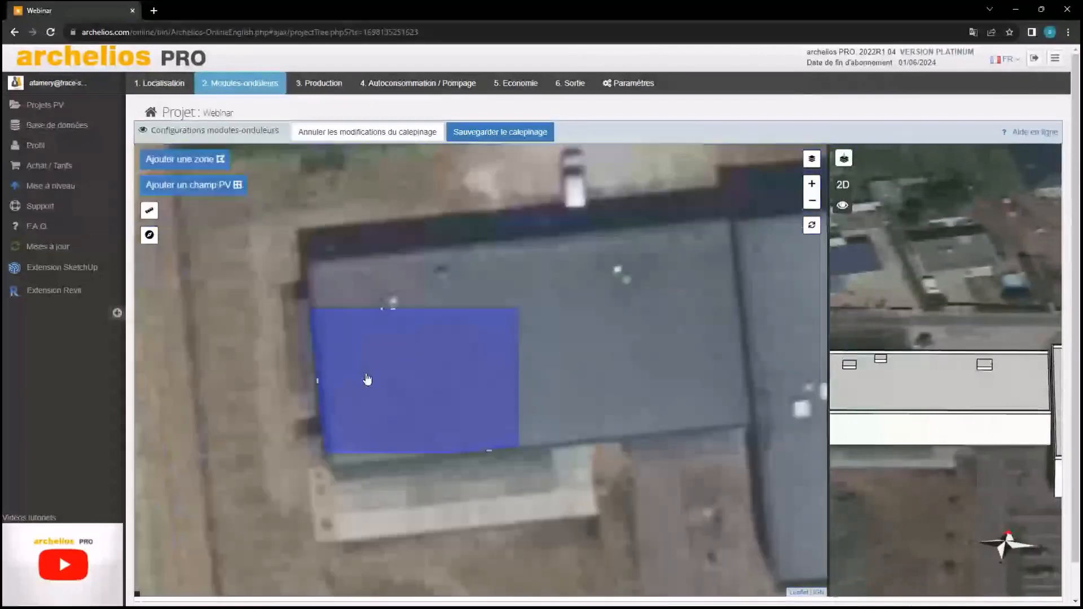
Outline a fourth 1.3 m² obstacle exclusion on Toiture 1
click(367, 379)
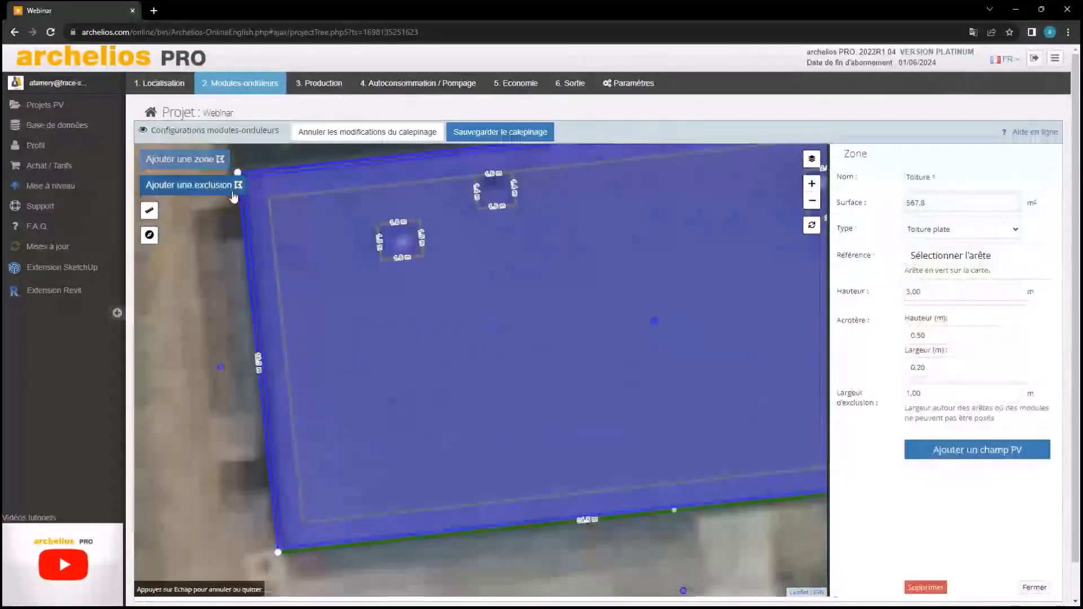
click(234, 191)
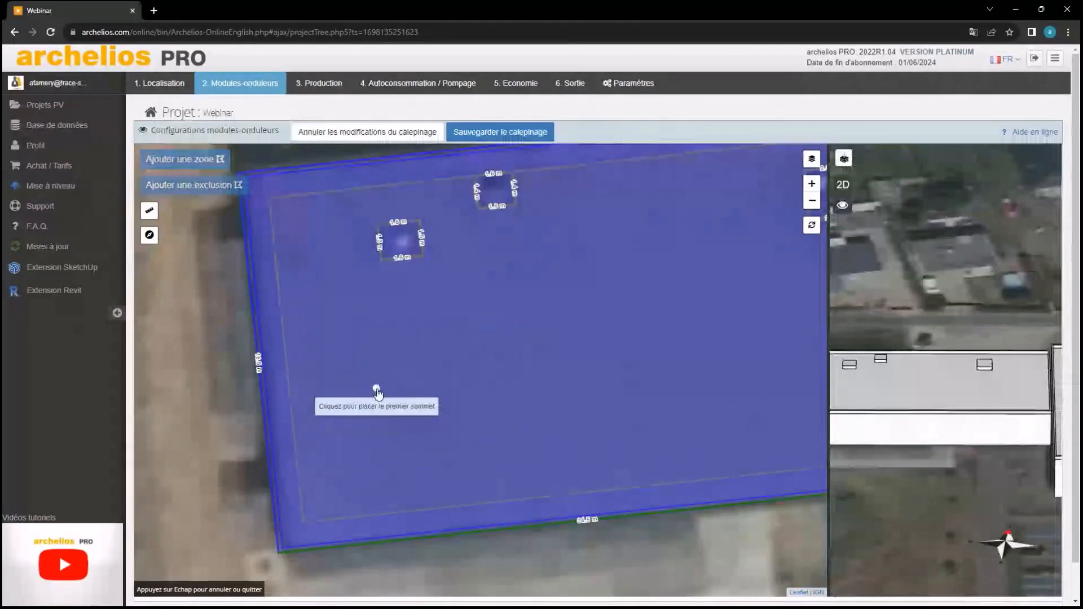
click(375, 388)
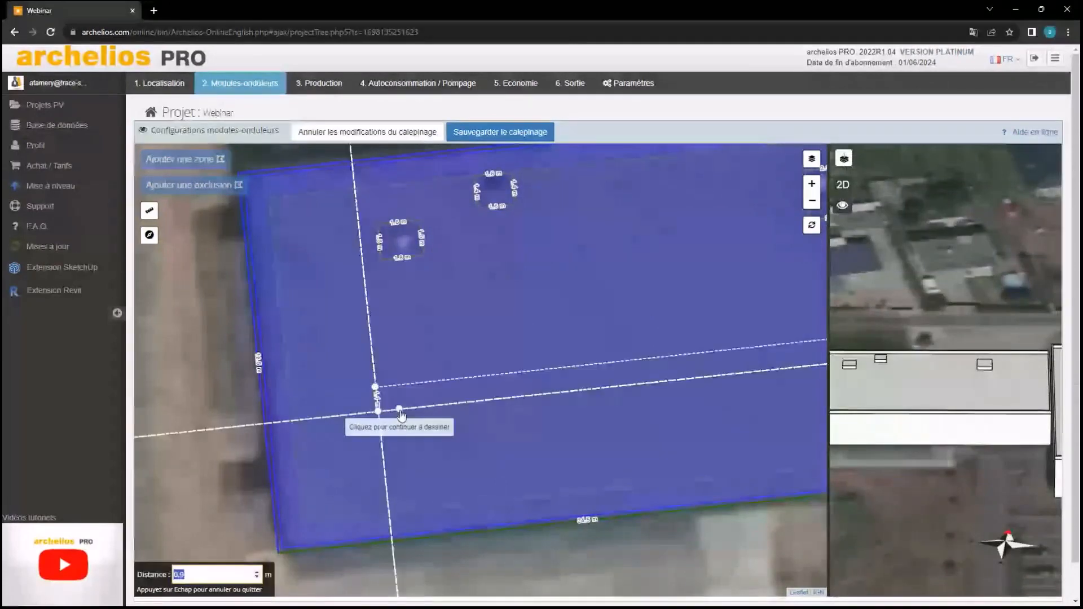
click(403, 384)
click(375, 386)
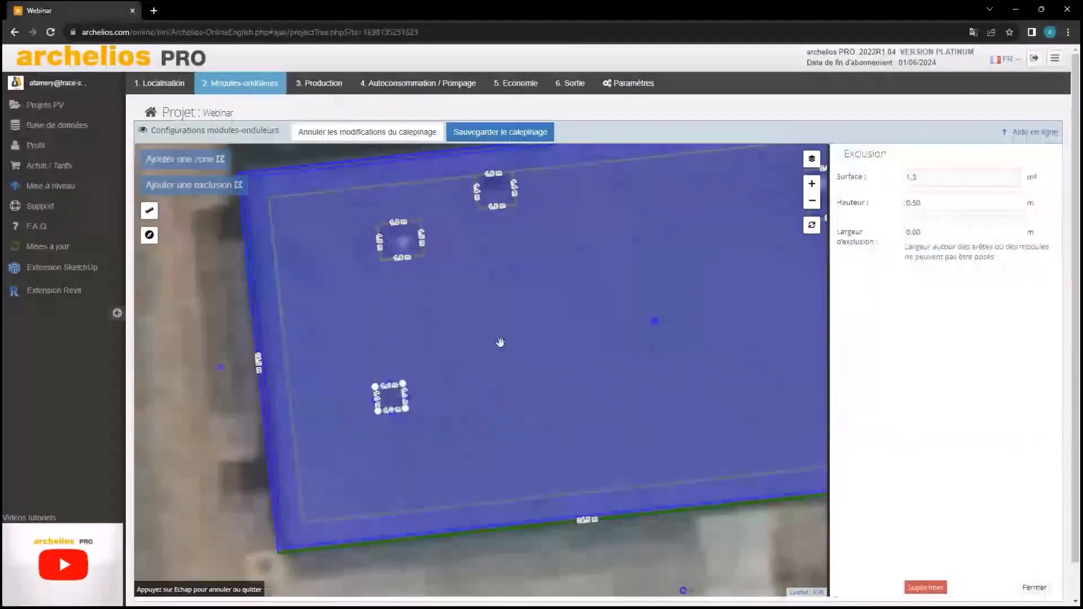
Reopen the Toiture 1 zone and centre the whole roof on the map
scroll(500, 342, down, 1)
drag(542, 348, 470, 360)
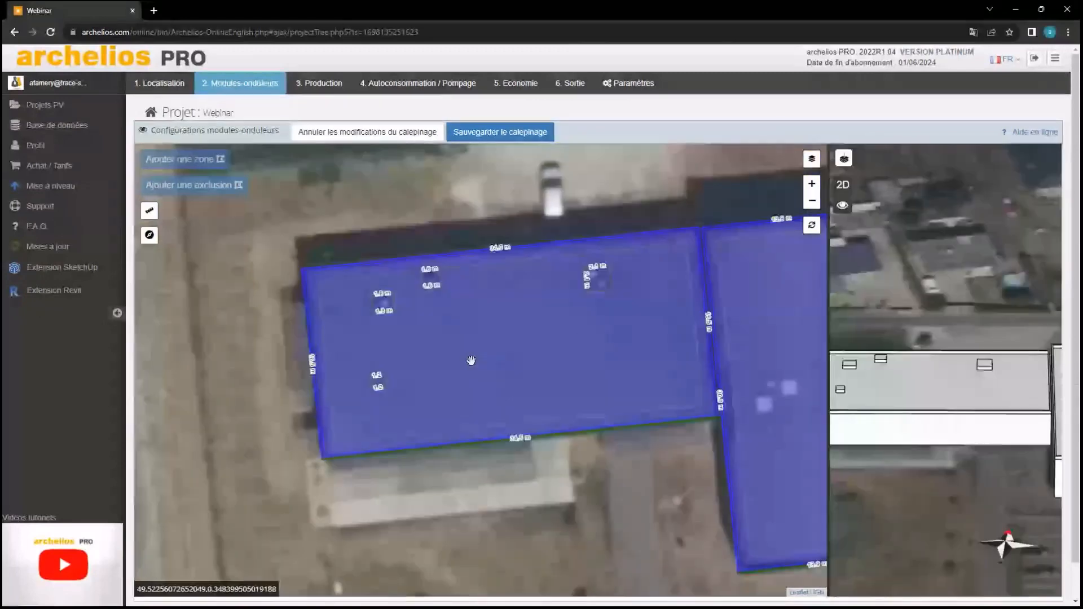
drag(861, 377, 940, 364)
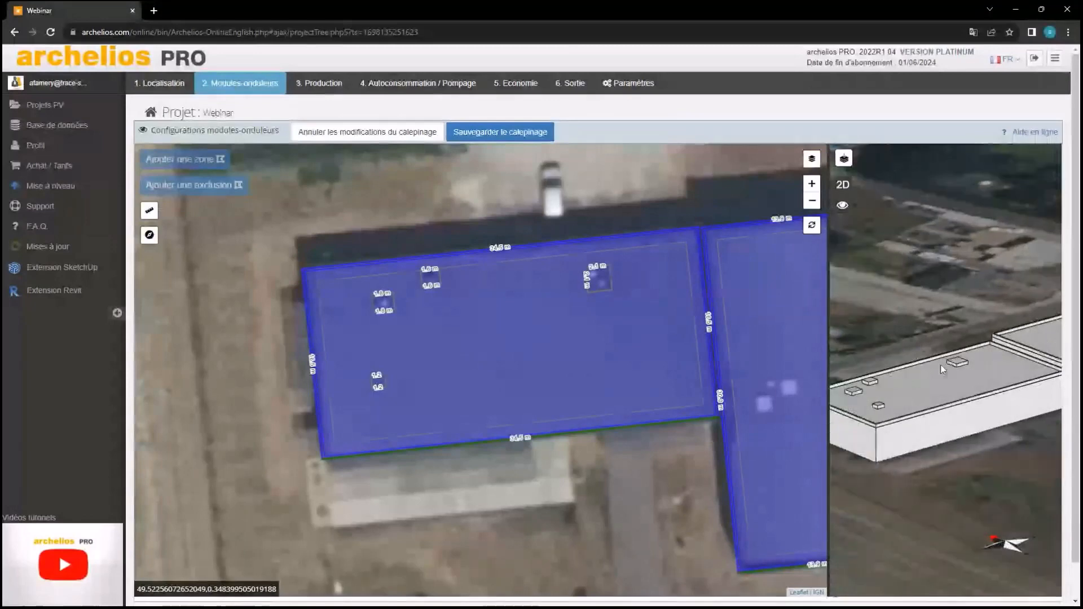
click(627, 366)
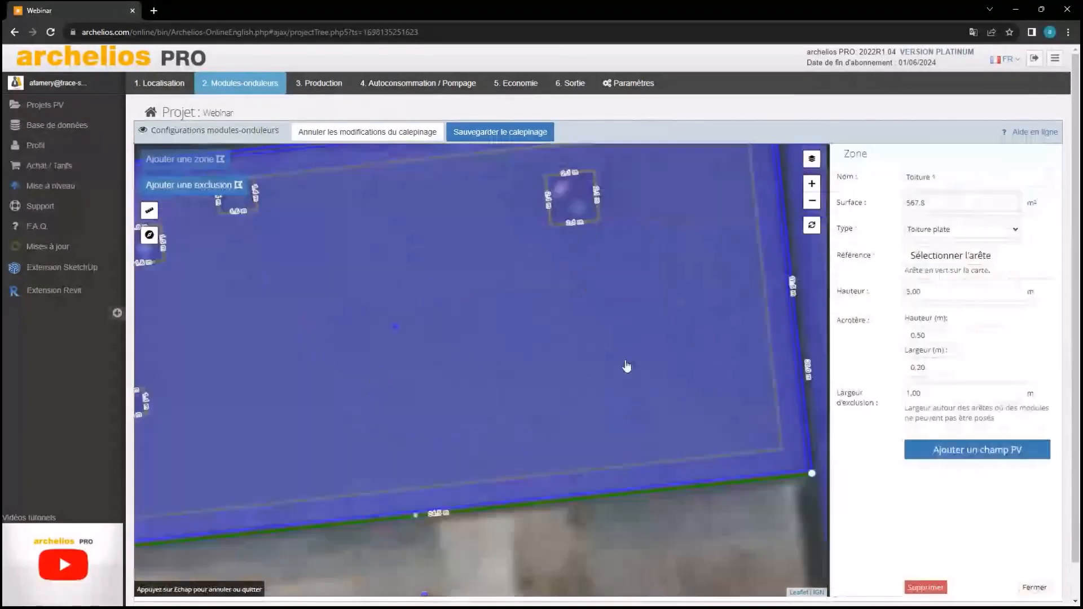
scroll(626, 363, down, 1)
drag(598, 352, 601, 372)
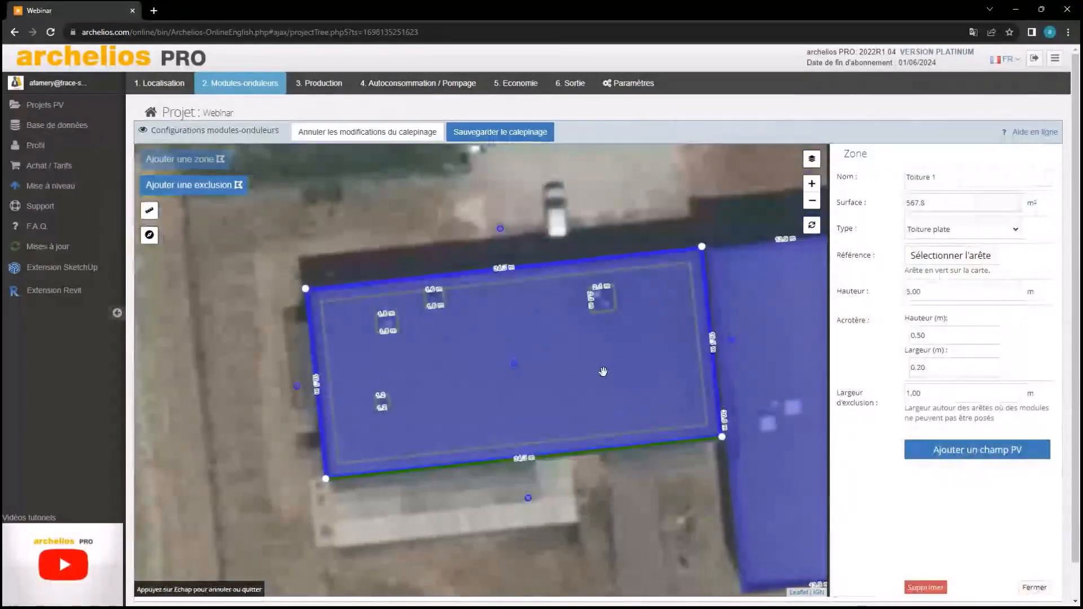
click(466, 346)
double_click(466, 345)
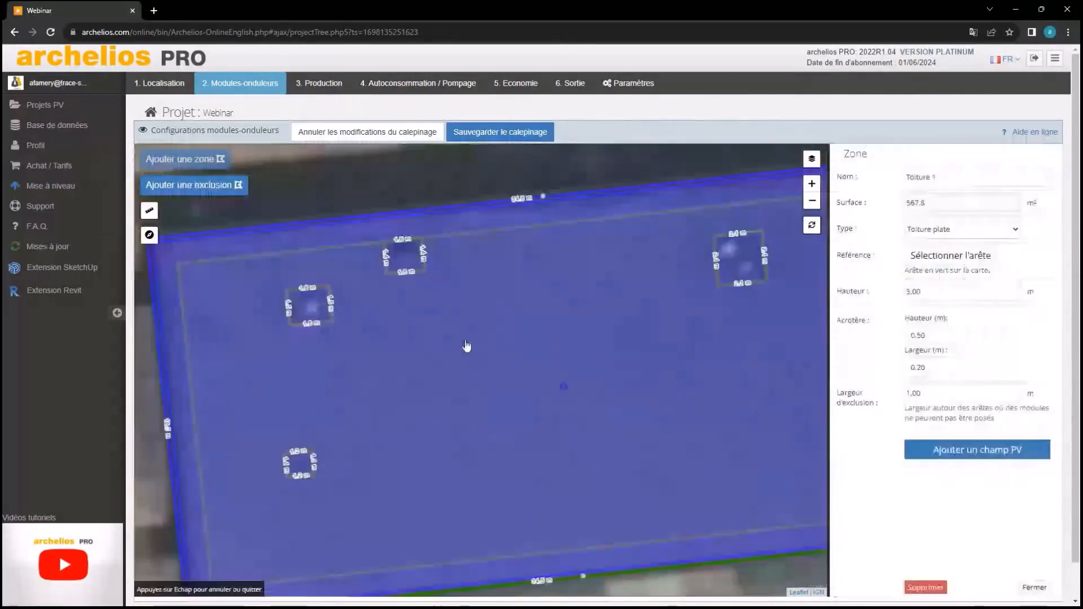
scroll(594, 402, down, 1)
drag(625, 404, 576, 383)
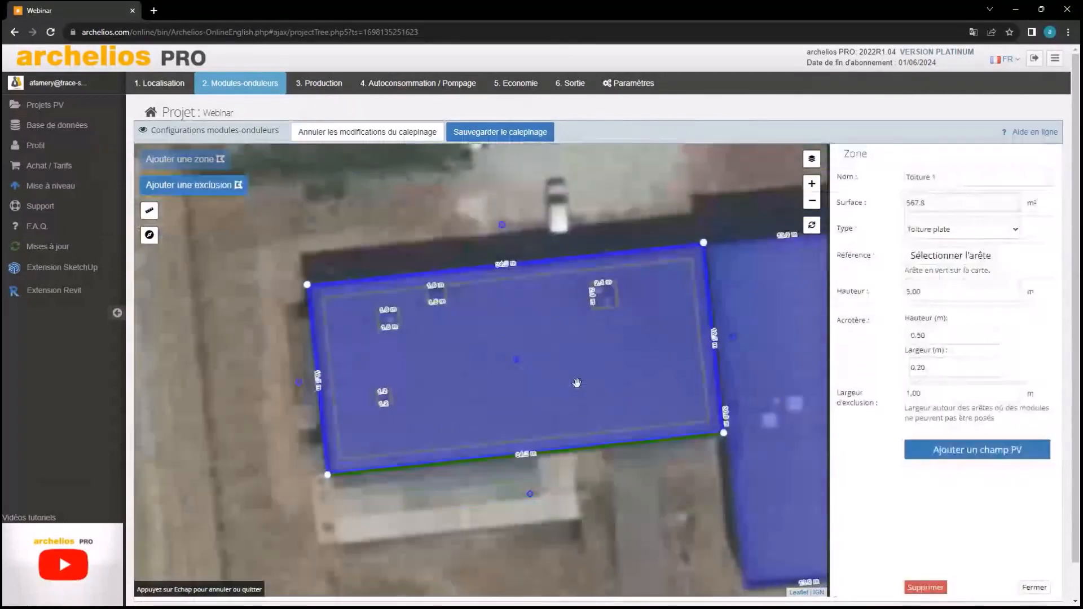
drag(703, 431, 676, 418)
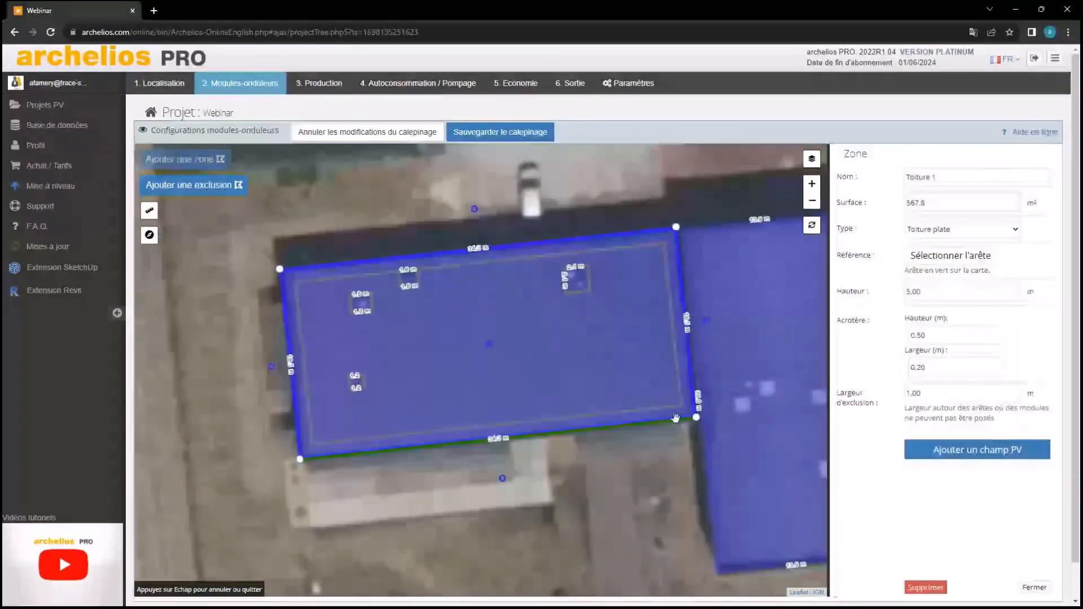
Add a PV field on Toiture 1 using Voltec Solar Biva 60 VSMB-300 modules
click(976, 449)
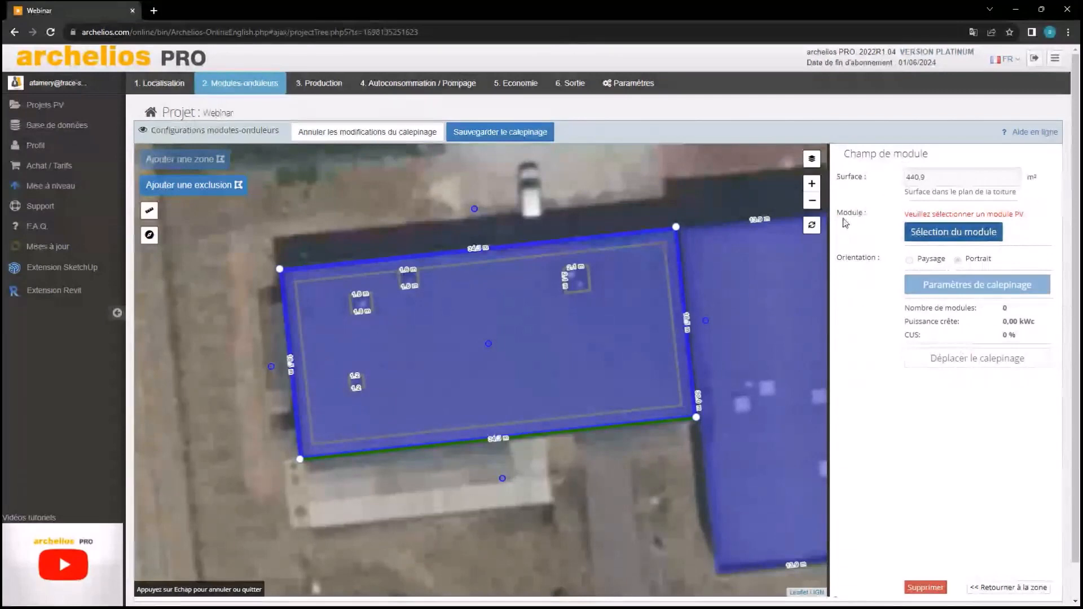
click(955, 237)
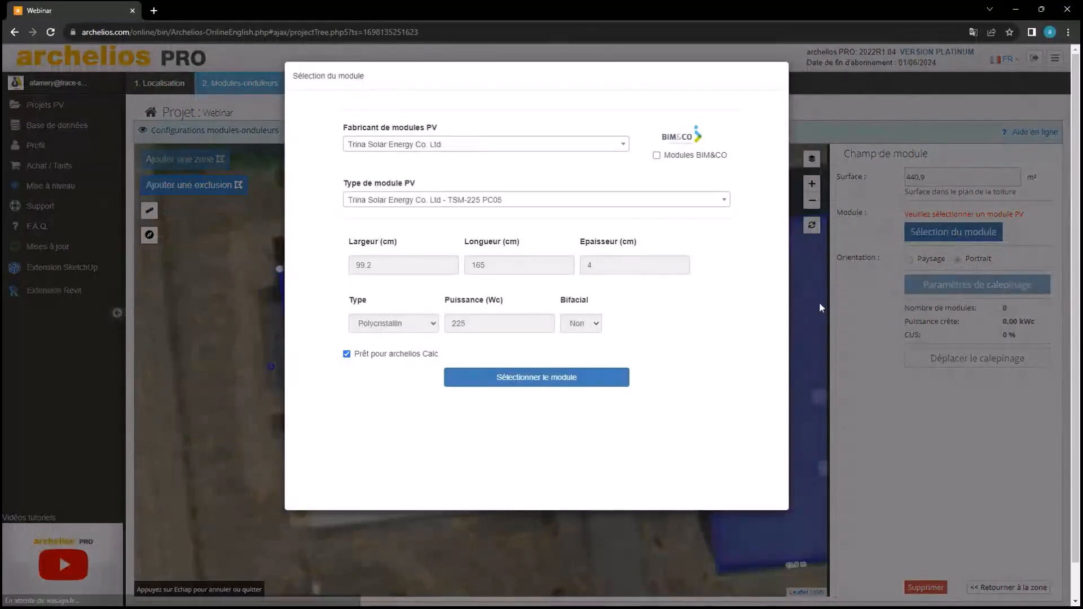
click(481, 148)
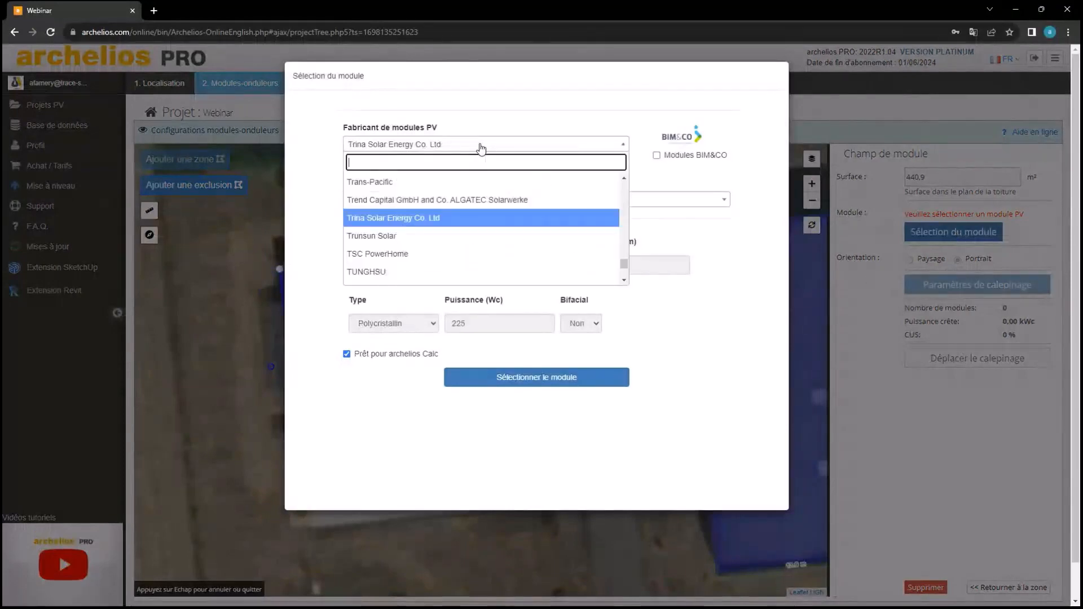
text(Voltec)
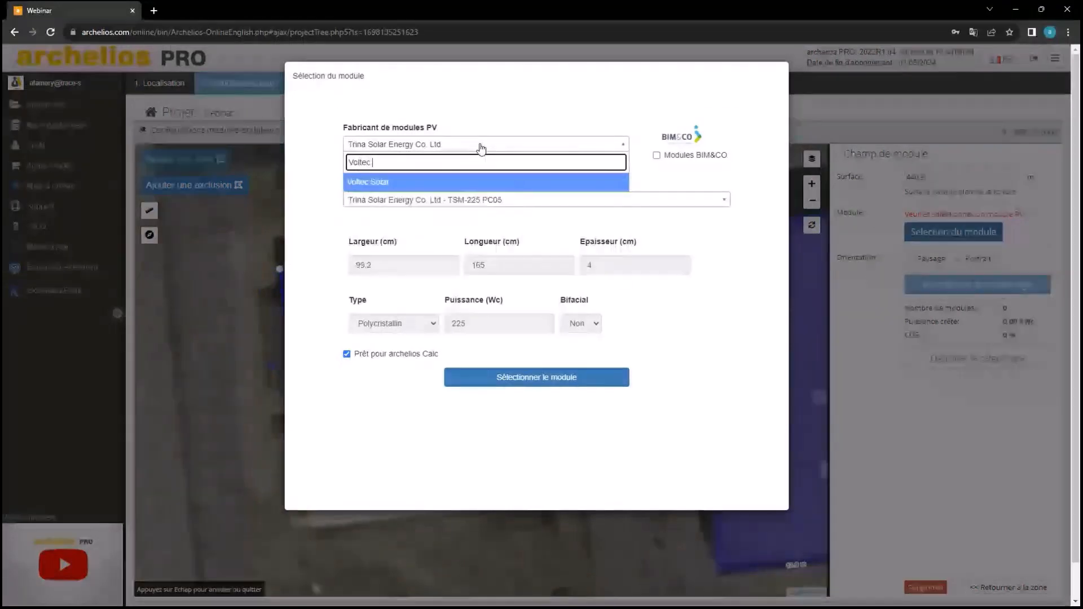
click(432, 181)
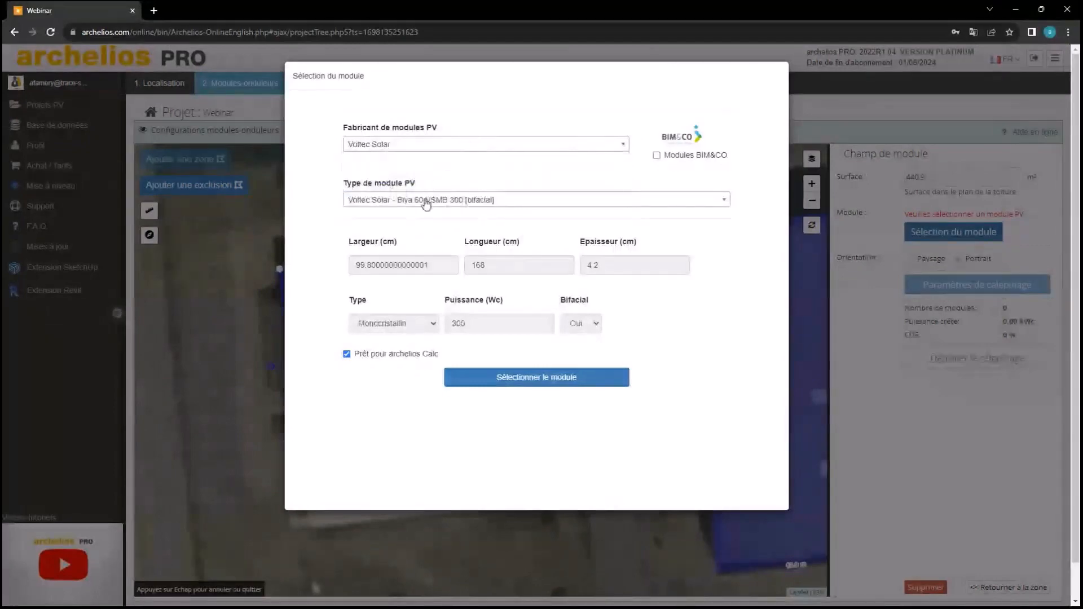
click(426, 200)
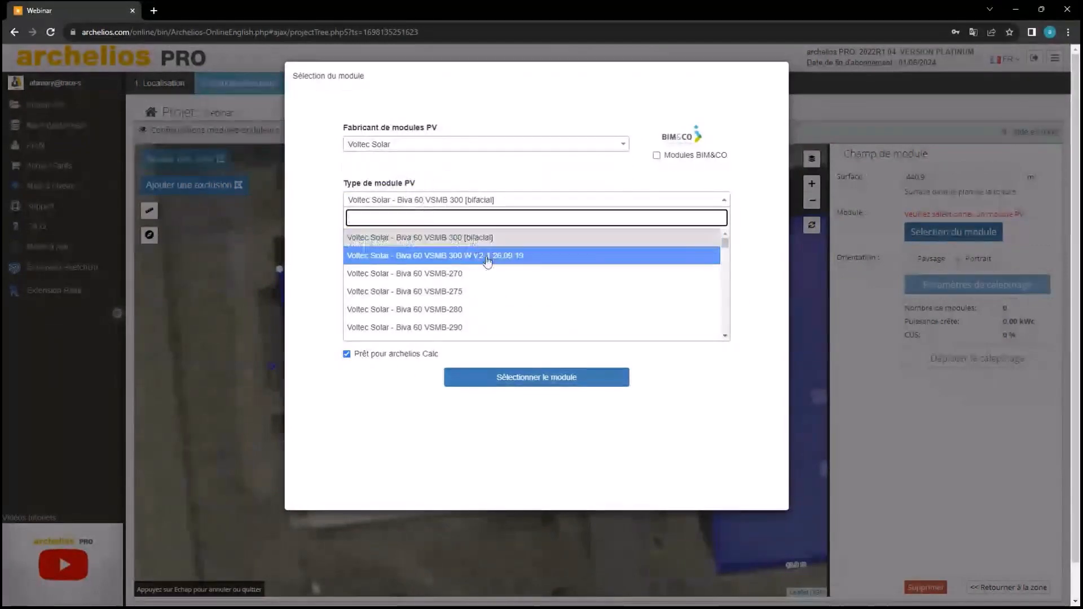
click(491, 307)
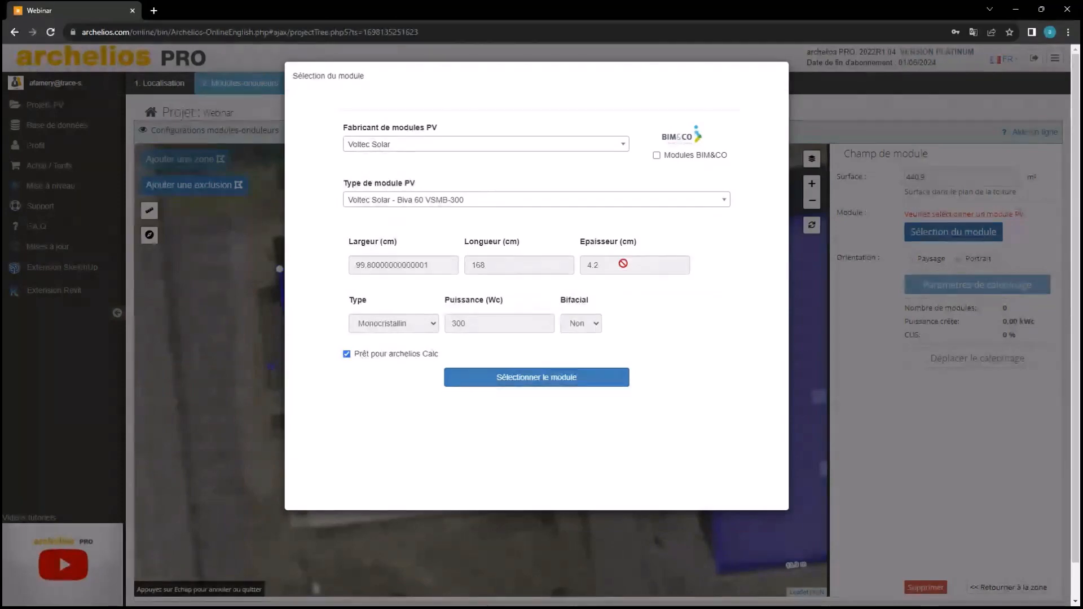
click(536, 378)
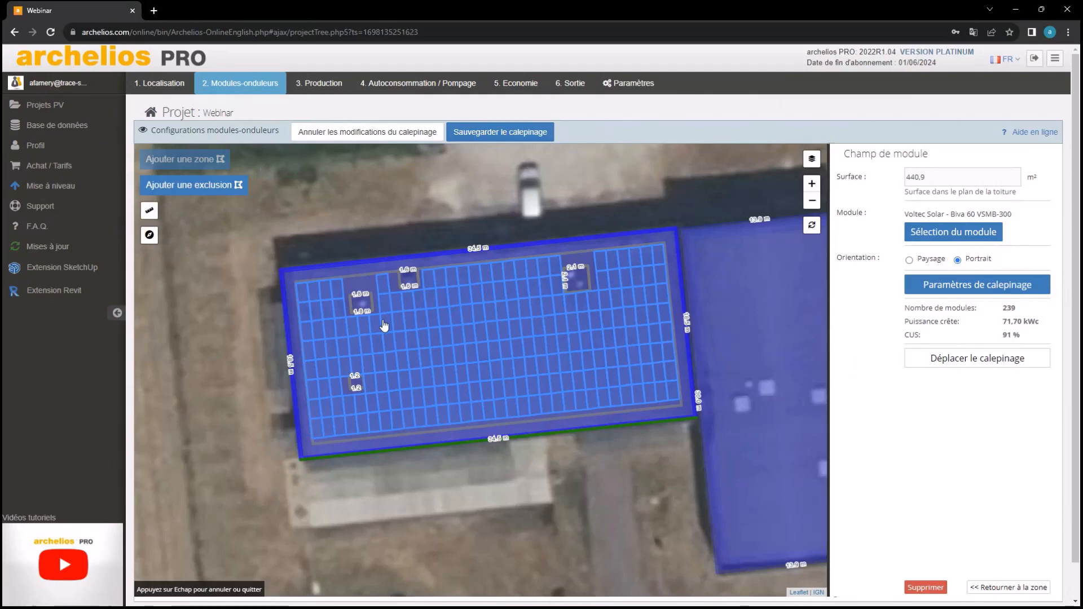
In the layout settings, raise the Nb max module count and expand the Tables section
click(930, 288)
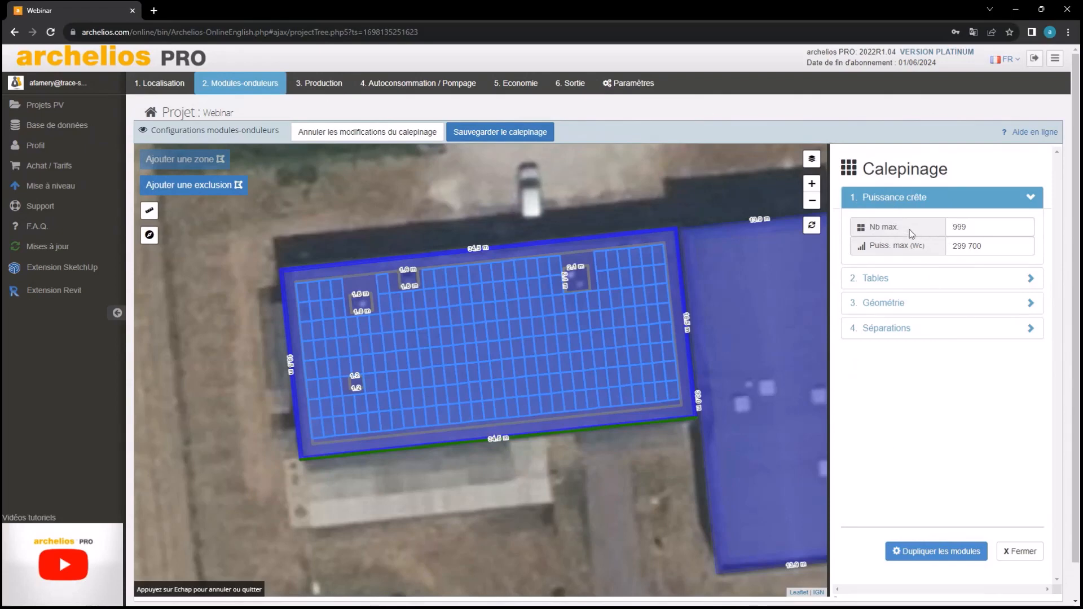
double_click(989, 230)
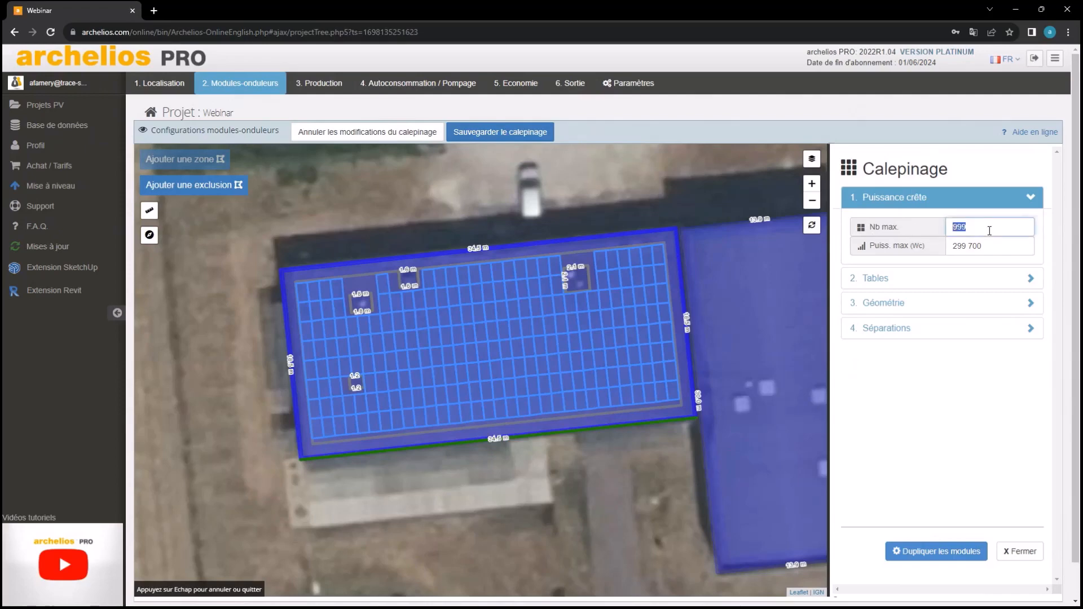
text(999 999)
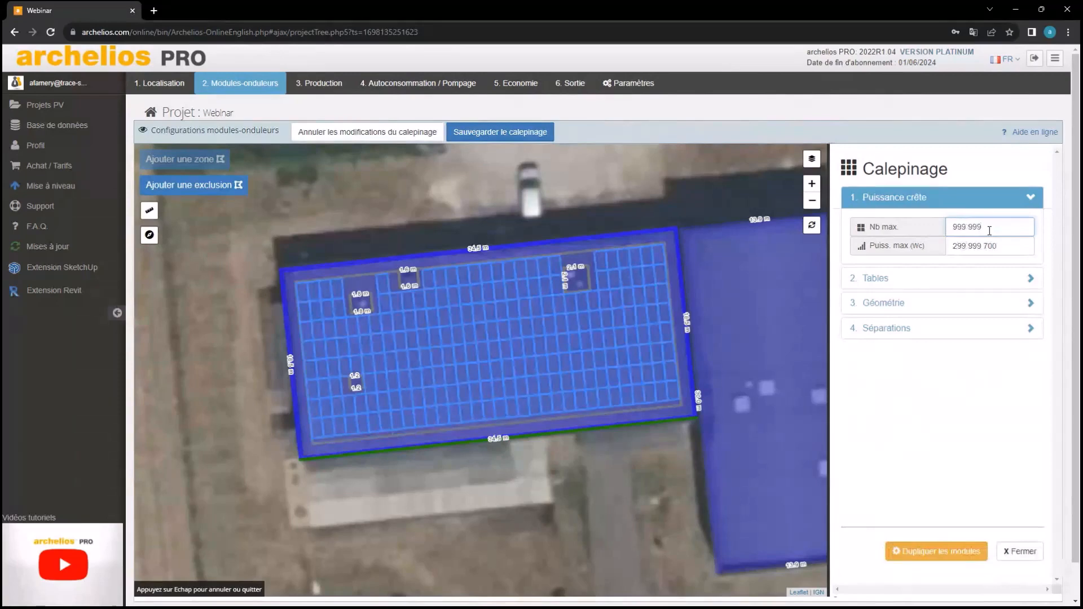
key(BackSpace)
key(BackSpace)
key(BackSpace)
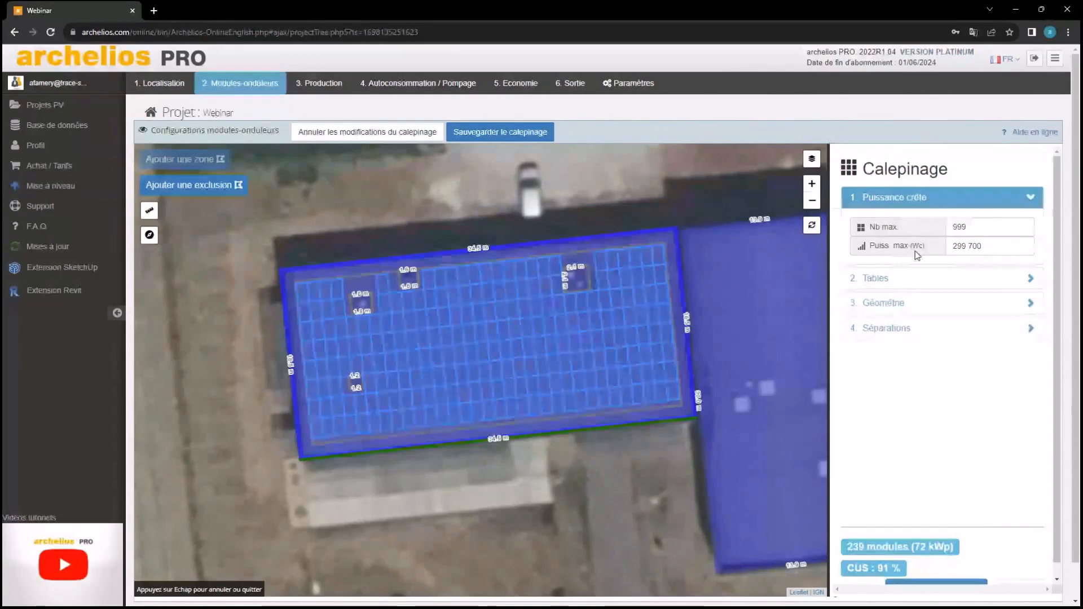
click(901, 290)
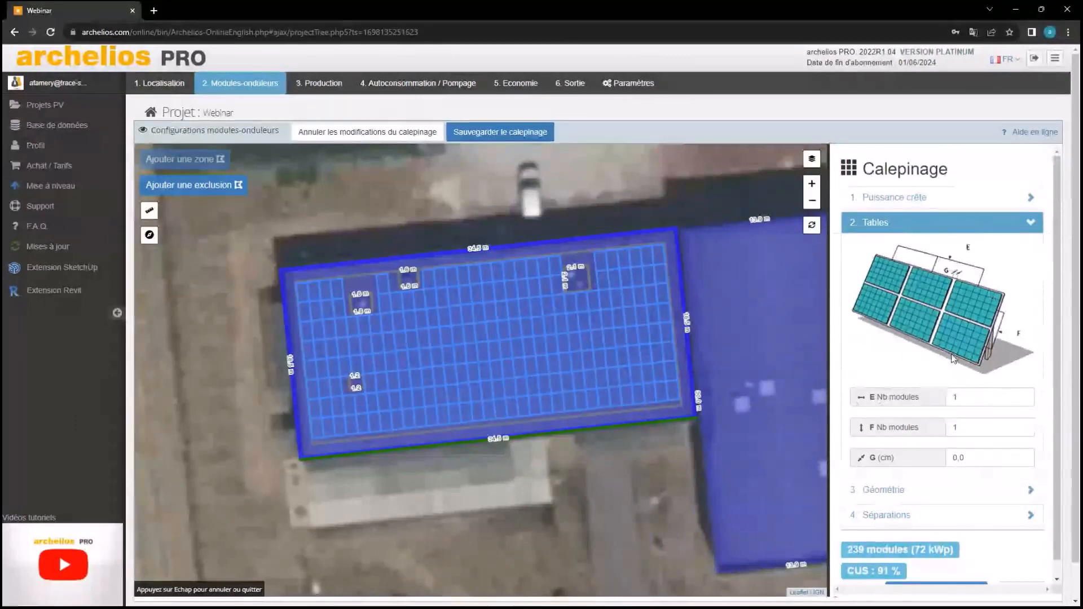
Expand the Géométrie section and set tilt angle C to 15° from horizontal
click(916, 231)
click(916, 247)
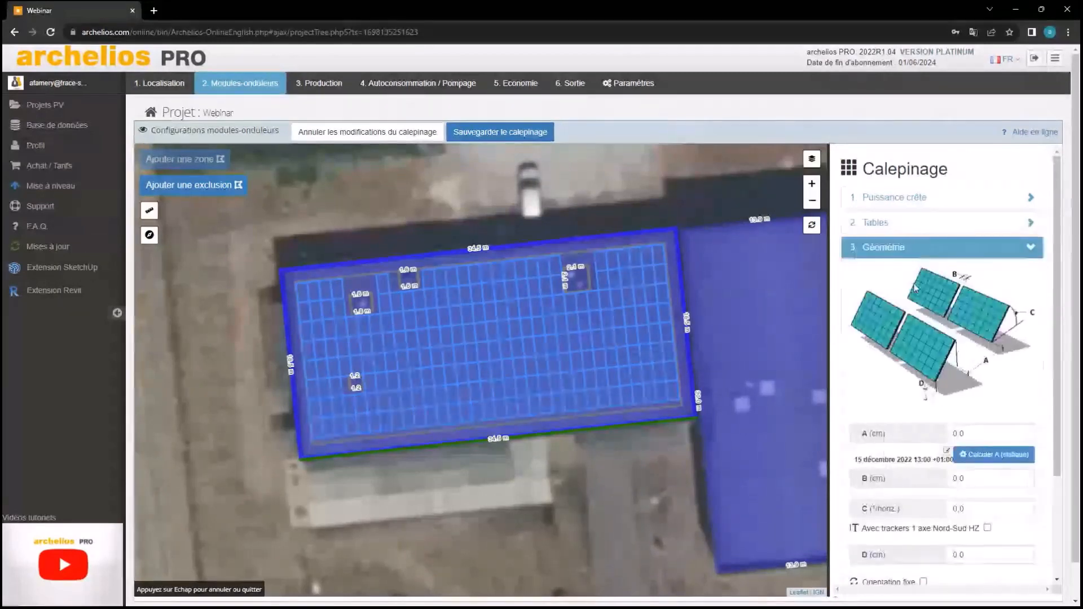
scroll(916, 289, down, 3)
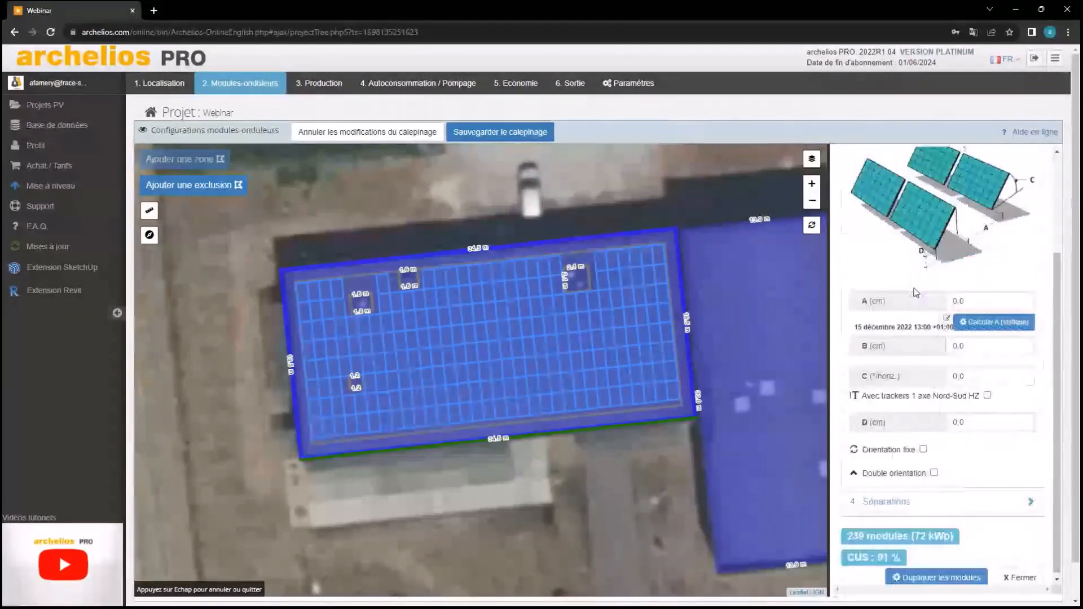
scroll(948, 248, up, 1)
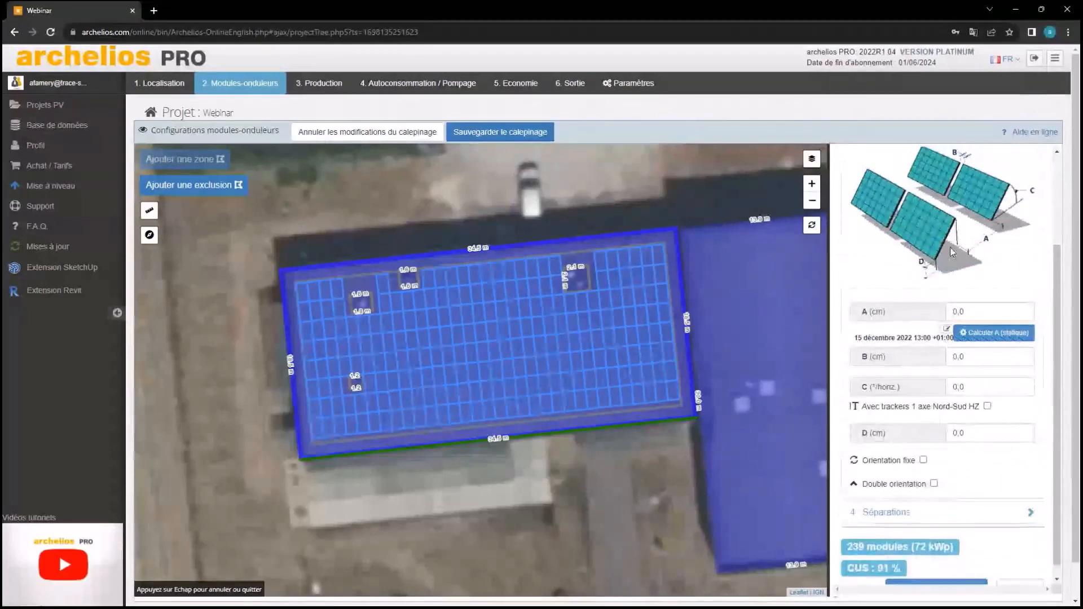
scroll(951, 252, down, 1)
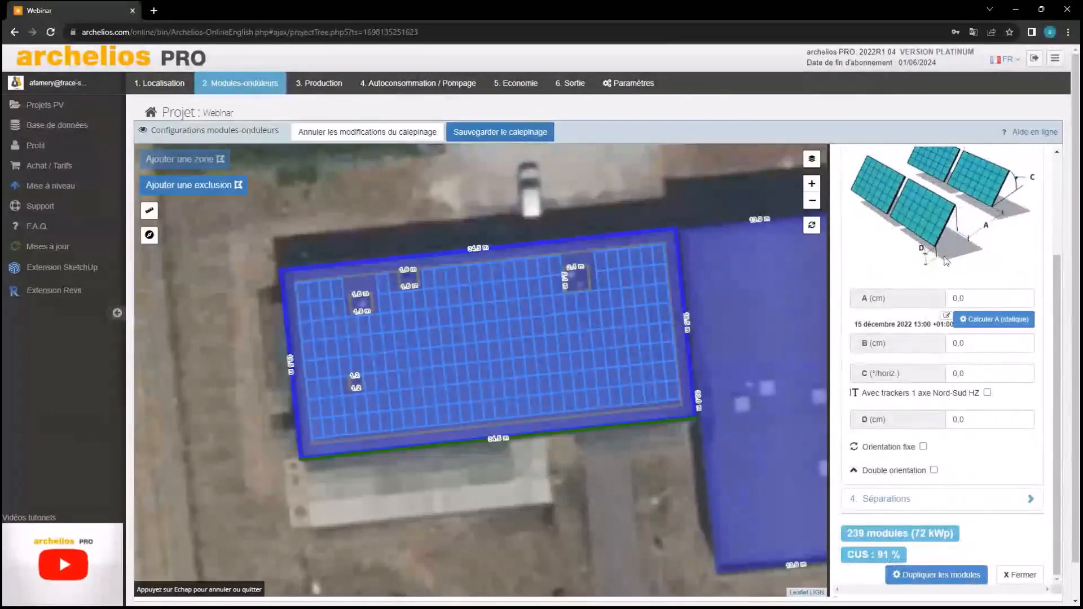
scroll(971, 290, up, 1)
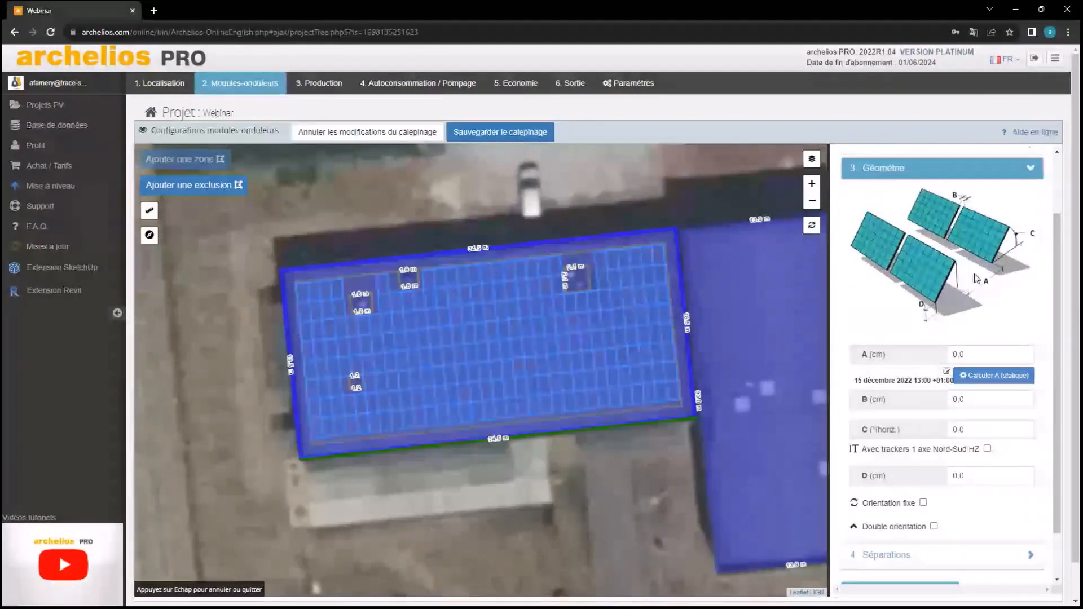
scroll(983, 281, down, 1)
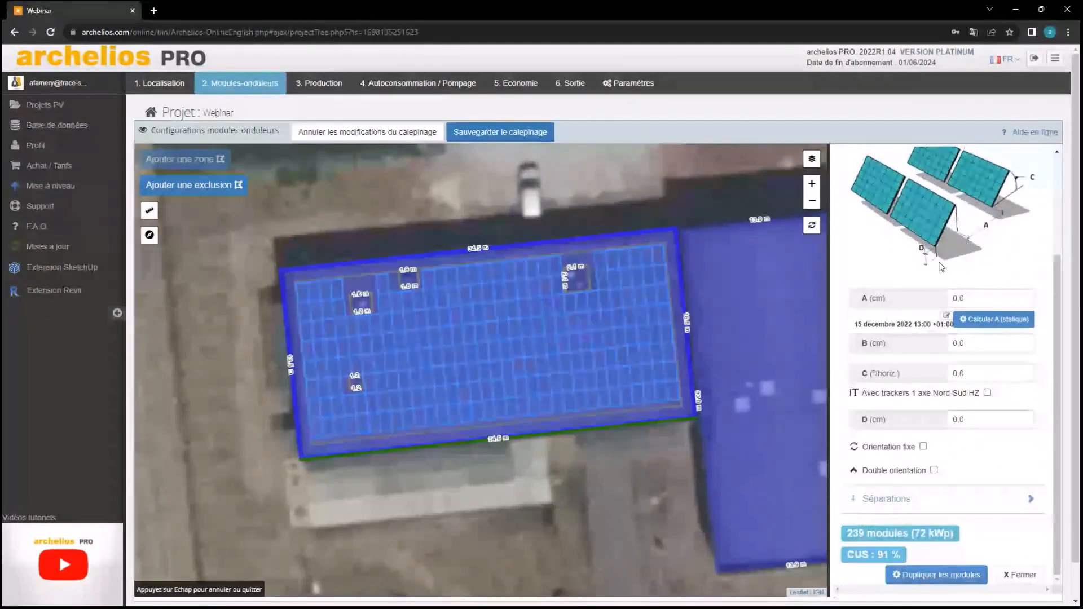
scroll(953, 248, up, 1)
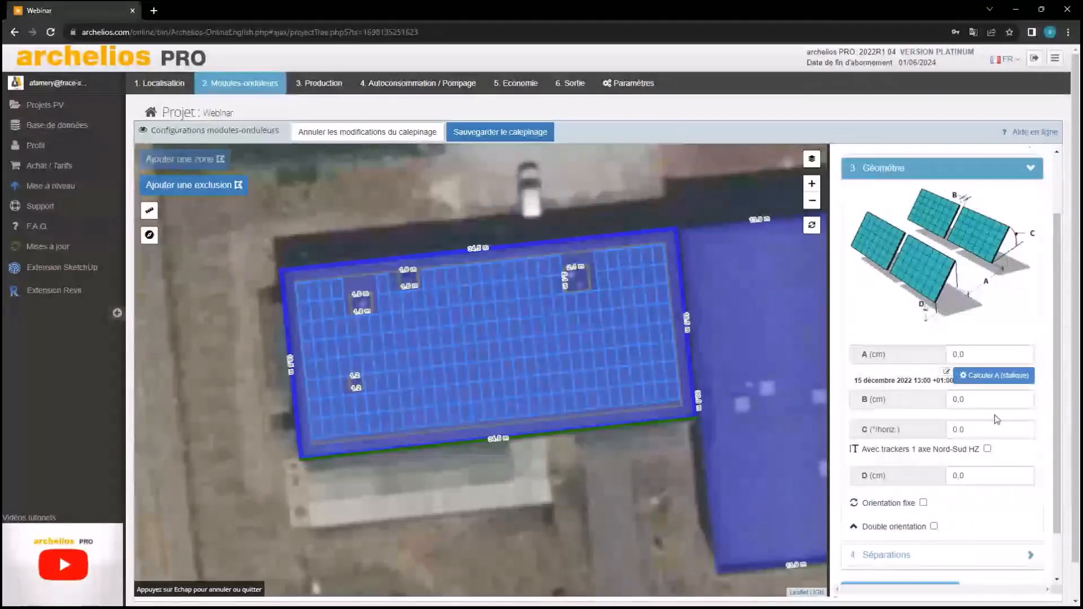
click(988, 429)
text(1)
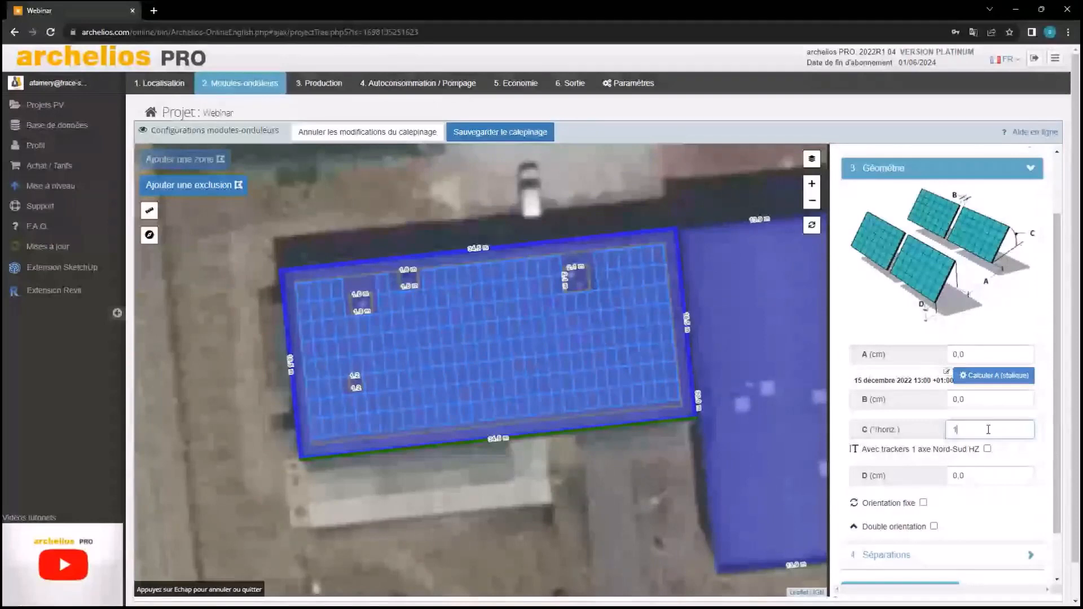
text(5)
click(910, 391)
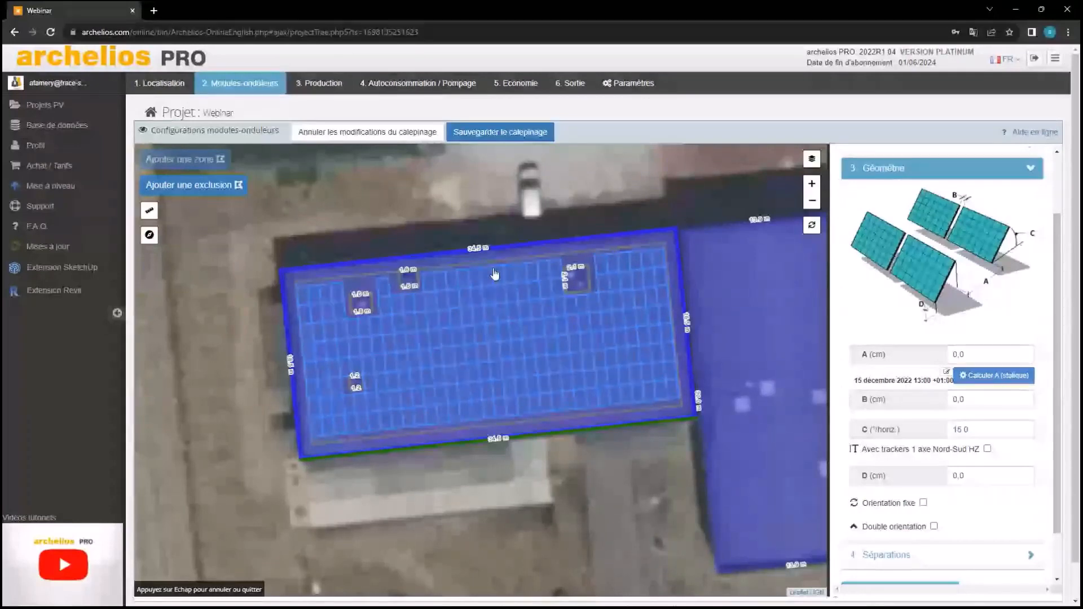
Set the table geometry's D distance to 15 cm
scroll(990, 425, down, 1)
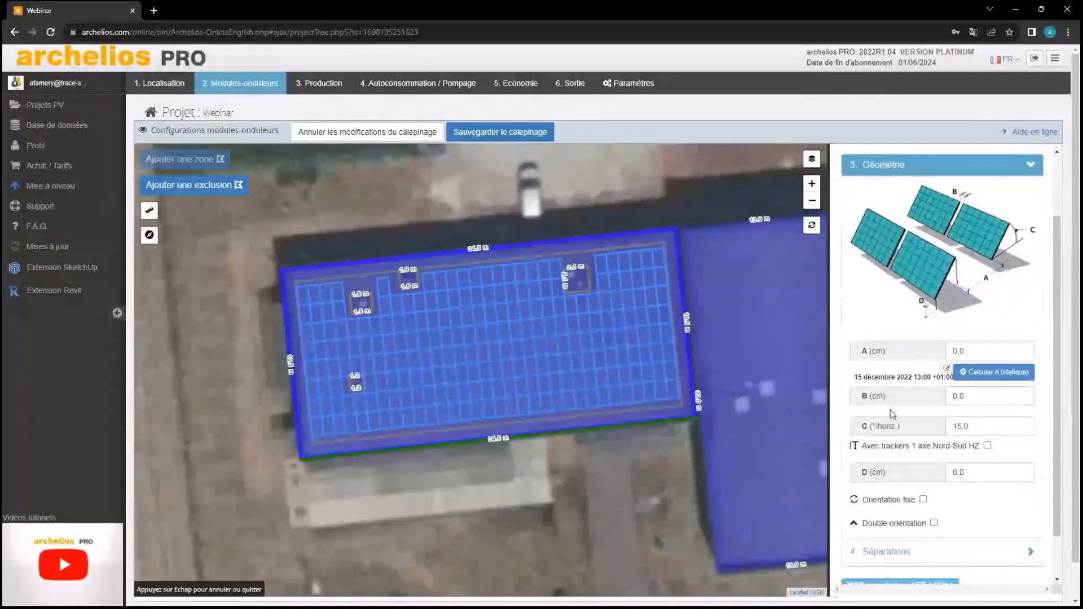
click(989, 426)
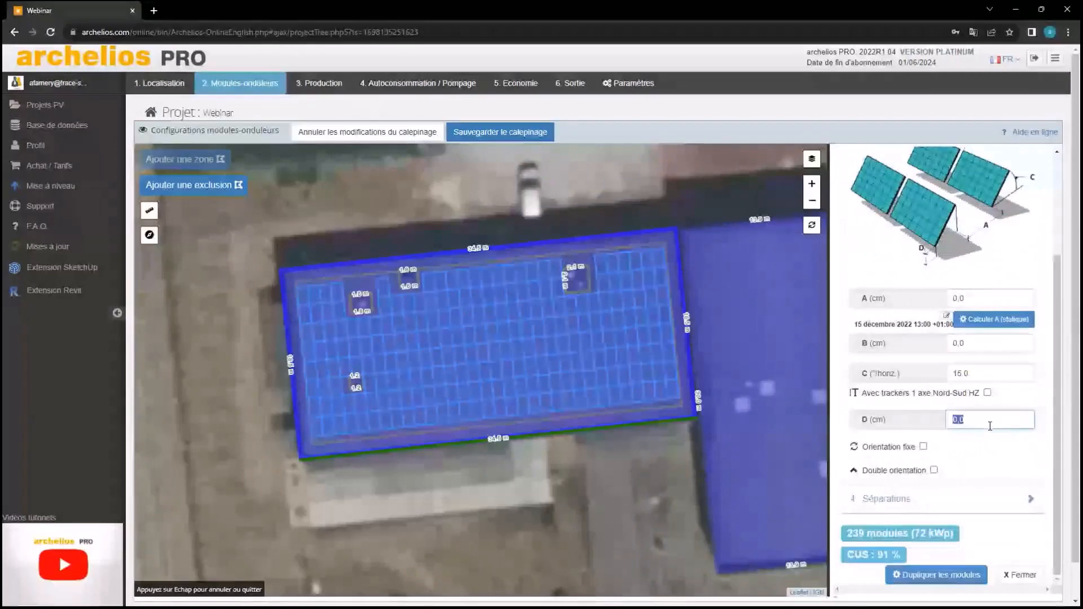
text(15)
click(991, 450)
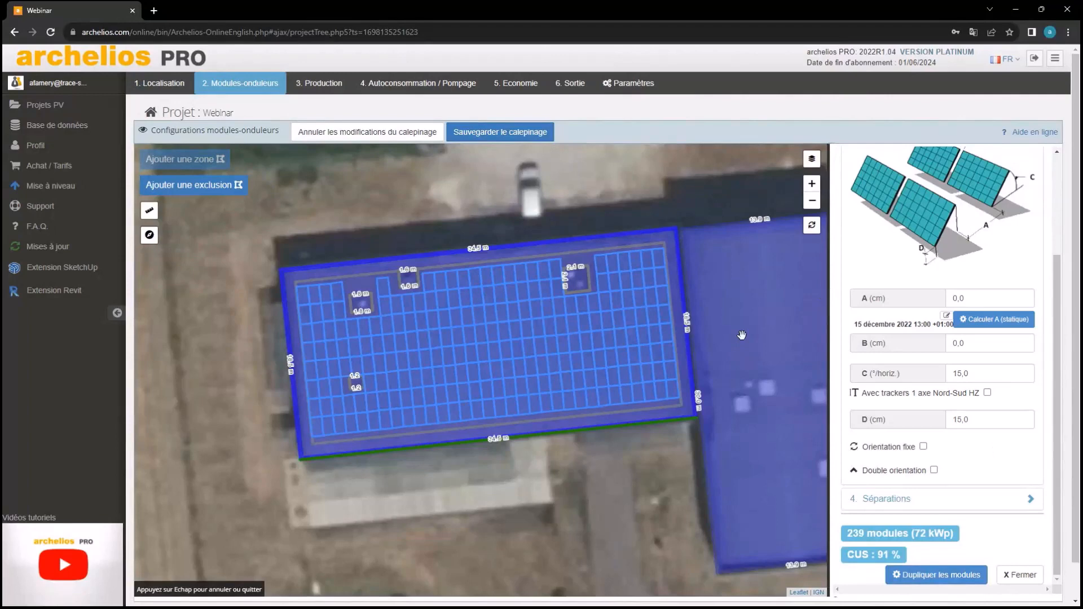
Give the tables a fixed orientation of -94°, correcting an initial -95° entry
click(923, 447)
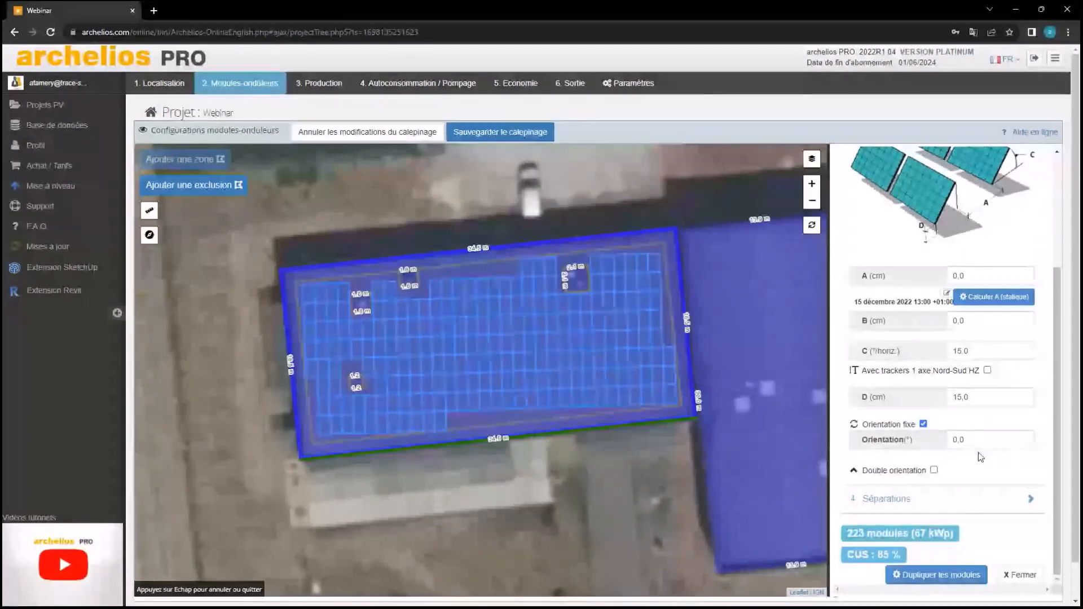
click(982, 447)
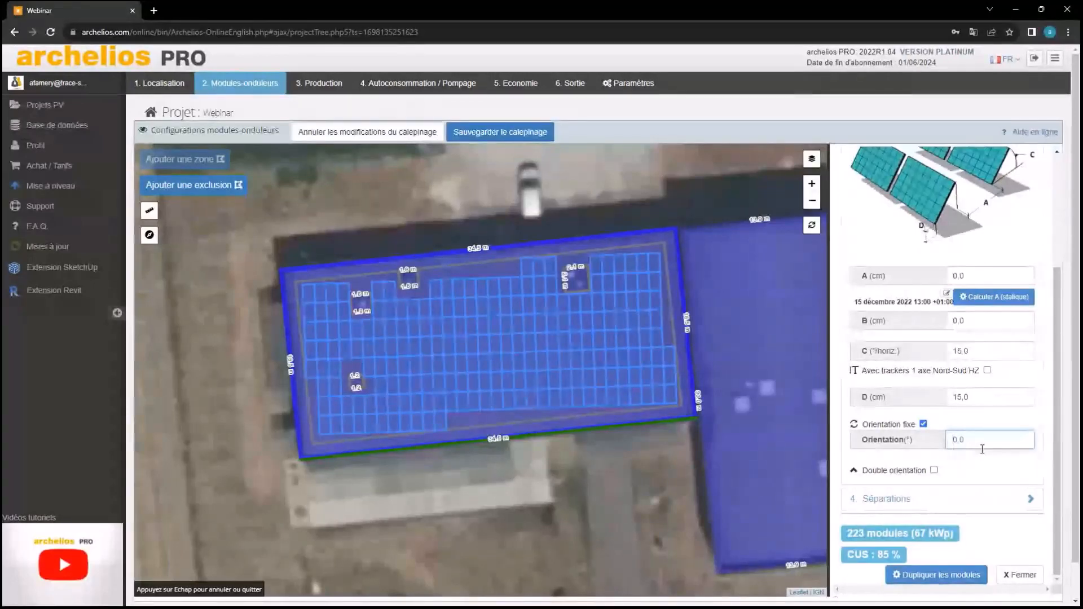
text(-95)
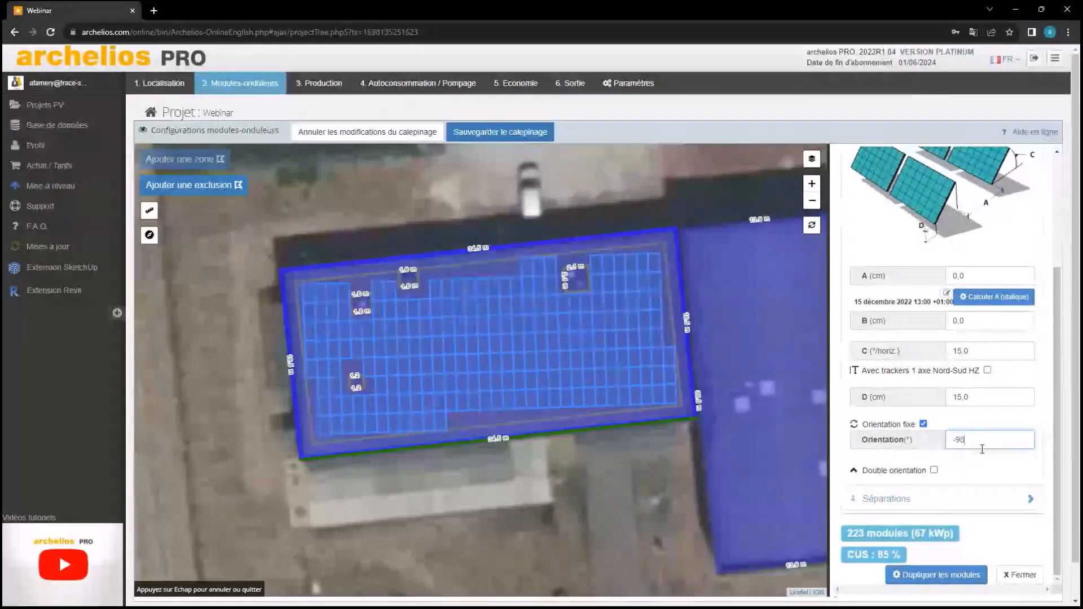
click(992, 417)
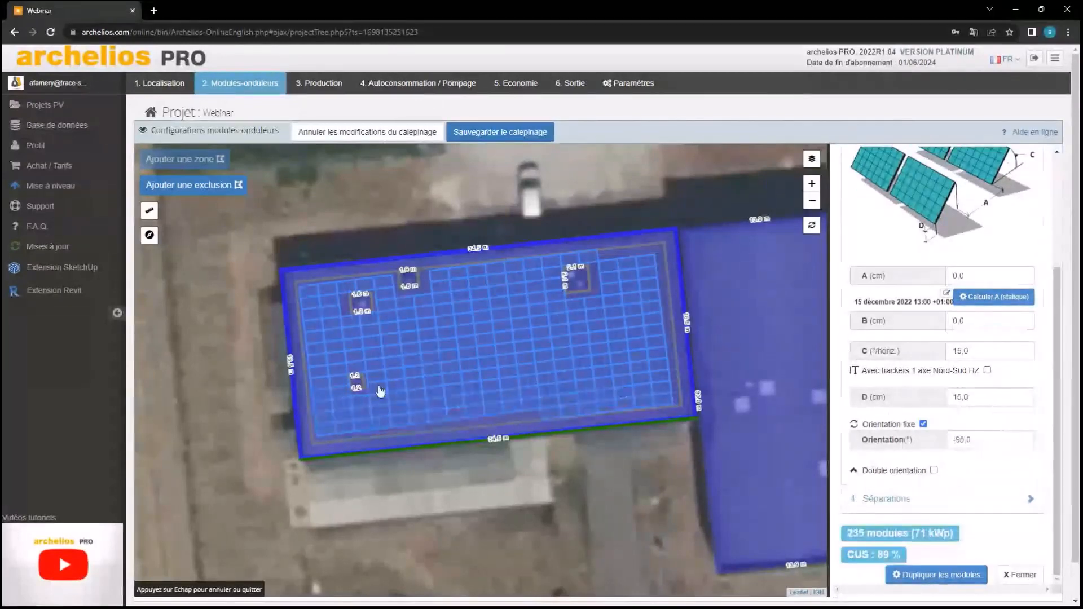
click(981, 439)
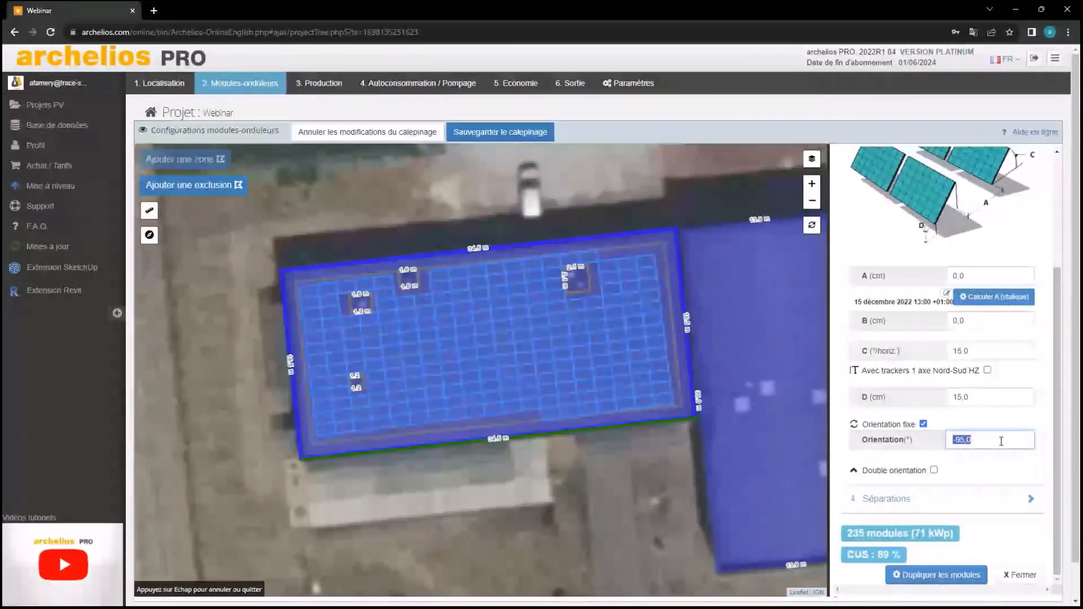
text(-94)
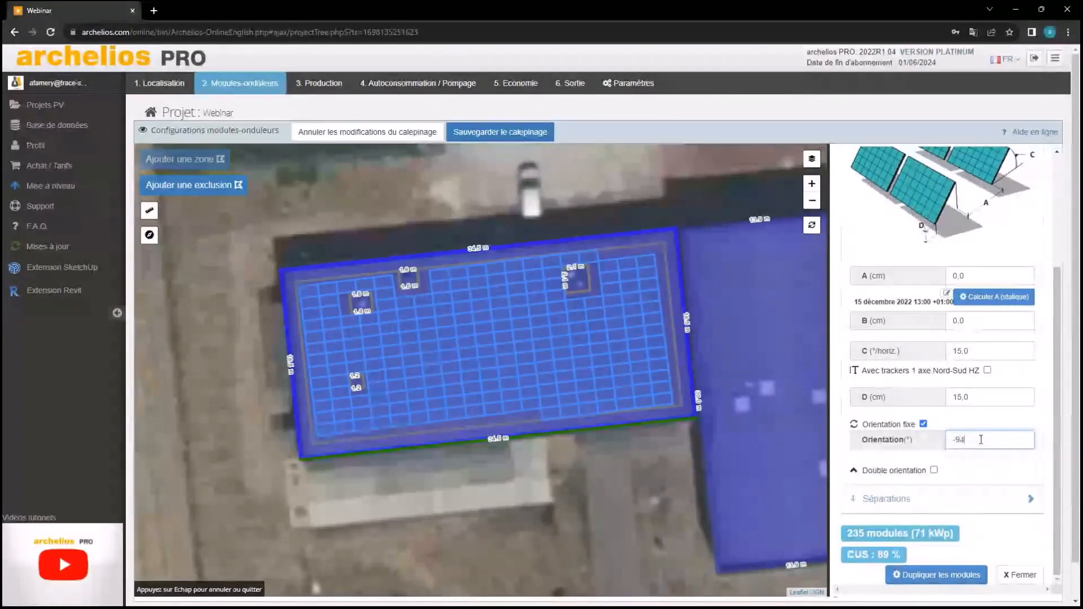
click(981, 429)
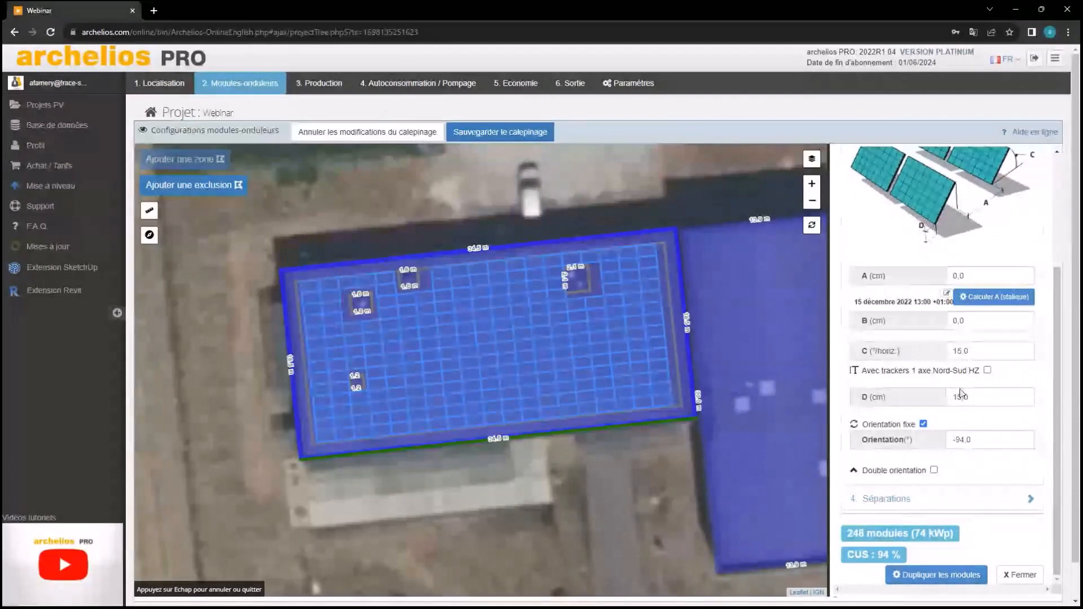
scroll(959, 426, down, 1)
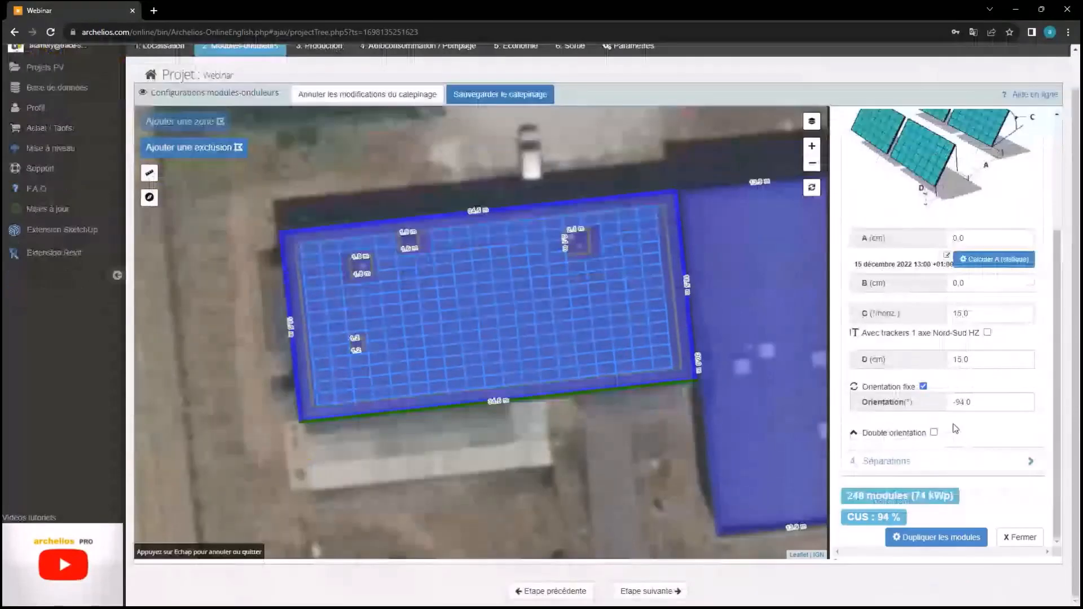
Try Double orientation, then uncheck it to keep the single-orientation 248-module layout
click(933, 432)
click(989, 447)
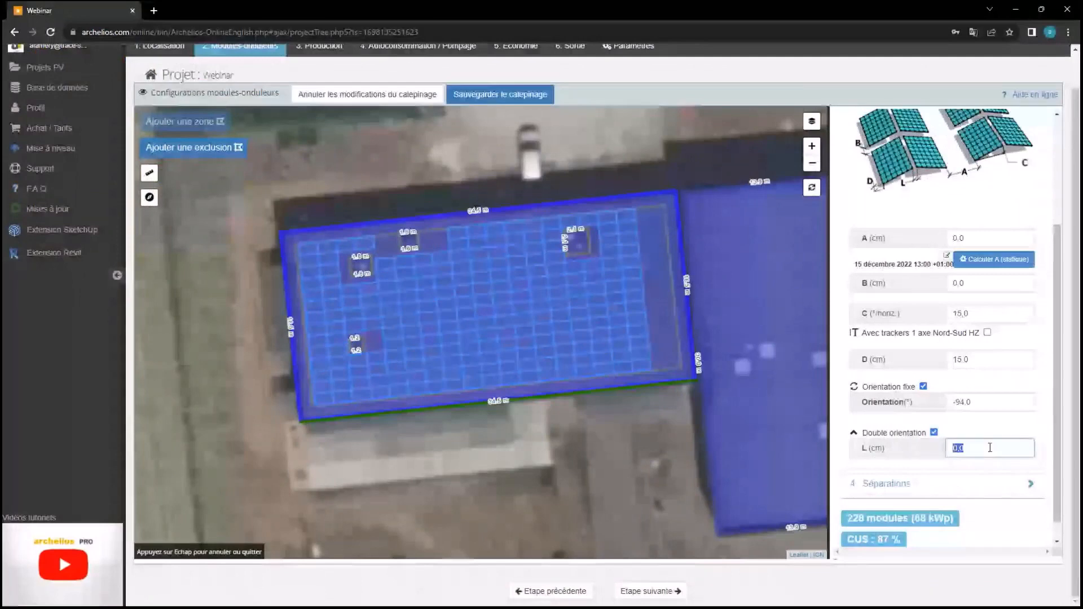
click(989, 448)
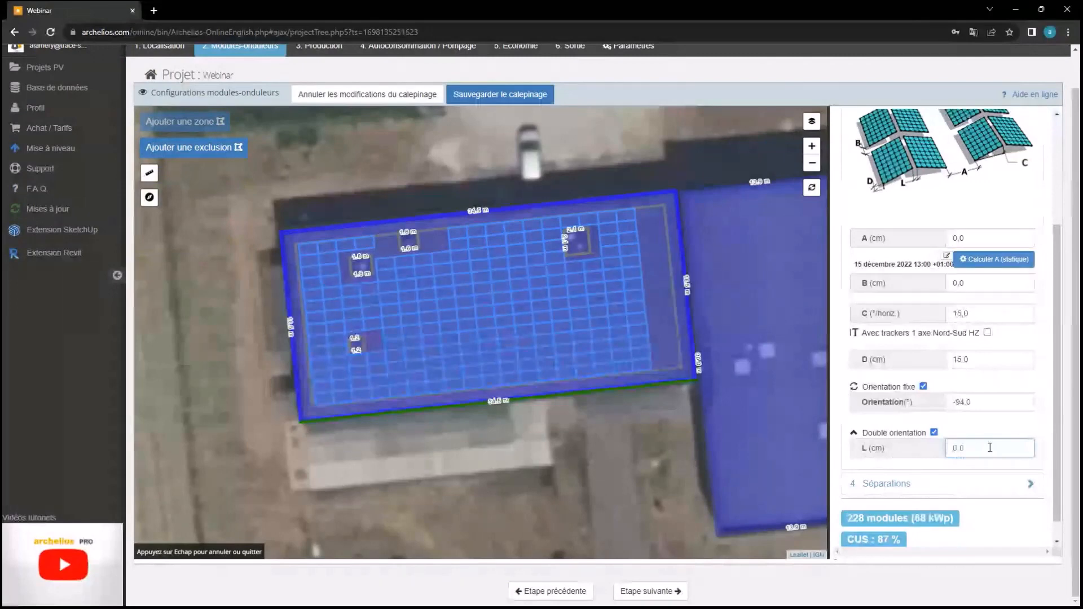
click(933, 432)
Close the layout settings and the Toiture 1 zone to show the 3D roof view
click(1006, 537)
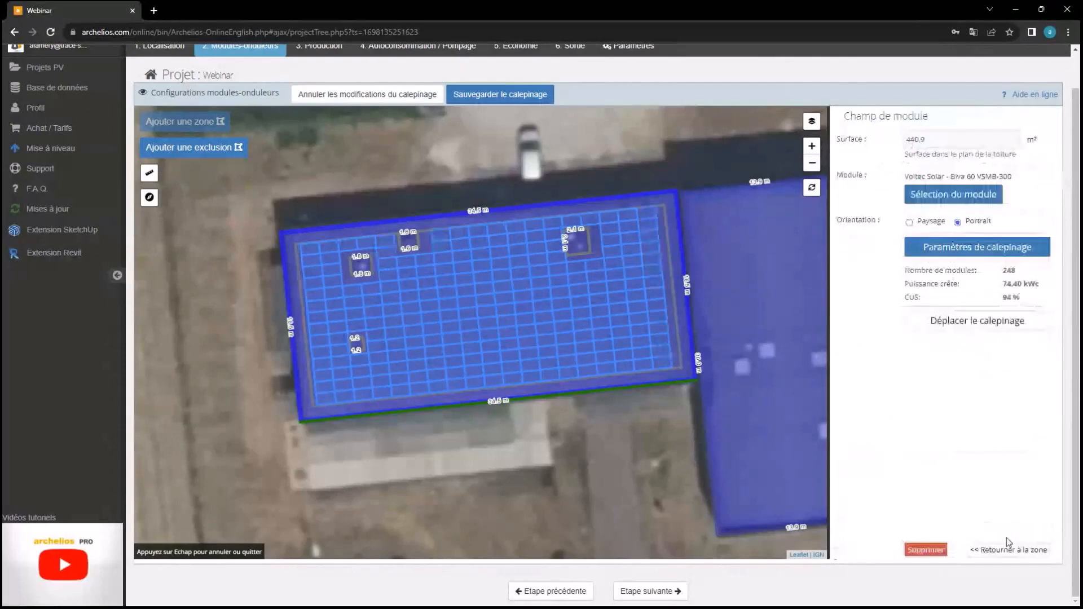
click(1008, 546)
click(594, 438)
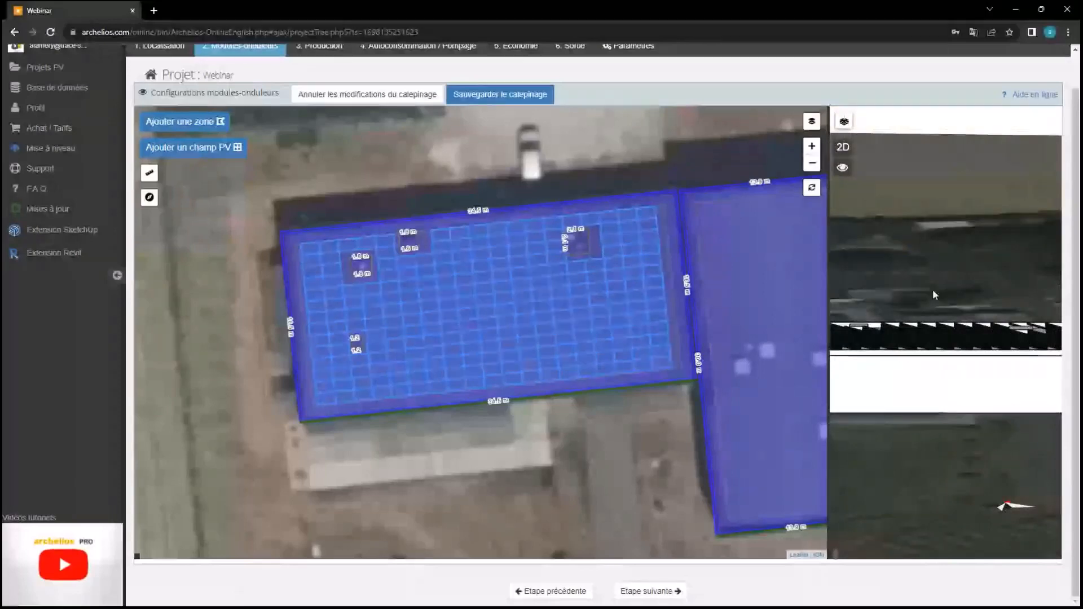
Enable Double orientation on Toiture 1's tables with a 5 cm L gap
drag(933, 290, 926, 377)
click(666, 316)
click(976, 411)
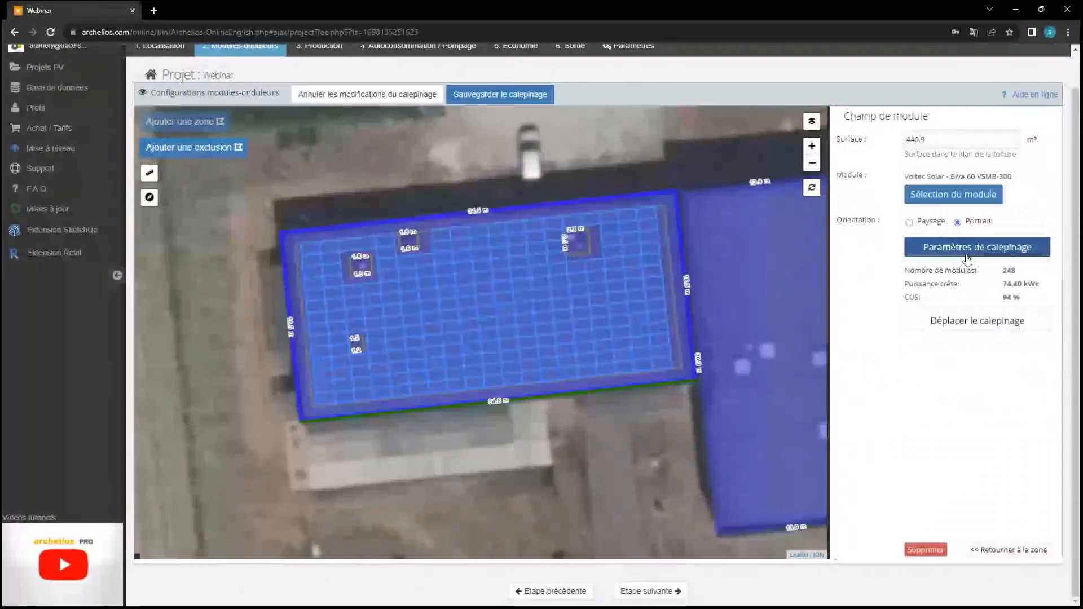
click(965, 256)
click(966, 273)
scroll(966, 273, down, 3)
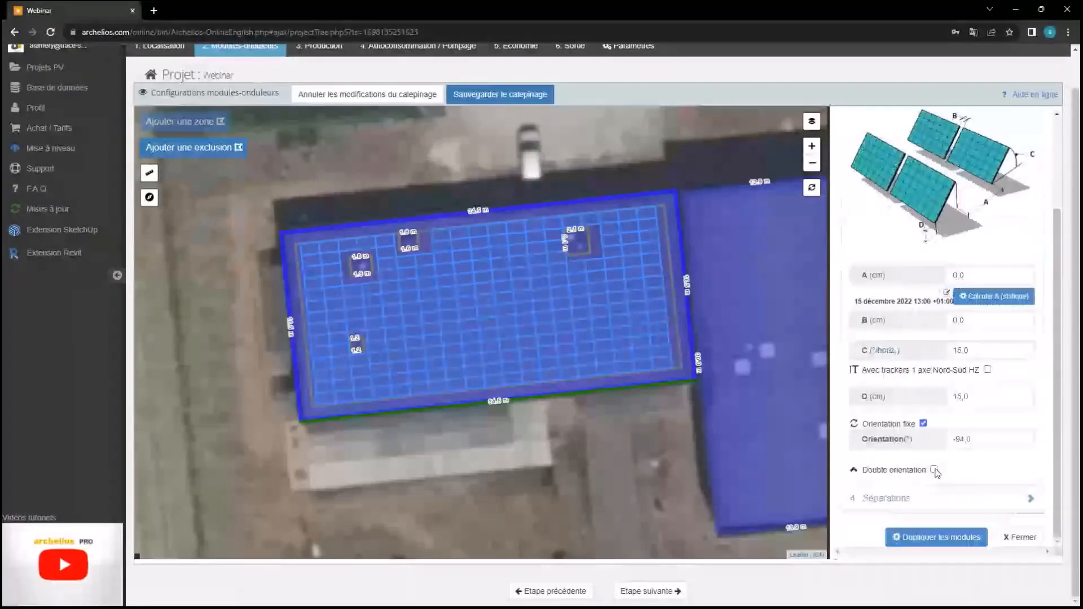
click(933, 470)
double_click(974, 488)
text(5)
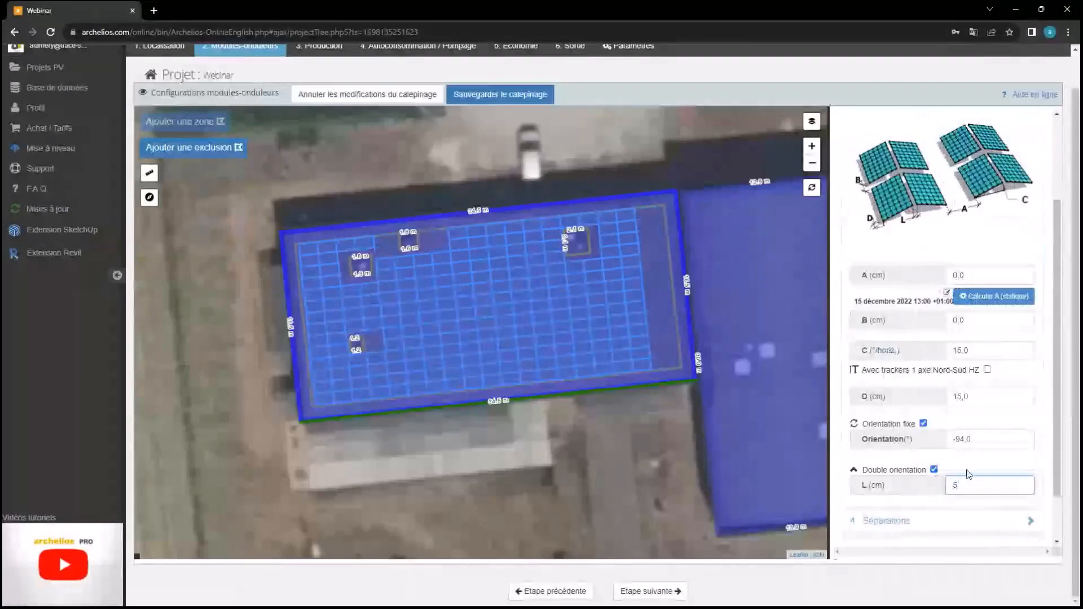
click(968, 471)
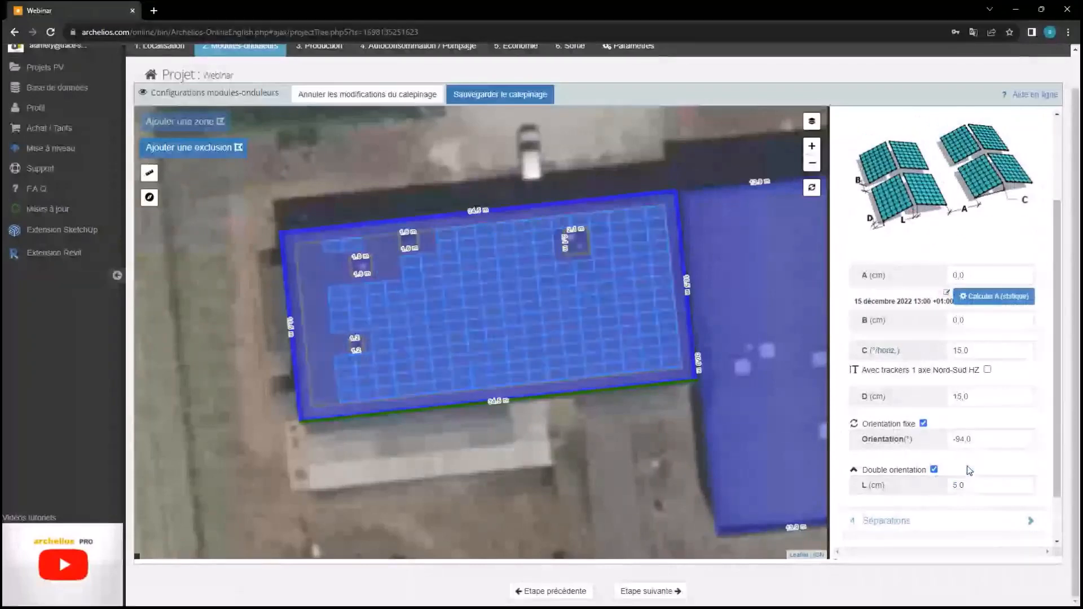
Close the layout settings and zone, showing the 224-module layout in 3D
scroll(957, 464, down, 1)
click(1007, 551)
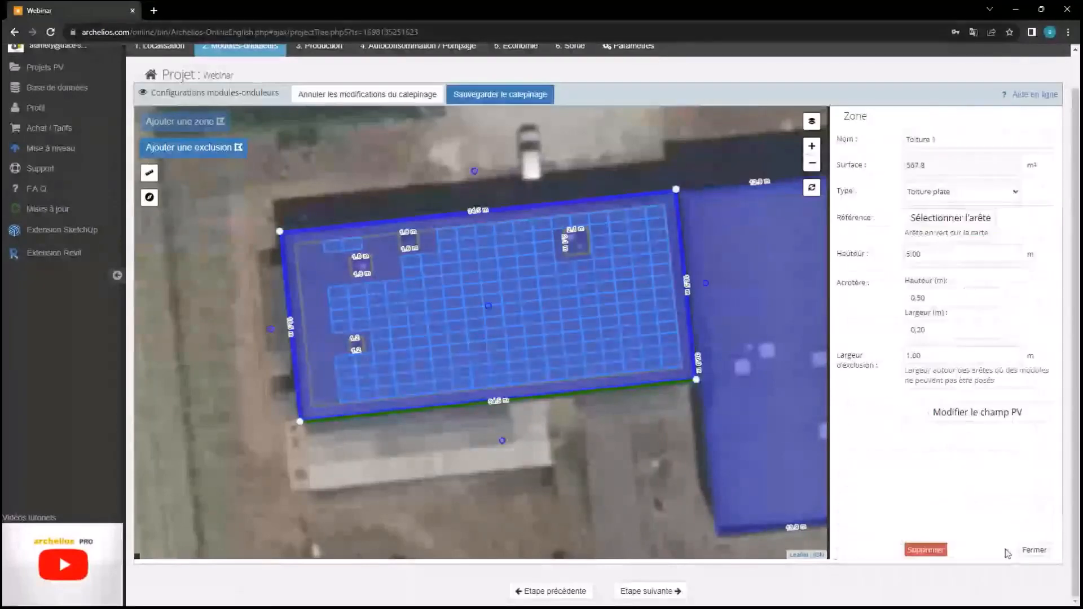
click(631, 329)
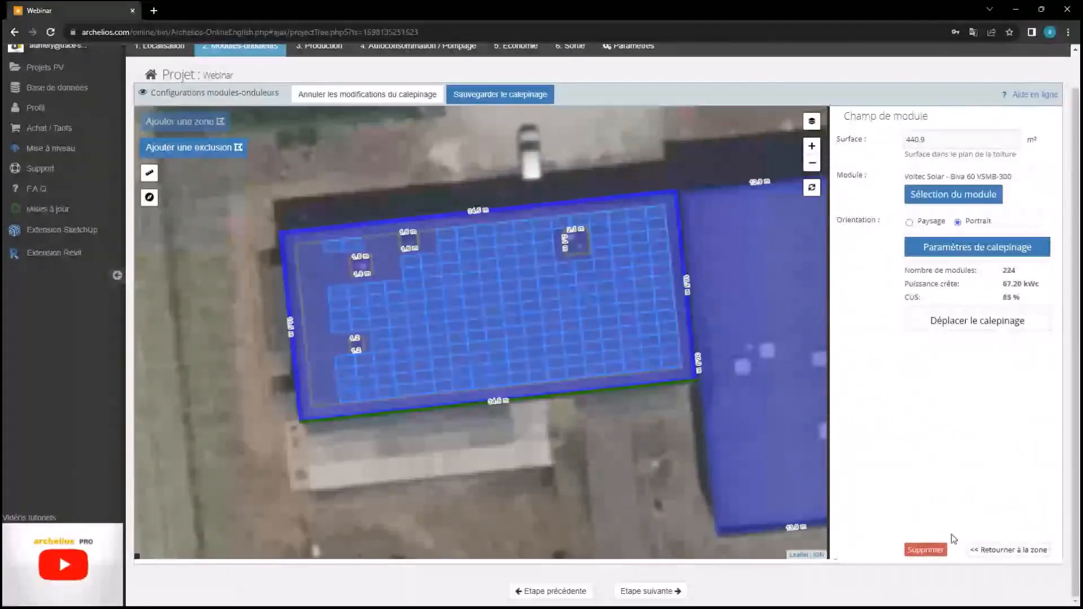
click(1008, 549)
click(1034, 549)
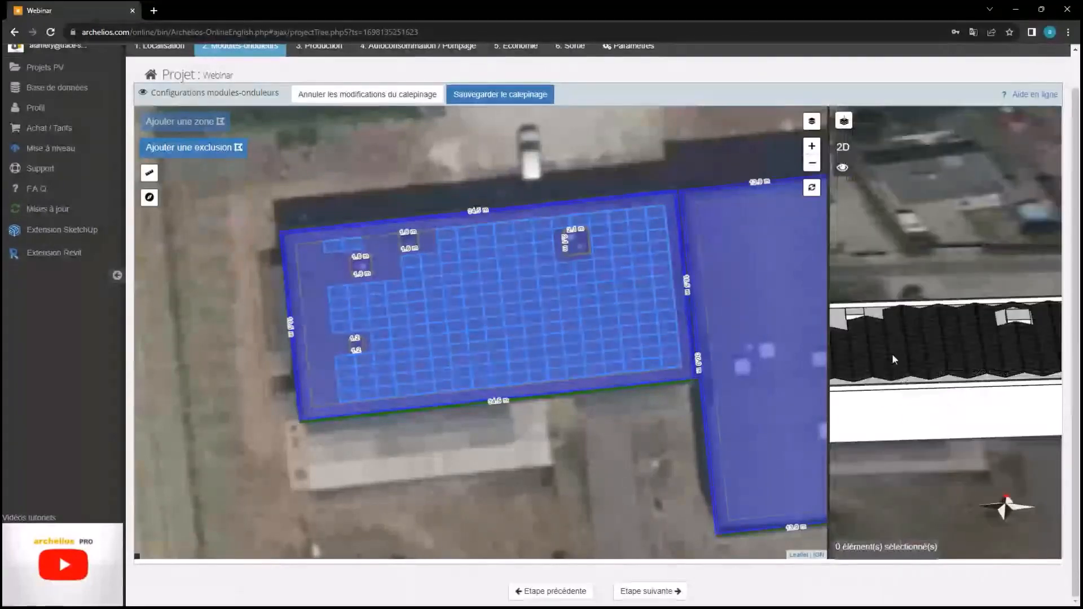
drag(891, 353, 970, 378)
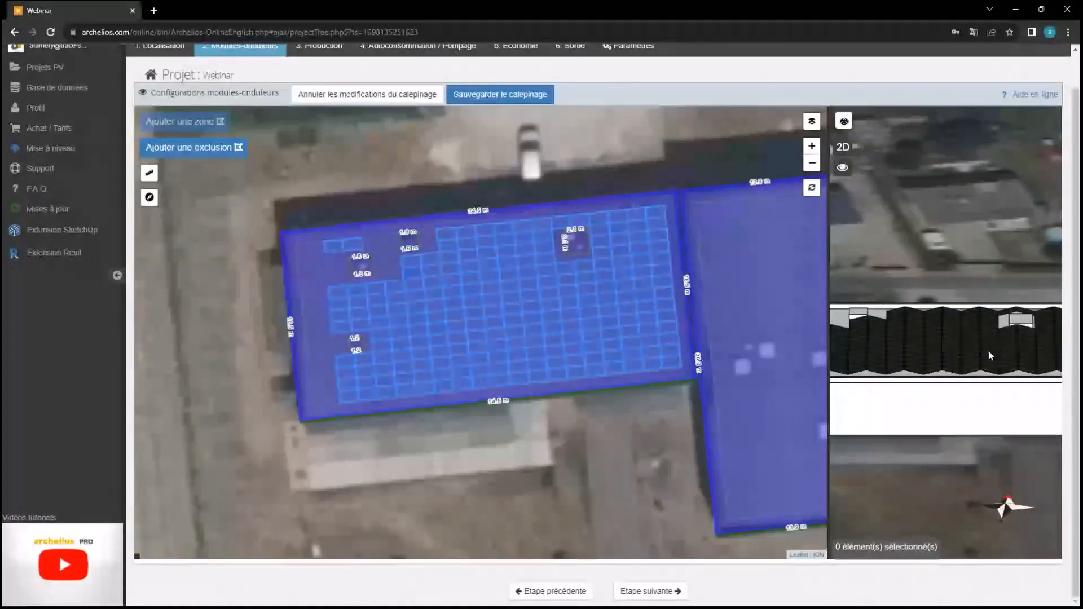
drag(984, 369, 991, 408)
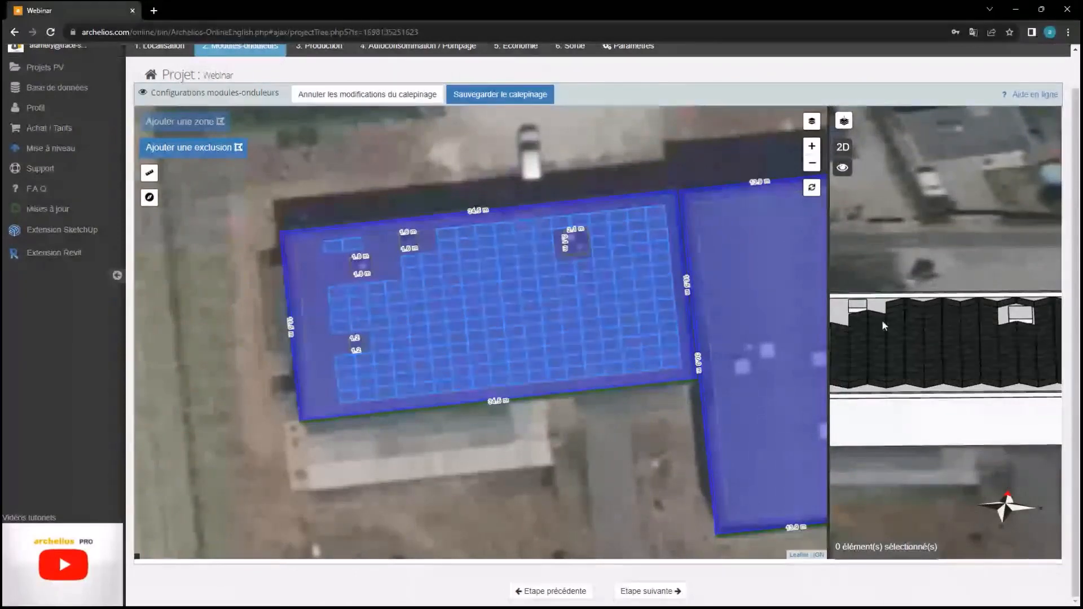
Turn on Ajouter des séparations in Toiture 1's layout settings
click(586, 286)
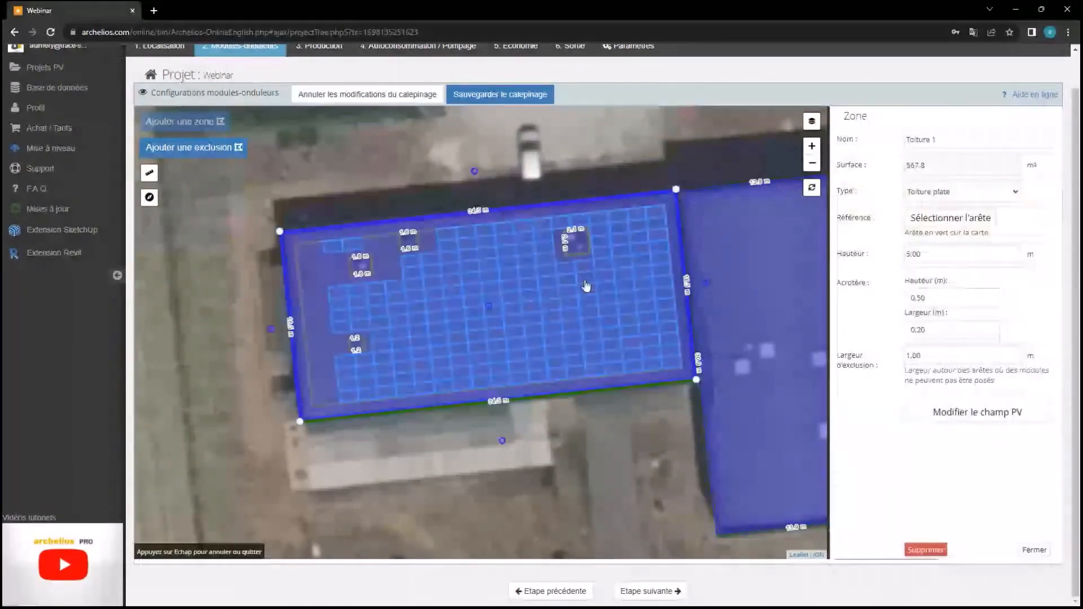
click(982, 412)
click(974, 248)
click(887, 287)
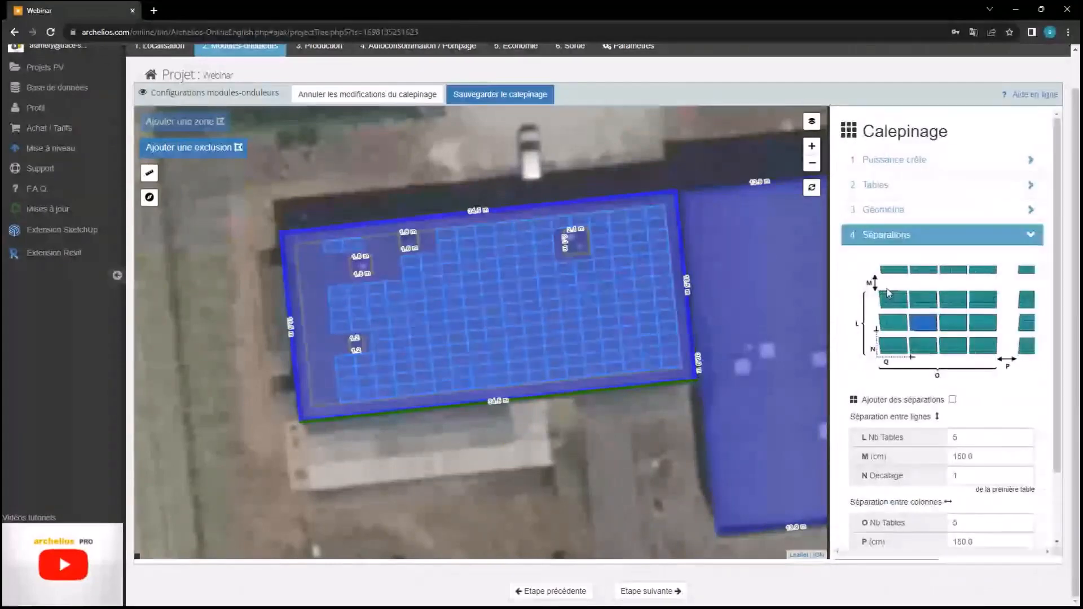
scroll(887, 289, down, 2)
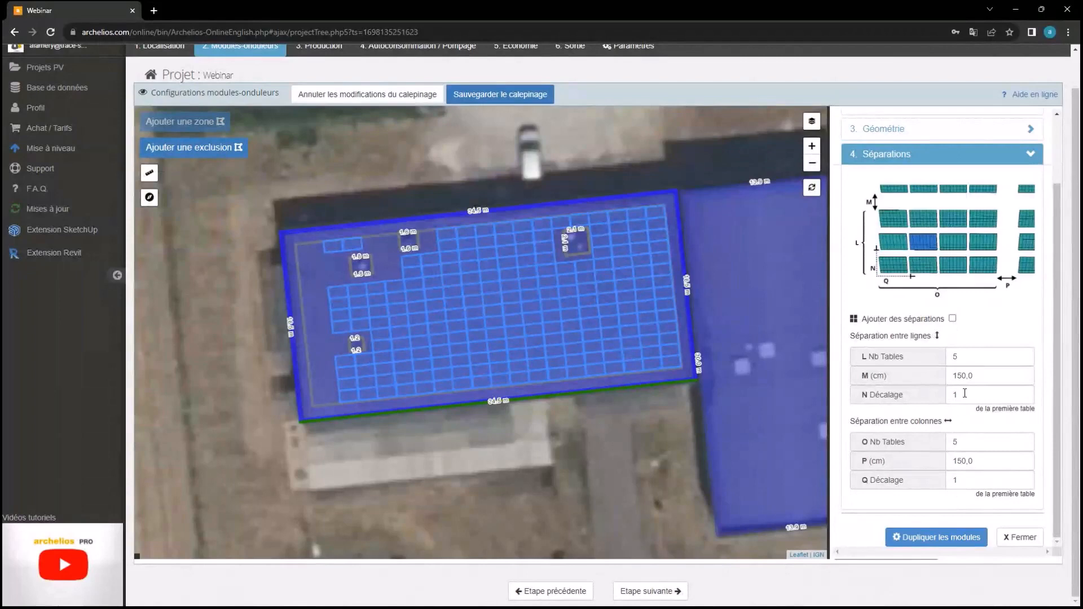
click(953, 320)
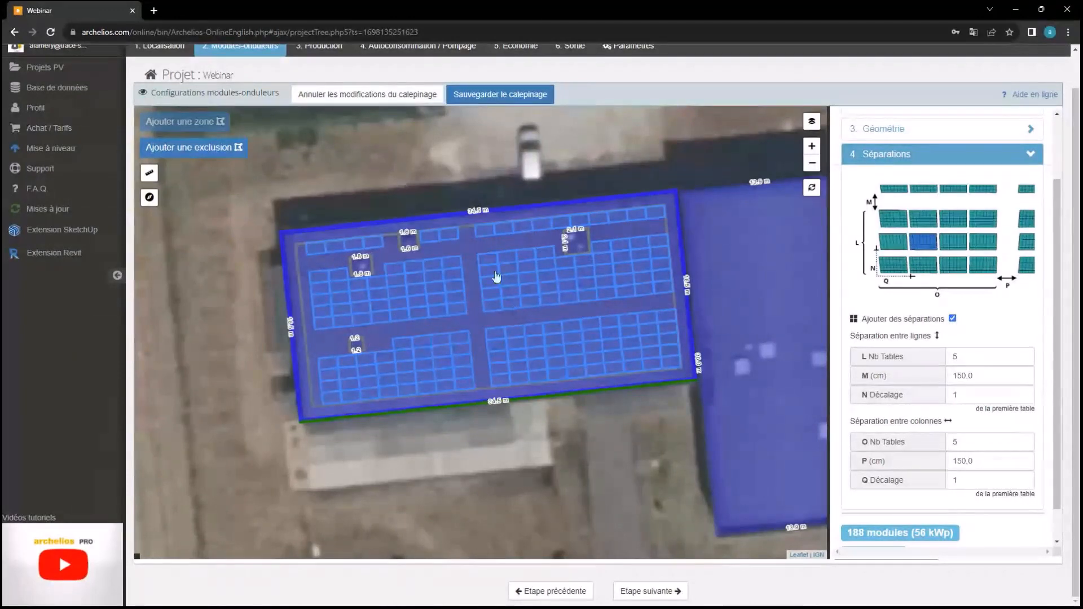
Set separations to L Nb Tables 1 and a 200 cm P column gap
double_click(990, 355)
text(1)
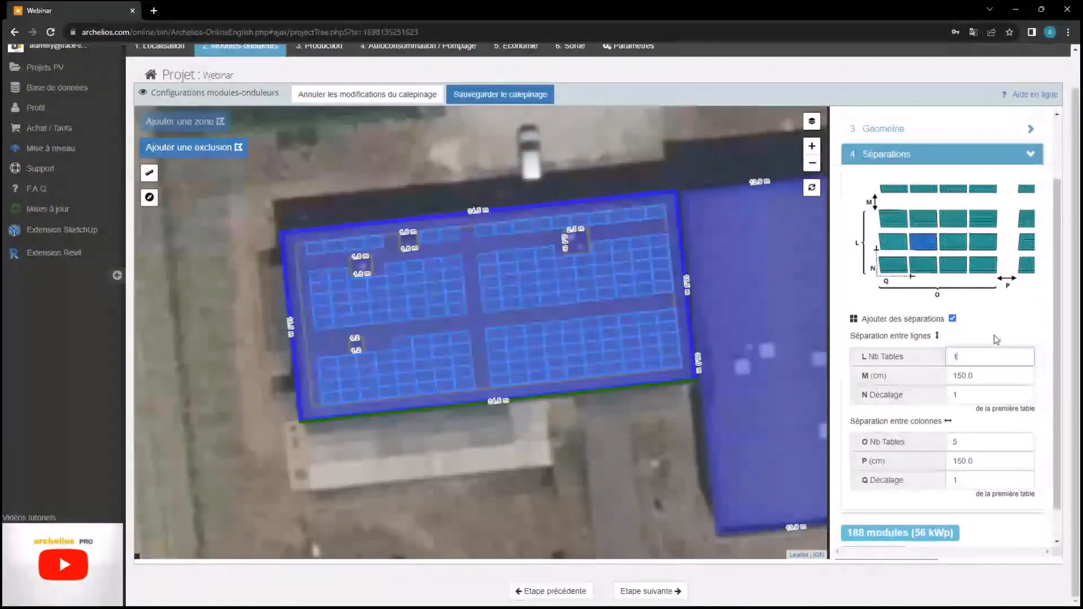
click(981, 337)
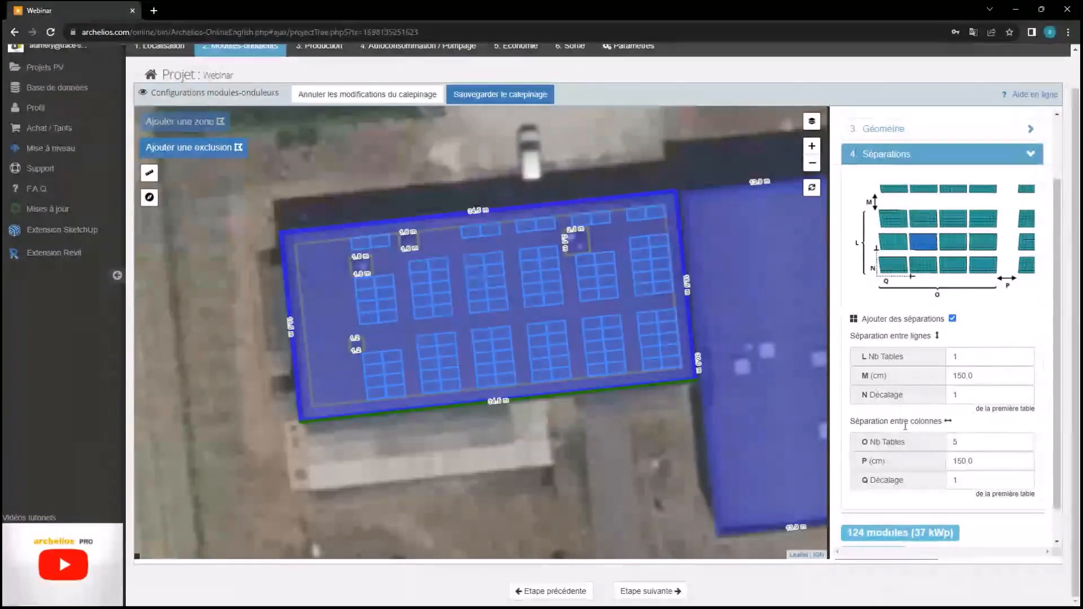
double_click(987, 458)
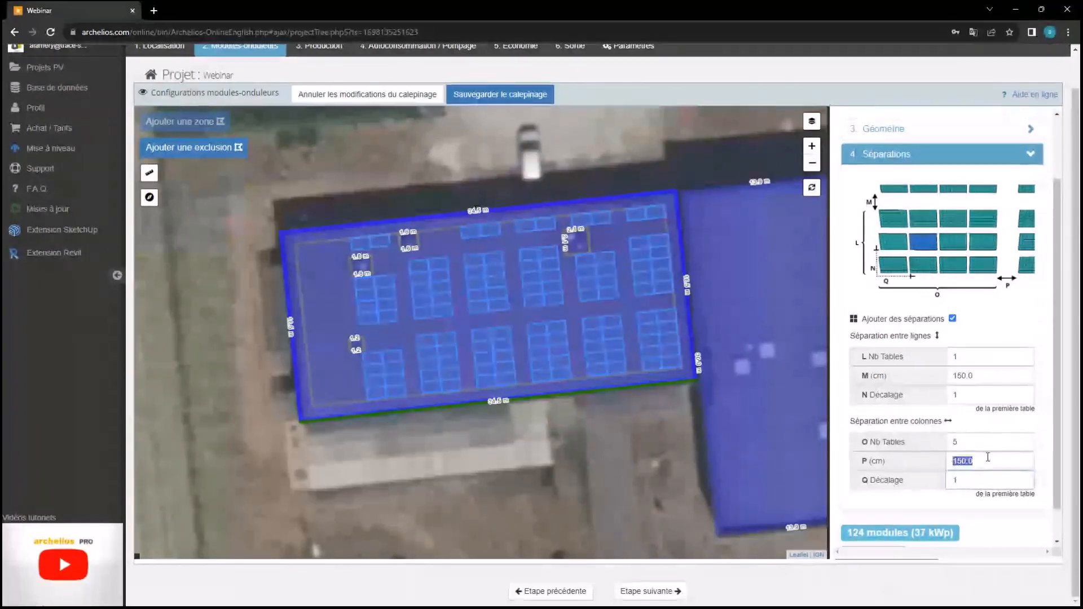
key(BackSpace)
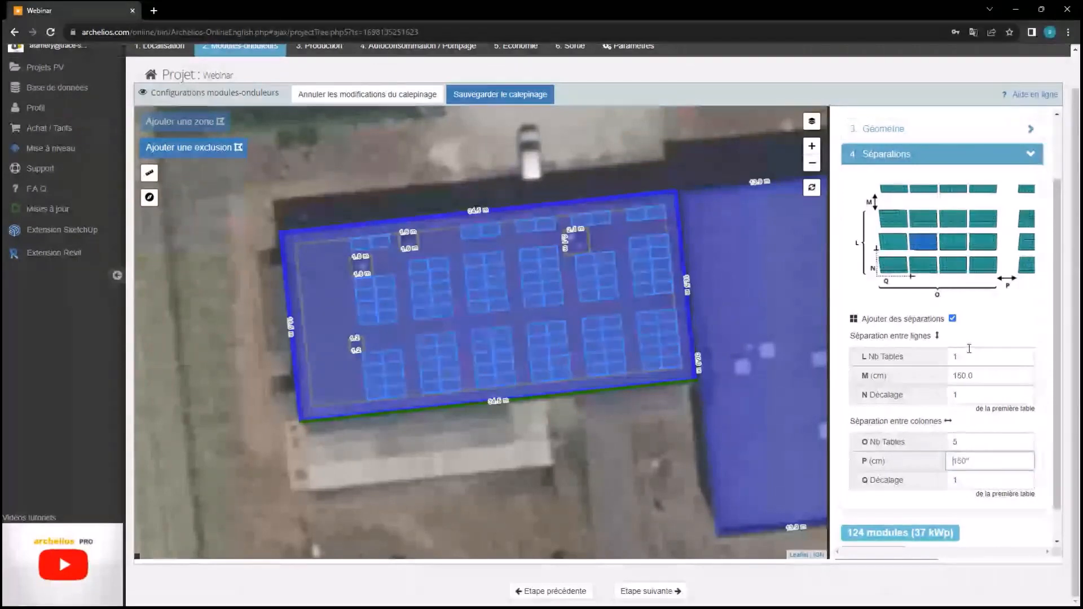
text(200)
key(Return)
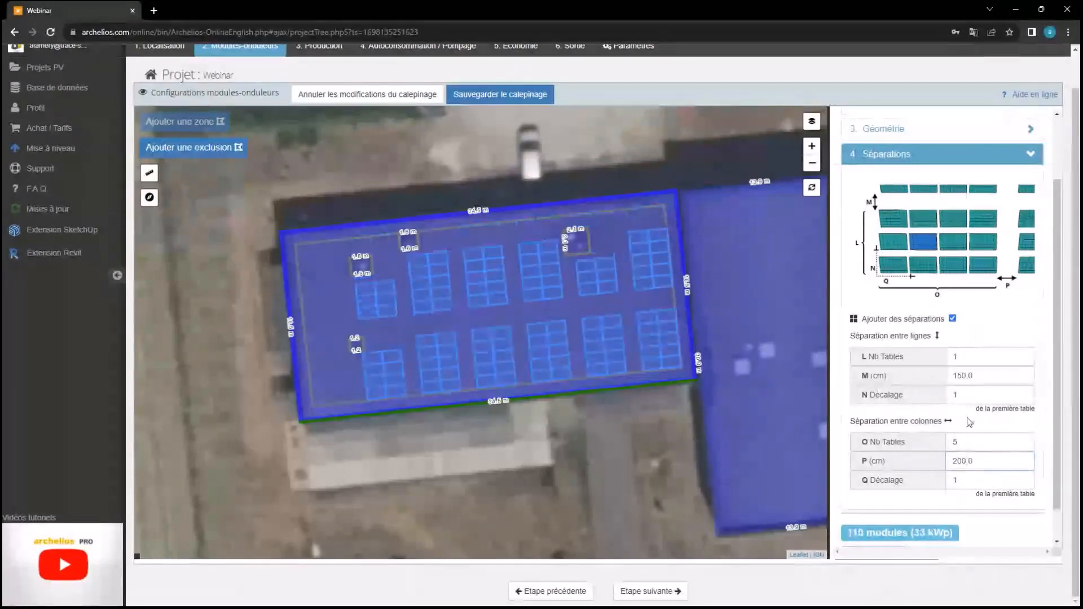
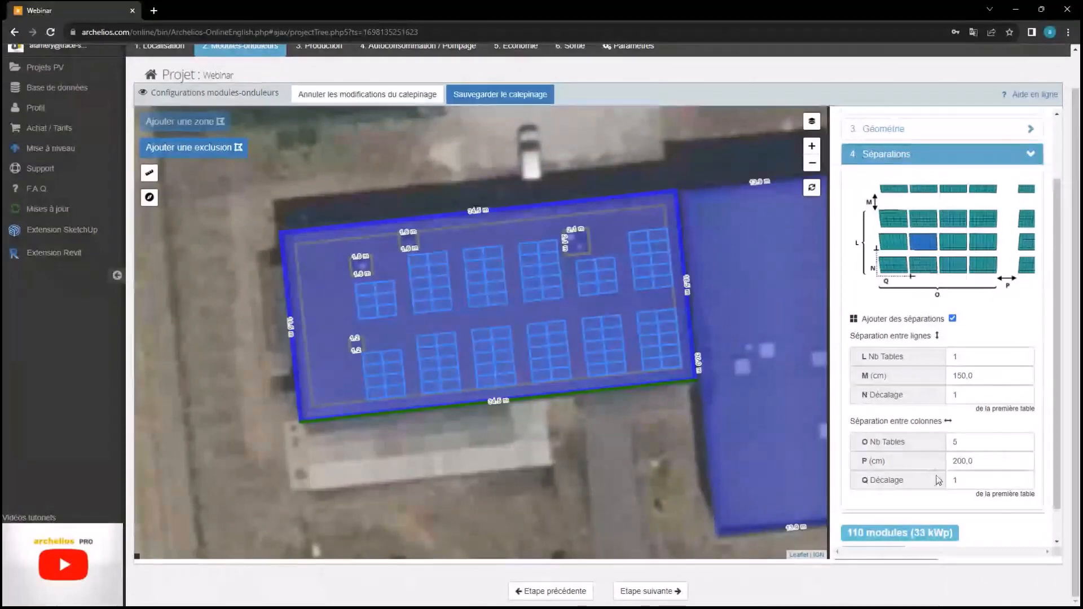
Close the separation settings and start moving the 110-module roof layout
scroll(938, 480, down, 1)
click(1019, 539)
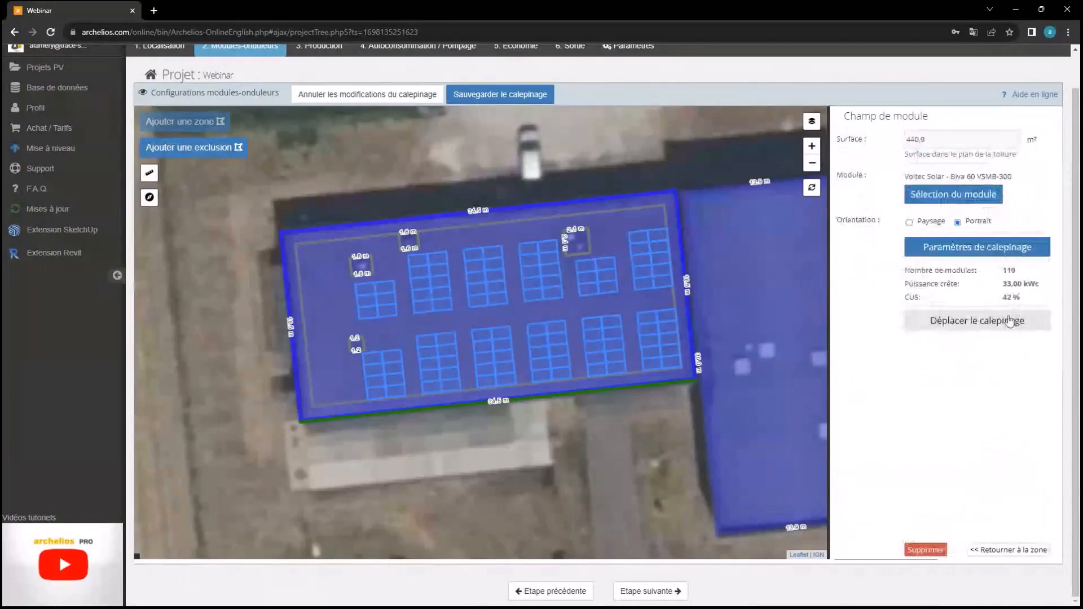
click(934, 320)
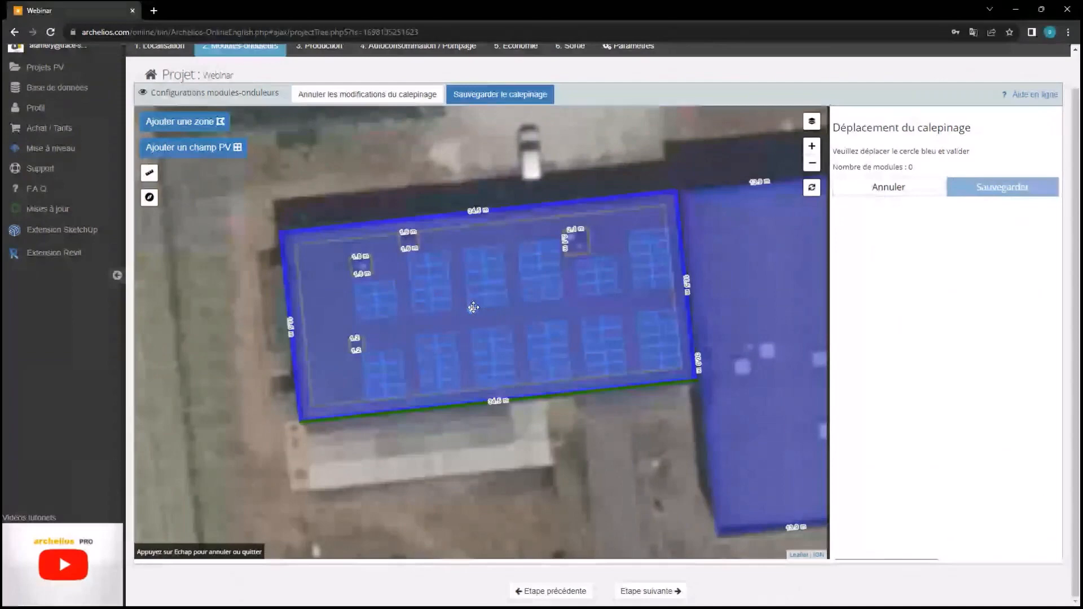
Shift the 110-module layout slightly left and up on the flat roof and save the position
mouse_move(473, 307)
mouse_down()
mouse_move(451, 315)
mouse_move(486, 313)
mouse_up()
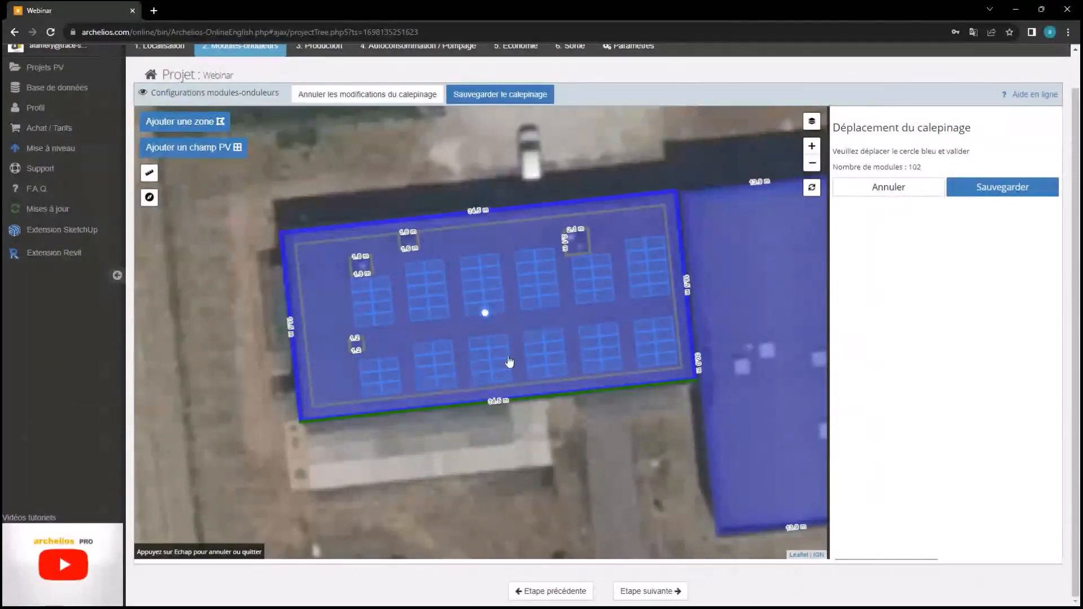
drag(483, 313, 458, 307)
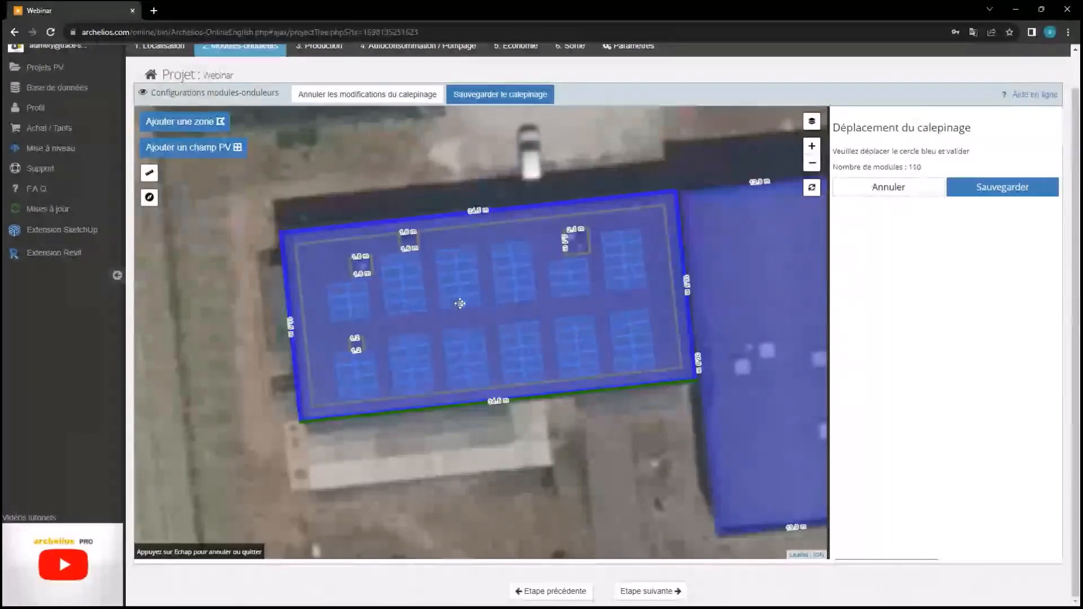
drag(460, 292, 464, 305)
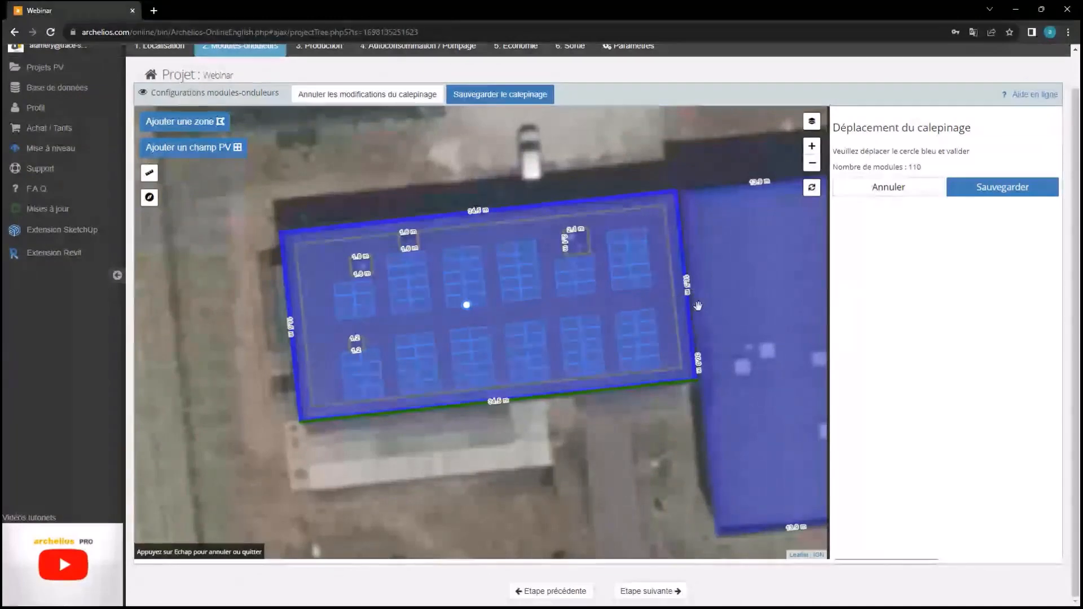
click(989, 190)
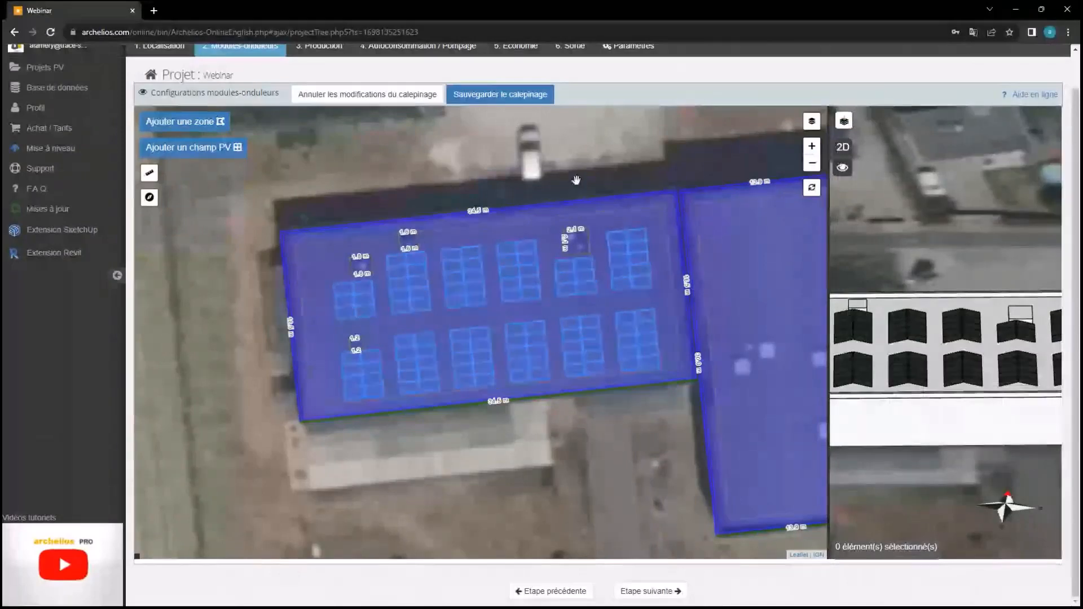
Save the module layout and orbit to an oblique 3D view of the building
scroll(575, 180, down, 1)
click(517, 106)
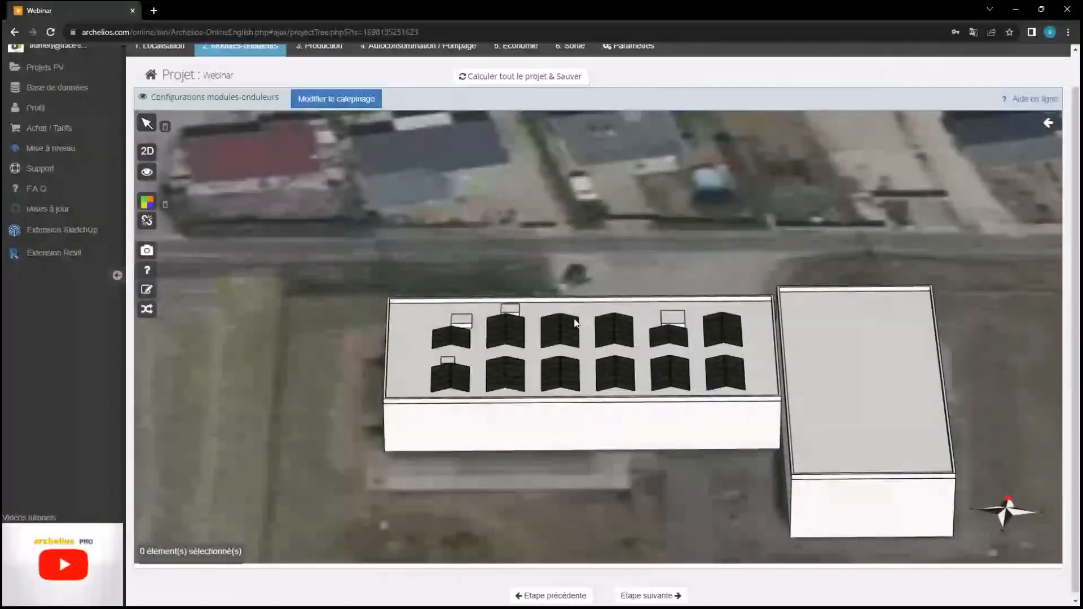
drag(576, 323, 698, 352)
right_drag(696, 353, 479, 352)
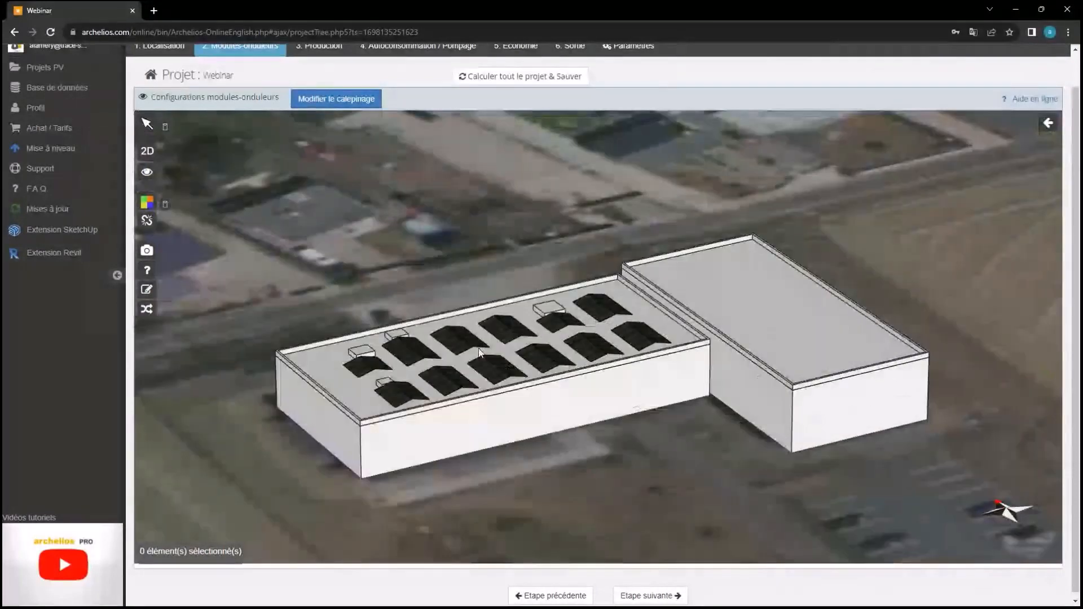
drag(479, 352, 451, 217)
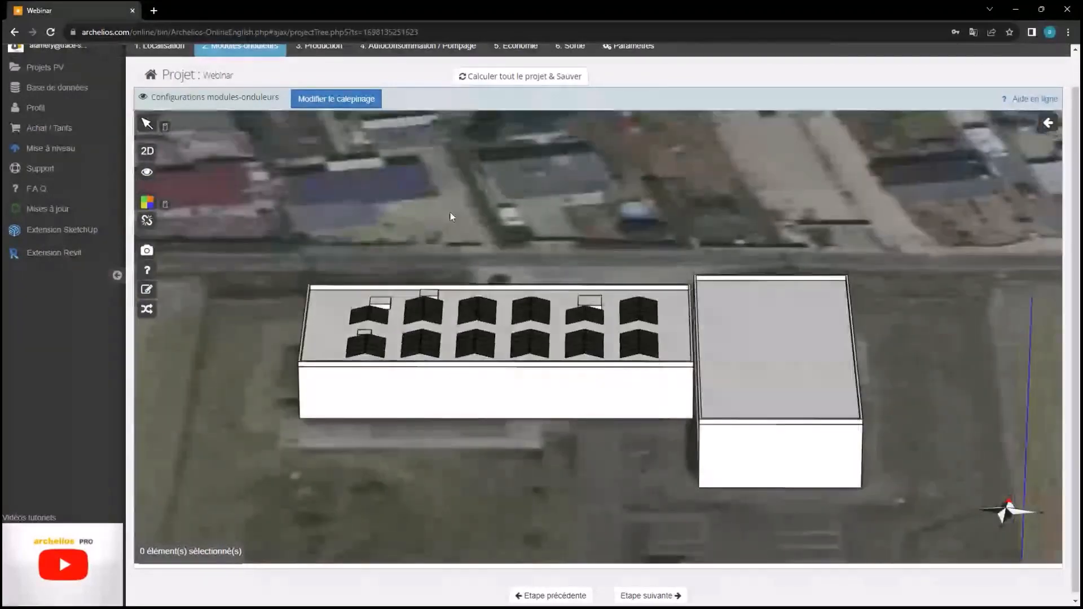
Inspect the 12 tilted rooftop module blocks from above, then return to the layout editor
scroll(456, 292, up, 2)
scroll(456, 292, up, 1)
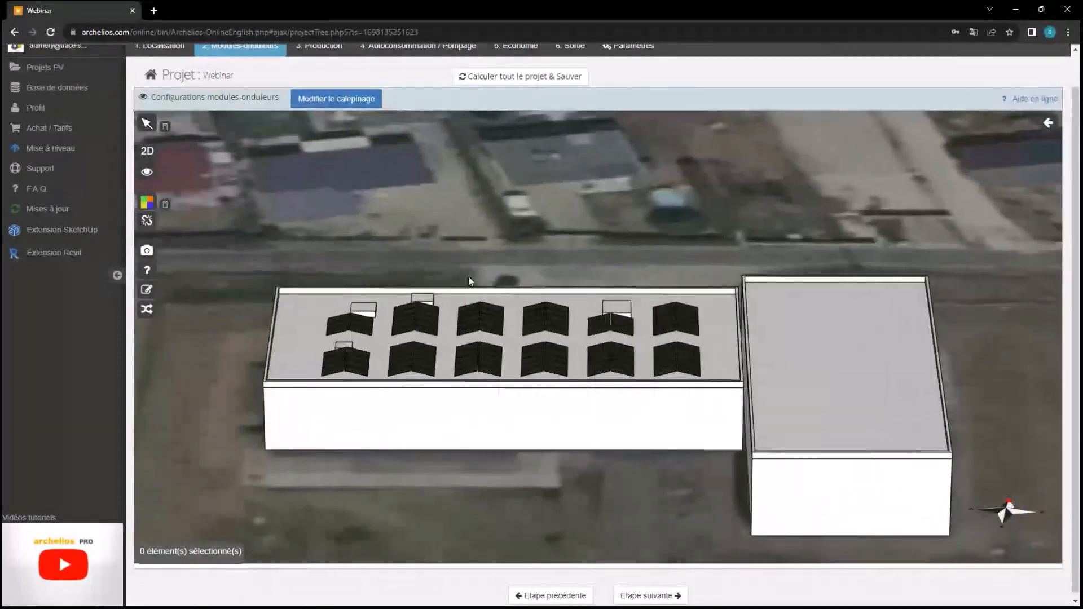
drag(468, 277, 566, 330)
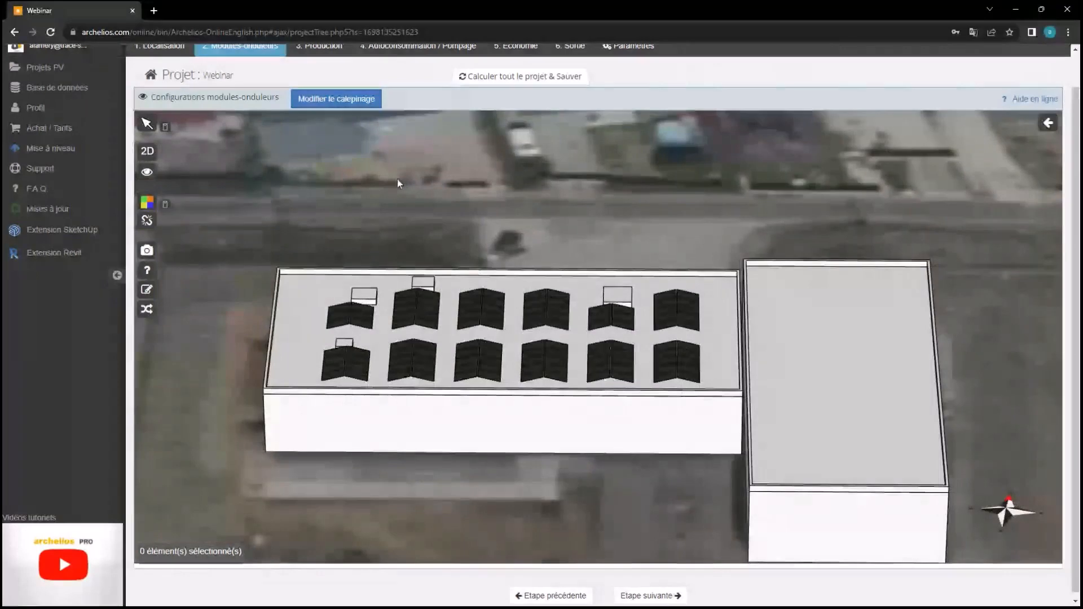
scroll(397, 179, down, 3)
right_drag(523, 374, 598, 345)
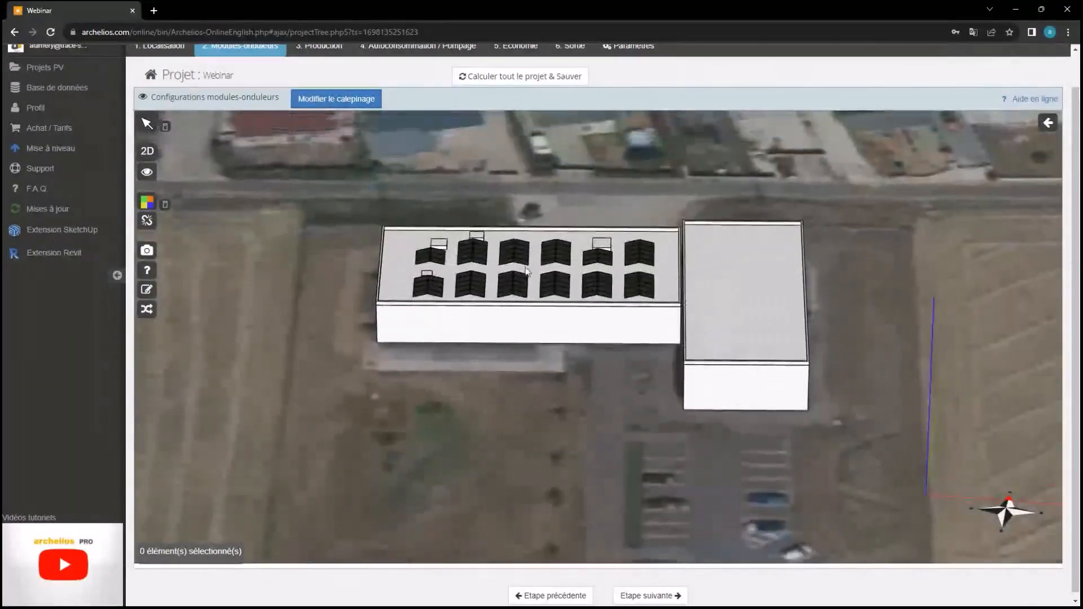
click(366, 100)
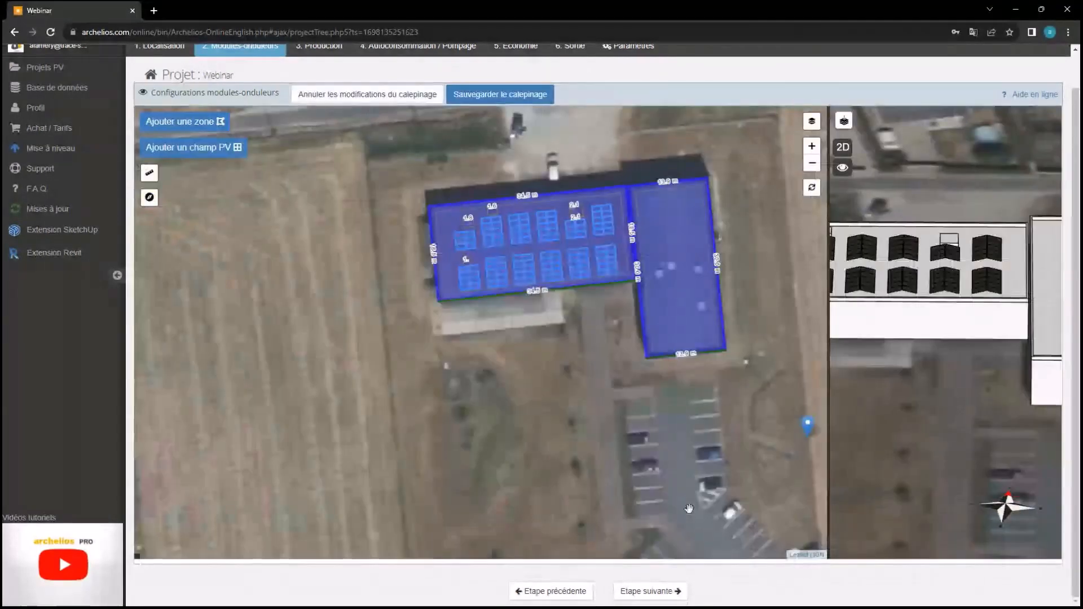
Pan the map to the car park south of the building and list the addable zone types
drag(694, 504, 644, 449)
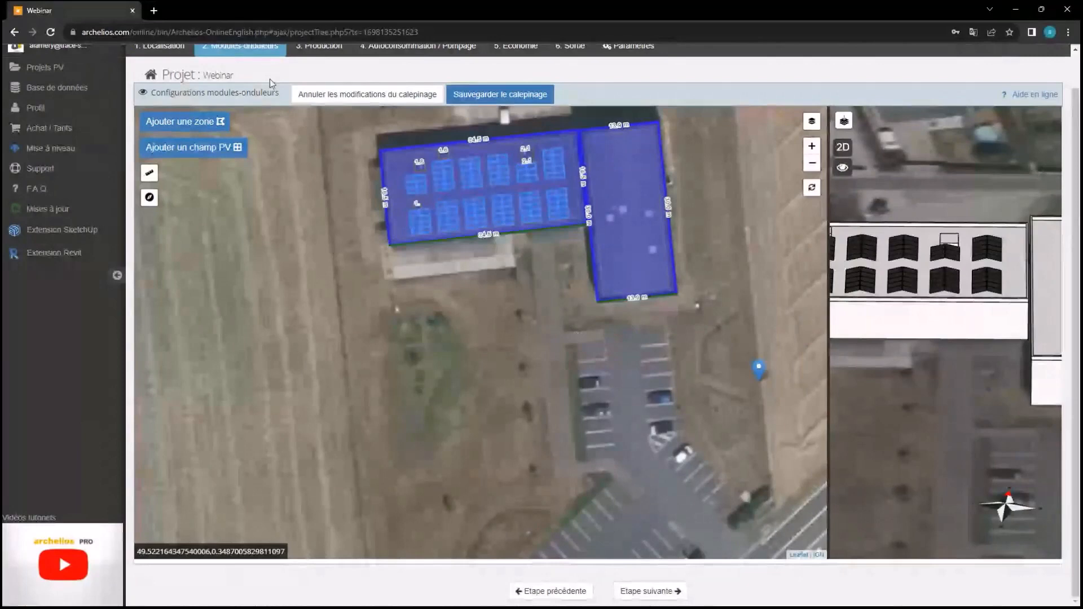
click(182, 121)
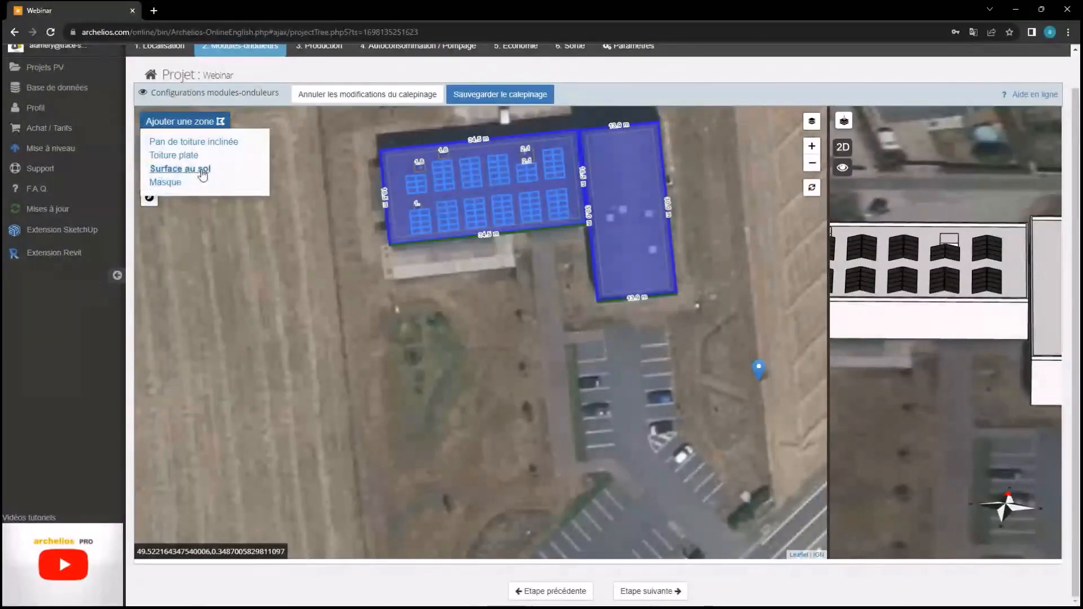
Outline a rectangular ground-surface zone with a 24.0 m side over the parking bays
click(202, 175)
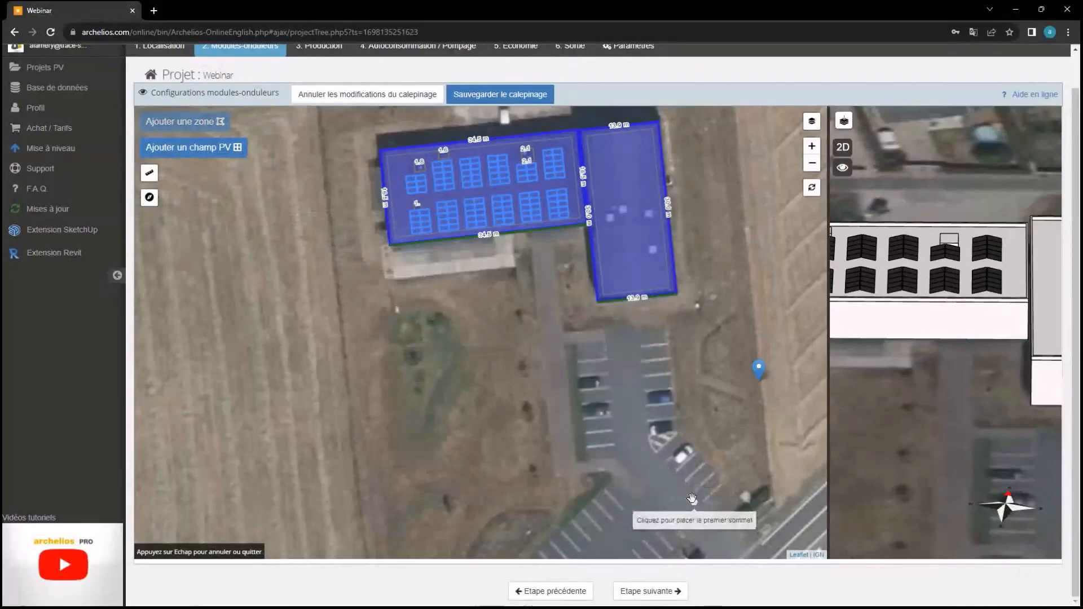
scroll(574, 344, up, 1)
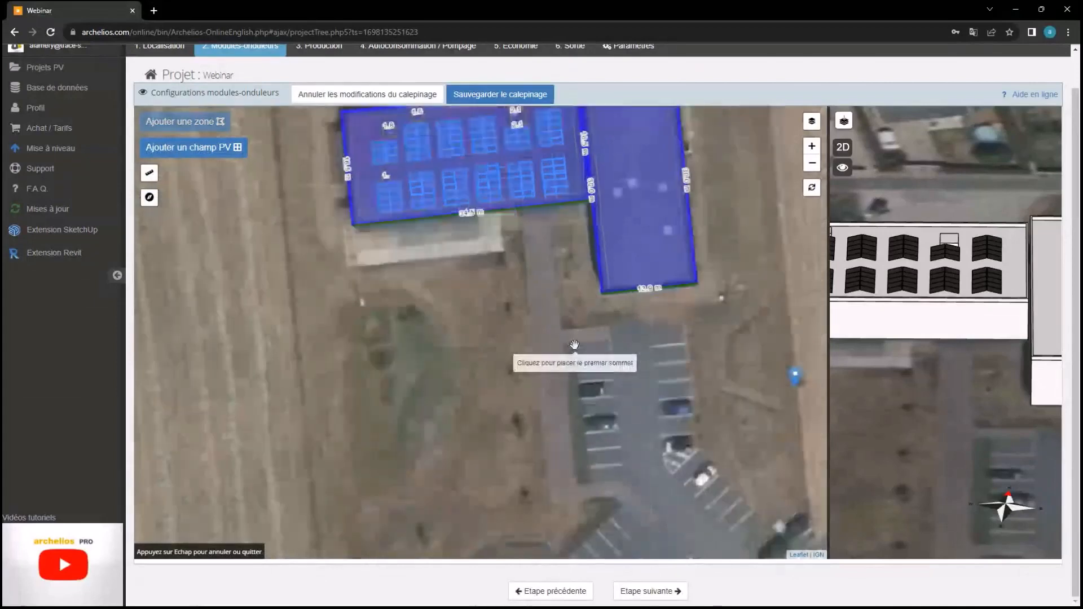
scroll(574, 344, up, 1)
click(554, 305)
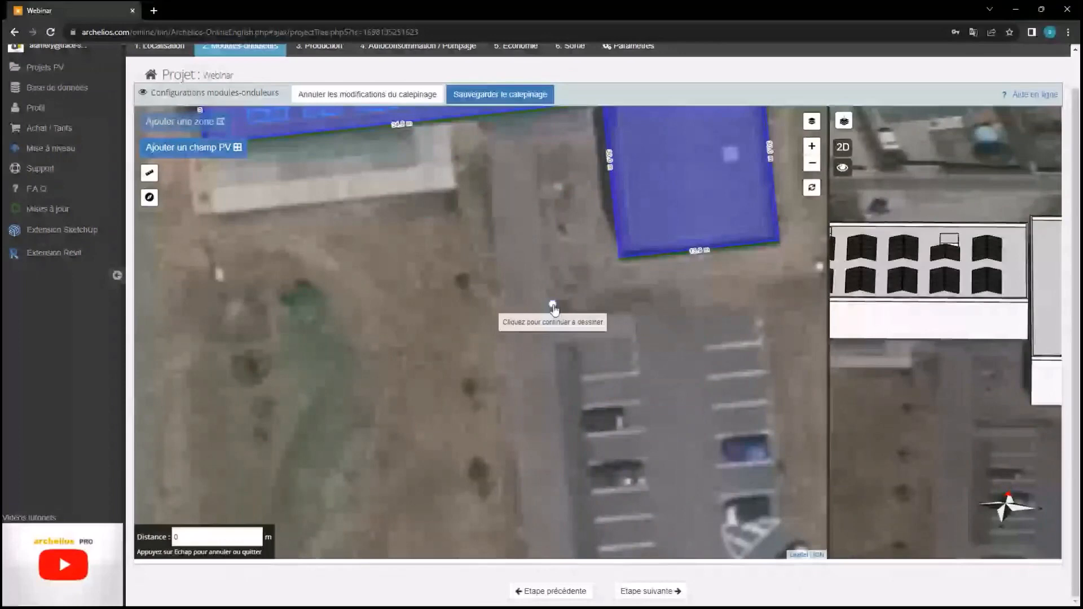
scroll(553, 305, down, 1)
click(594, 310)
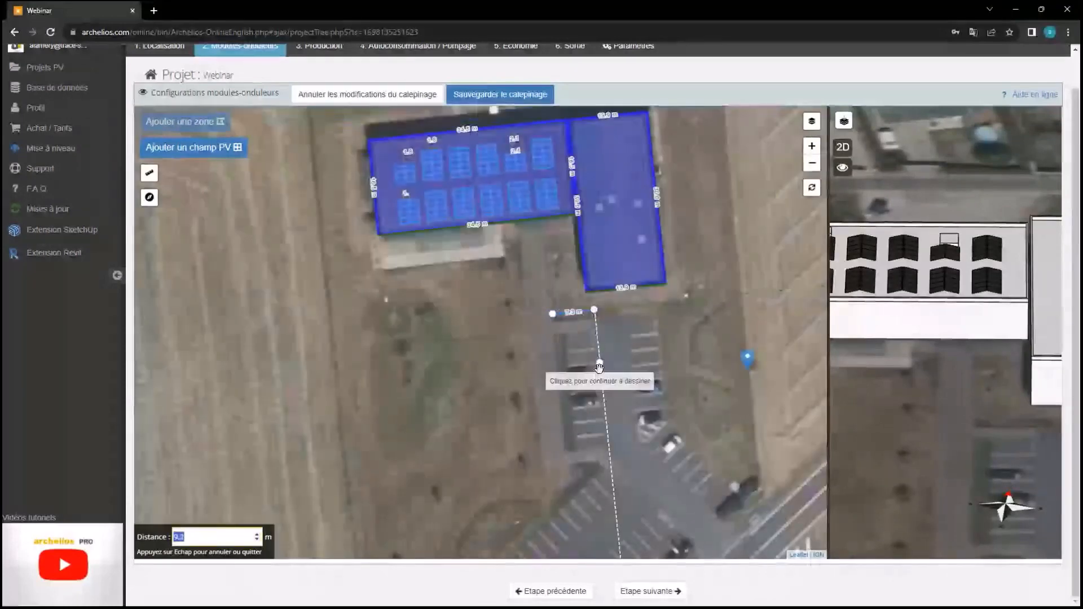
click(608, 448)
click(567, 451)
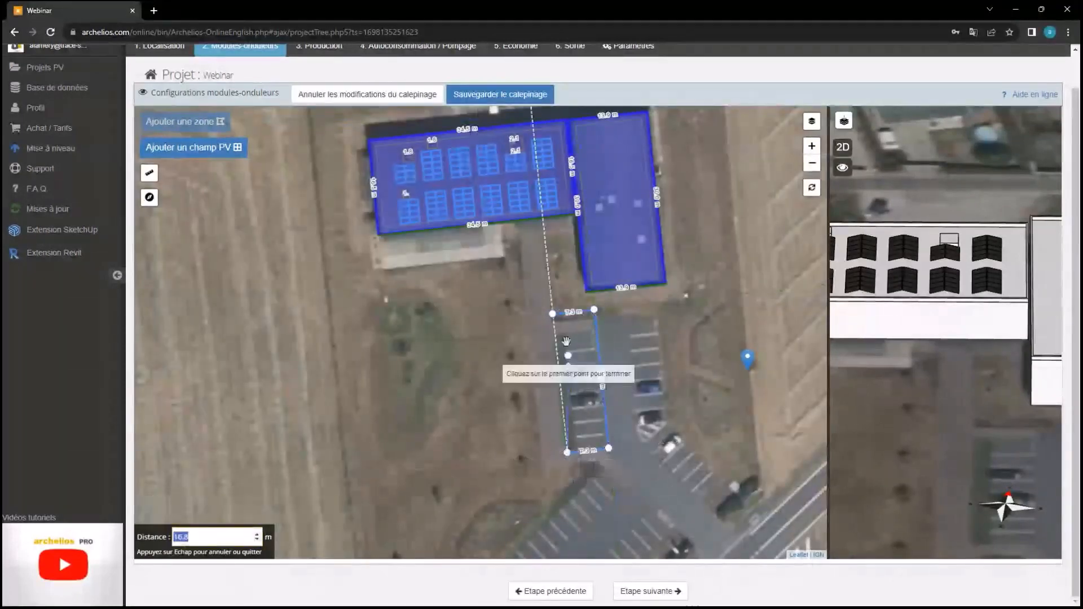
click(552, 314)
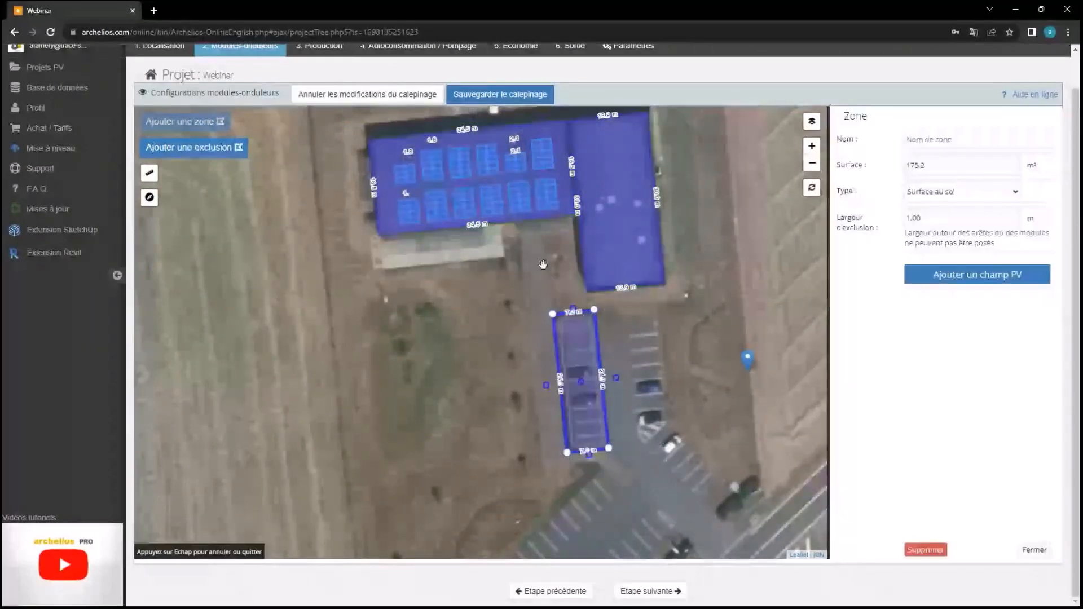
Set the ground zone's exclusion width to 0
double_click(961, 213)
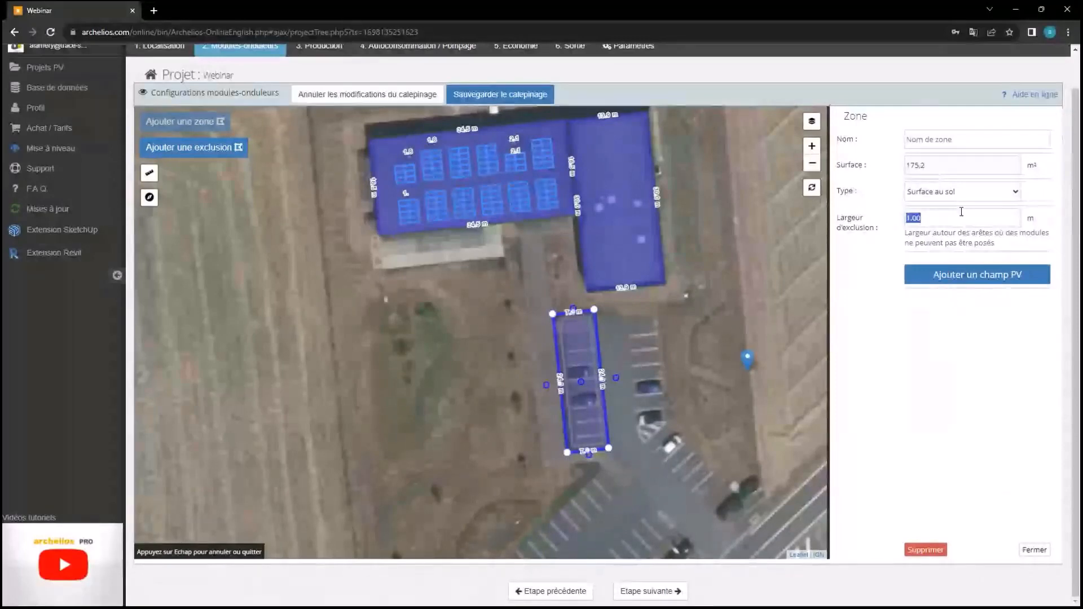
text(0)
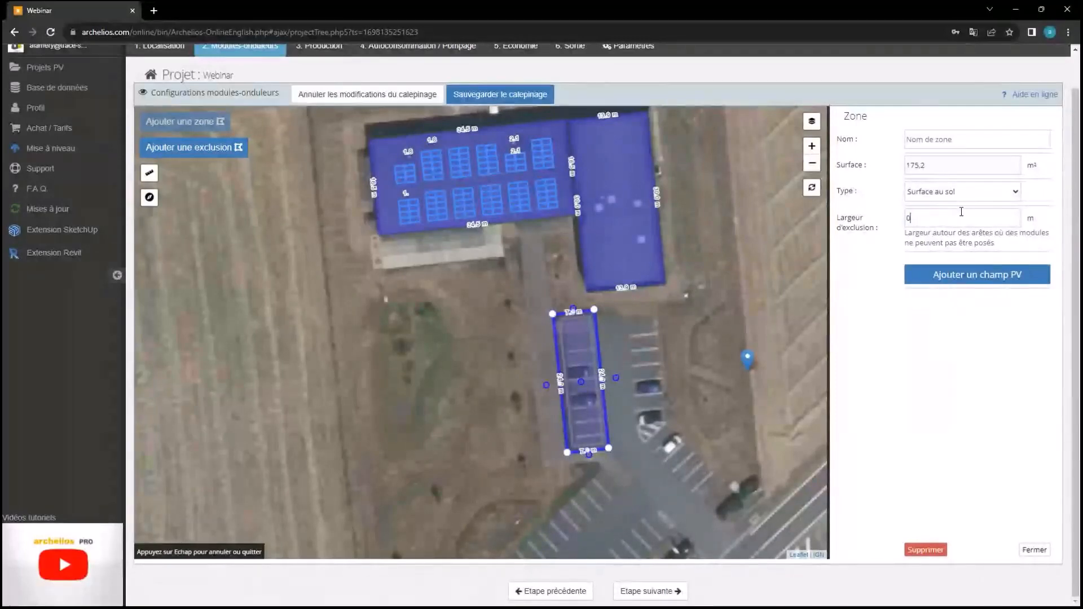
click(944, 356)
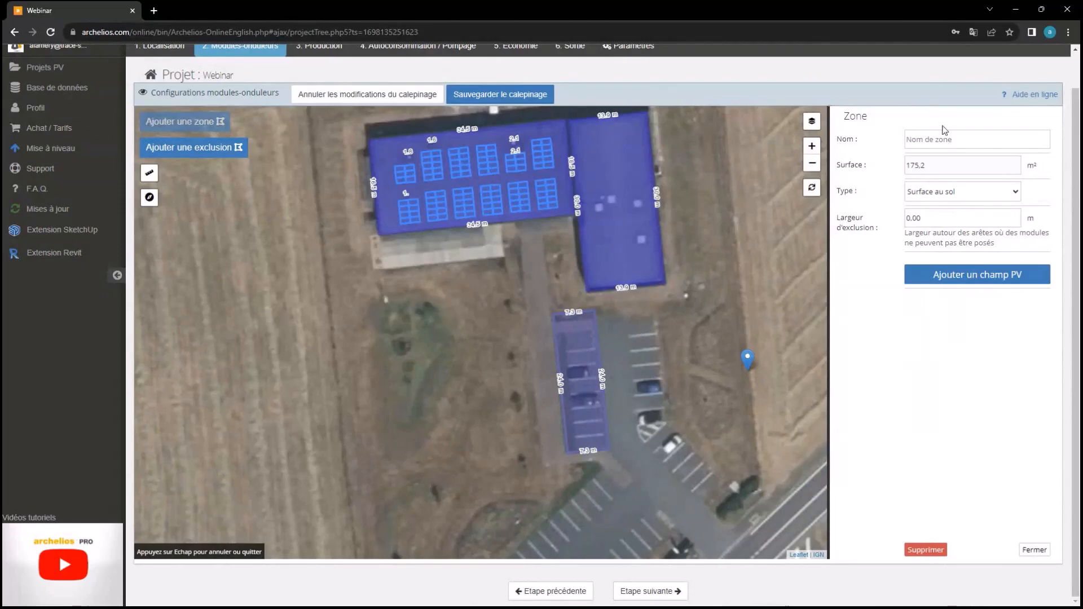
Name the zone 'Ombrière' and add a PV field to it
click(942, 145)
text(Ombrière)
click(1035, 549)
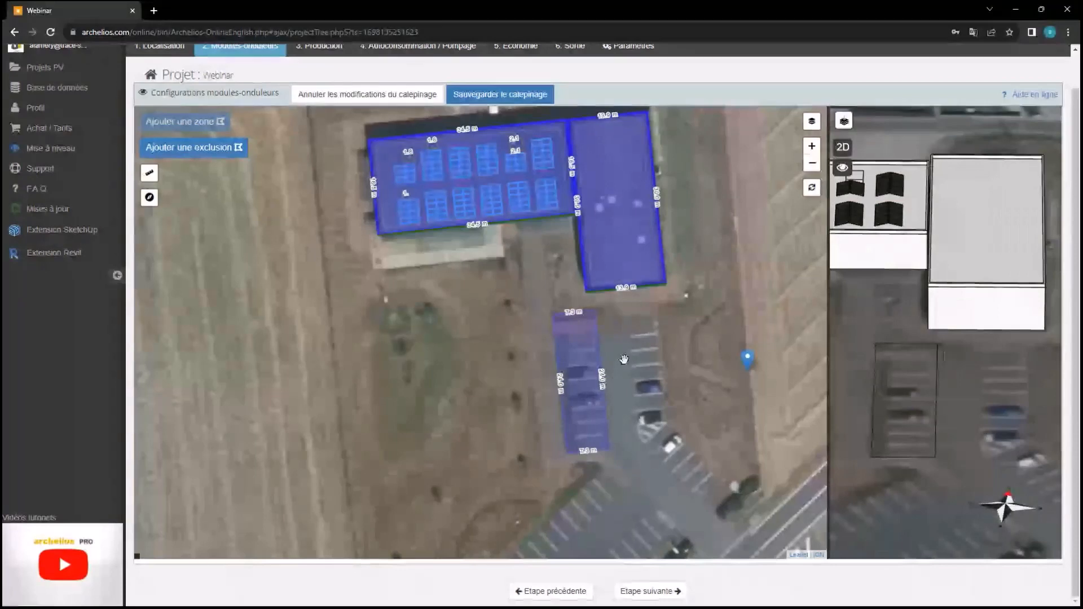
click(582, 363)
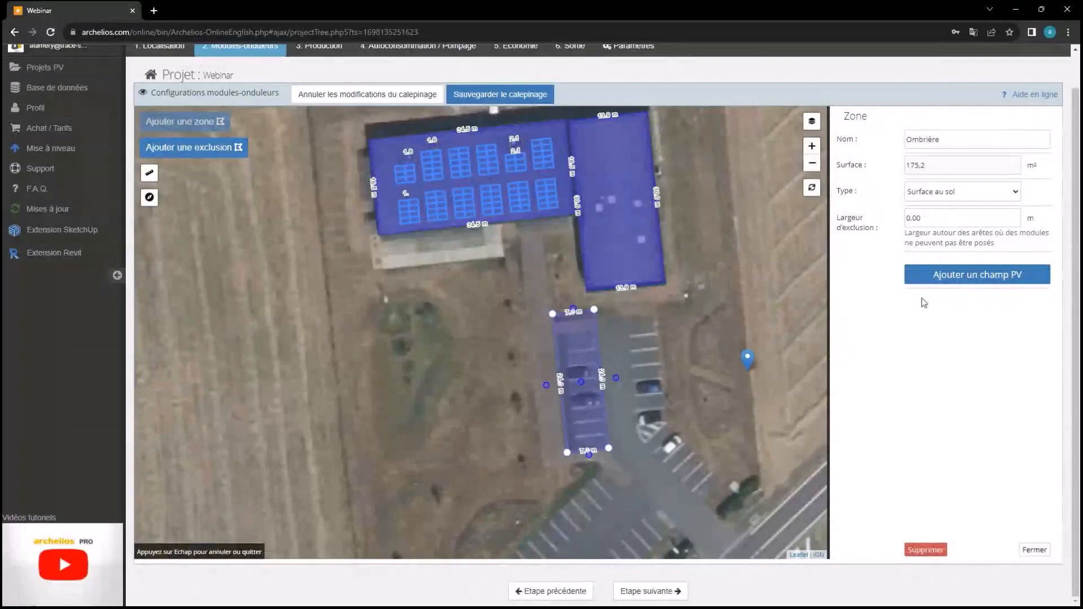
click(928, 278)
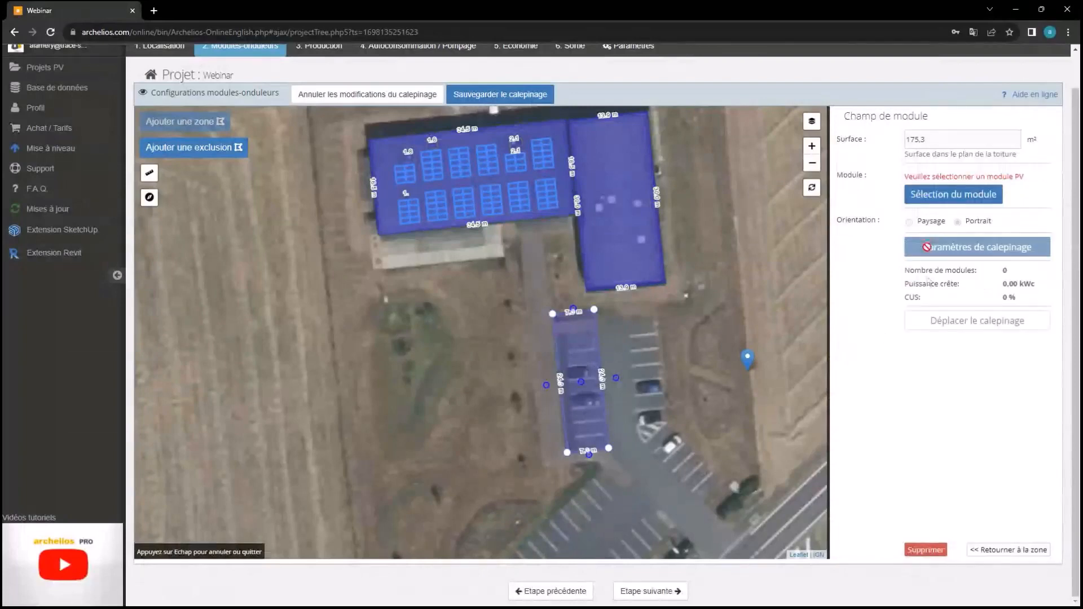
Pick the Trina Solar TSM-DEG20C.20 600 W bifacial module for the Ombrière field (30 modules, 18 kWc)
click(937, 195)
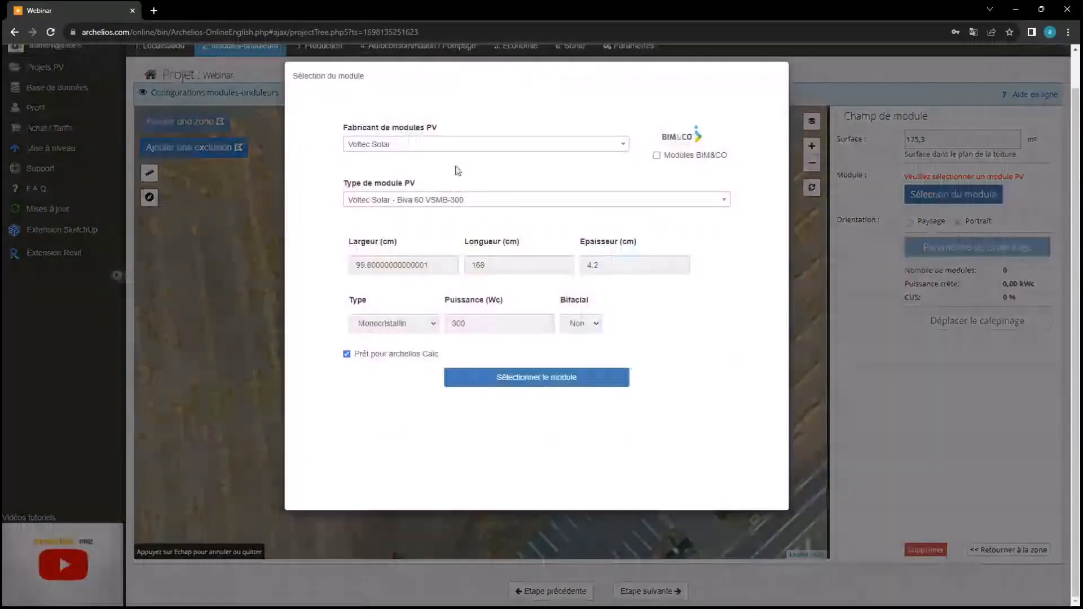
click(449, 144)
text(trina)
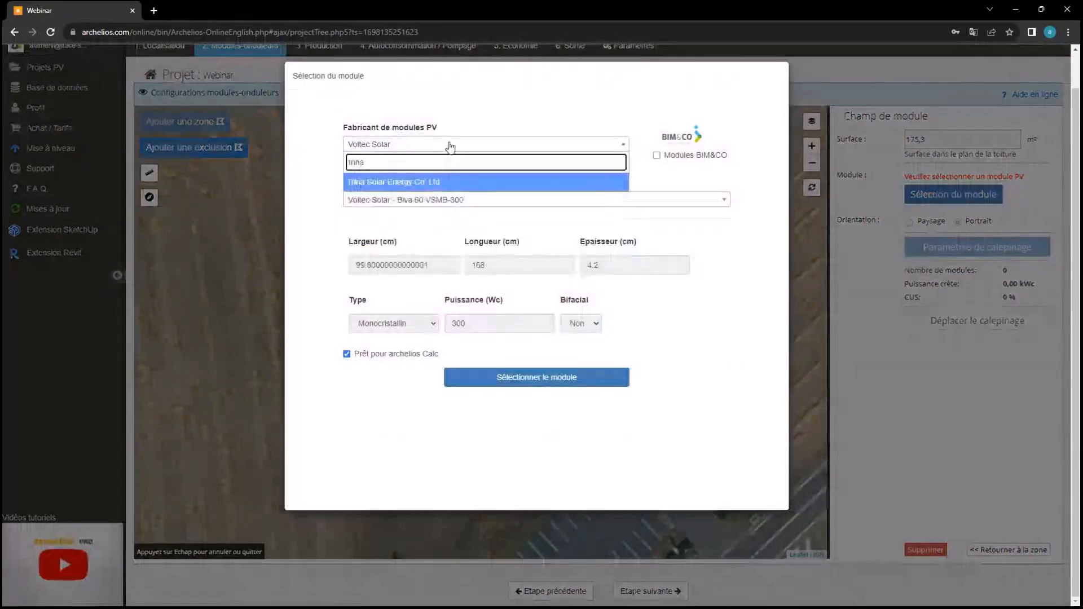
click(455, 183)
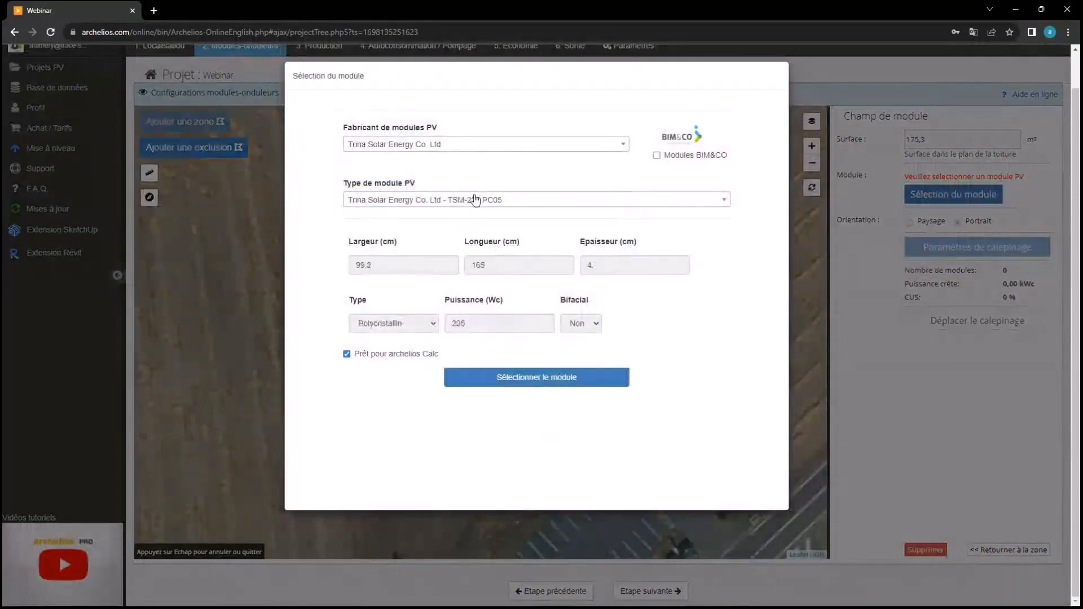
click(475, 200)
text(bifac)
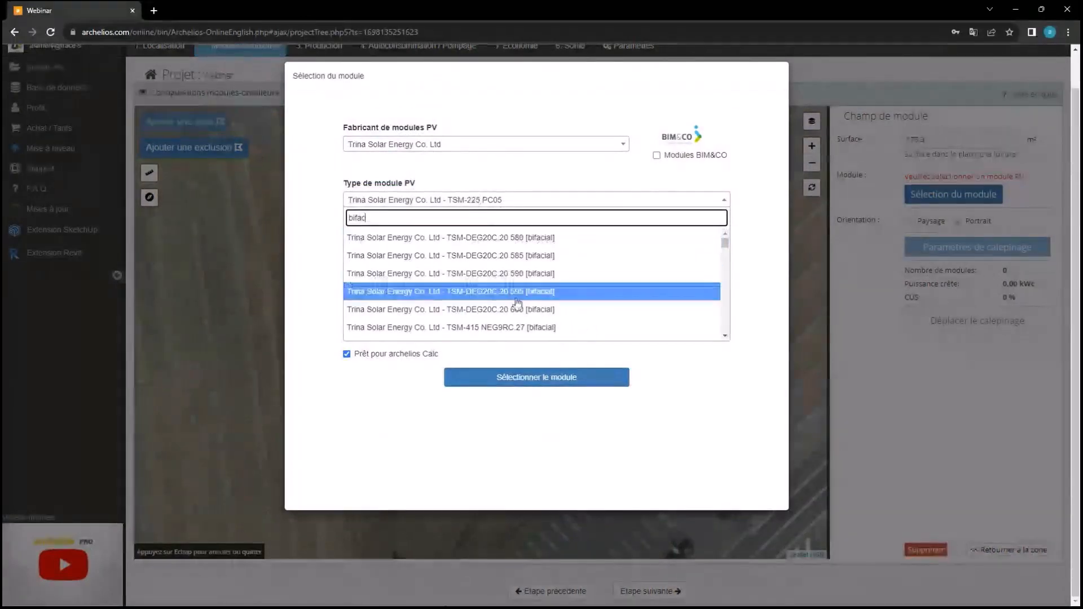
click(516, 309)
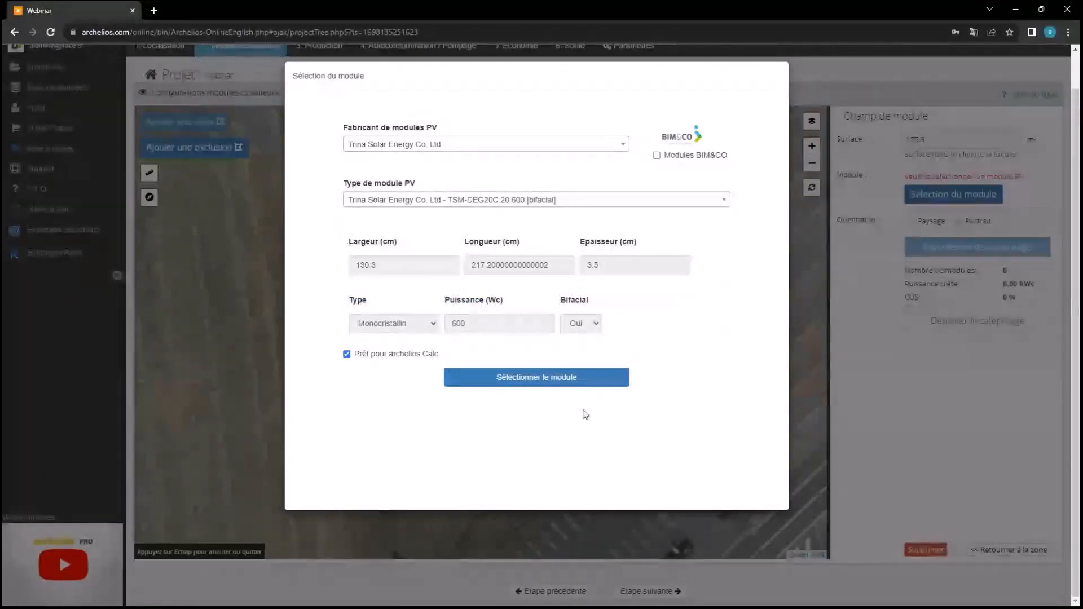
click(576, 386)
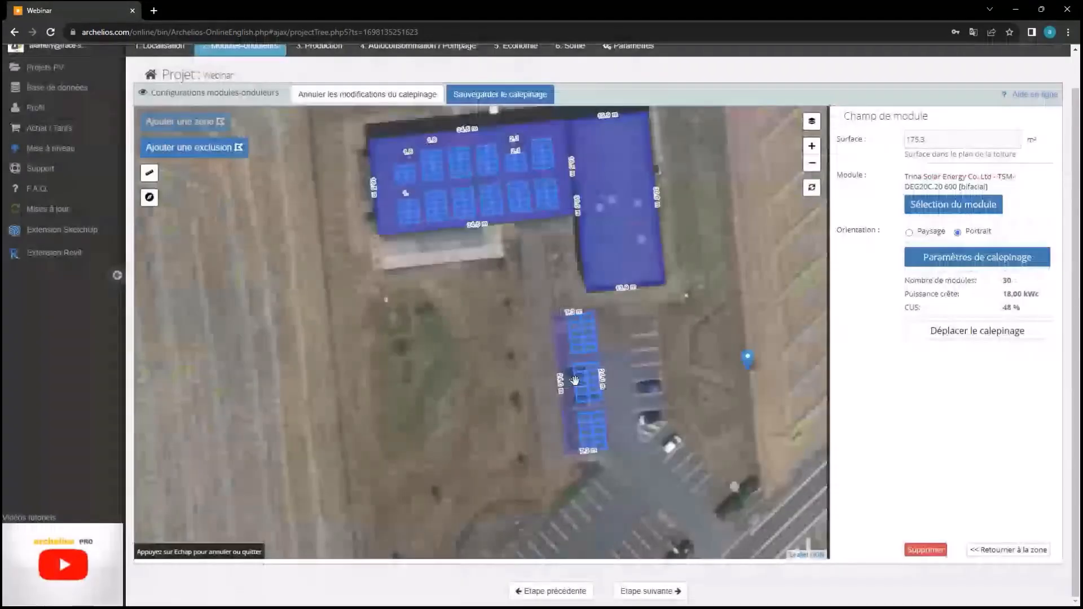
Switch the canopy modules to landscape and view the car park field in 3D
click(909, 232)
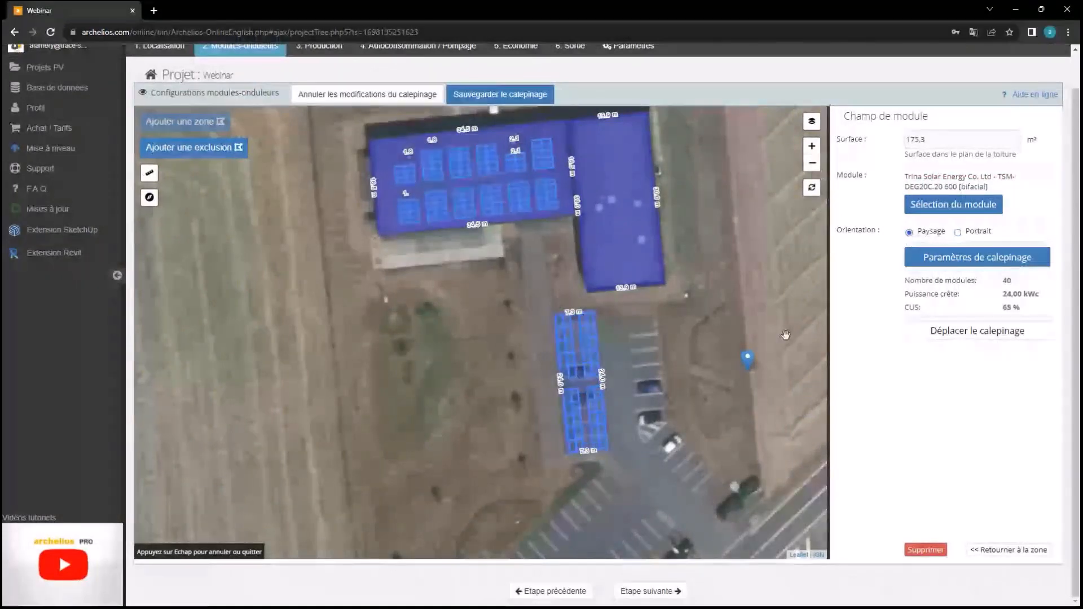
scroll(631, 421, up, 1)
right_click(646, 456)
click(635, 451)
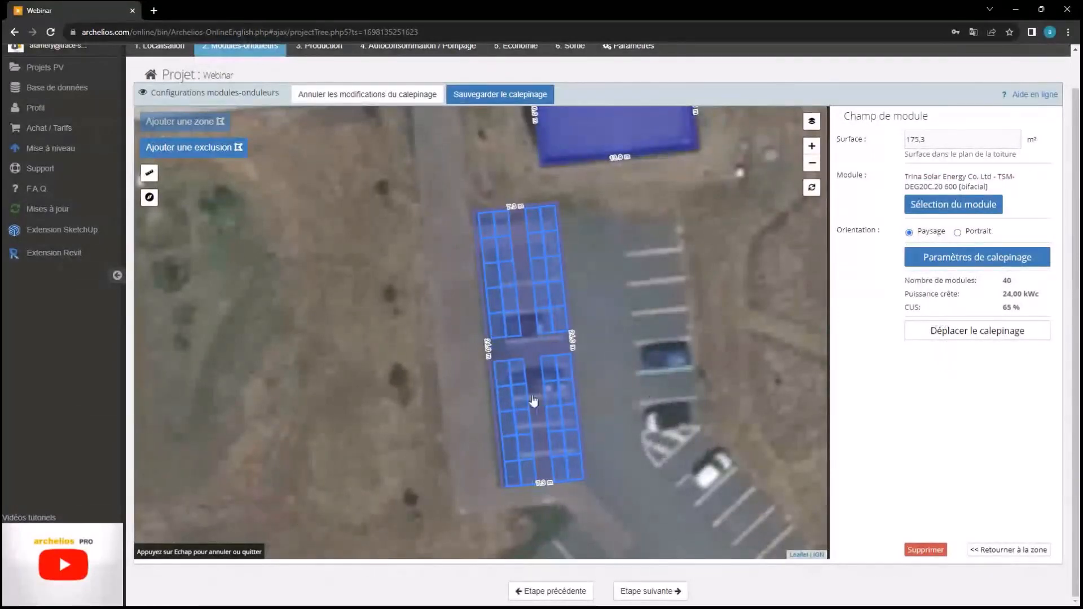
key(Escape)
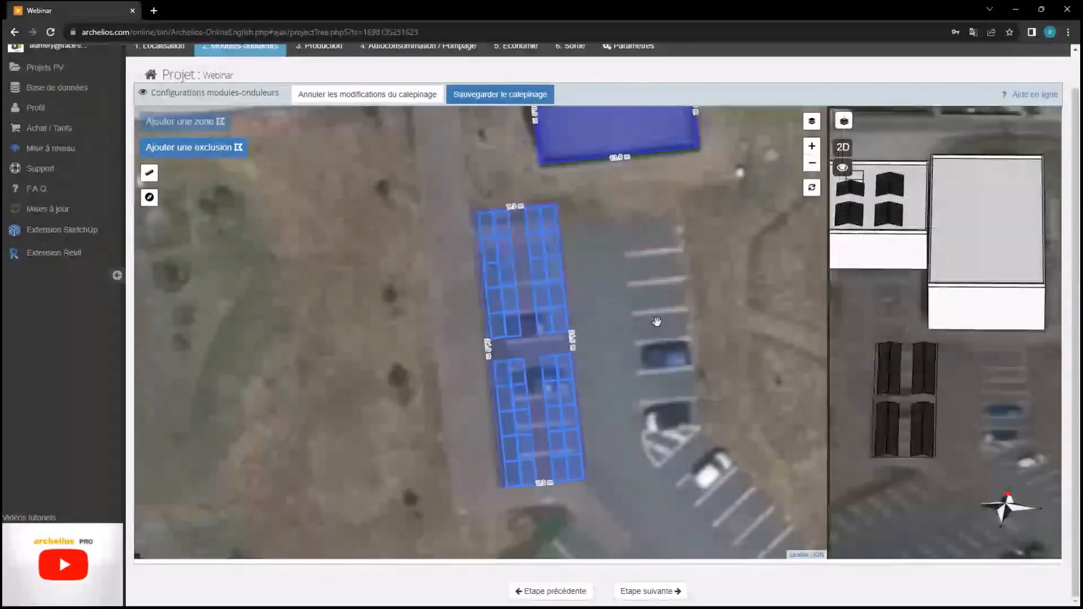
drag(899, 423, 928, 329)
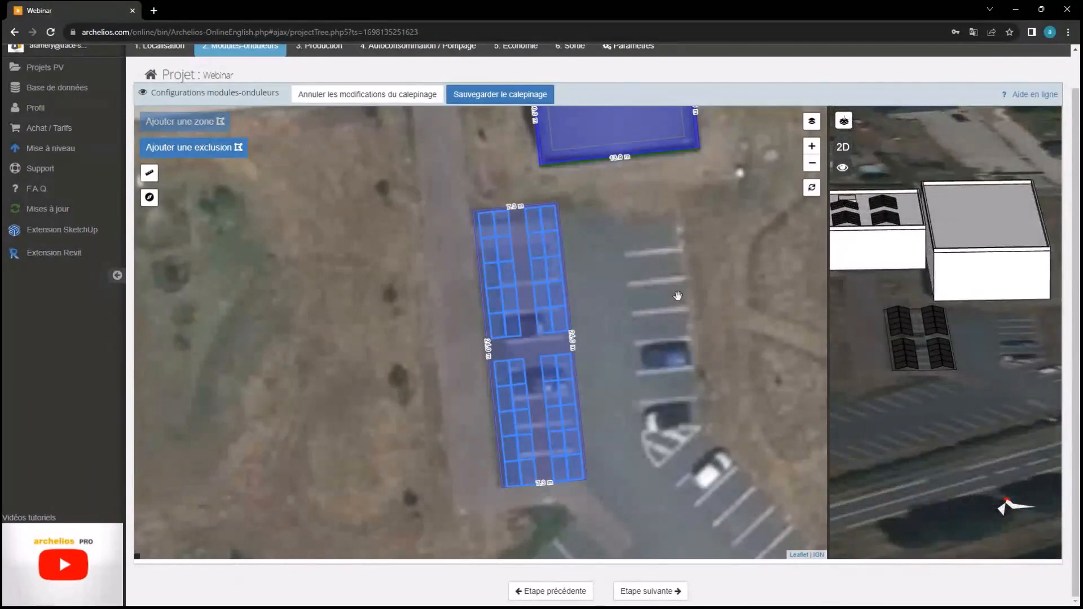
Reselect the canopy zone, keep landscape orientation after trying portrait, and open the layout settings
click(540, 354)
click(978, 276)
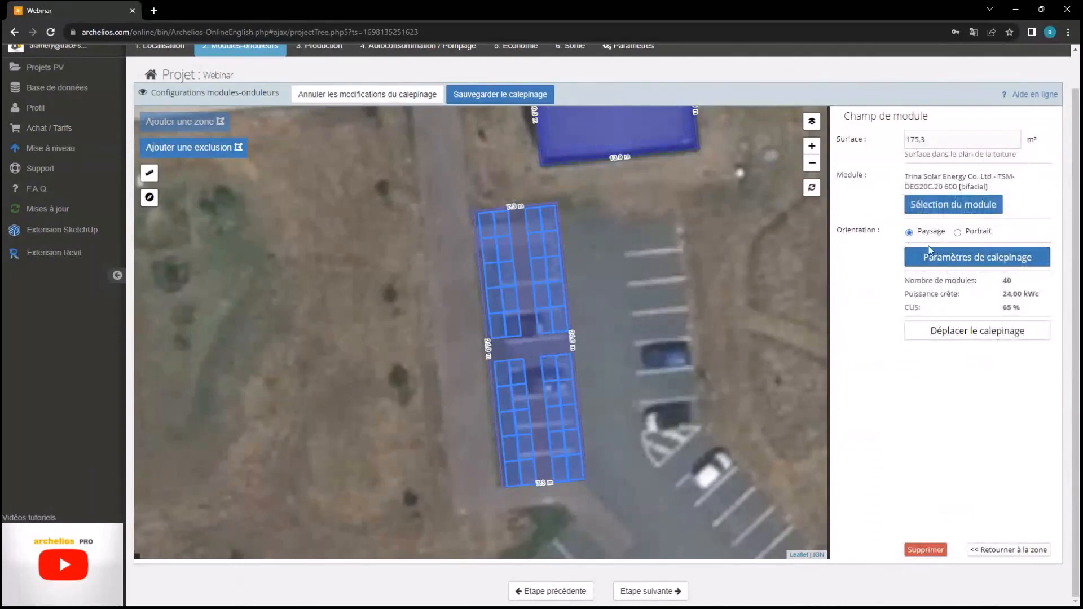
click(959, 233)
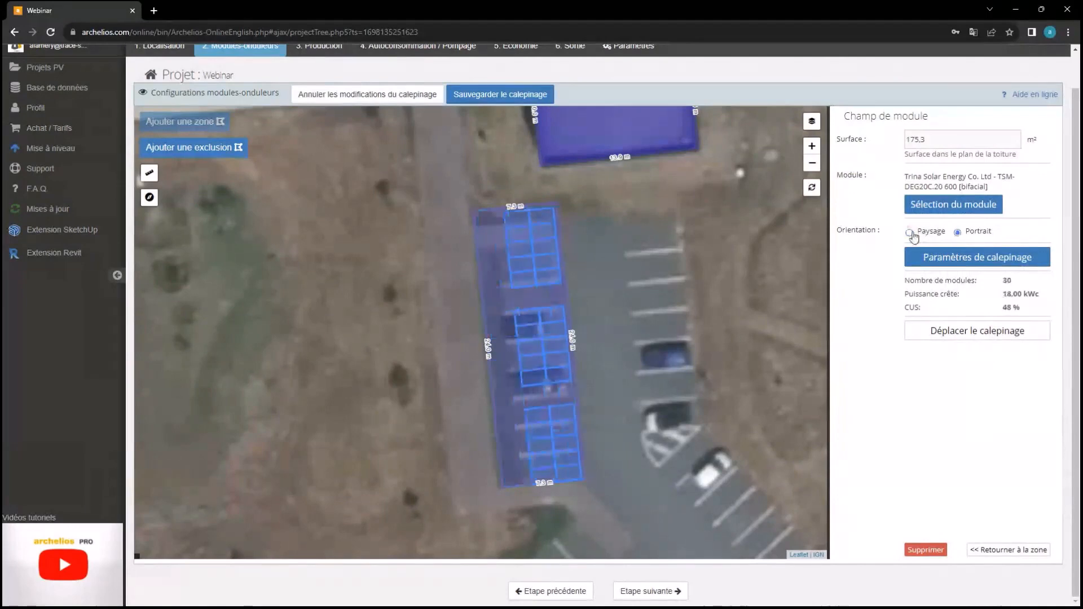
click(910, 233)
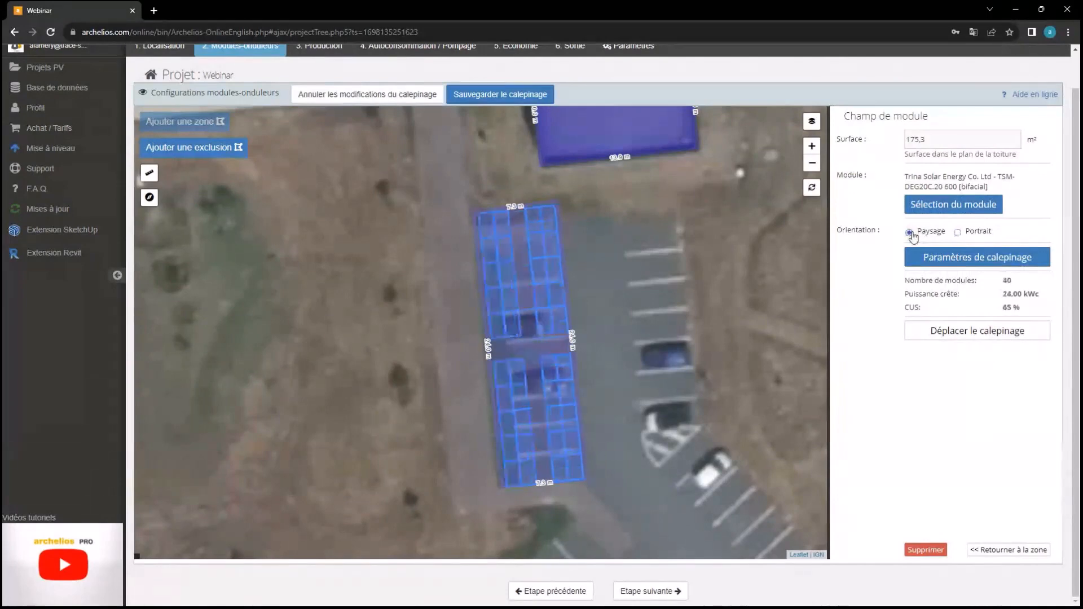
click(915, 258)
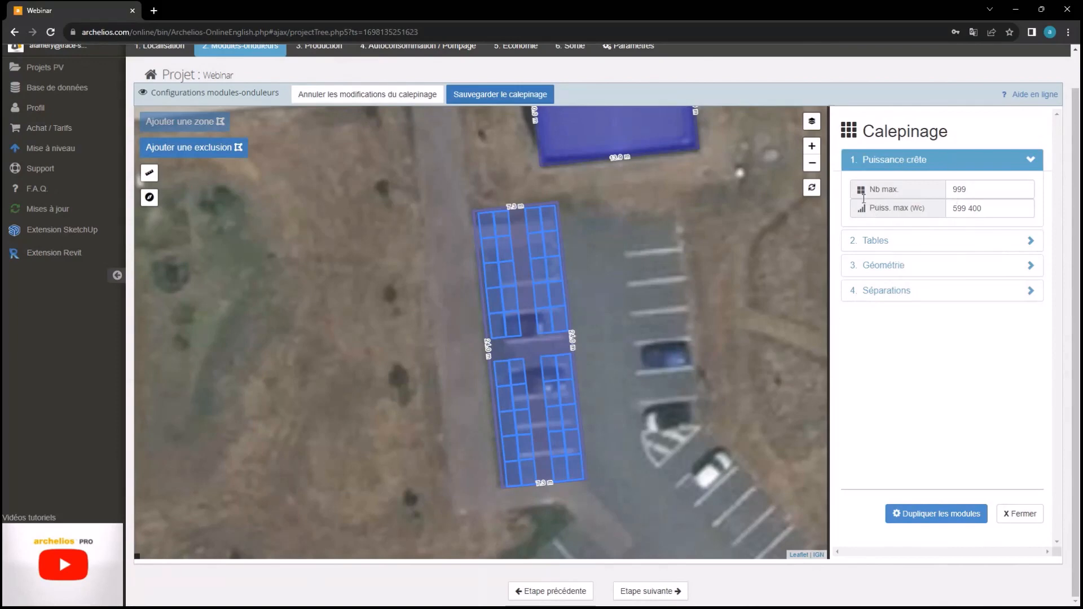
Turn off Double orientation for the canopy rows and set A to 240 cm
click(881, 246)
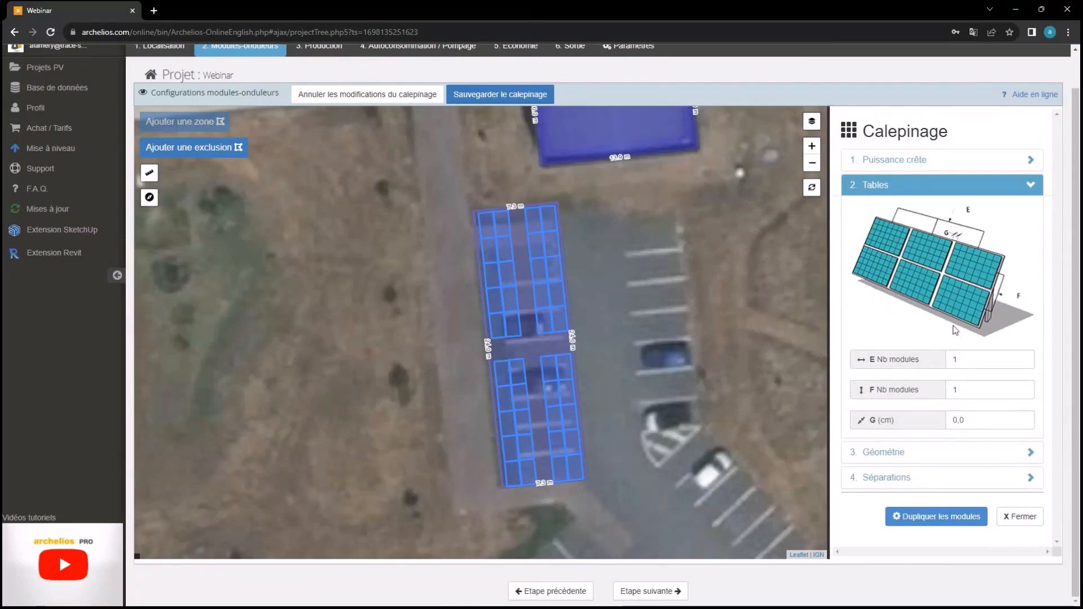
click(925, 451)
scroll(914, 345, down, 3)
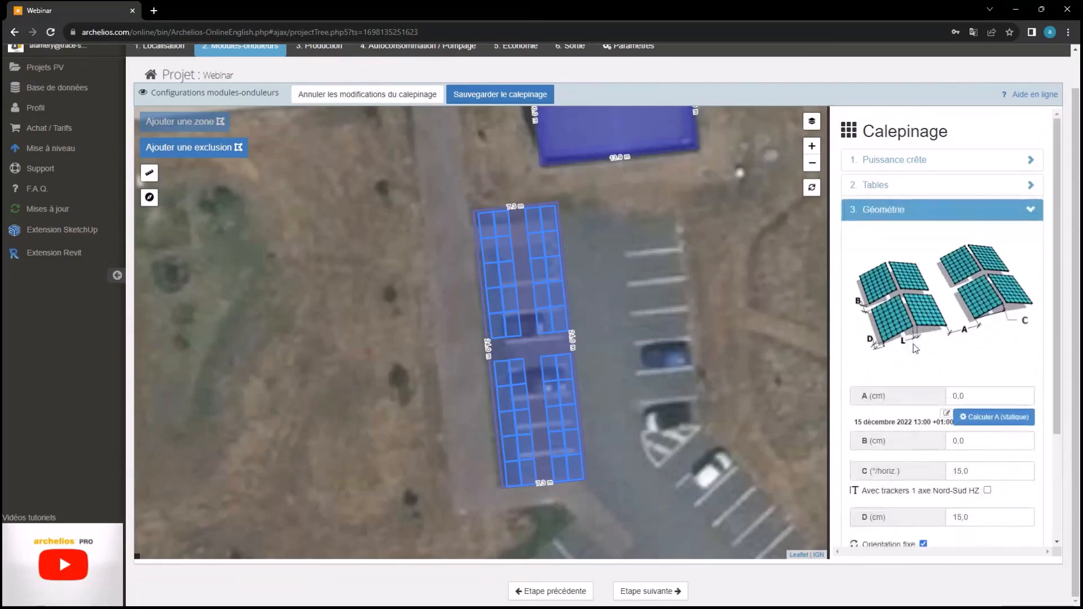
scroll(917, 344, up, 1)
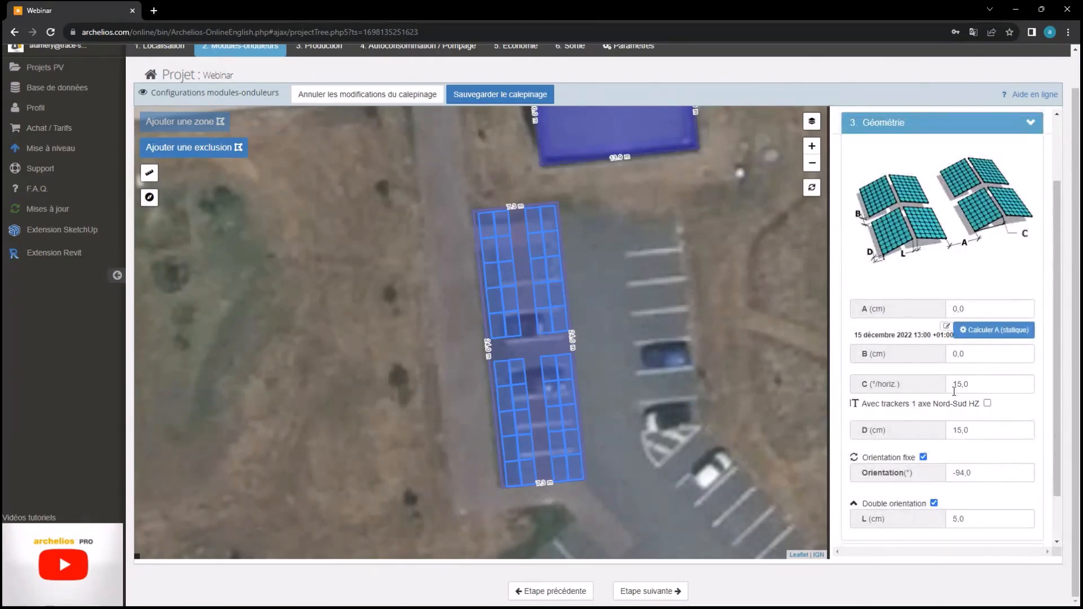
click(933, 502)
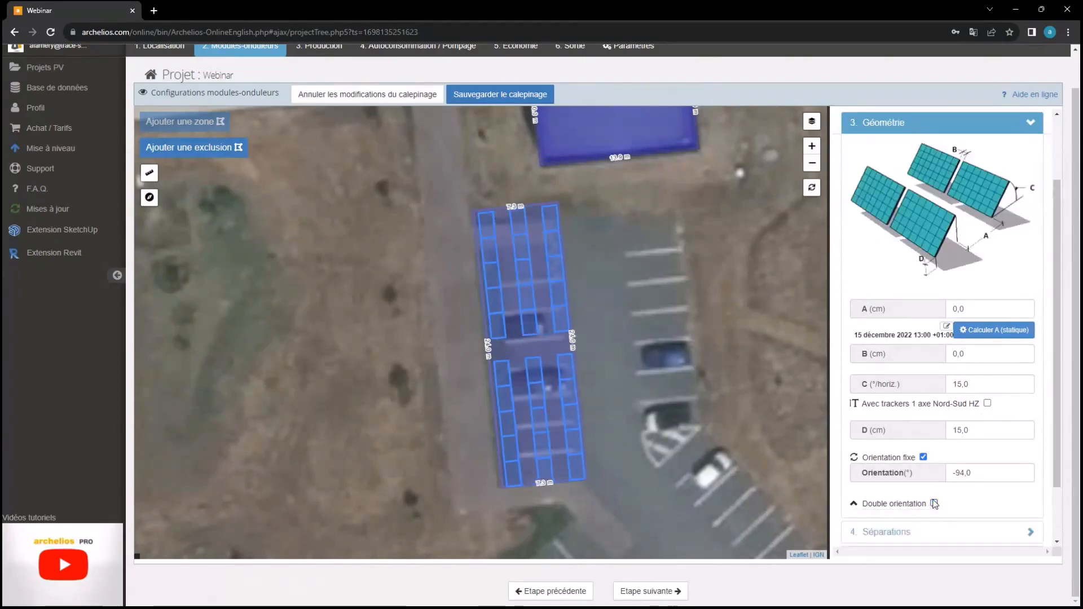
click(966, 308)
text(240)
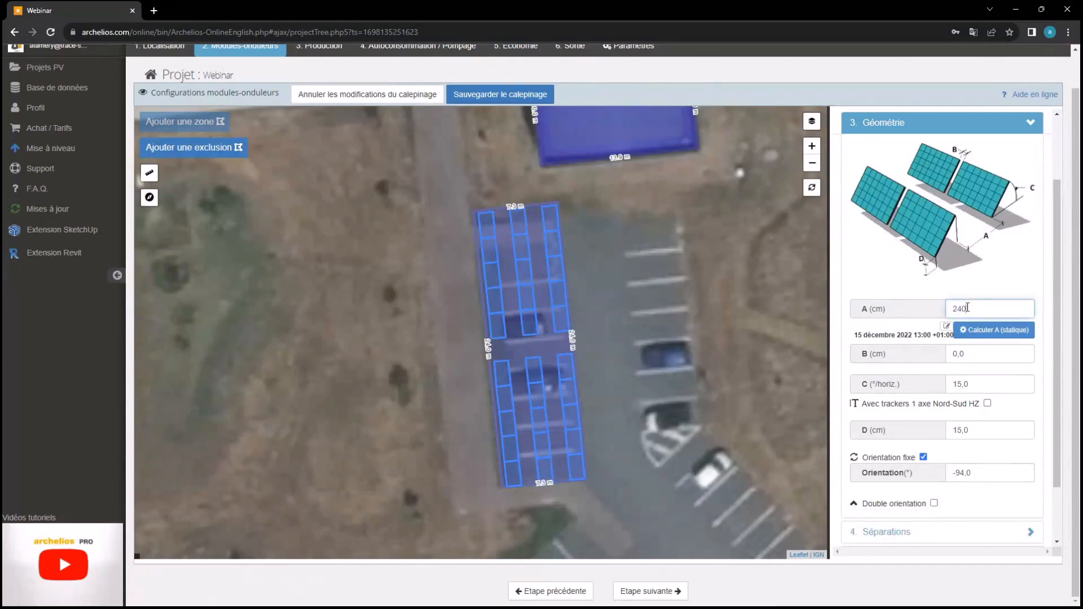
click(996, 278)
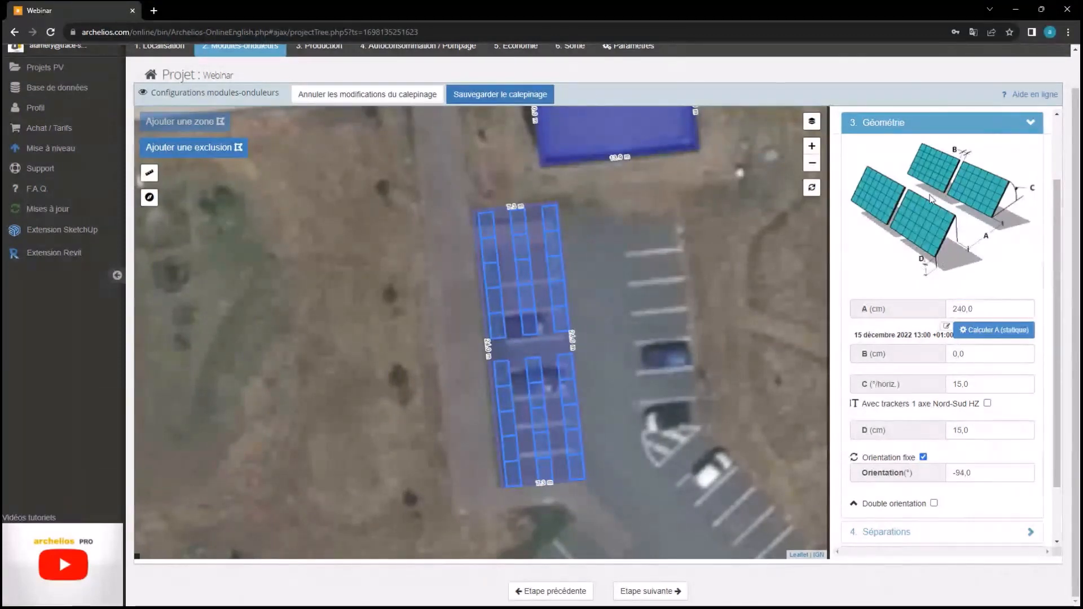
Set the row tilt to 35° and the D spacing to 300 cm
click(992, 382)
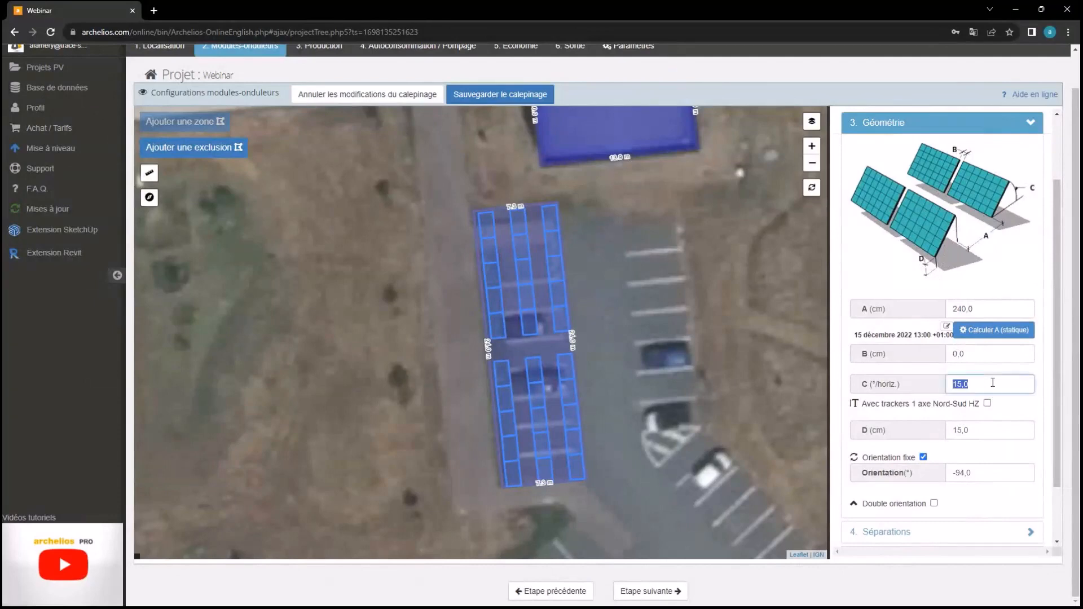
text(35)
key(Return)
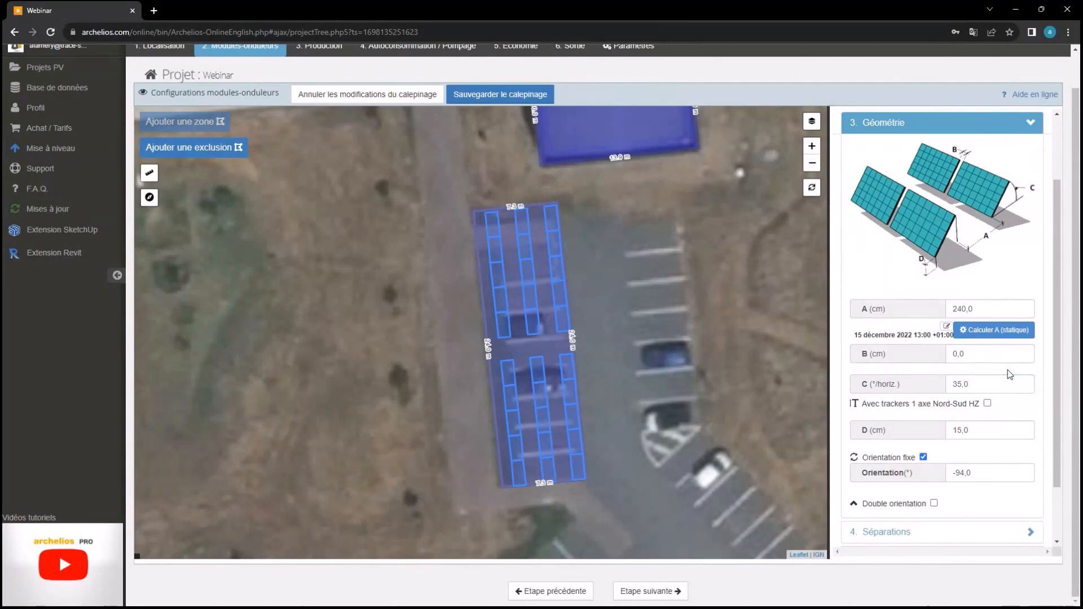
click(988, 434)
key(BackSpace)
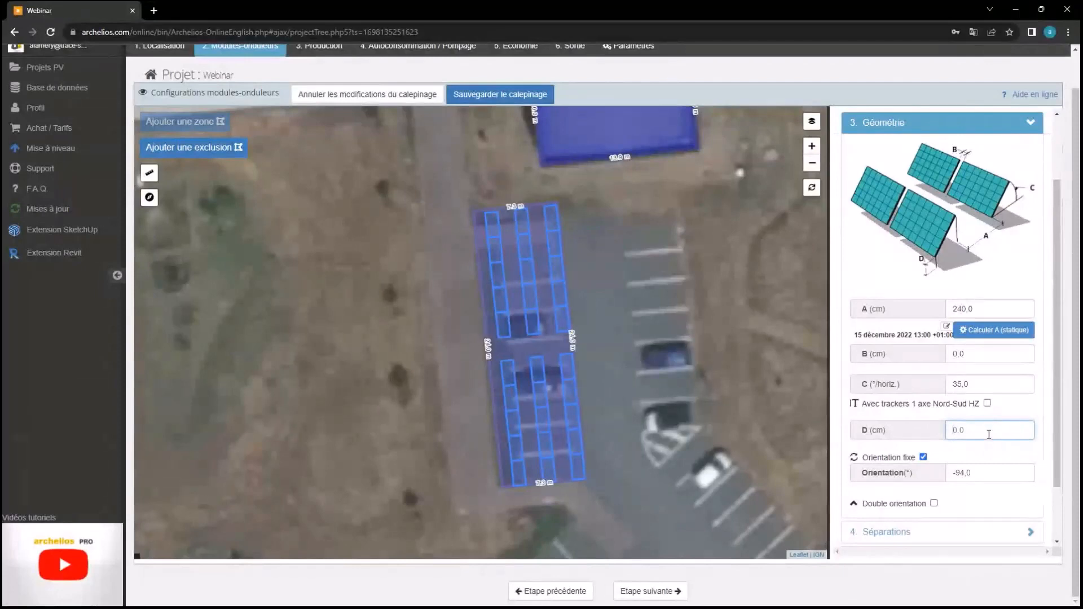
text(0)
click(1002, 419)
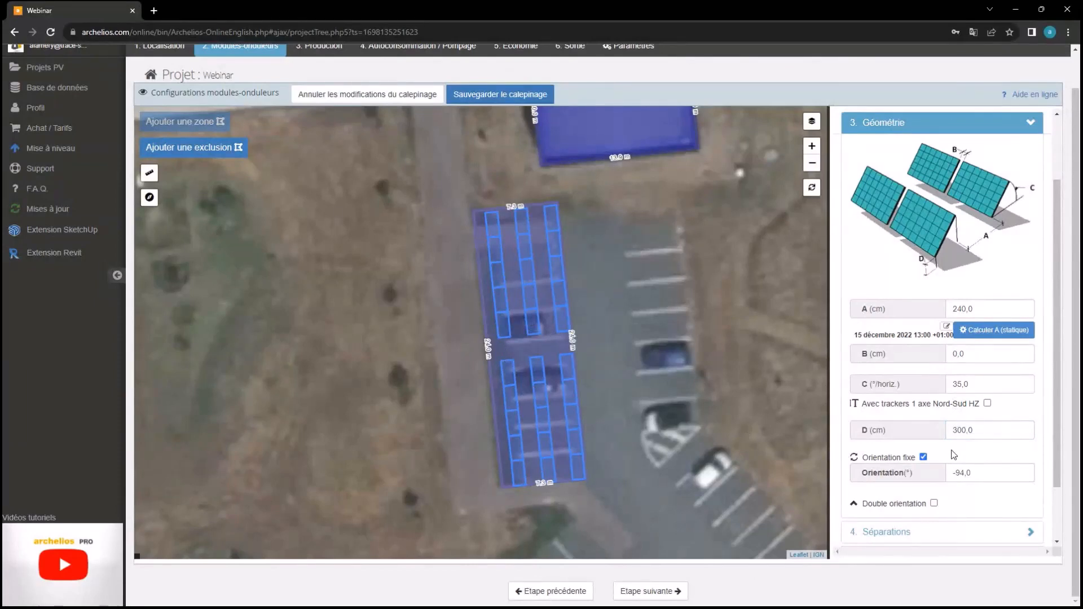
scroll(956, 454, down, 3)
click(977, 402)
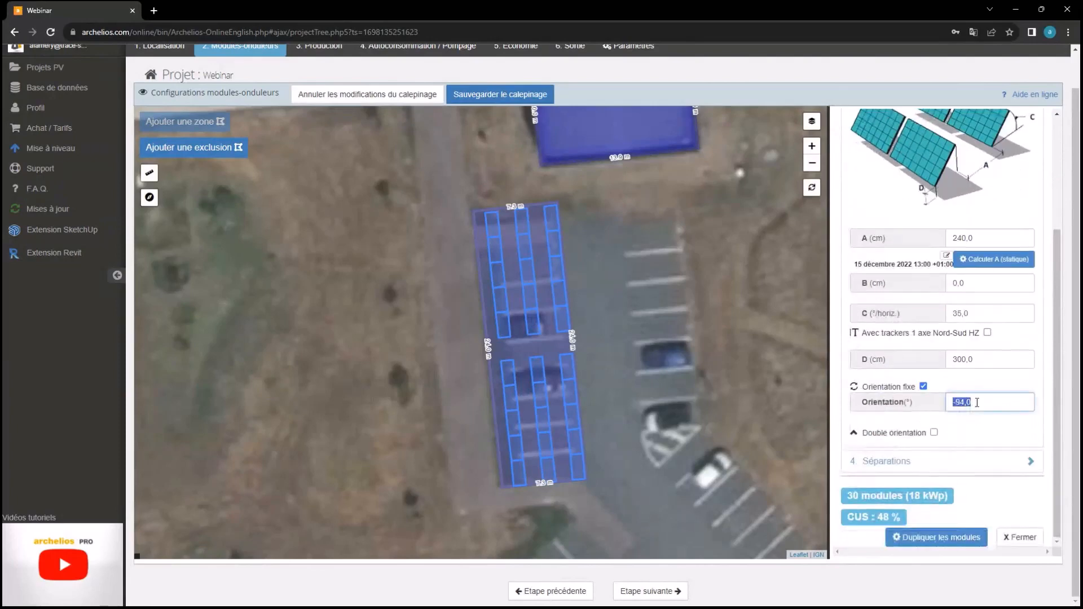
Set the row orientation to -4°, giving 27 modules, and expand Séparations
text(0,0)
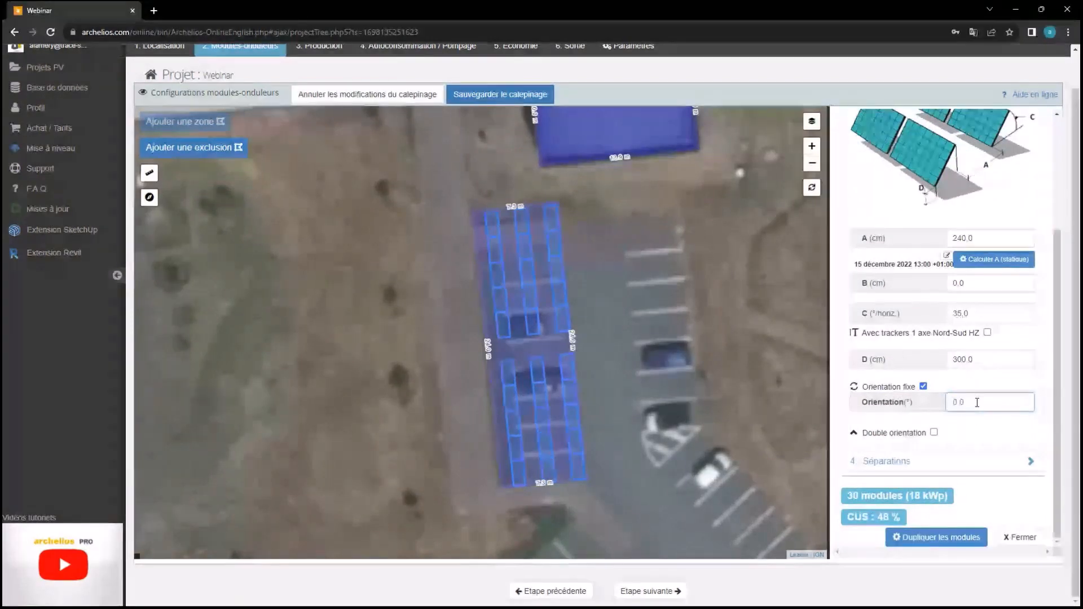
text(-3)
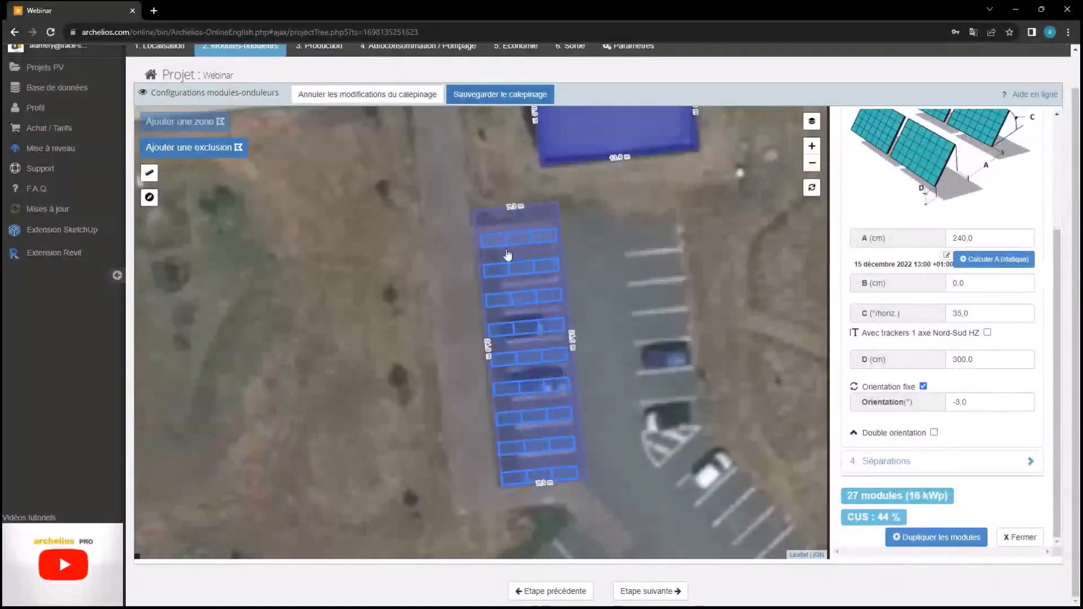
click(982, 404)
click(984, 403)
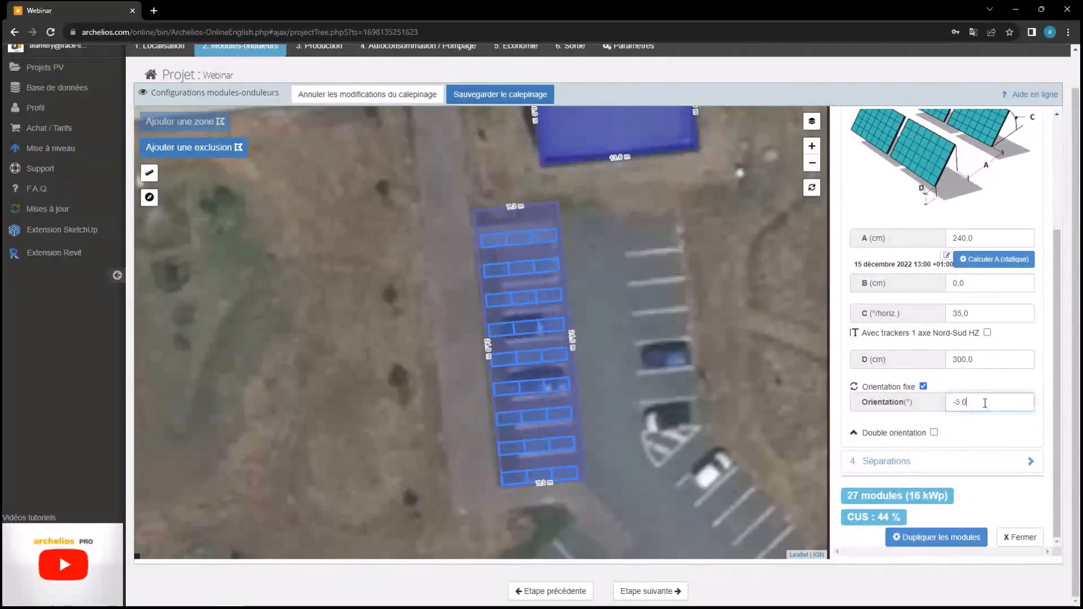
key(BackSpace)
key(BackSpace)
key(BackSpace)
text(4)
key(Return)
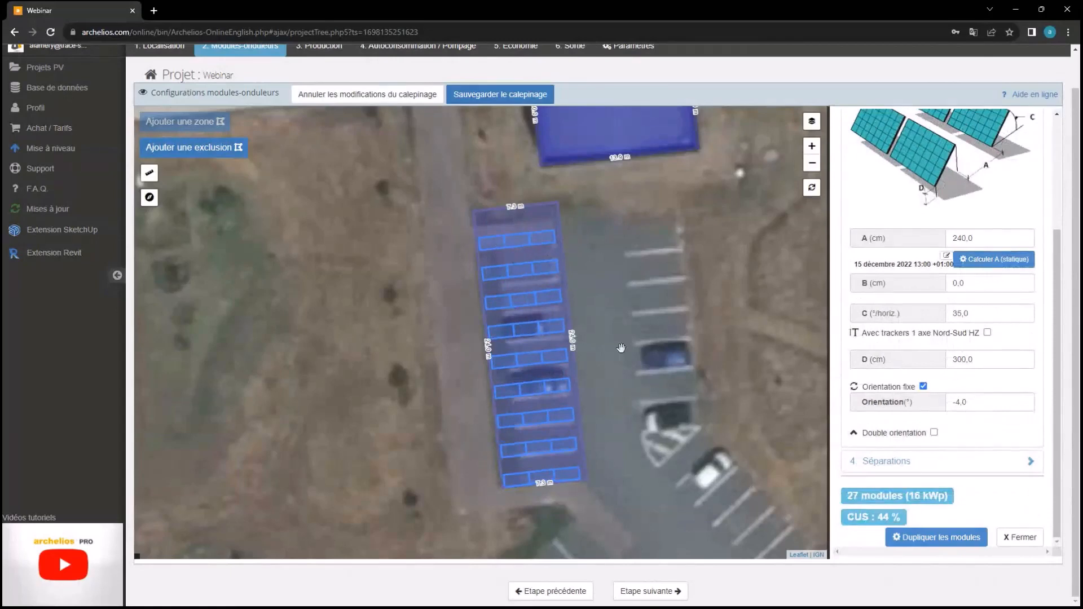
click(981, 459)
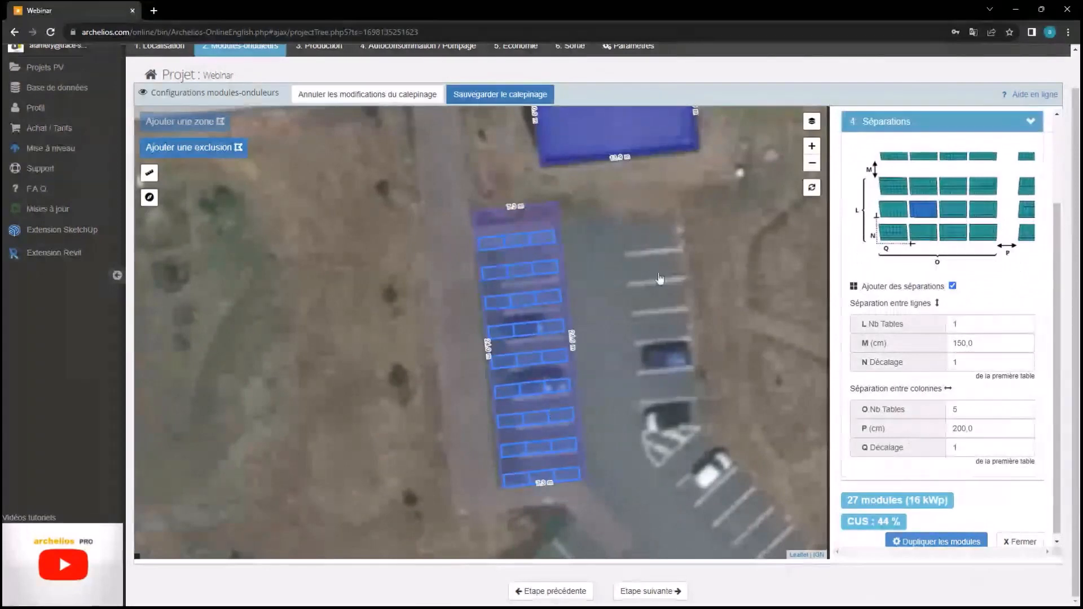
Toggle the separations between tables off and back on, then close the layout, field and zone panels
click(952, 286)
click(952, 285)
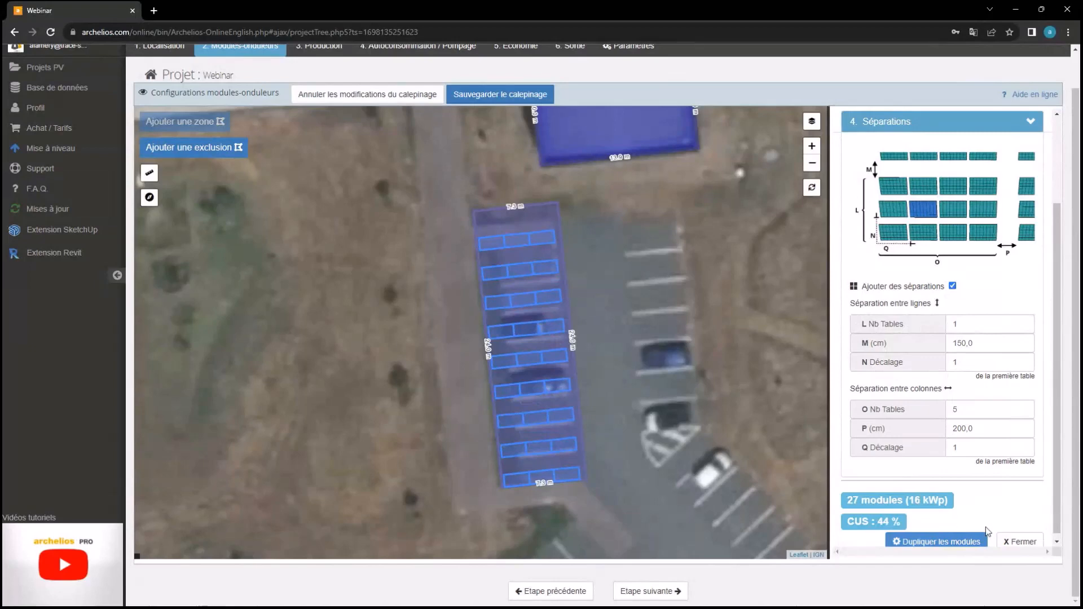
click(1009, 542)
click(1007, 548)
click(1032, 549)
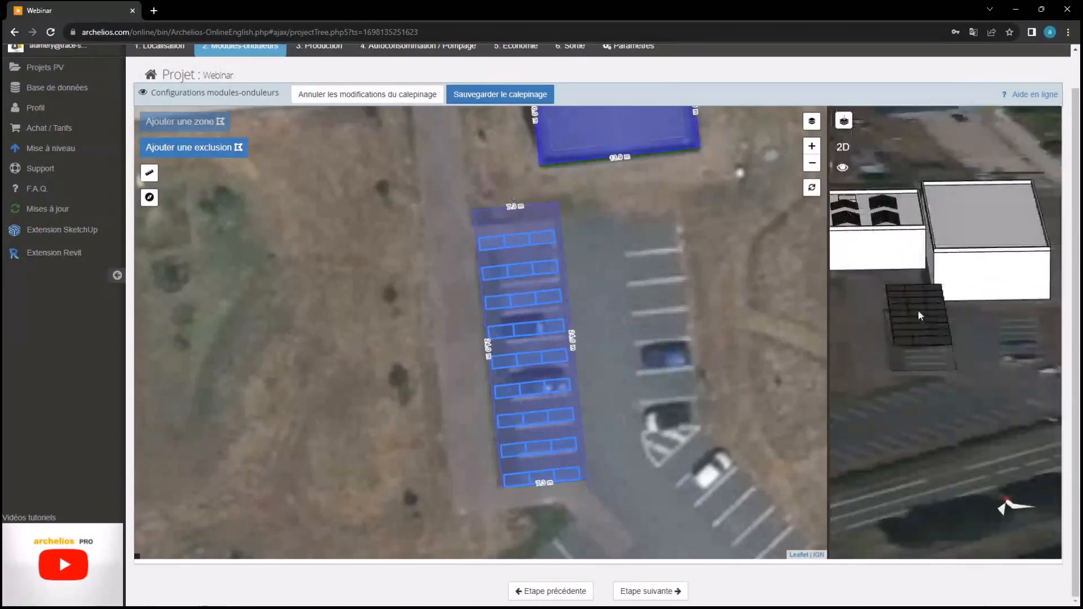
Select the parking canopy zone and enable separations between tables in its module layout settings
drag(918, 311, 1037, 267)
right_drag(1038, 268, 881, 299)
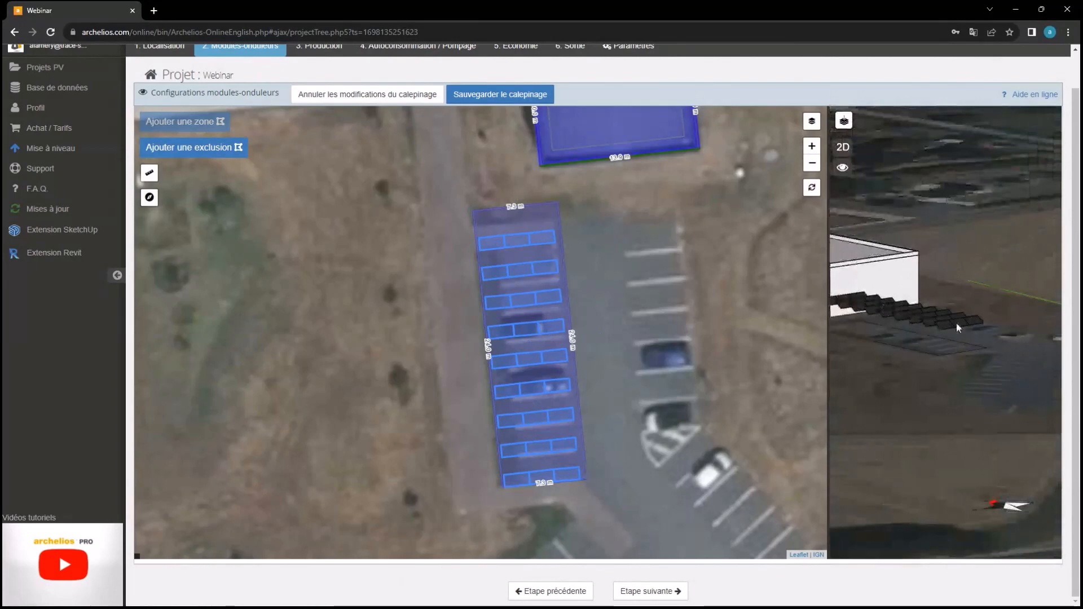
right_drag(956, 323, 919, 329)
drag(919, 329, 776, 309)
right_drag(900, 313, 1017, 323)
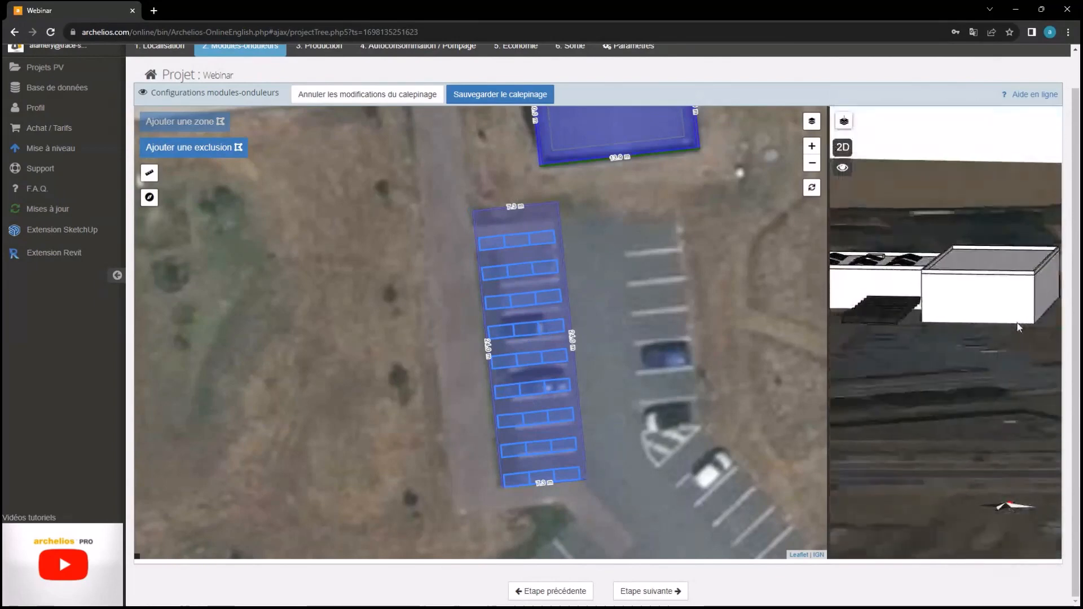
drag(1016, 322, 958, 387)
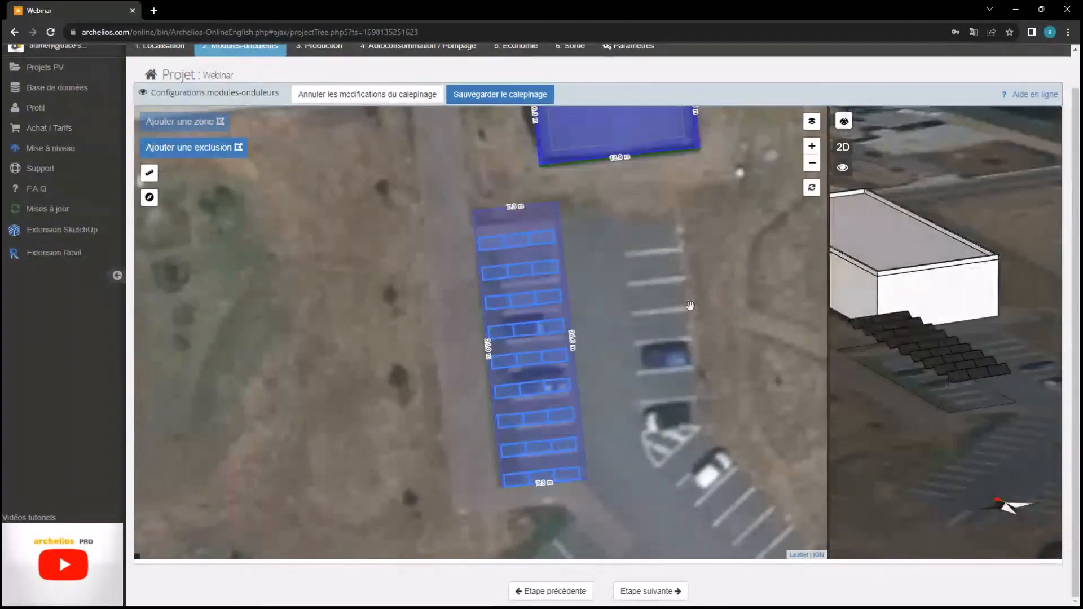
click(567, 354)
click(930, 286)
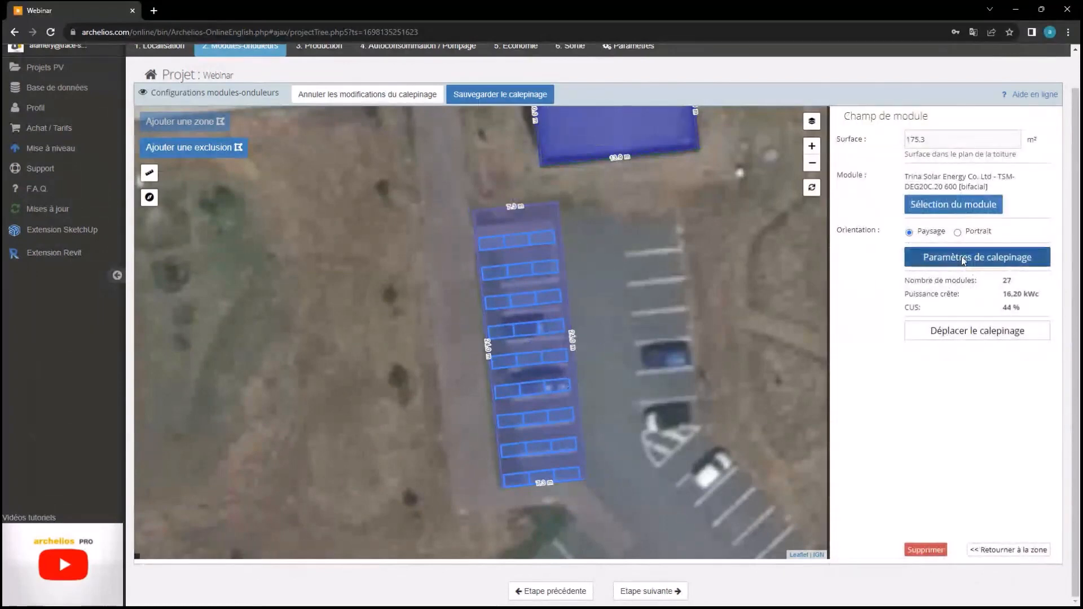
click(959, 258)
click(958, 286)
click(952, 400)
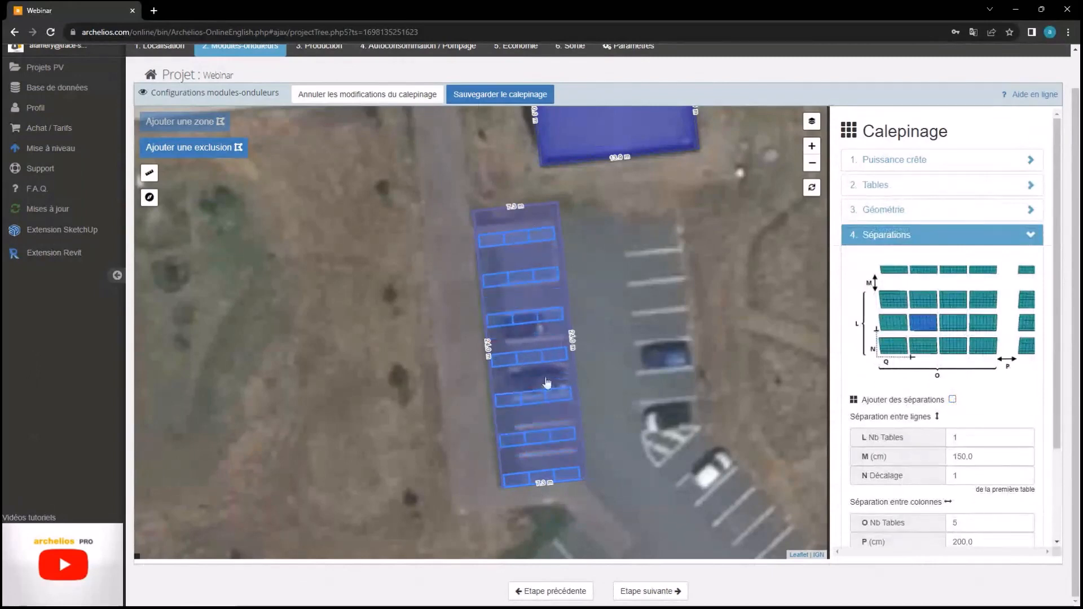
Close the layout parameters to return to the 21-module, 12.60 kWc, 34 % CUS summary
scroll(1000, 389, down, 5)
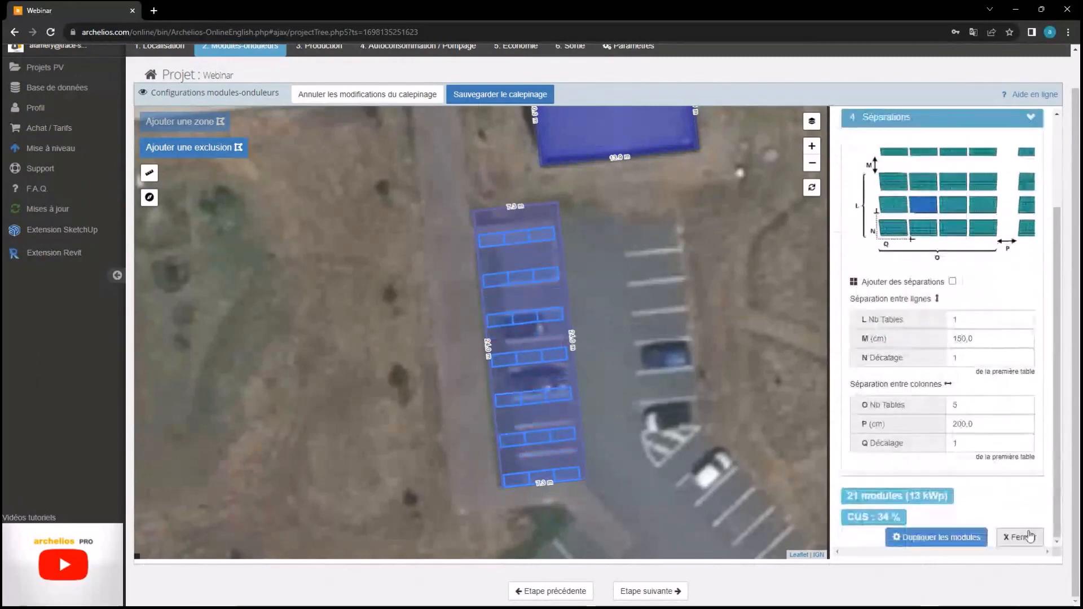
click(1025, 543)
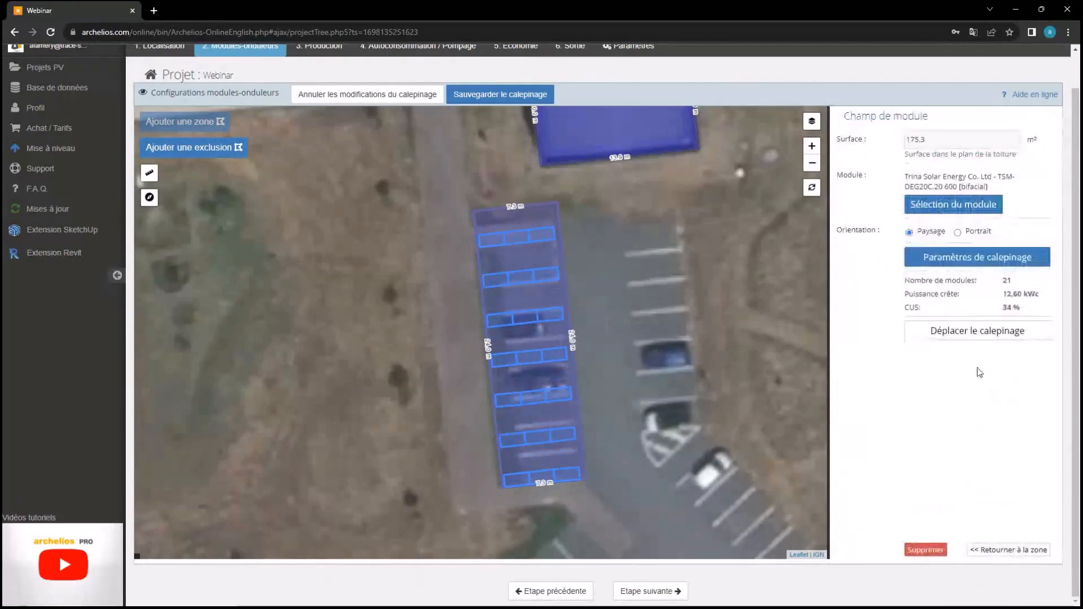
click(978, 330)
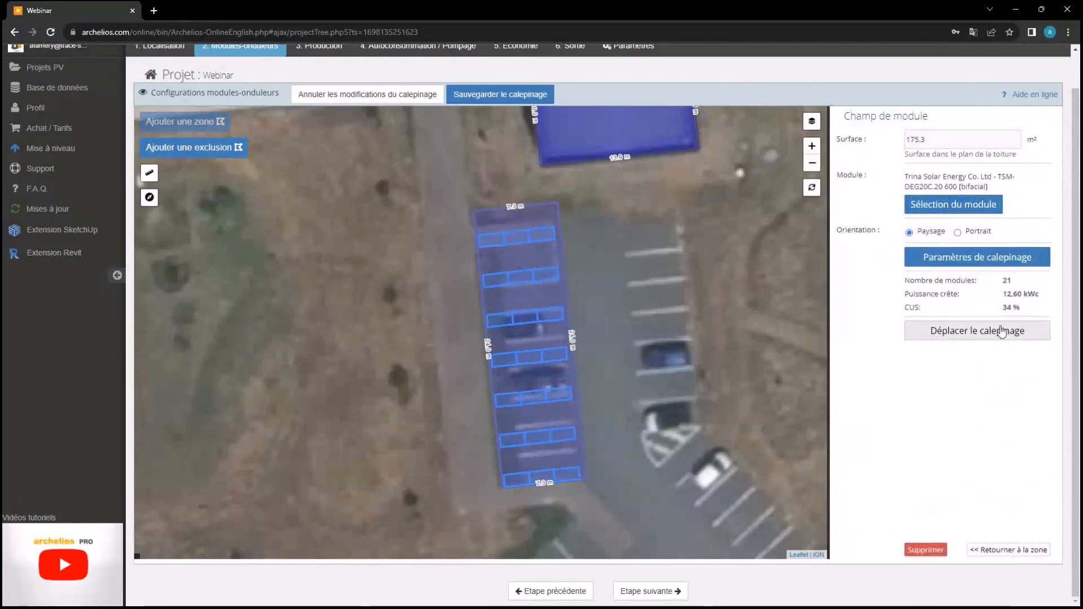
Nudge the 21-module parking layout slightly up the car park and save the new position
drag(525, 344, 532, 327)
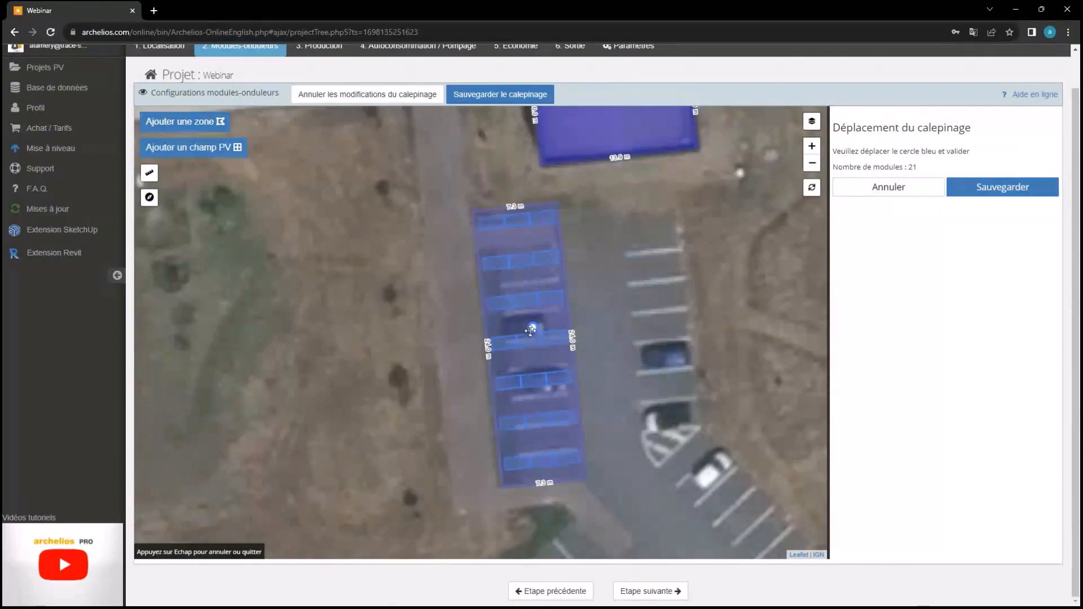
drag(530, 331, 532, 327)
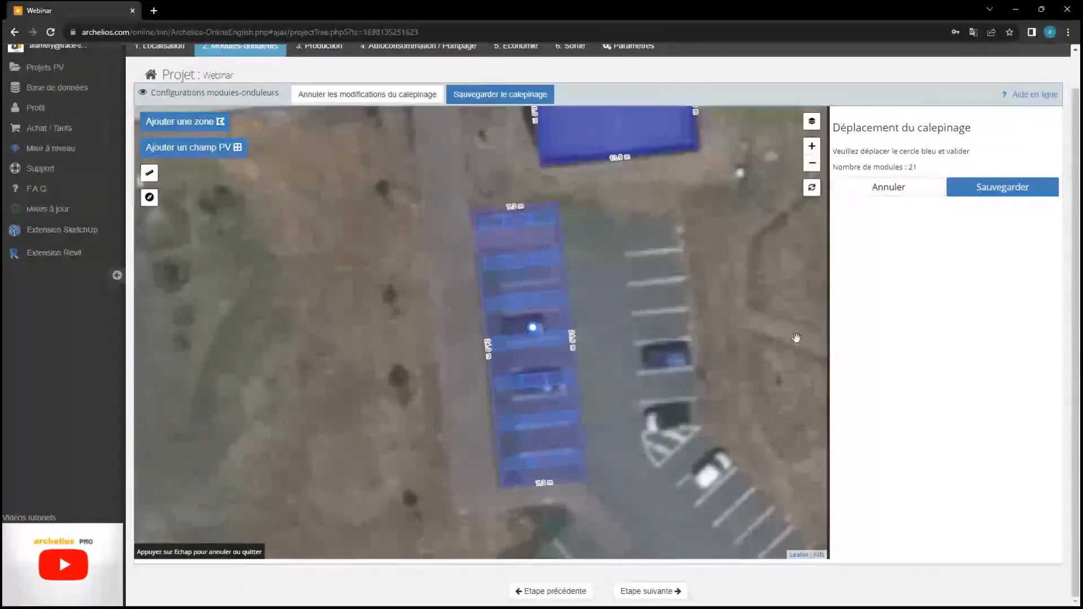
click(994, 190)
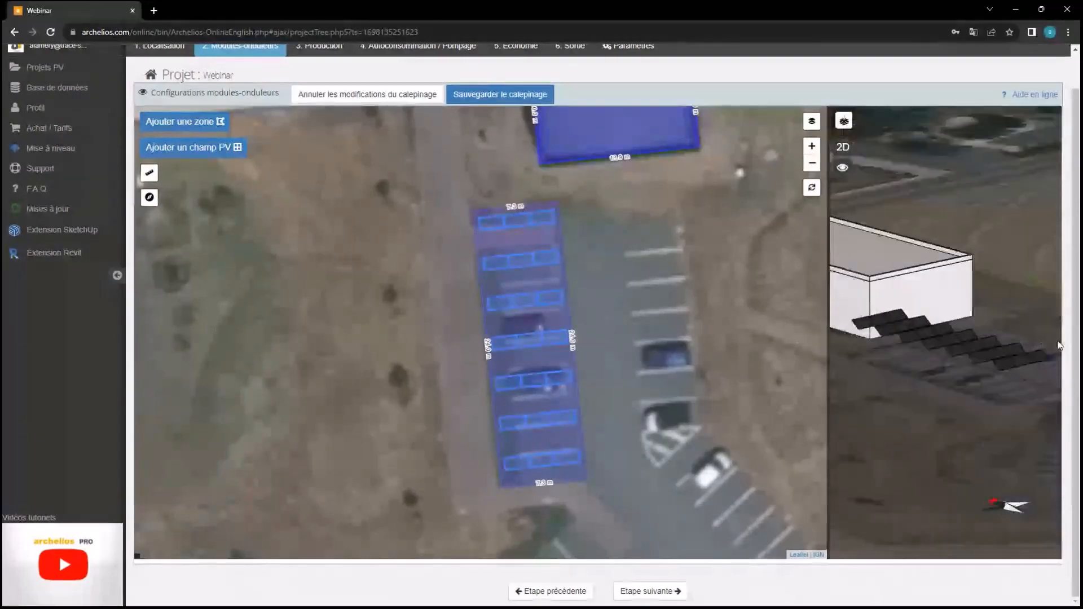
drag(1058, 342, 1007, 363)
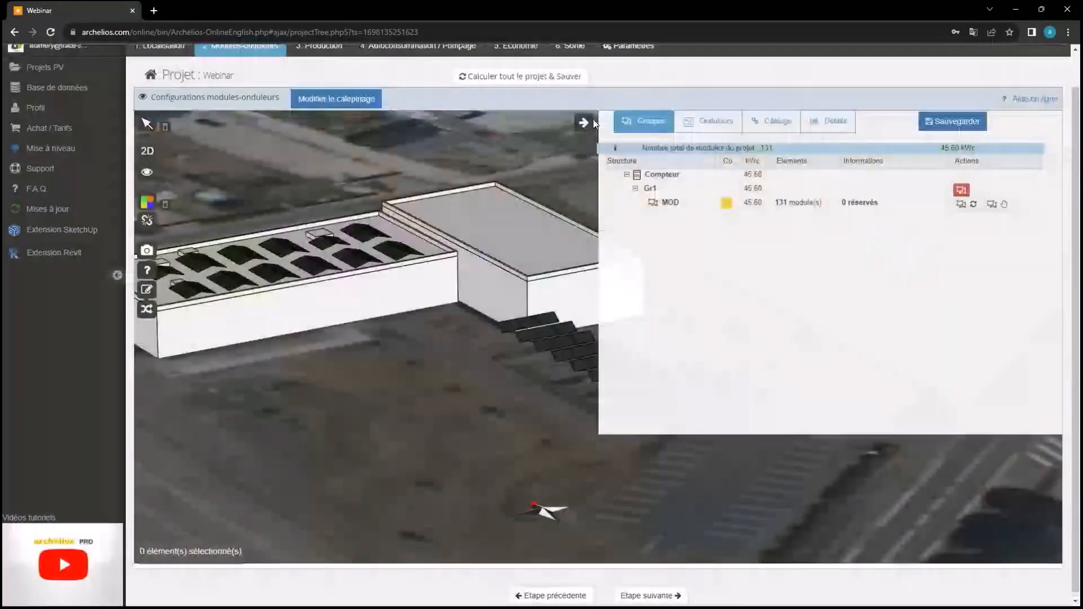
Survey the site in 3D, then request deletion of group Gr1 holding all 131 modules
click(583, 122)
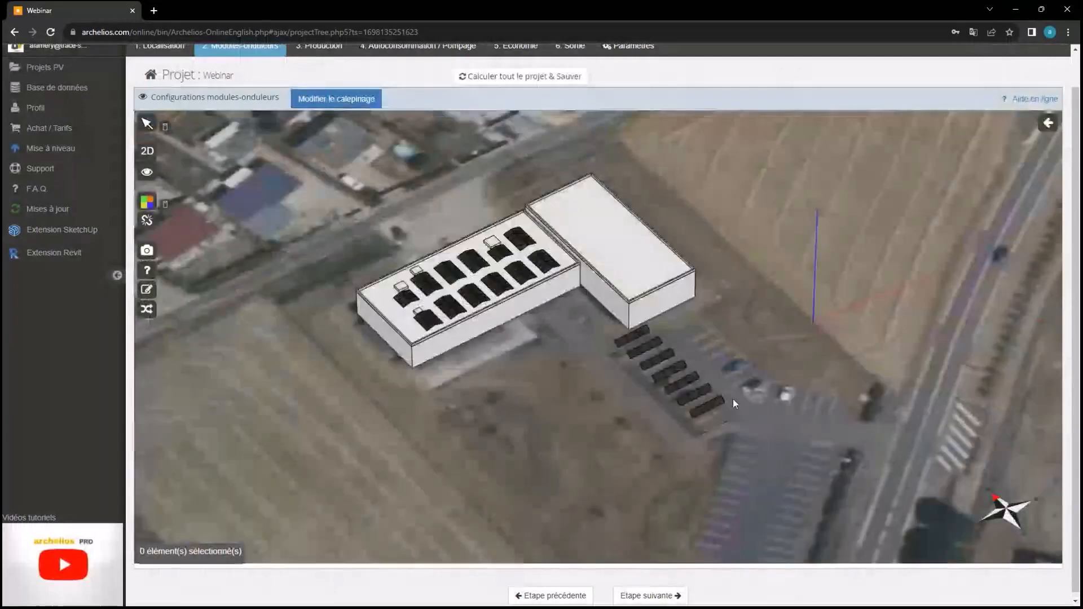
drag(732, 398, 761, 184)
drag(764, 311, 760, 353)
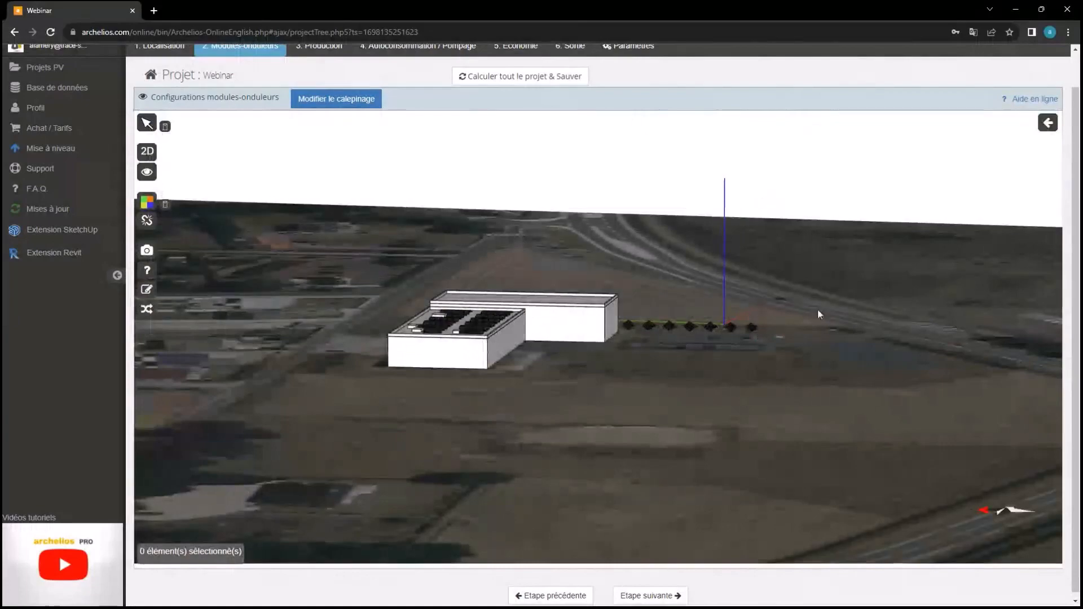
drag(569, 308, 441, 346)
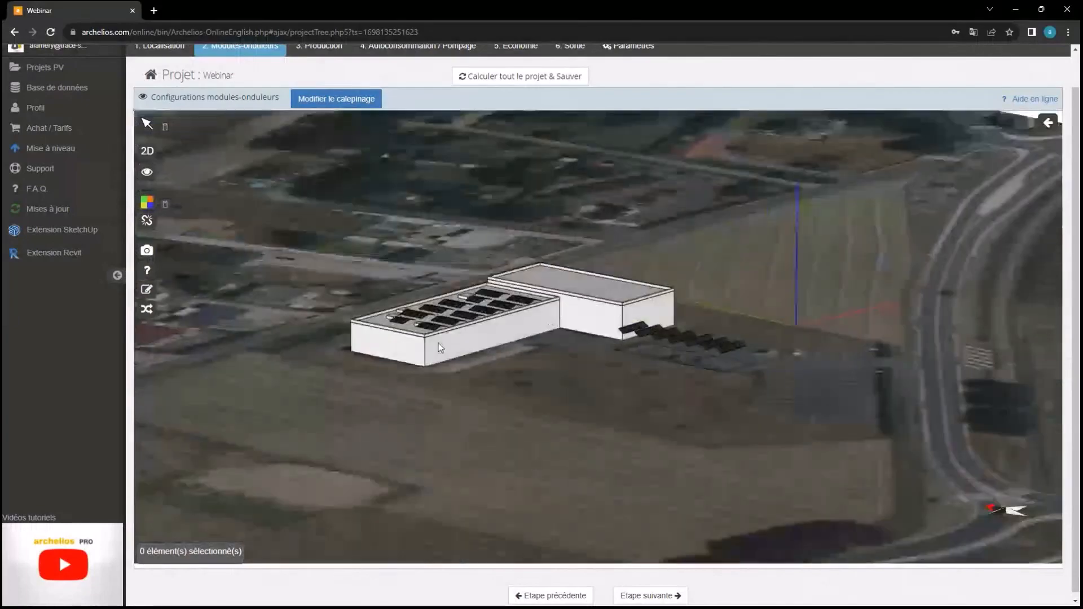
drag(695, 242, 413, 251)
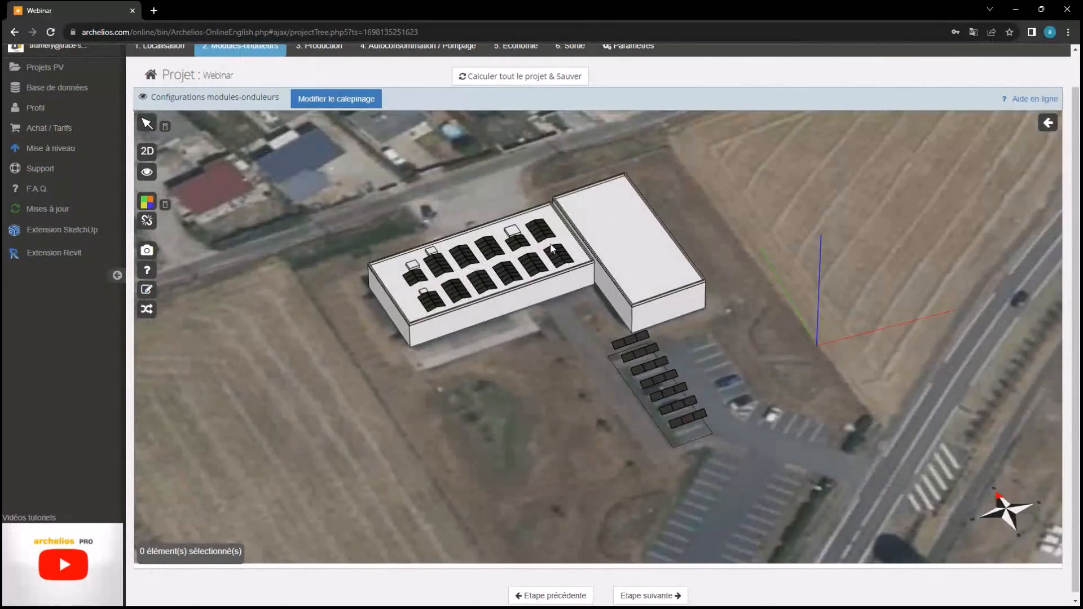
click(1047, 122)
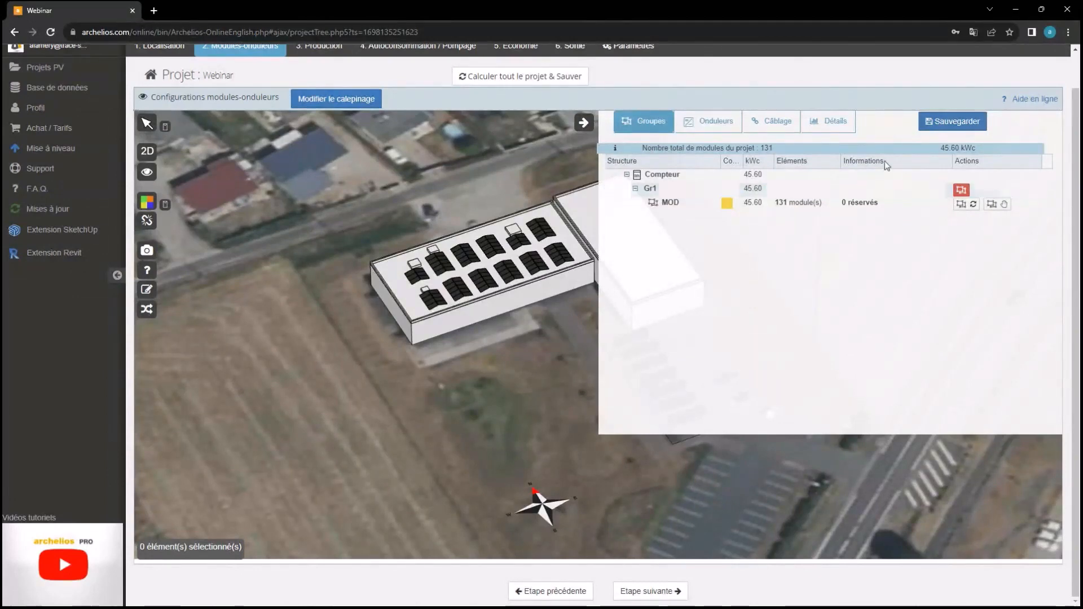
click(961, 189)
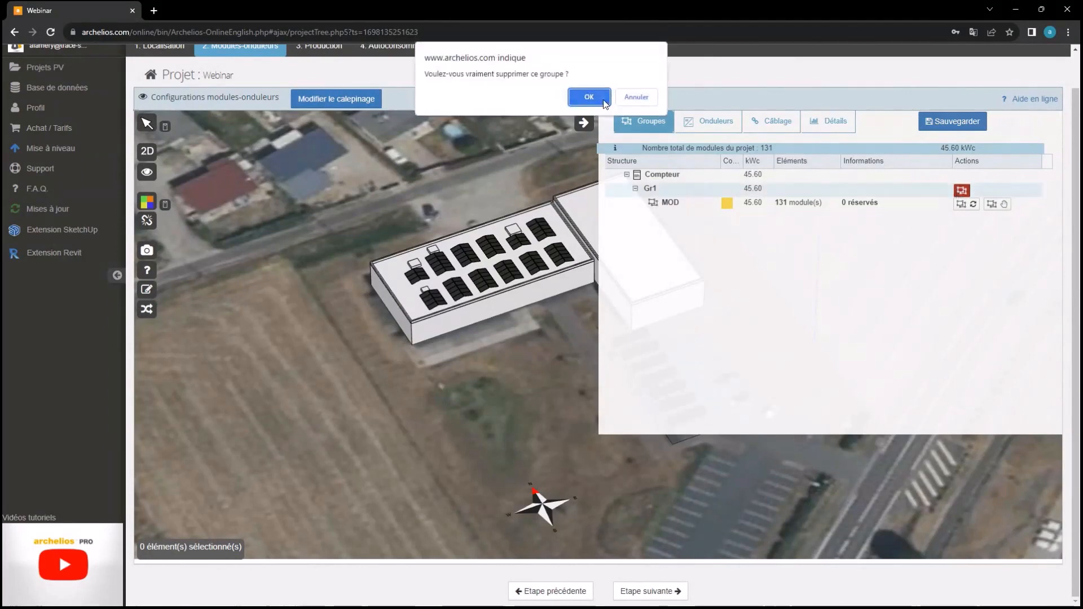
Confirm the deletion of group Gr1 with OK
click(602, 98)
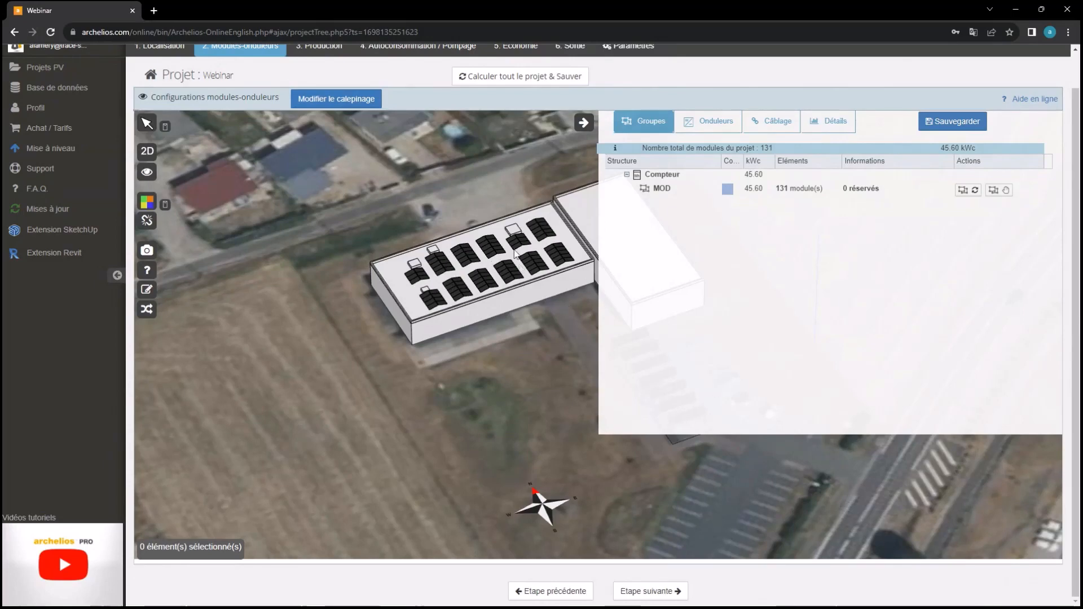
drag(502, 276, 414, 288)
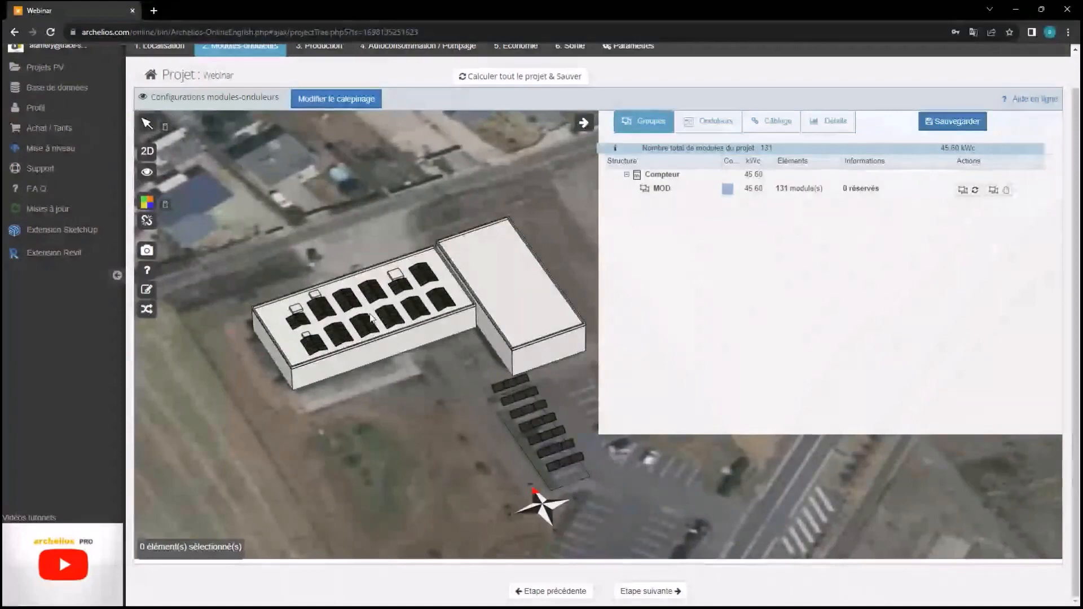
scroll(335, 293, up, 2)
scroll(336, 292, up, 2)
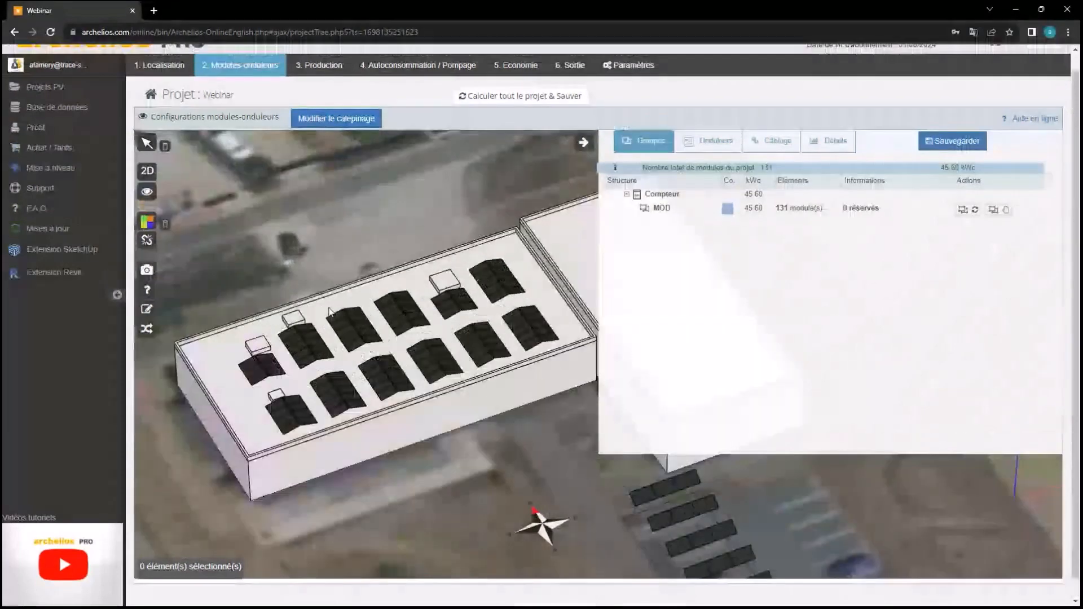
scroll(330, 311, up, 2)
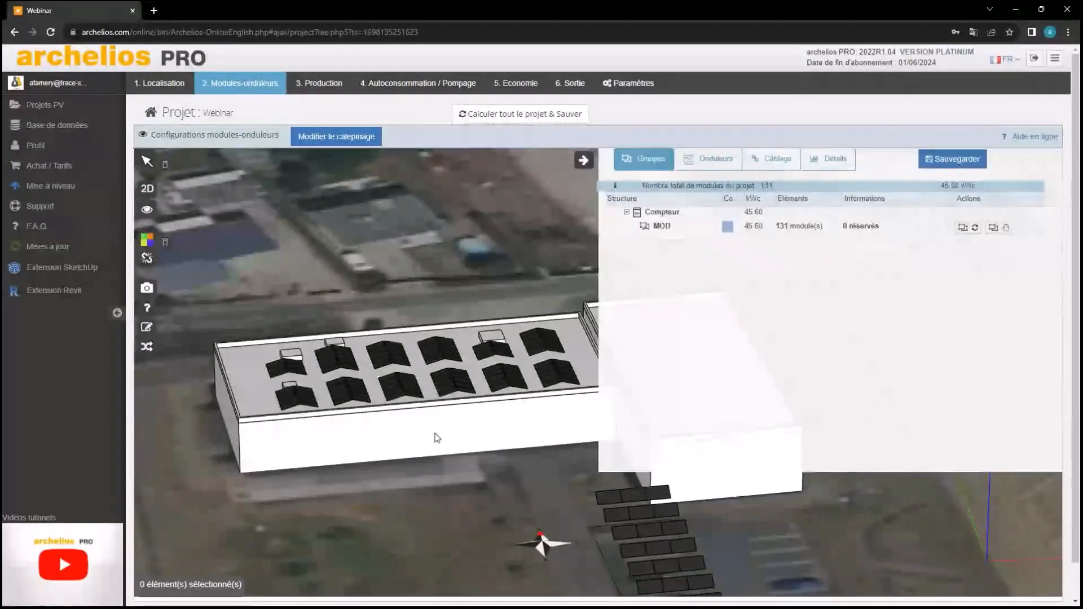
right_drag(435, 438, 310, 286)
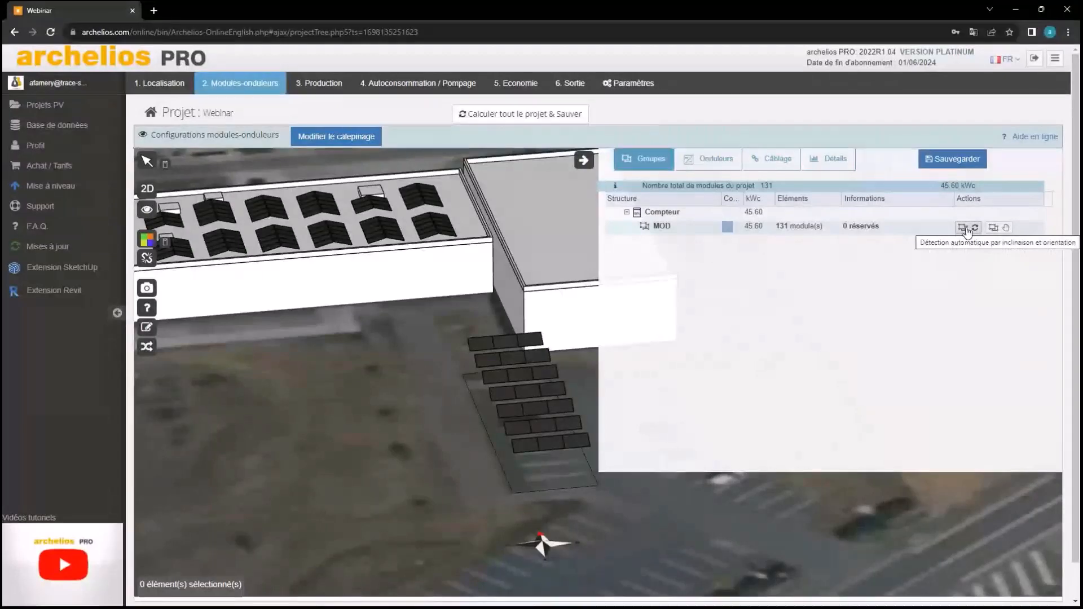
right_drag(347, 274, 485, 239)
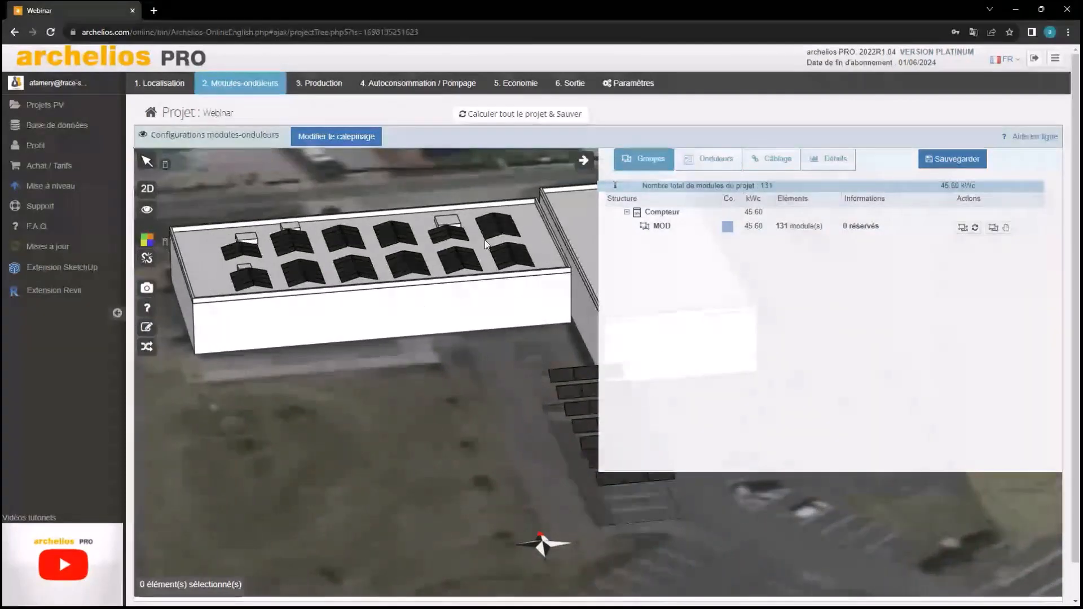
Start a new module group by selecting the parking modules in the 3D view
click(997, 229)
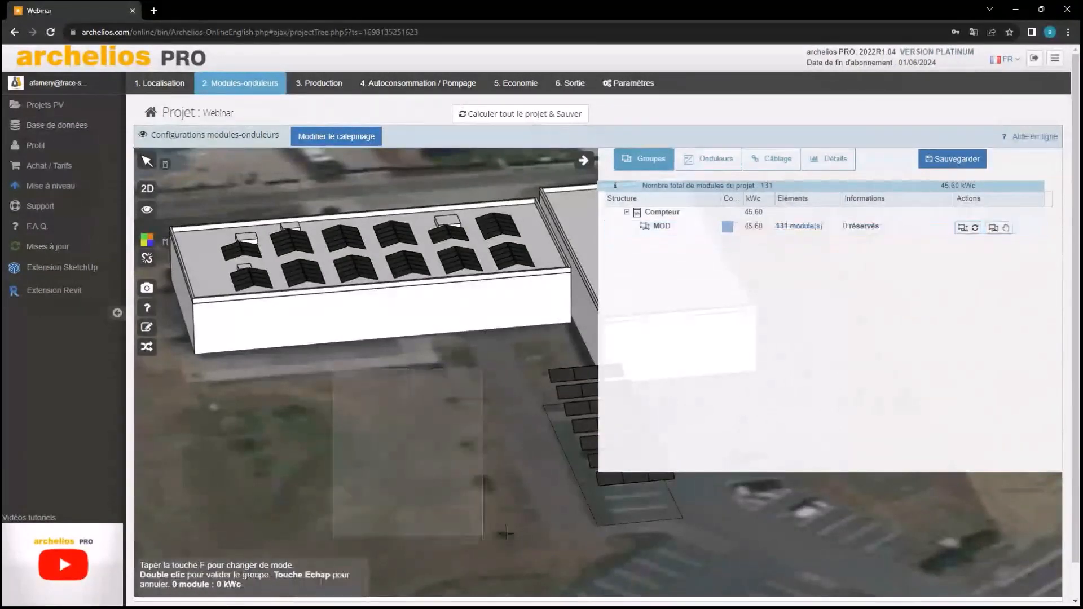
drag(506, 533, 333, 372)
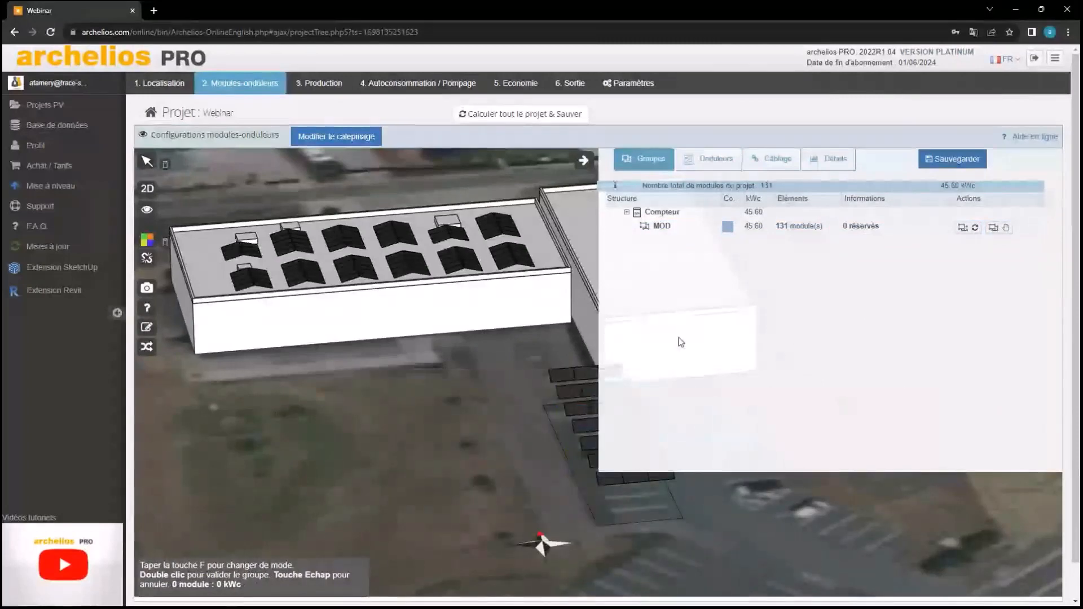
scroll(442, 314, down, 2)
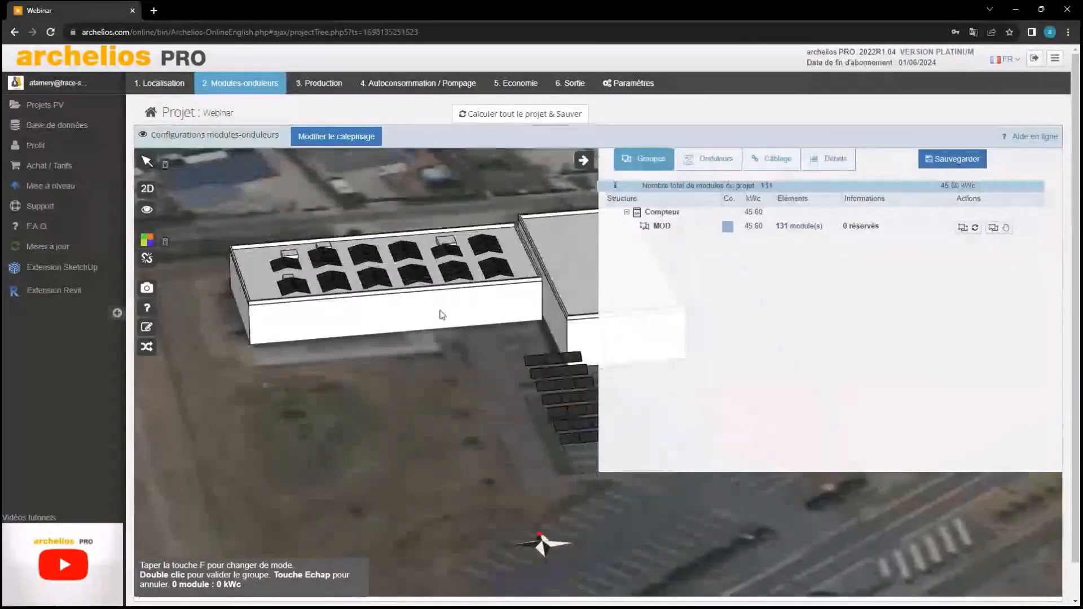
scroll(391, 322, down, 1)
drag(388, 317, 478, 356)
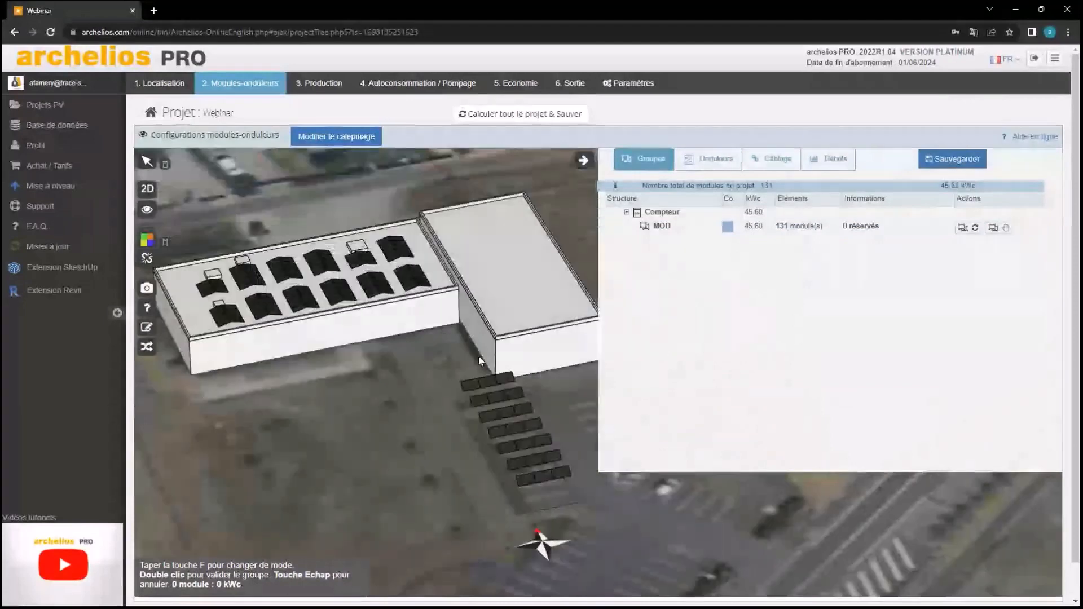
Auto-group modules by tilt and orientation into Gr1 and Gr2 (55 each) and Gr3 (21)
click(967, 228)
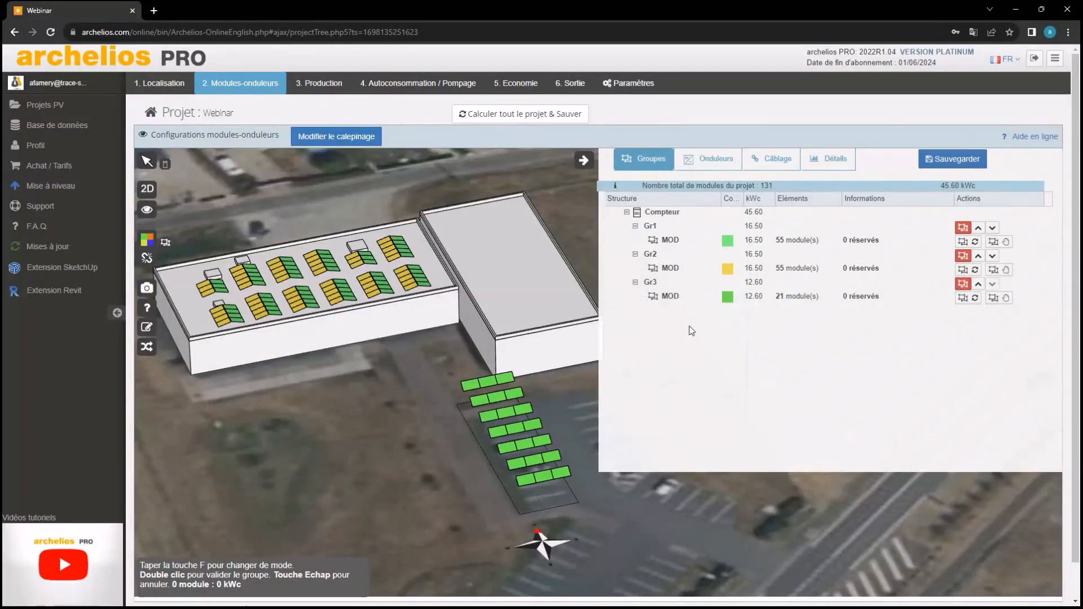
right_drag(477, 331, 545, 349)
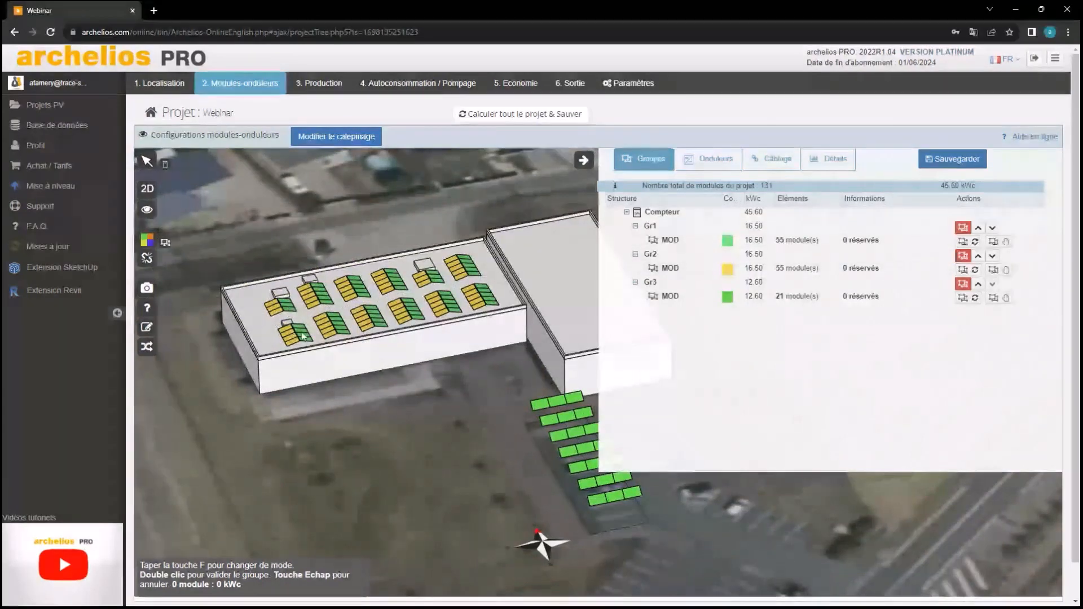
right_drag(505, 337, 398, 287)
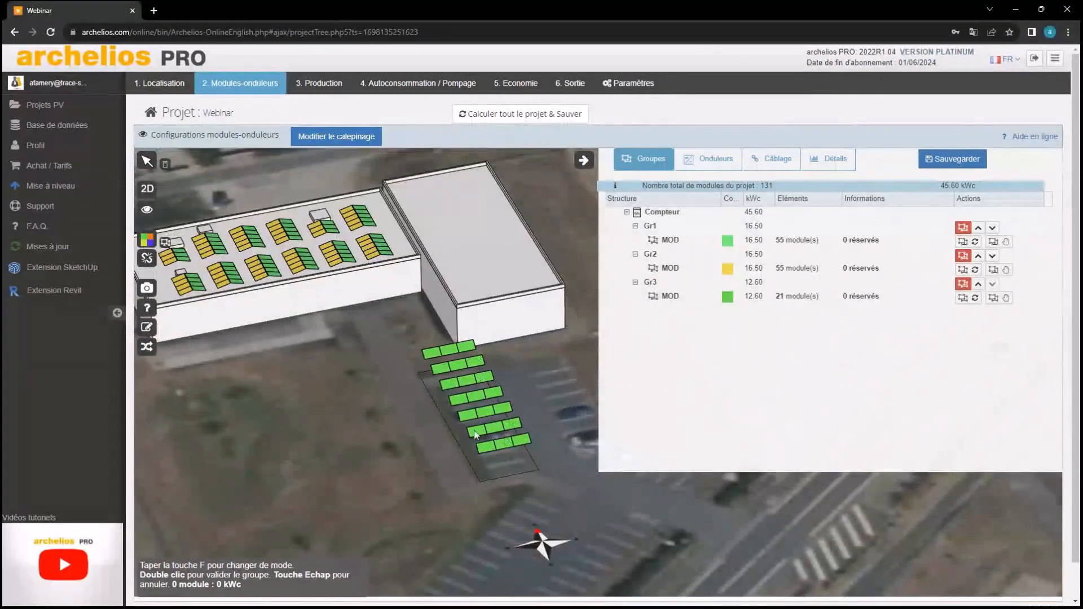
right_drag(492, 401, 533, 418)
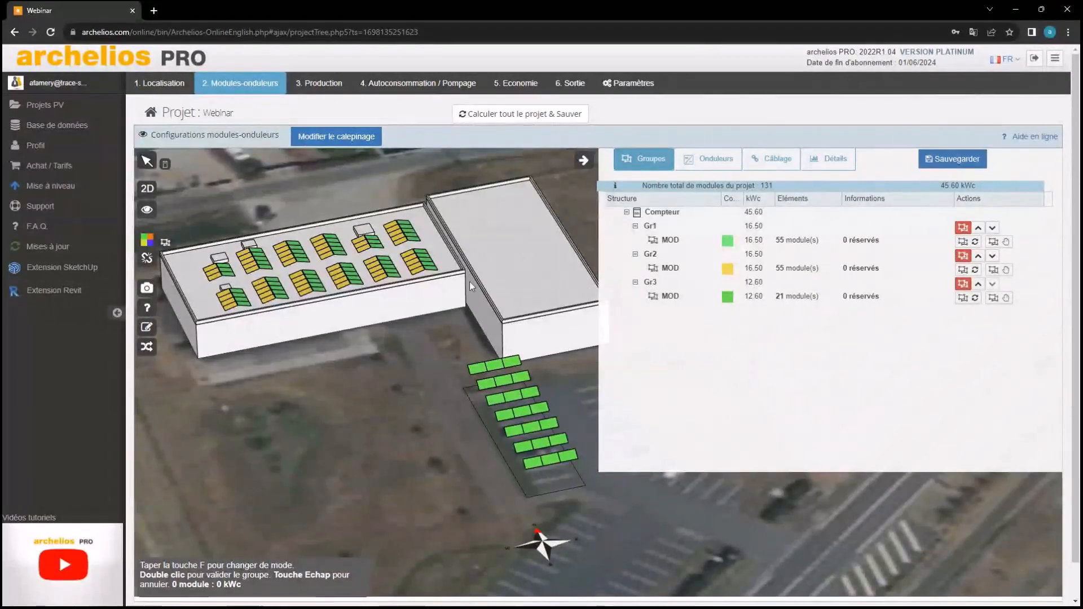
Colour group Gr3's 21 parking modules red, distinct from the green Gr1 and yellow Gr2
click(727, 299)
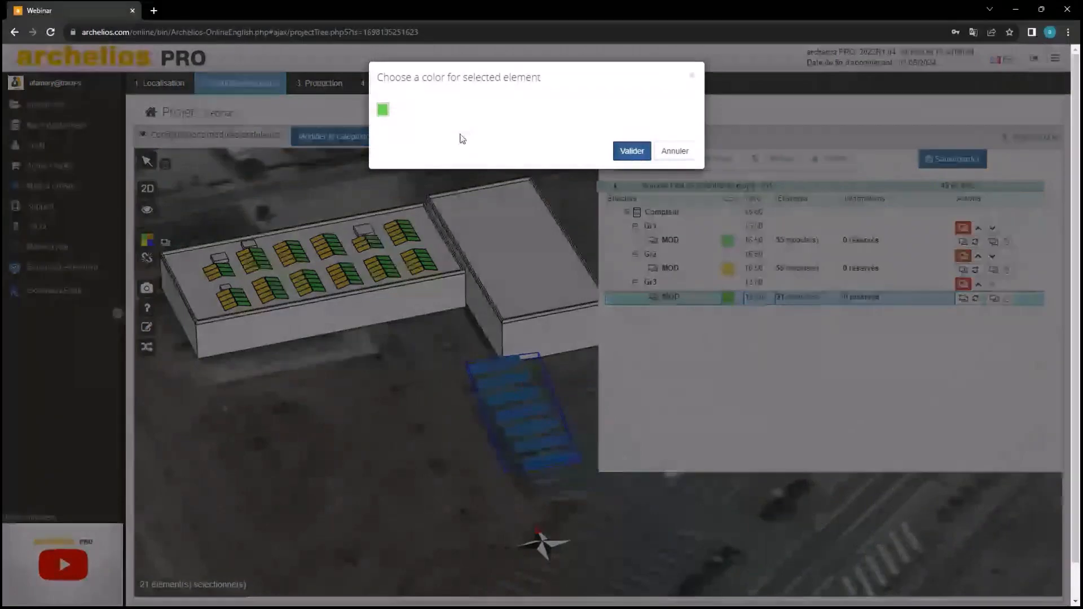
click(386, 111)
click(399, 133)
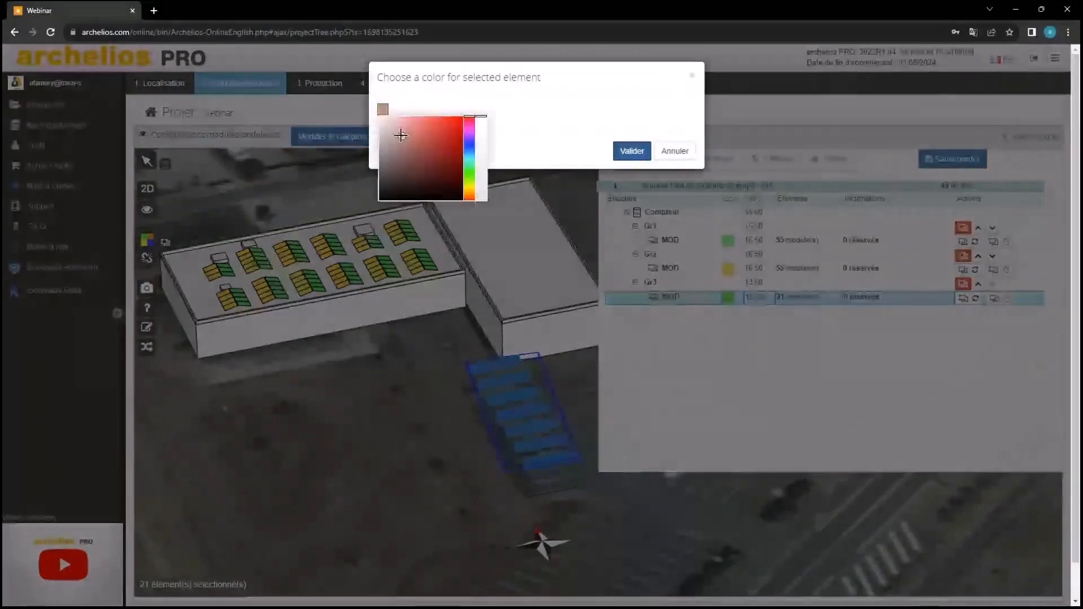
click(460, 117)
click(639, 153)
mouse_move(411, 381)
right_down()
mouse_move(494, 393)
mouse_move(430, 374)
right_up()
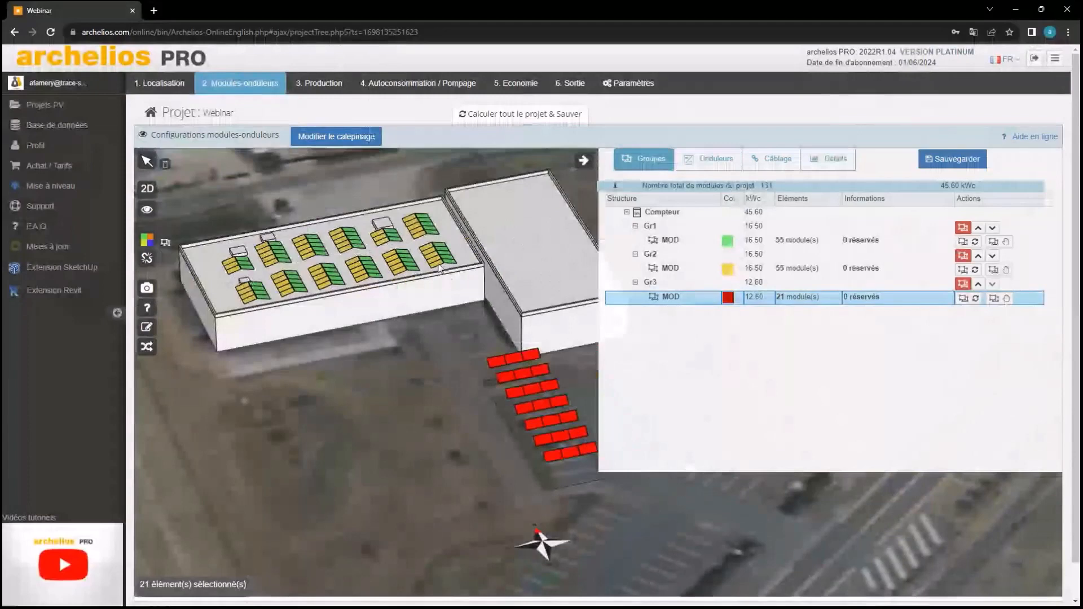
right_drag(439, 265, 436, 269)
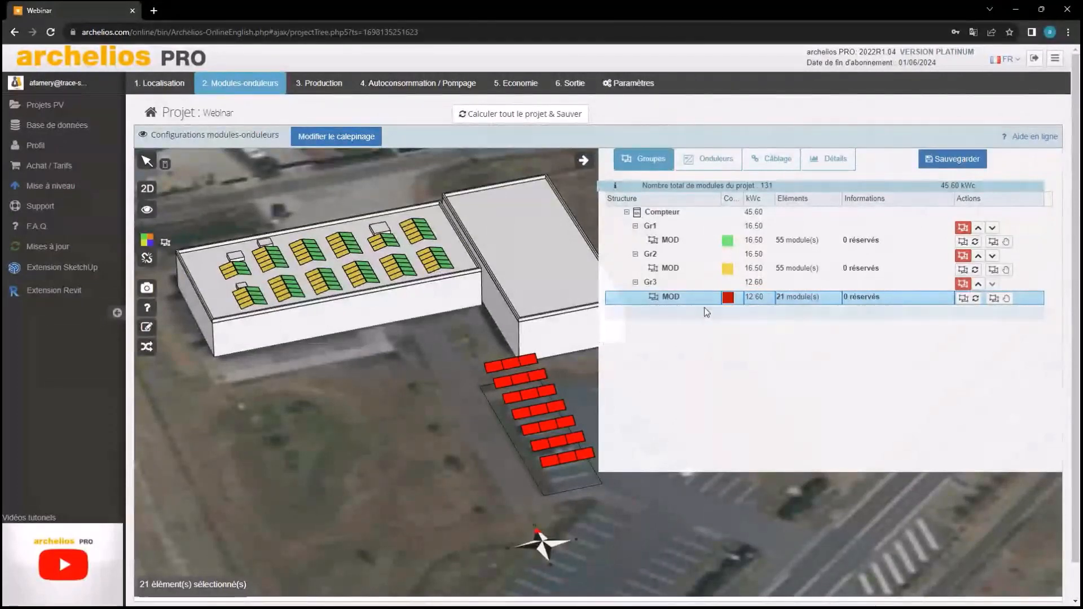
click(706, 165)
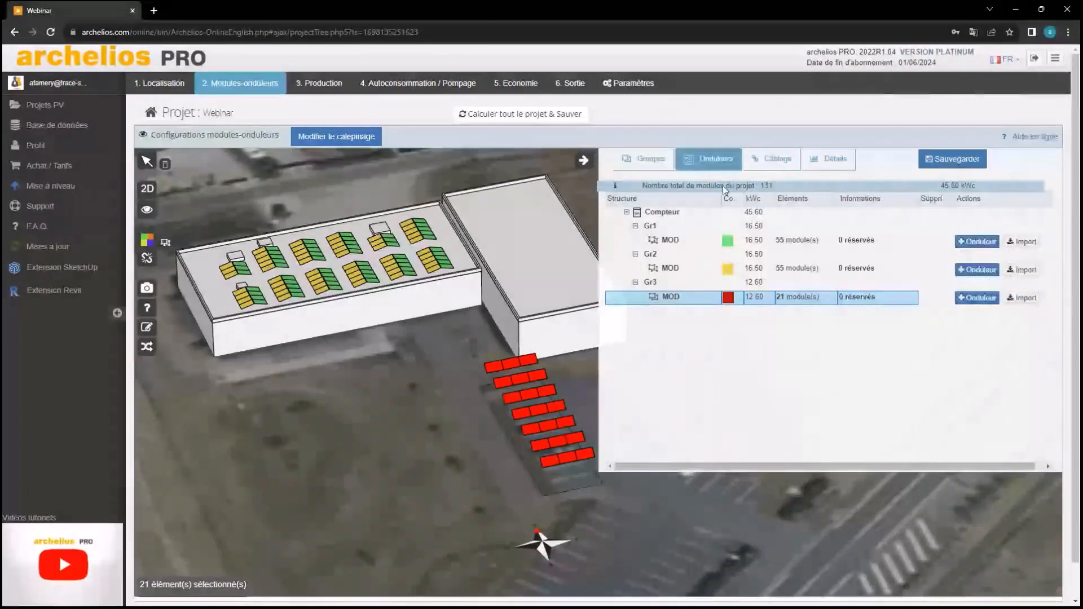
Add an inverter to Gr1 under Compteur, searching 'froni' to set the manufacturer to Fronius
click(730, 213)
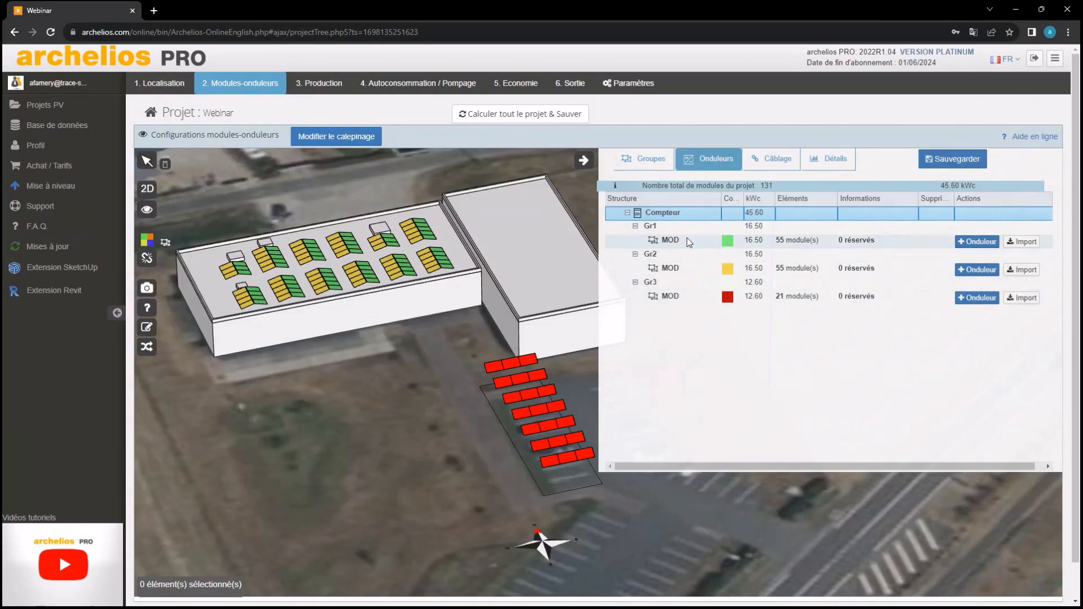
click(980, 241)
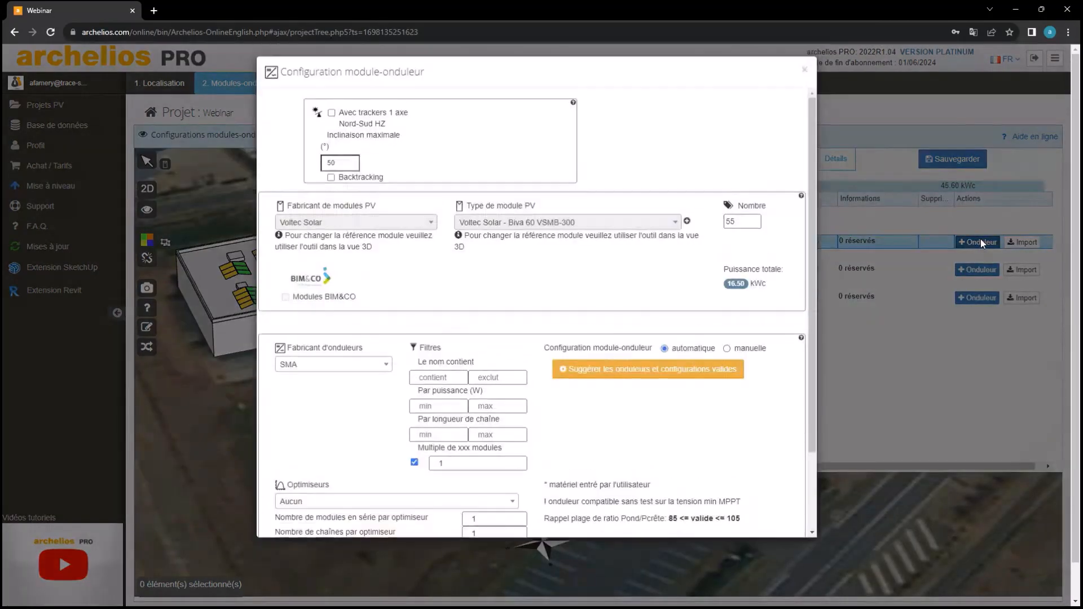
scroll(568, 267, down, 1)
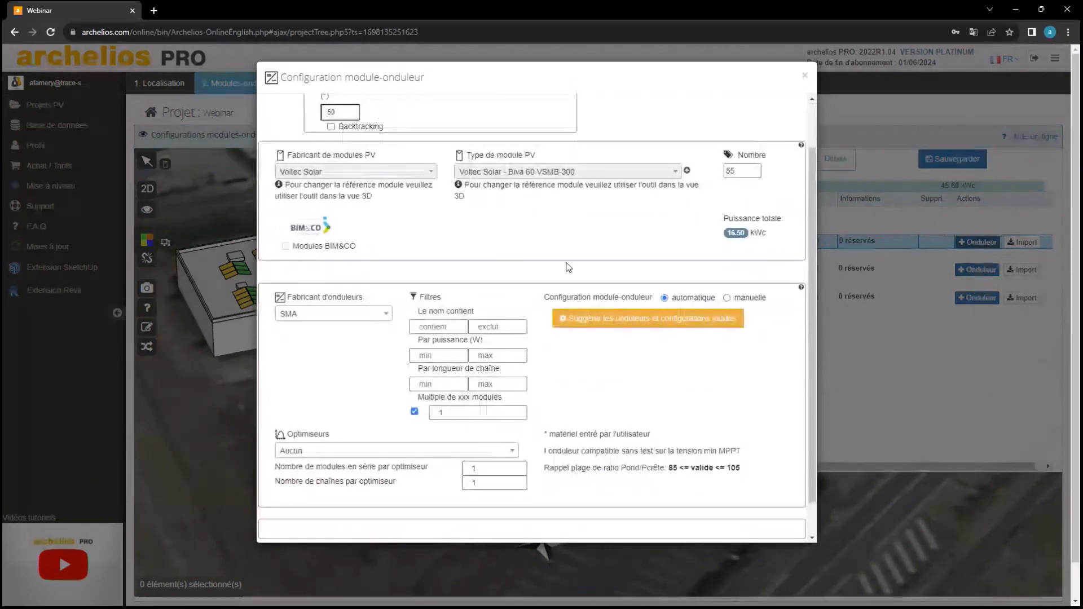
scroll(568, 267, up, 1)
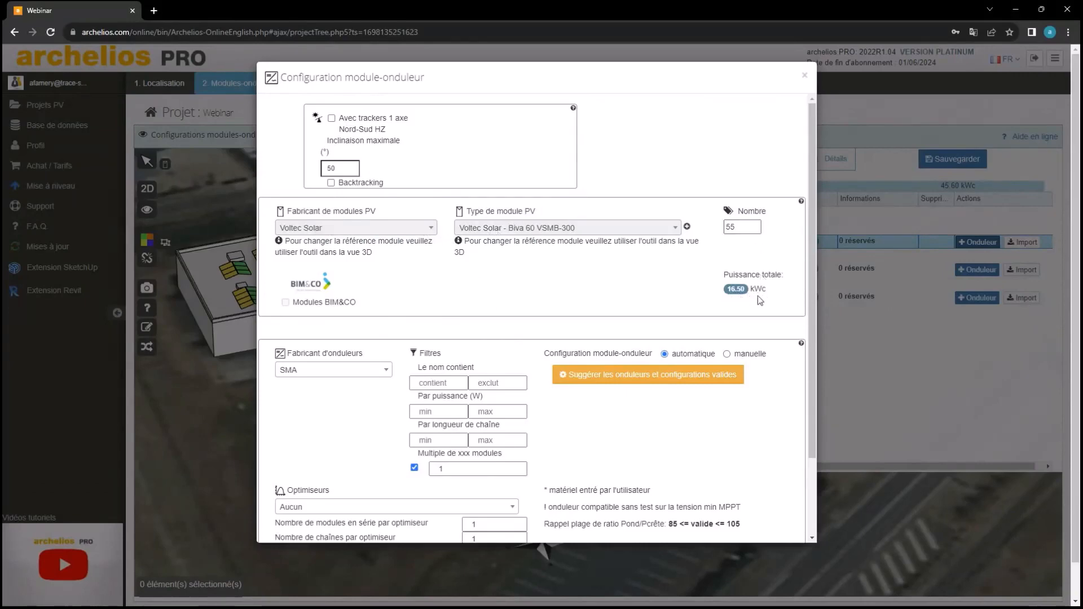
click(355, 371)
text(froni)
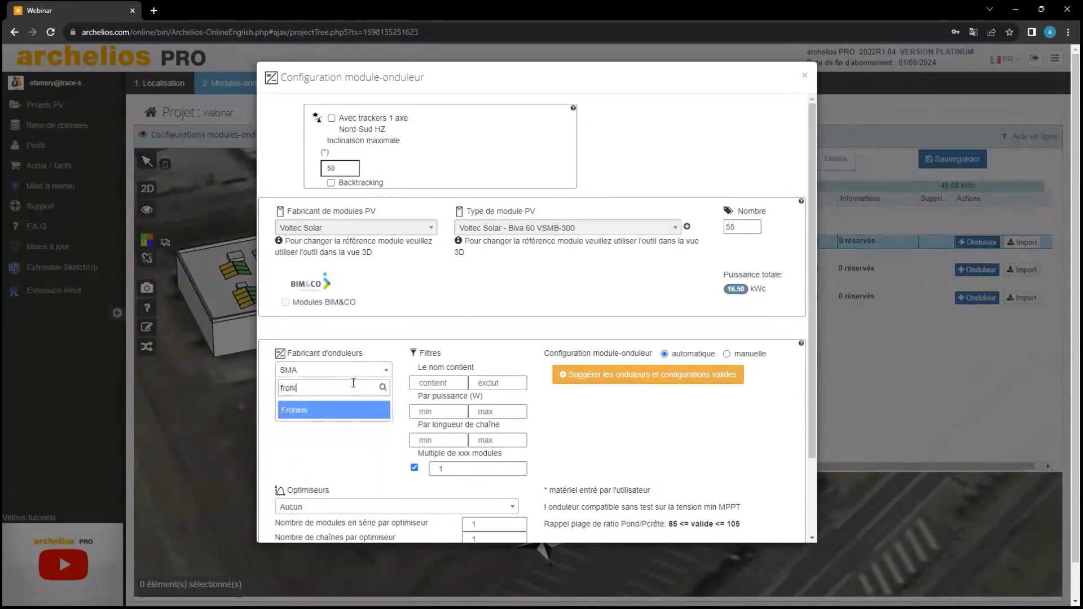
click(347, 415)
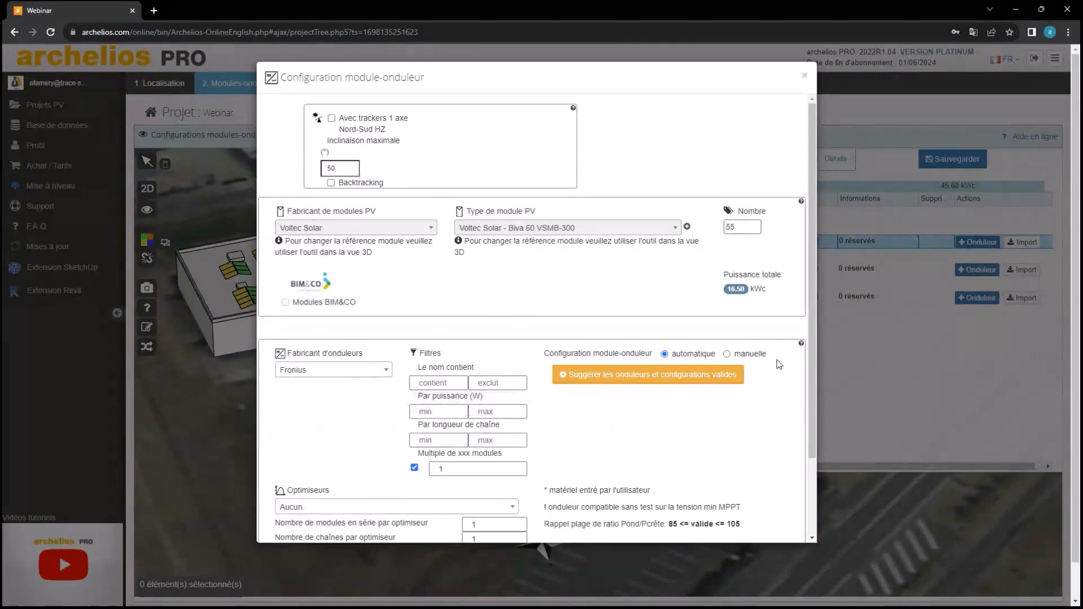
Accept the suggested valid configuration: one Fronius Symo 15.0-3-M inverter (Inv1) for Gr1's 55 modules
click(673, 389)
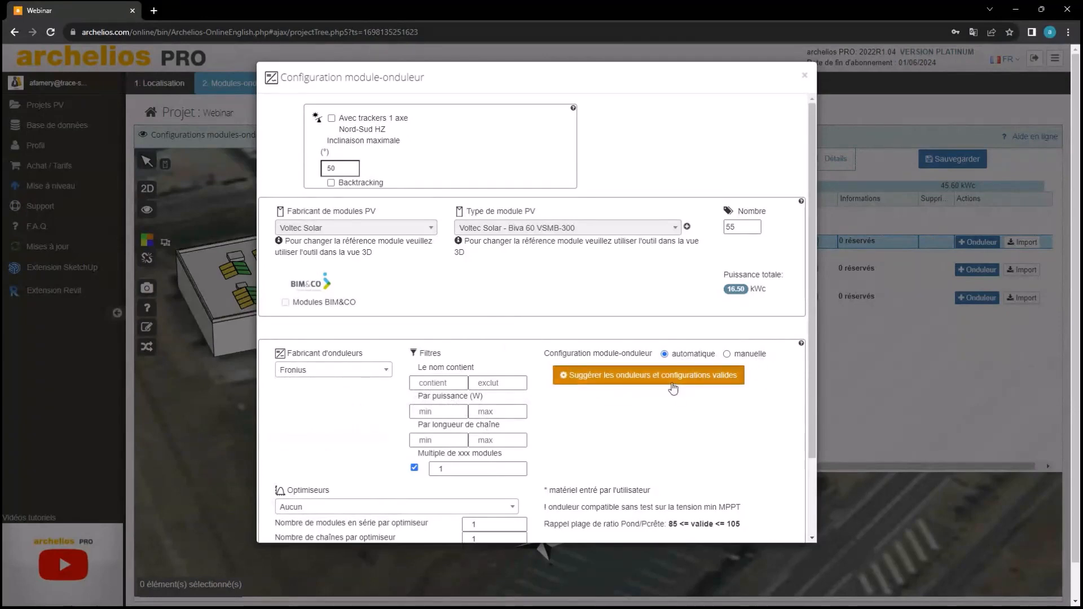
scroll(673, 389, down, 2)
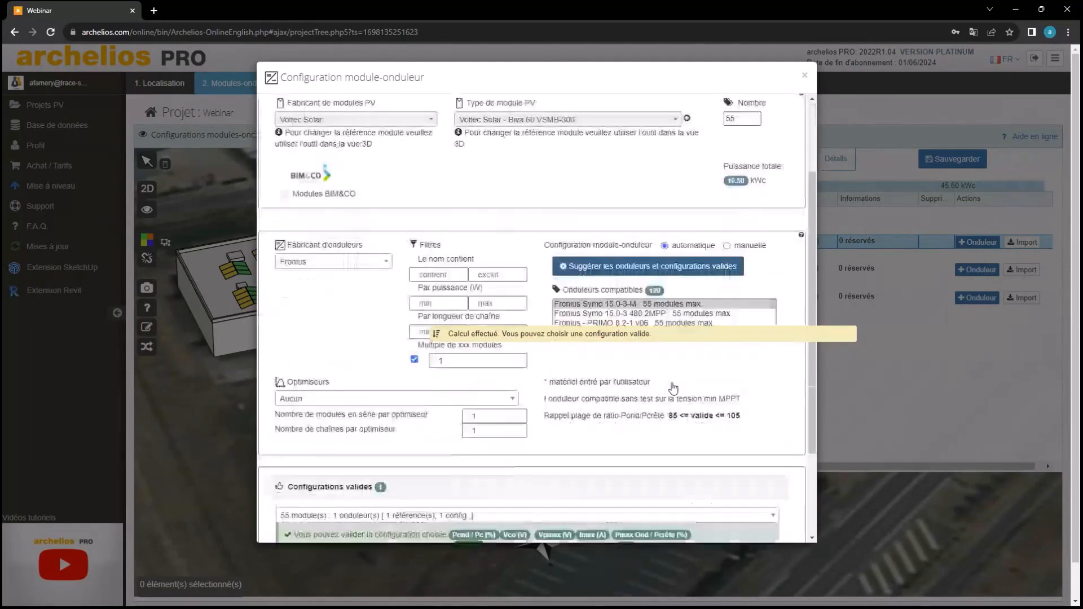
scroll(673, 389, down, 2)
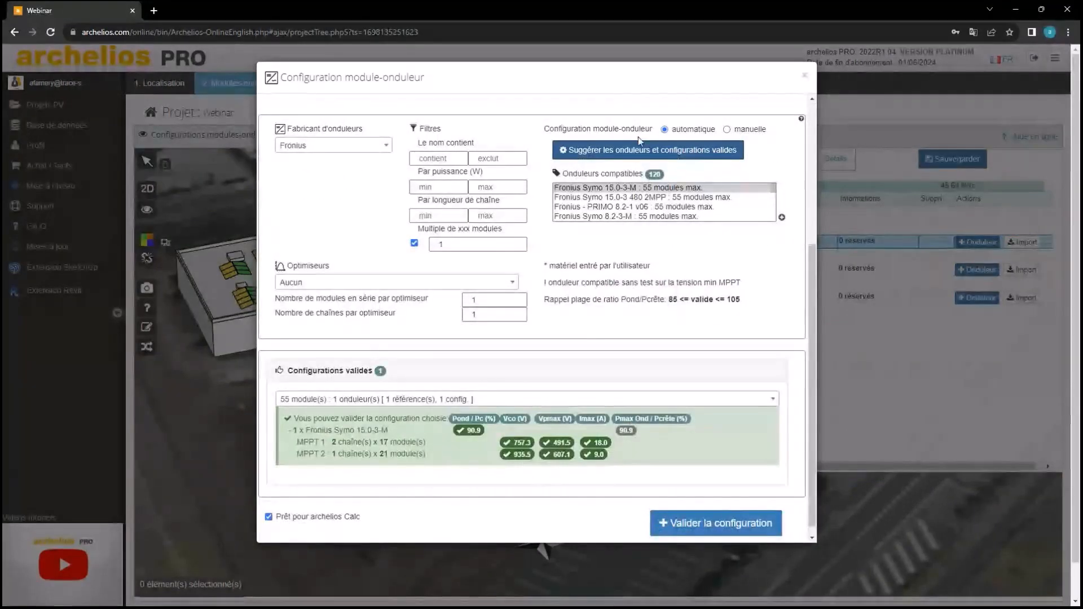
scroll(635, 143, up, 1)
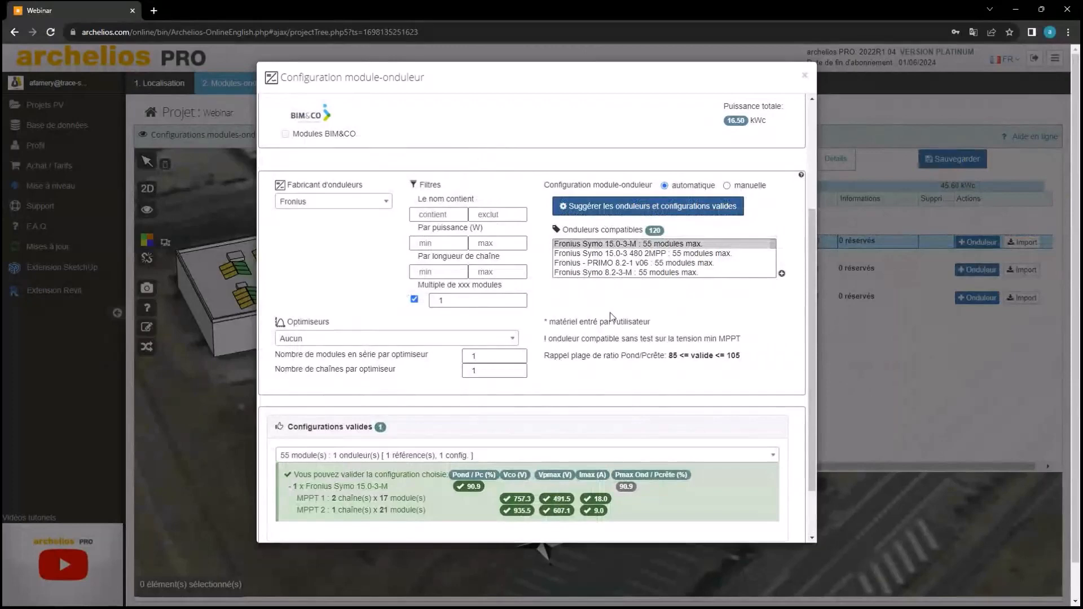
scroll(610, 317, down, 1)
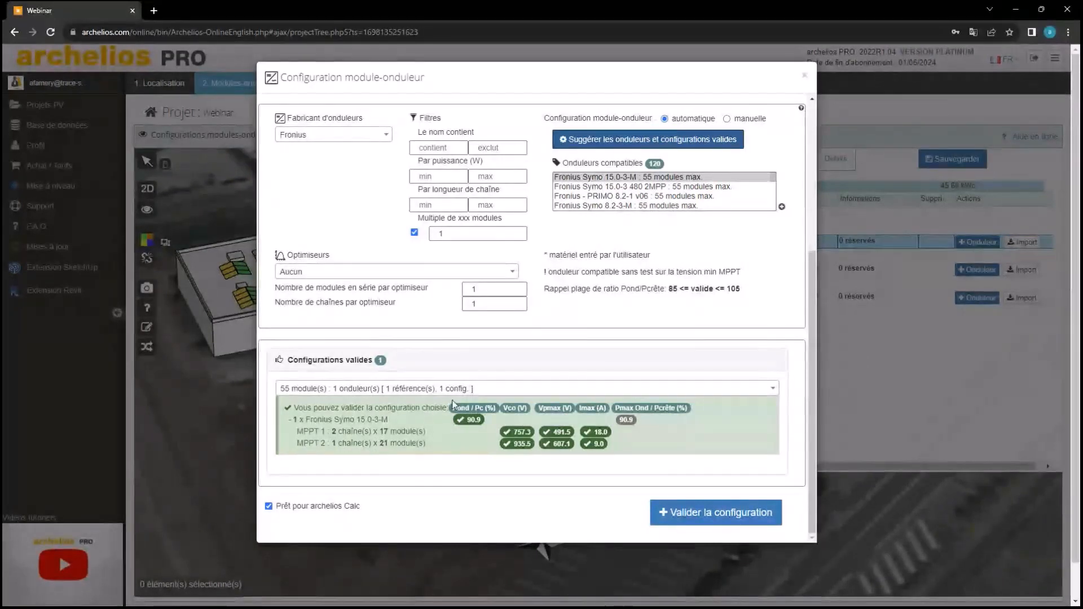
scroll(475, 389, up, 4)
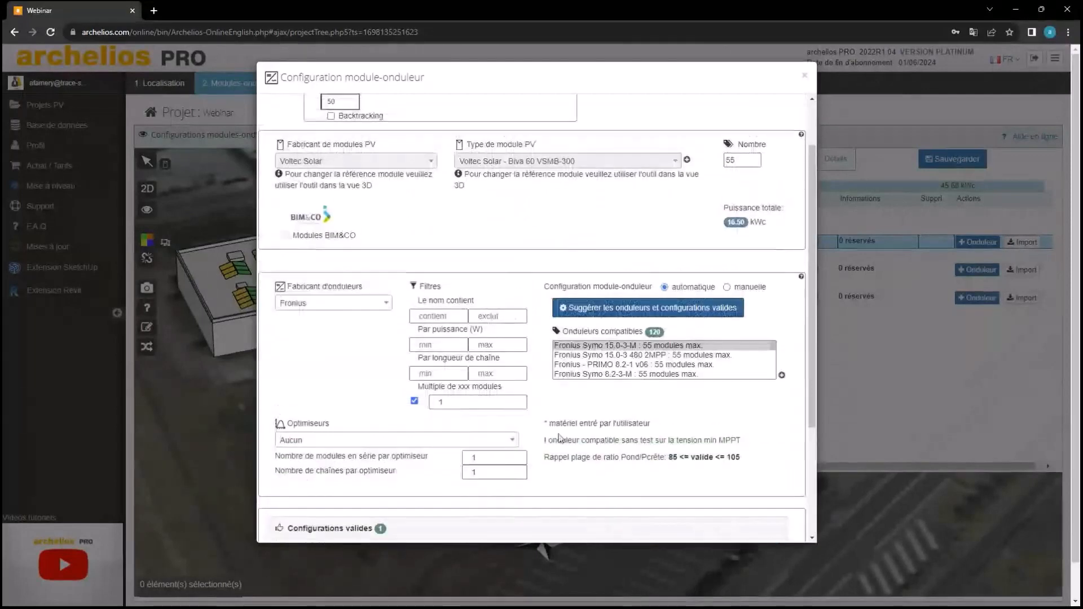
scroll(560, 435, down, 3)
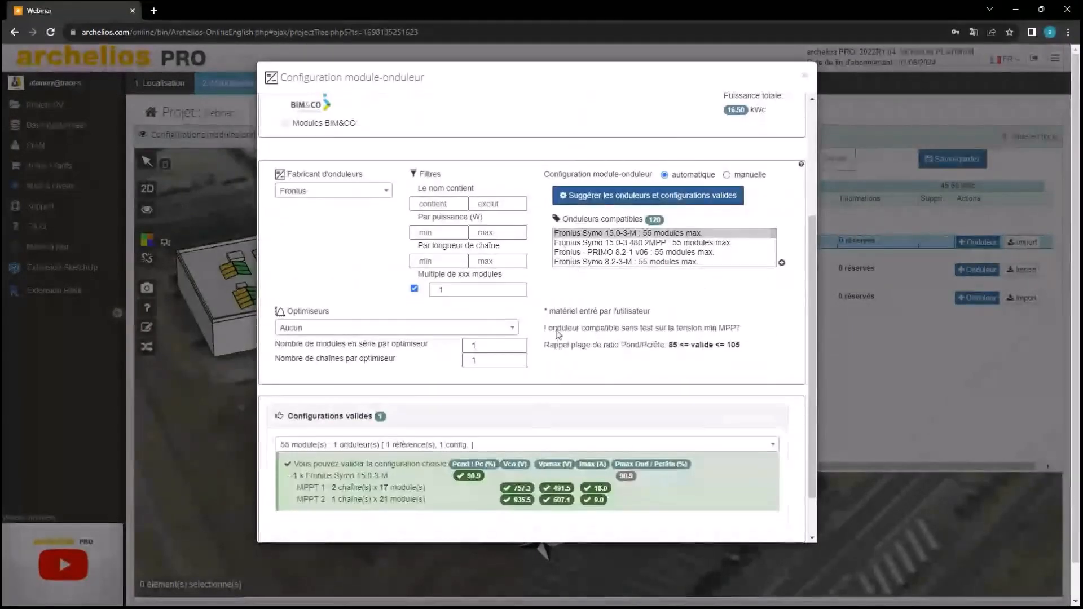
scroll(634, 367, down, 1)
scroll(634, 367, down, 1)
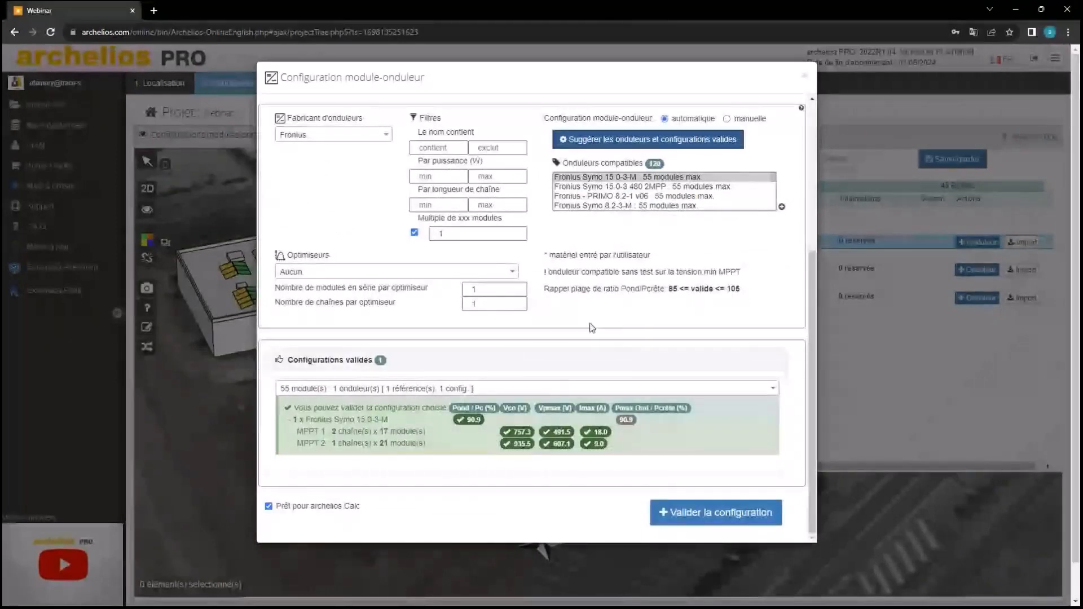
click(704, 510)
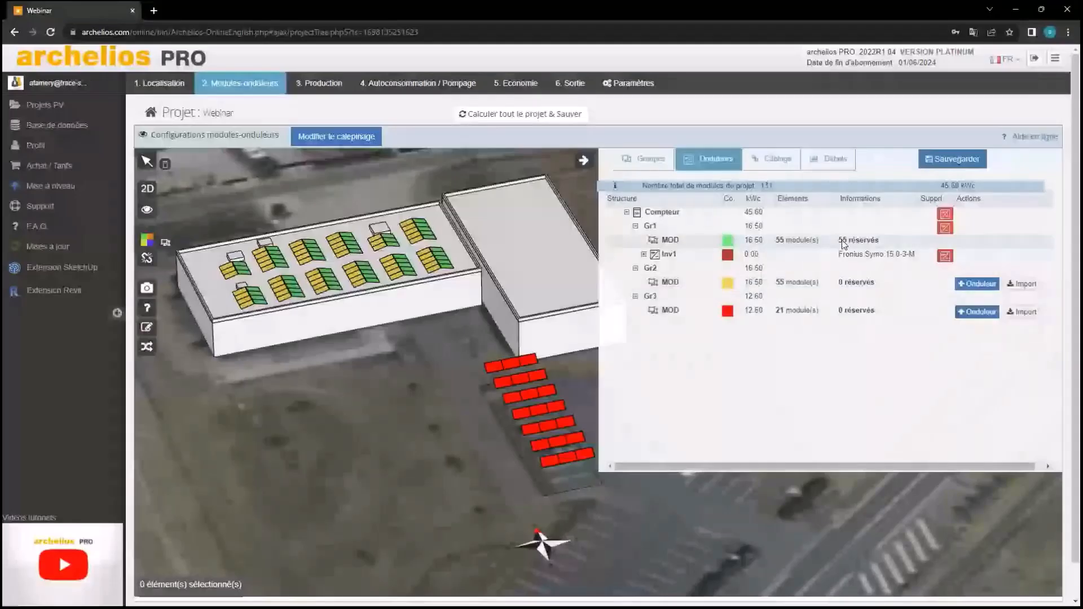
Add inverter Inv2 to Gr2 with the suggested Fronius Symo 15.0-3-M configuration for 55 modules
mouse_move(847, 246)
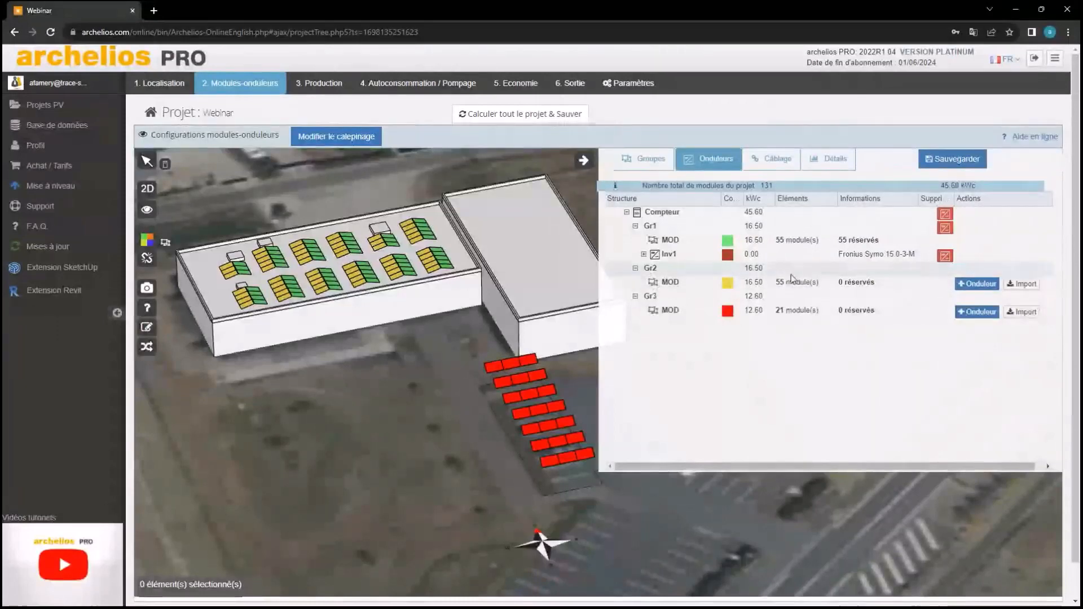
click(905, 284)
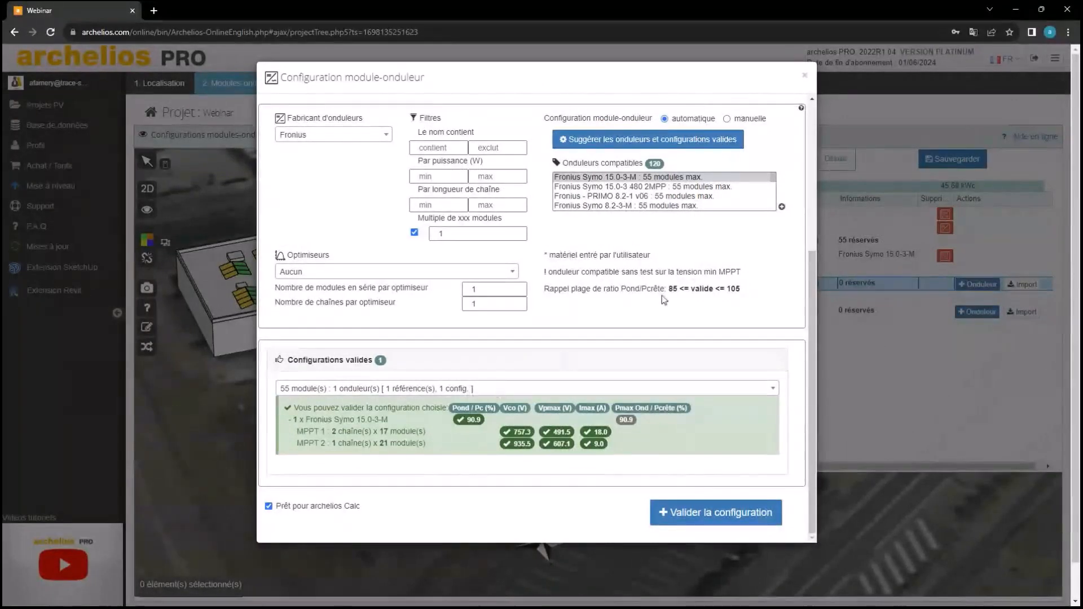
scroll(601, 237, up, 1)
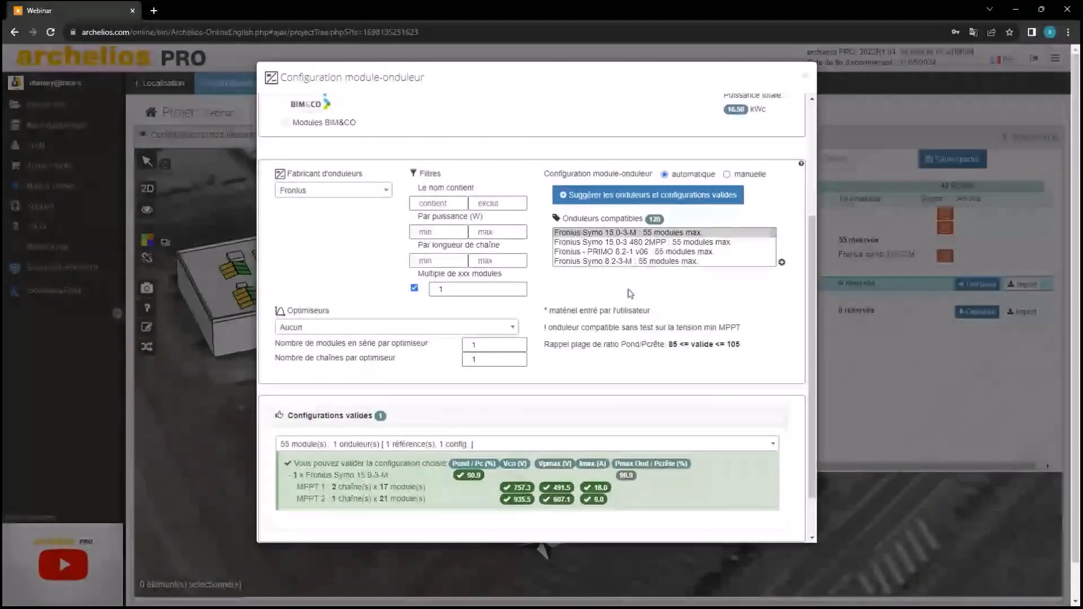
scroll(335, 380, down, 1)
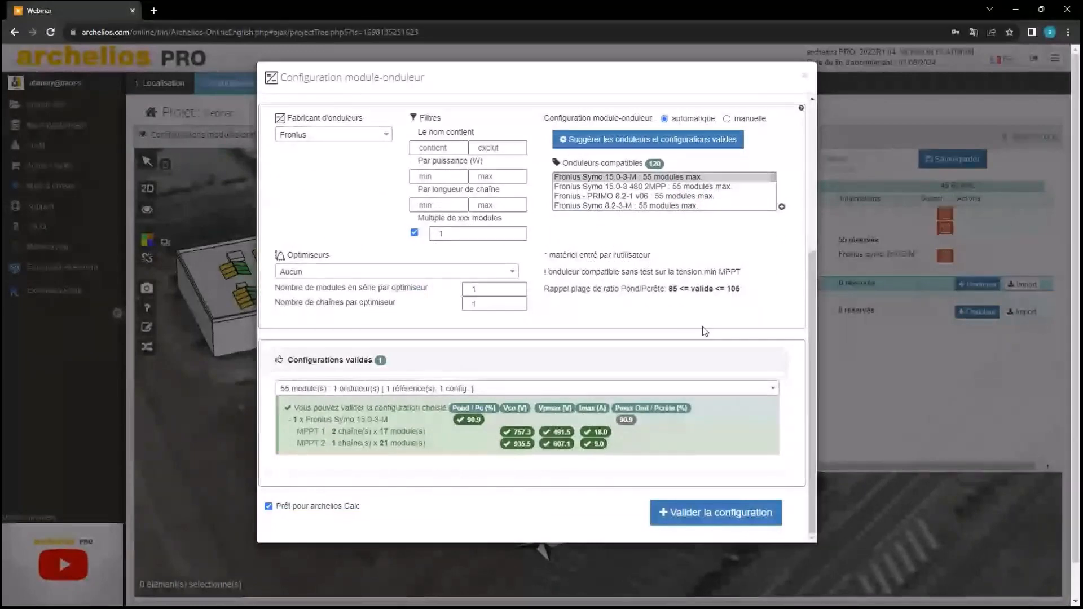
click(749, 502)
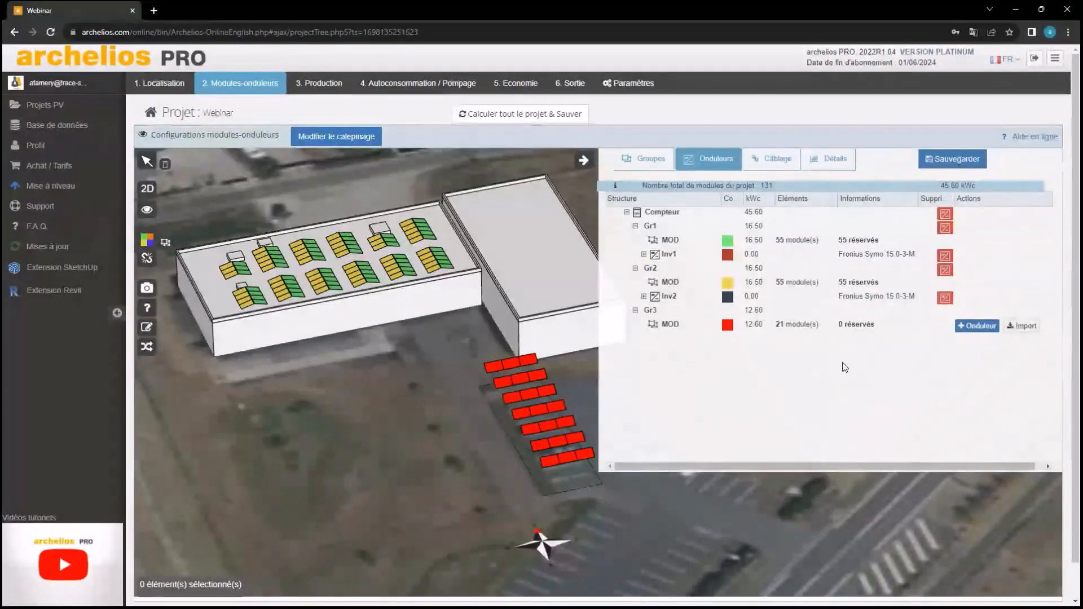
Add an inverter to Gr3 and set its manufacturer to SMA via search
click(978, 327)
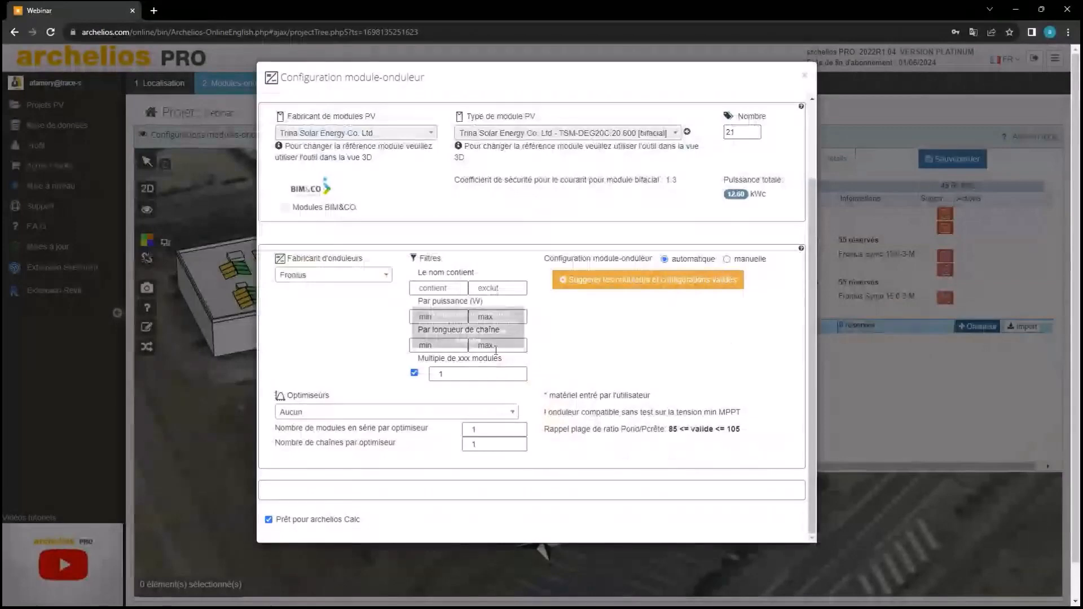
click(315, 275)
text(S)
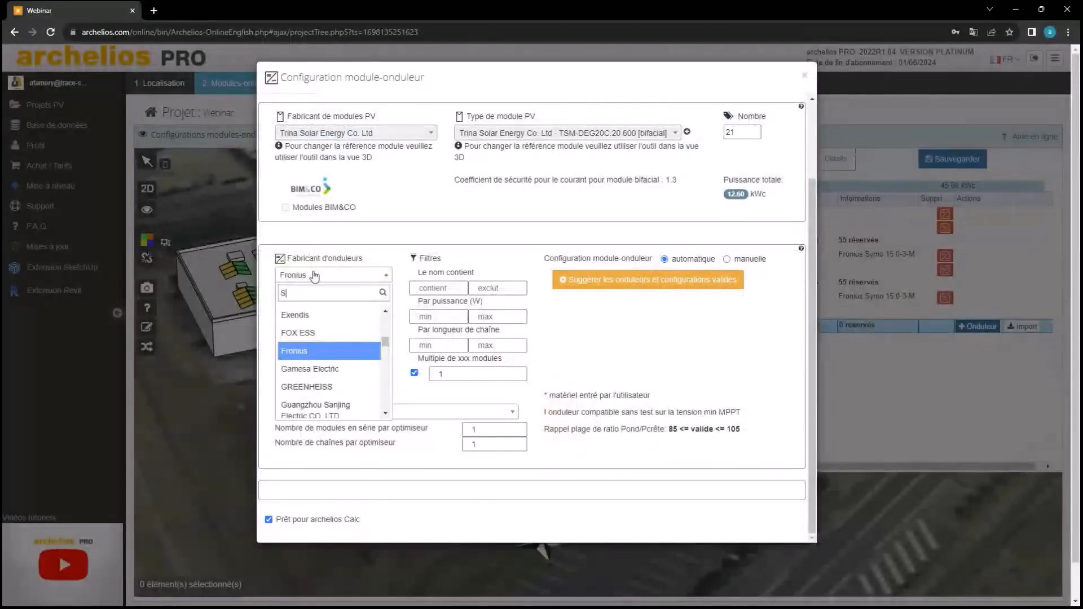
text(MA)
click(296, 314)
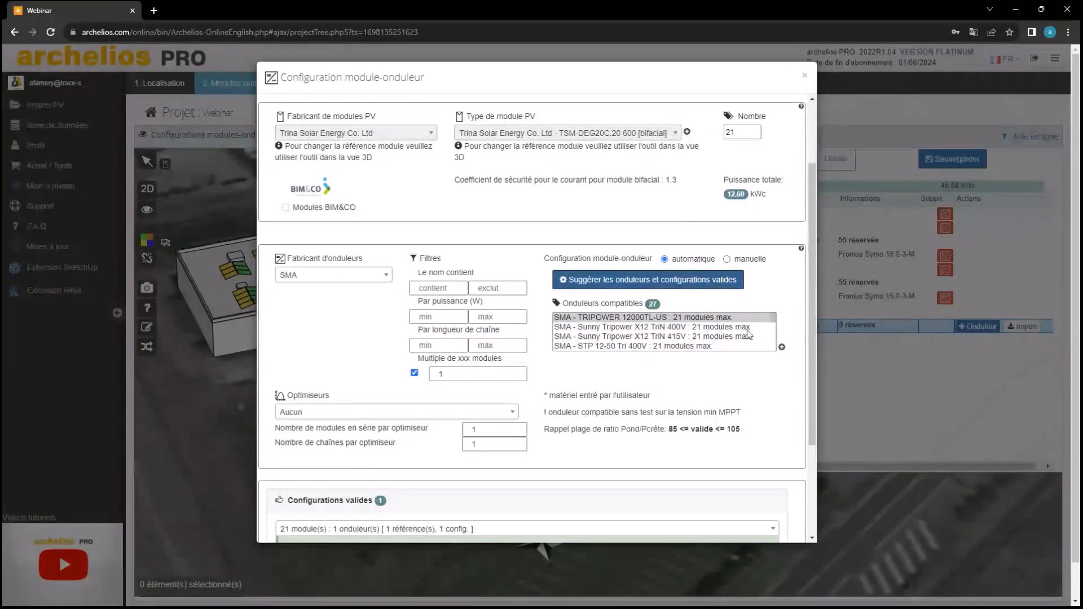
Select the SMA TRIPOWER 12000TL-US for Gr3's 21 modules and validate the configuration
scroll(701, 341, down, 5)
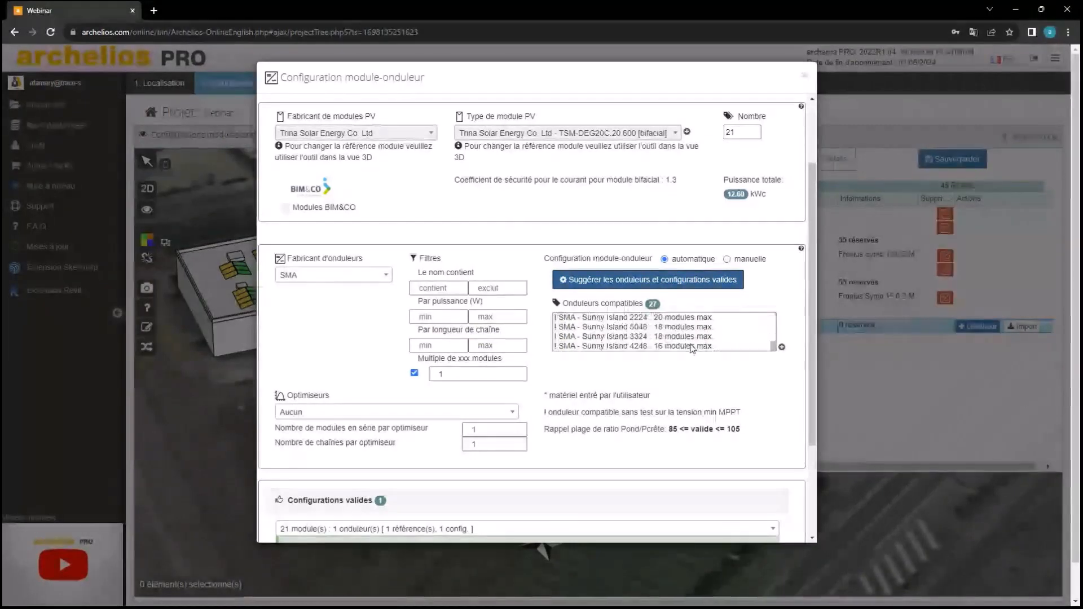
scroll(673, 342, up, 2)
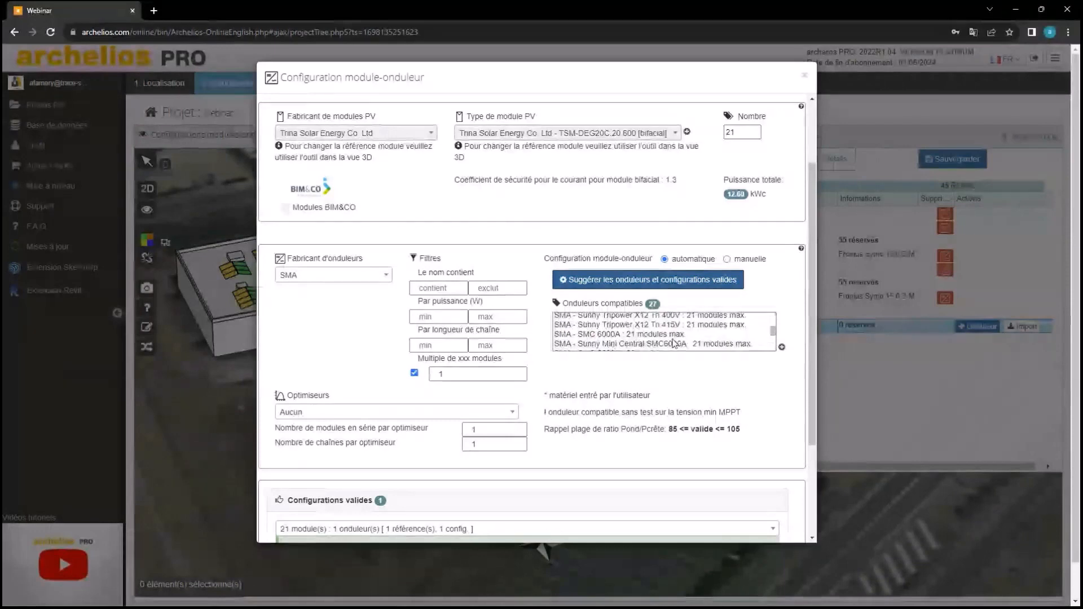
scroll(673, 342, down, 2)
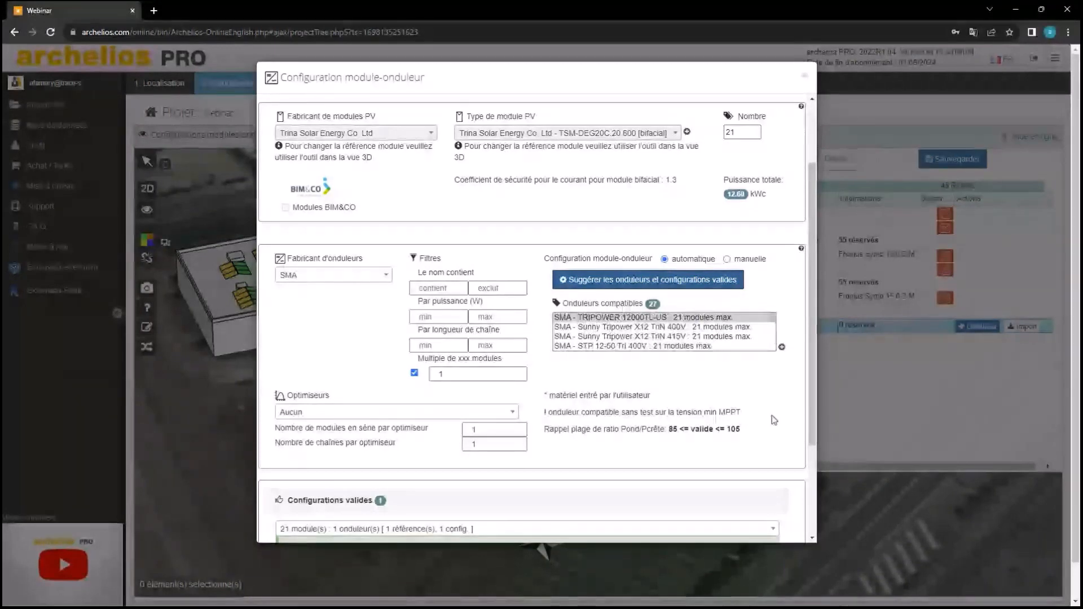
click(637, 320)
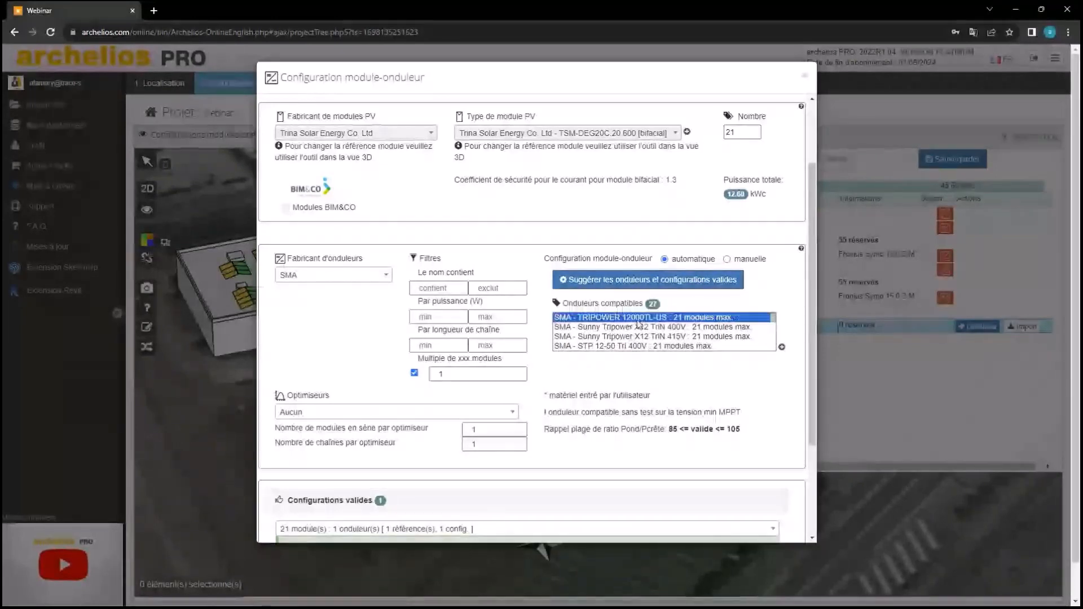
scroll(349, 417, down, 3)
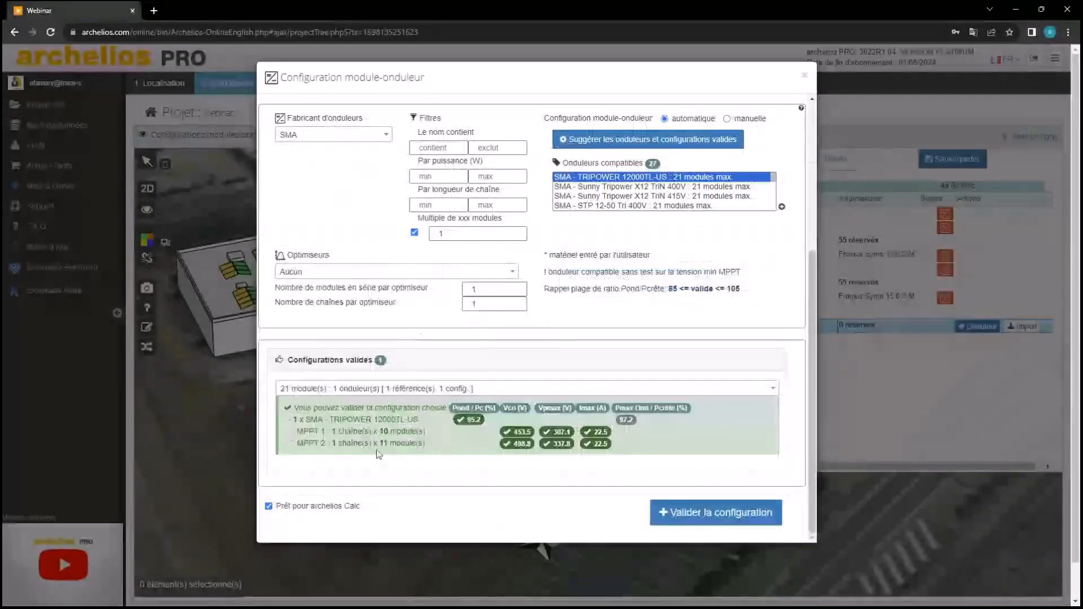
click(663, 510)
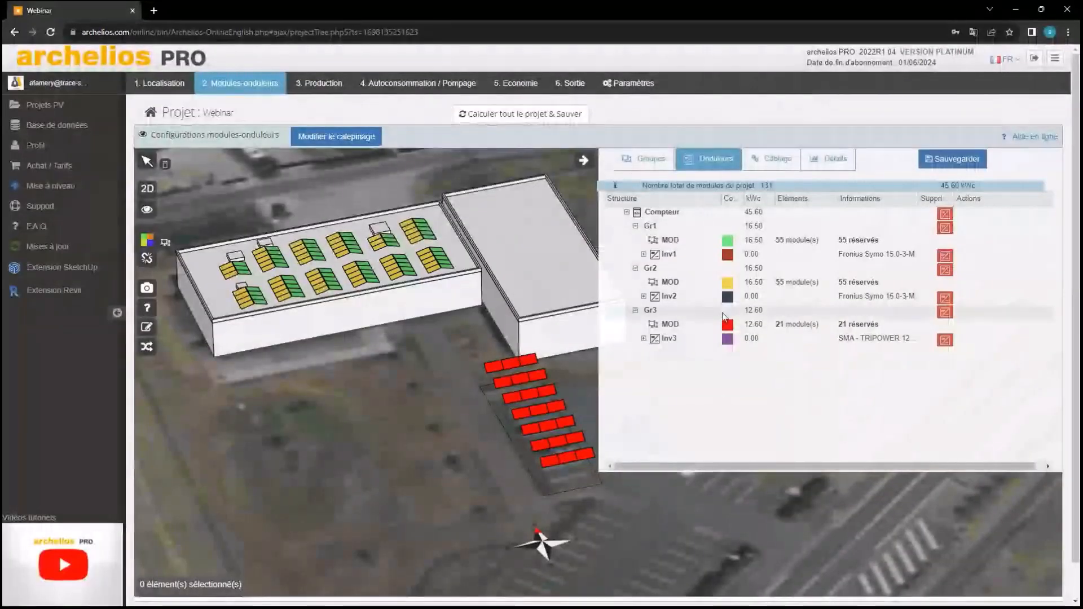
click(766, 164)
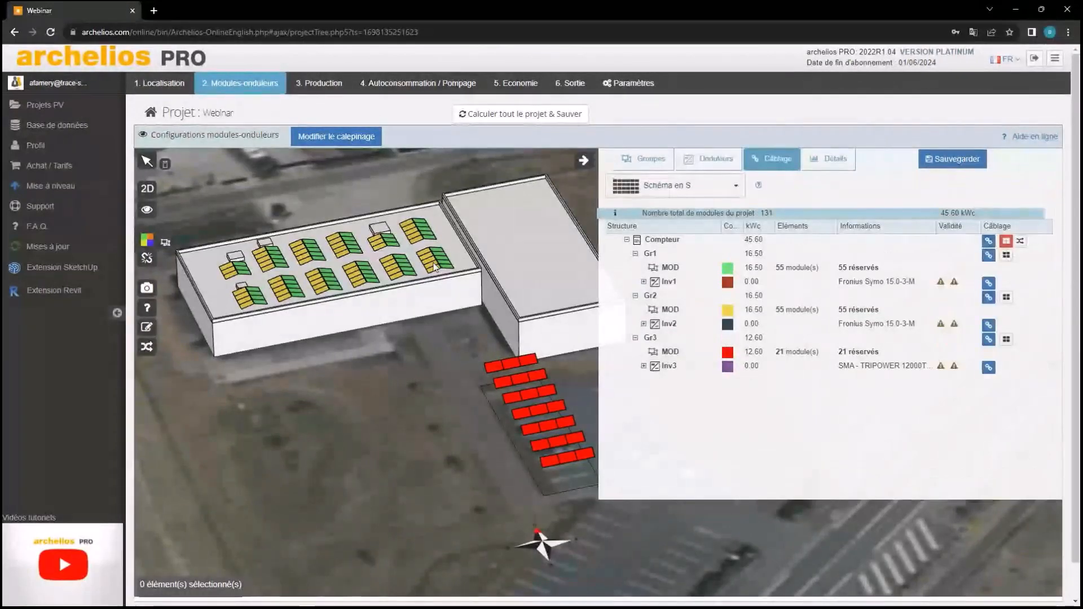
Look down on the roof and try two manual wiring starts, cancelling both
drag(435, 267, 458, 305)
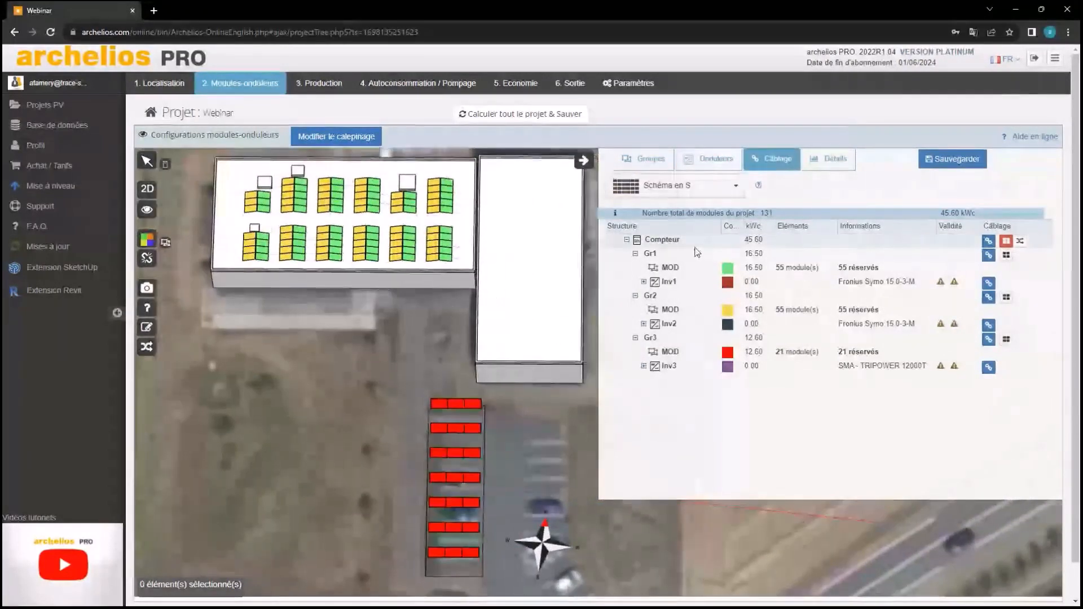
click(987, 243)
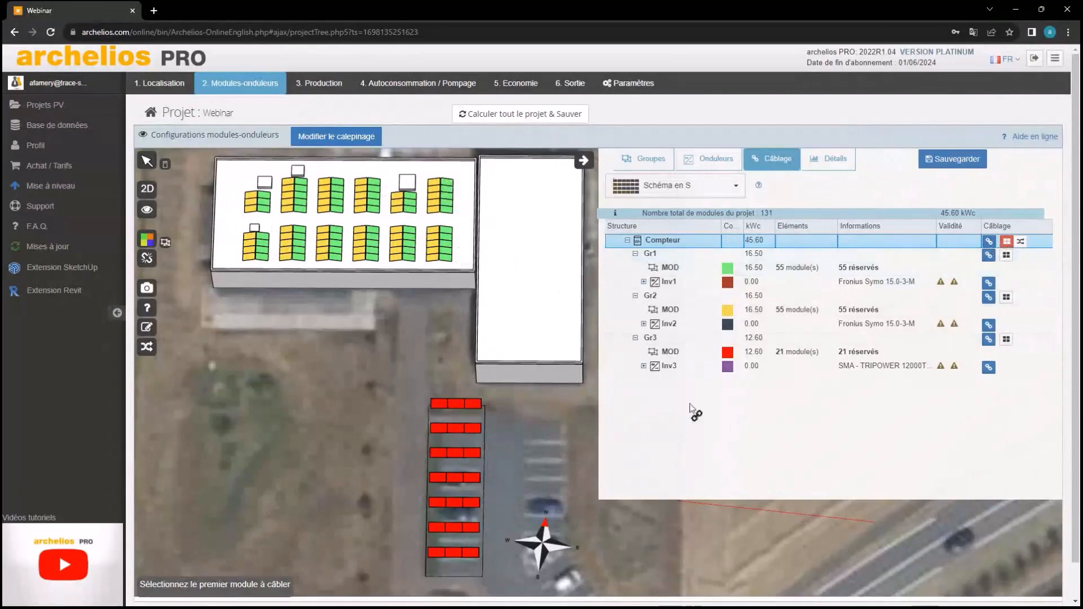
click(449, 258)
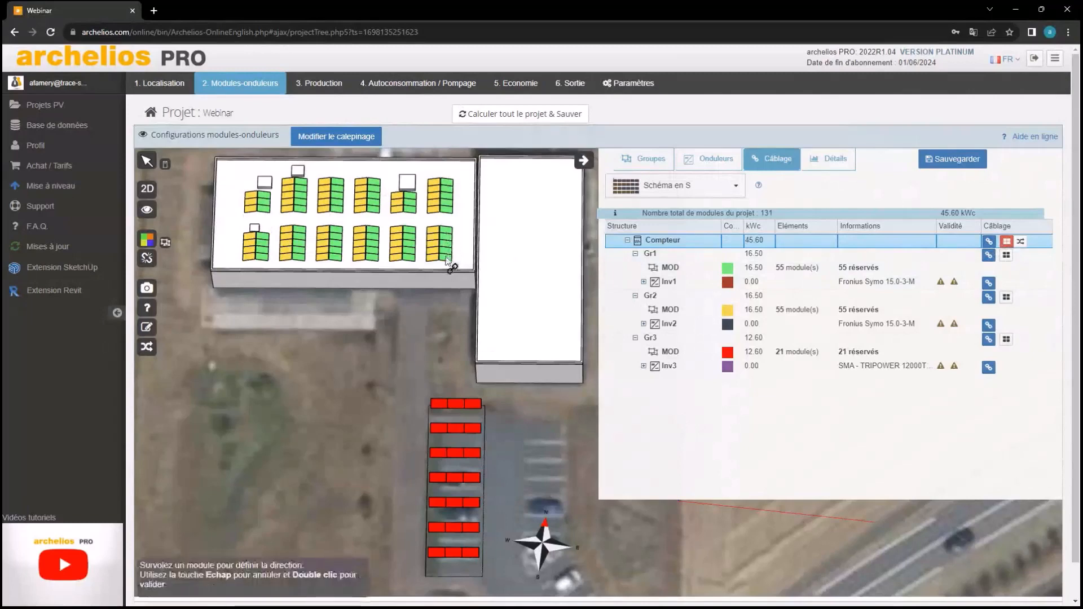
key(Escape)
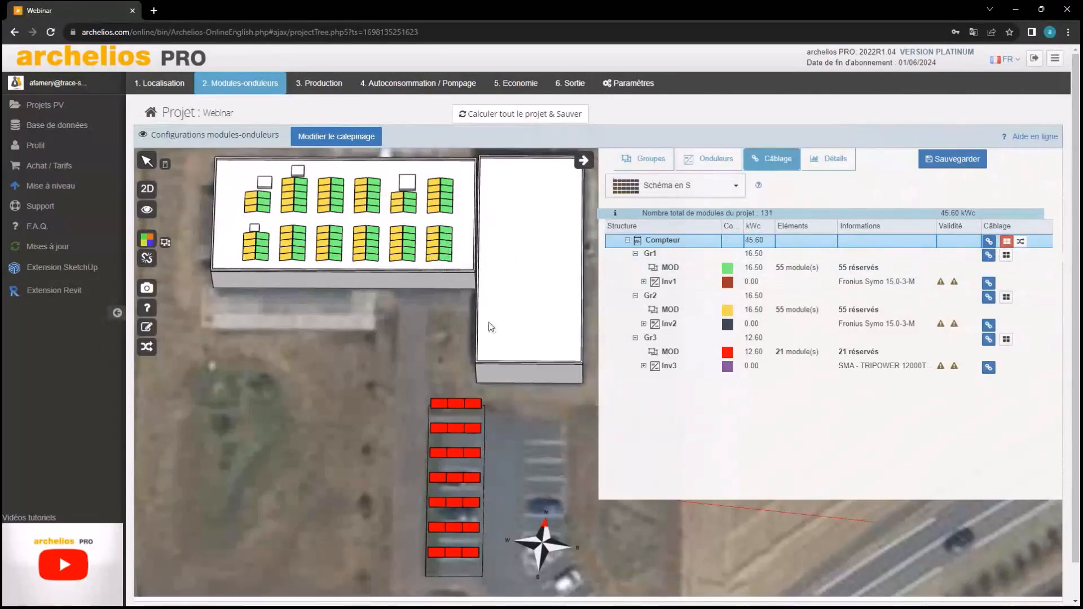
click(989, 241)
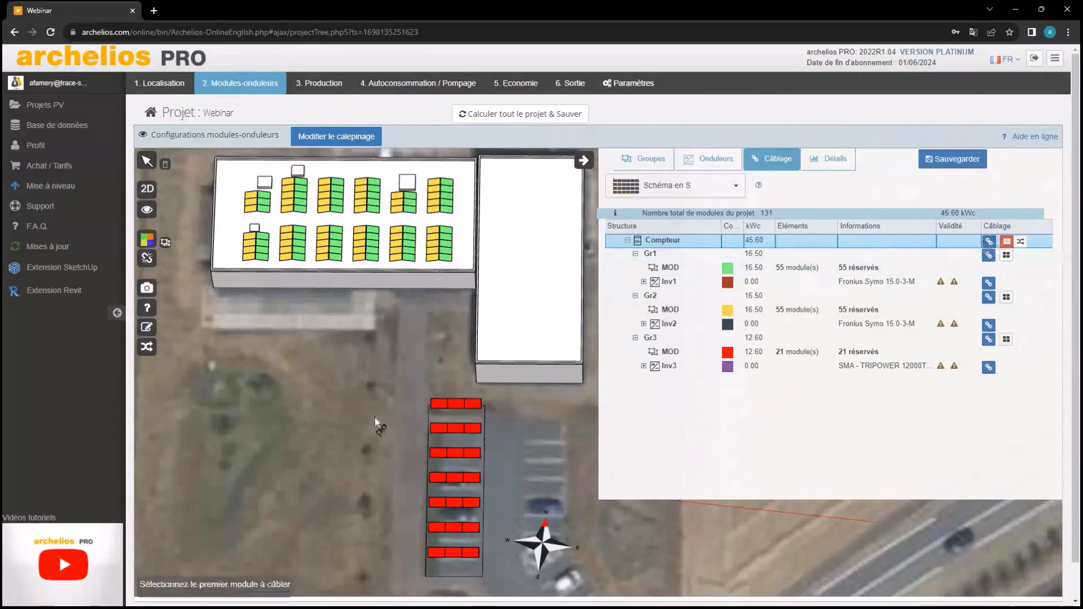
click(471, 553)
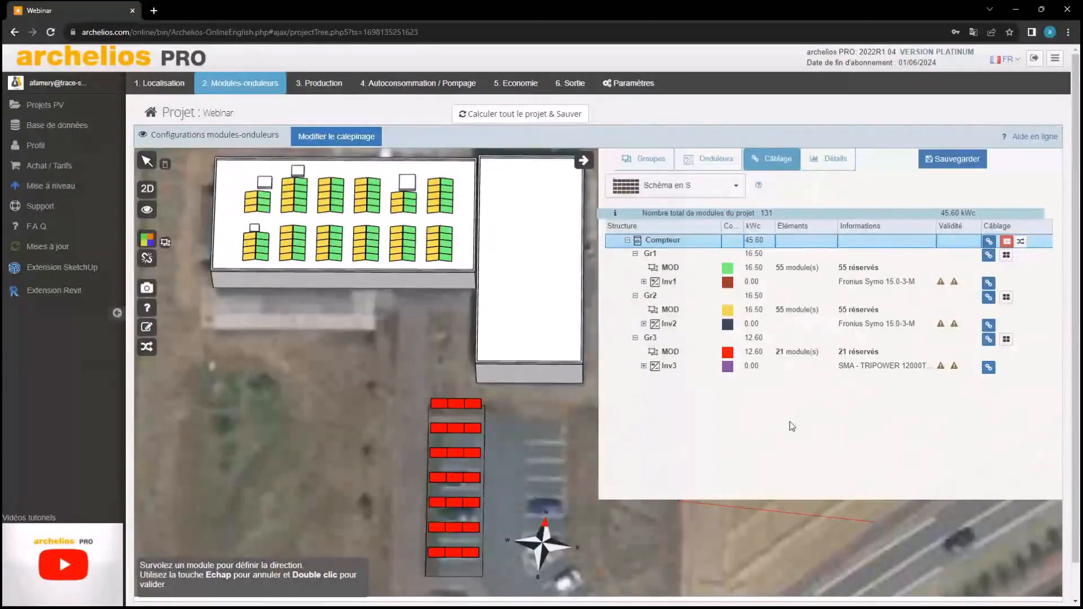
key(Escape)
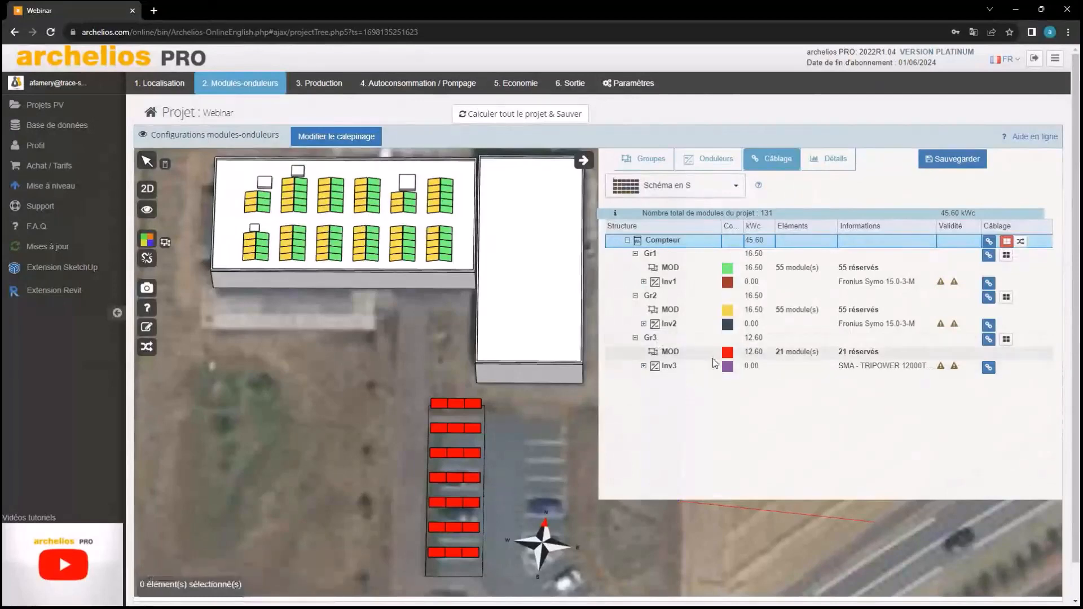
Select group Gr1 and wire its strings starting from the first roof module
click(734, 254)
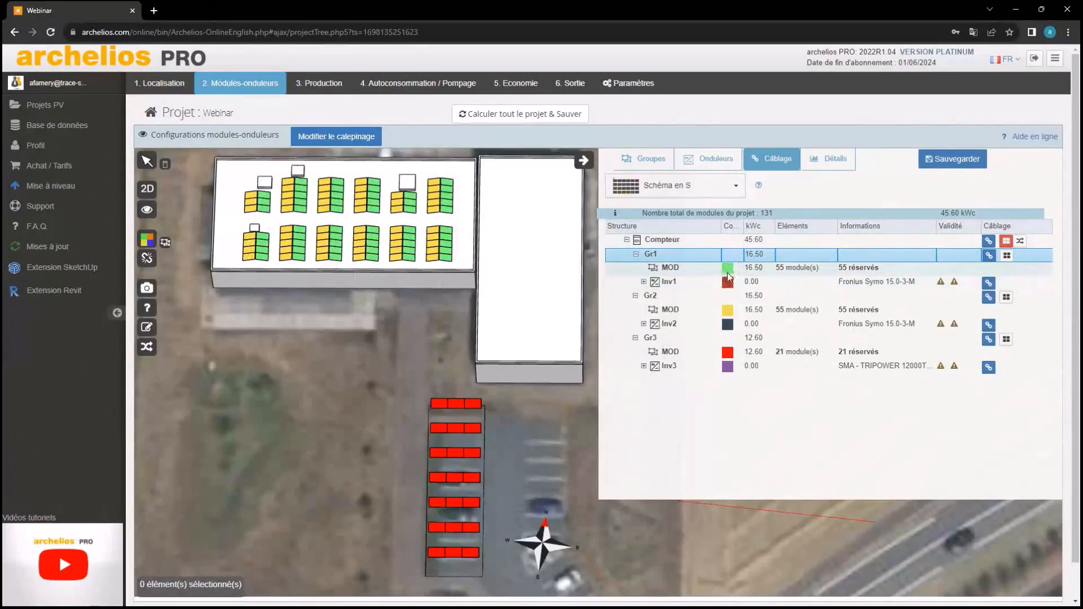
click(989, 255)
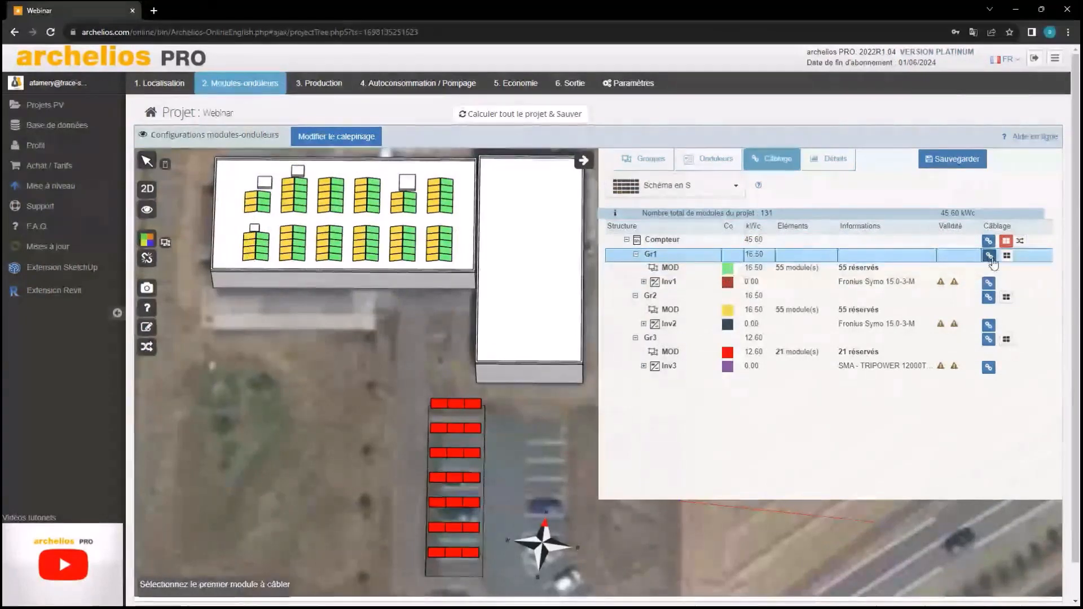
click(445, 259)
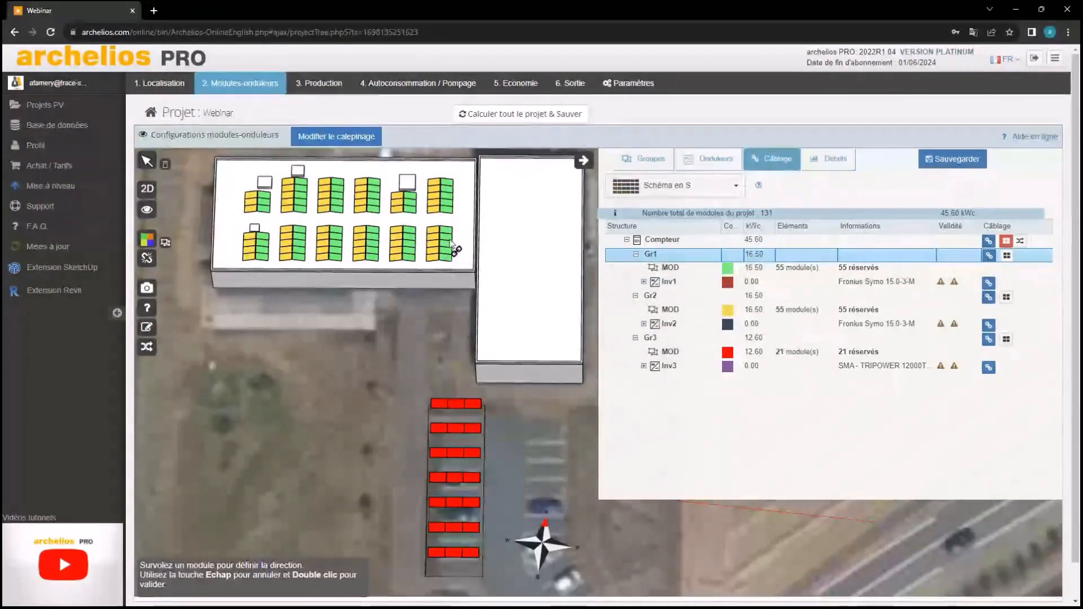
double_click(448, 242)
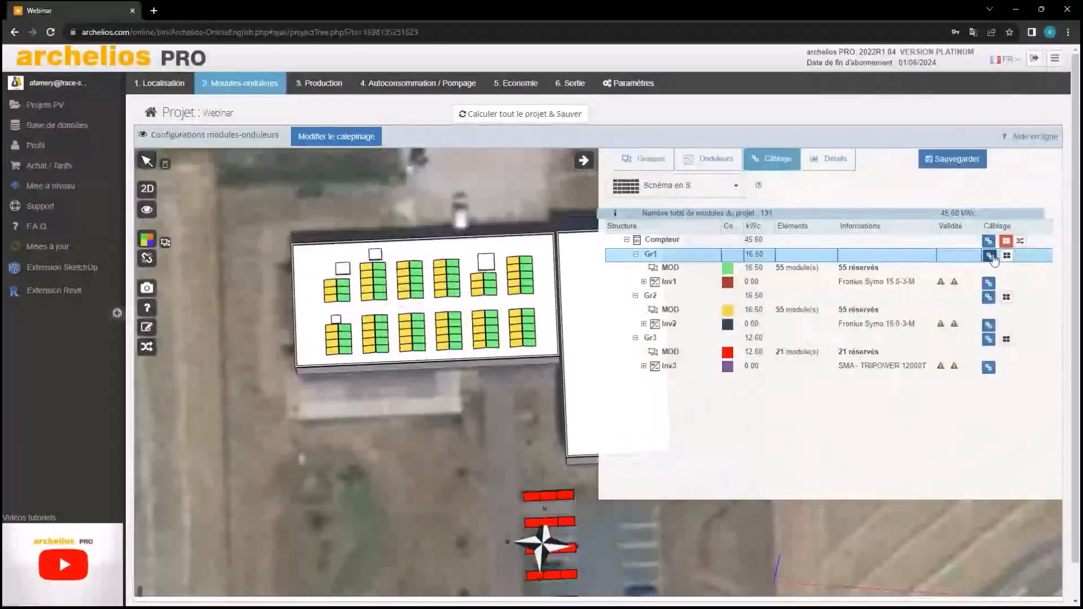
Redo the Gr1 wiring from its first module and validate it, giving Inv1 16.50 kWc
click(991, 257)
click(336, 317)
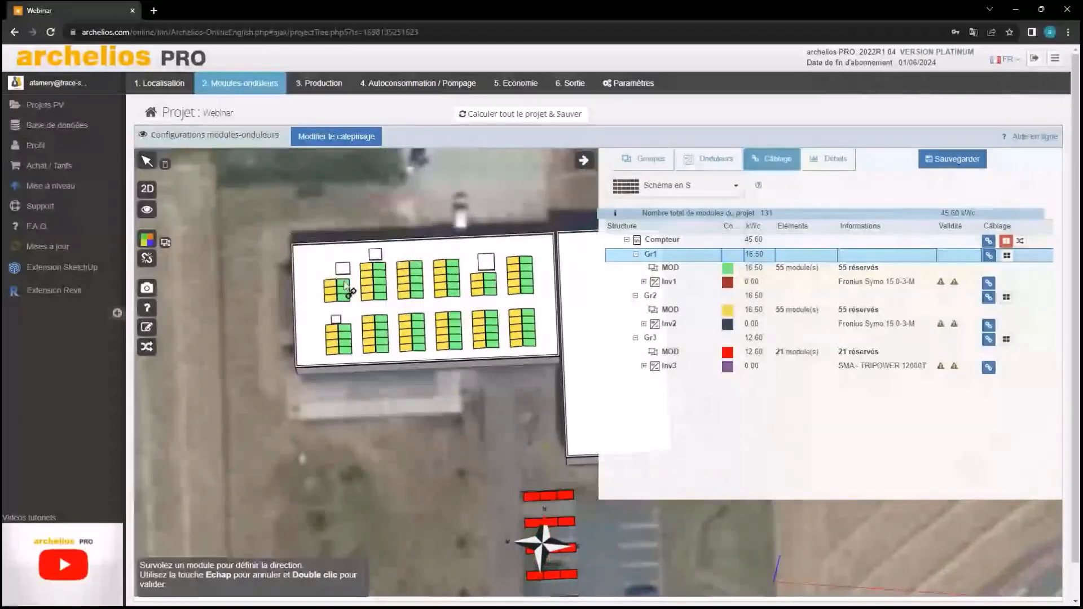
key(Escape)
key(Escape)
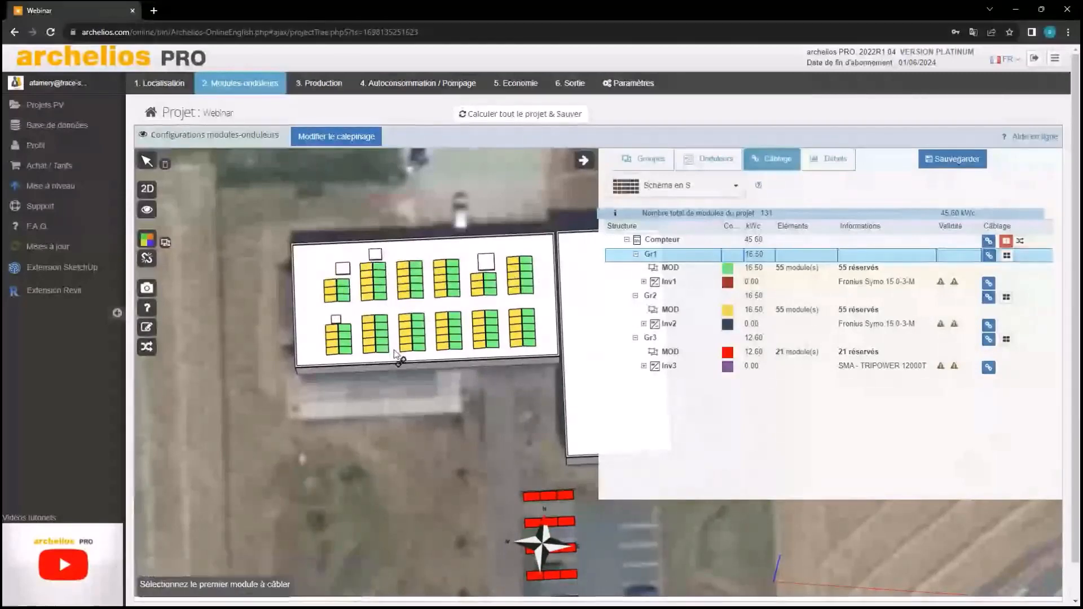
click(345, 348)
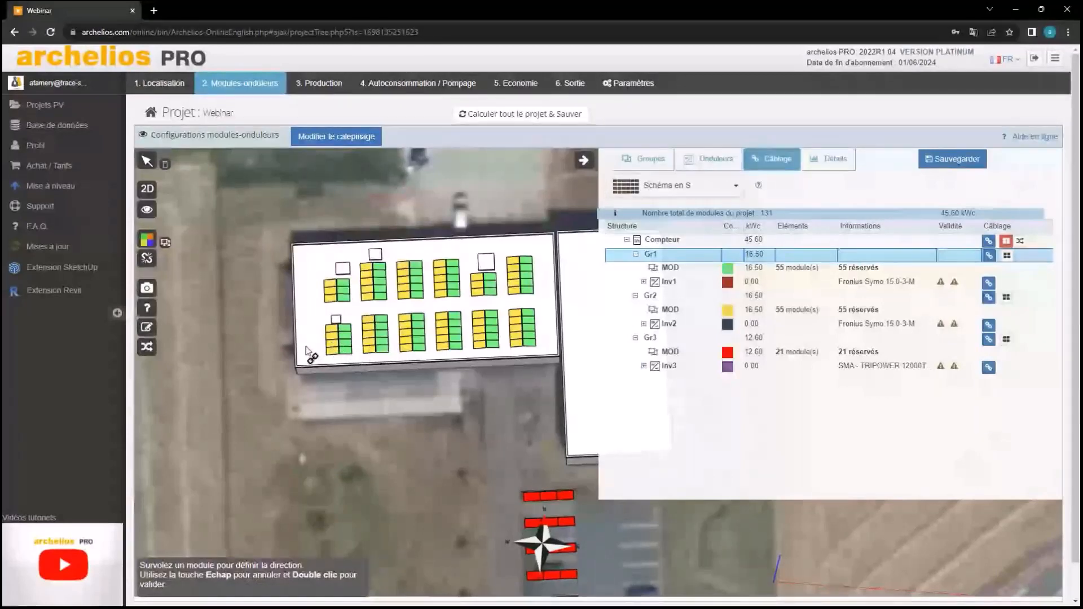
click(989, 256)
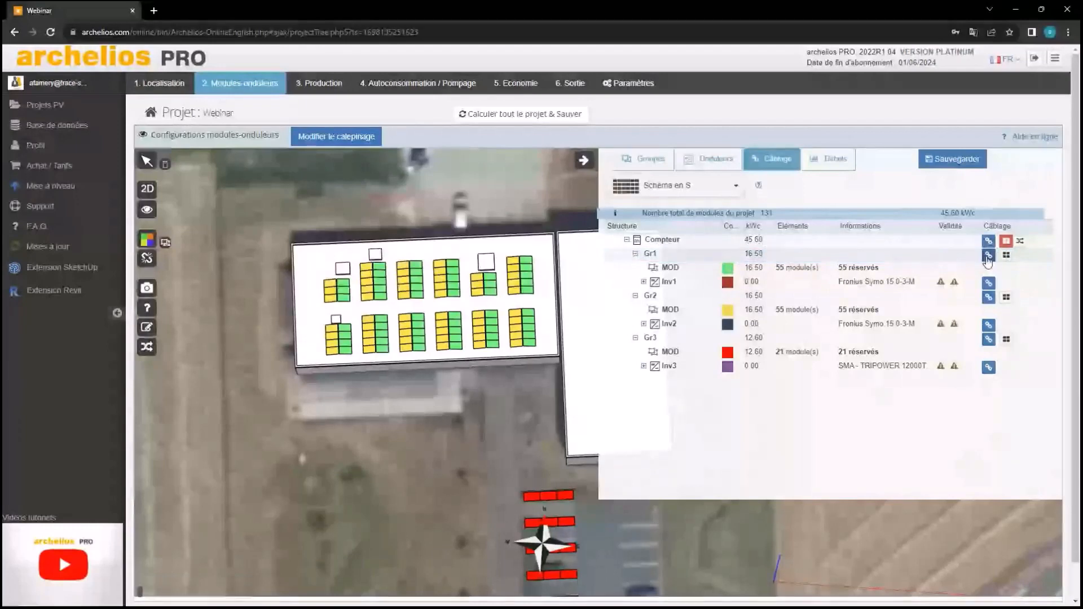
click(988, 257)
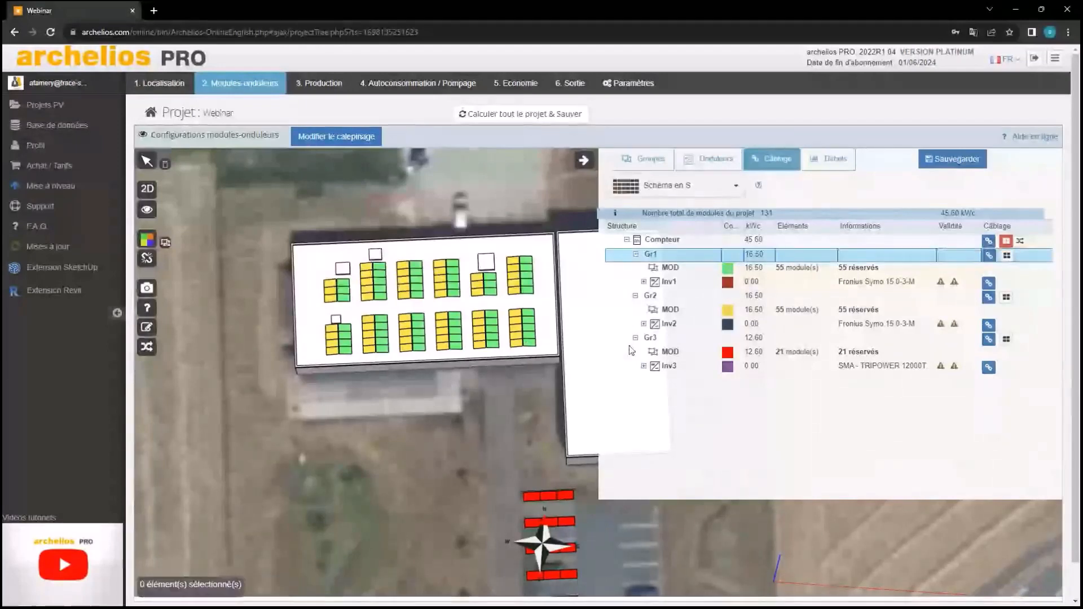
click(988, 257)
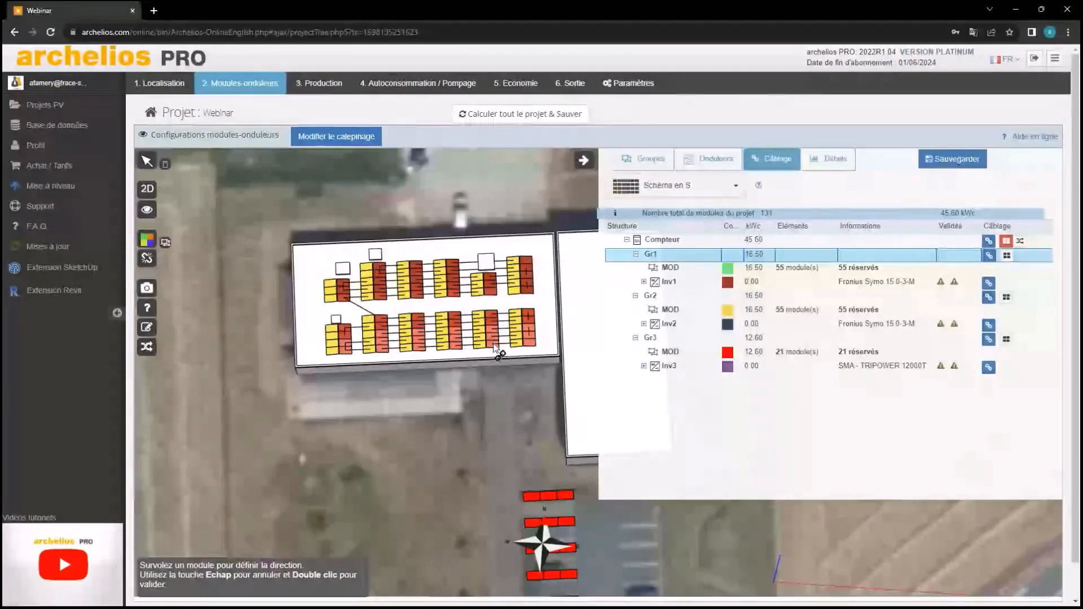
double_click(495, 347)
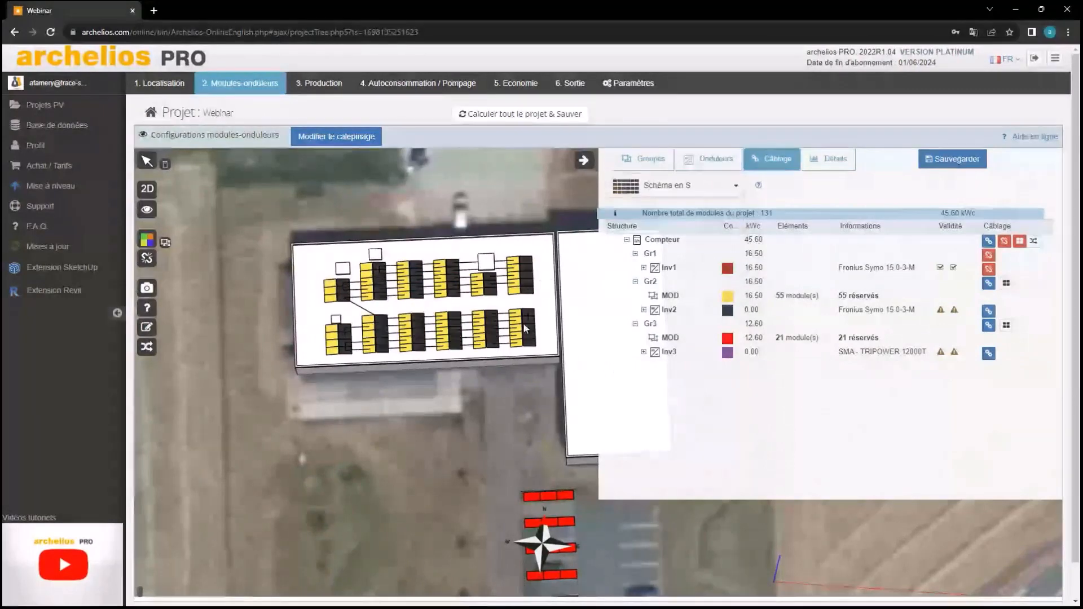
click(988, 282)
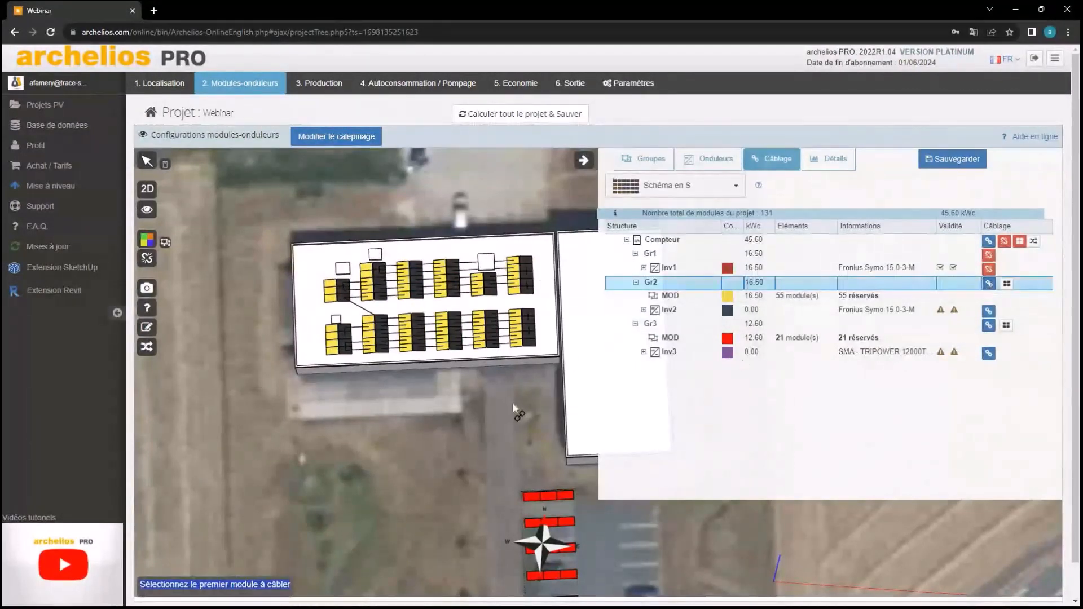
Cancel the Gr2 wiring attempt and remove Gr1's existing wiring
click(332, 345)
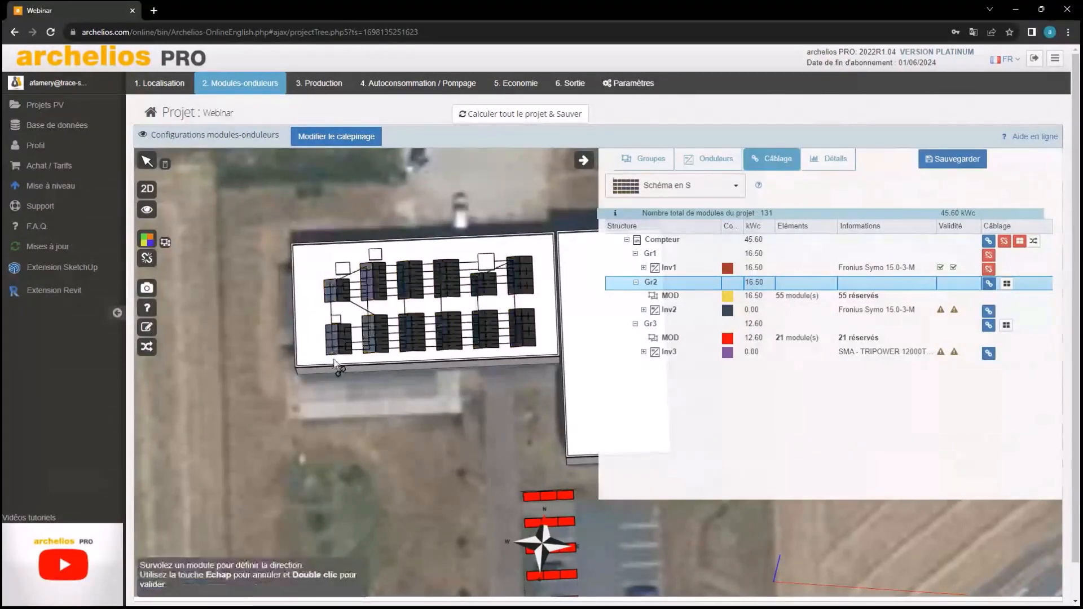
key(Escape)
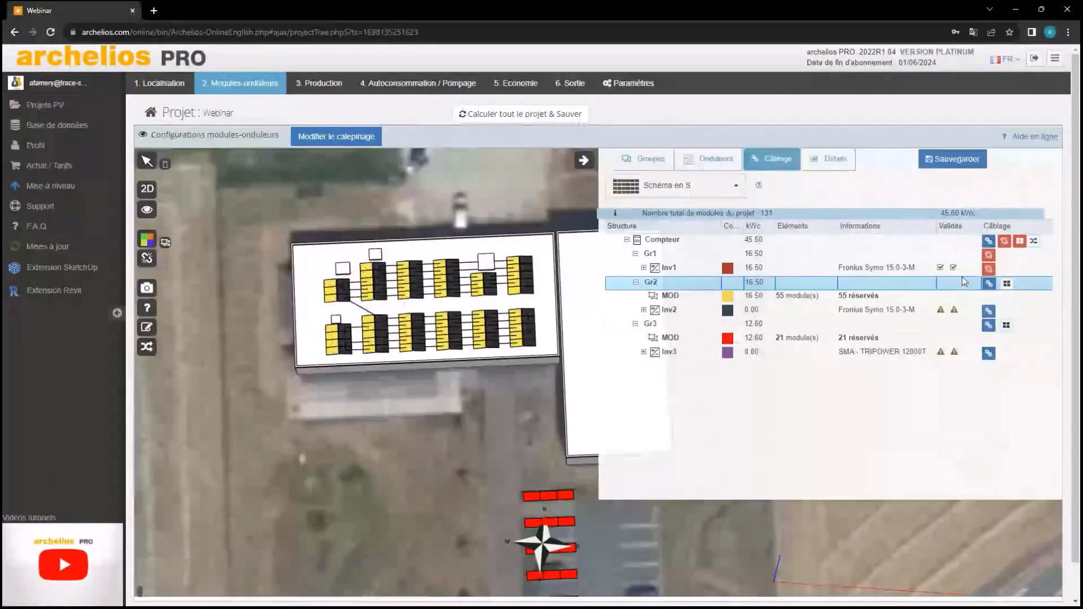
click(988, 254)
click(675, 108)
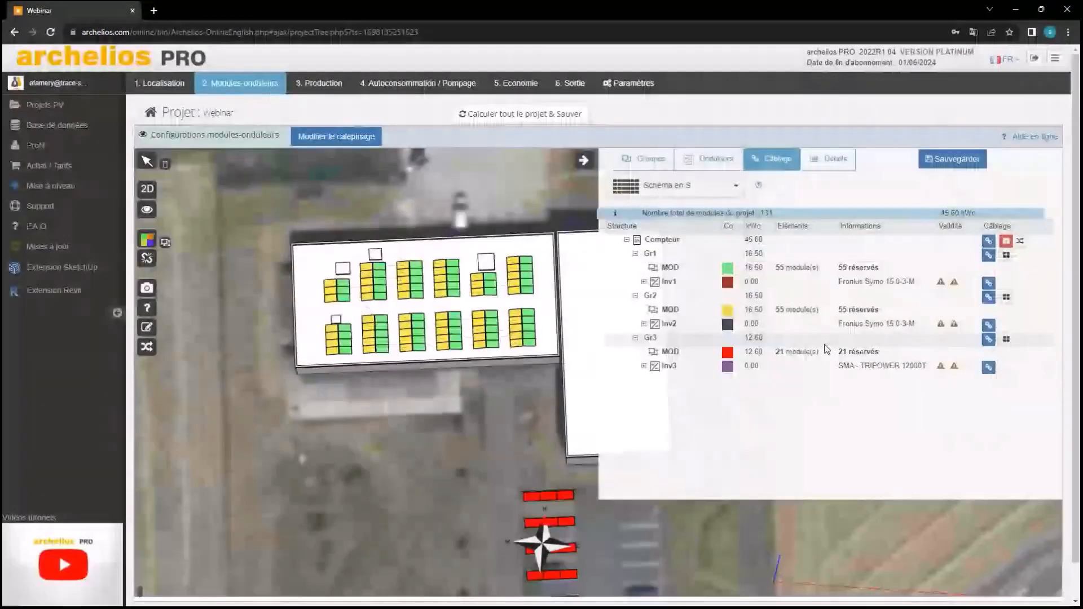
Wire Gr2's 55 modules to Inv2 from the first module, validated at 16.50 kWc
click(988, 297)
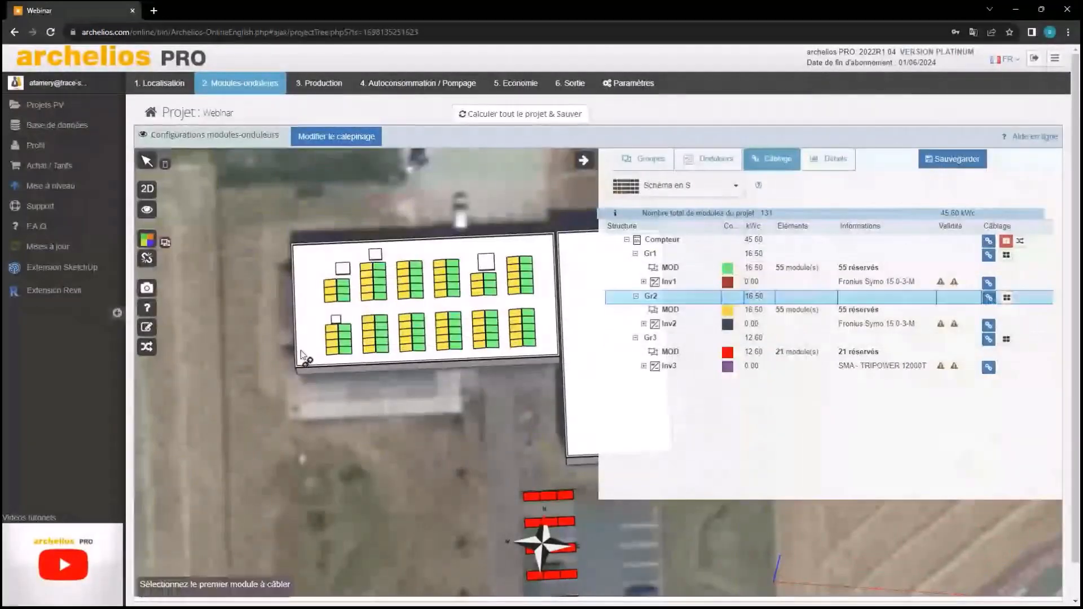
click(337, 352)
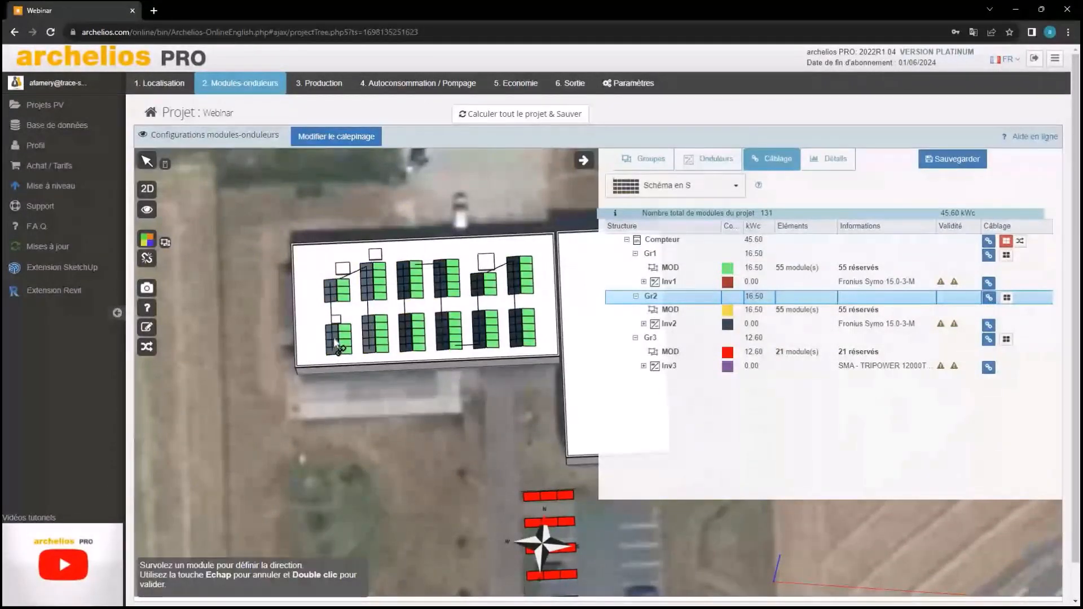
double_click(335, 341)
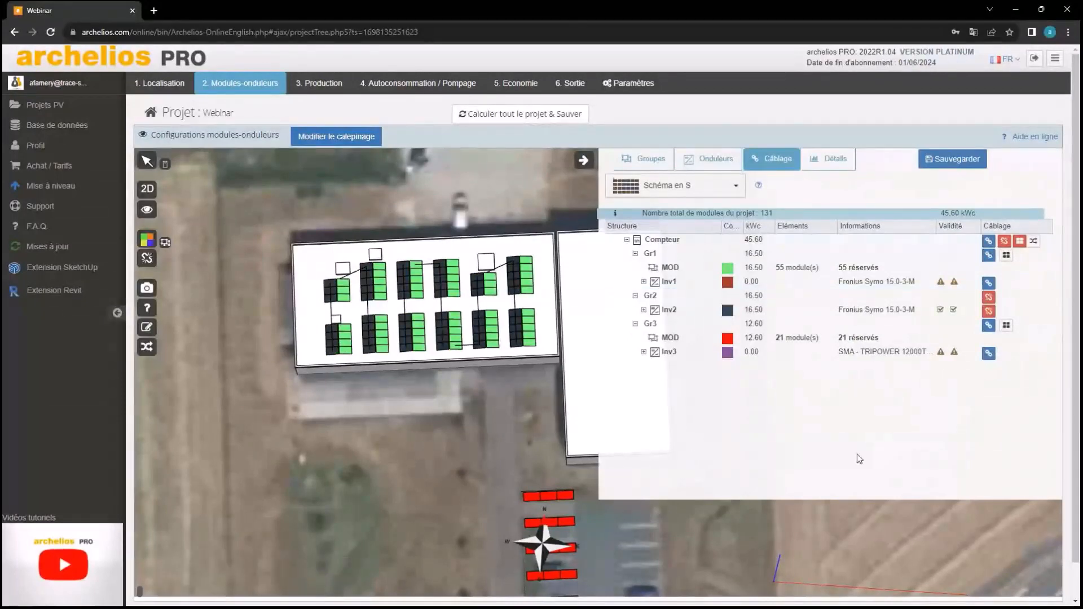
click(988, 256)
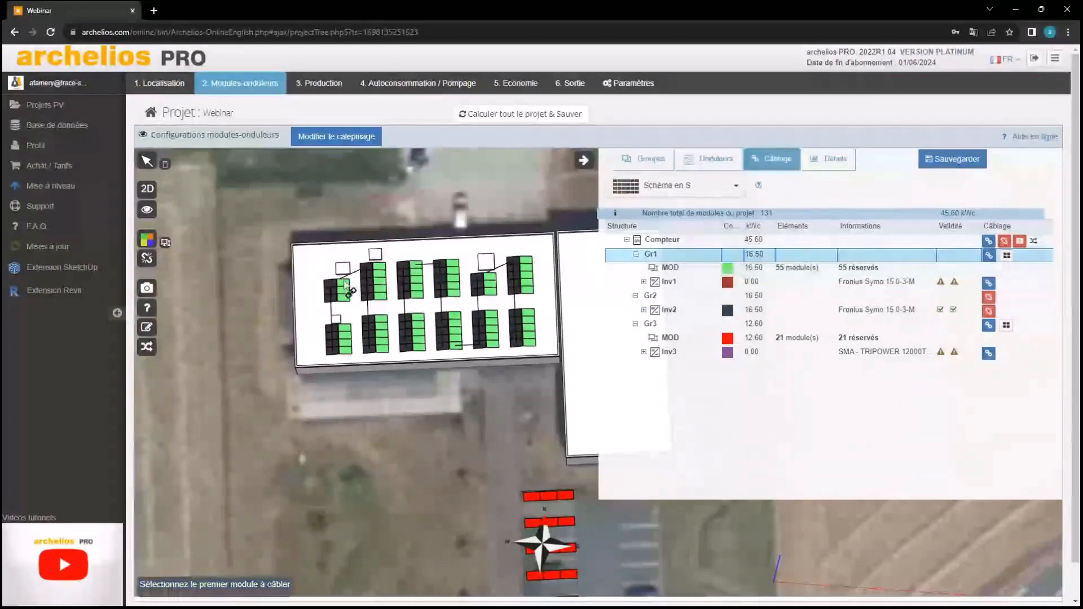
Rewire Gr1's 55 roof modules to Inv1, setting string start and direction, for 16.50 kWc
double_click(384, 273)
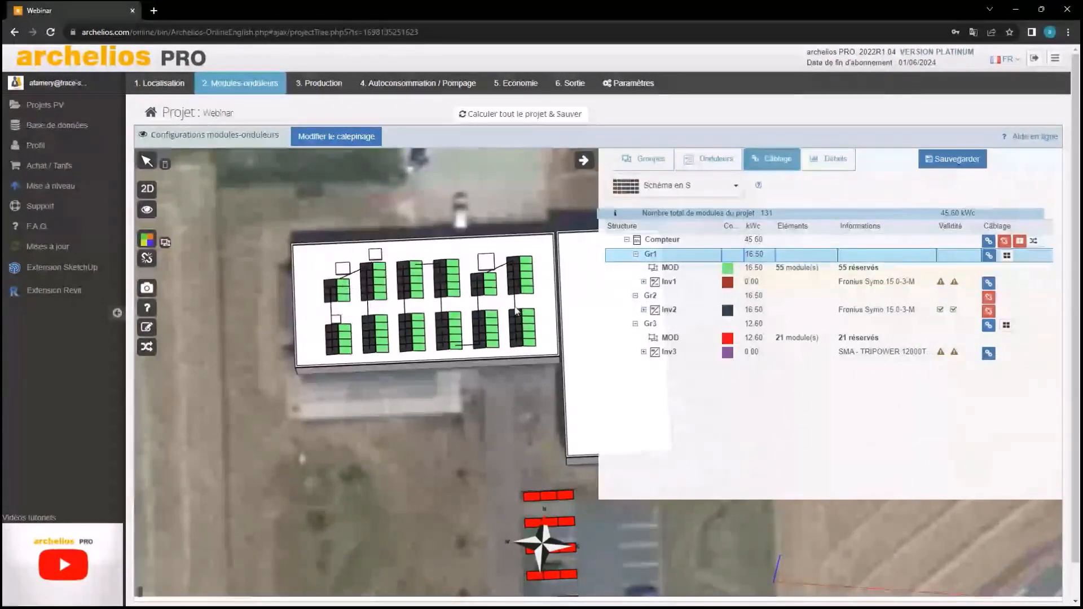
click(989, 256)
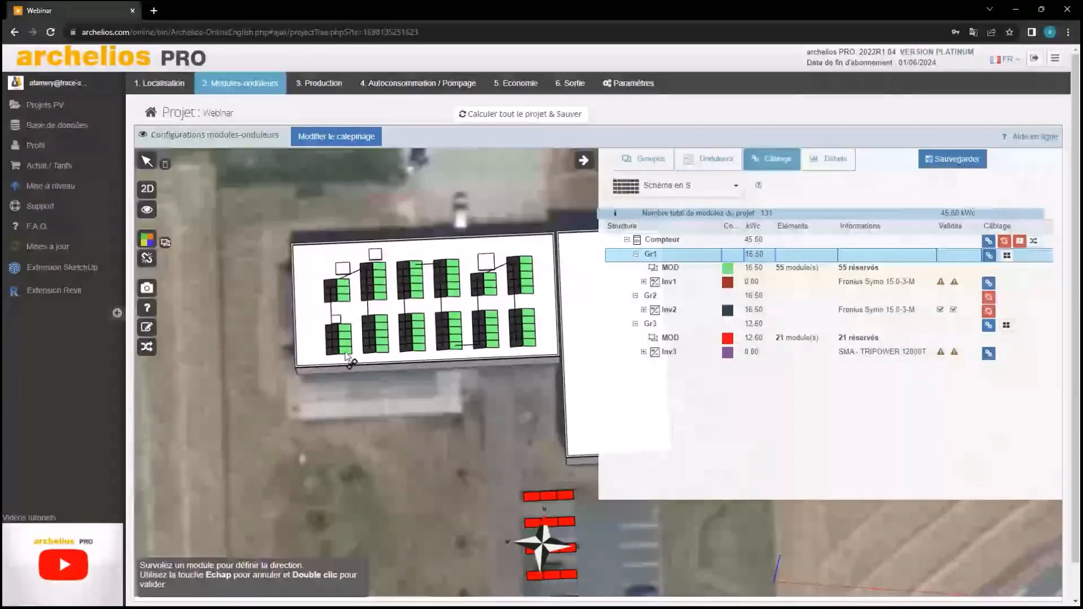
scroll(346, 357, up, 3)
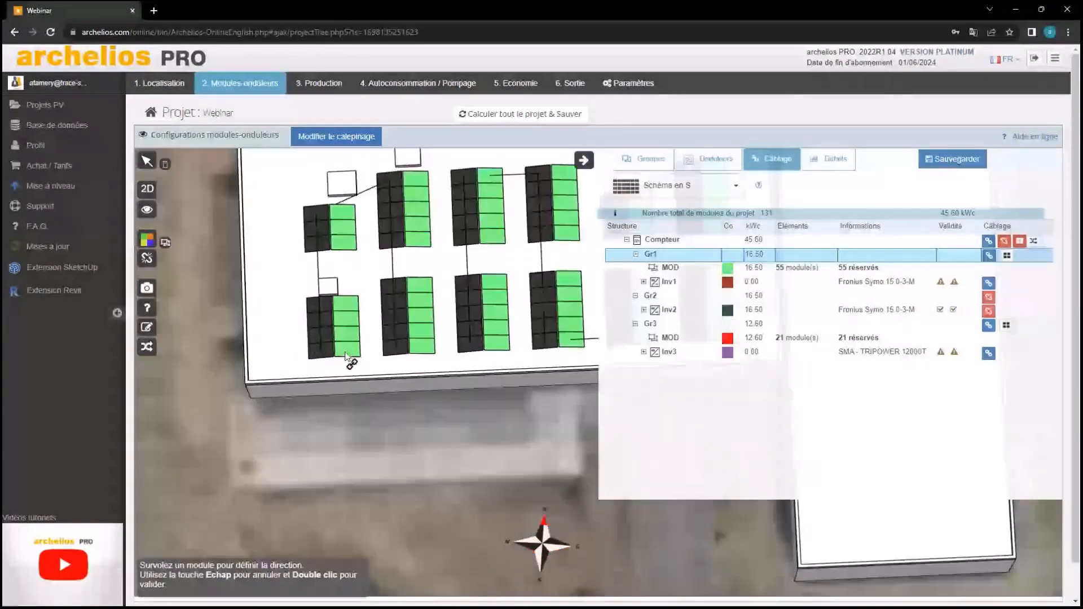
scroll(345, 355, up, 1)
scroll(347, 307, down, 2)
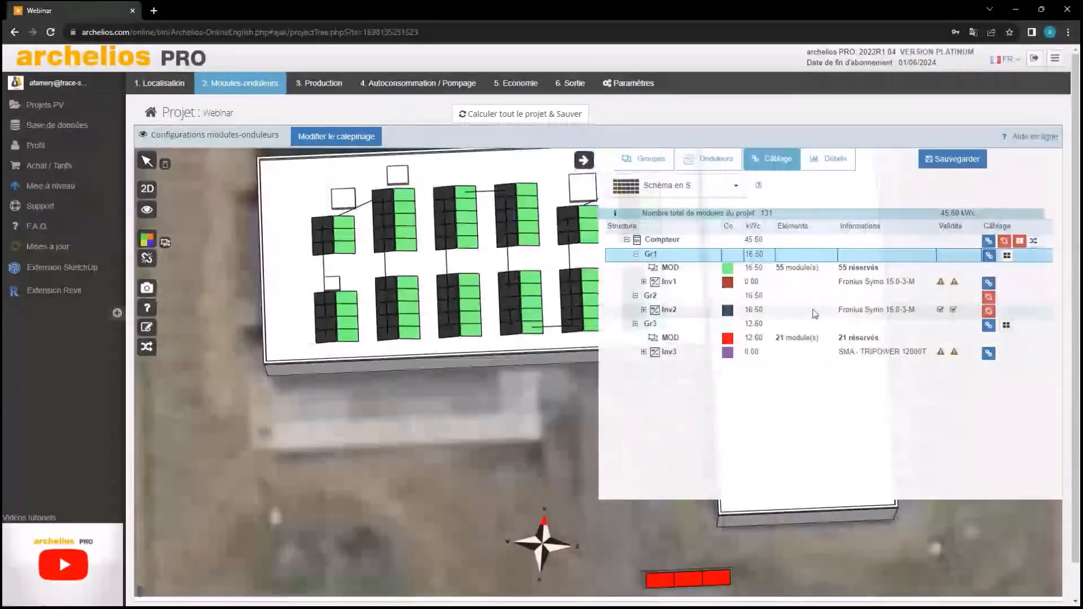
click(989, 255)
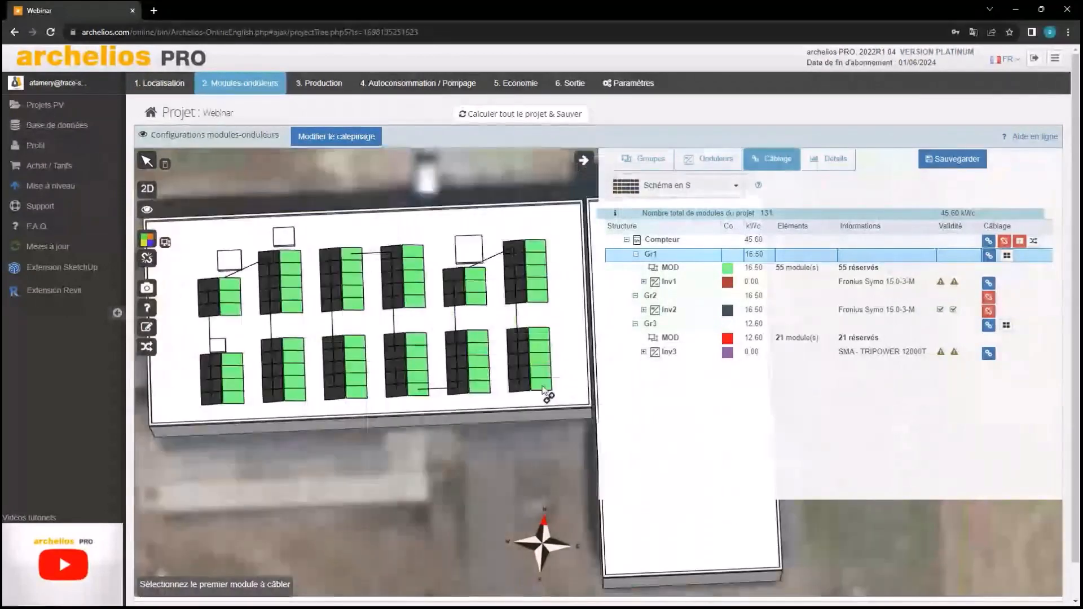
click(533, 388)
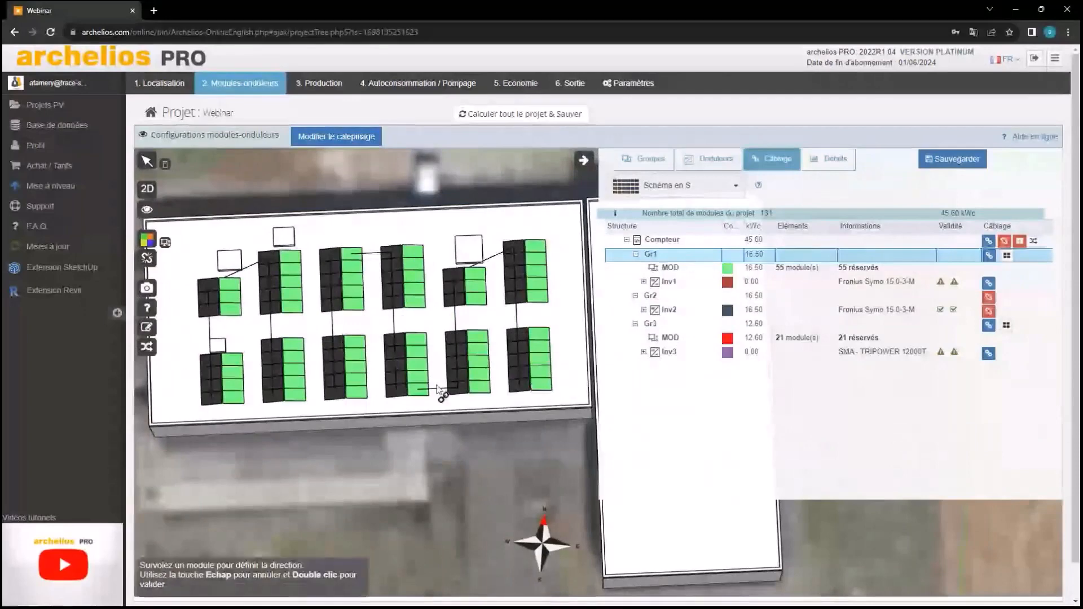
click(536, 338)
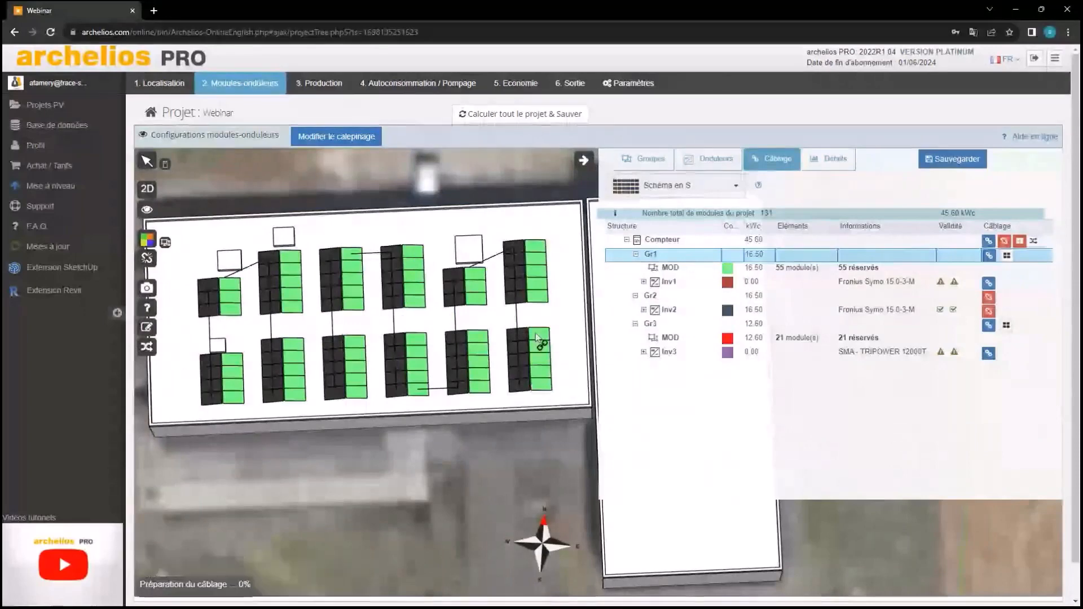
click(548, 390)
click(543, 361)
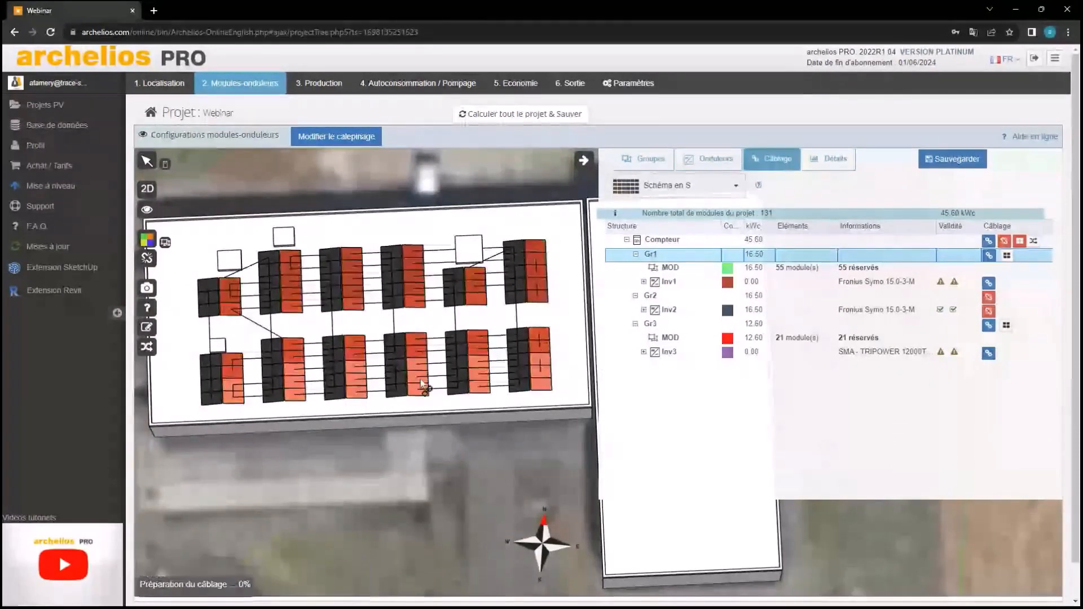
click(417, 388)
click(417, 388)
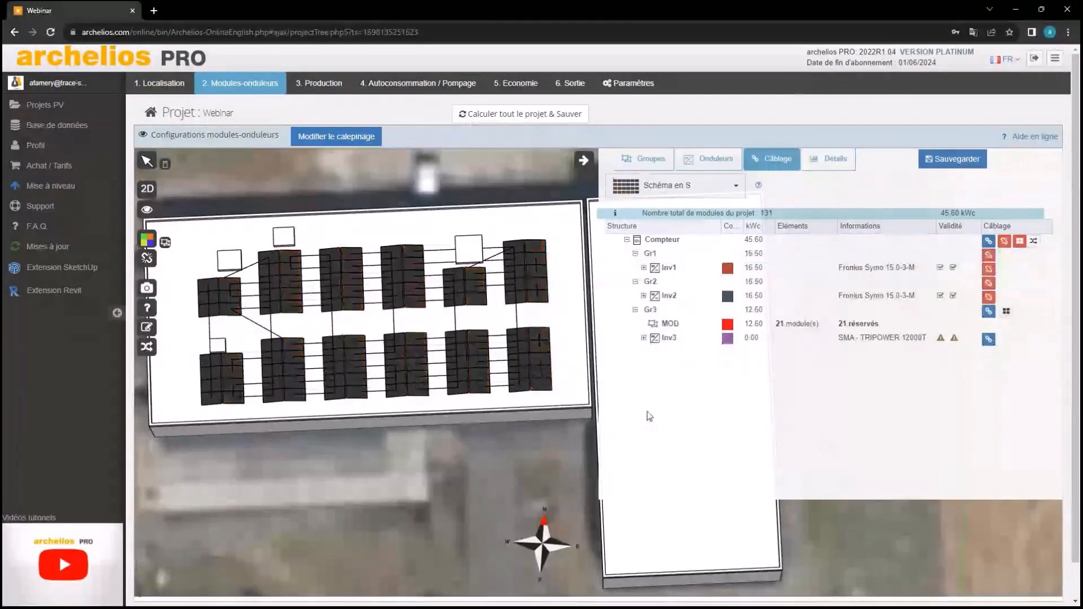
Bring the ground rows into top view and wire Gr3's 21 modules to Inv3 at 12.60 kWc
scroll(774, 401, down, 1)
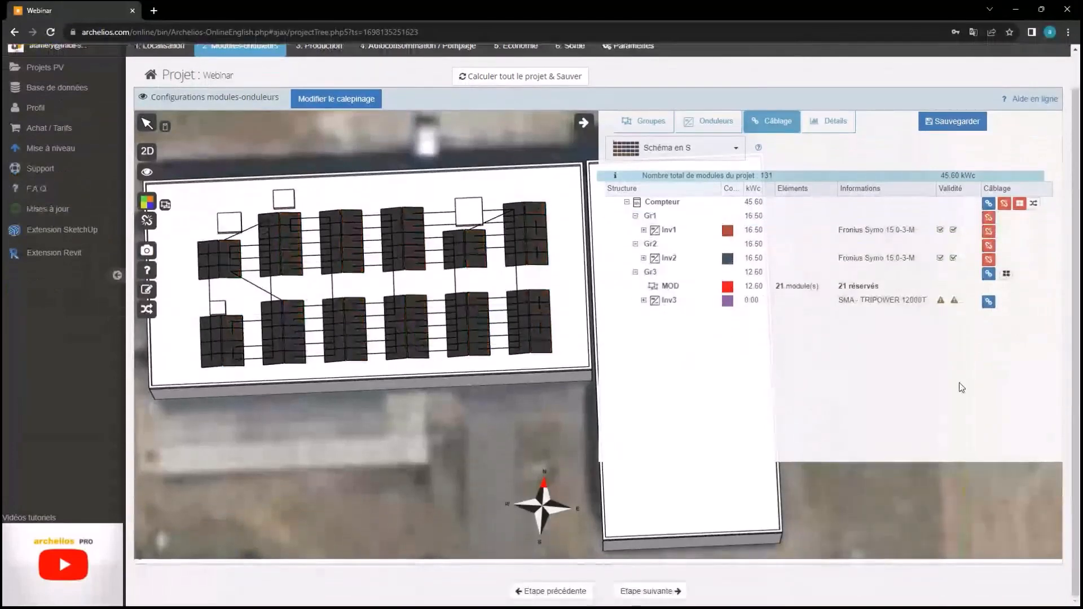
scroll(381, 352, down, 5)
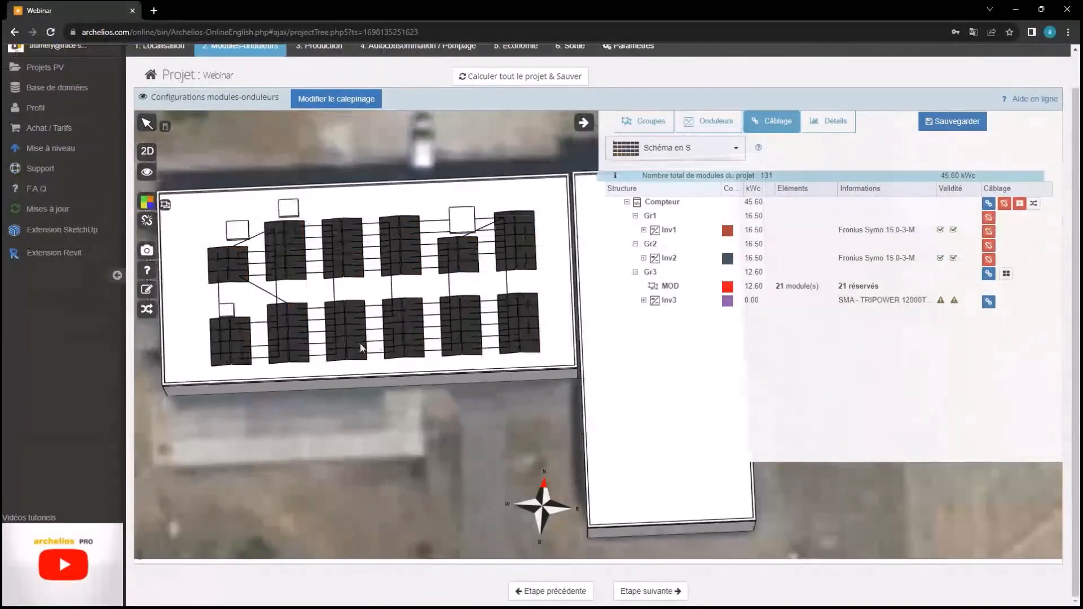
drag(491, 344, 505, 298)
scroll(502, 279, up, 2)
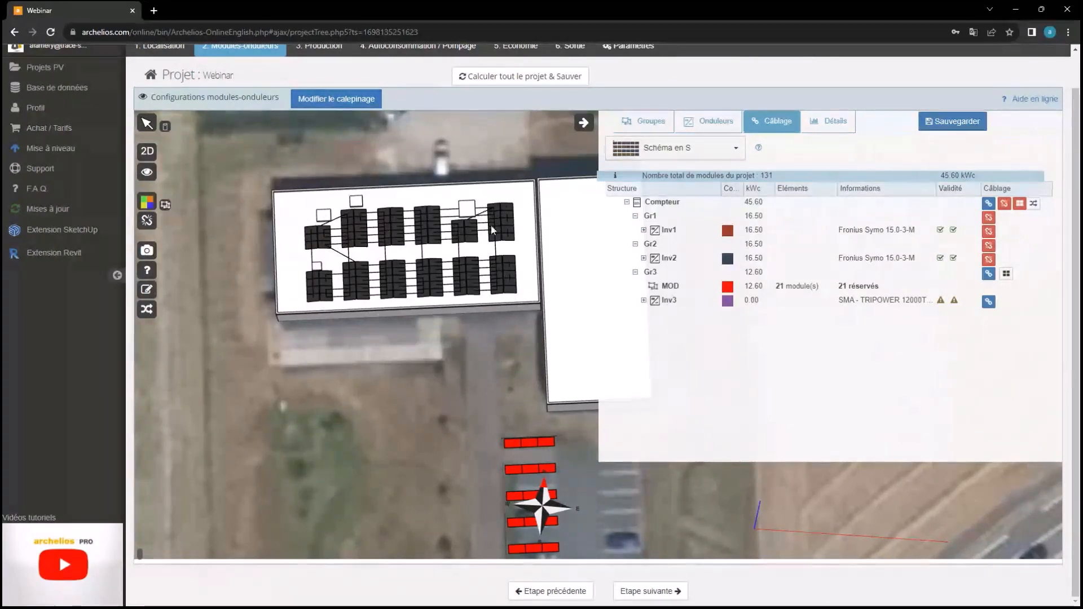
right_drag(518, 283, 525, 220)
drag(524, 220, 522, 319)
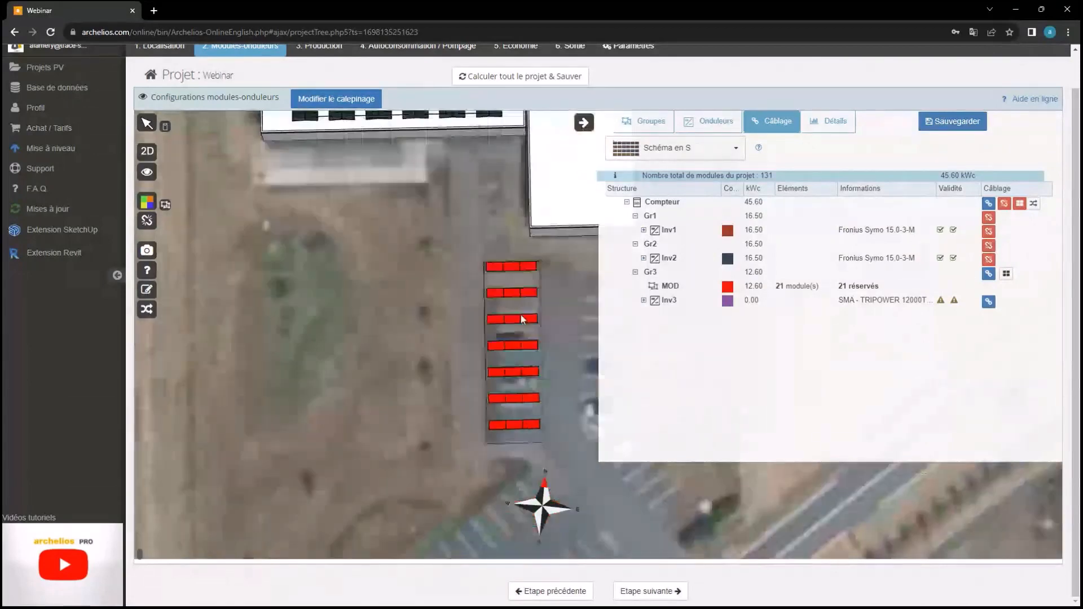
click(988, 274)
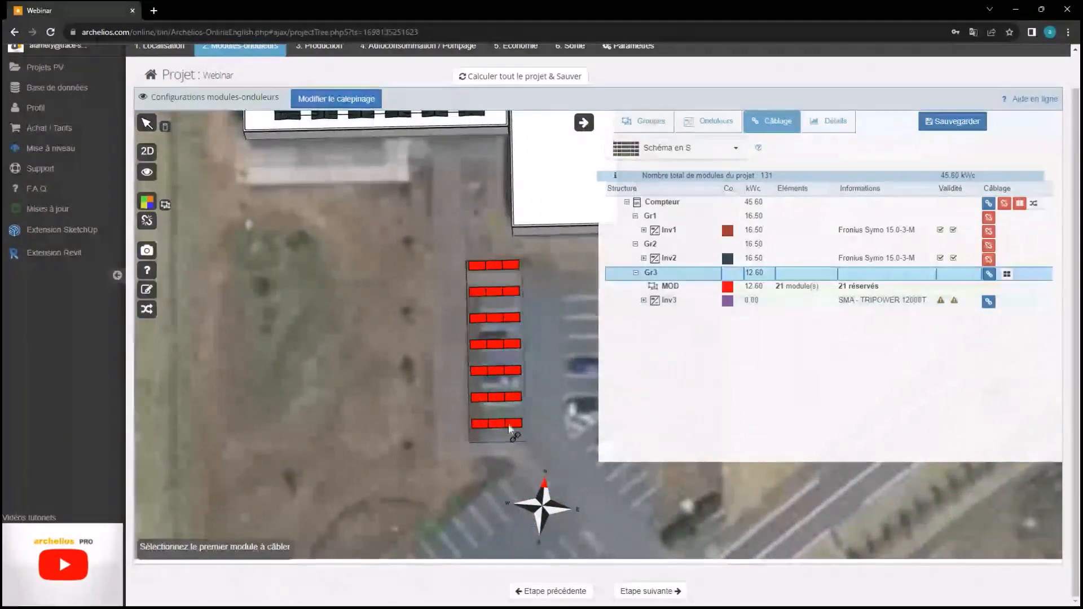
click(488, 424)
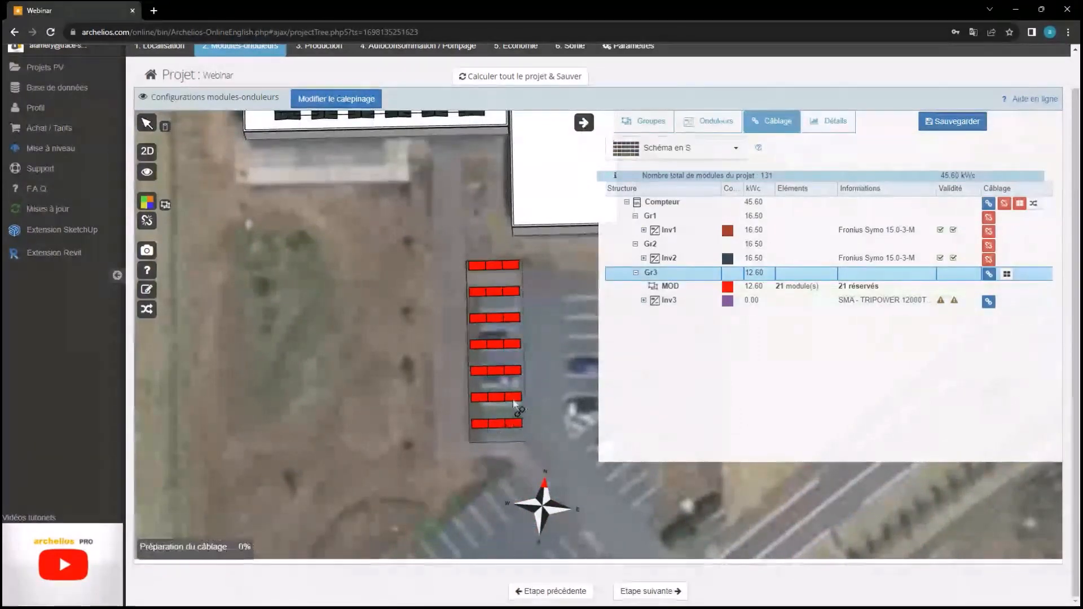
key(Escape)
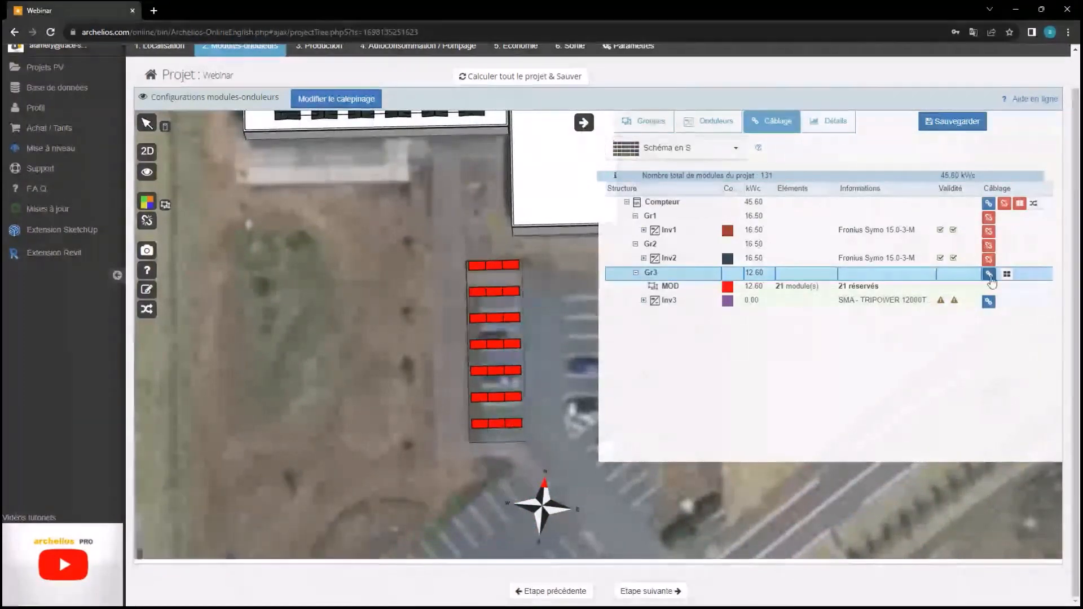
click(499, 260)
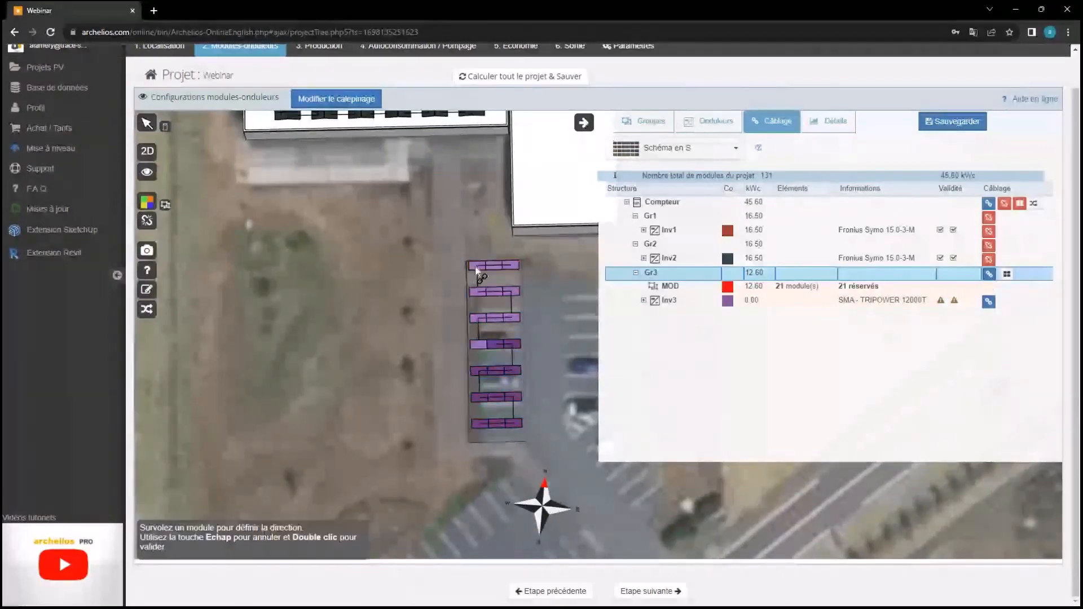
double_click(475, 266)
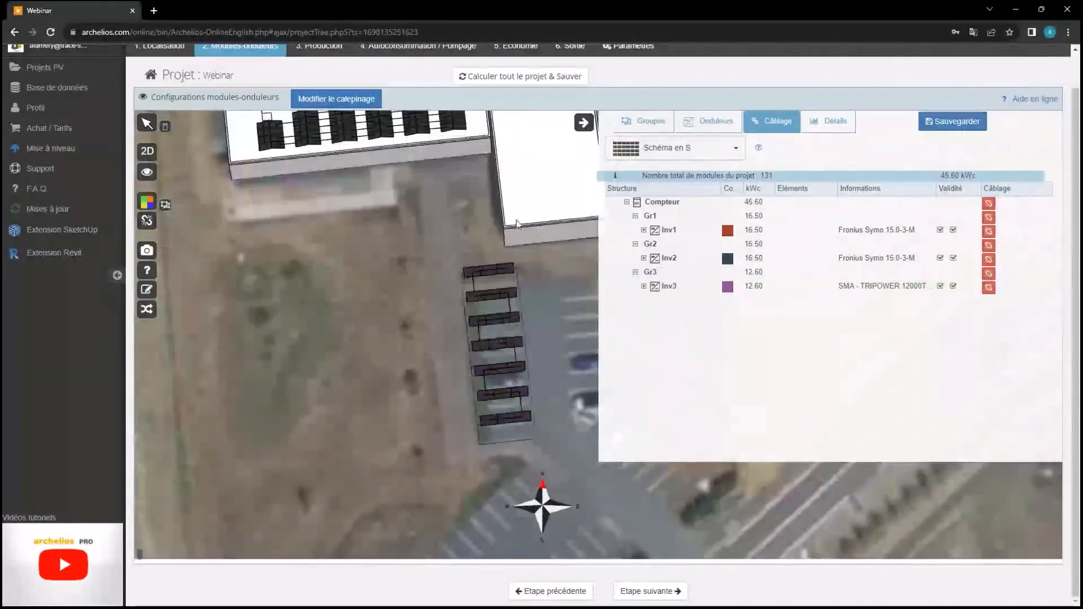
drag(517, 224, 732, 294)
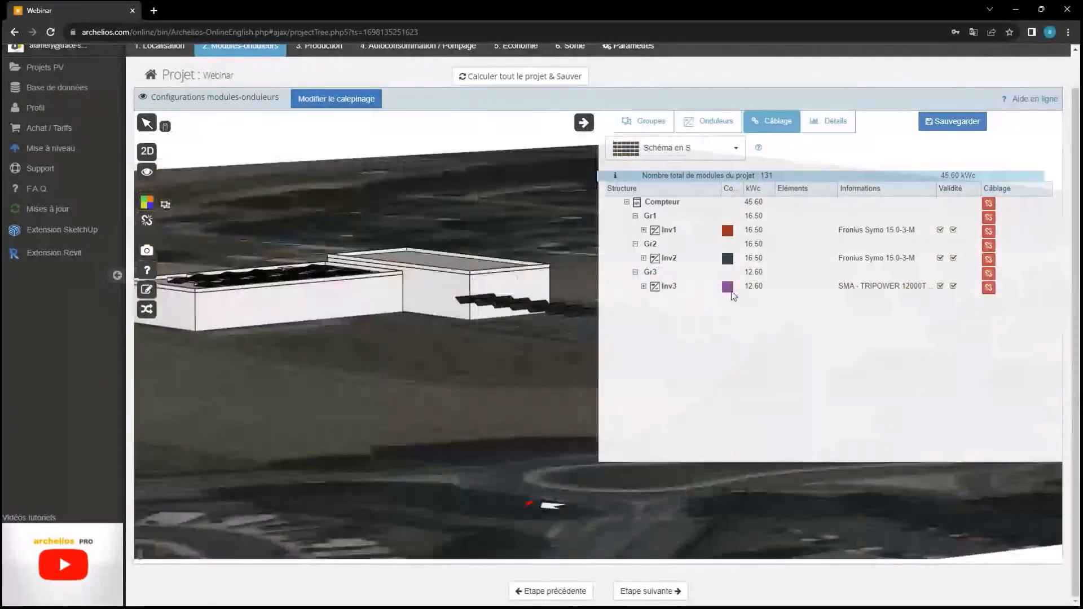
drag(321, 417, 315, 508)
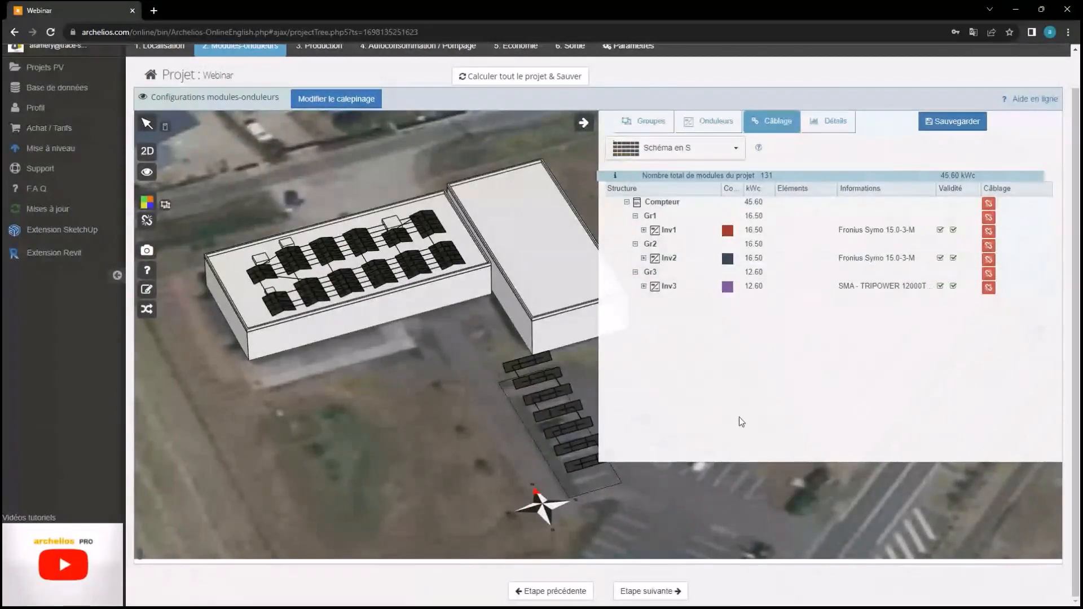
scroll(740, 422, up, 1)
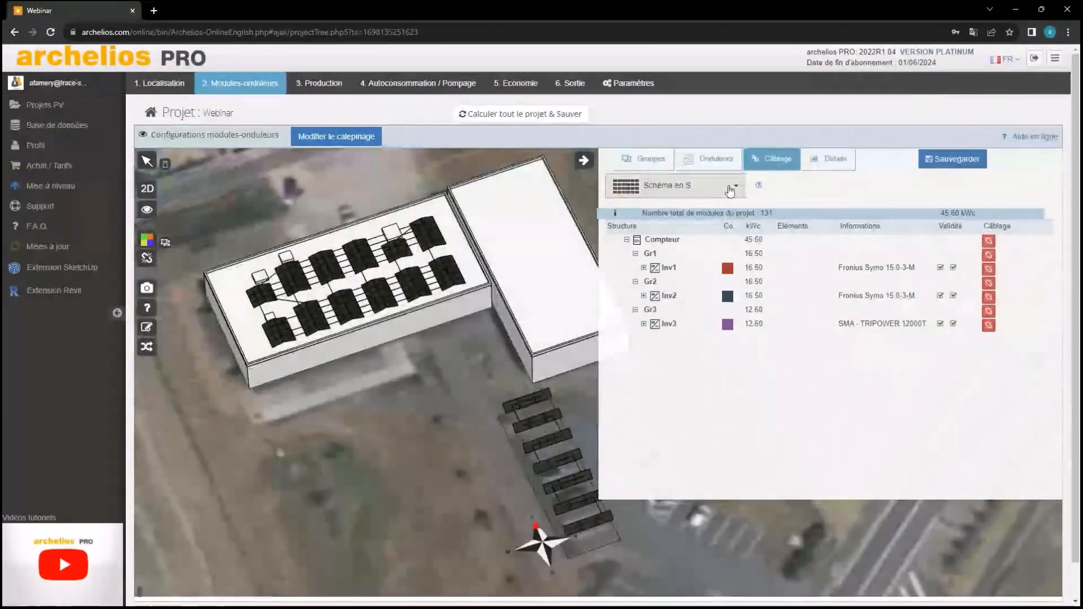
click(709, 193)
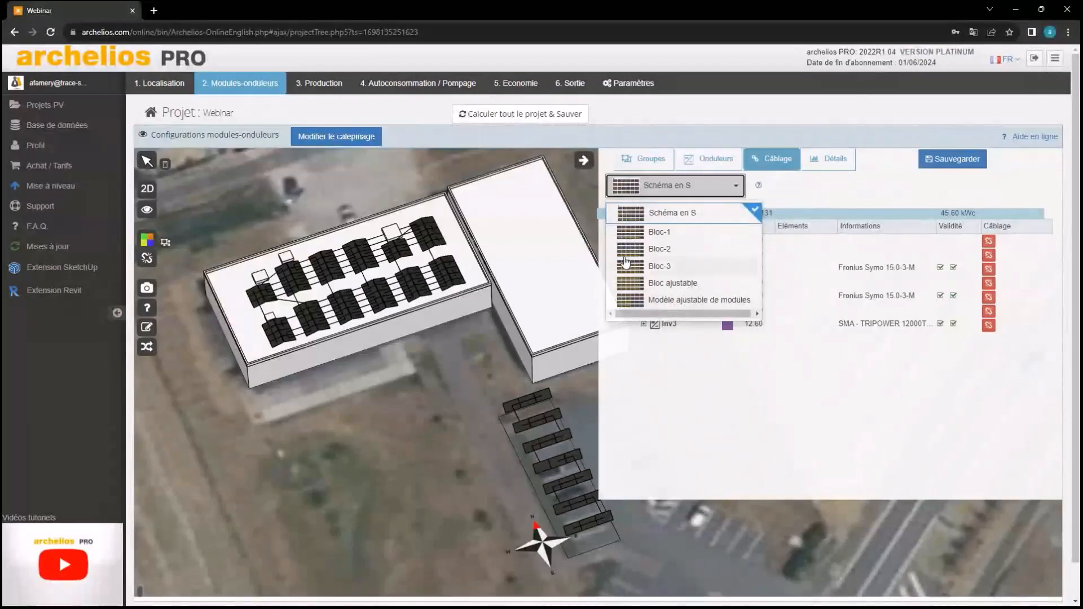
click(670, 212)
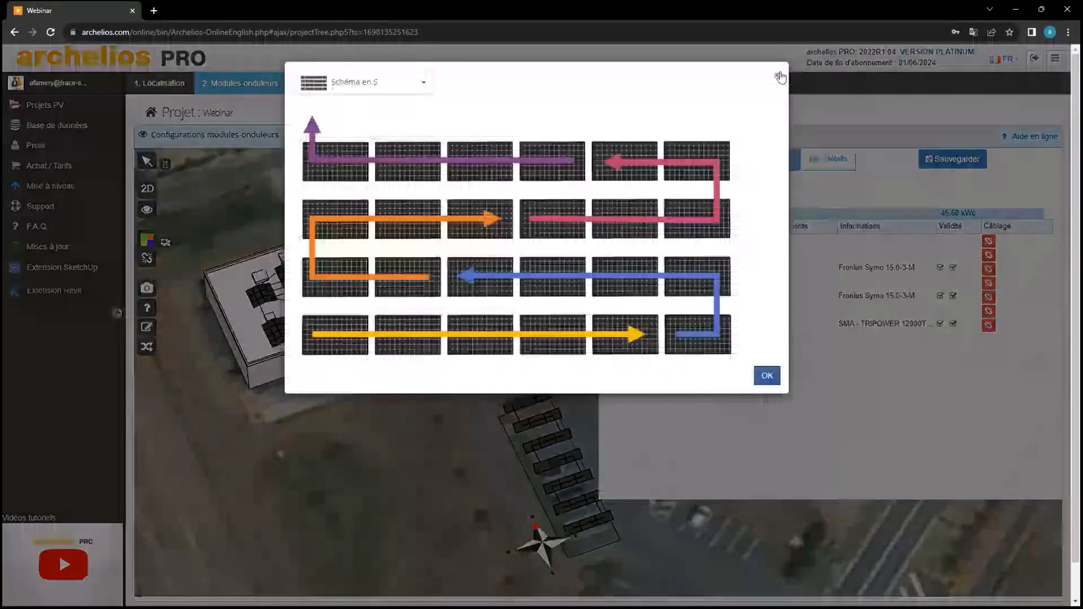
click(779, 76)
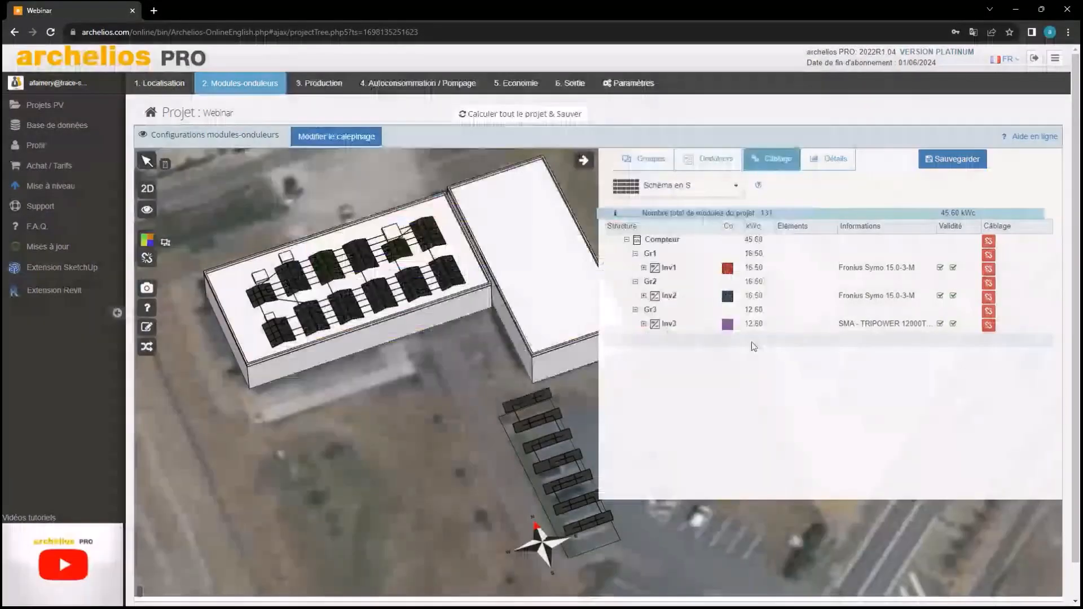
Calculate and save the whole project, then view Production results: 46 632 kWh AC, 83.3 % PR
click(494, 115)
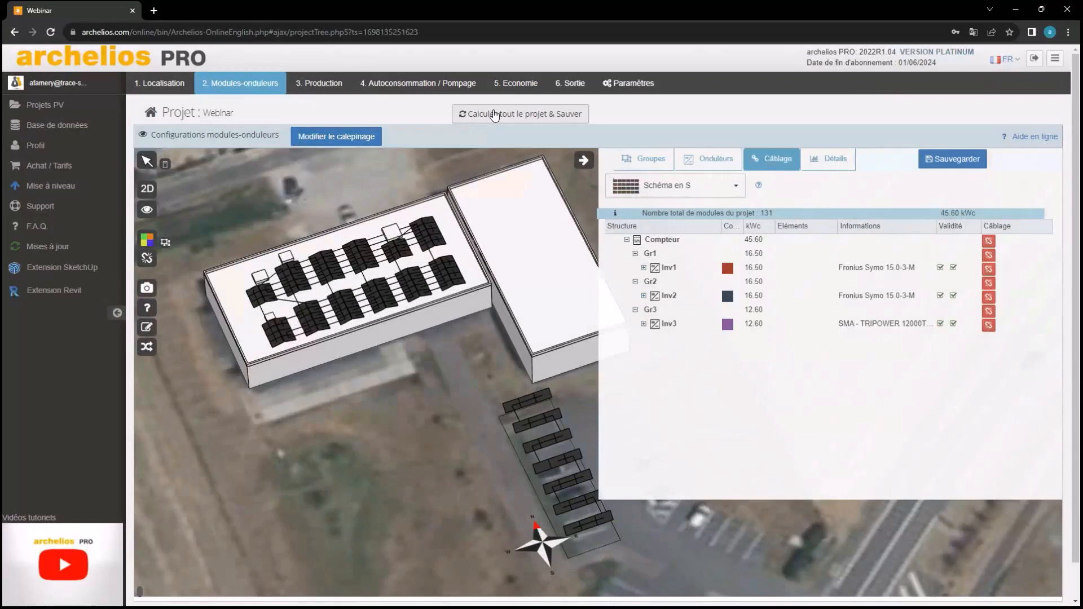
click(312, 82)
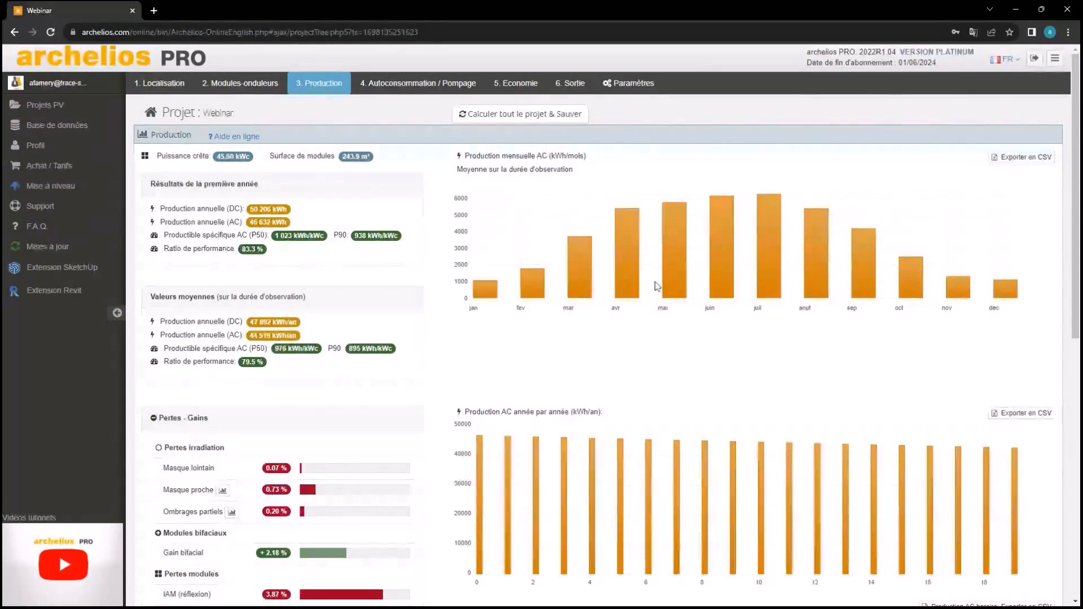
mouse_move(581, 265)
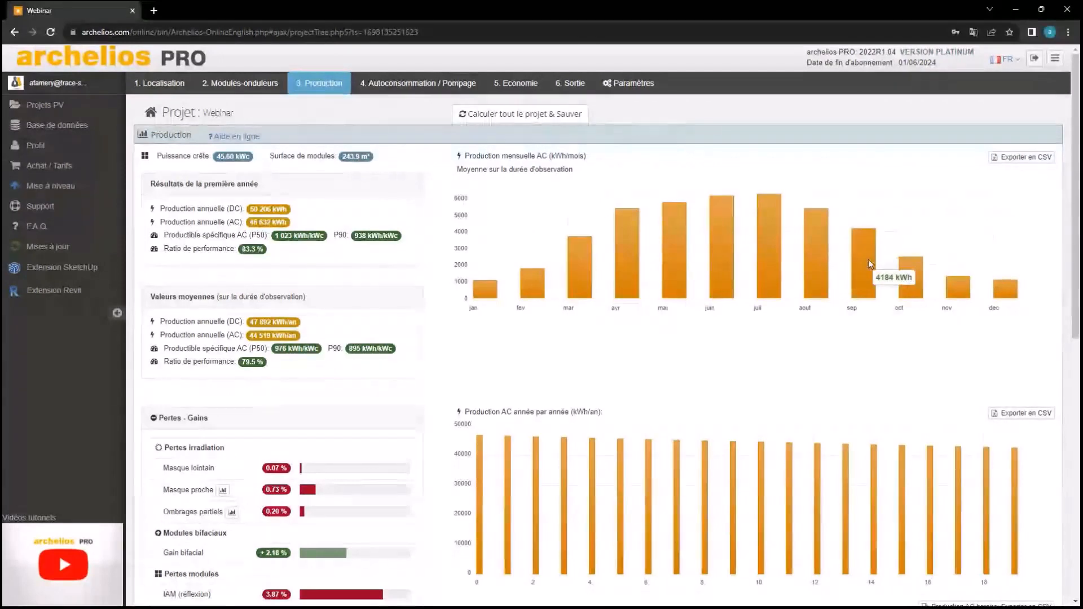
mouse_move(810, 292)
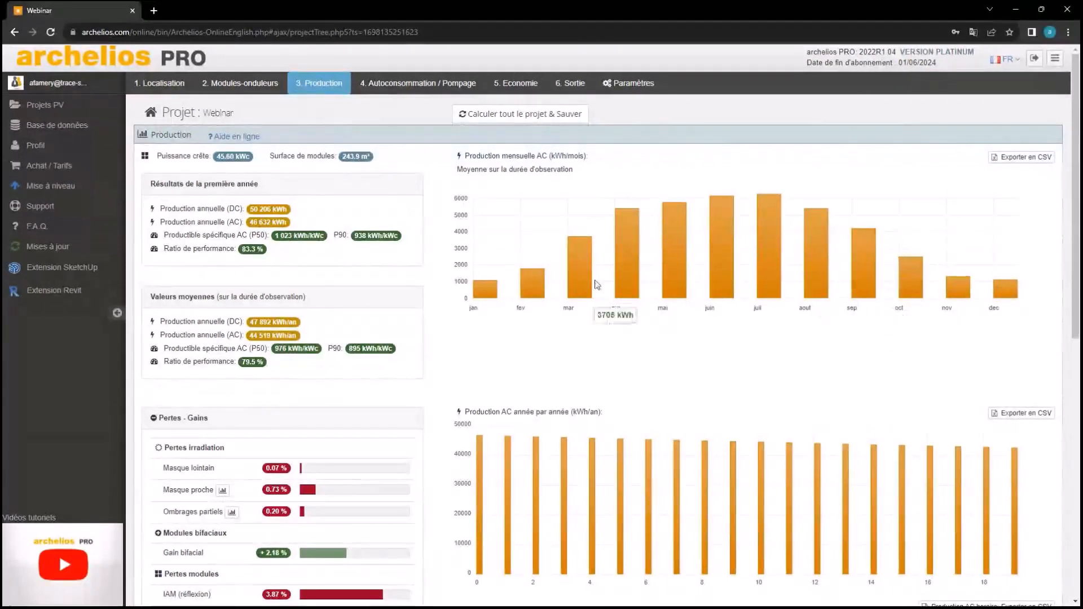
scroll(566, 339, down, 1)
scroll(543, 343, down, 3)
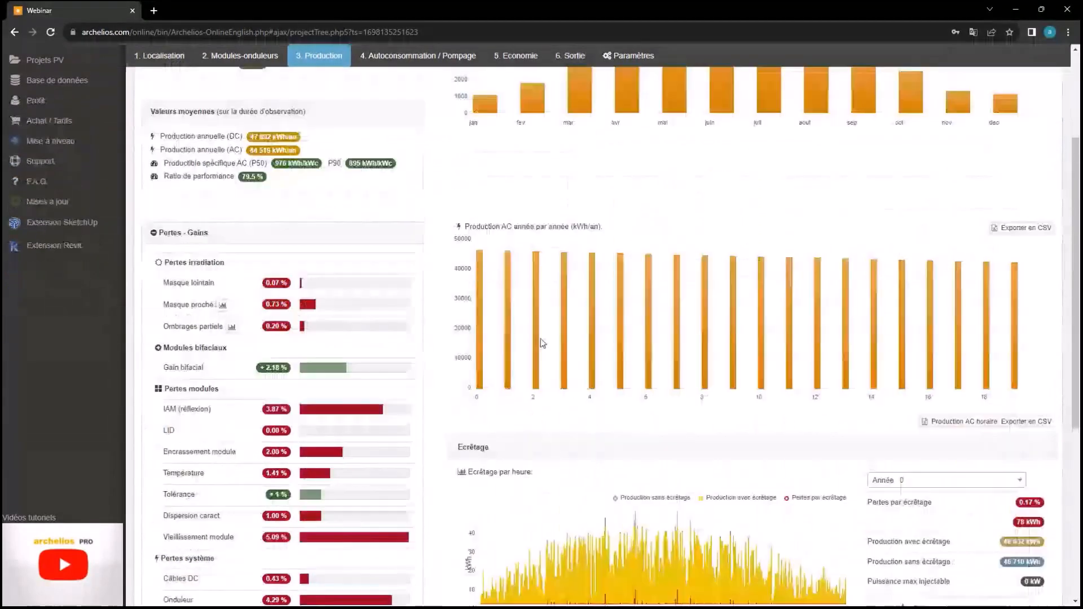
scroll(543, 343, down, 1)
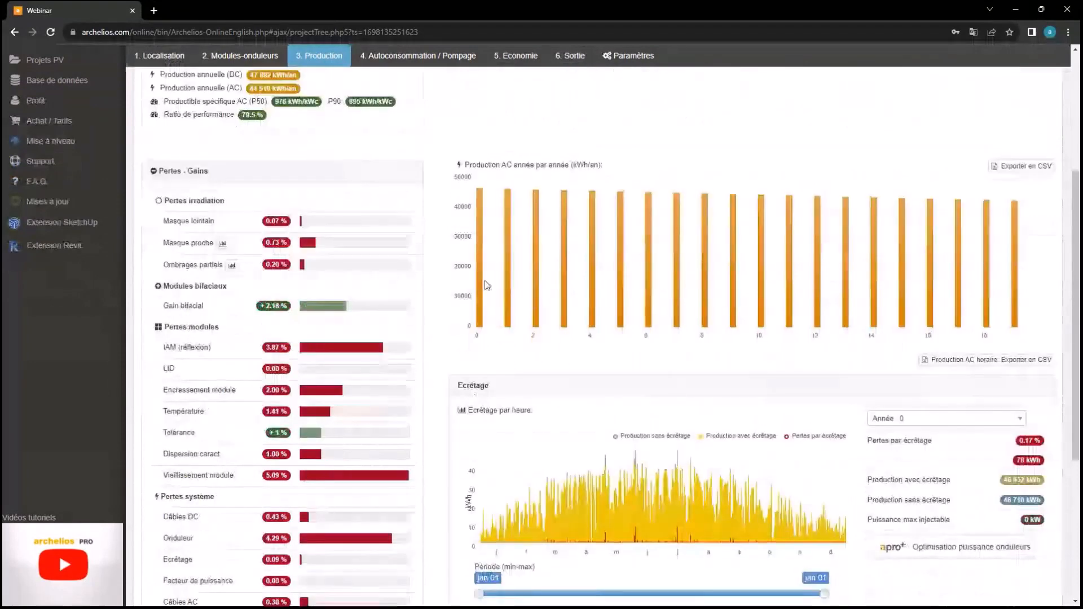
mouse_move(481, 285)
mouse_move(1018, 315)
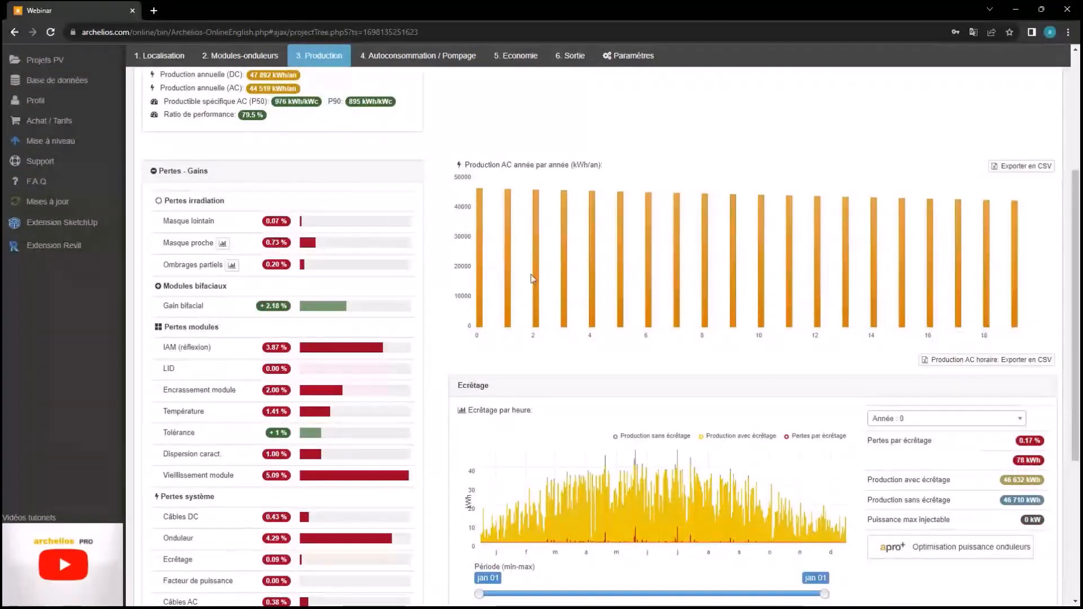
scroll(530, 274, up, 1)
scroll(530, 274, down, 2)
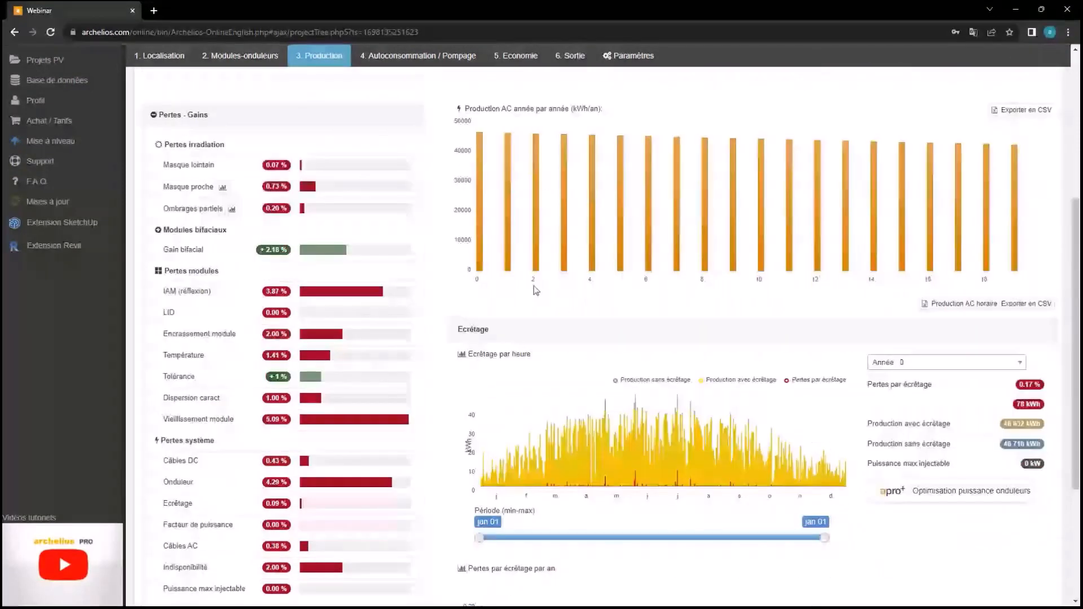
scroll(535, 290, down, 1)
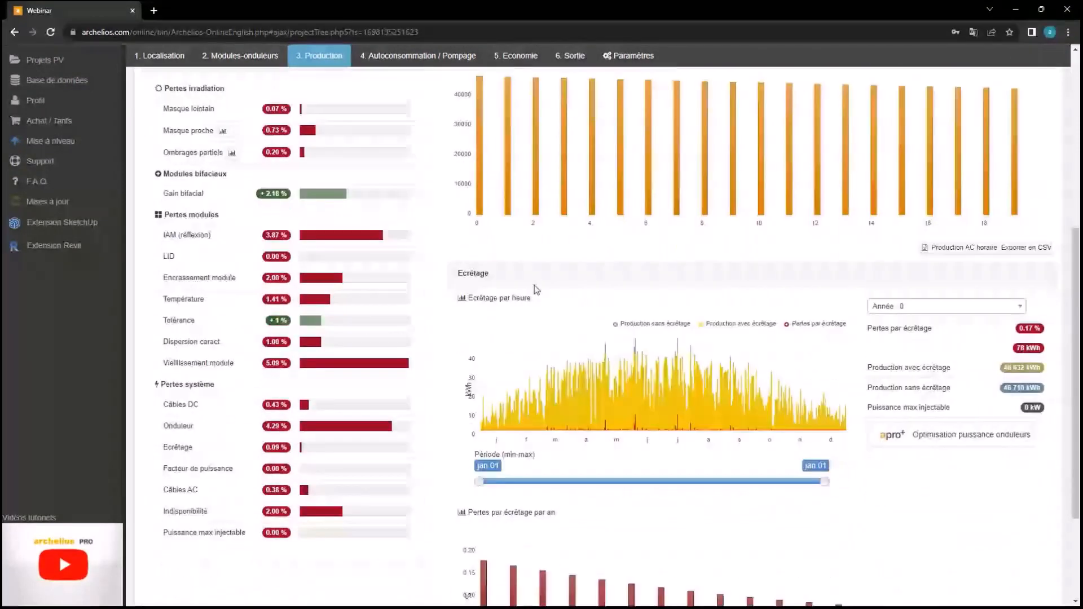
scroll(535, 287, up, 2)
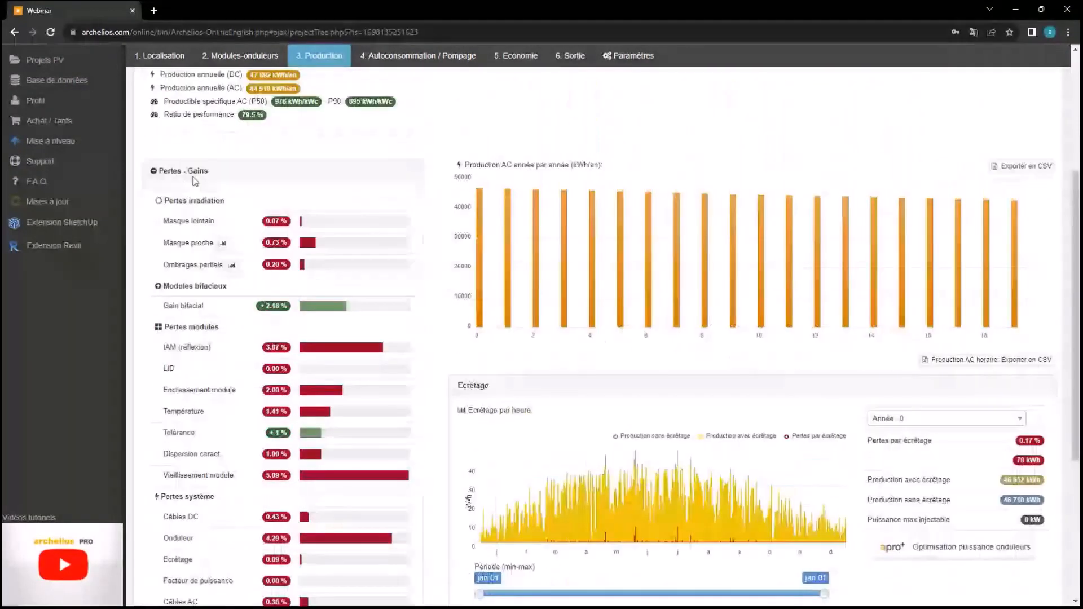
scroll(196, 181, down, 2)
scroll(210, 135, up, 1)
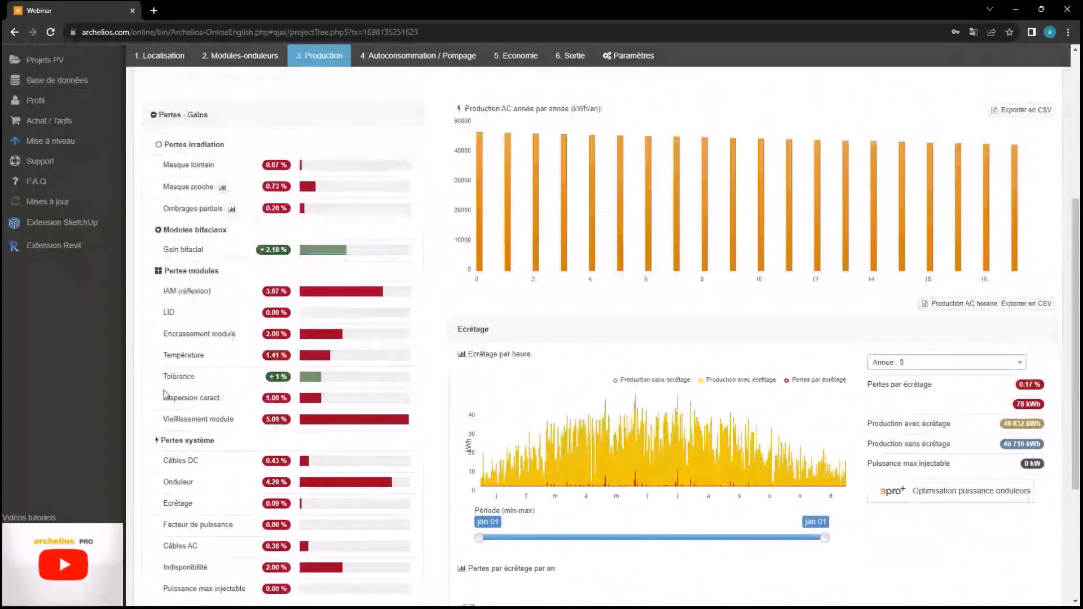
mouse_move(165, 394)
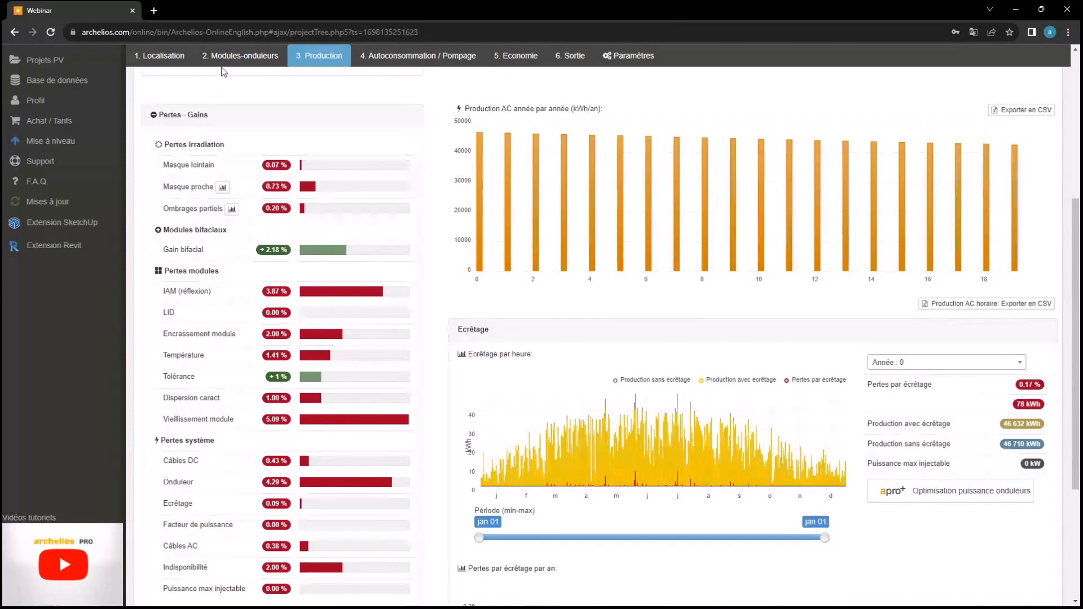
Change the second roof zone's height to 6 and save the module layout
click(243, 63)
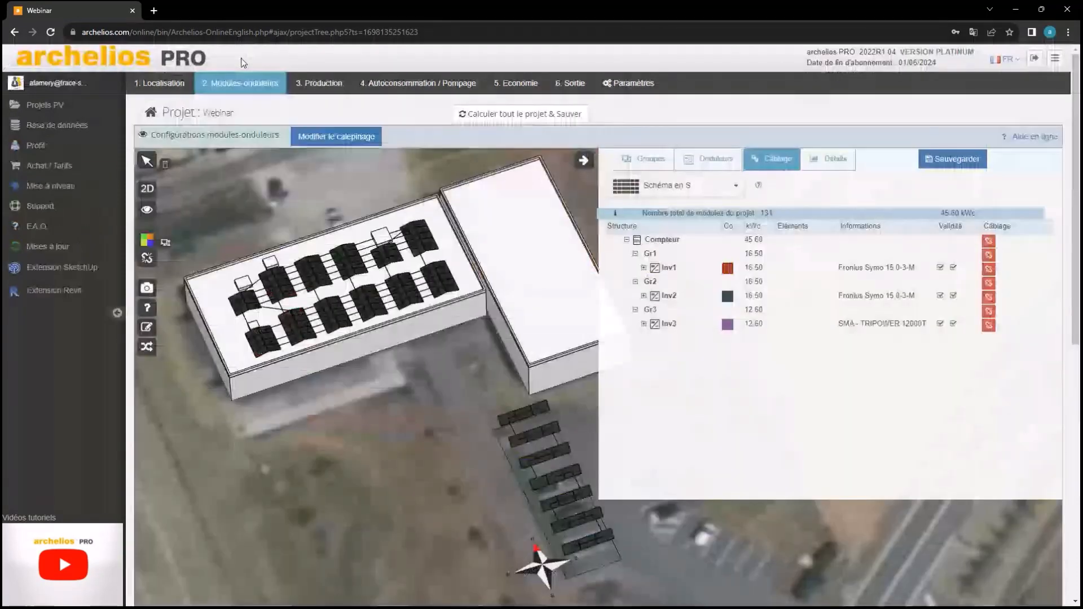
click(338, 137)
drag(632, 197, 642, 416)
click(642, 416)
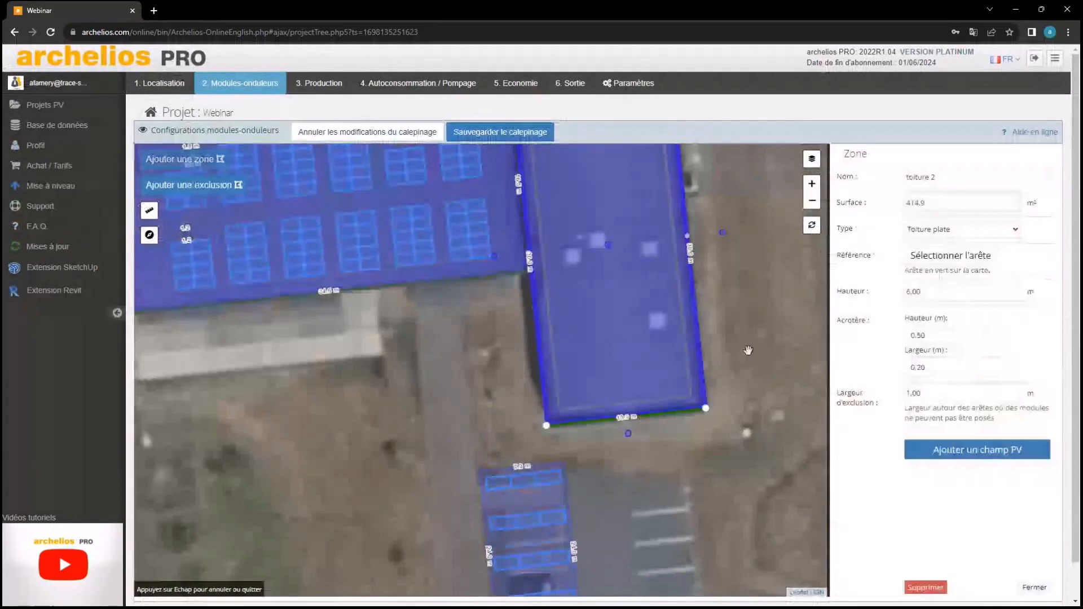
double_click(936, 292)
text(6)
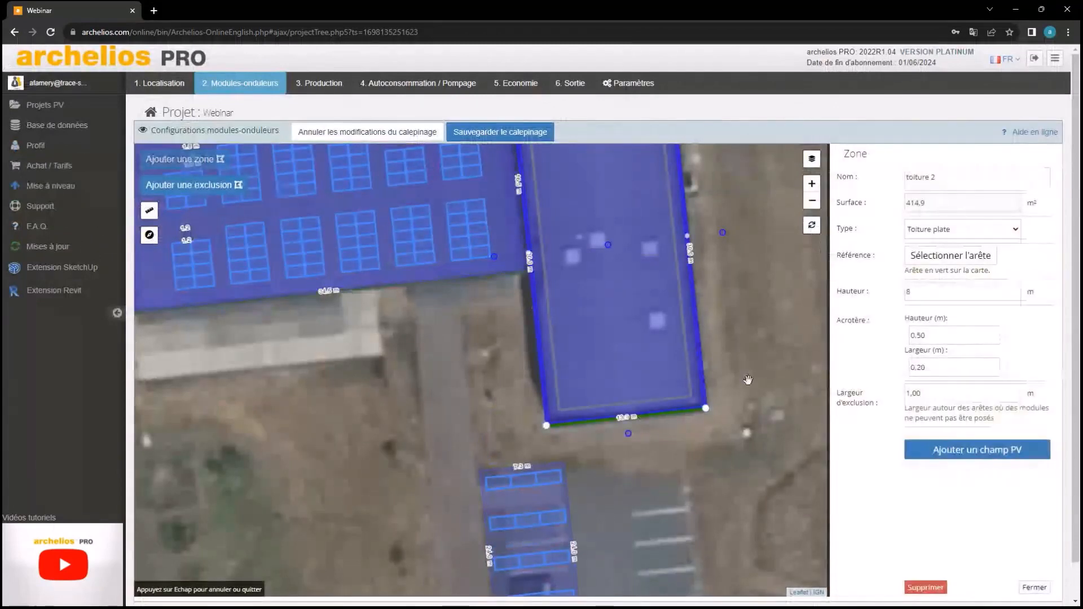
click(748, 379)
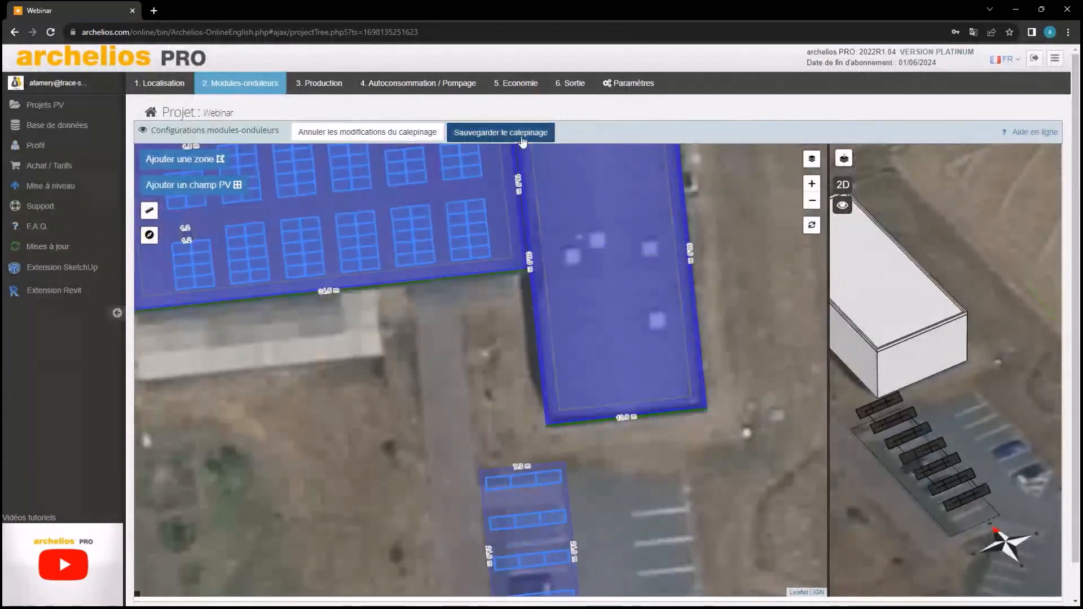
click(521, 135)
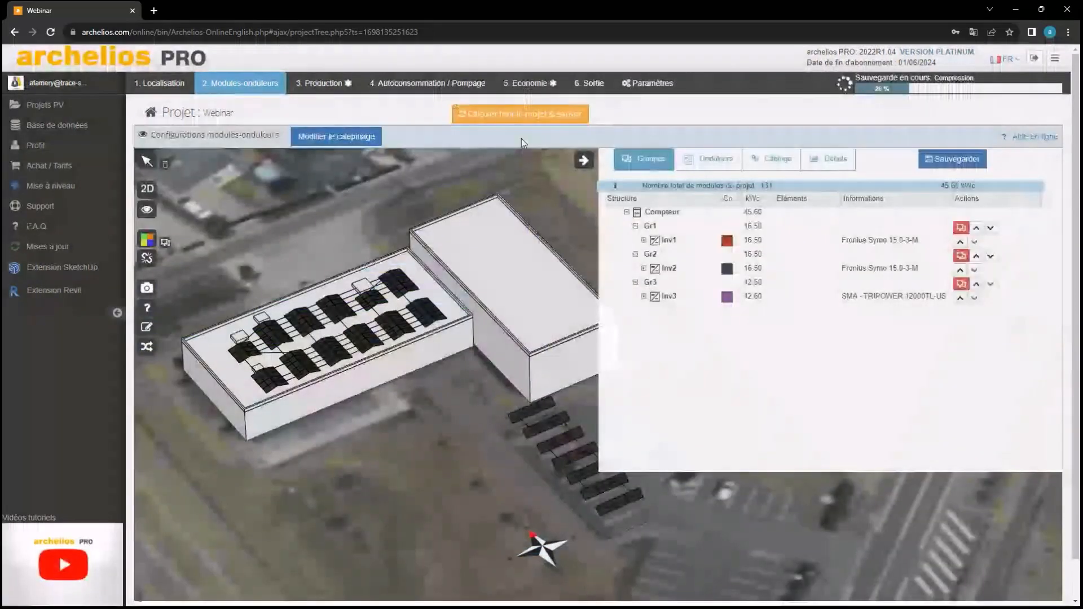
Recalculate and save the whole project from the Production results
click(488, 116)
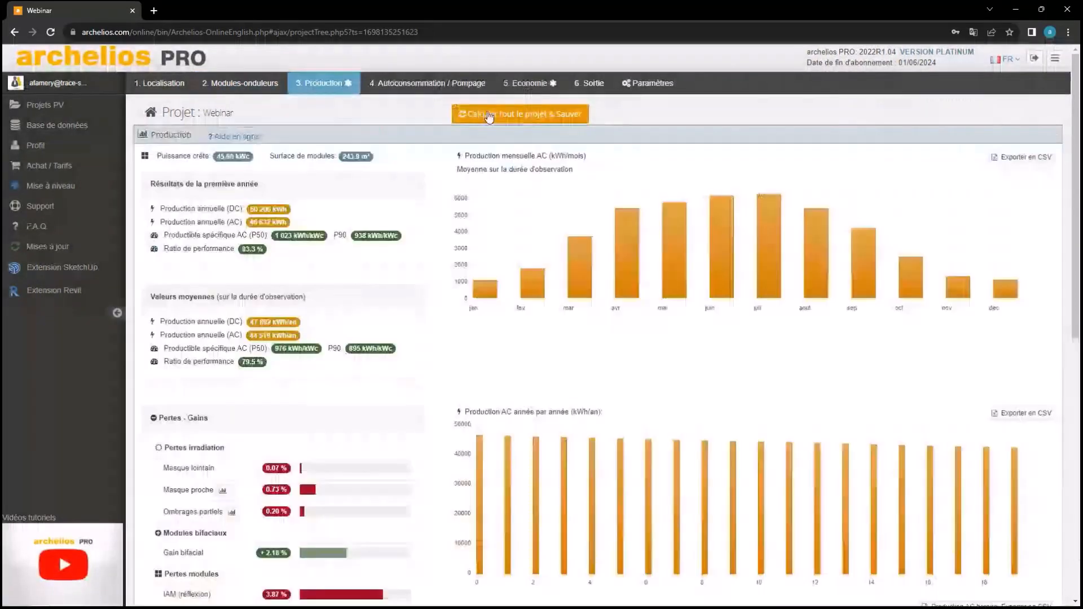
click(488, 116)
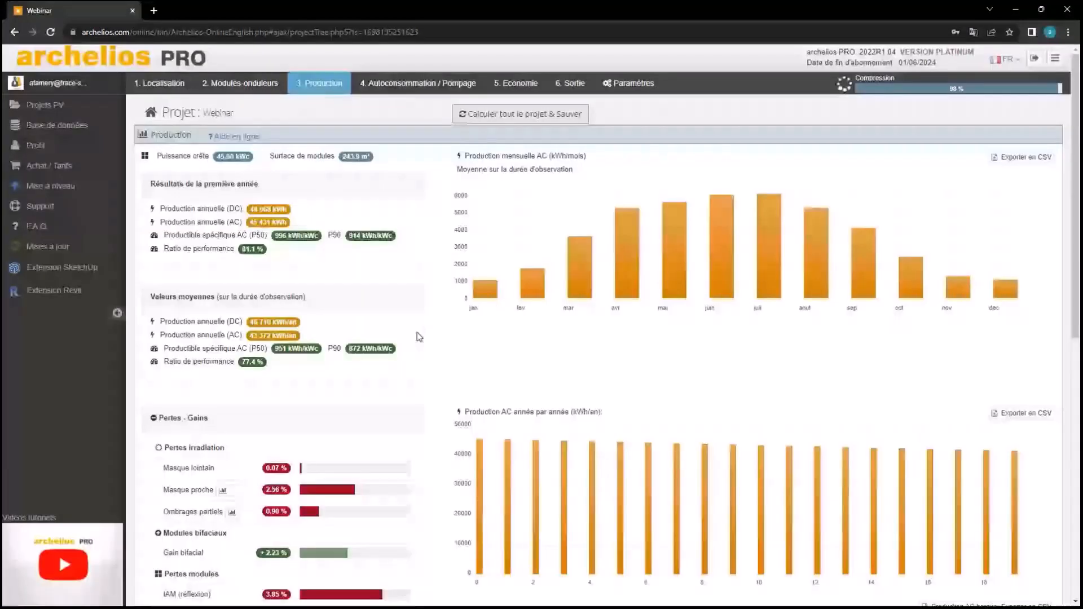
scroll(417, 334, down, 3)
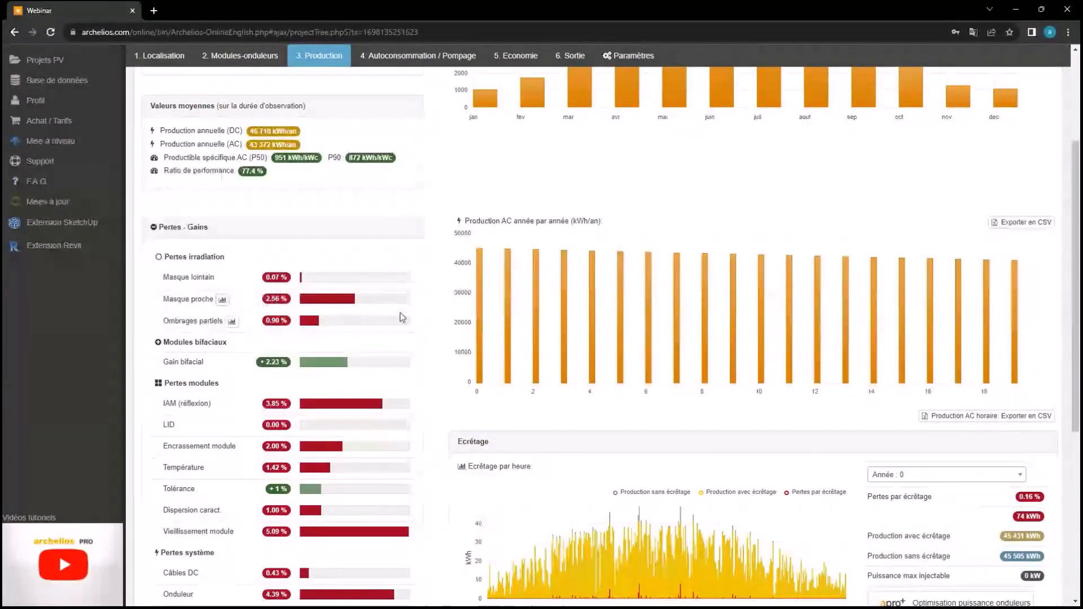
Revisit the roof zone height, save the layout again and recalculate the project
click(263, 56)
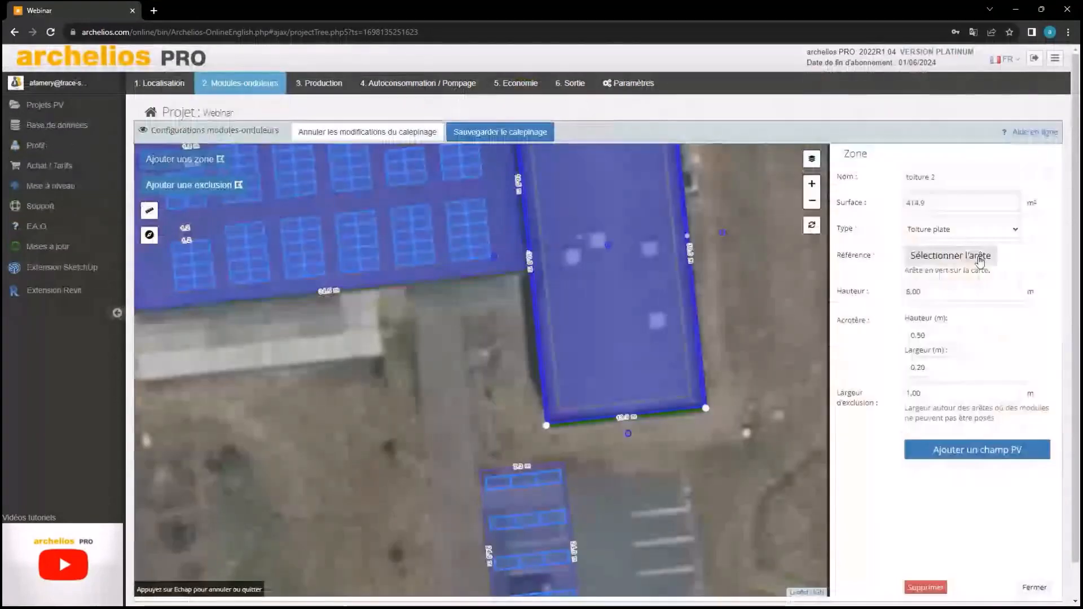
click(968, 289)
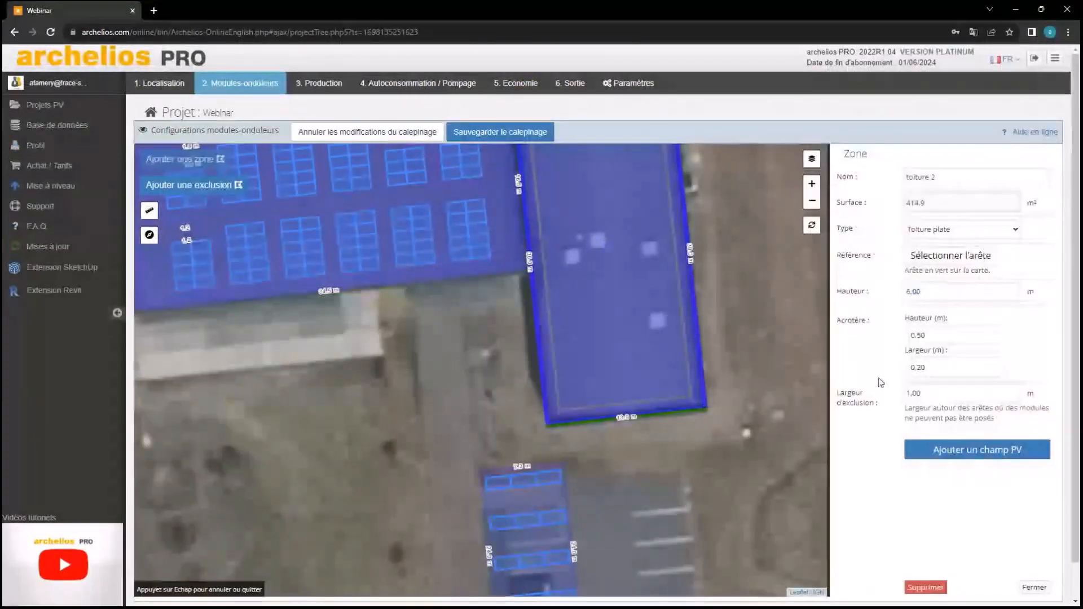
click(538, 132)
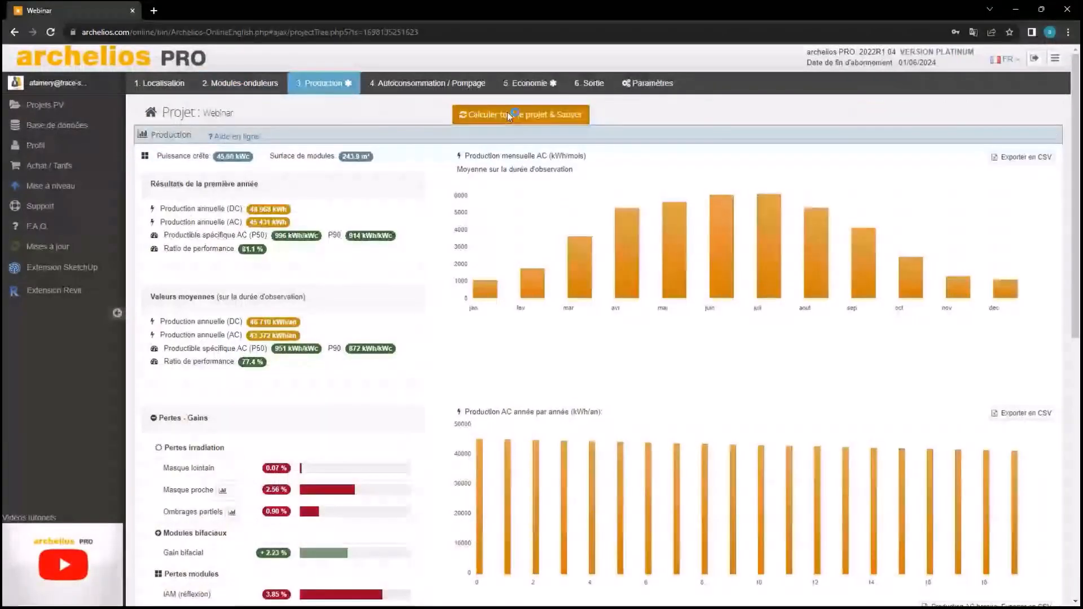
click(508, 114)
scroll(382, 225, down, 1)
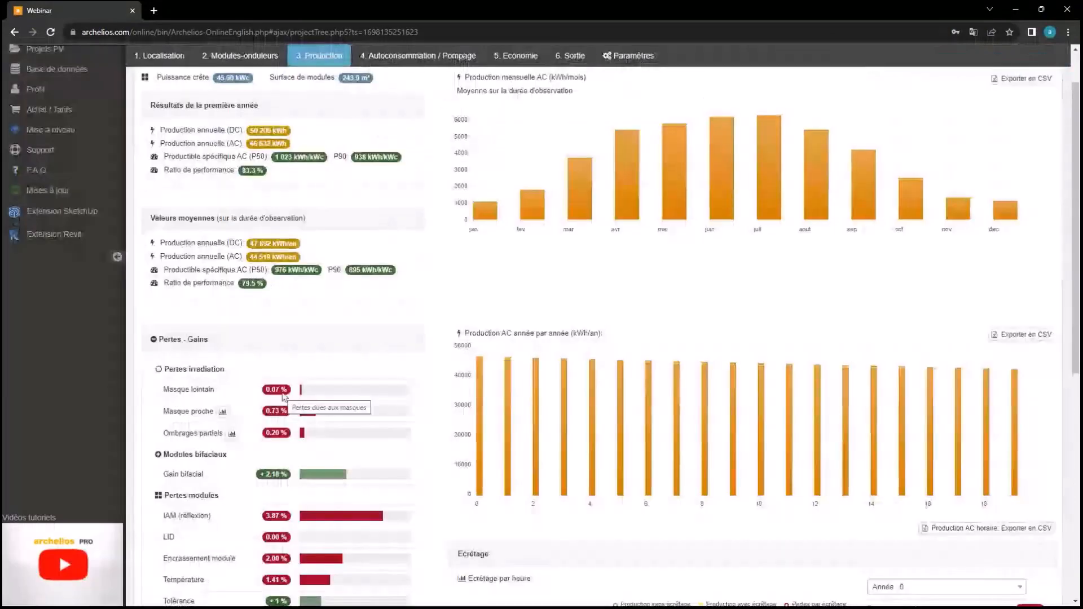
scroll(303, 337, up, 2)
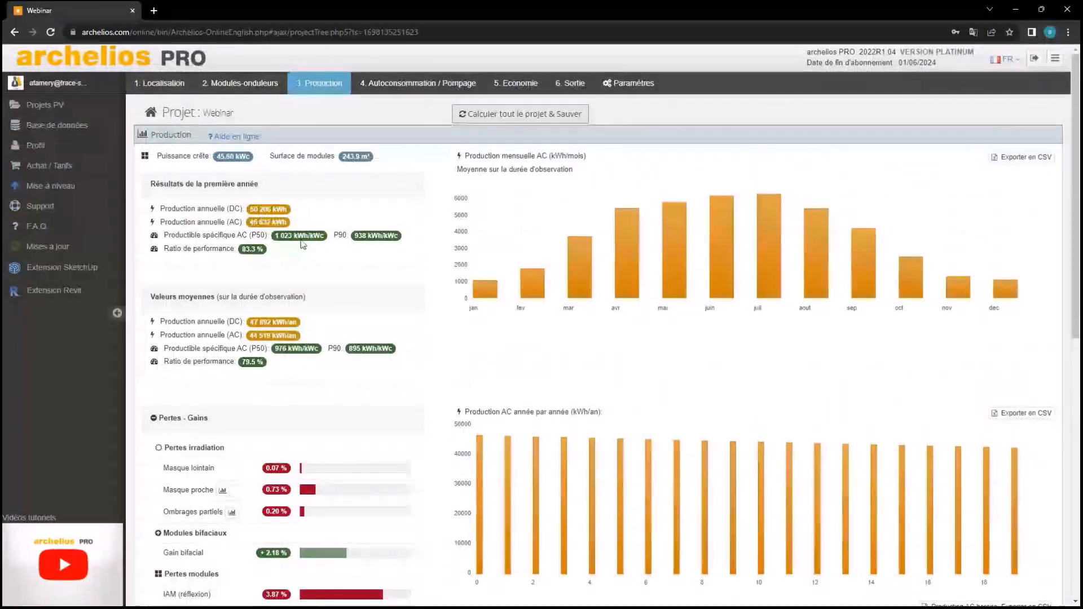
scroll(293, 254, down, 1)
scroll(289, 265, down, 3)
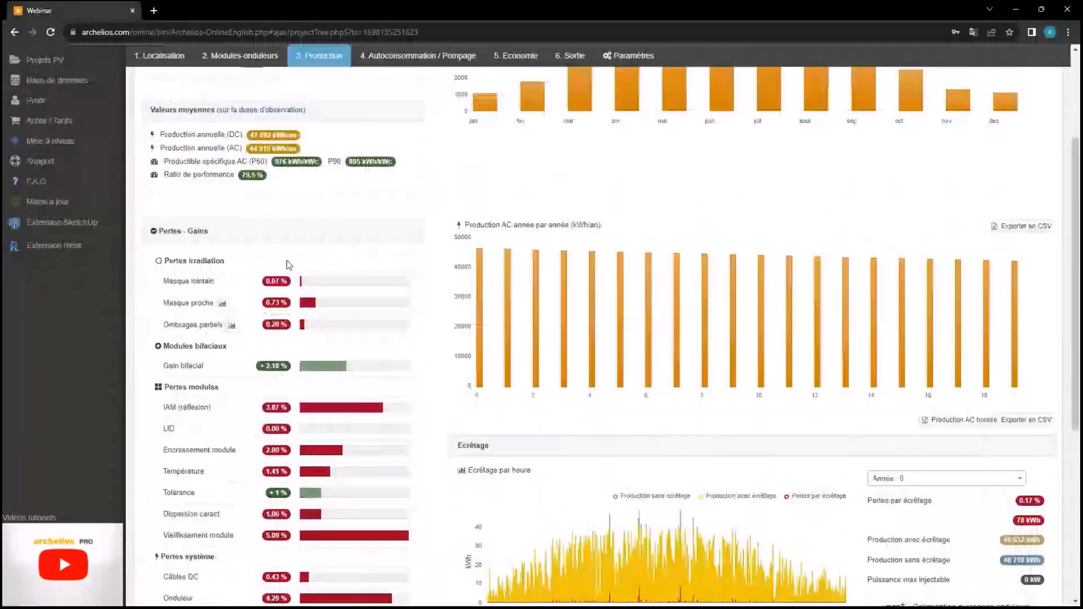
scroll(287, 260, down, 4)
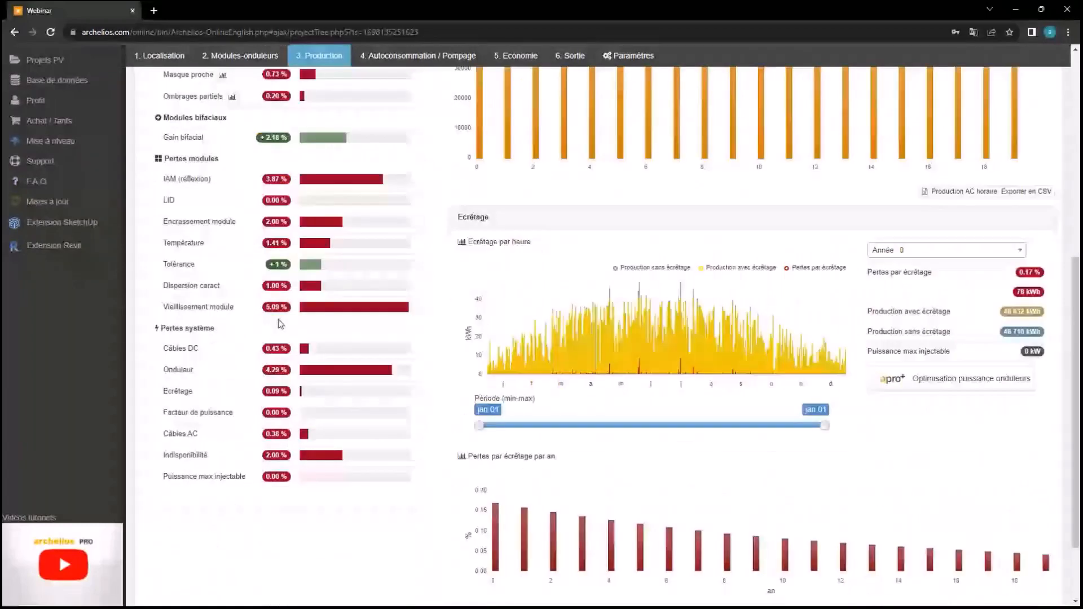
scroll(440, 302, up, 3)
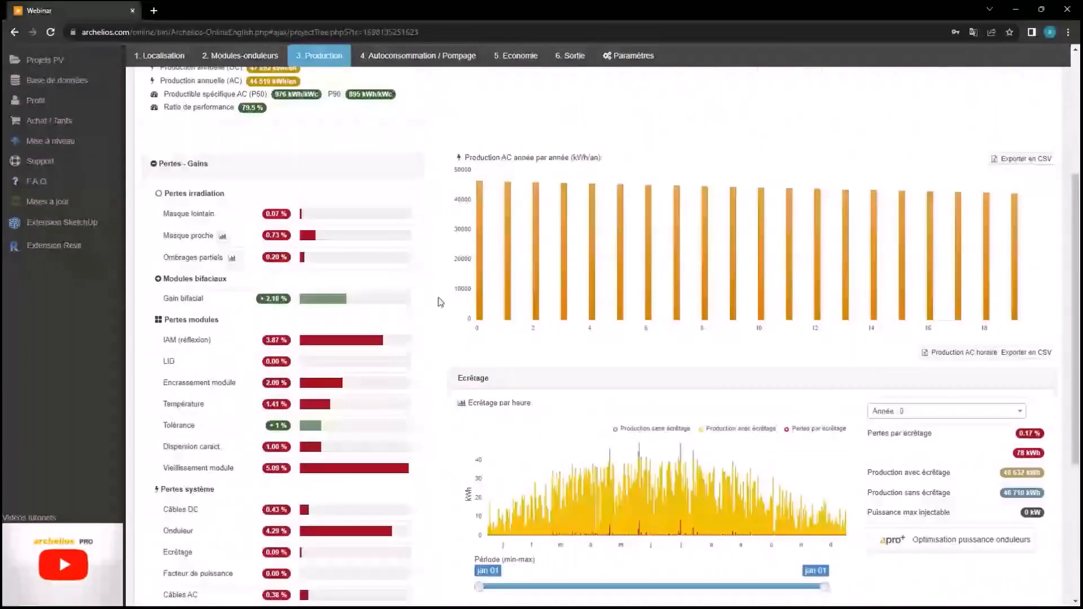
scroll(440, 301, down, 1)
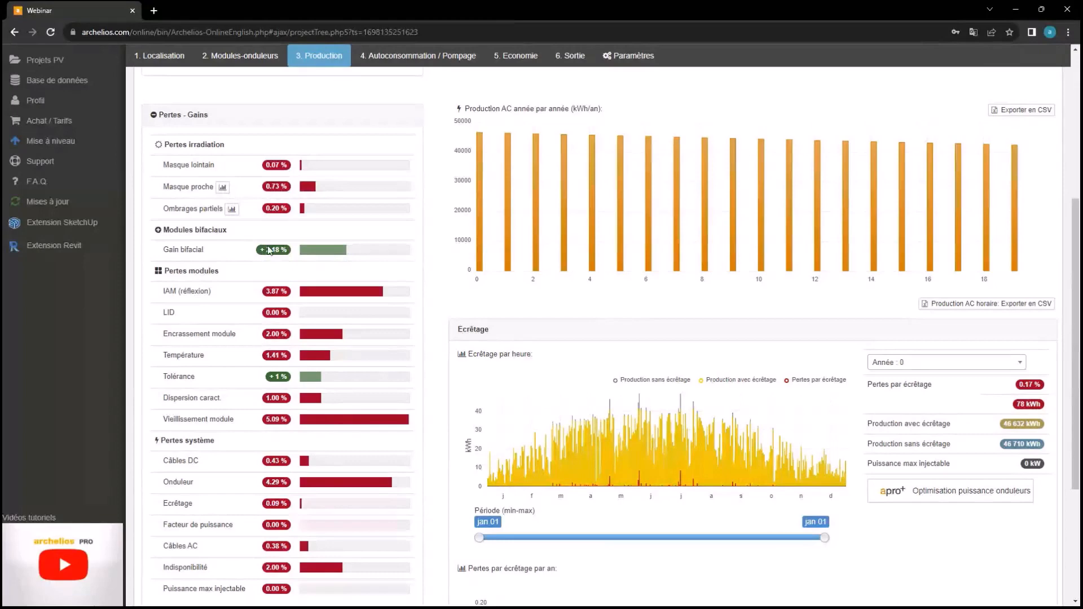
mouse_move(270, 253)
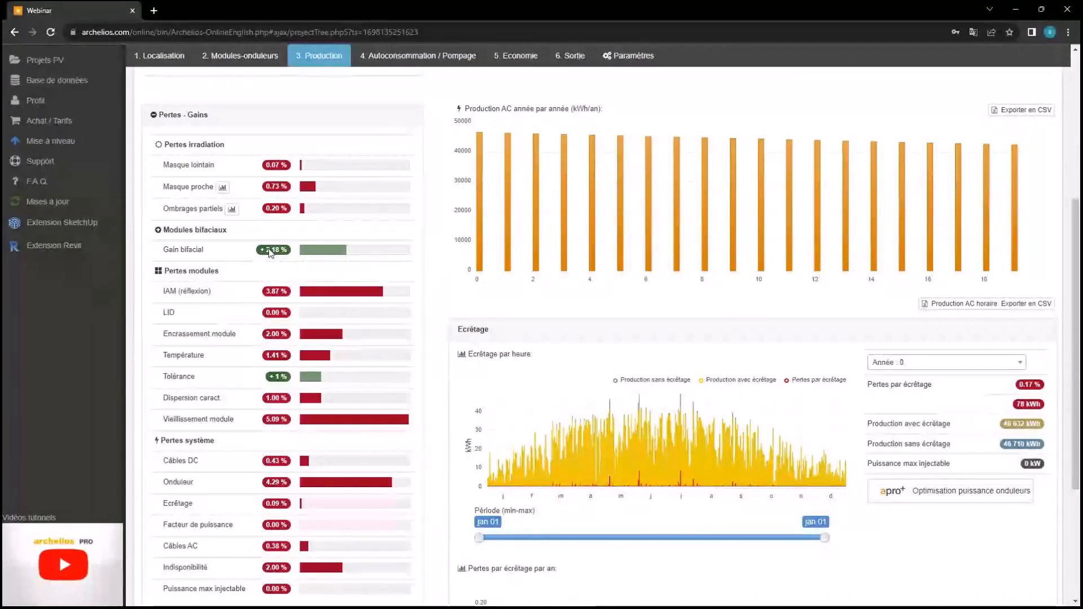
scroll(302, 246, down, 2)
scroll(302, 247, up, 2)
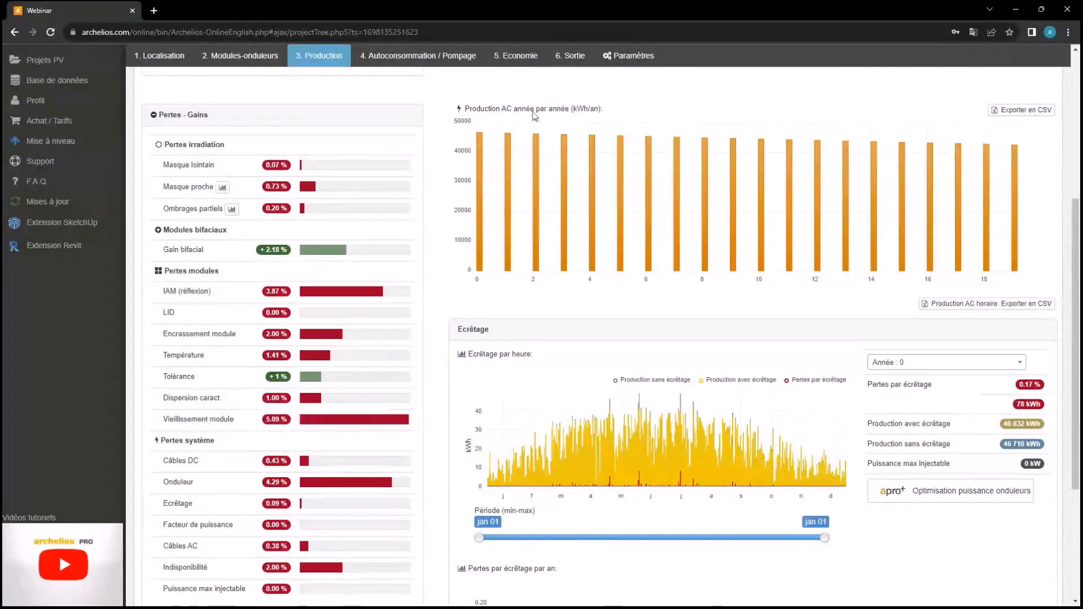
click(613, 55)
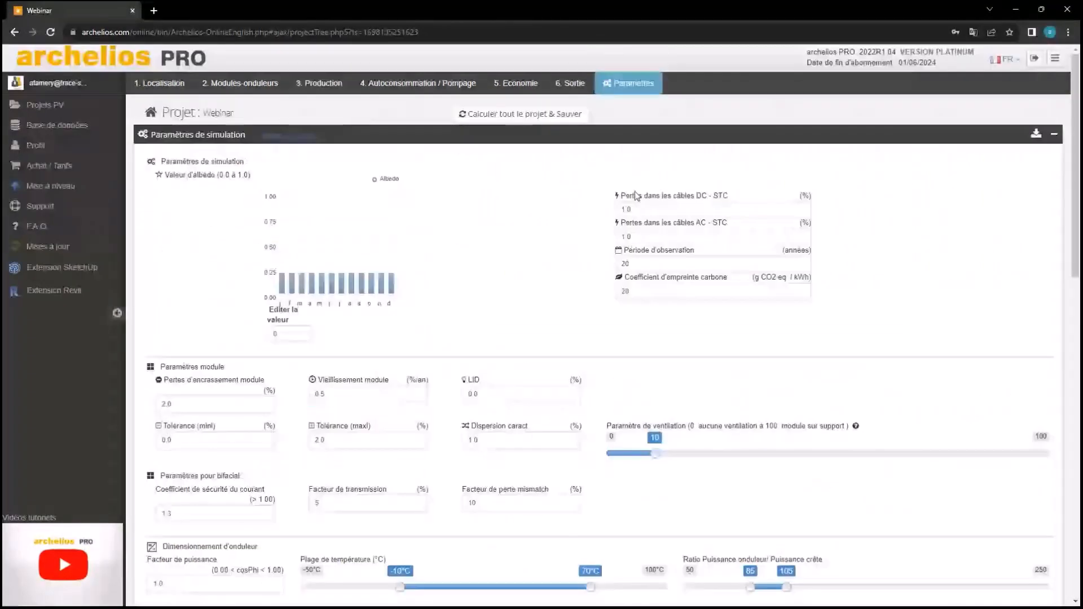
scroll(514, 246, down, 8)
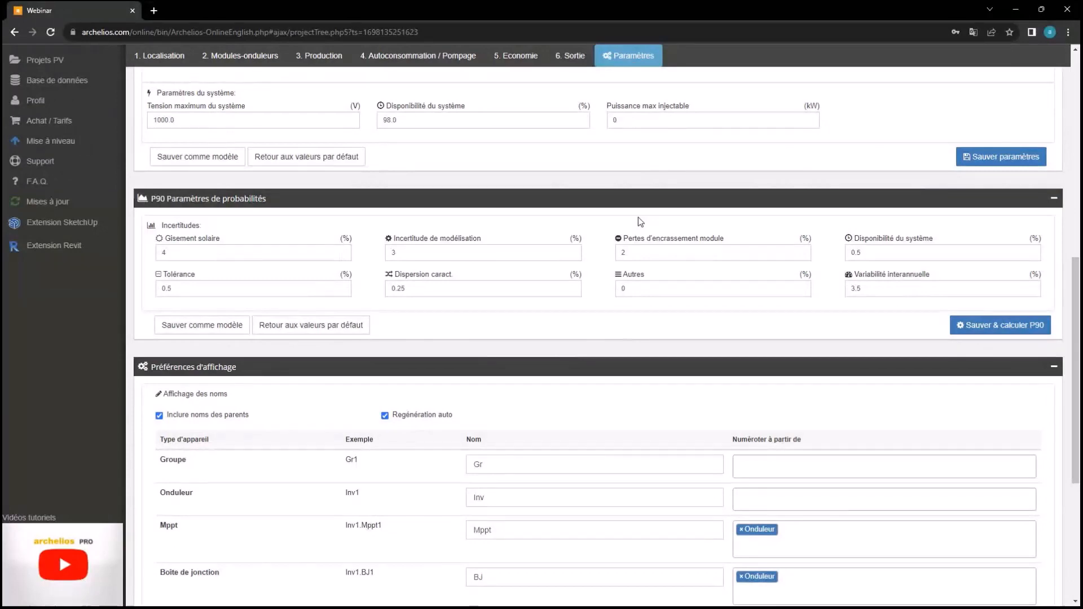
scroll(638, 217, up, 6)
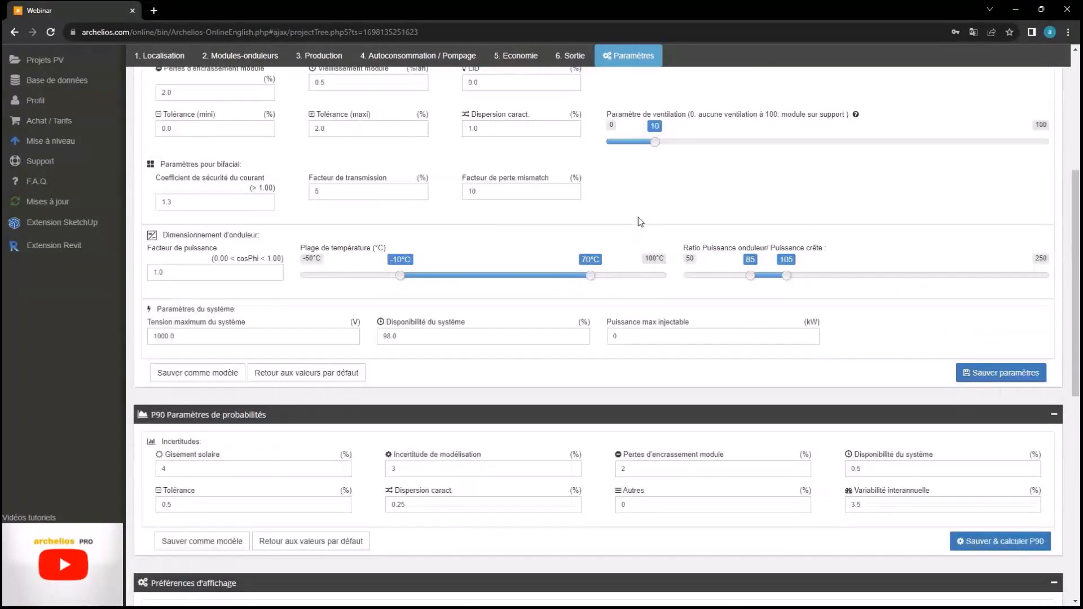
click(319, 56)
scroll(394, 321, down, 3)
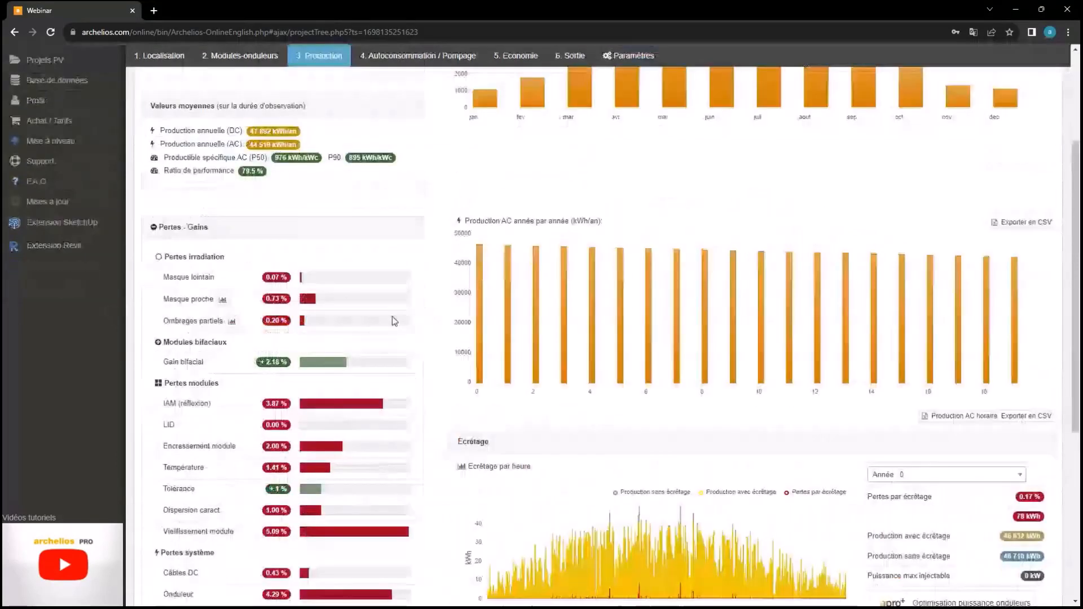
scroll(242, 417, down, 2)
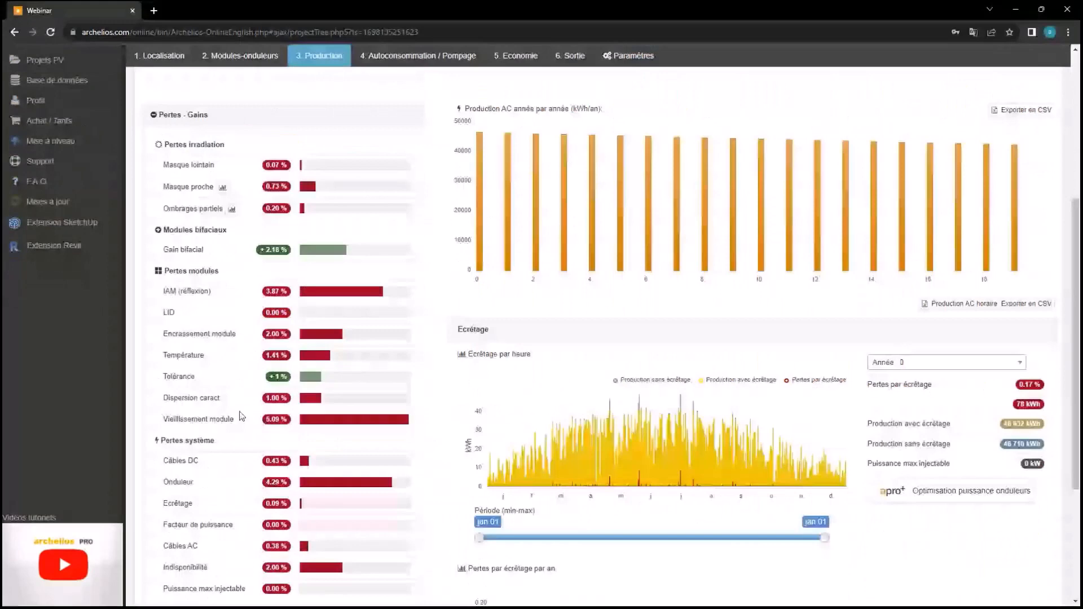
mouse_move(233, 420)
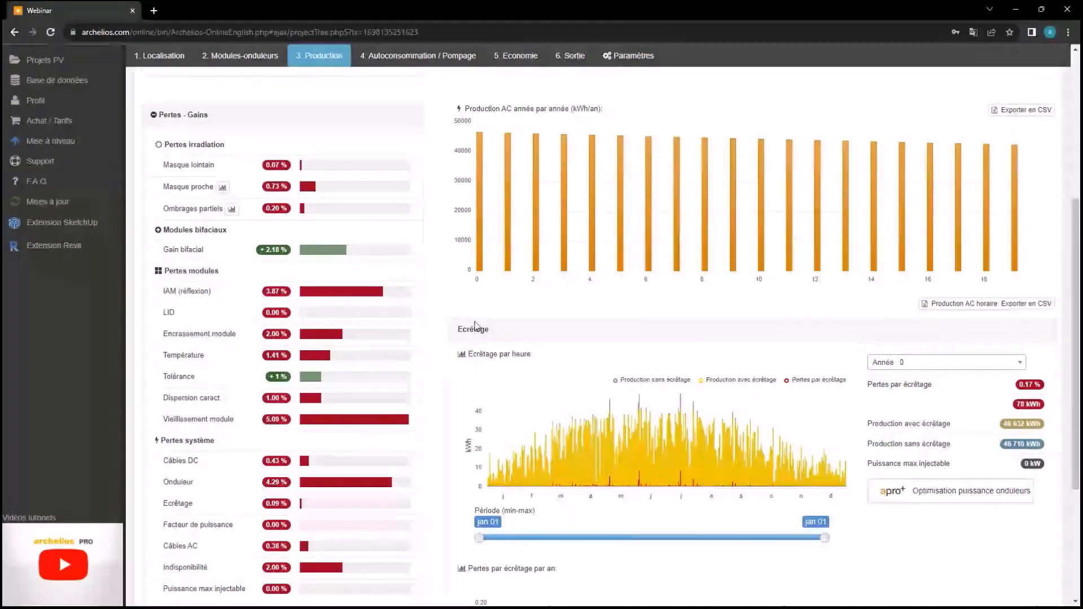
mouse_move(481, 252)
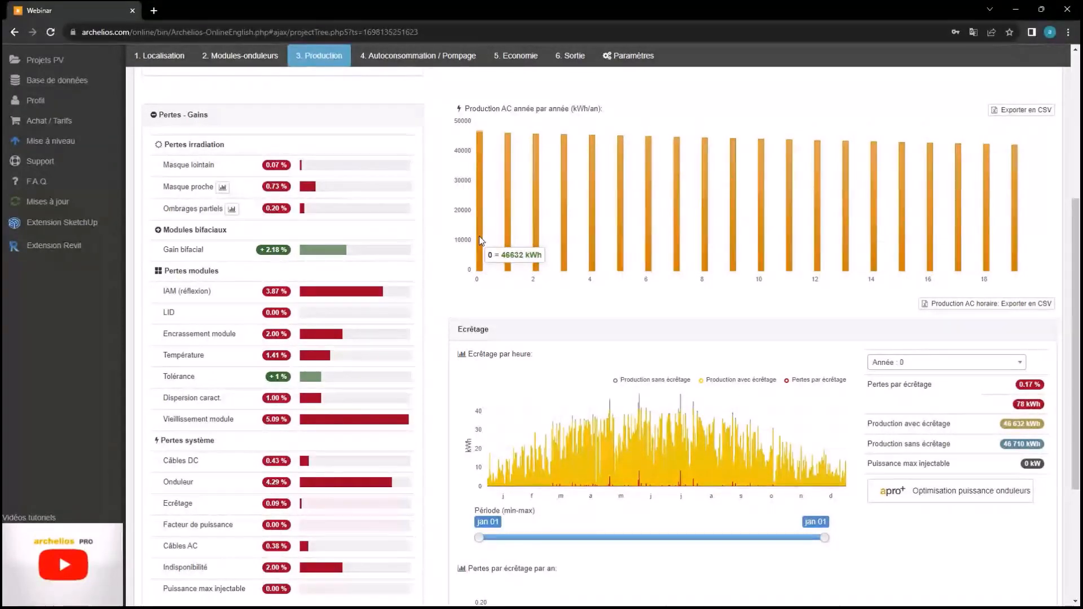
mouse_move(1017, 250)
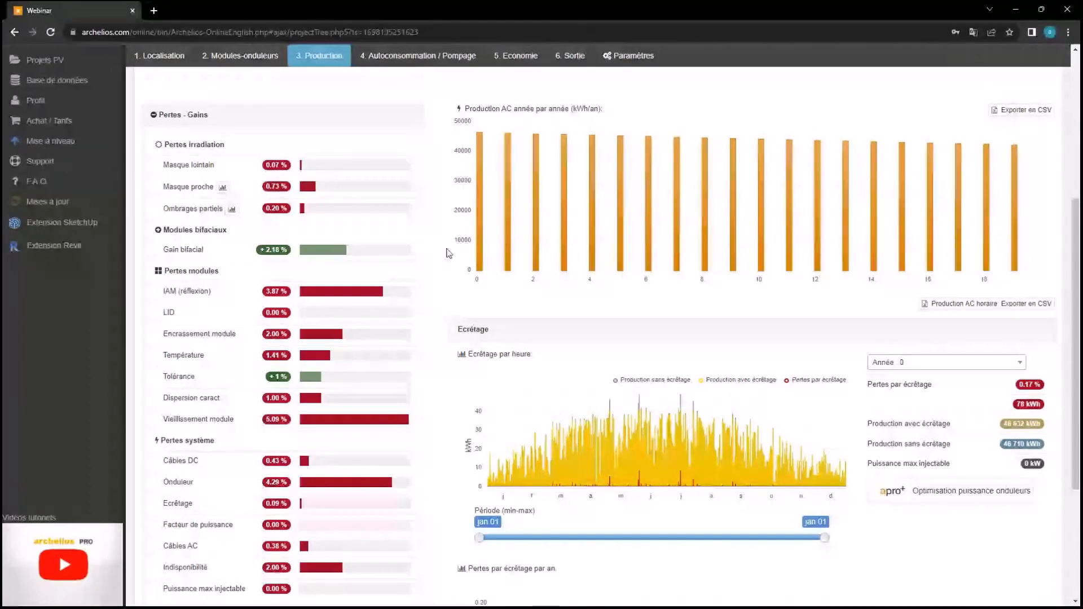
scroll(440, 263, down, 2)
scroll(436, 269, down, 2)
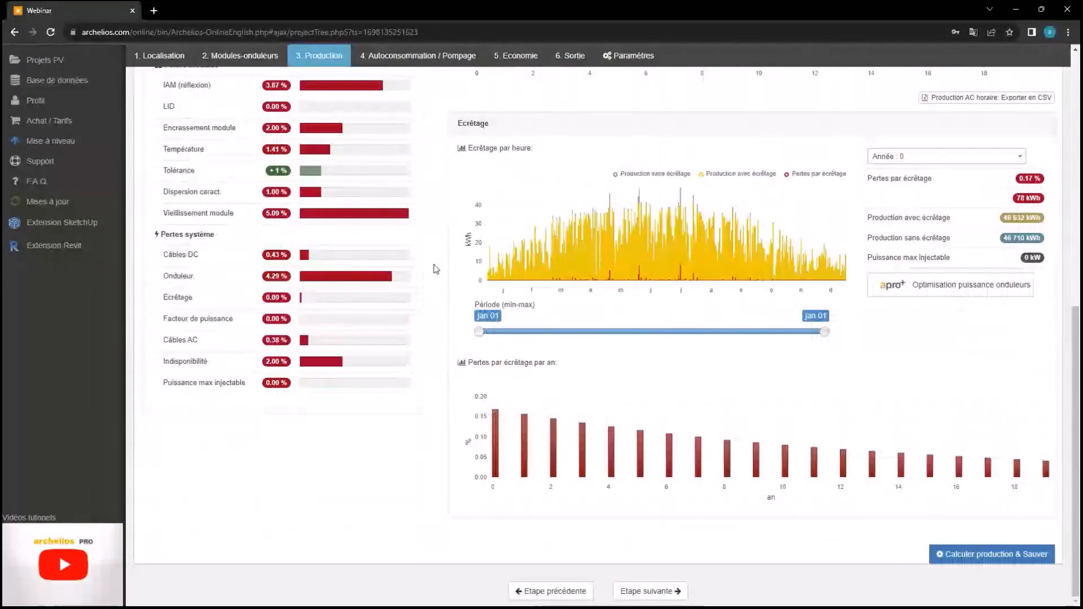
scroll(436, 269, up, 1)
scroll(436, 269, up, 3)
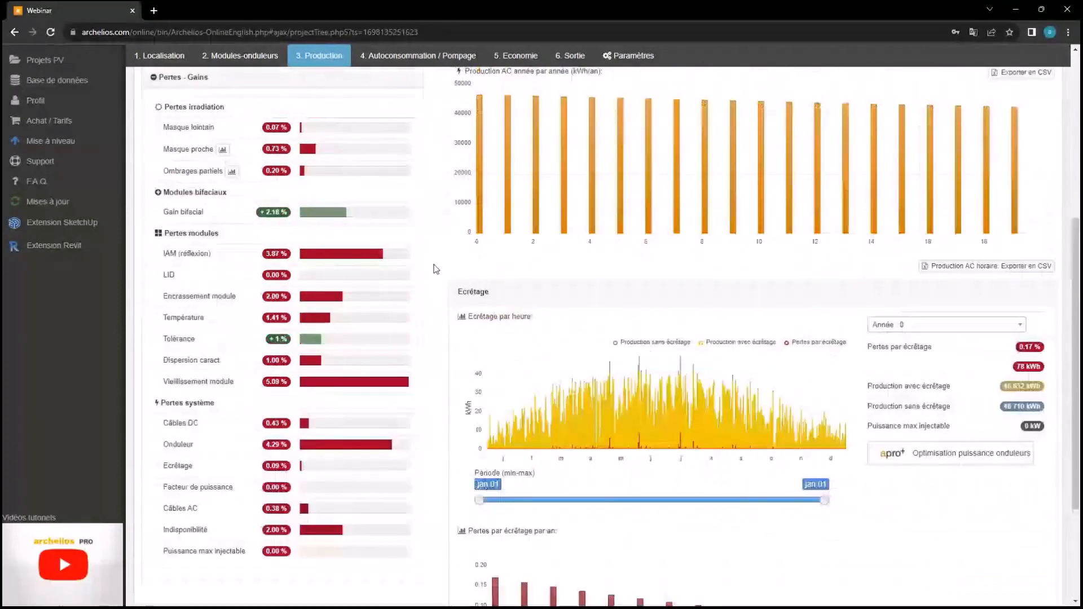
mouse_move(194, 430)
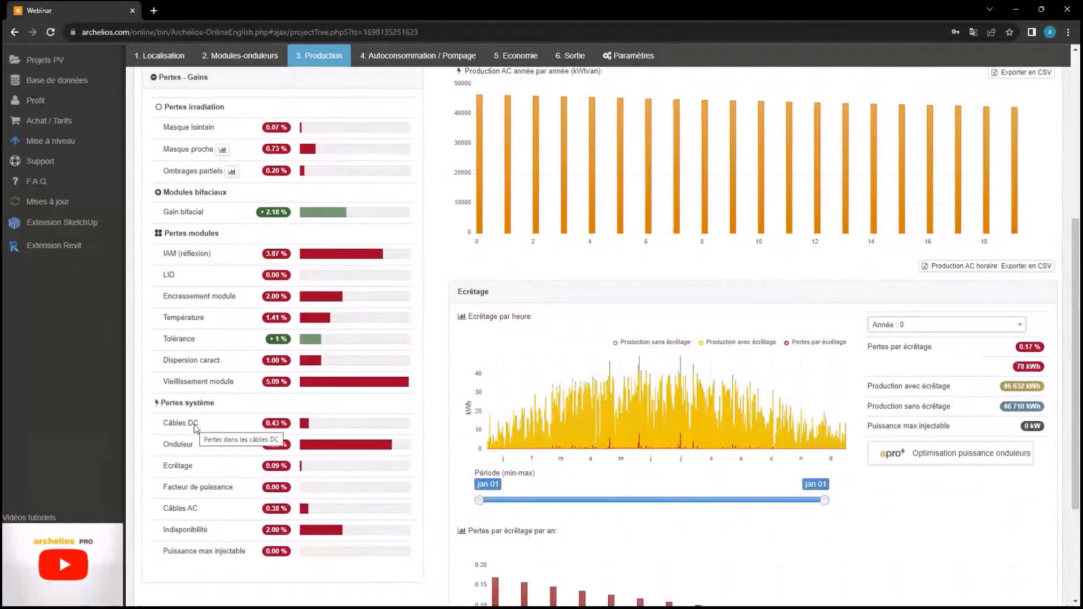
mouse_move(166, 447)
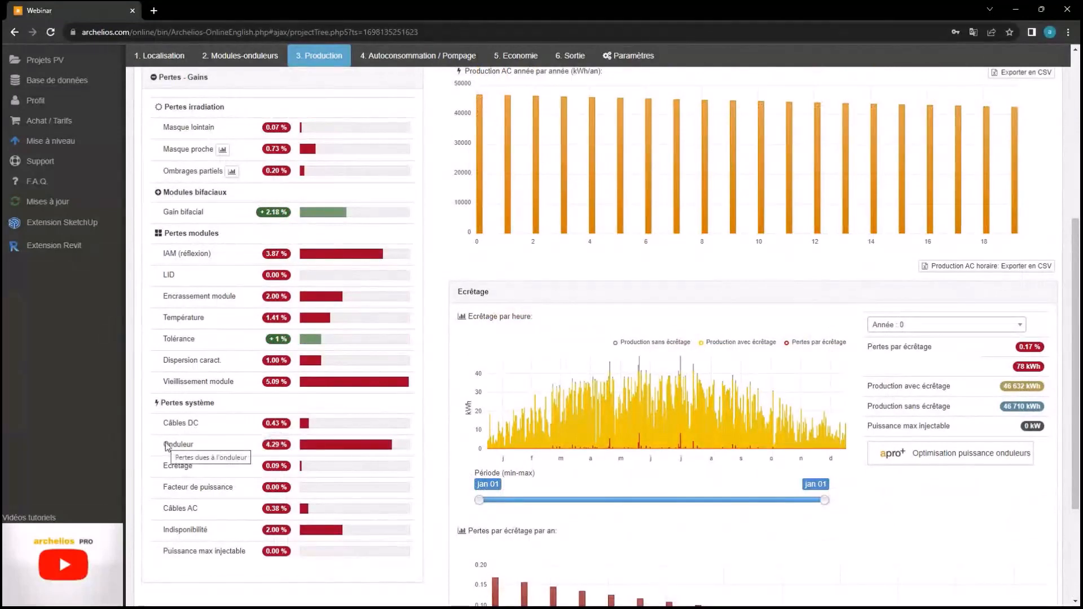
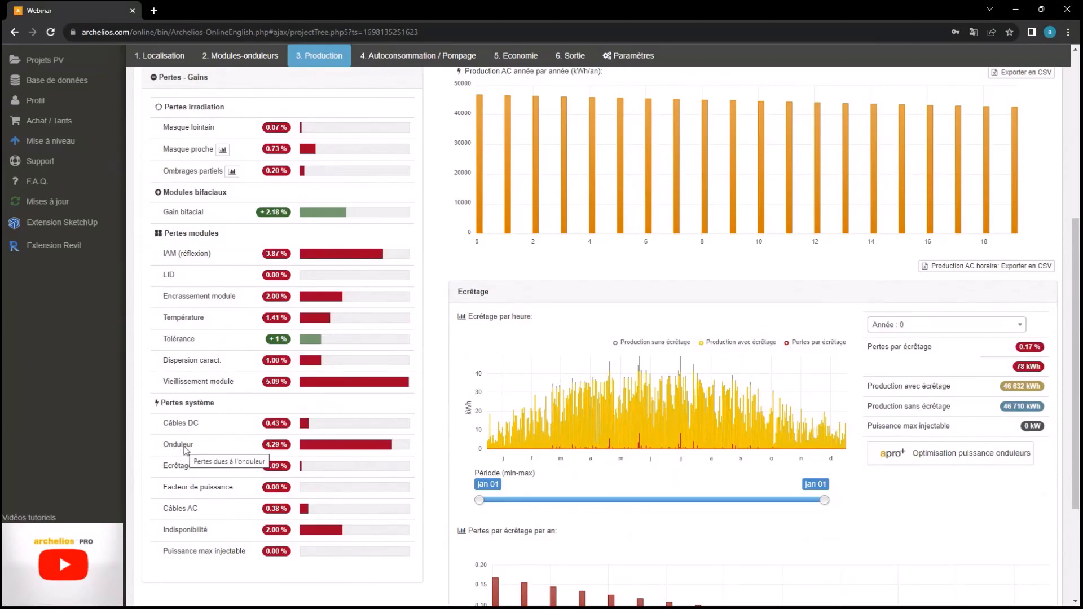
Review the project's calculation parameters
scroll(336, 511, down, 2)
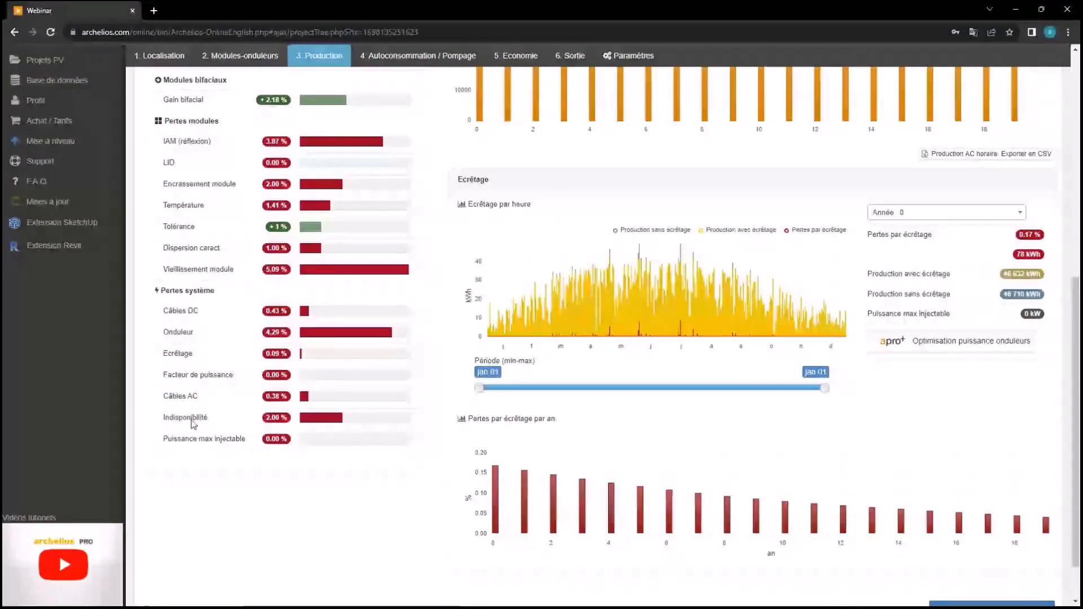
scroll(192, 423, up, 5)
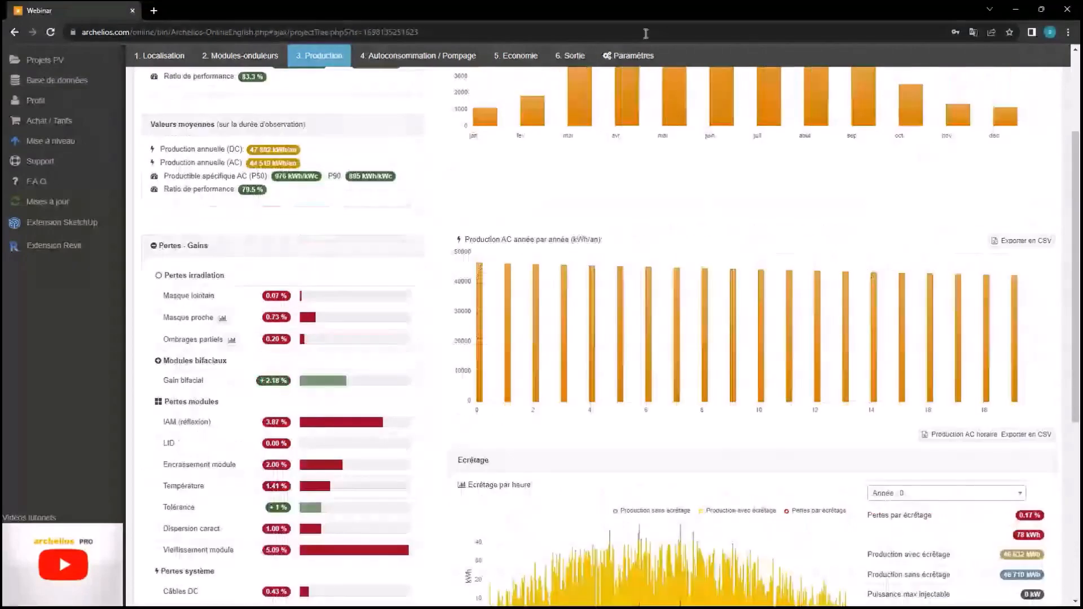
click(632, 55)
scroll(680, 344, down, 4)
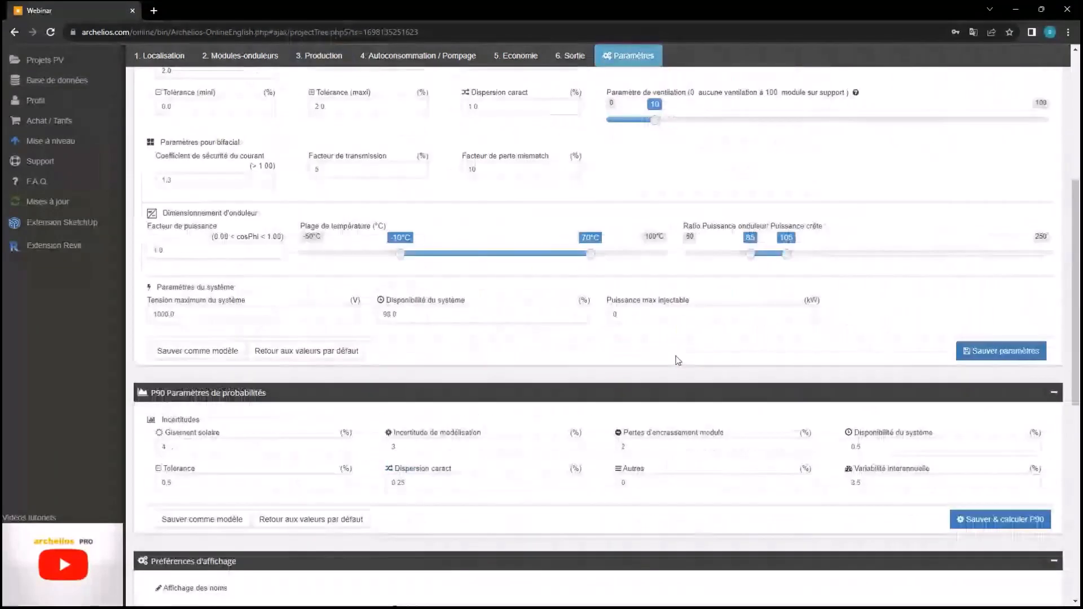
scroll(678, 361, down, 1)
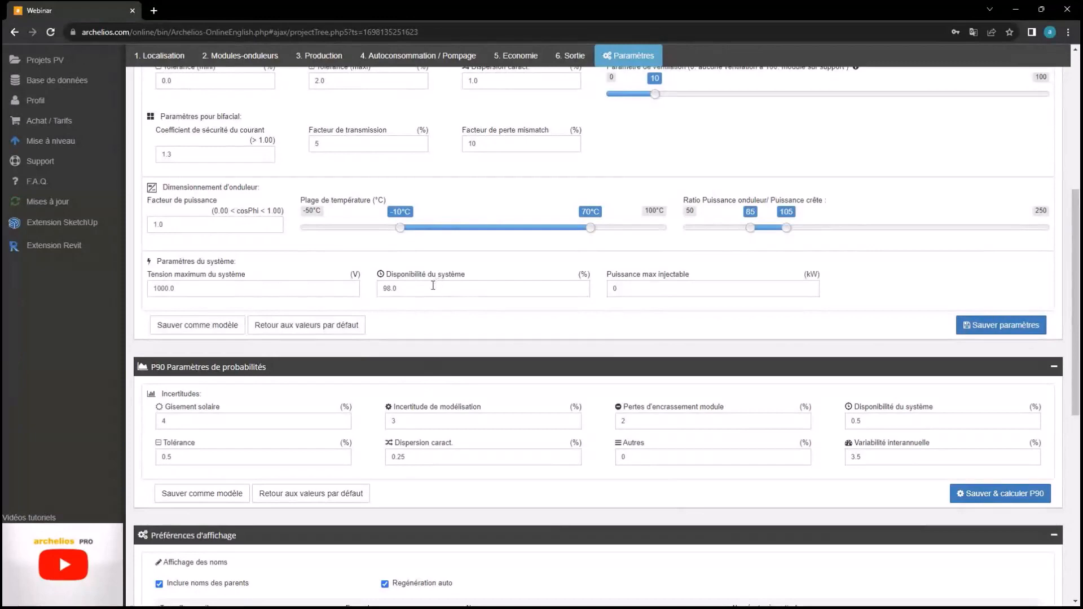
Go back to the production results and look through them
click(341, 60)
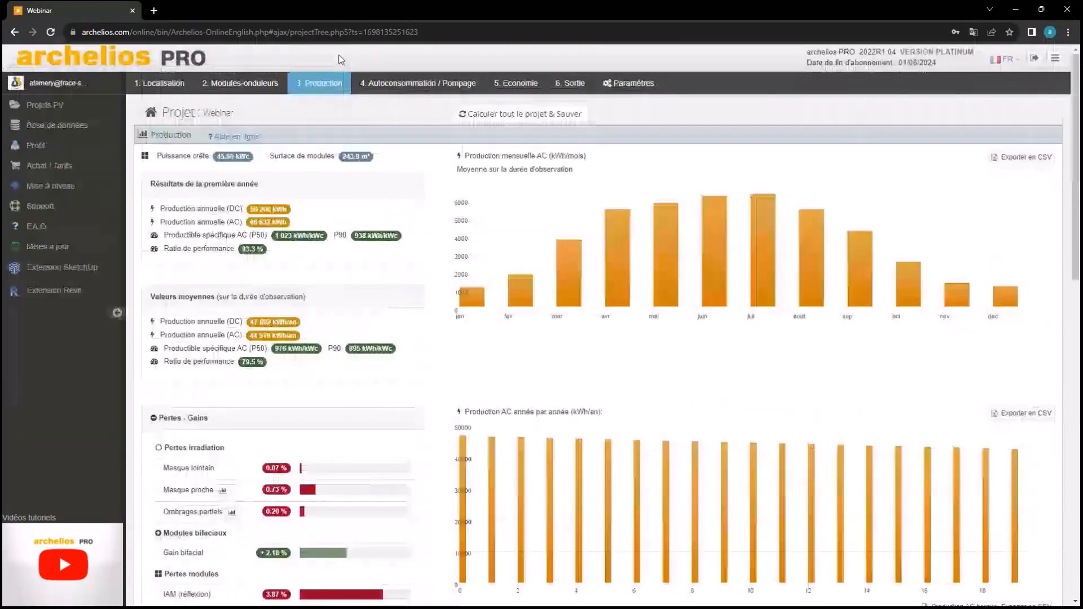
scroll(421, 187, down, 5)
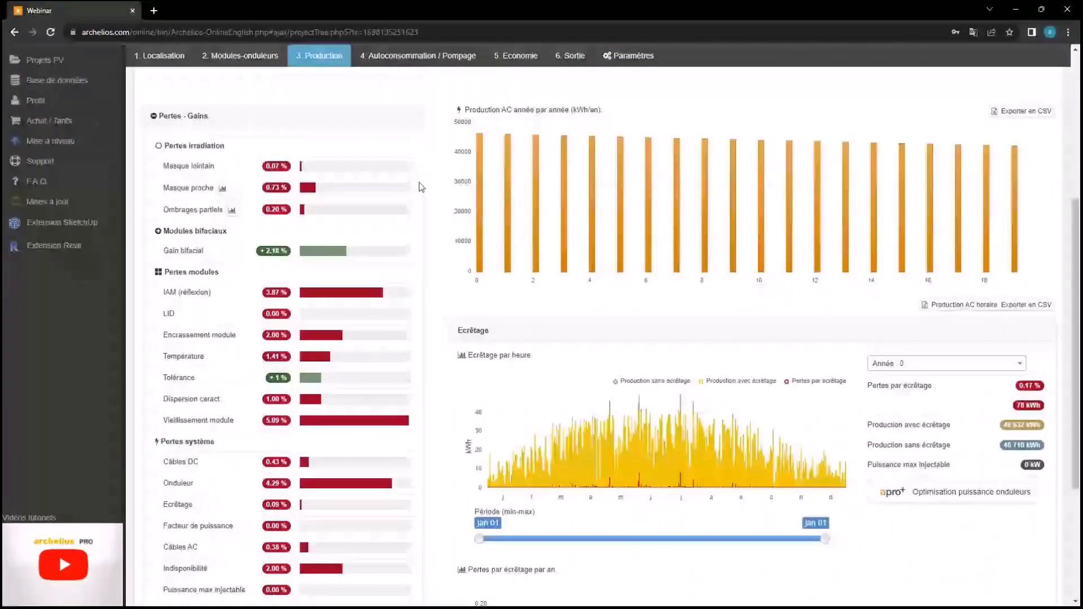
scroll(501, 289, up, 2)
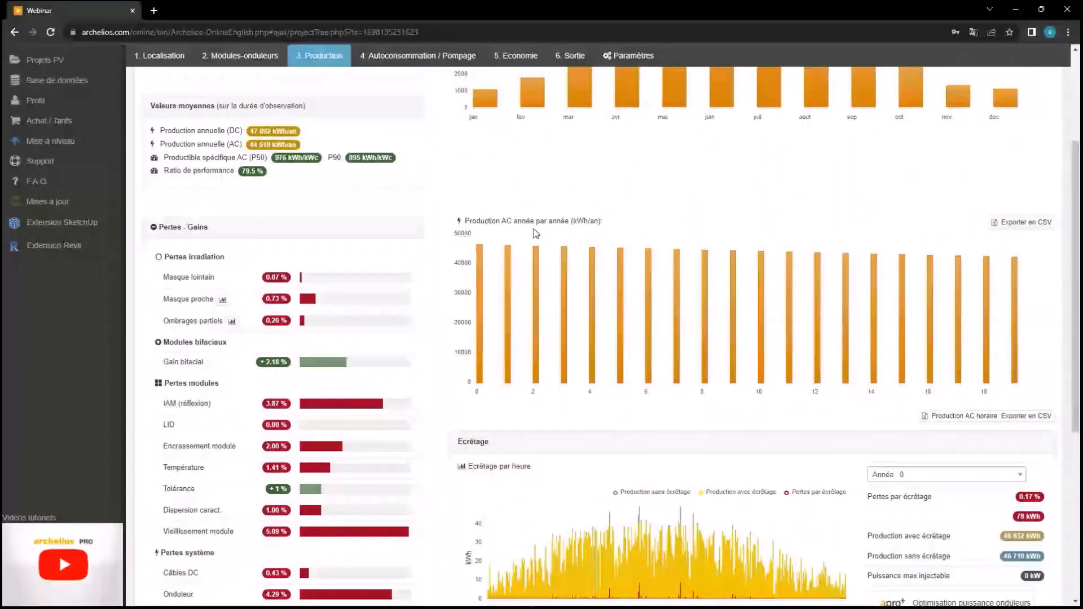
scroll(623, 412, down, 2)
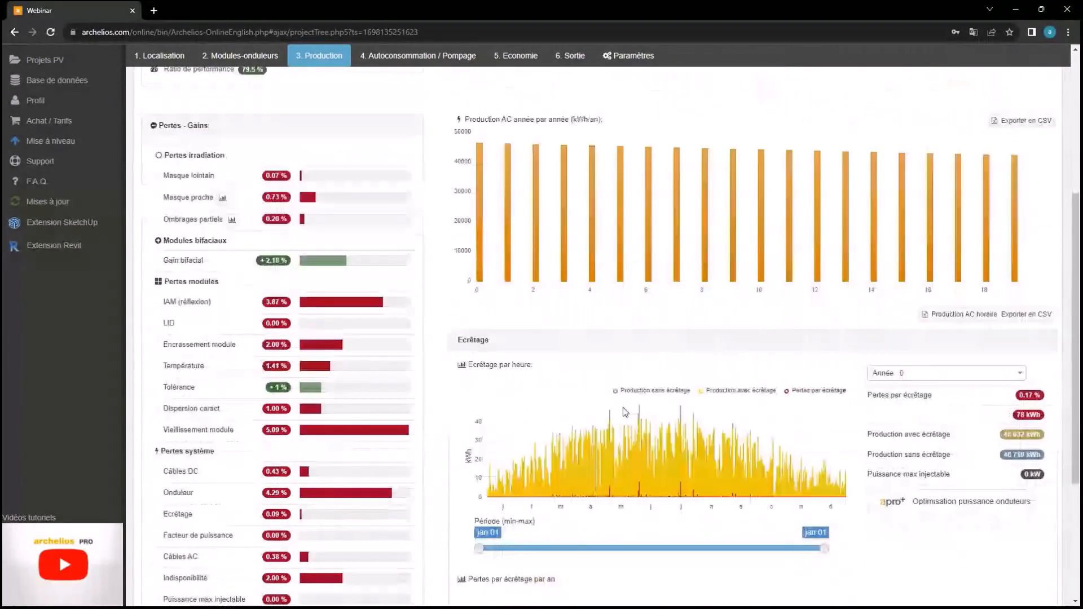
scroll(623, 408, down, 1)
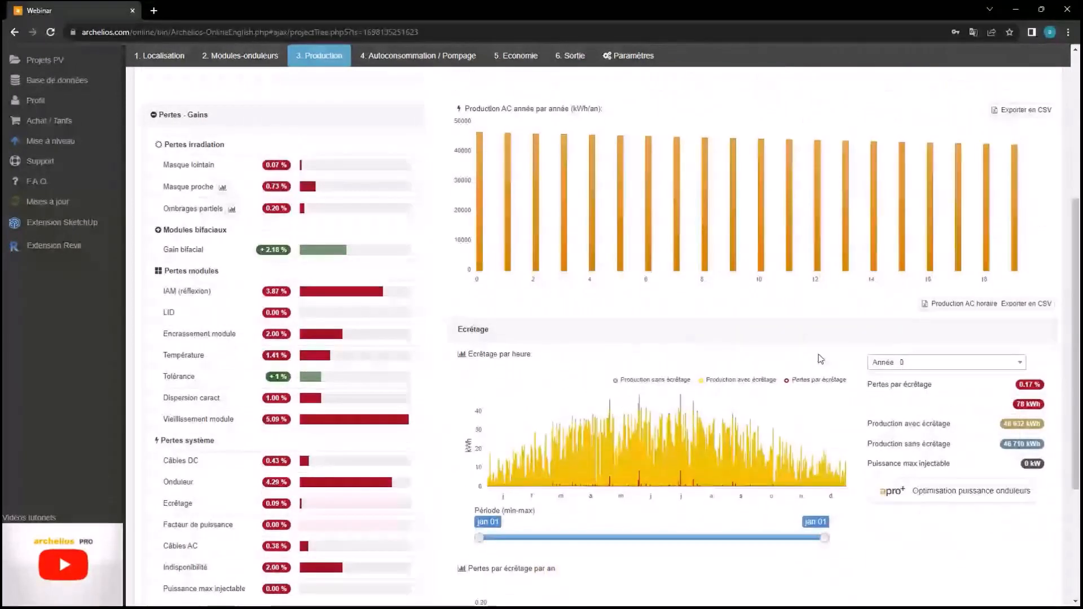
Check clipping statistics for simulation year 19, then switch back to year 0
click(980, 364)
scroll(925, 474, down, 5)
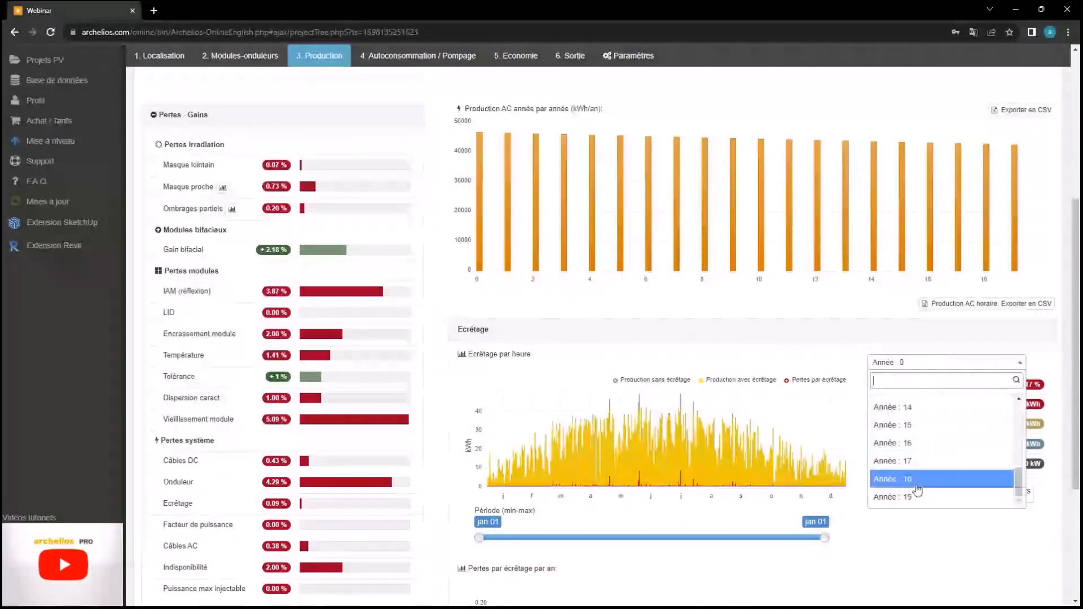
scroll(917, 491, down, 3)
click(902, 327)
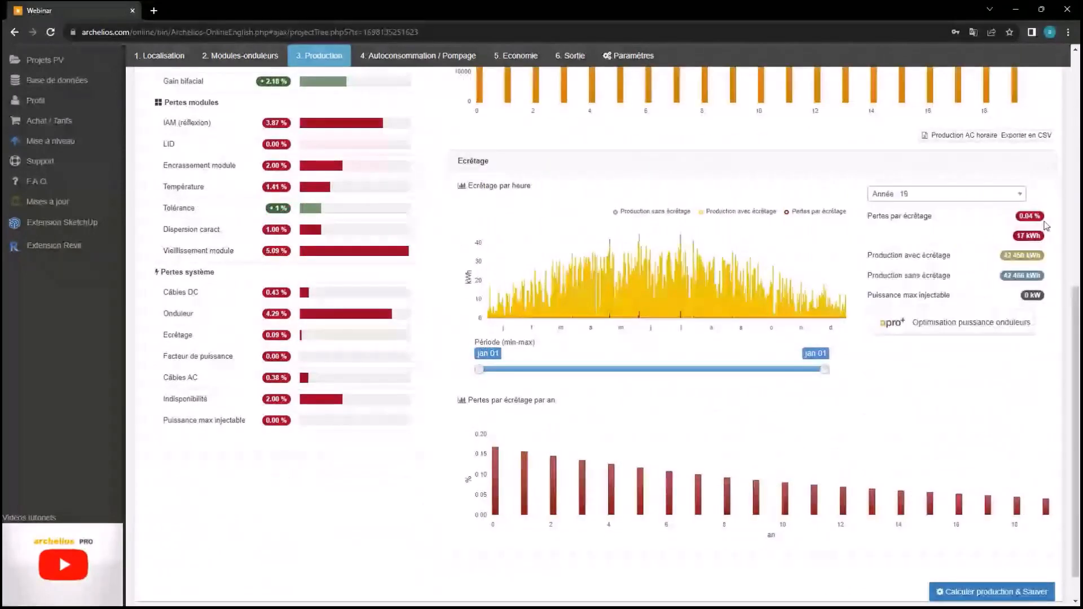
click(908, 194)
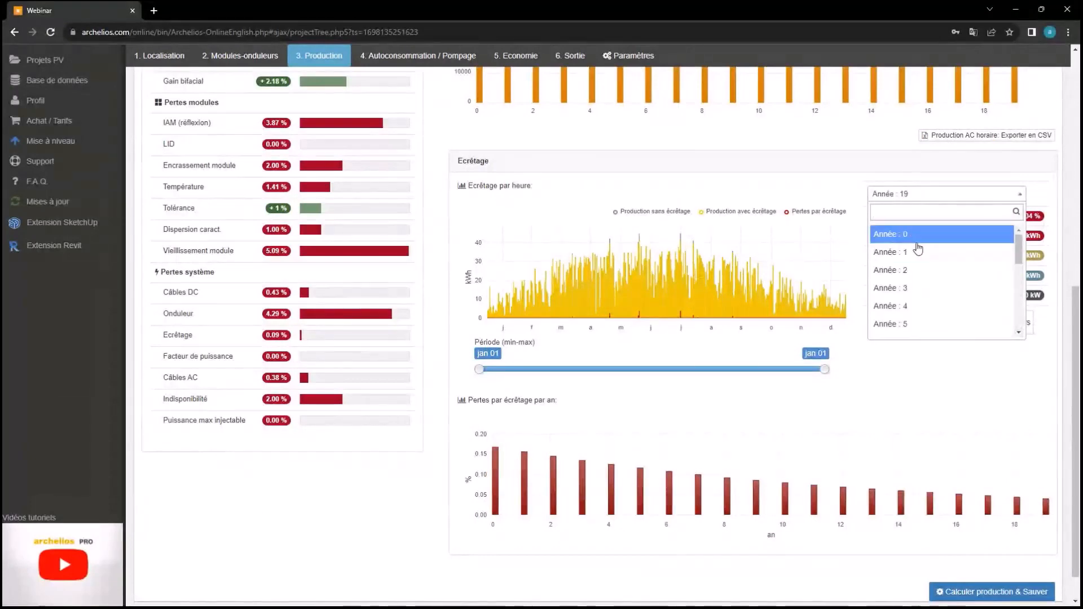
click(913, 234)
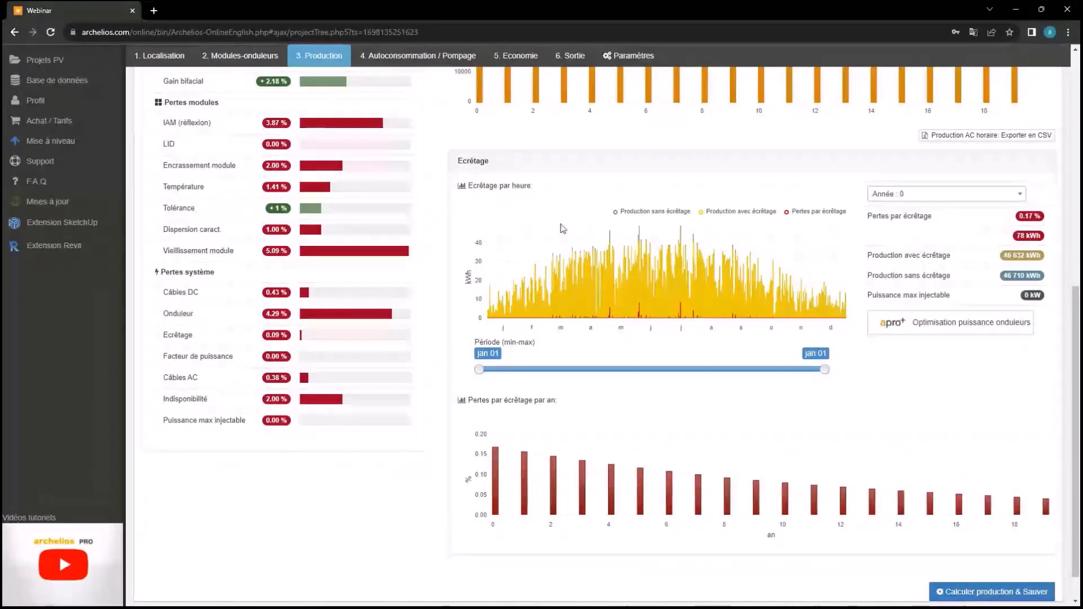
Recalculate and save the whole project, giving 44 519 kWh/year AC output
scroll(446, 225, up, 7)
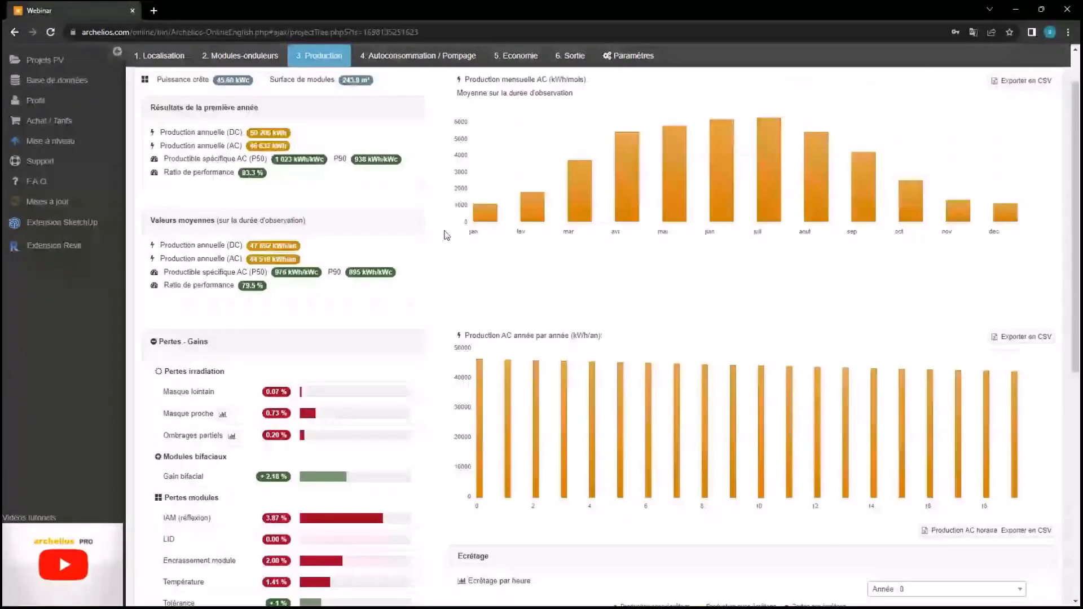
scroll(446, 235, up, 2)
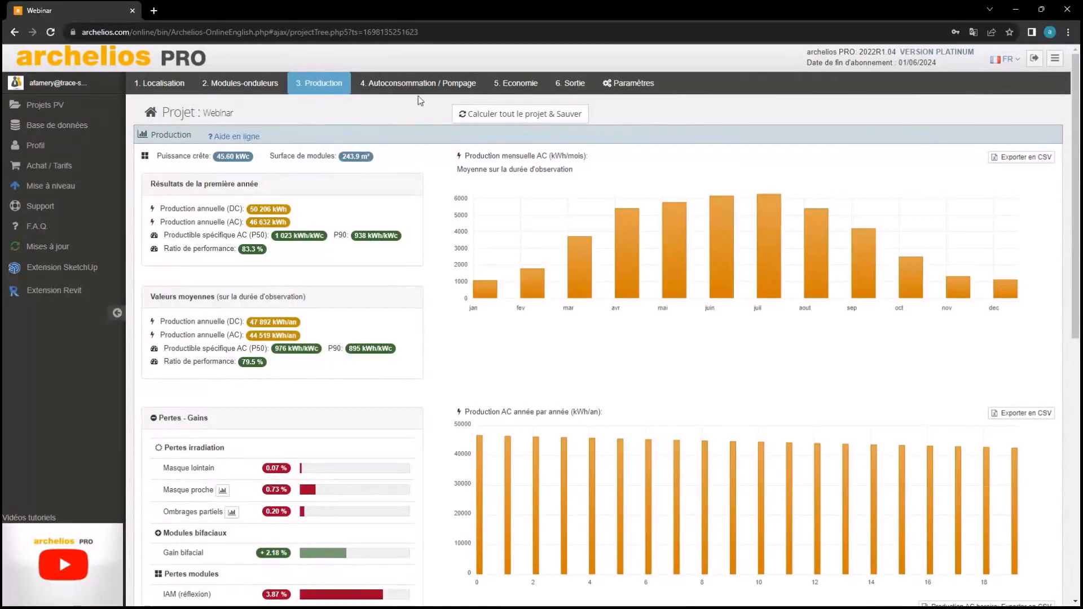
click(476, 113)
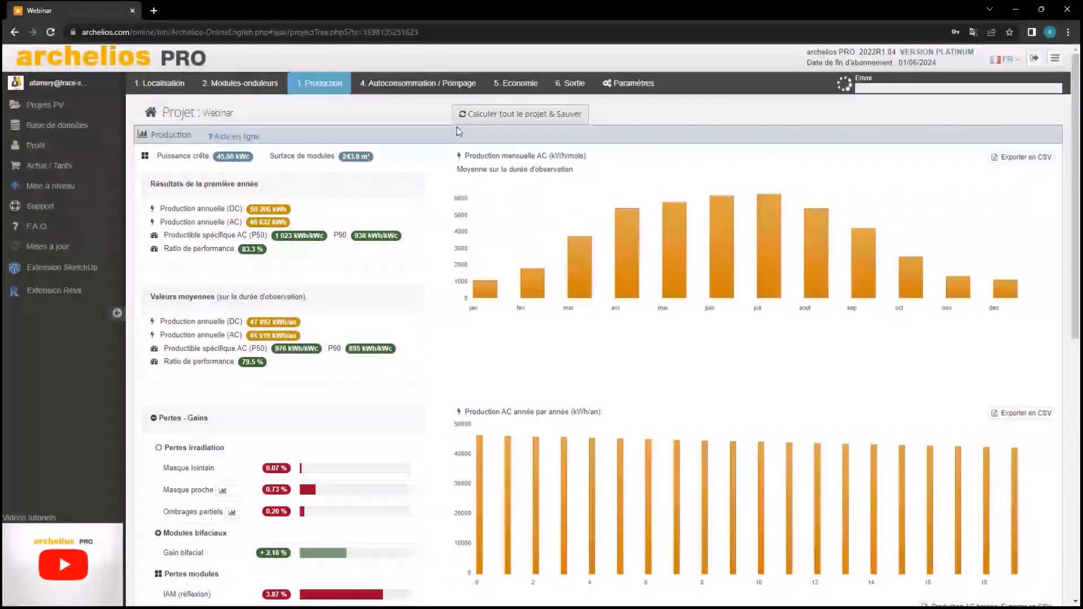
In the 4. Autoconsommation / Pompage step, start adding an appliance or consumption profile
click(433, 82)
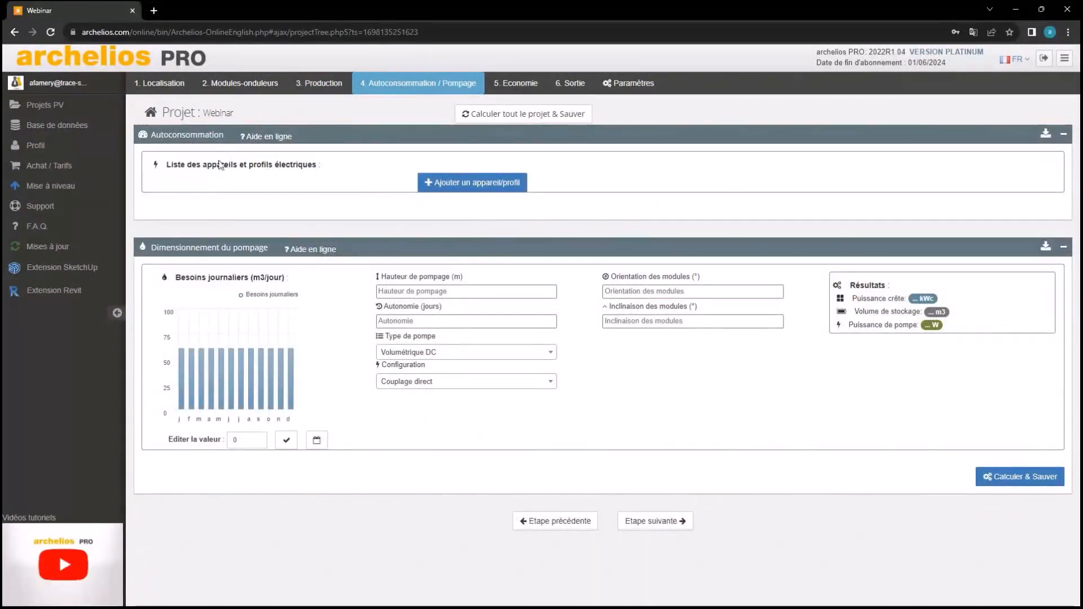
click(449, 185)
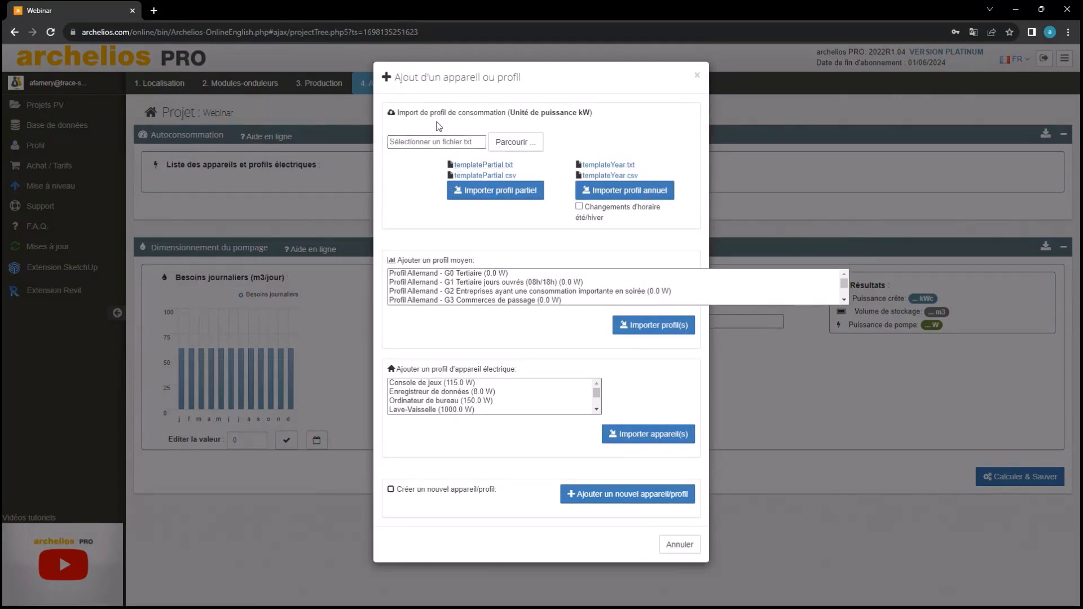
Import the Green 2020 (15min) CSV as a partial profile, then delete it
click(510, 143)
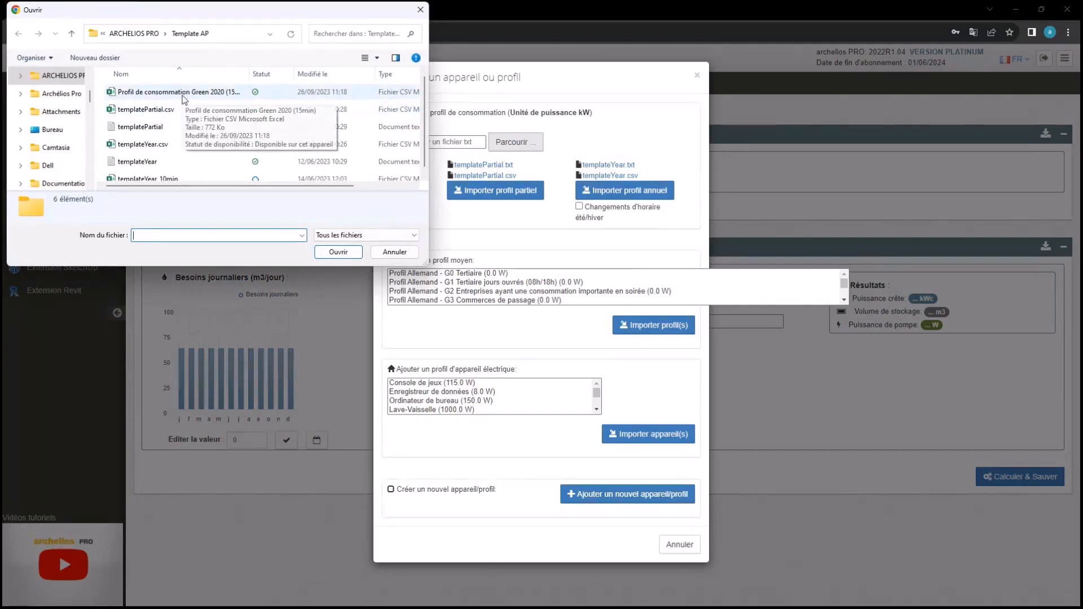
scroll(184, 100, down, 1)
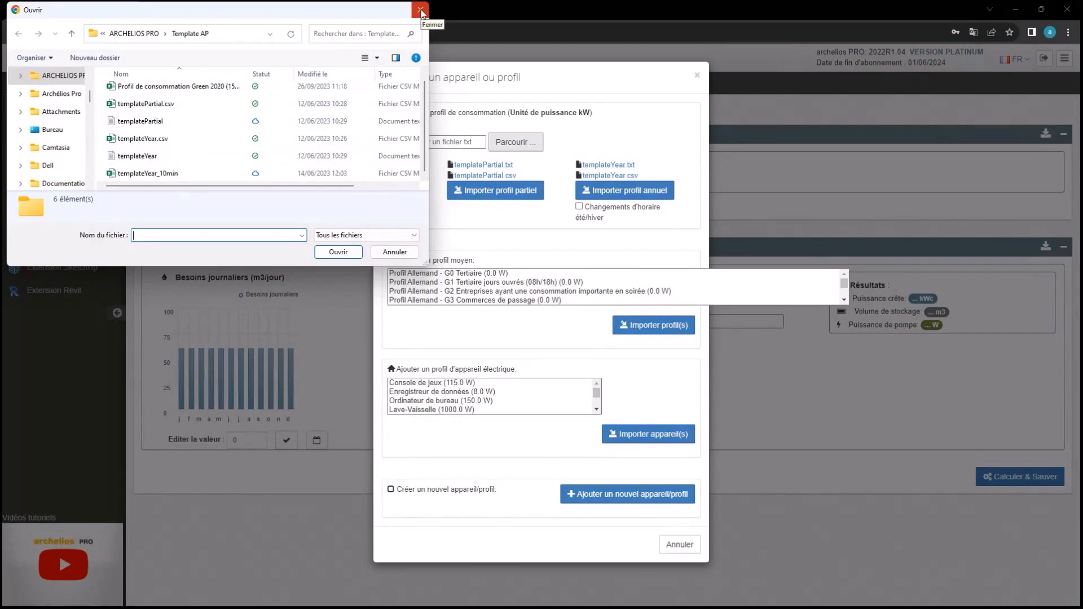
click(174, 86)
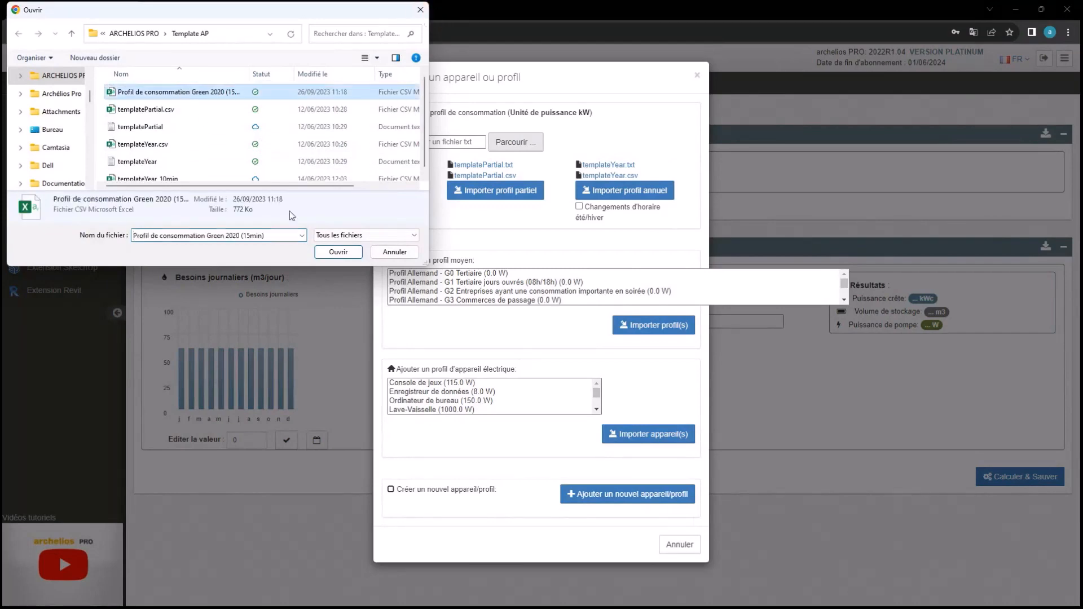
click(338, 252)
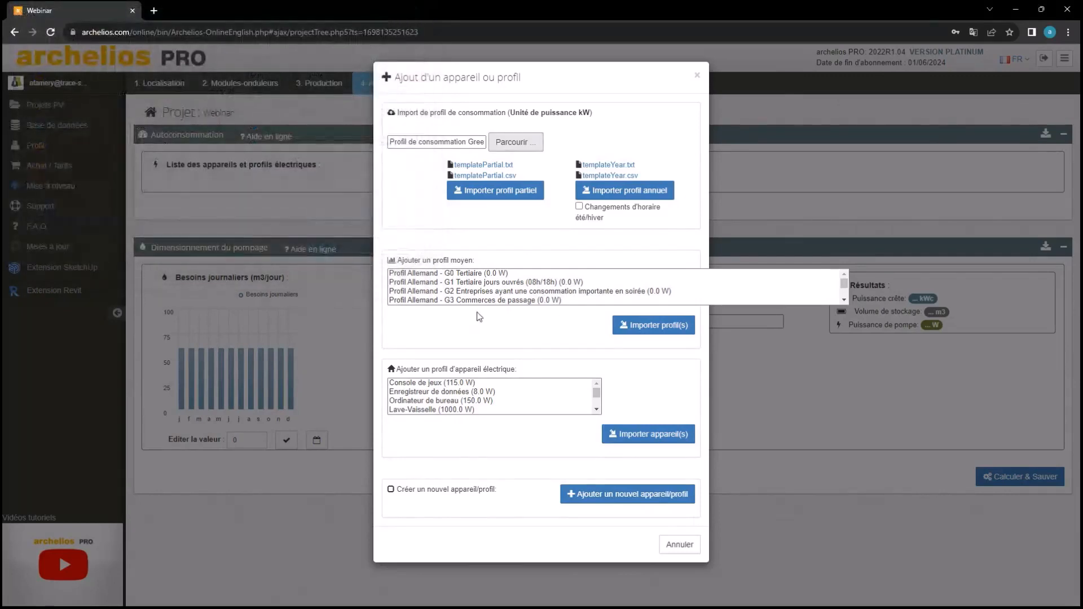
click(506, 192)
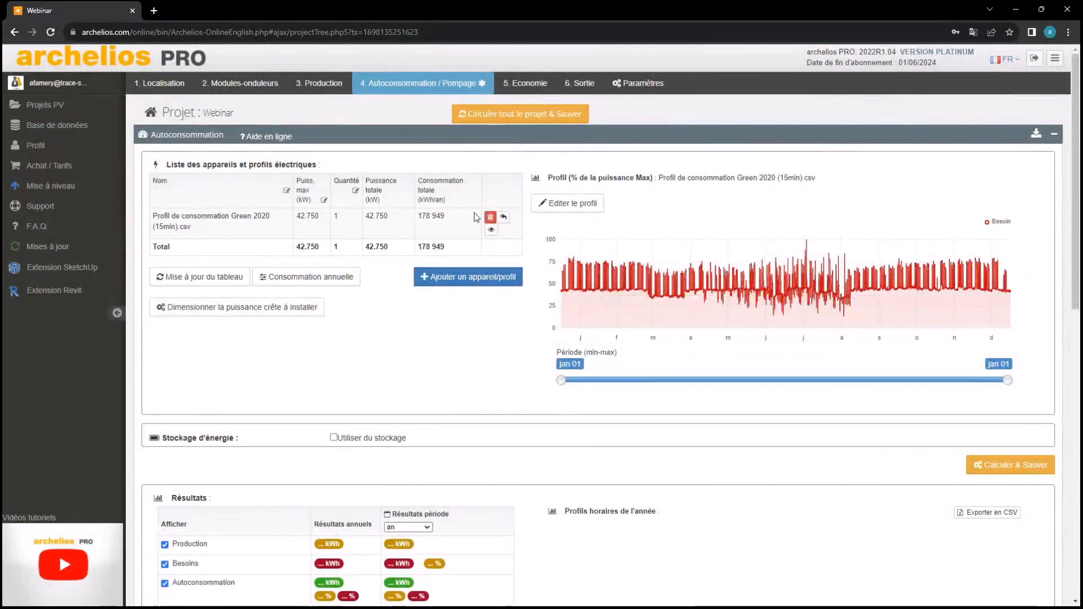
click(490, 217)
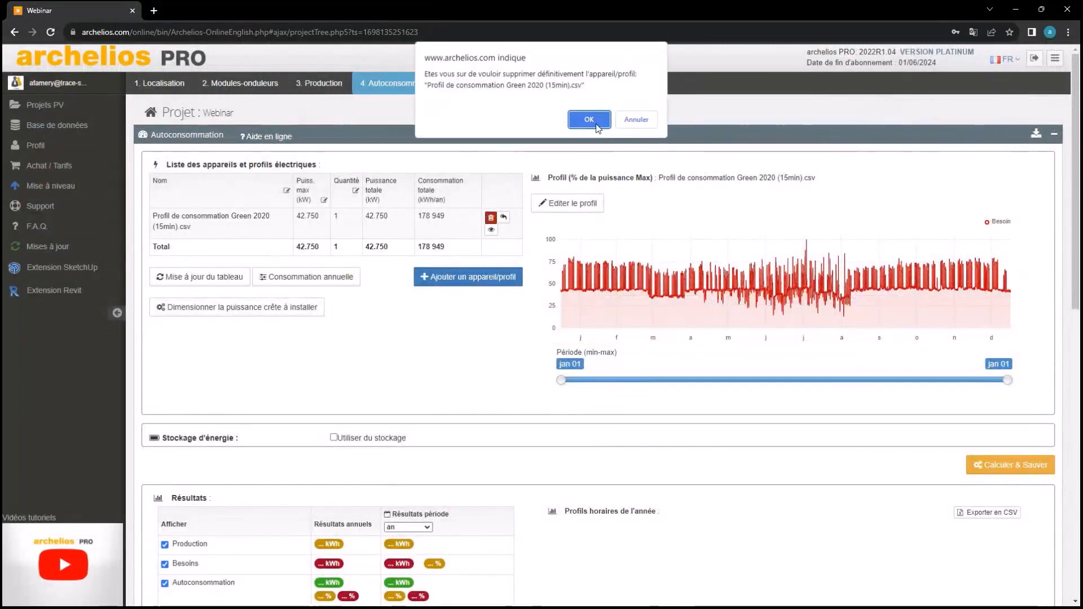
click(589, 120)
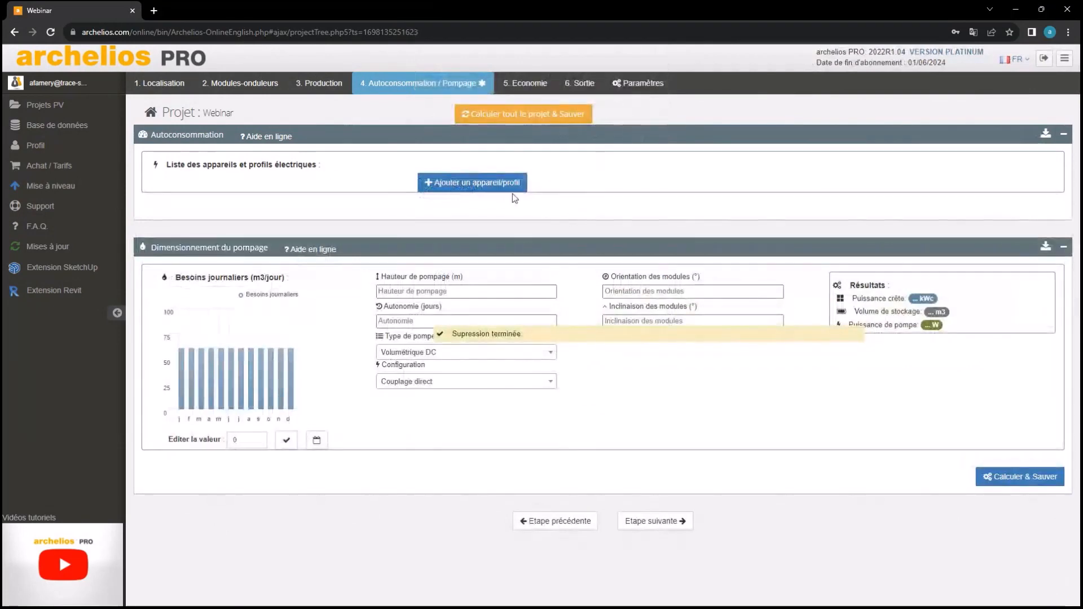
Open the Ajout d'un appareil ou profil dialog again
click(503, 183)
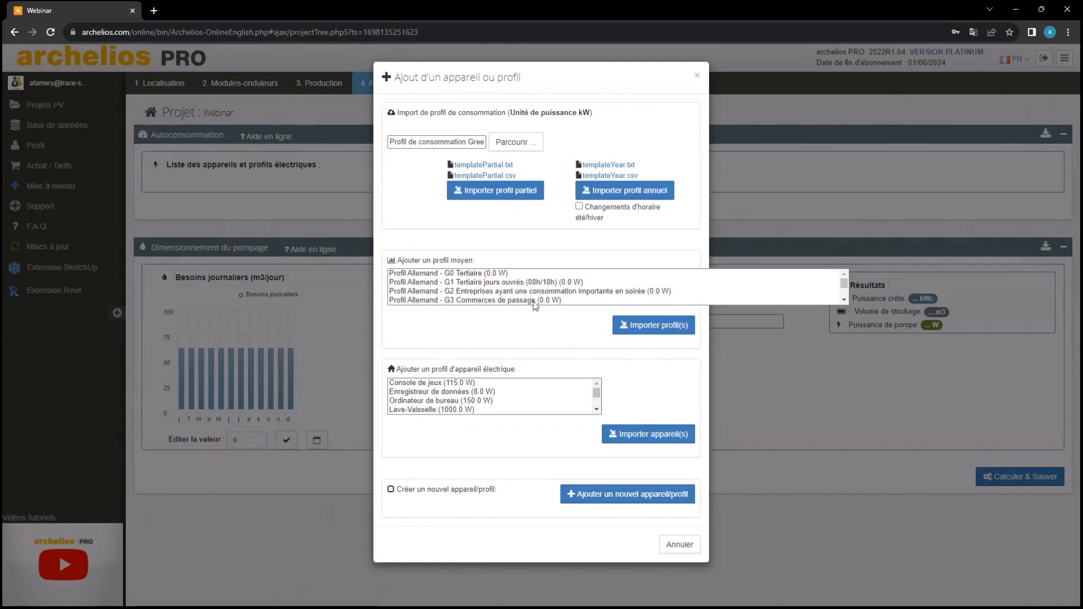
Import the ENEDIS Professionnel Heures pleines - Heures creuses profile at 55000 kWh/year
scroll(532, 297, down, 5)
scroll(531, 300, down, 1)
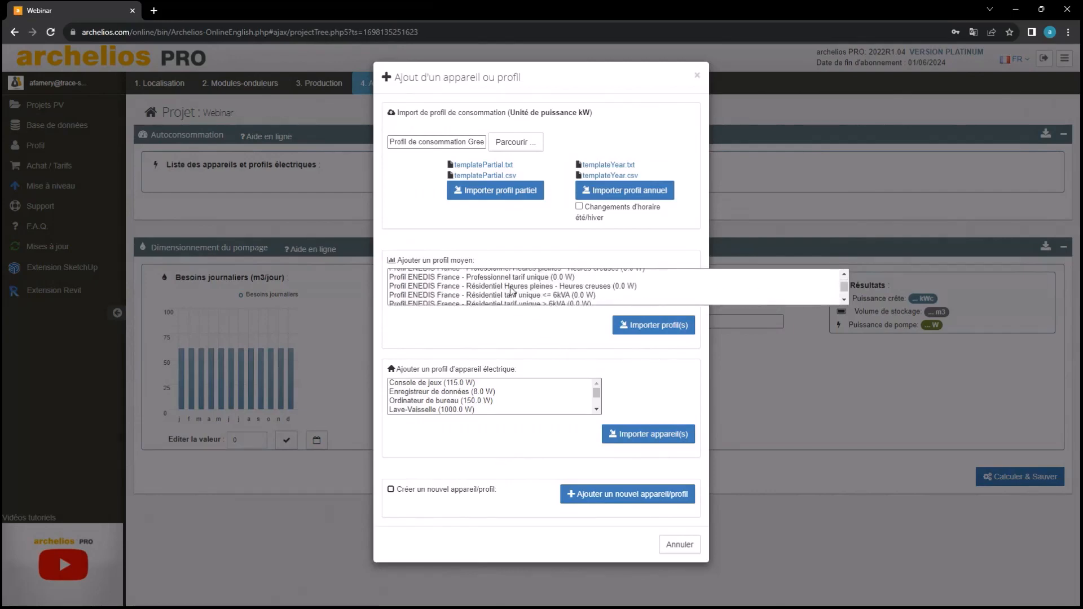
click(556, 278)
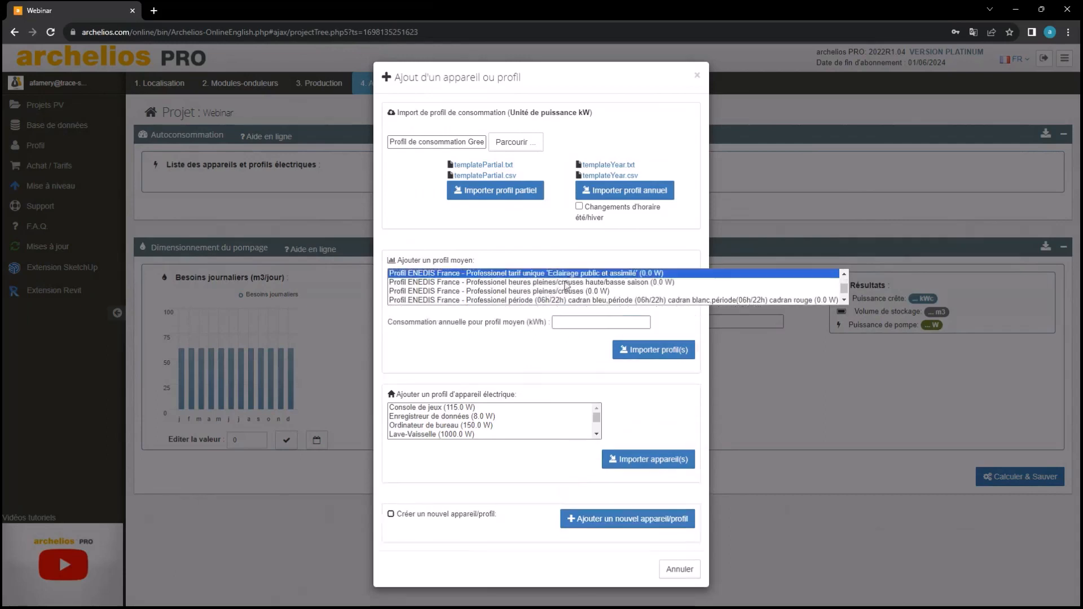
scroll(557, 285, up, 2)
scroll(556, 286, up, 2)
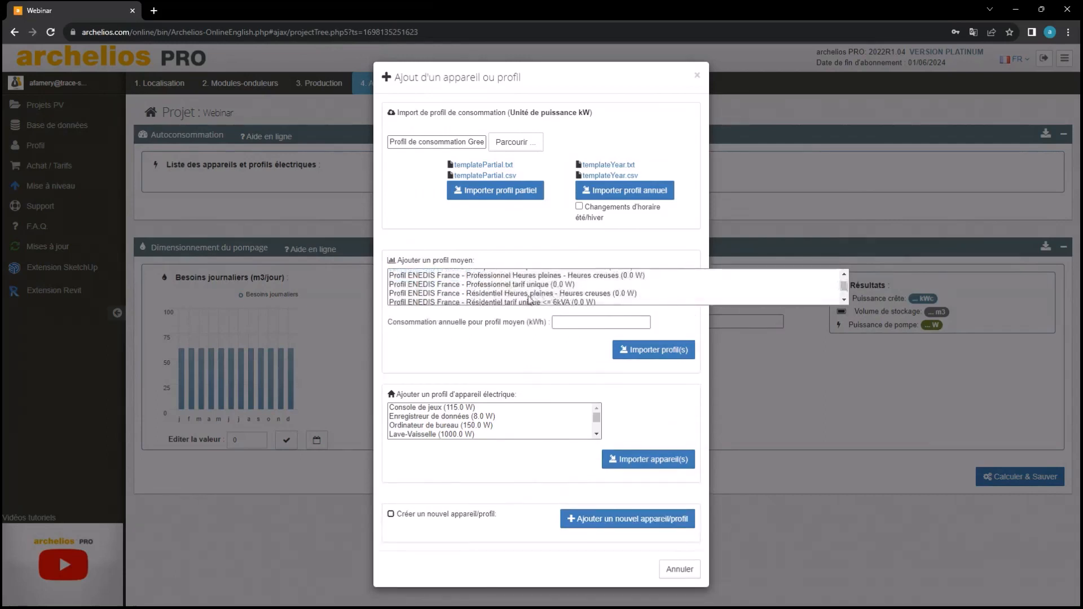
click(524, 277)
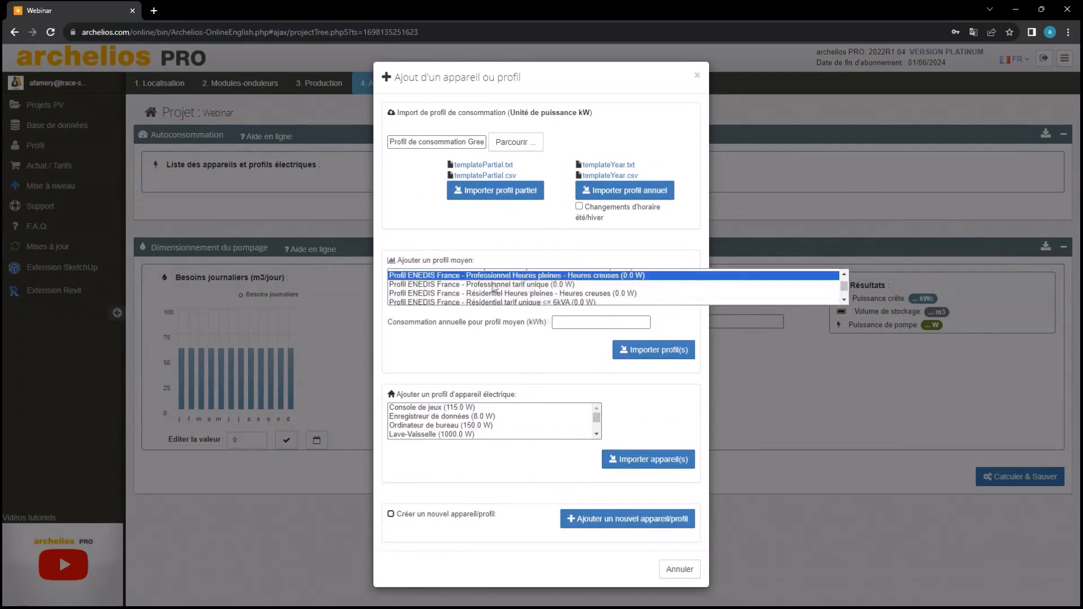
click(585, 317)
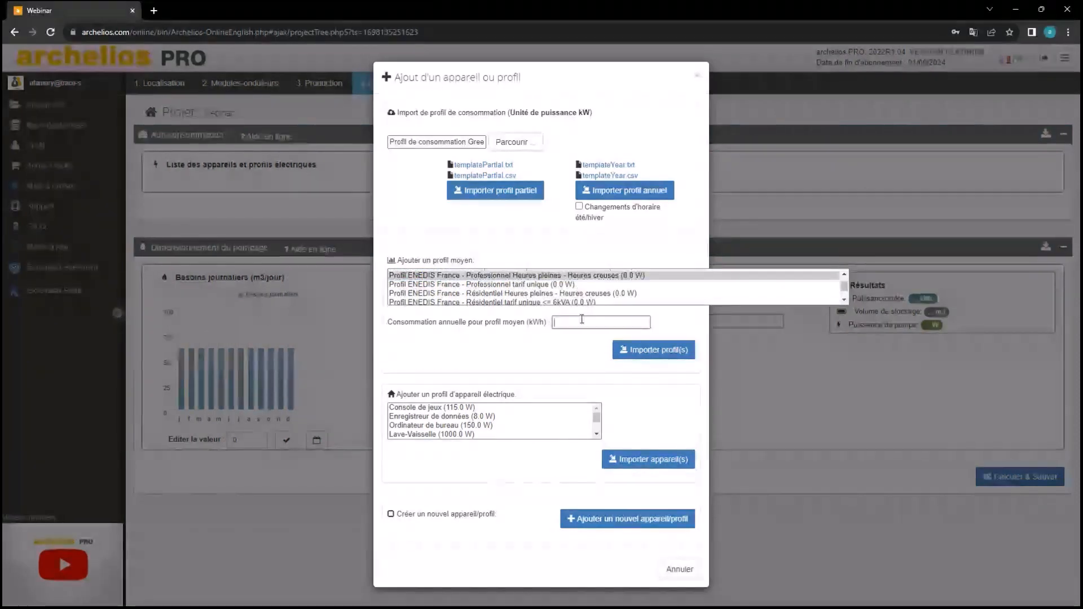
text(55000)
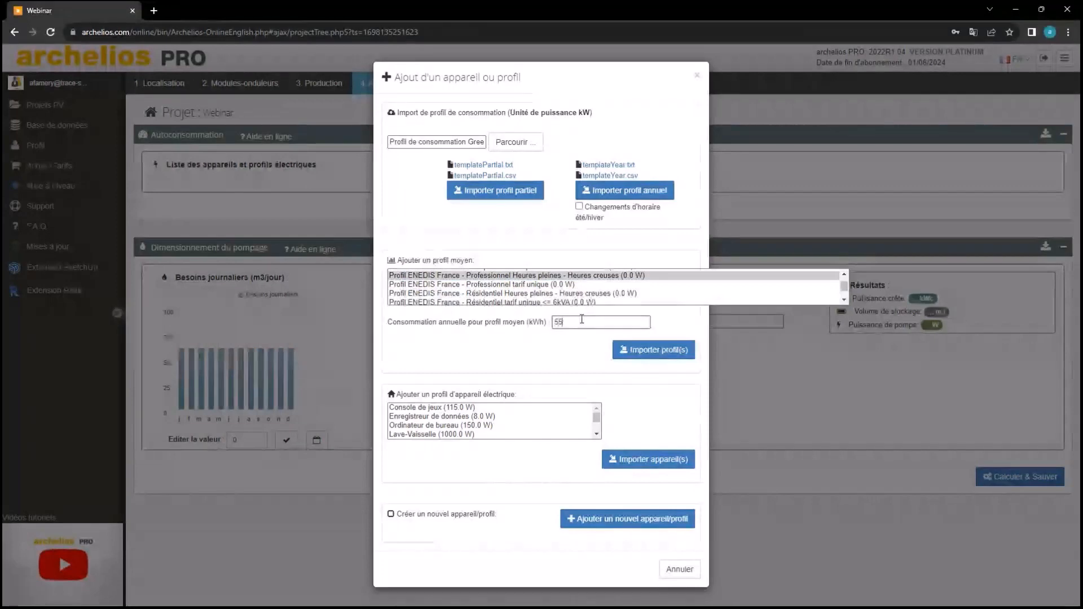
click(616, 345)
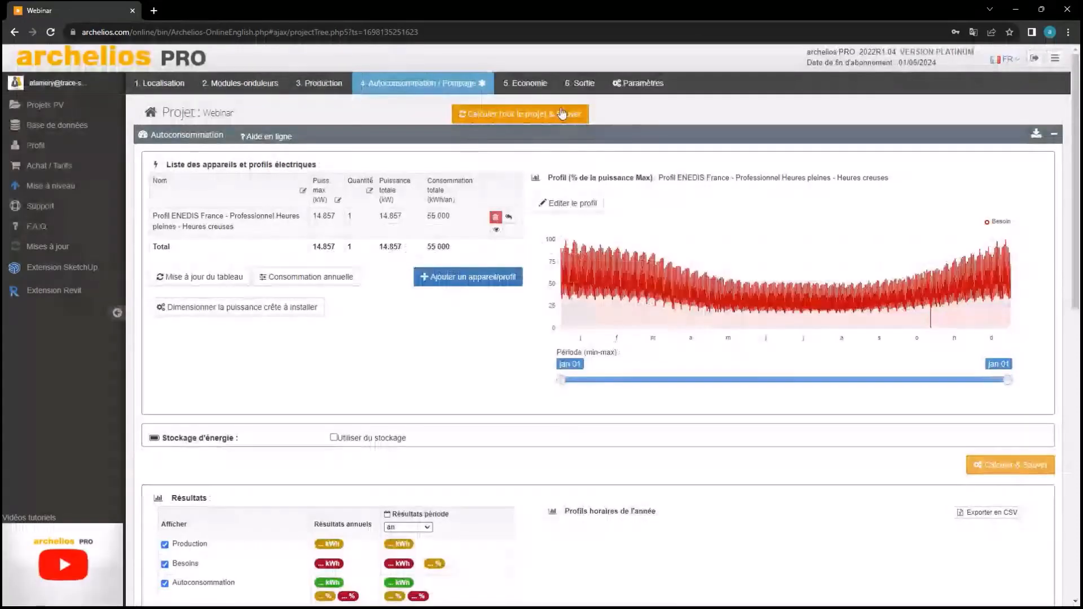
Recalculate and save the project (16 365 kWh self-consumed) and open the profile editor
click(562, 113)
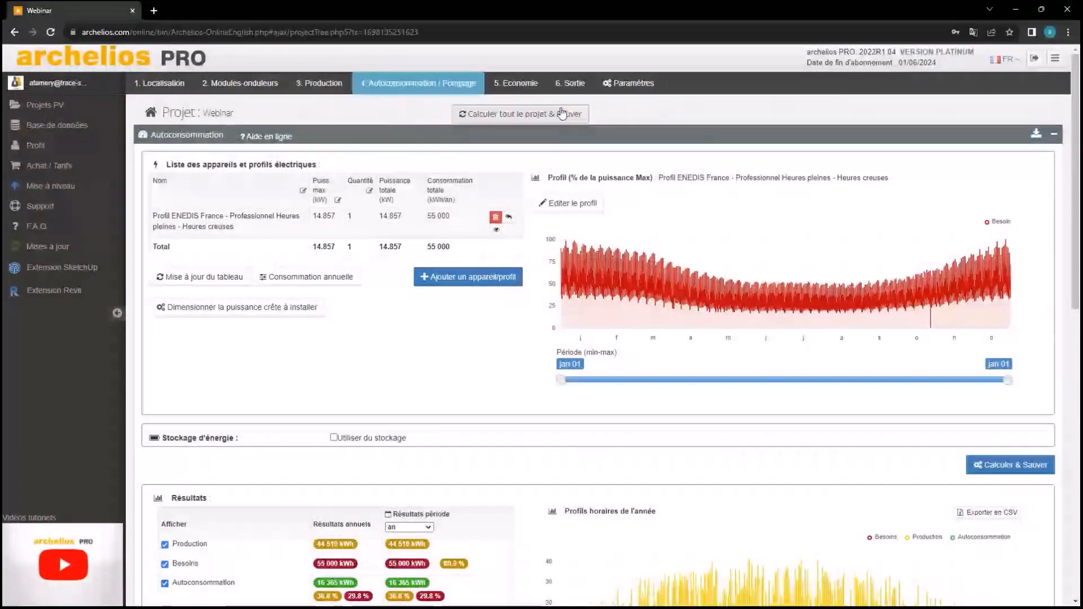
scroll(407, 307, down, 2)
scroll(405, 303, up, 2)
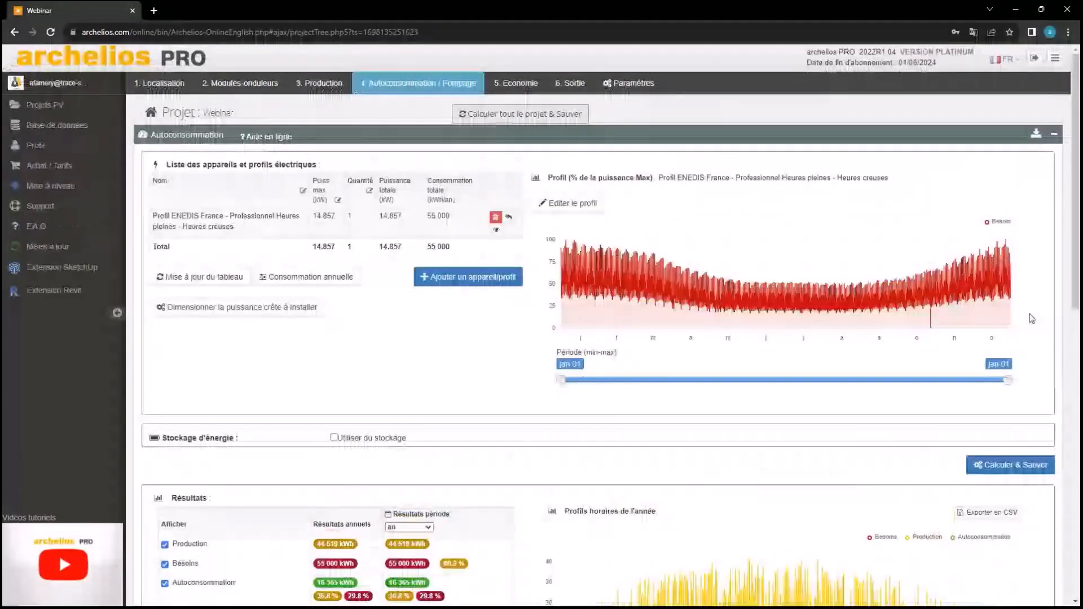
click(567, 203)
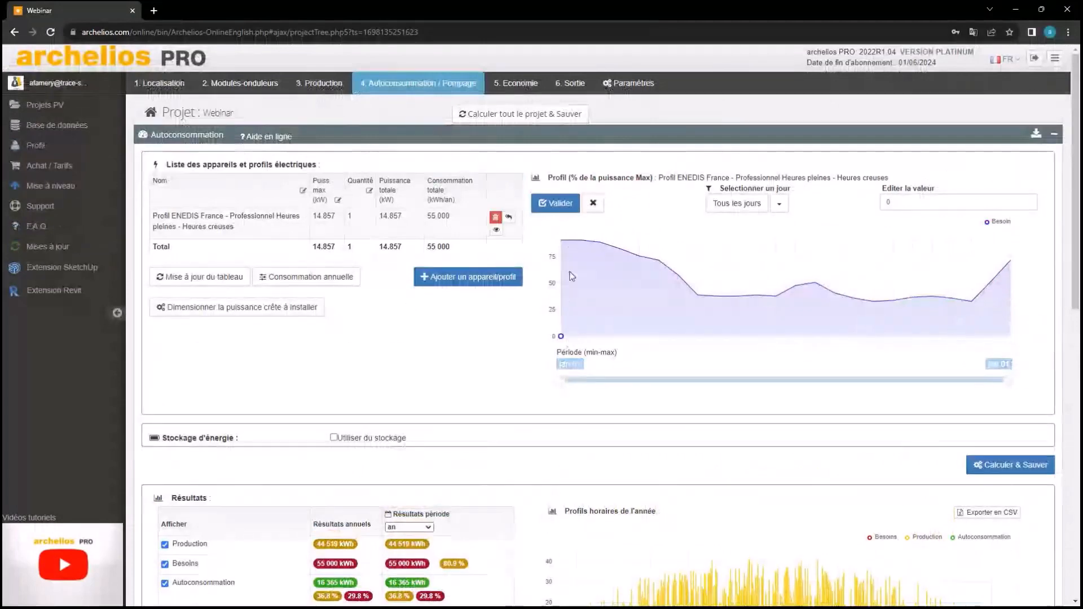
Display the ENEDIS profile's Week-end daily curve in the editor
mouse_move(561, 337)
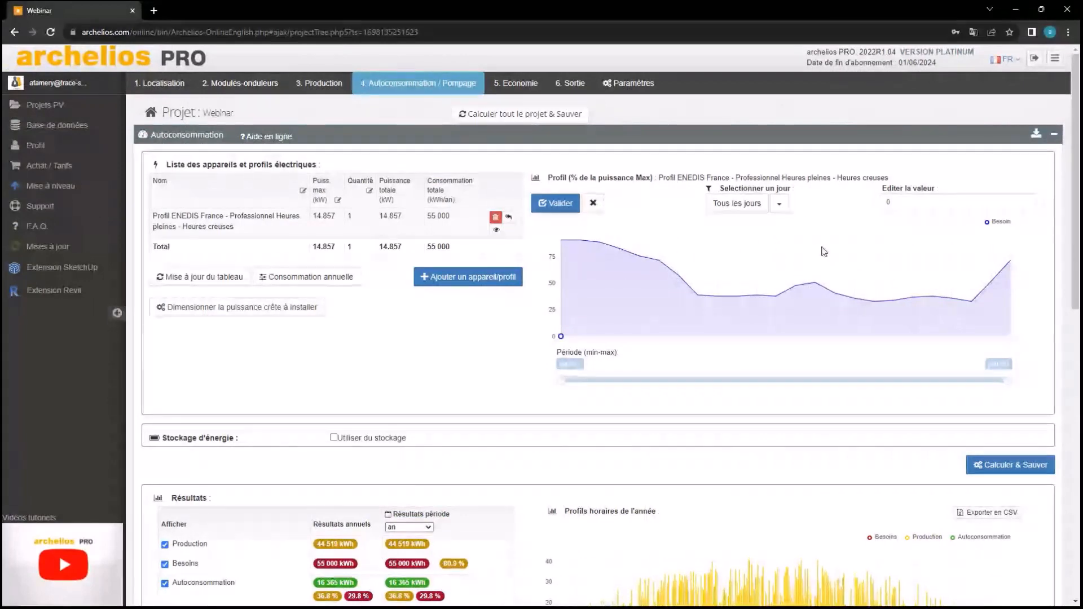
click(779, 204)
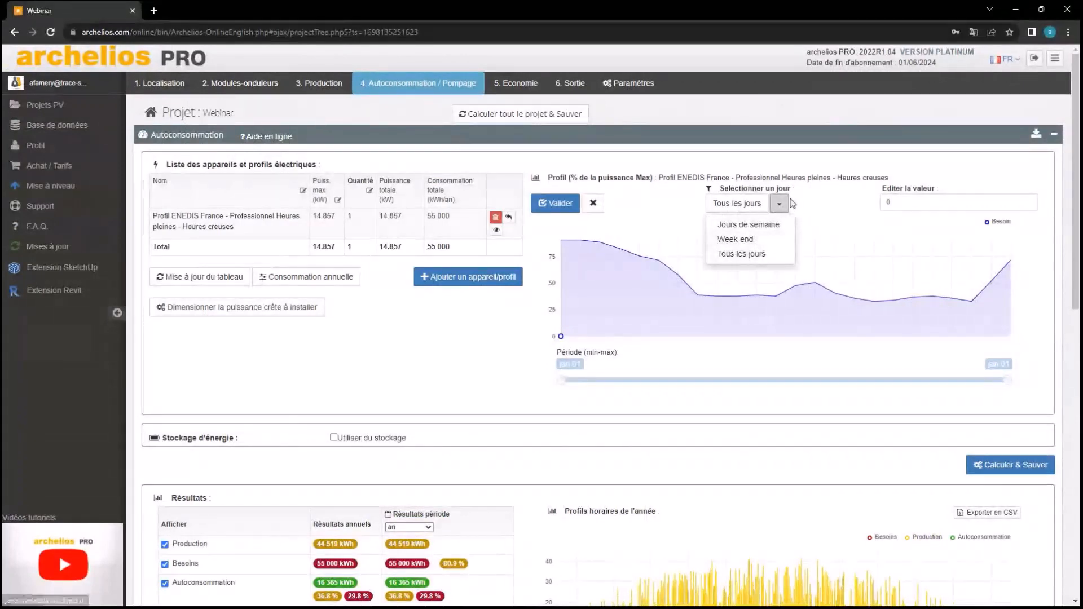
click(766, 242)
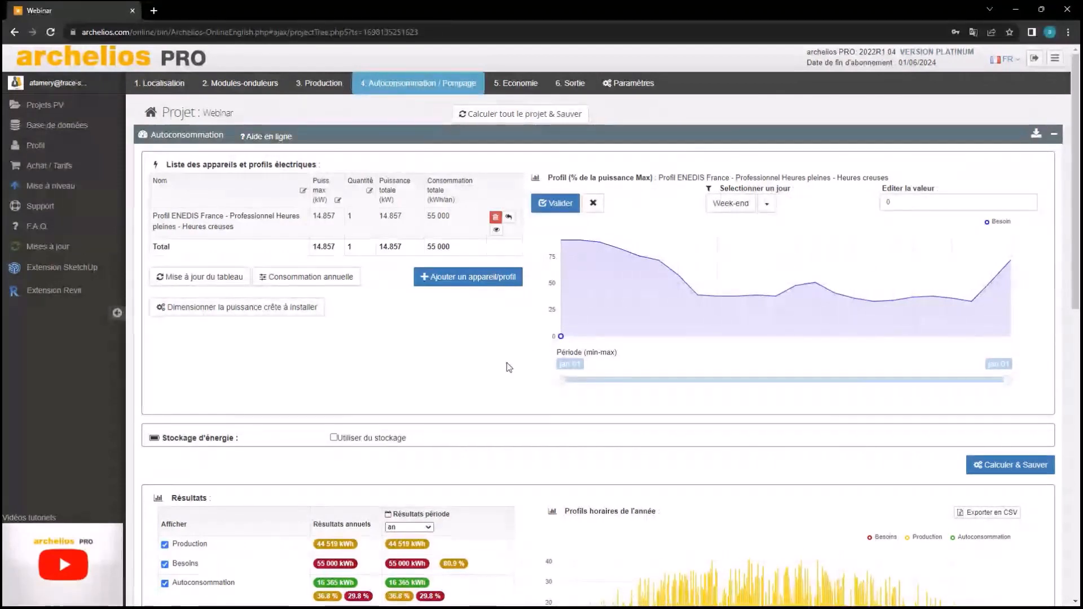
scroll(689, 201, down, 2)
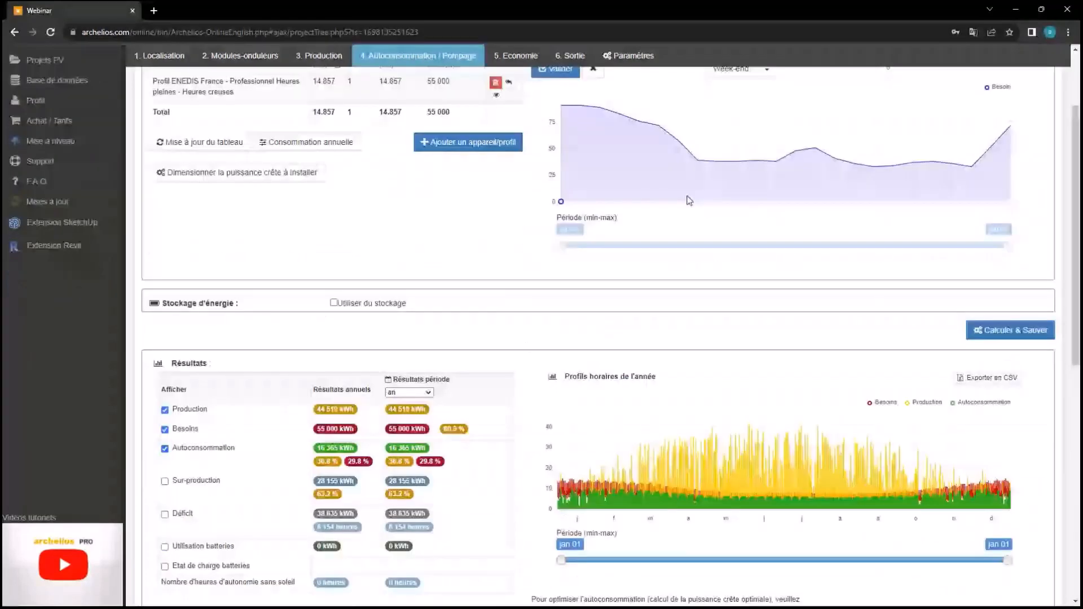
Scroll through the results: 28 155 kWh overproduction and a 38 635 kWh deficit
scroll(689, 200, up, 2)
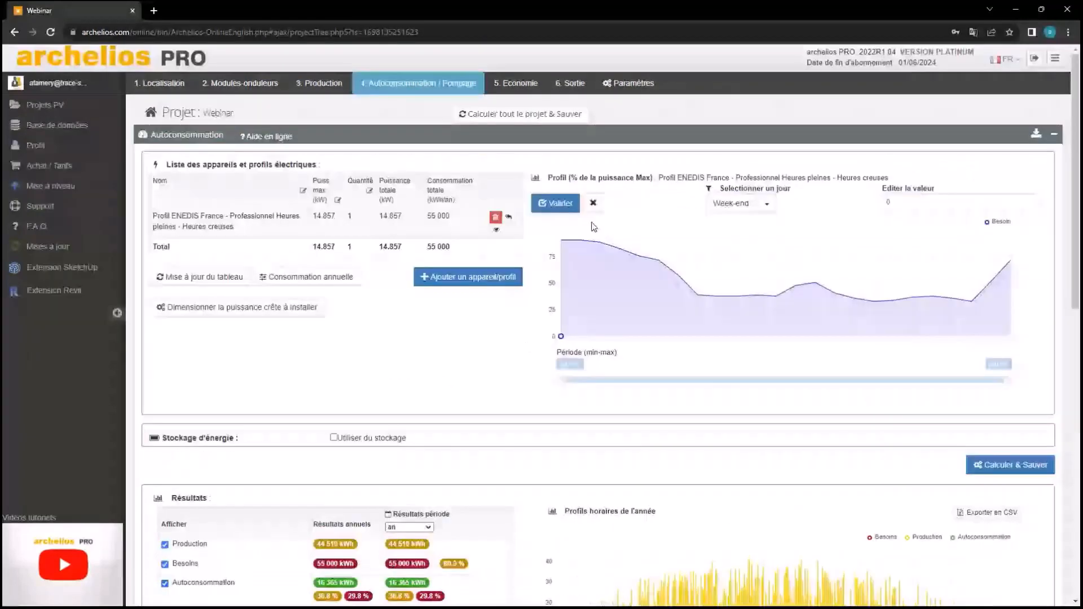
scroll(593, 227, down, 3)
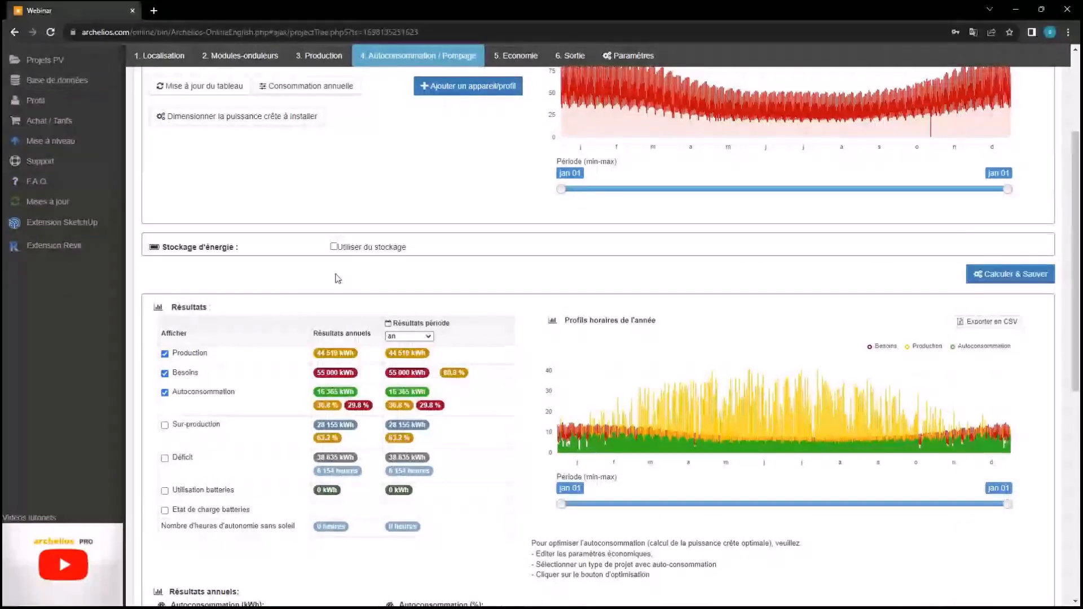
scroll(337, 278, up, 1)
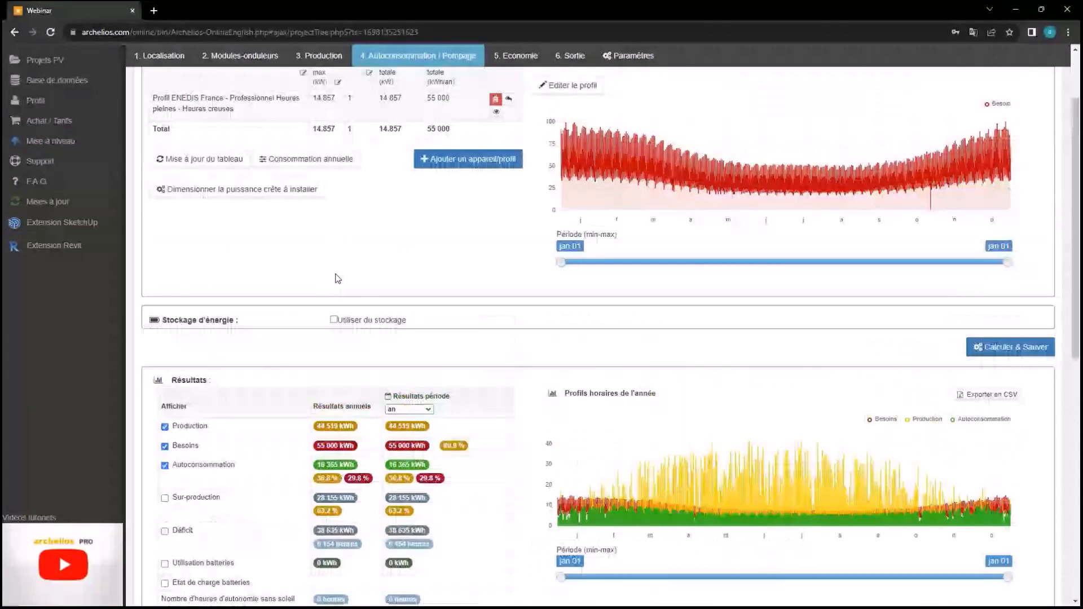
scroll(641, 284, down, 2)
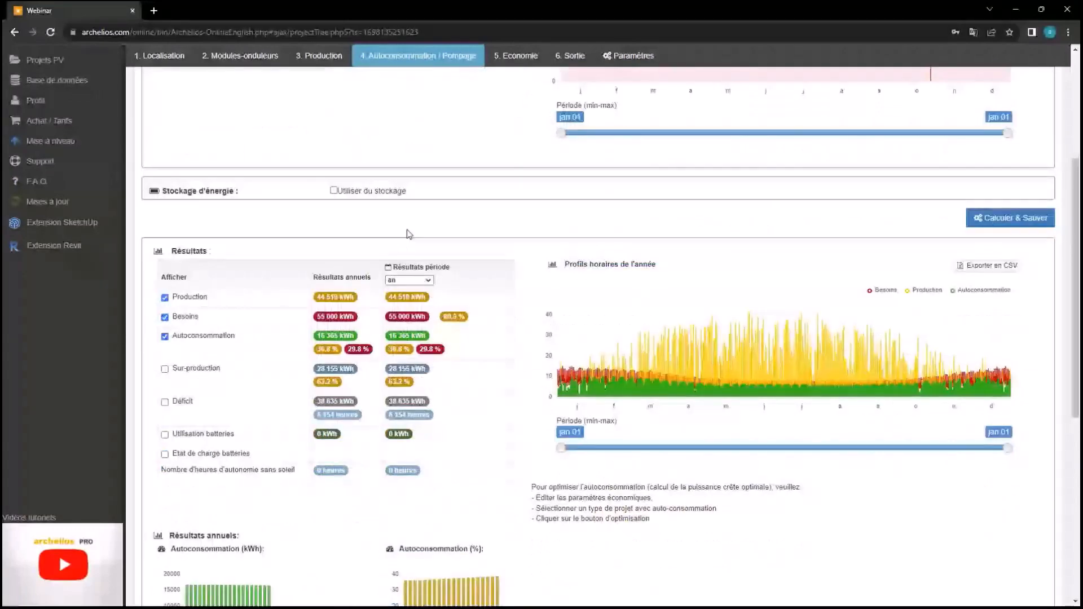
scroll(409, 234, down, 3)
scroll(375, 208, up, 2)
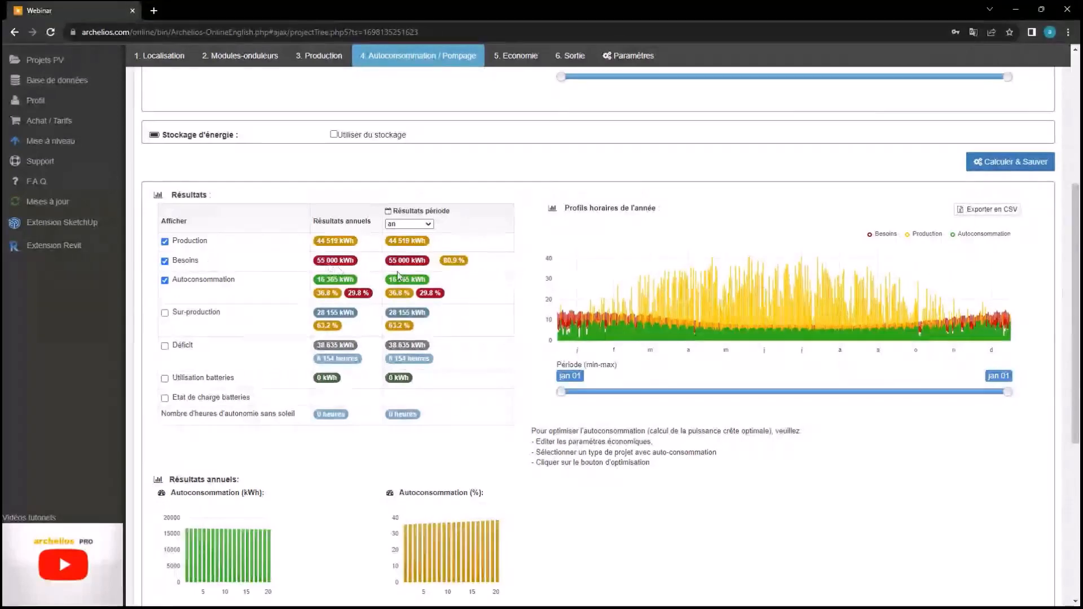
scroll(567, 329, up, 3)
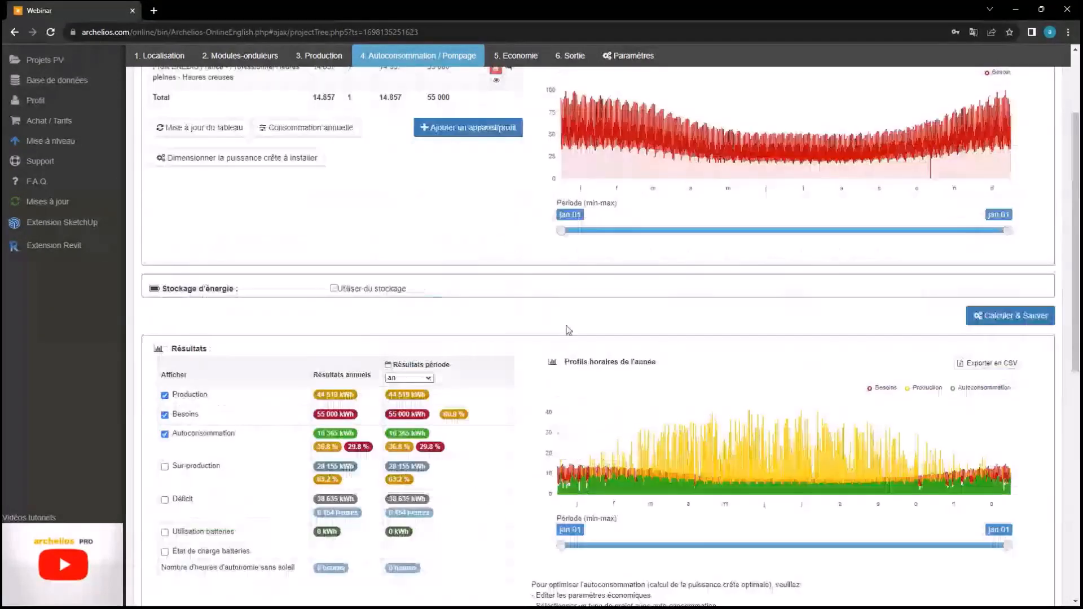
scroll(568, 329, up, 3)
scroll(445, 289, down, 2)
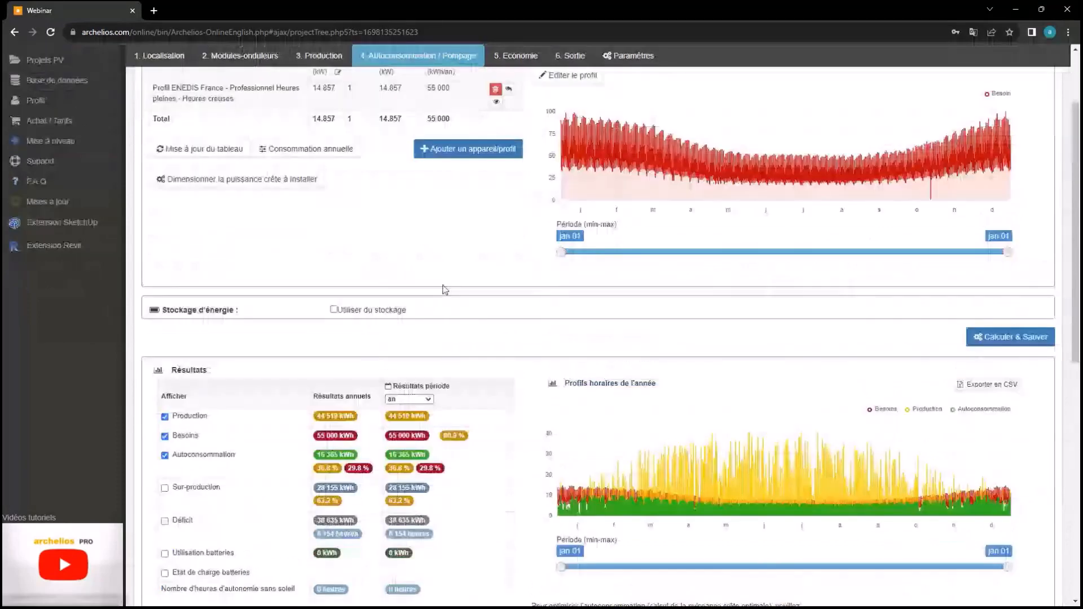
scroll(444, 289, down, 3)
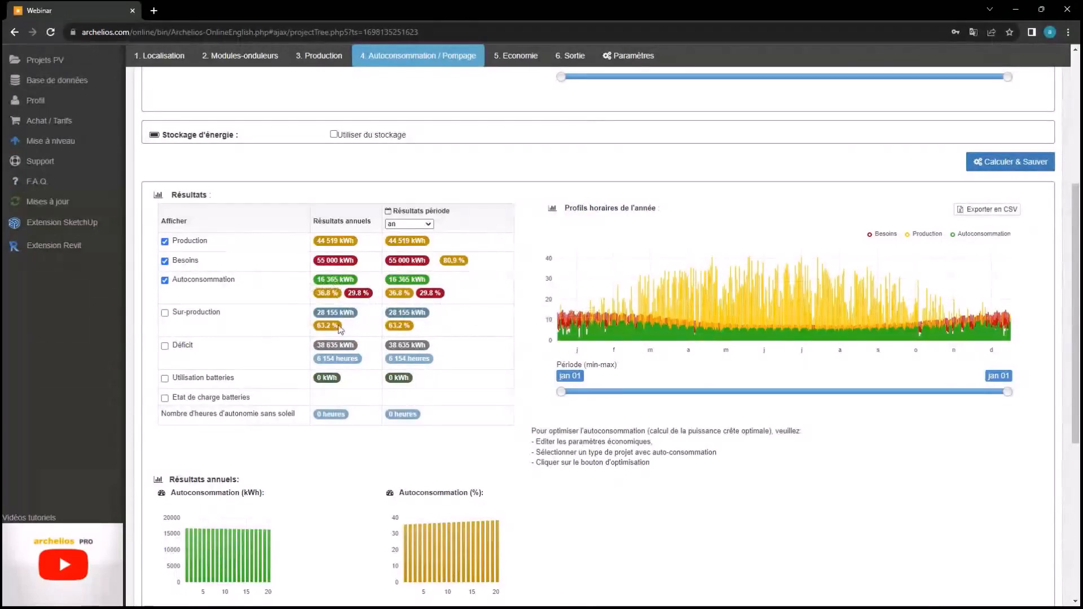
mouse_move(344, 330)
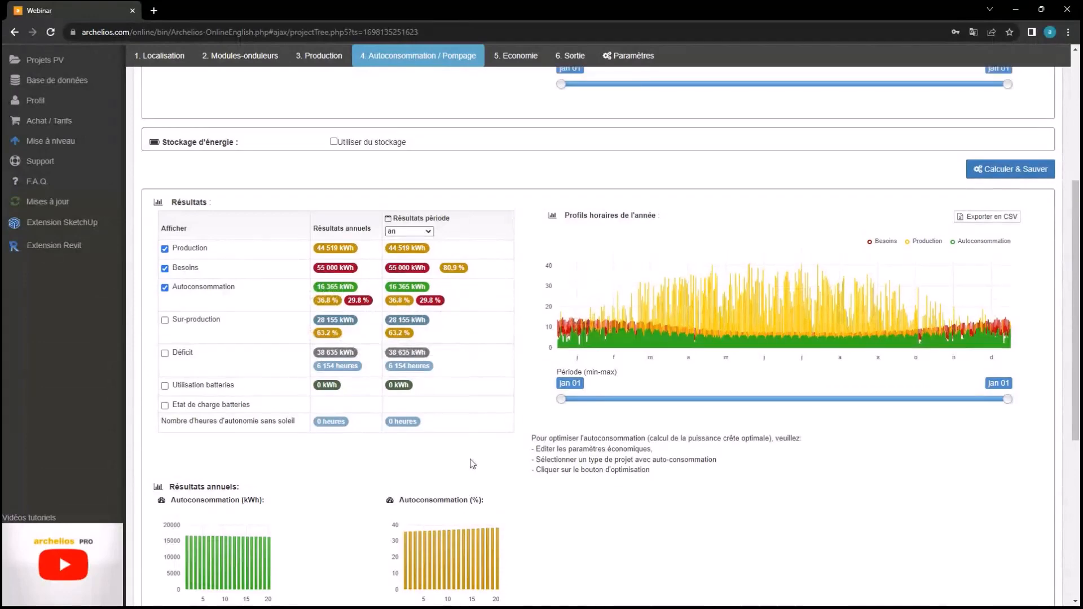
scroll(472, 463, up, 1)
scroll(472, 464, up, 2)
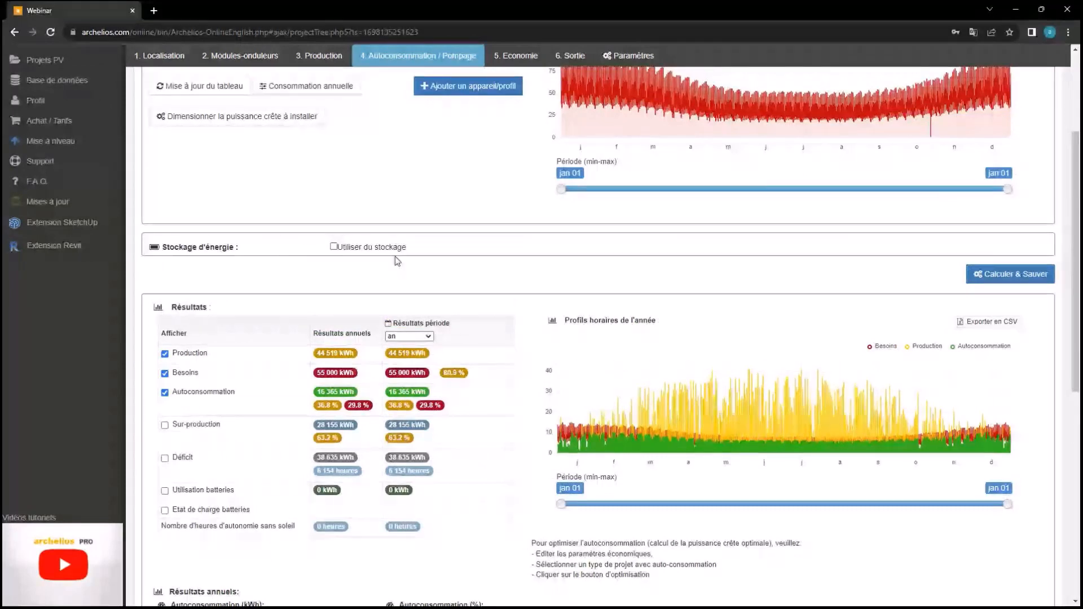
Enable energy storage using the APsystems AP batterie 51.2V/6.5kWh
click(334, 247)
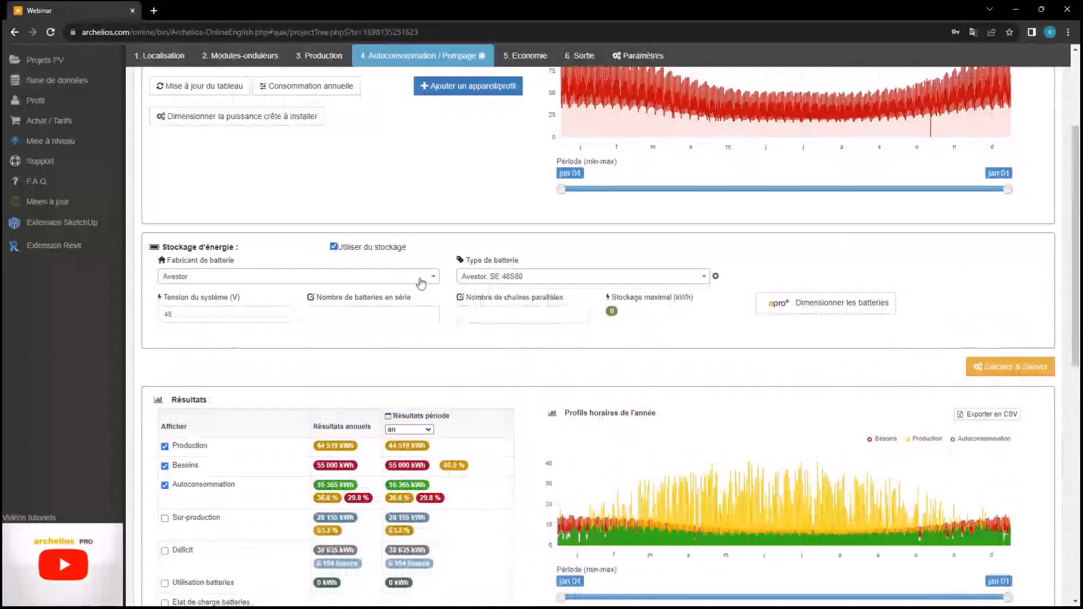
click(366, 276)
click(273, 319)
click(477, 277)
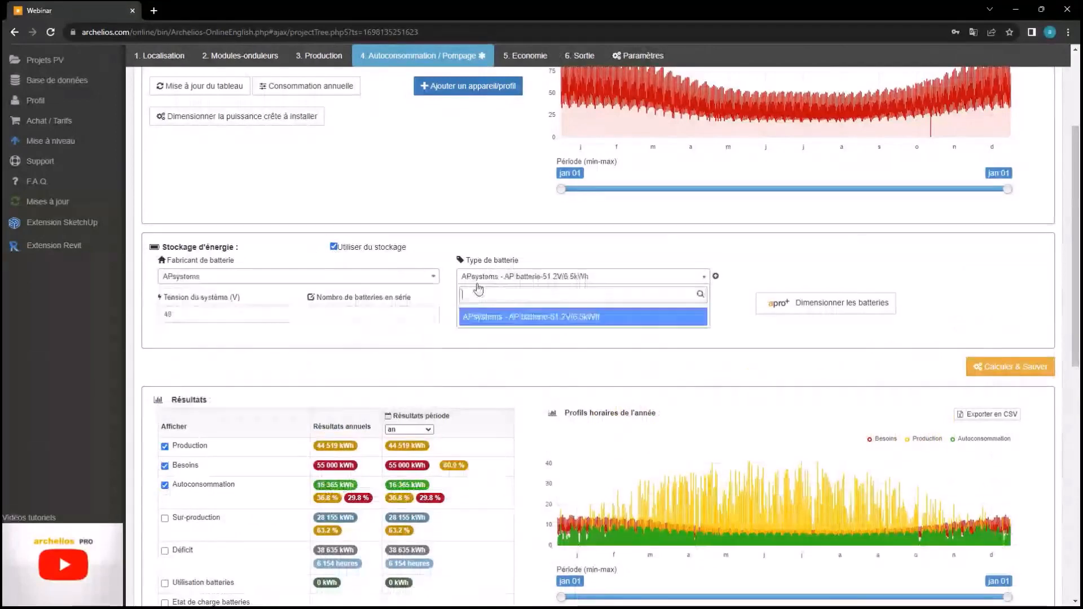
click(514, 317)
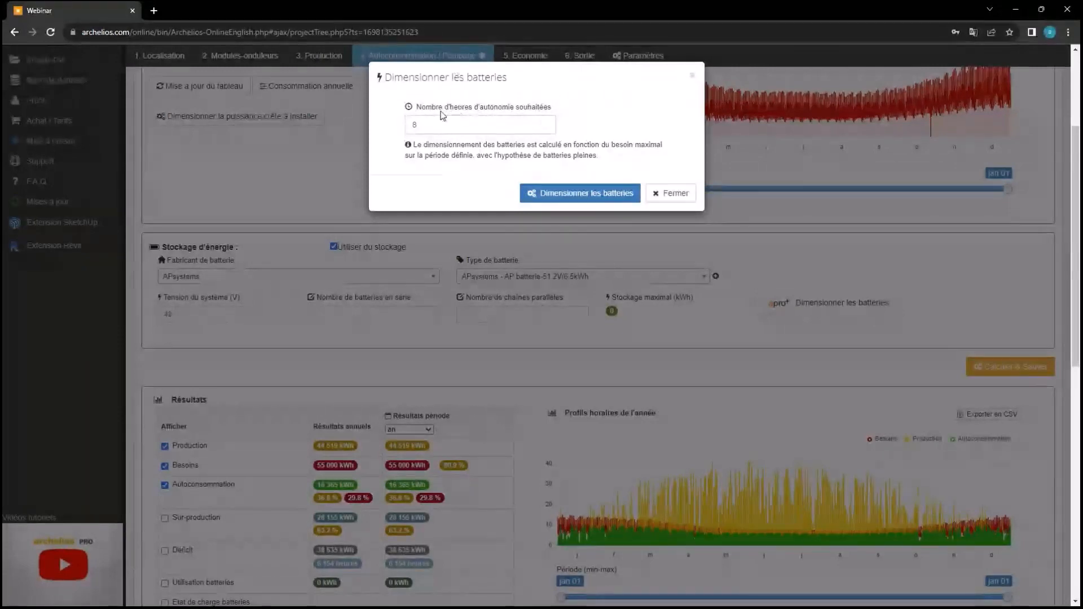
Size the batteries for 8 hours (107.4 kWh), then recalculate and save the results
click(614, 202)
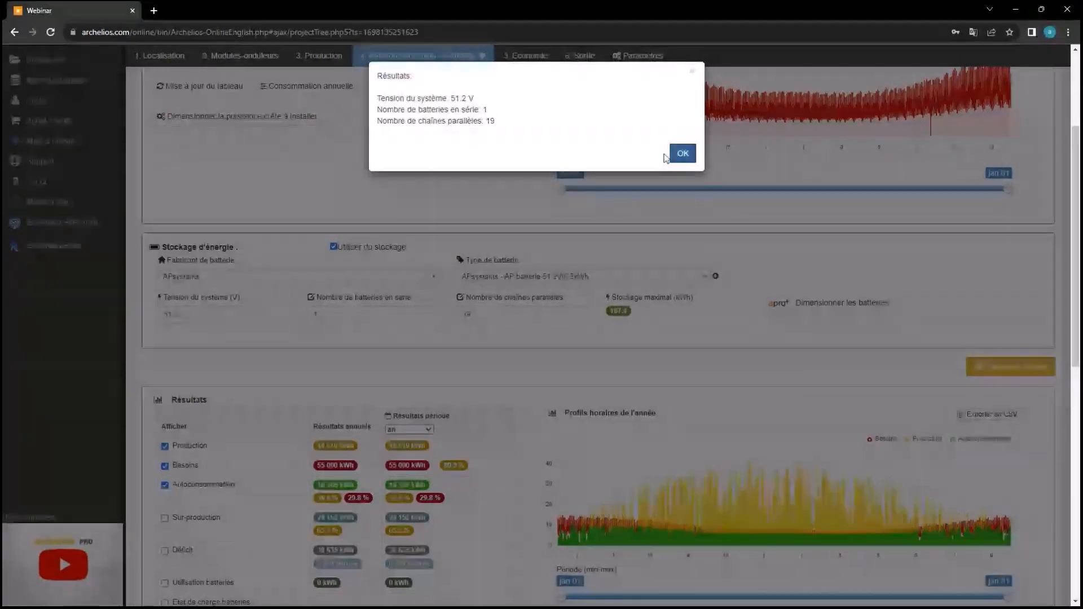
click(680, 153)
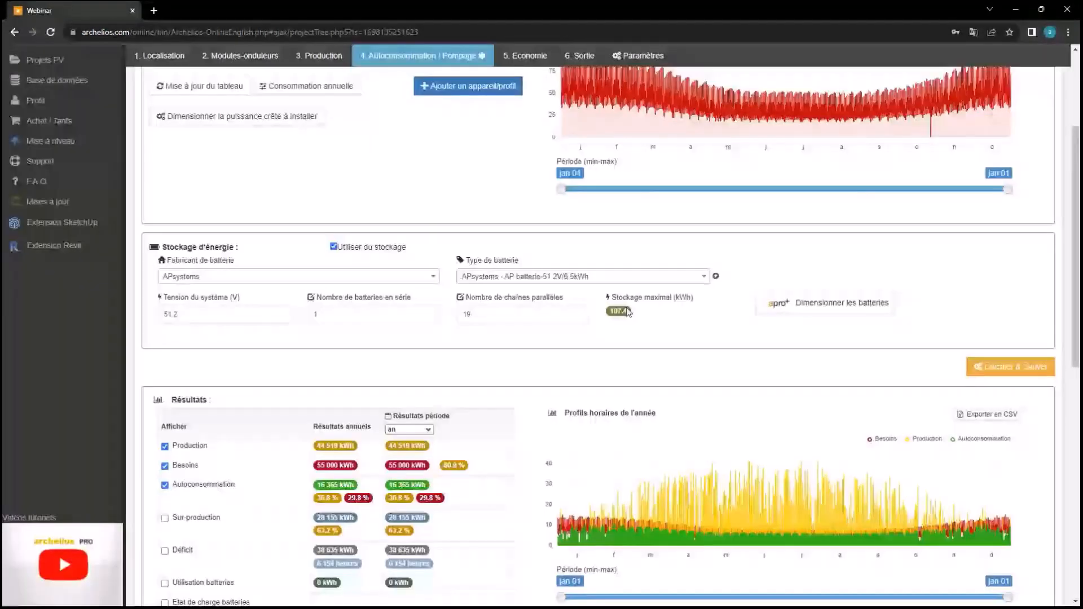
mouse_move(623, 316)
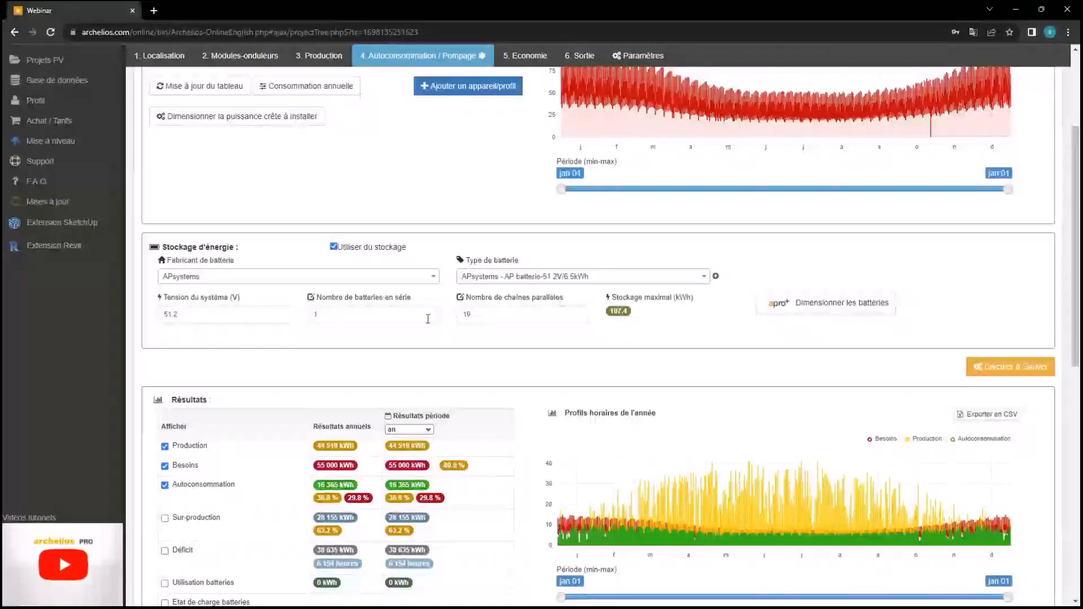
click(977, 361)
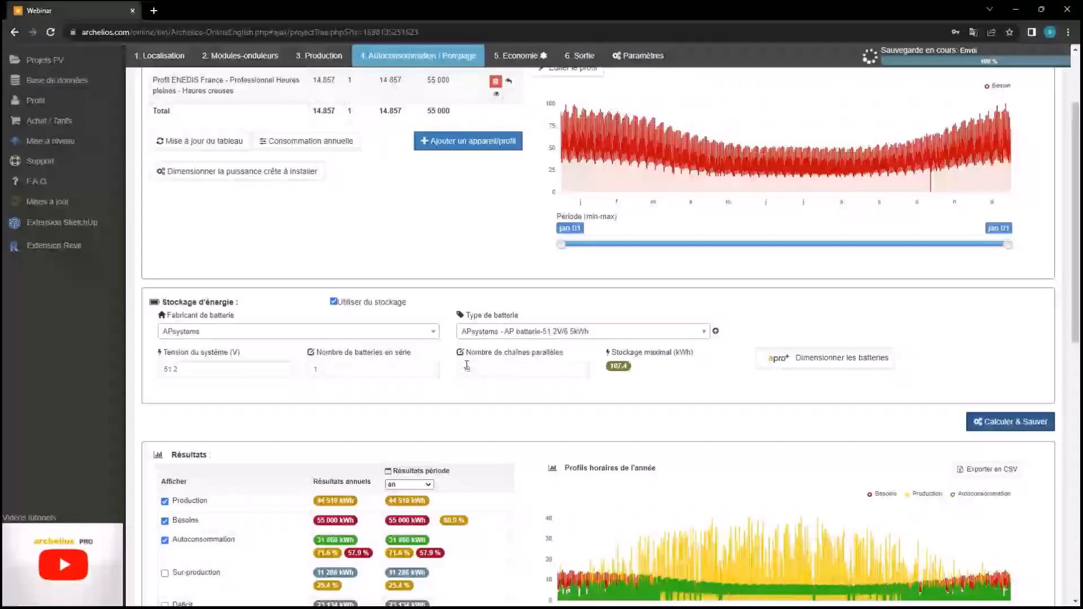
scroll(467, 366, down, 4)
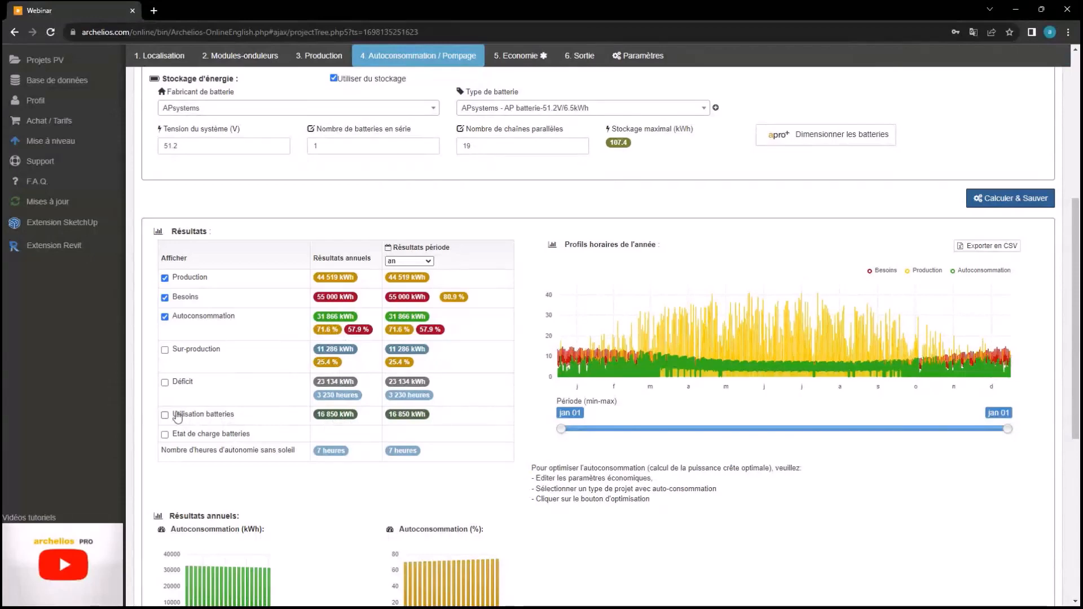
click(165, 382)
click(165, 382)
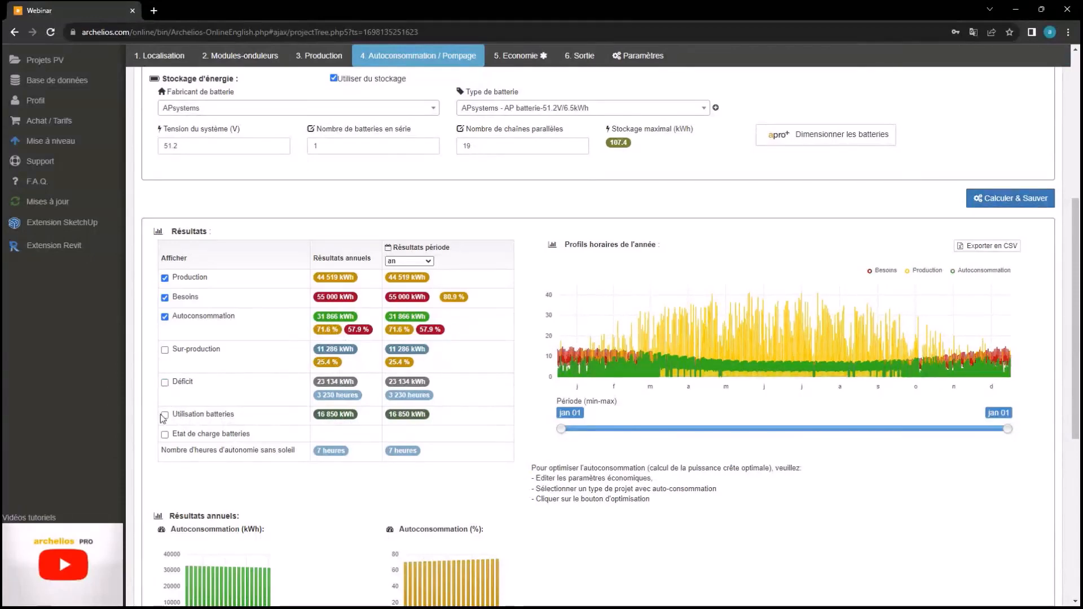
click(165, 415)
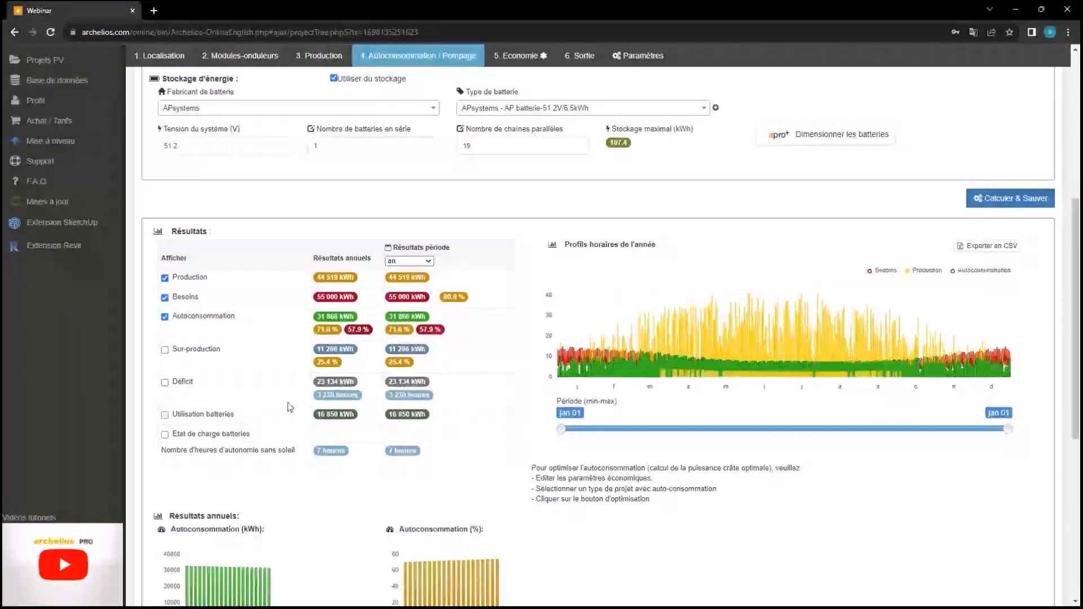
click(165, 415)
click(164, 415)
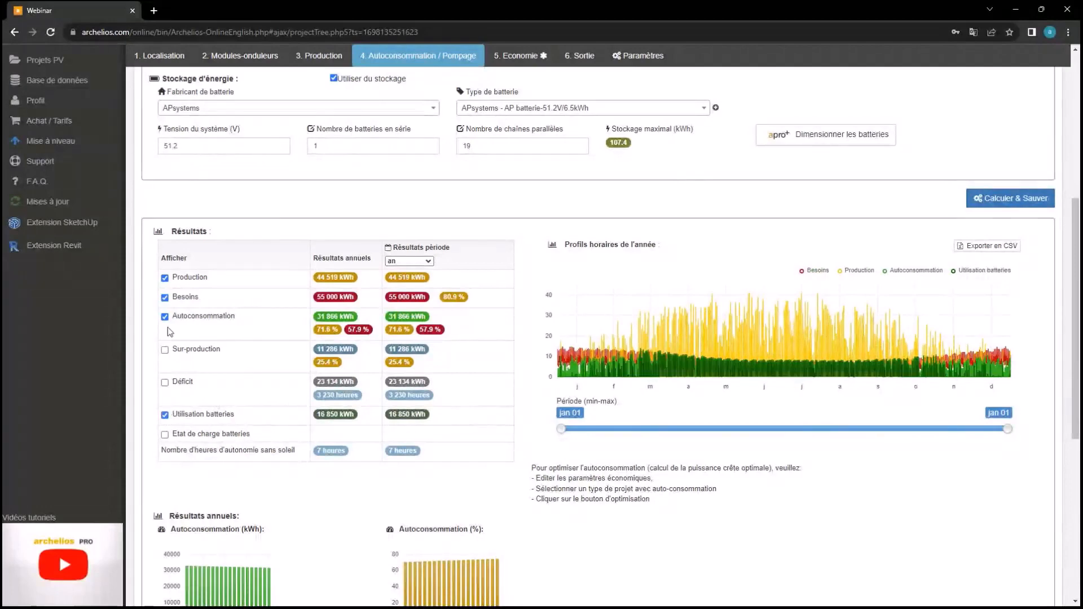
click(165, 316)
click(164, 297)
click(165, 278)
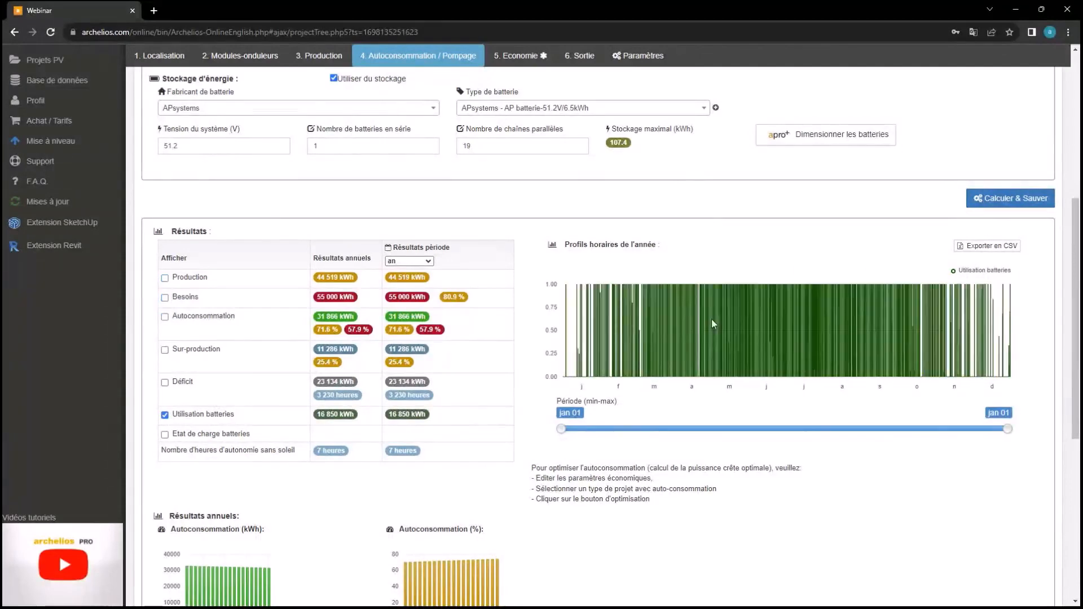
click(165, 415)
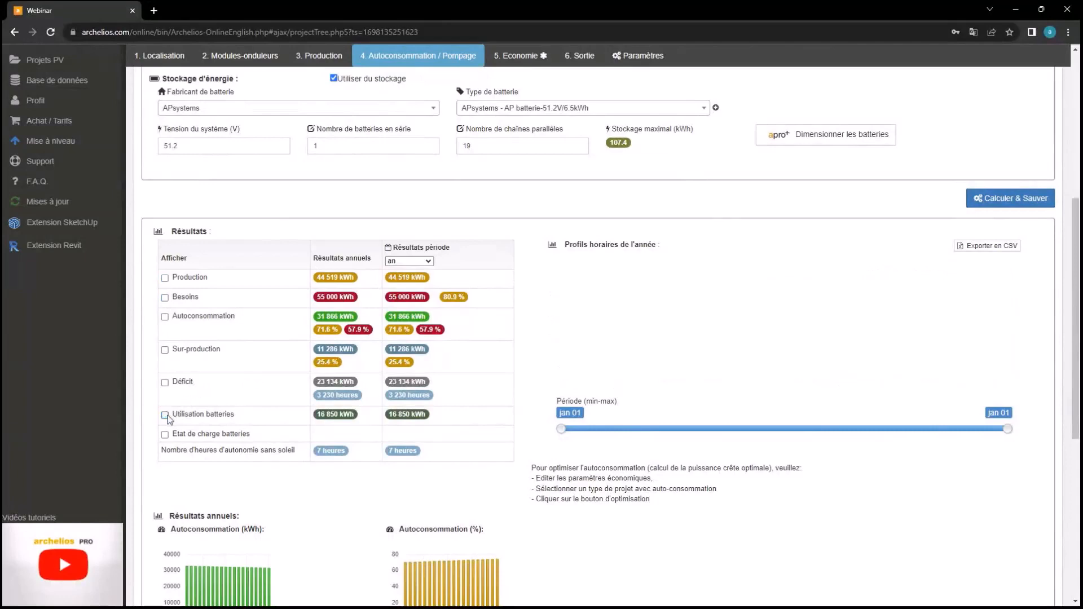
click(165, 278)
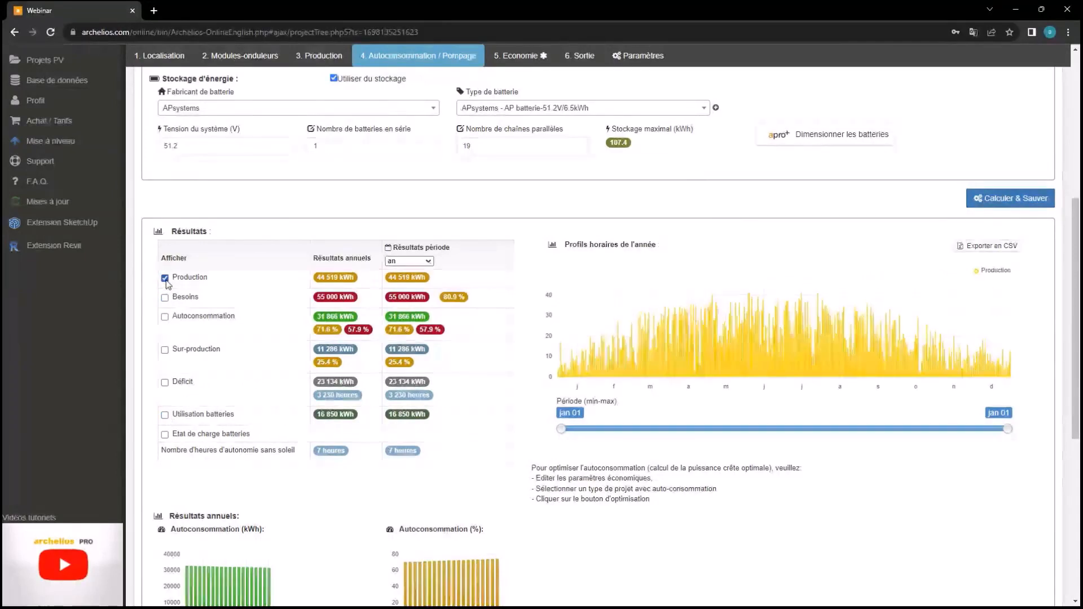
click(164, 298)
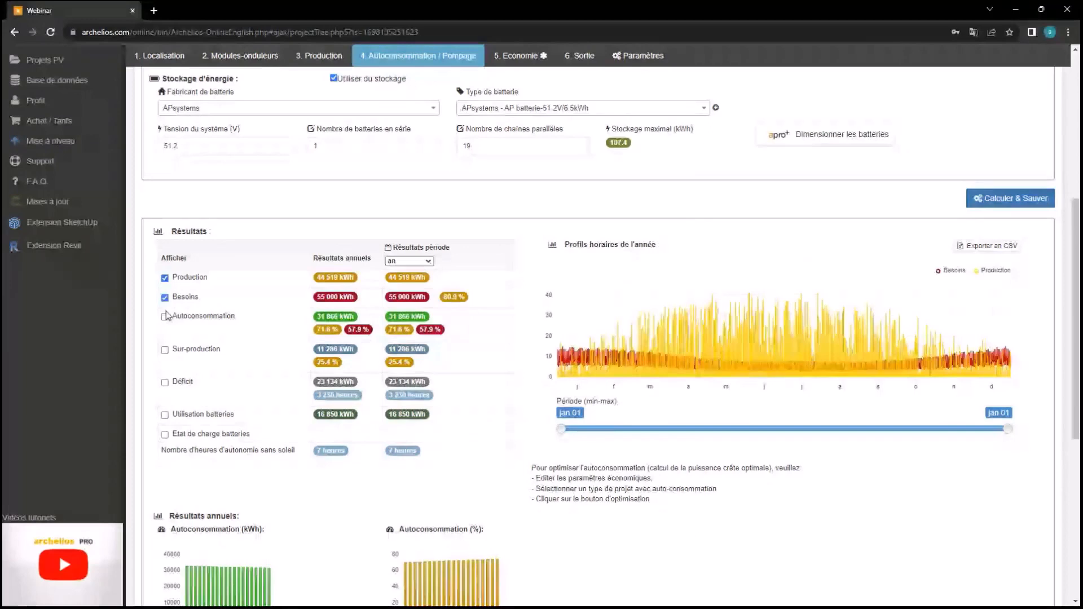
click(165, 316)
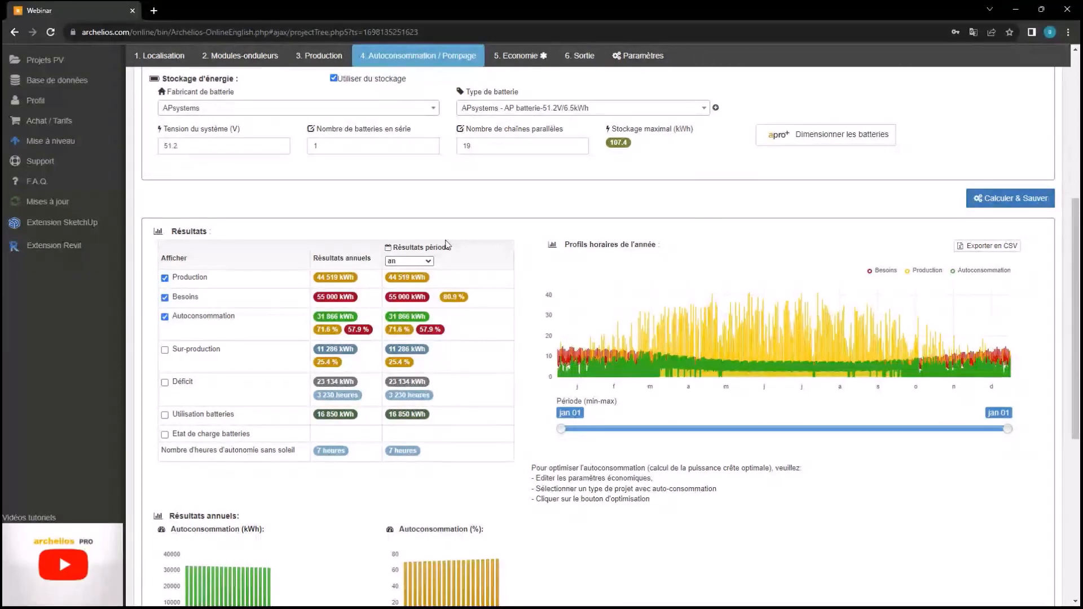
Scroll through the Autoconsommation page to review the self-consumption results
scroll(282, 336, up, 5)
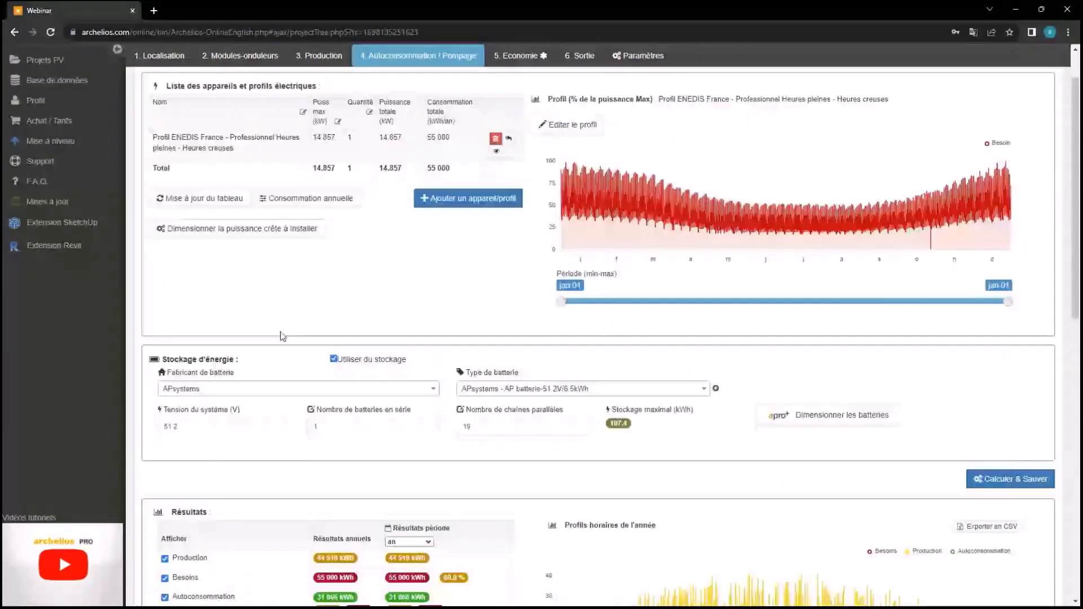
scroll(547, 276, up, 2)
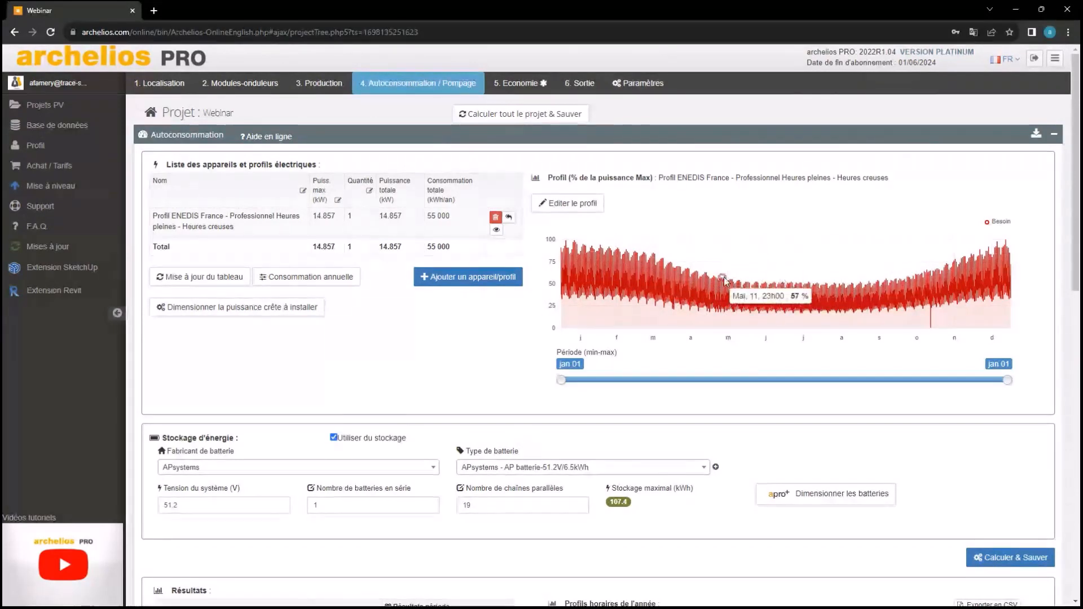
scroll(476, 315, down, 1)
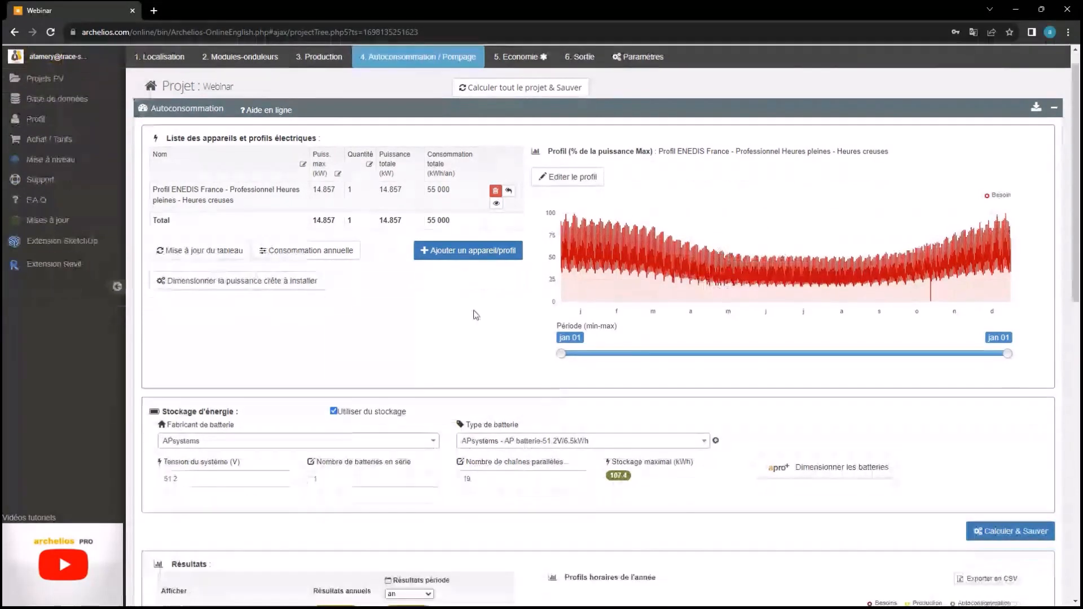
scroll(476, 315, down, 10)
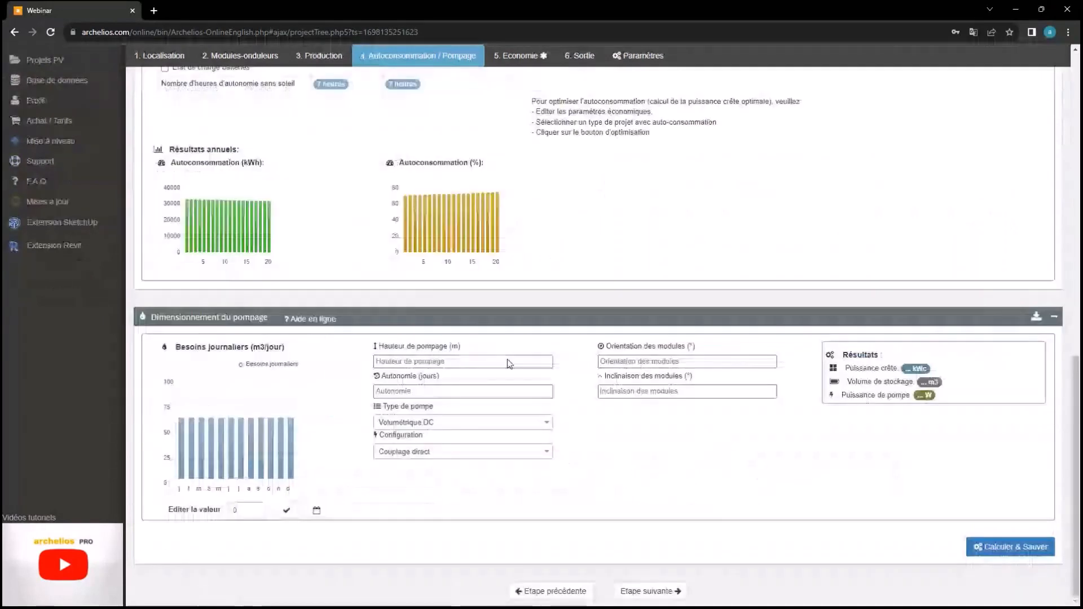
scroll(510, 361, up, 10)
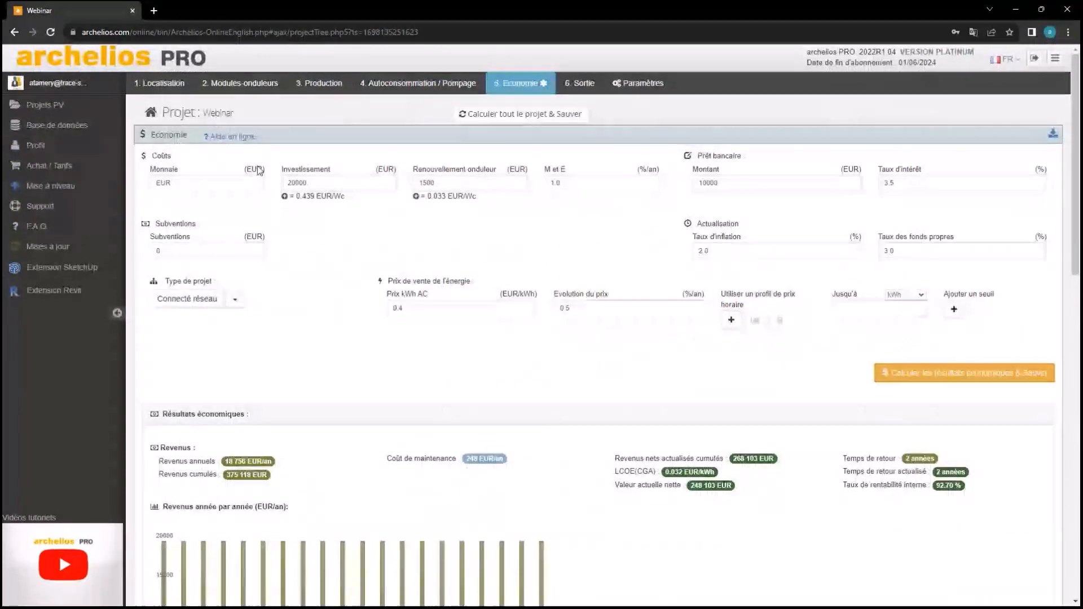
click(733, 251)
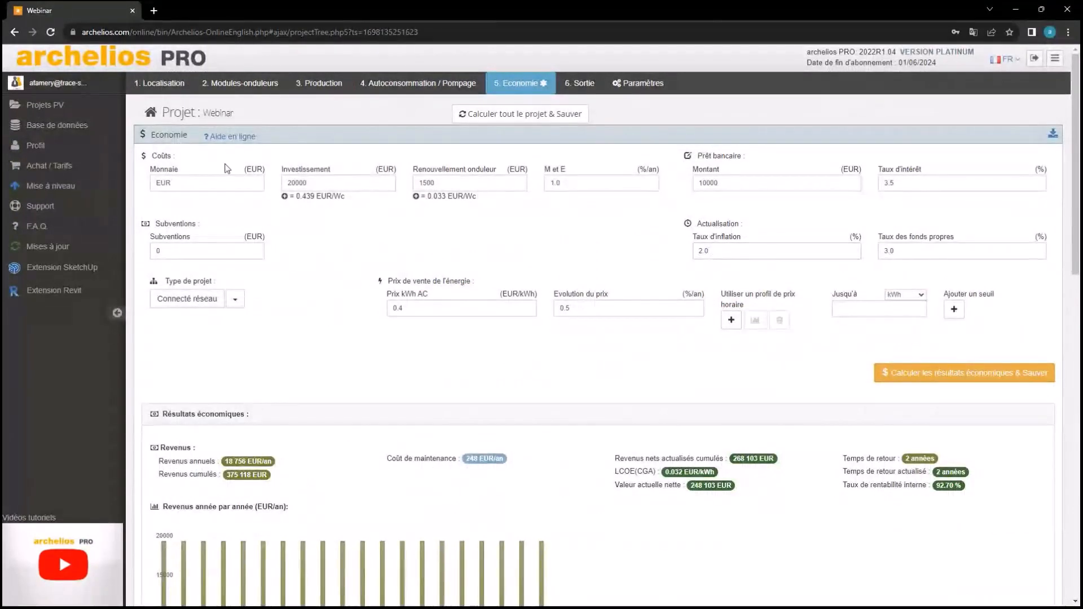
click(205, 176)
key(BackSpace)
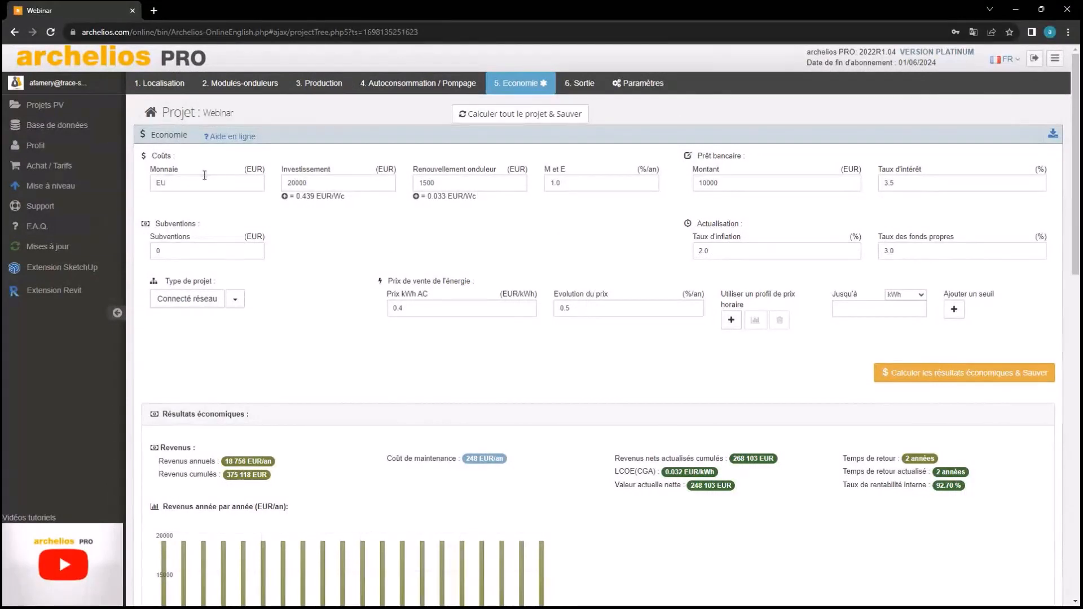
key(BackSpace)
key(BackSpace)
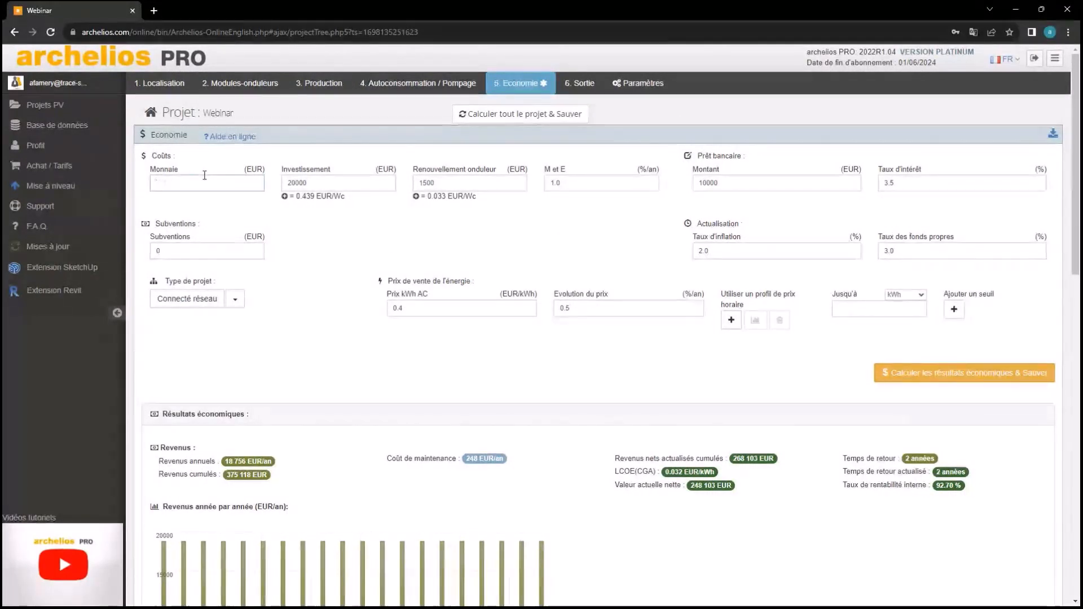
text($)
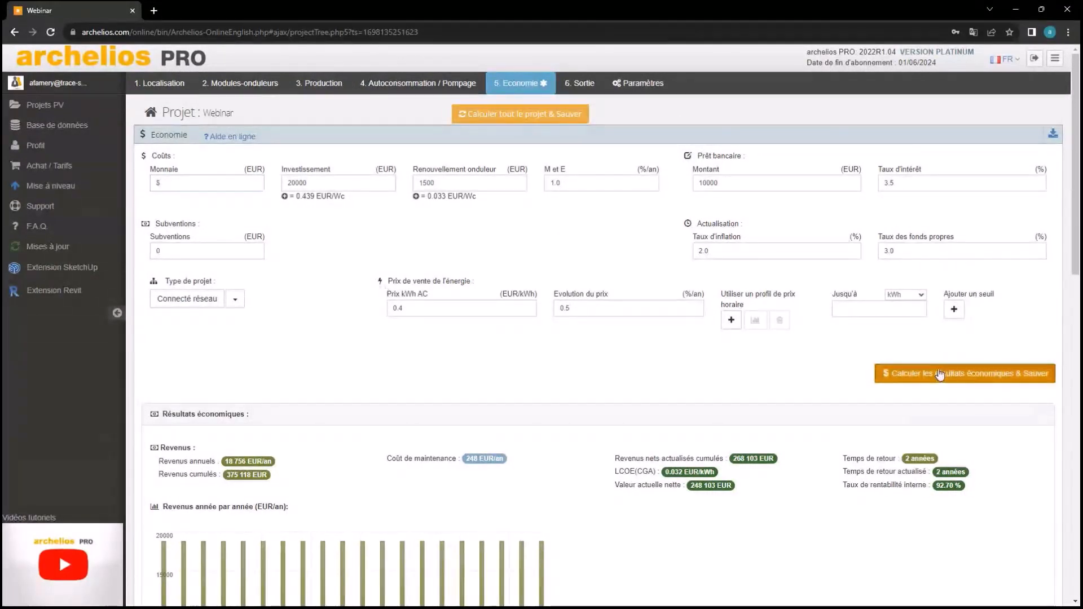
click(939, 373)
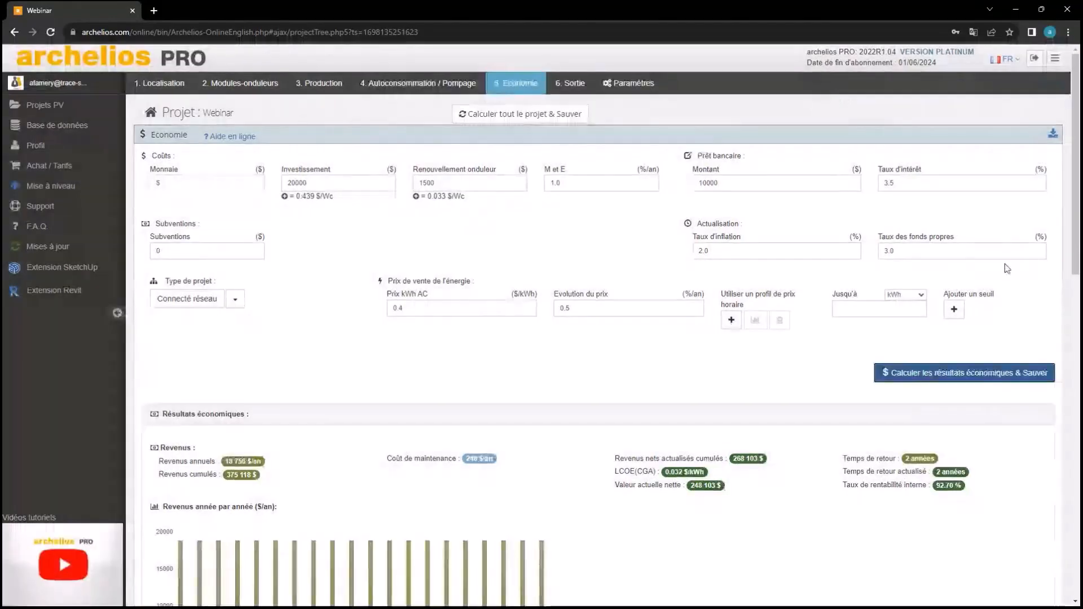
click(236, 179)
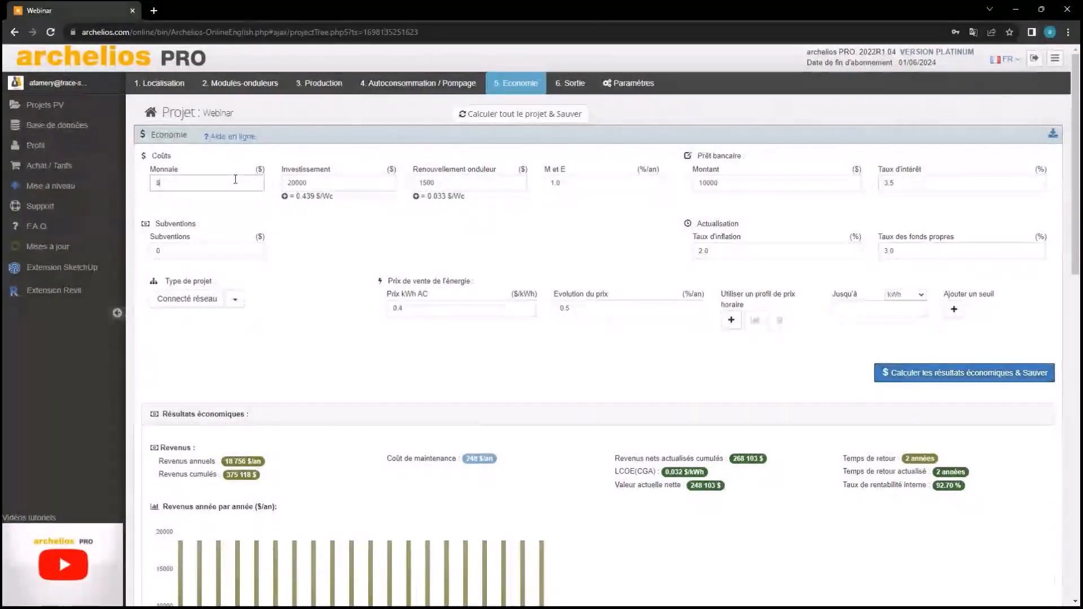
key(BackSpace)
text(EUR)
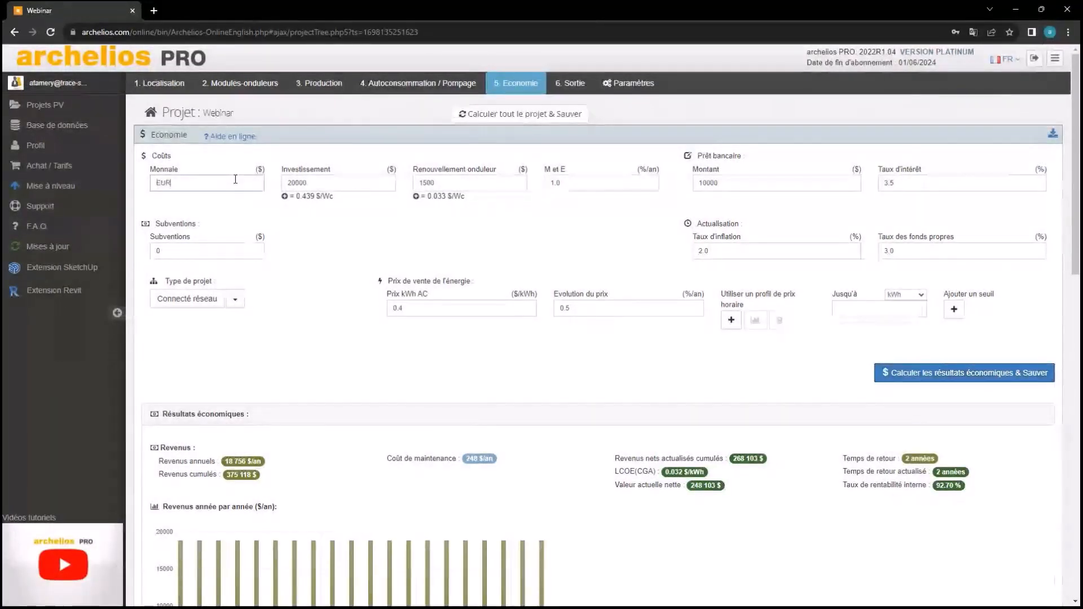
click(888, 375)
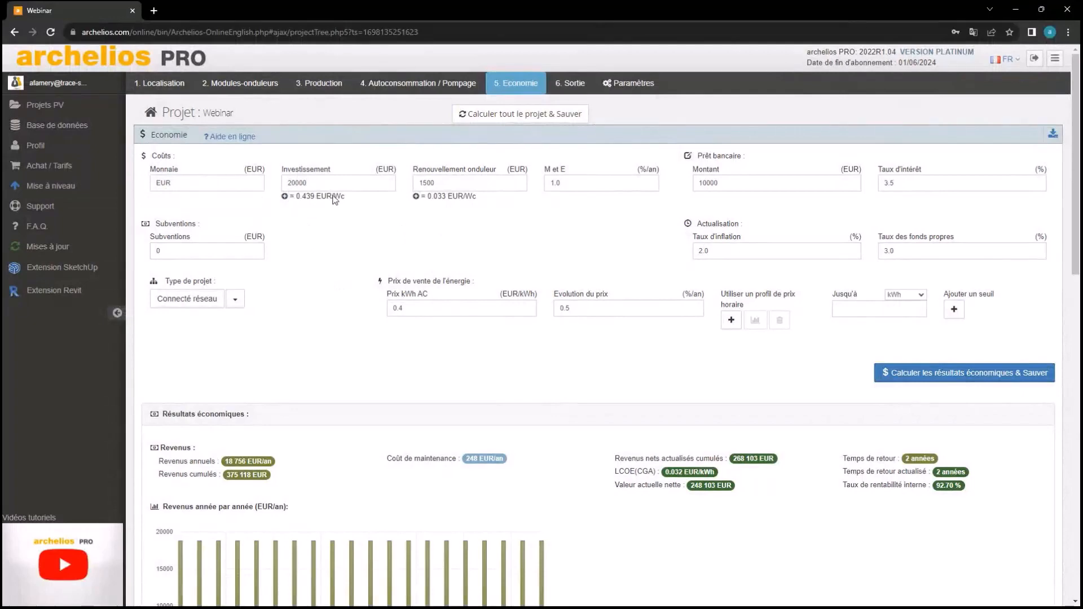
Set the investment cost to 2.0 EUR/Wc
click(285, 197)
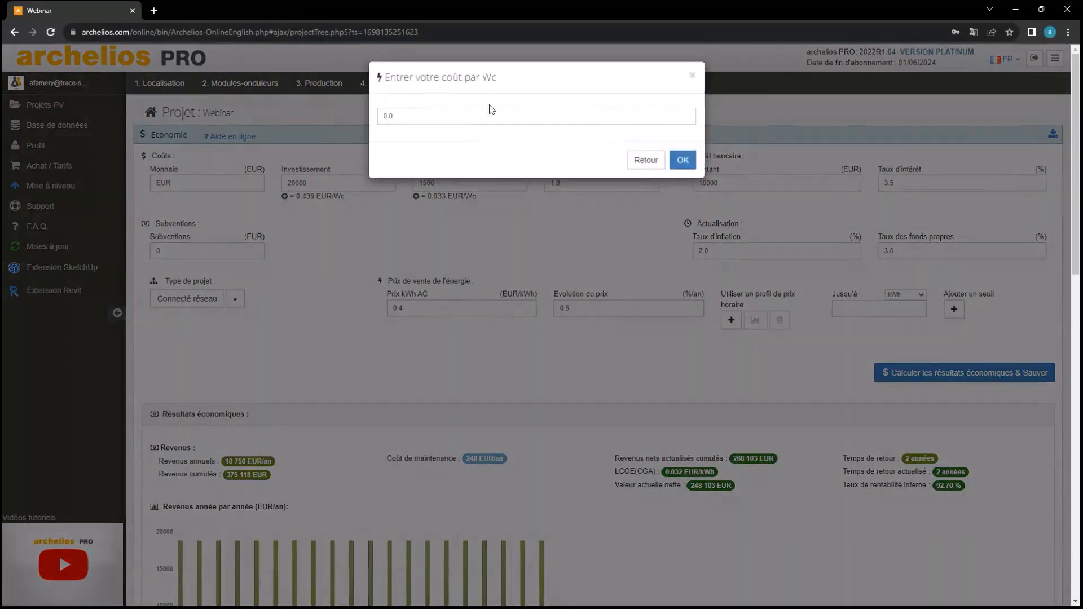
click(497, 111)
text(2.0)
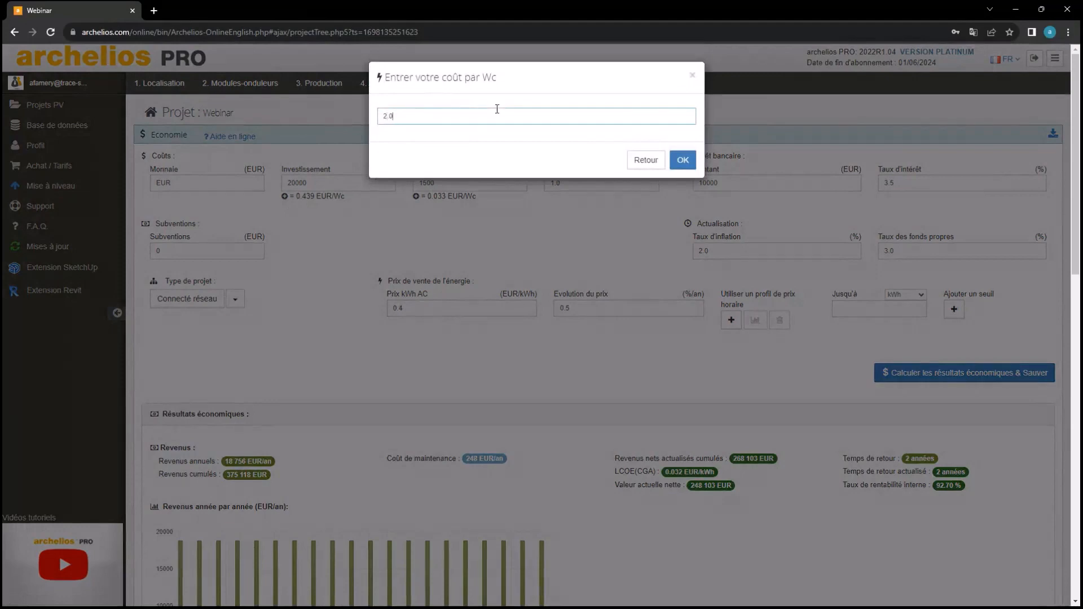
click(680, 161)
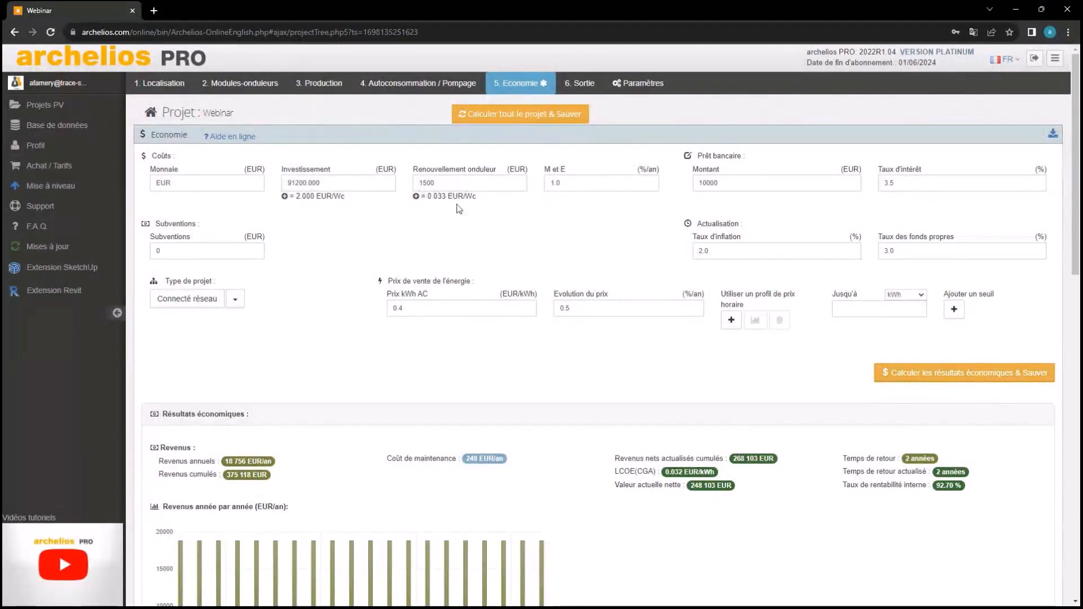
Set the inverter renewal cost to 0.1 EUR/Wc, correcting an initial 0.05 entry
click(416, 196)
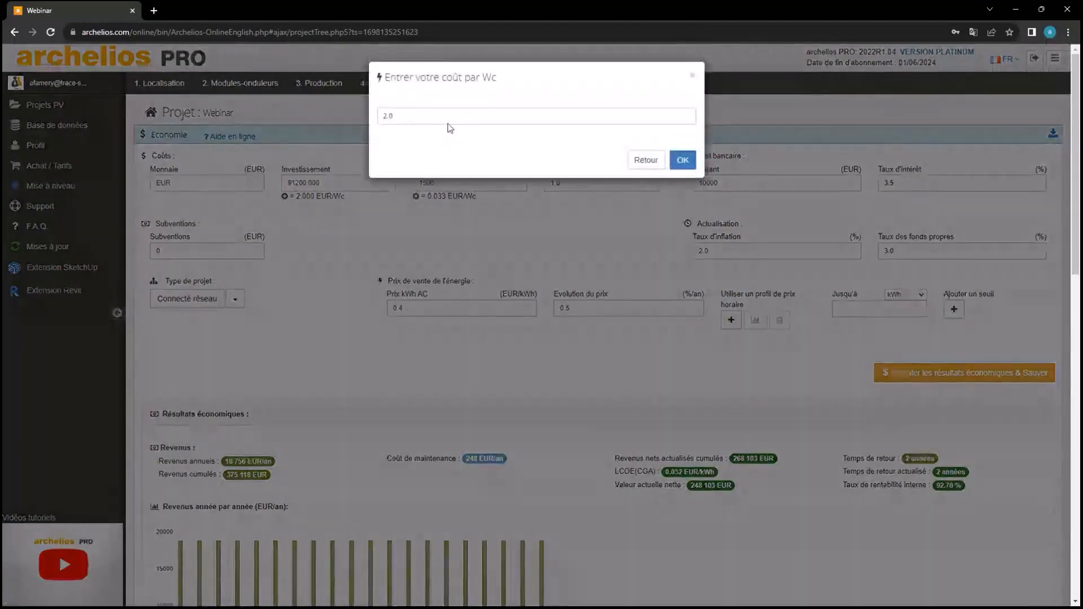
text(2.0.05)
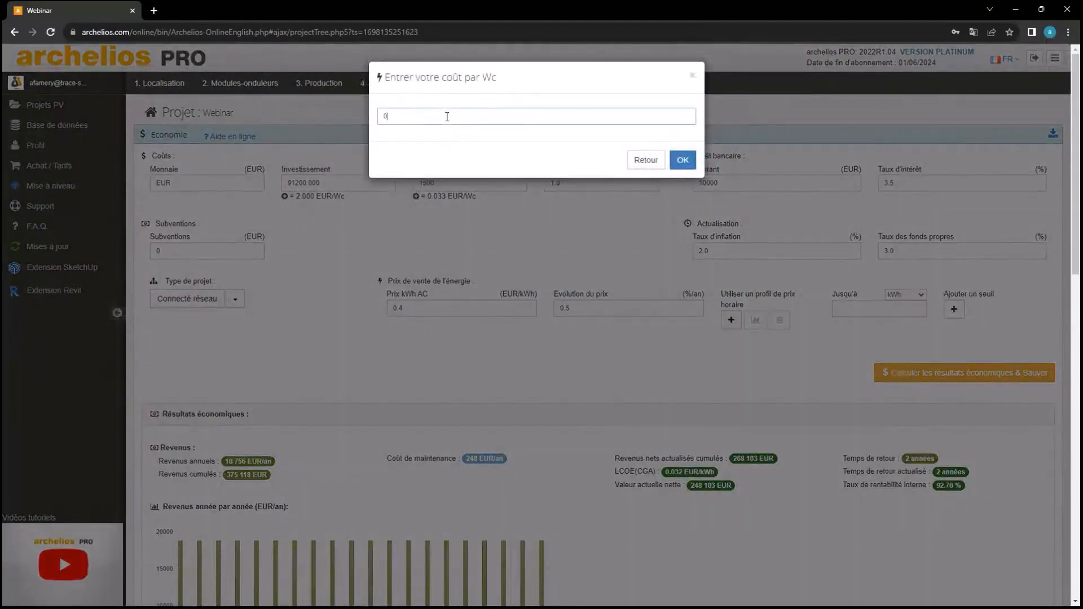
click(691, 165)
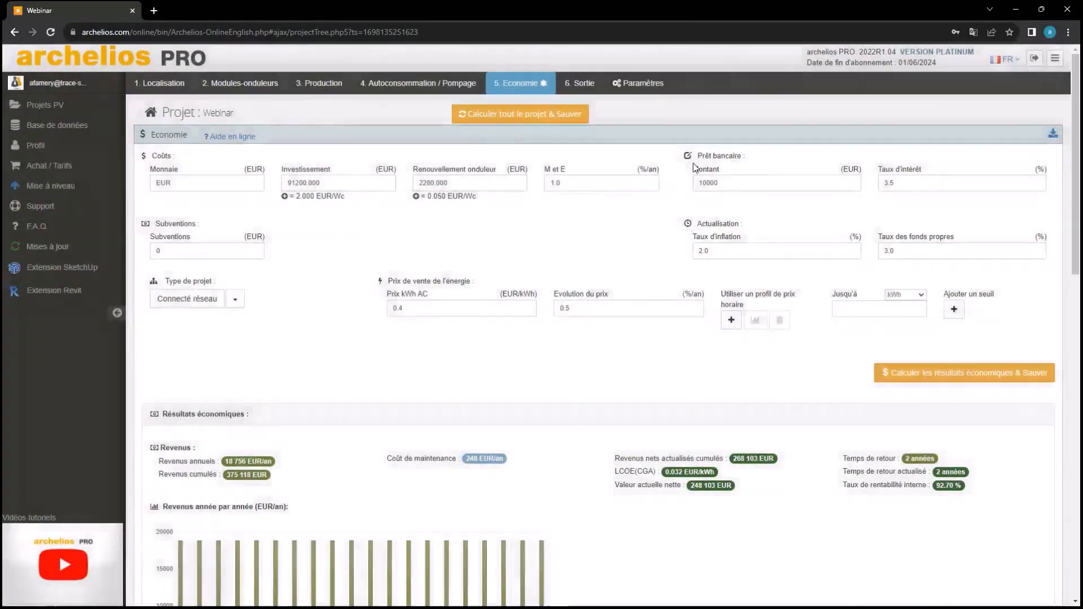
drag(546, 219, 460, 191)
click(491, 223)
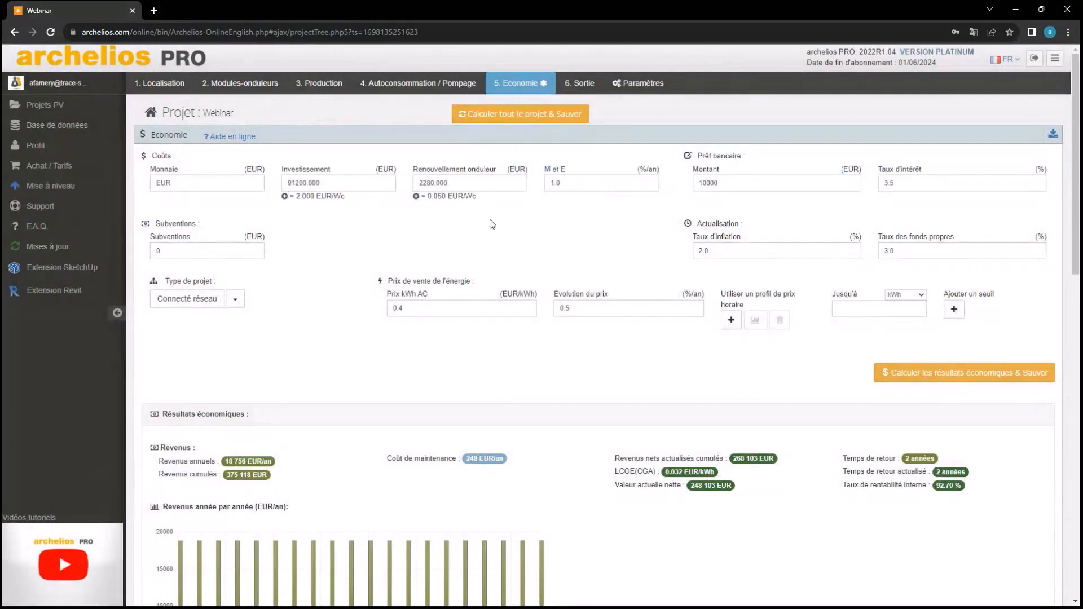
click(429, 198)
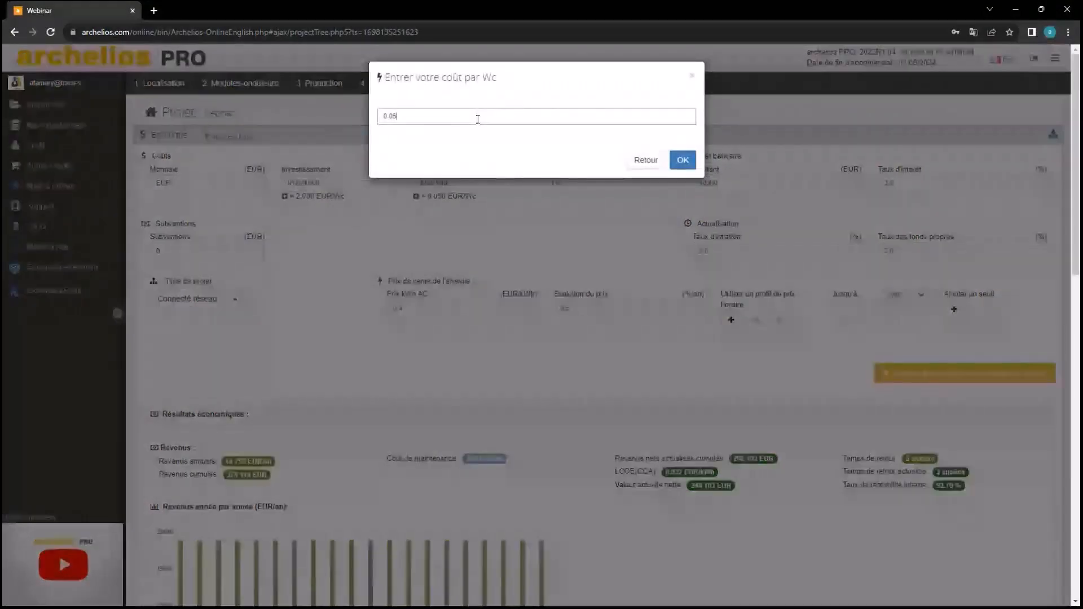
key(BackSpace)
key(BackSpace)
text(1)
click(676, 160)
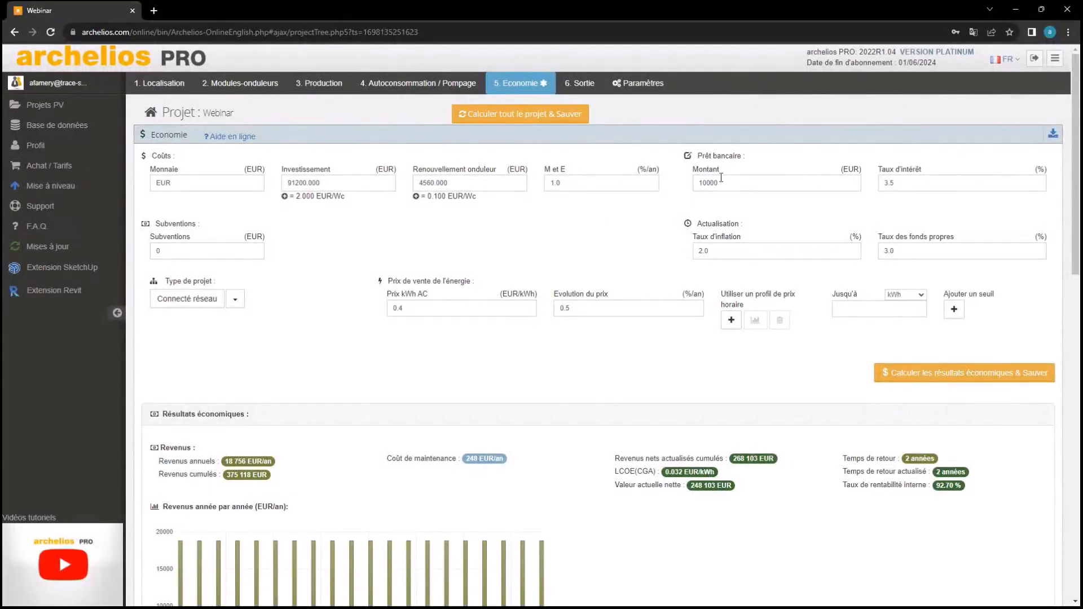
Change the bank loan amount from 10000 to 20000 EUR and the interest rate from 3.5 to 3 %
click(765, 185)
key(BackSpace)
key(BackSpace)
key(BackSpace)
key(BackSpace)
key(BackSpace)
text(20000)
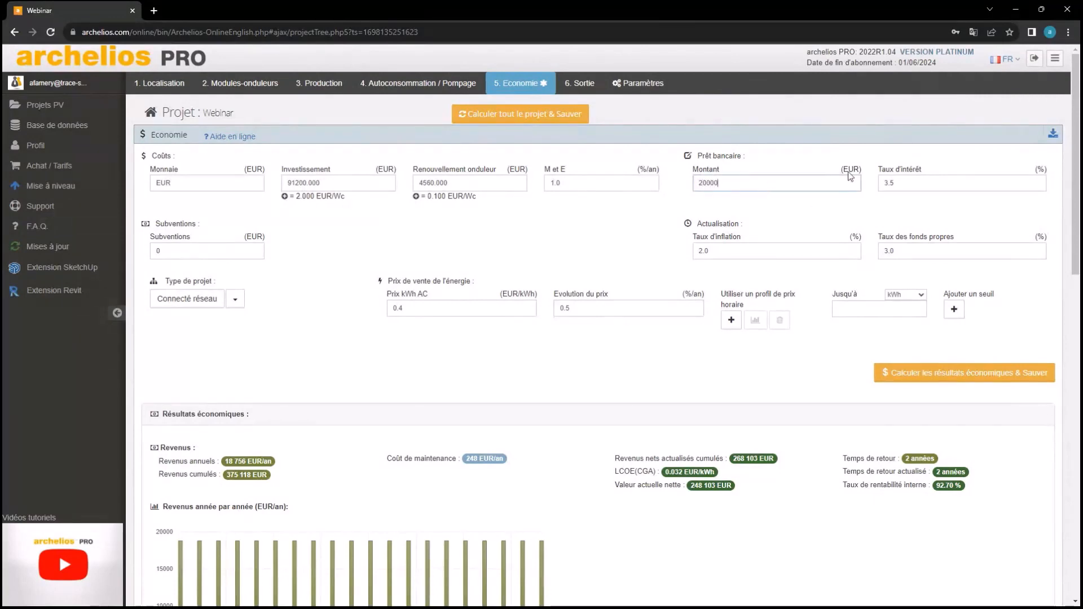
click(901, 186)
key(BackSpace)
key(BackSpace)
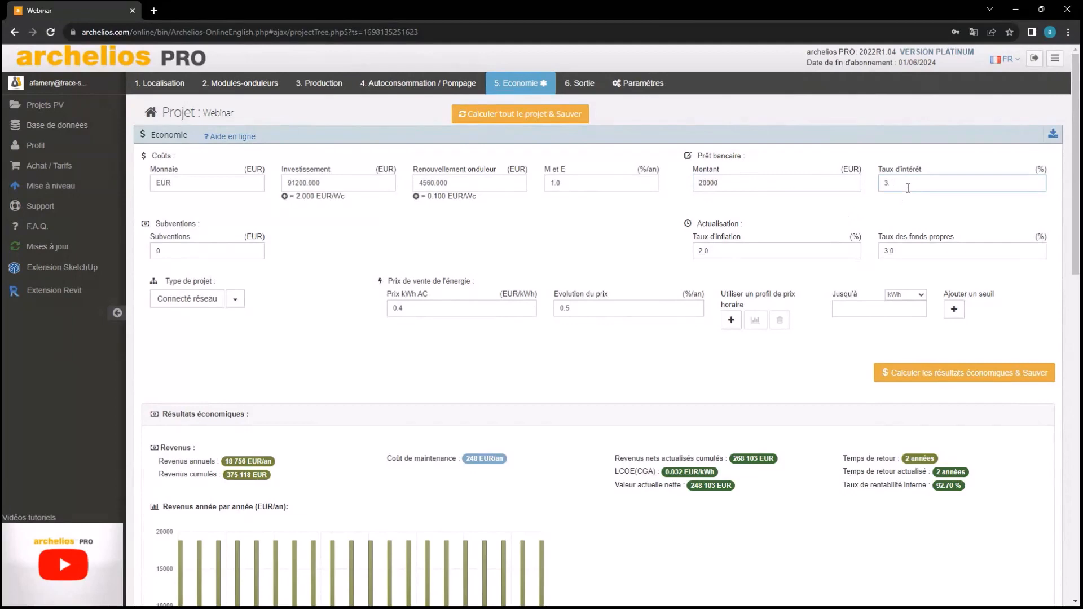
click(857, 231)
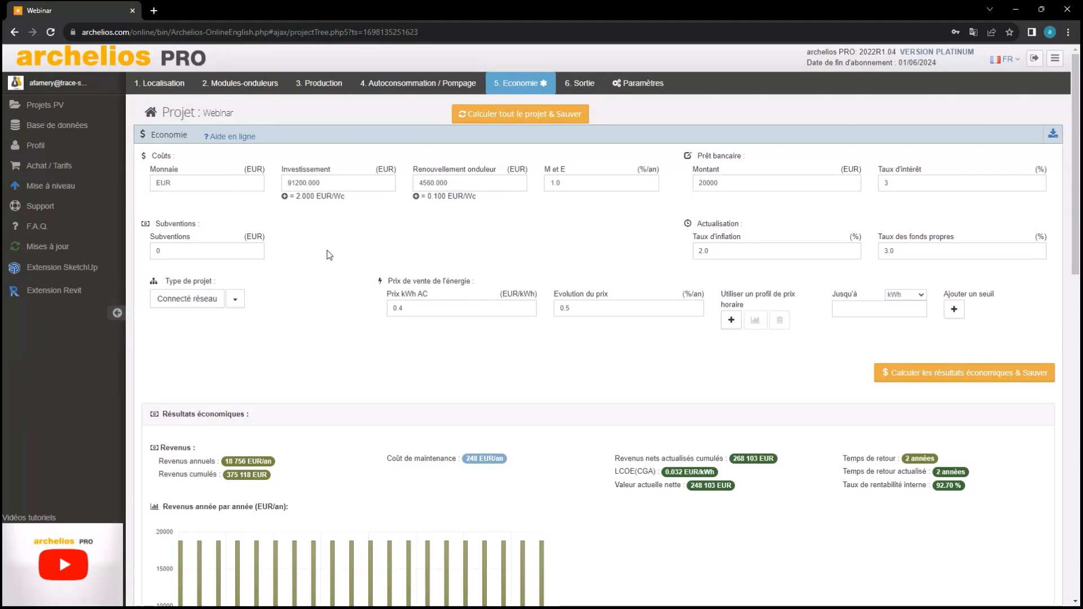
Enter 5000 EUR of subsidies and check the recalculated economic results
click(256, 252)
key(BackSpace)
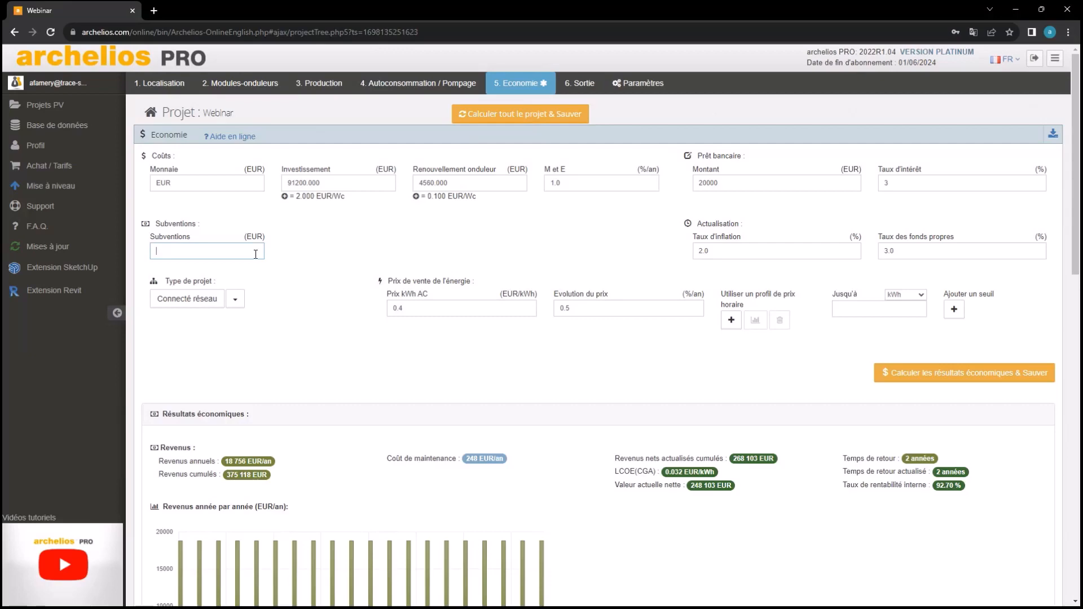
text(200)
key(BackSpace)
key(BackSpace)
text(5000)
click(367, 248)
scroll(892, 466, down, 3)
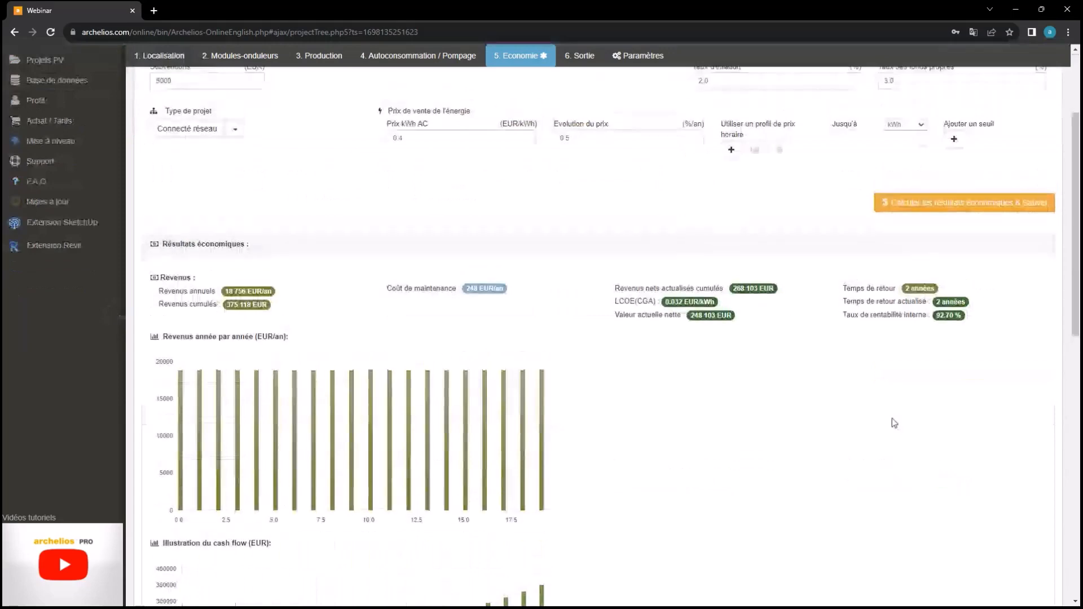
scroll(892, 420, up, 2)
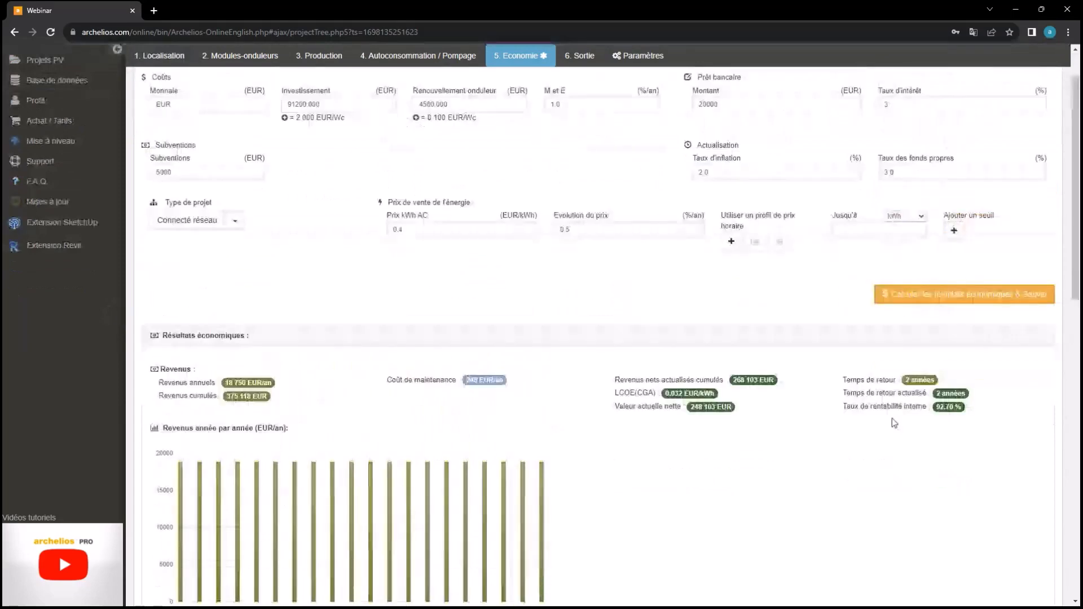
scroll(894, 422, up, 2)
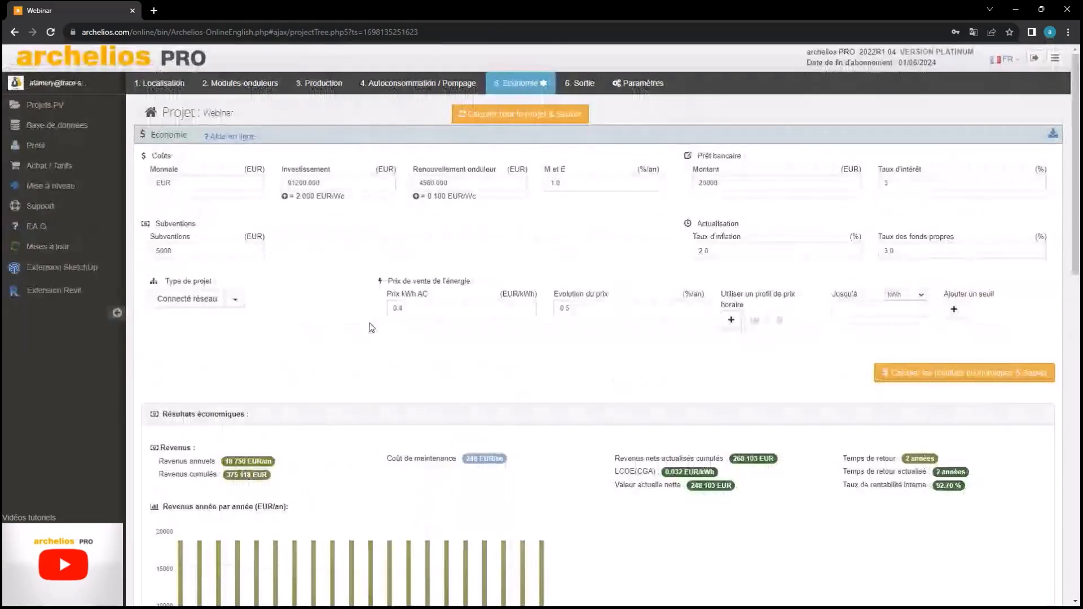
Switch the project type to Autoconso + réseau and review the year-by-year revenue chart
click(235, 300)
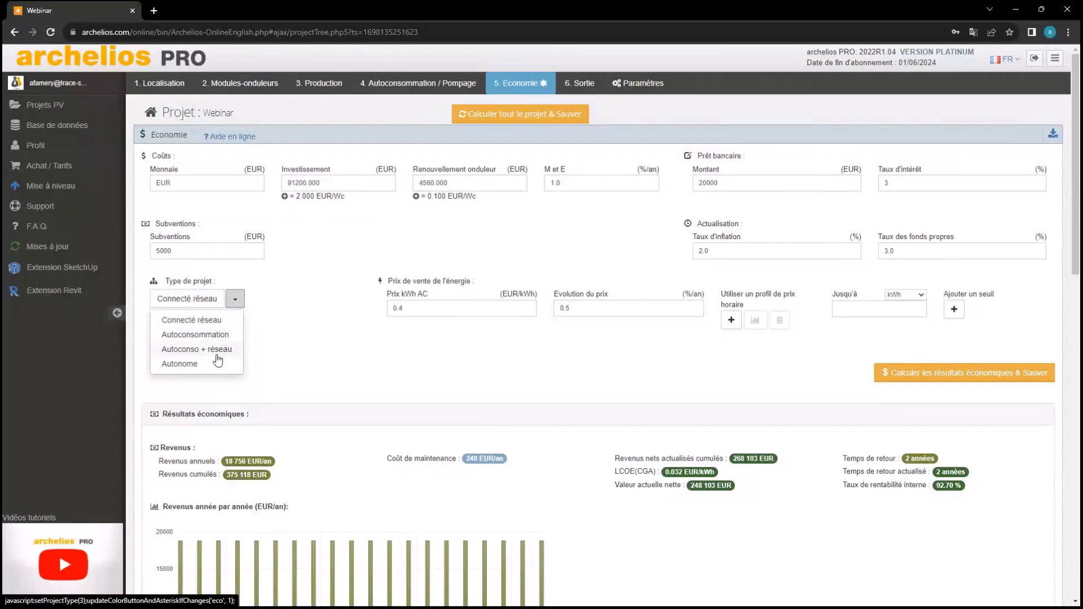
click(212, 355)
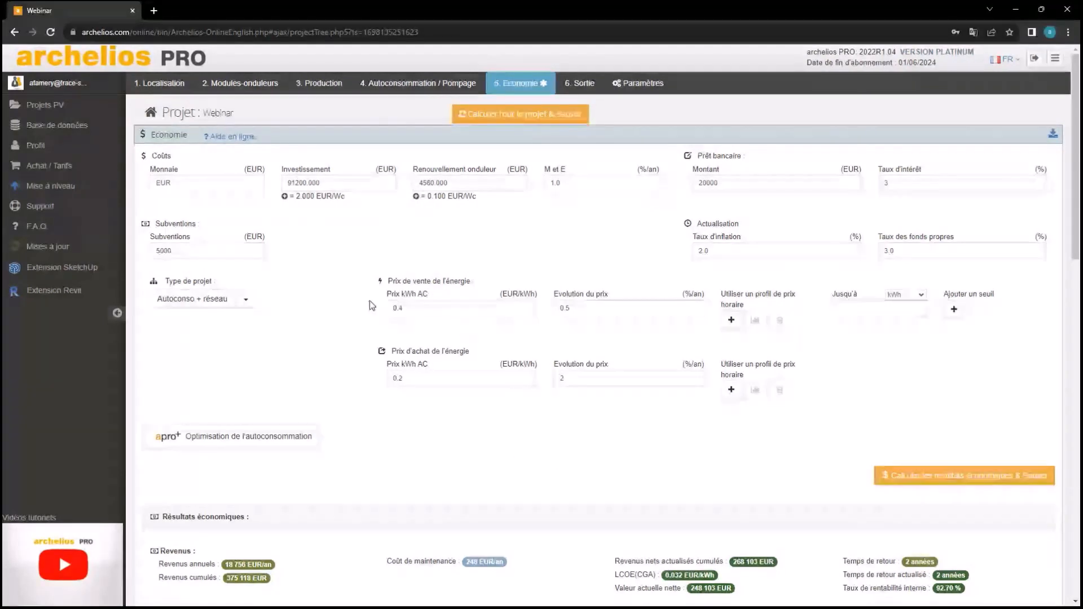
scroll(656, 424, down, 4)
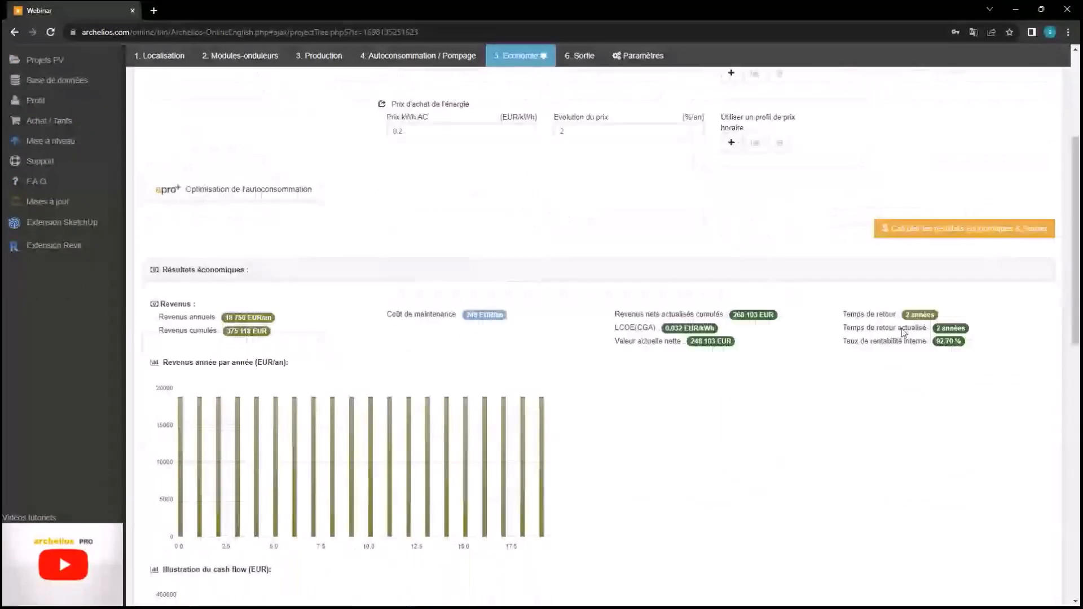
scroll(902, 332, down, 1)
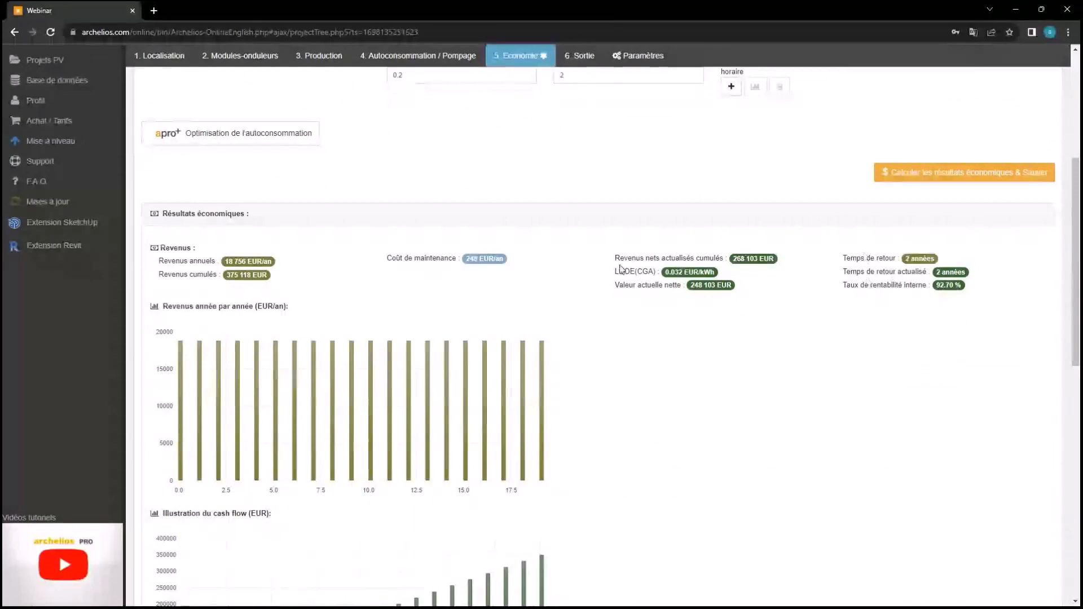
click(940, 175)
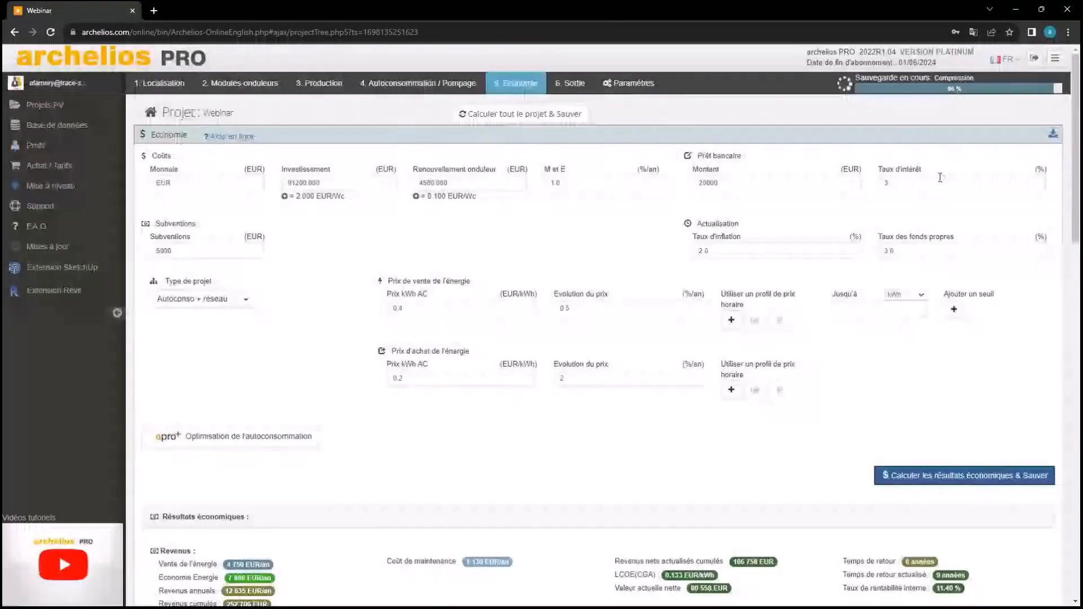
scroll(940, 177, down, 6)
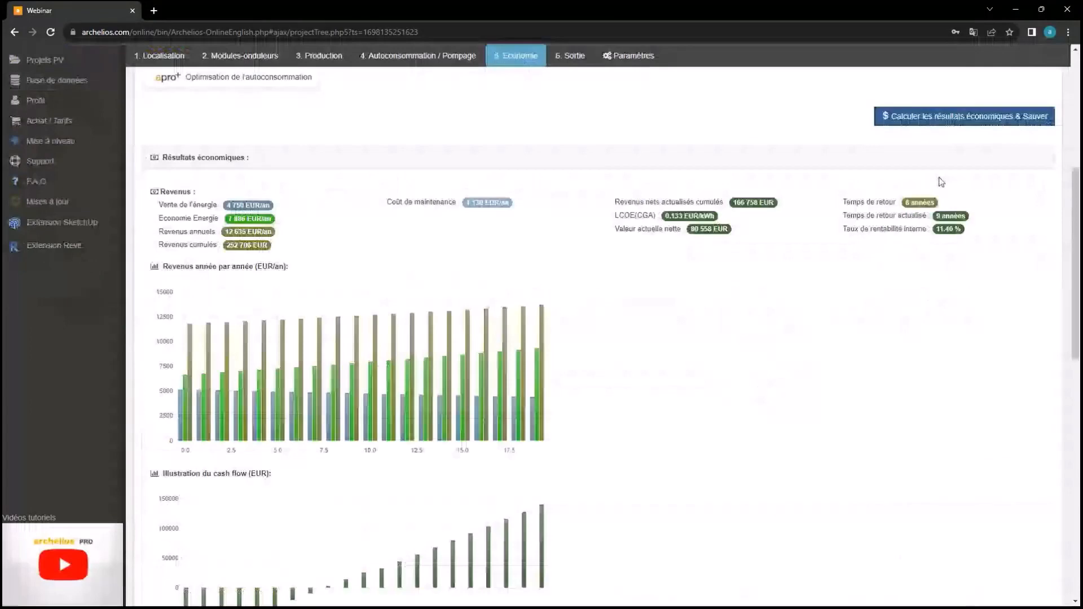
scroll(940, 182, up, 6)
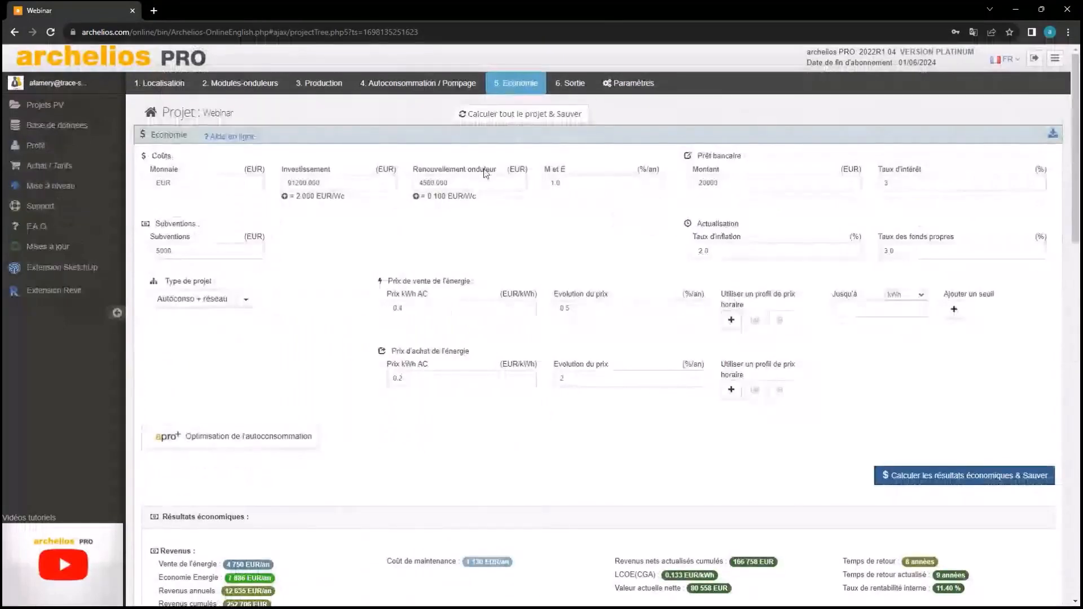
scroll(629, 315, down, 1)
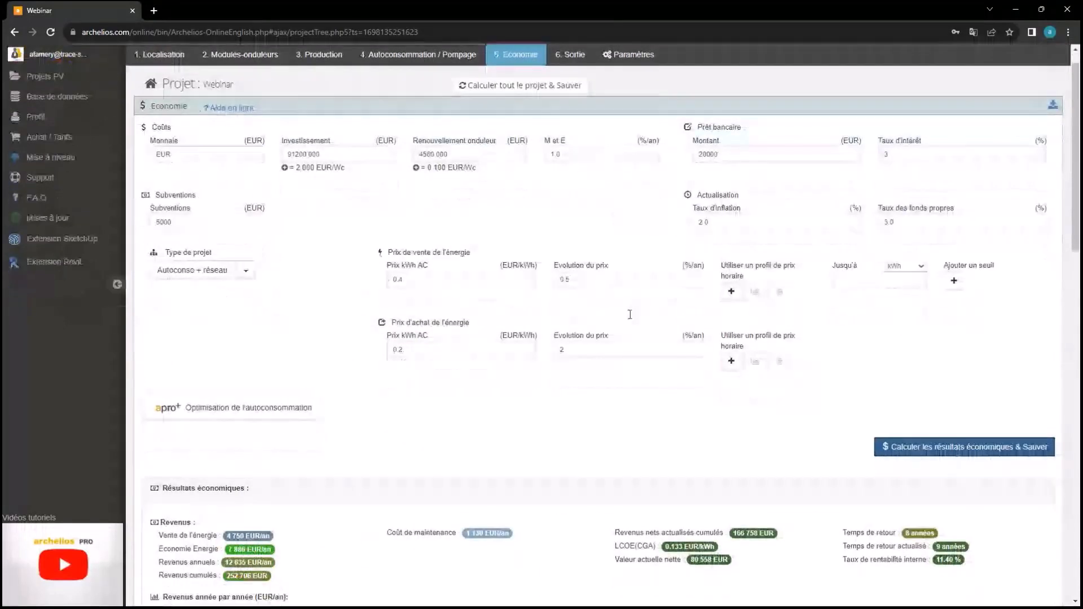
scroll(867, 328, down, 6)
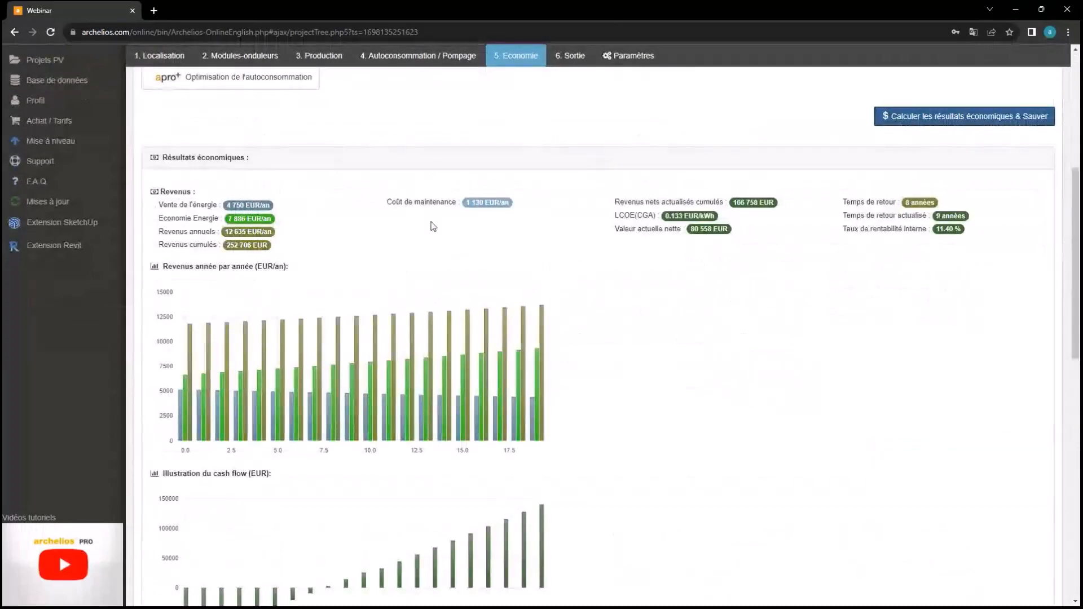
scroll(297, 257, down, 6)
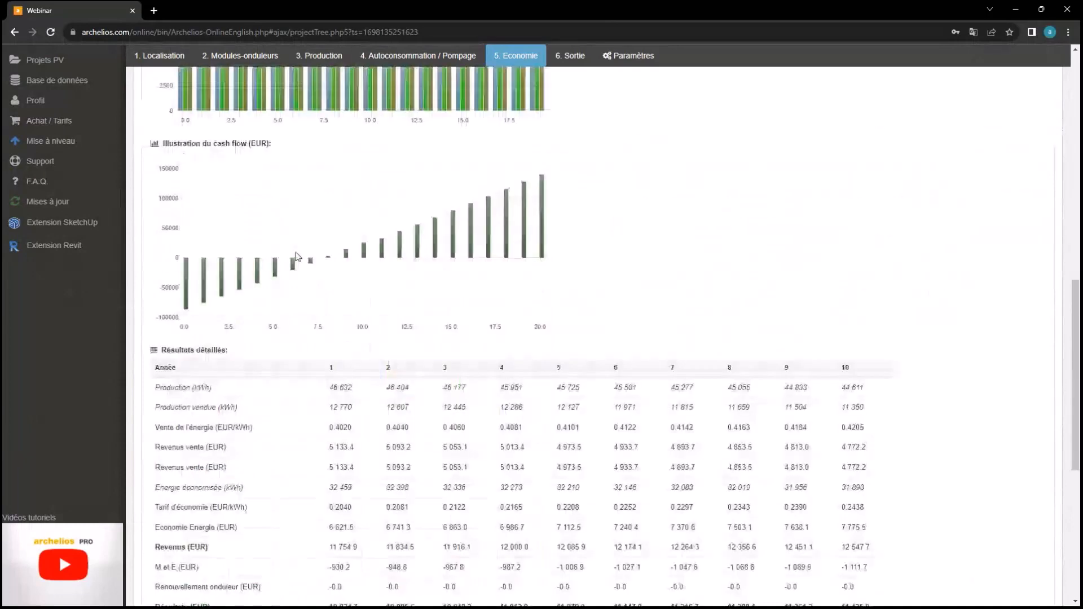
scroll(418, 177, up, 2)
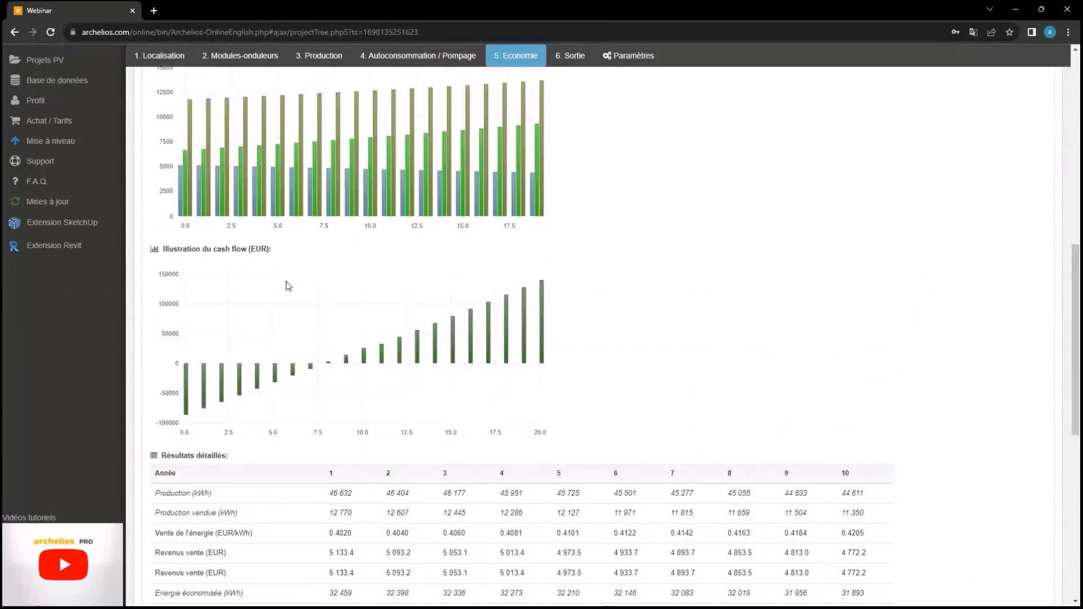
scroll(556, 341, down, 4)
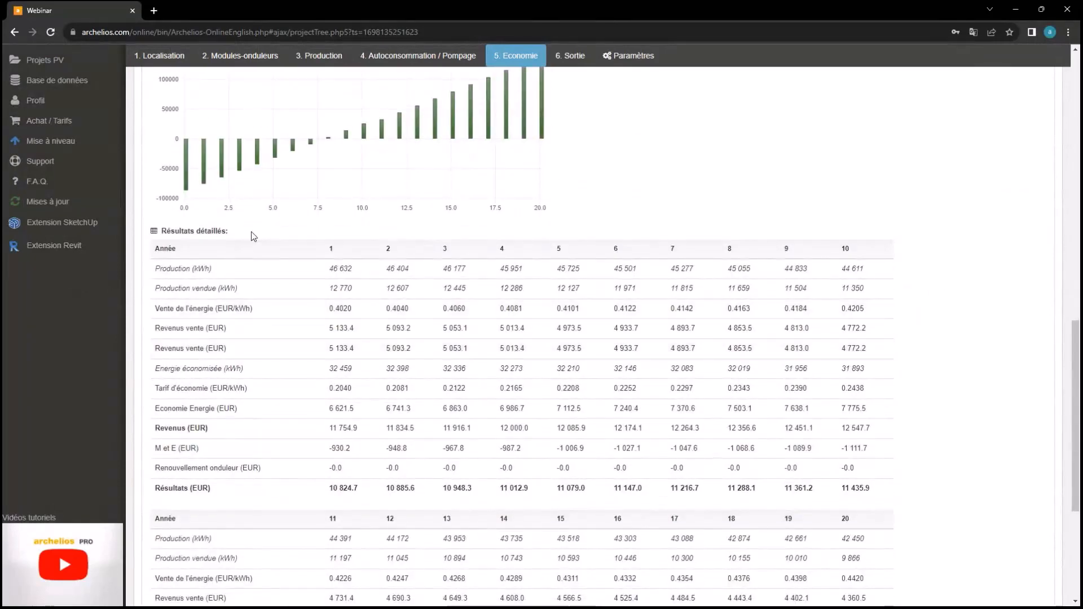
scroll(253, 237, down, 3)
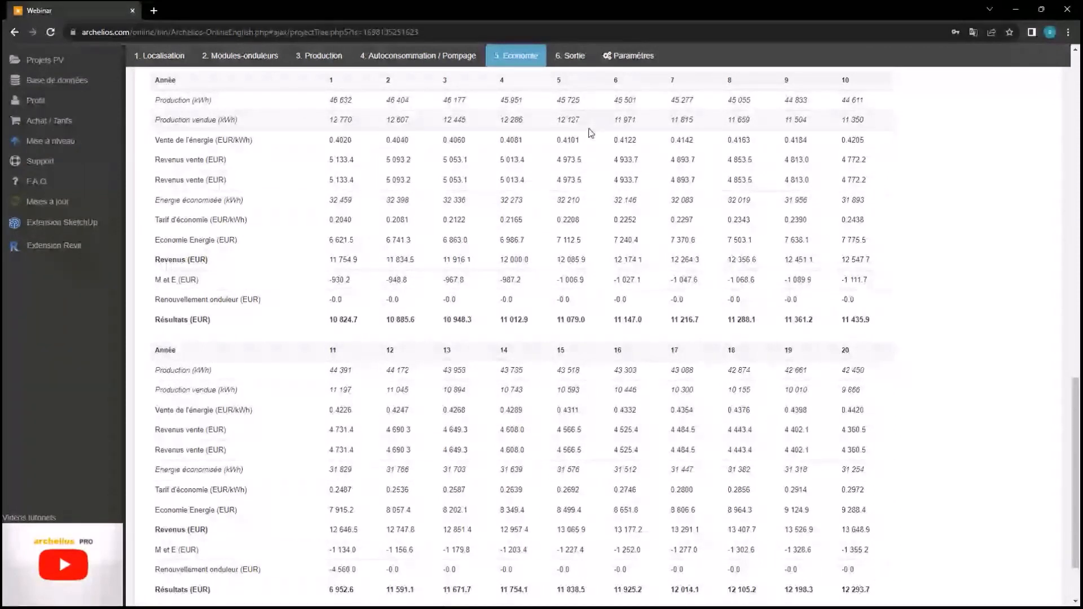
scroll(331, 316, down, 2)
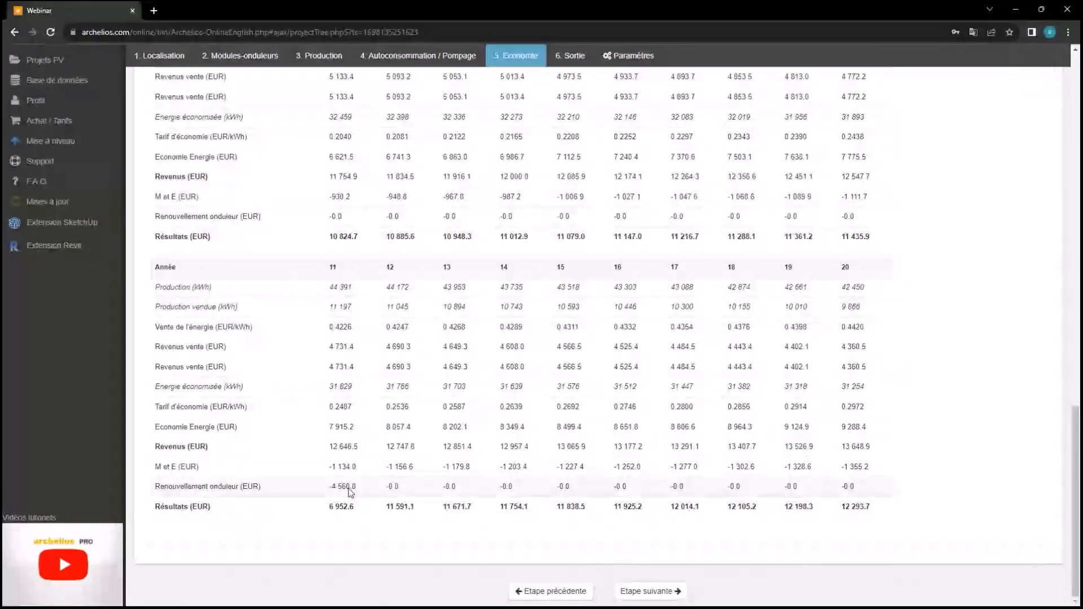
scroll(894, 461, up, 1)
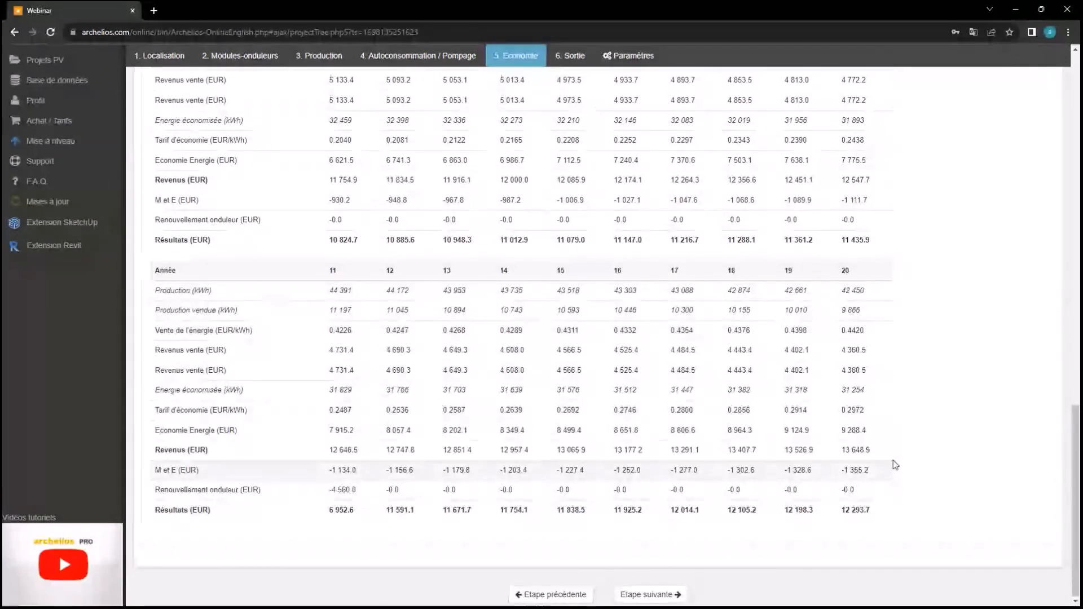
scroll(894, 464, up, 1)
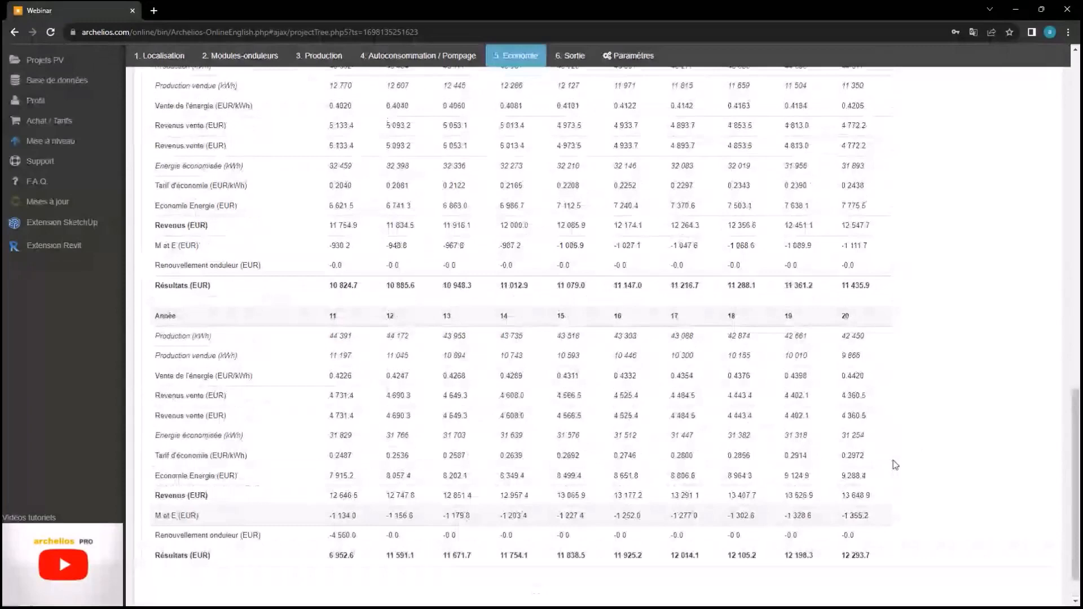
scroll(893, 461, up, 15)
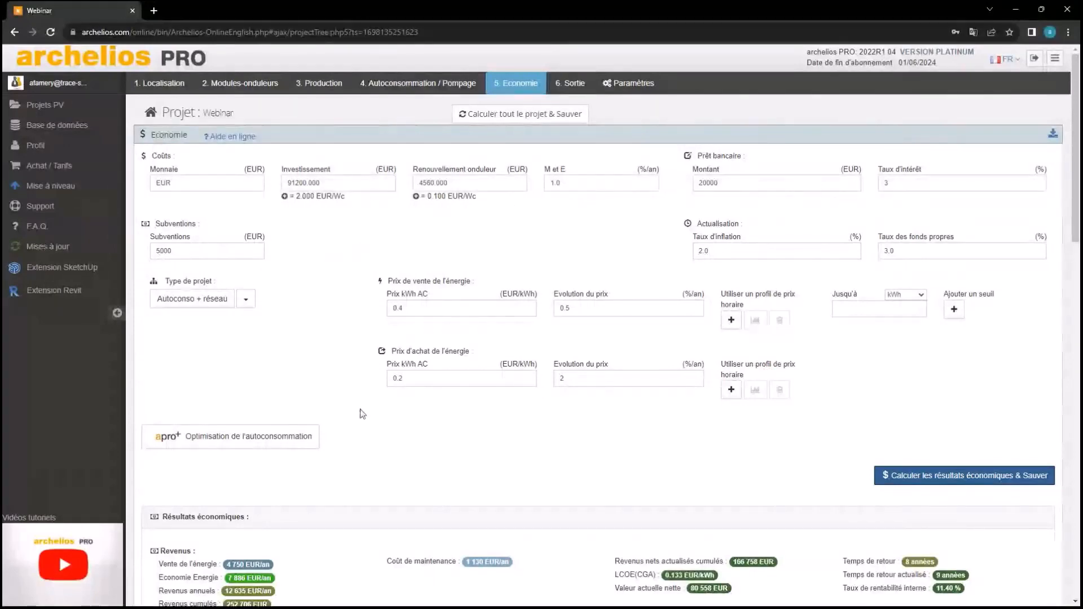
Go to the 6. Sortie step and scroll down to the Fichiers de sortie section
click(571, 85)
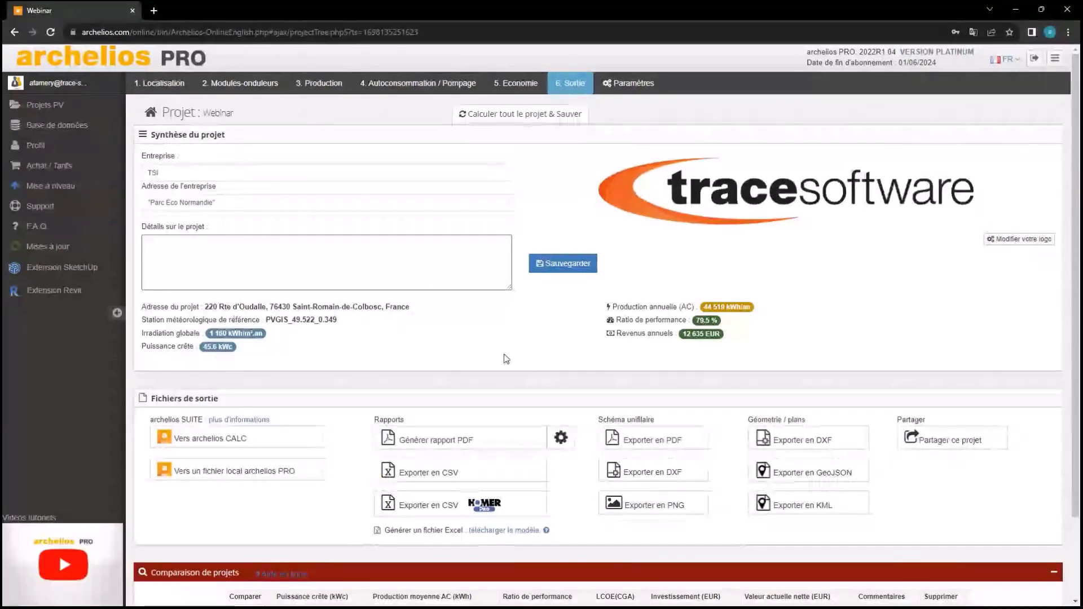
scroll(506, 359, down, 2)
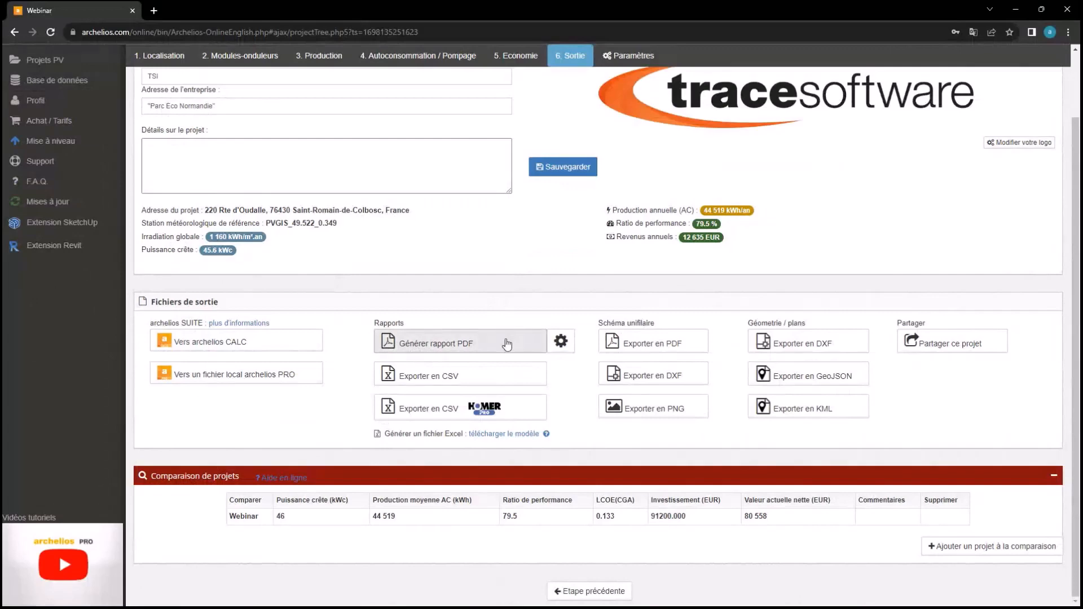
Keep the Economie section in the PDF report settings, save them, and generate the study report
click(560, 343)
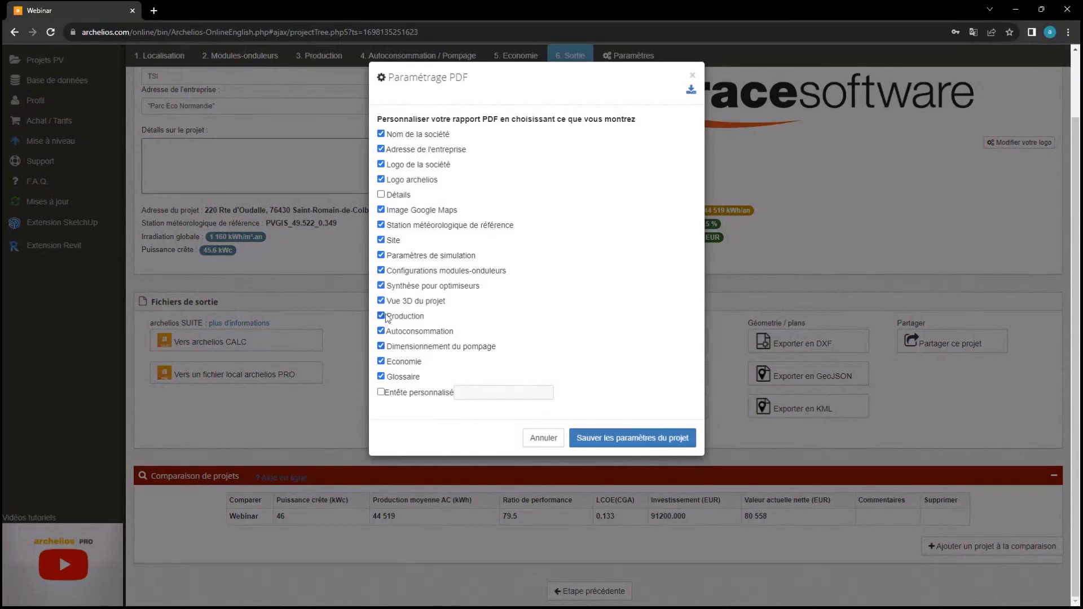
click(383, 361)
click(382, 361)
click(640, 438)
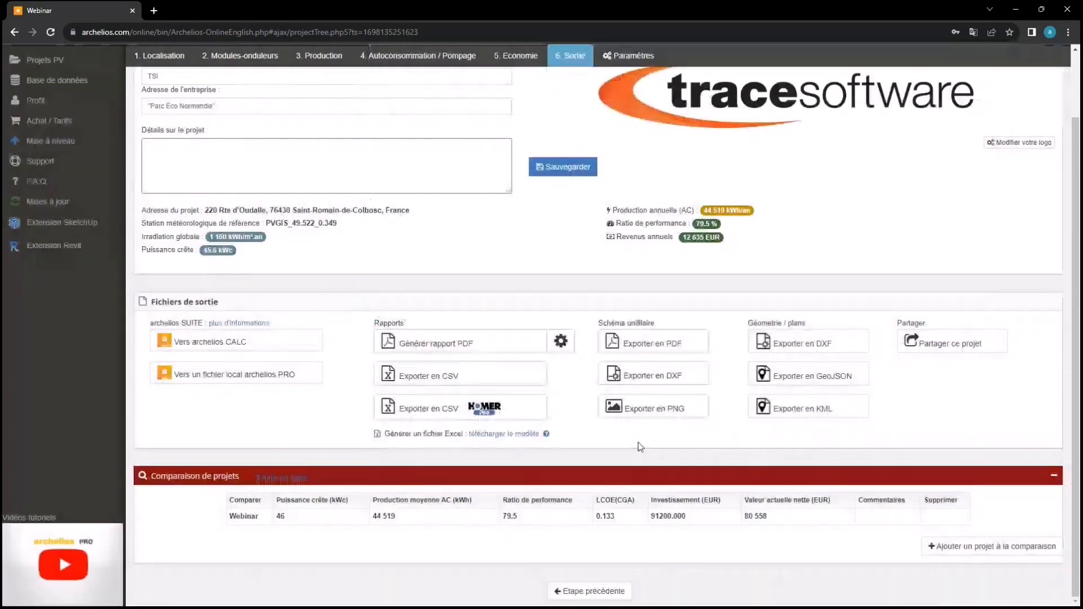
click(499, 346)
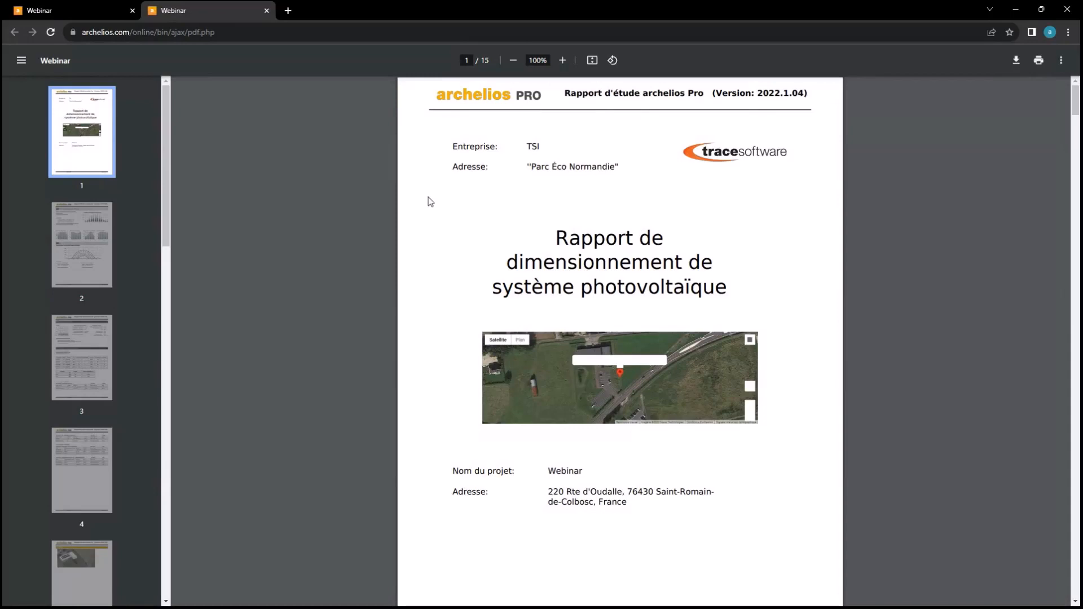
Browse report pages 2–9: simulation parameters, 3D view, production and self-consumption results
click(102, 246)
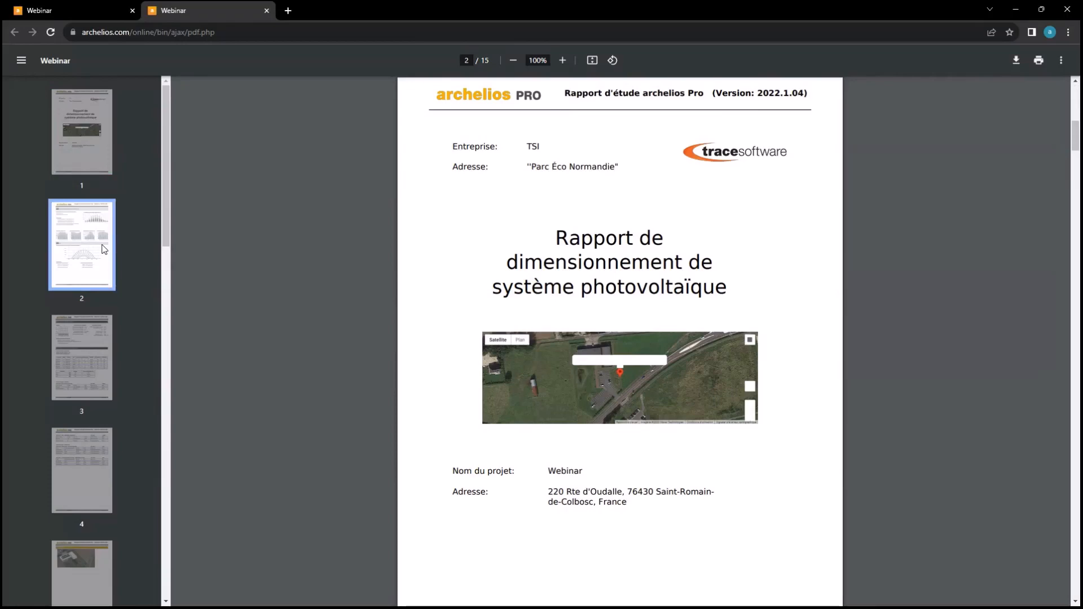
scroll(104, 296, down, 1)
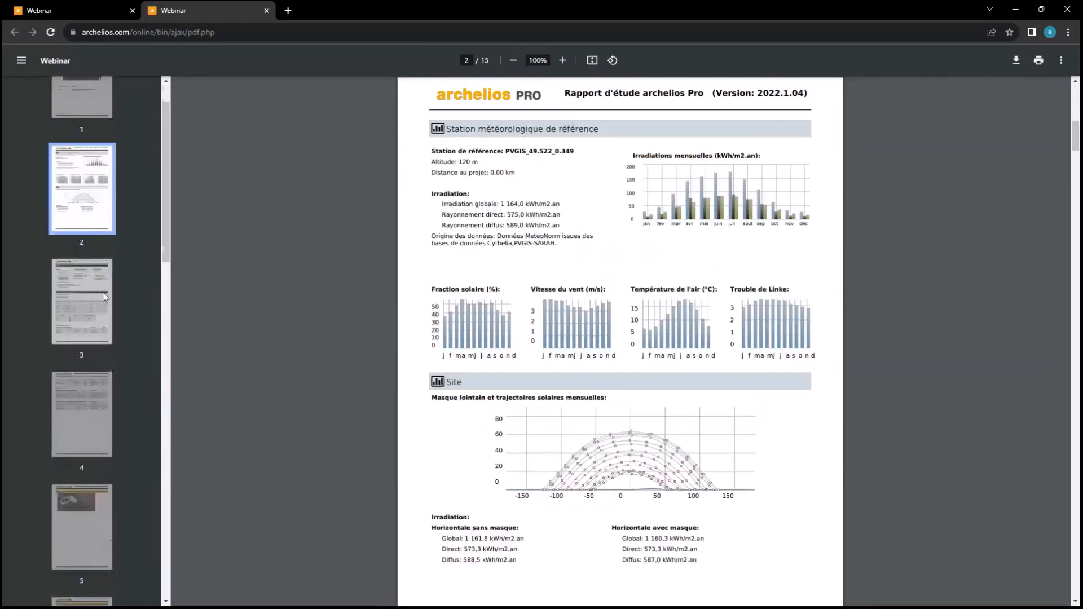
click(105, 296)
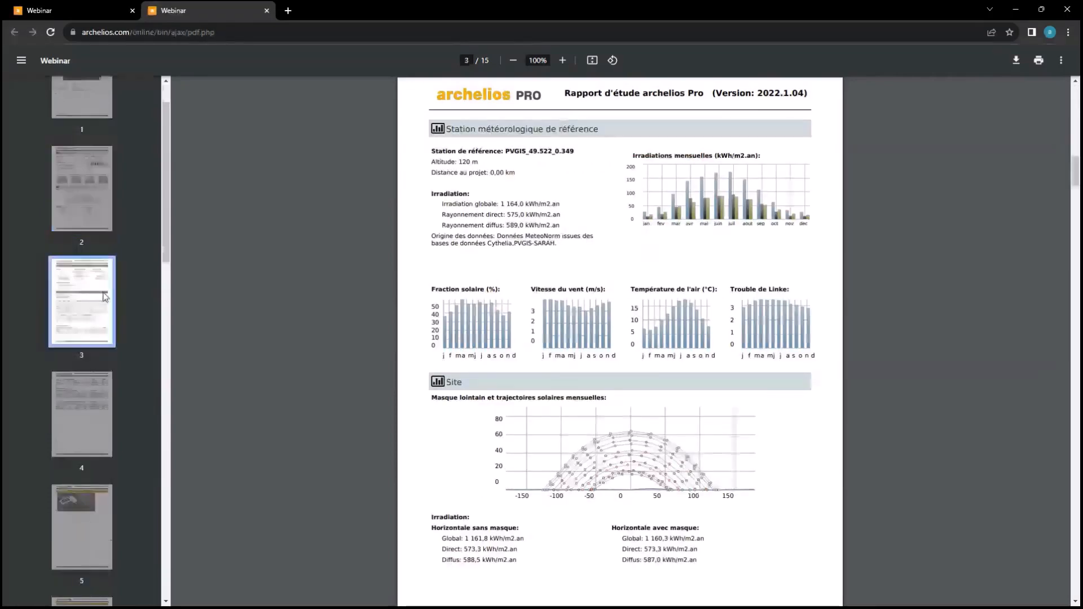
scroll(107, 294, down, 2)
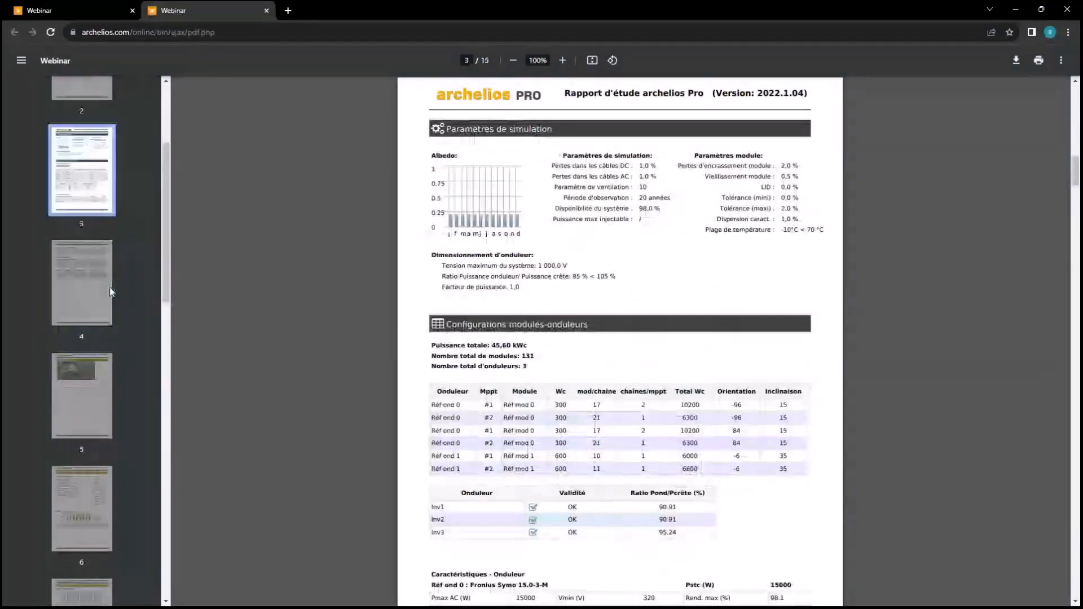
scroll(109, 288, down, 1)
click(82, 361)
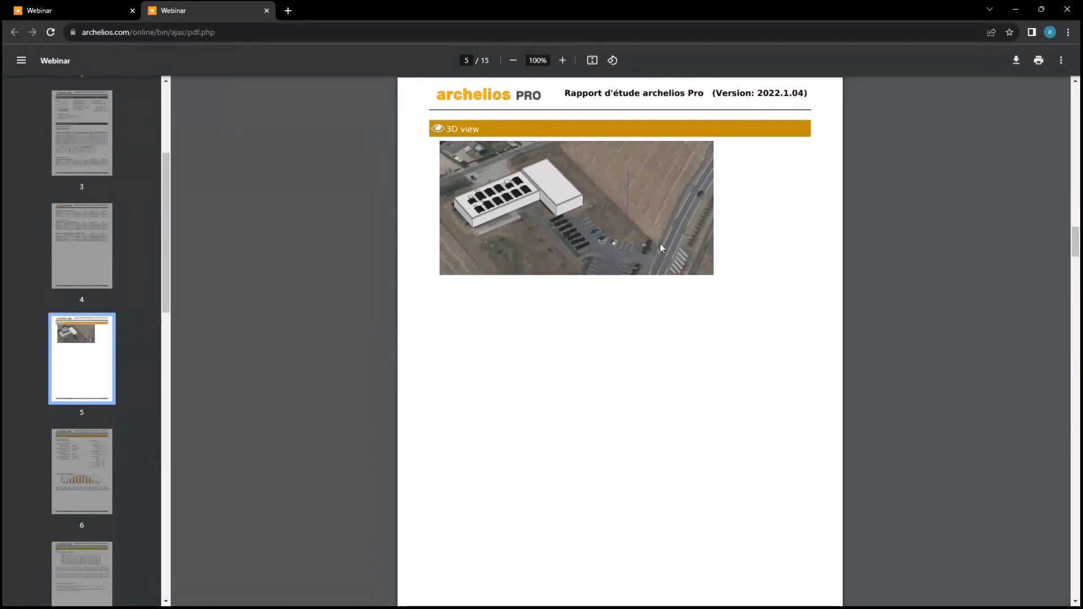
scroll(122, 361, down, 2)
click(98, 366)
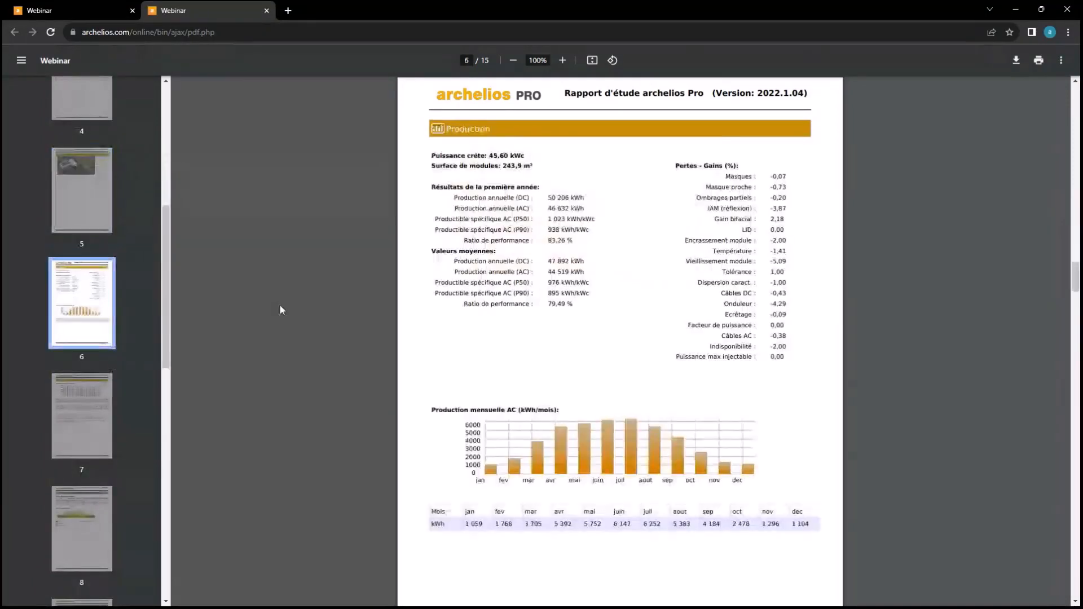
click(84, 411)
scroll(84, 410, down, 4)
click(90, 334)
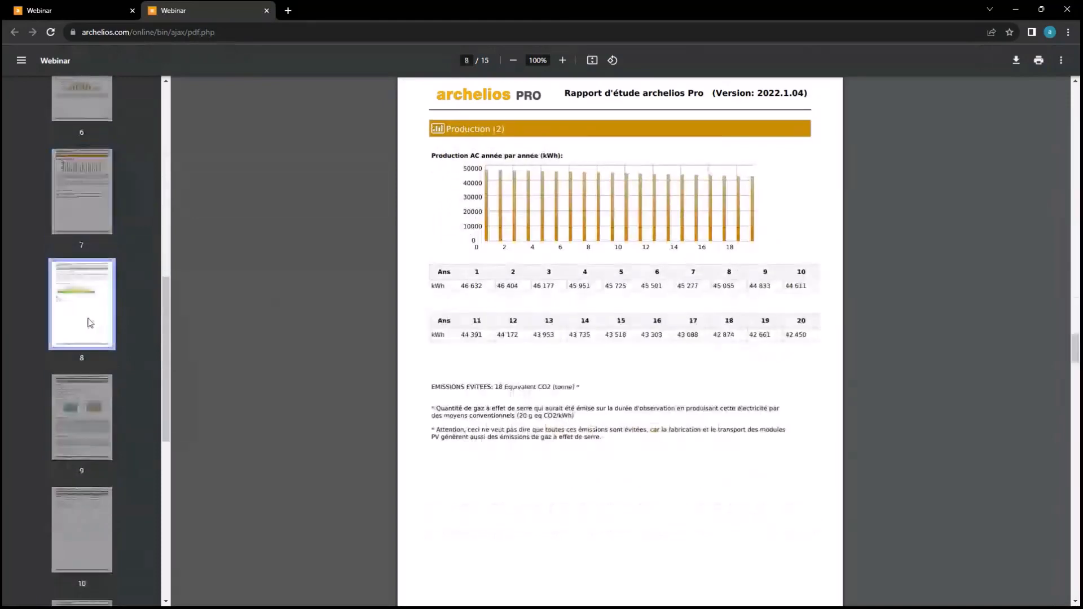
click(88, 401)
scroll(88, 401, down, 7)
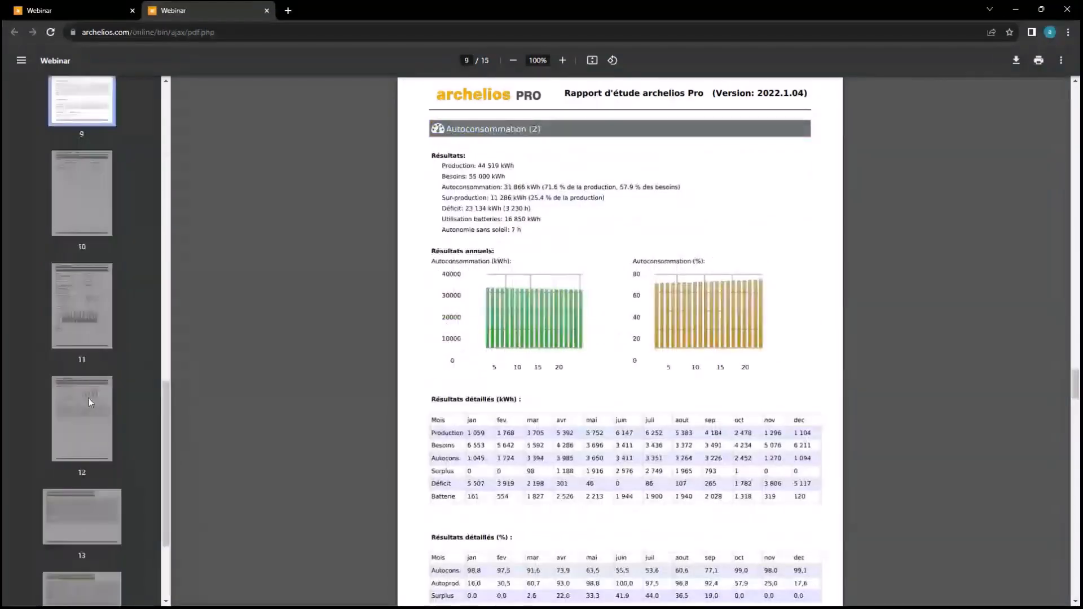
Check the battery and economic pages 10–12, return to the cover, and close the report
click(80, 439)
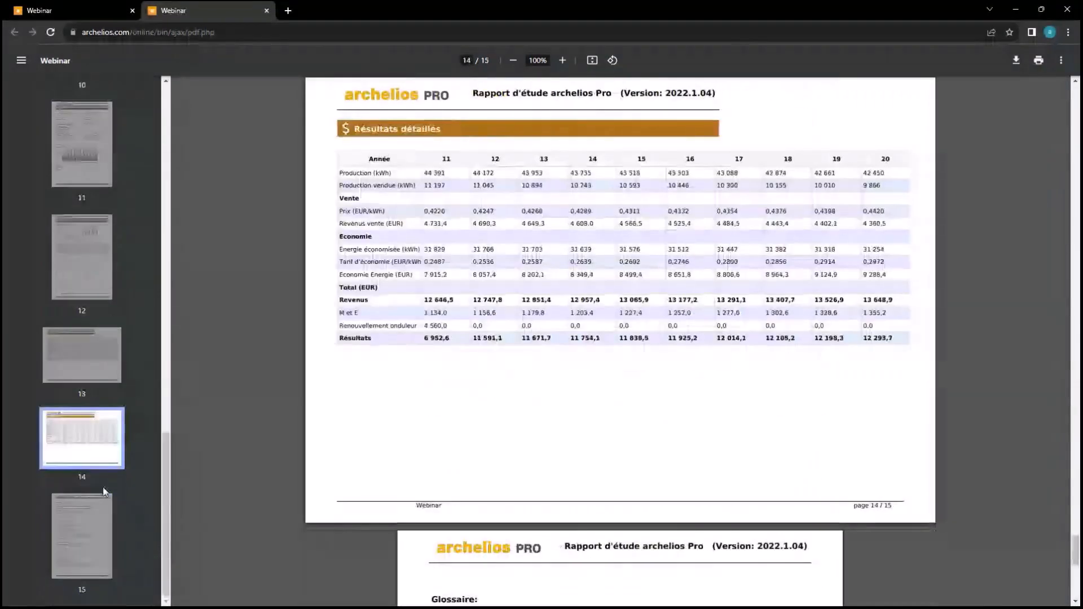
click(94, 278)
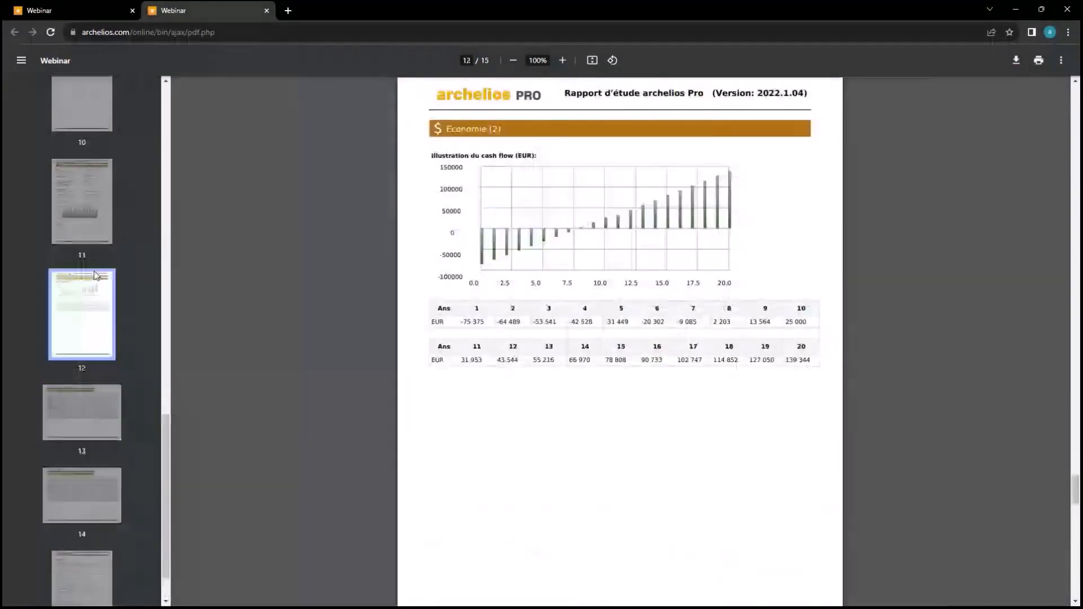
click(87, 232)
click(85, 229)
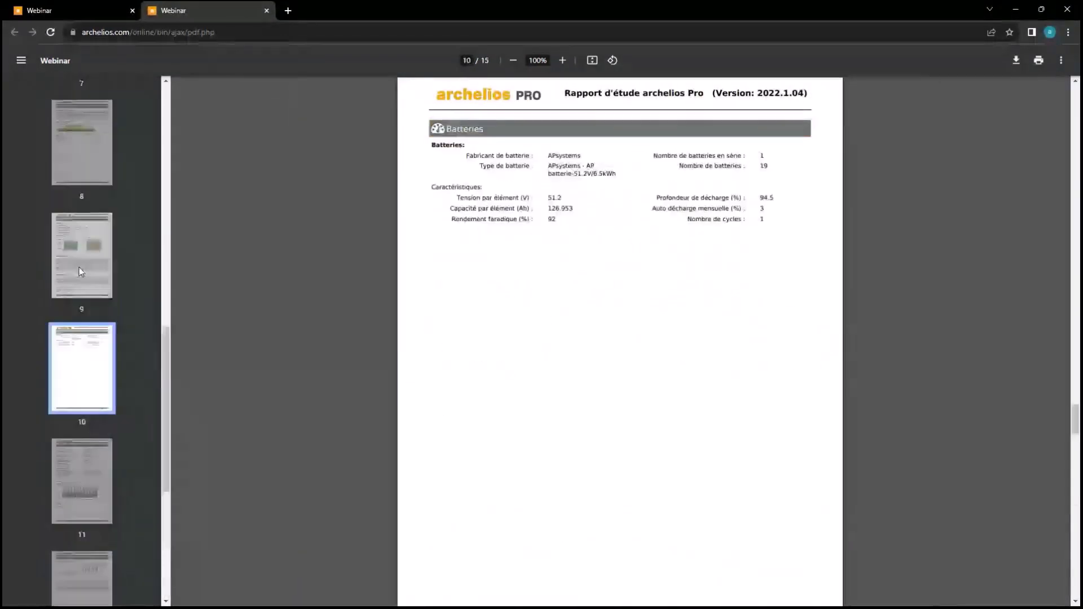
scroll(81, 271, up, 12)
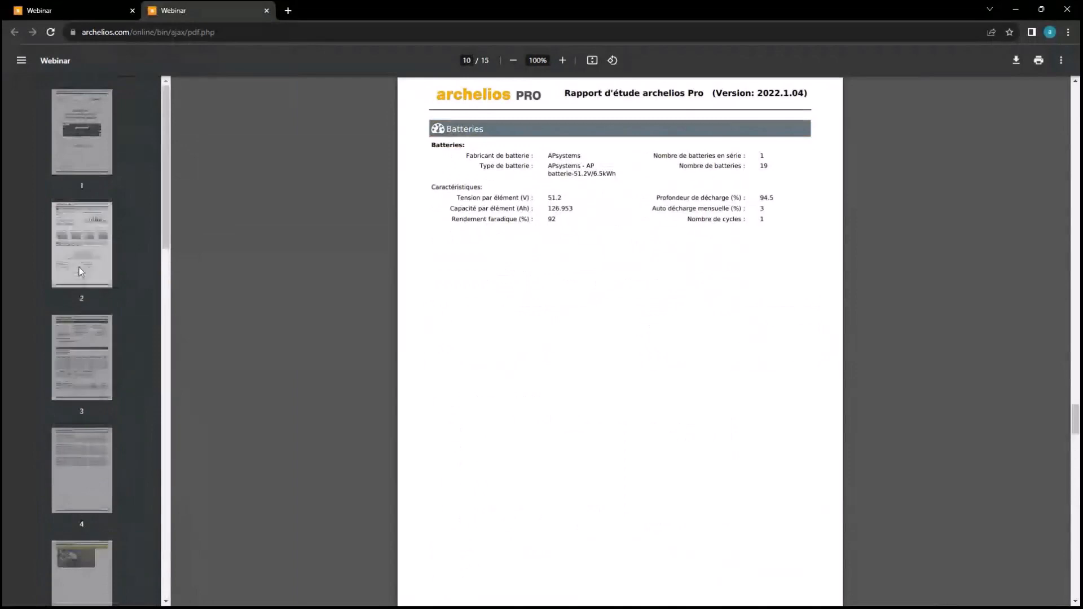
click(83, 142)
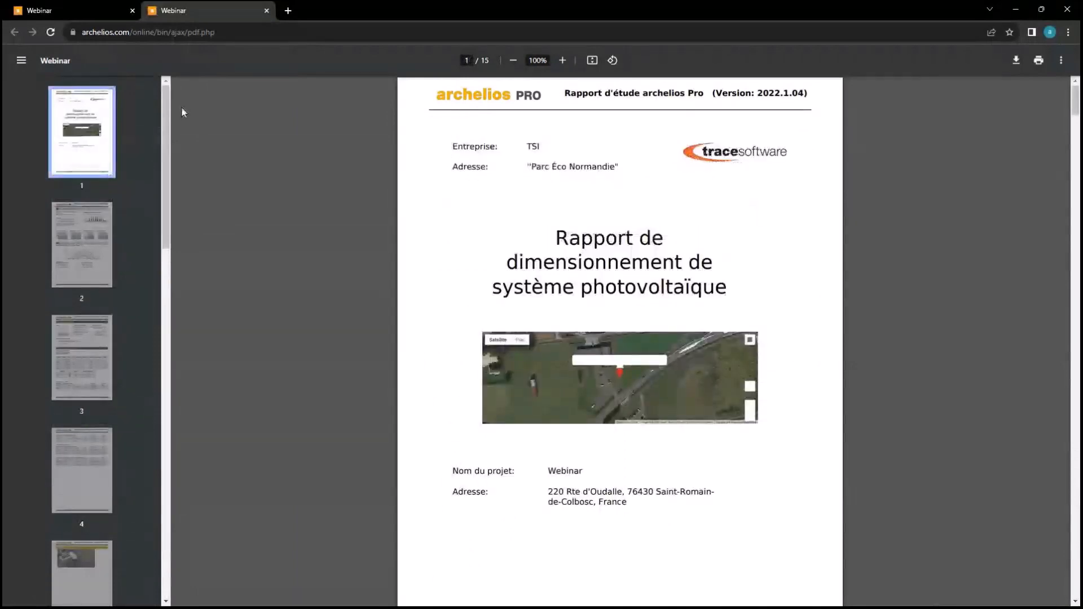
click(266, 10)
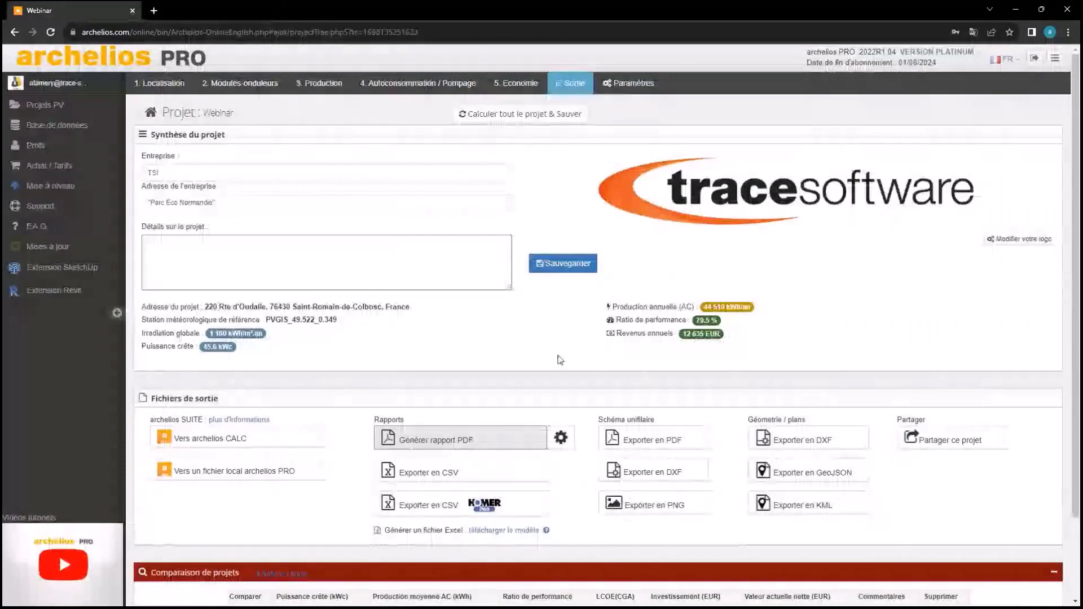
Export the Schéma unifilaire to Webinar-singleLineDiagram.pdf, view it, and close its tab
scroll(559, 360, down, 1)
scroll(560, 360, down, 1)
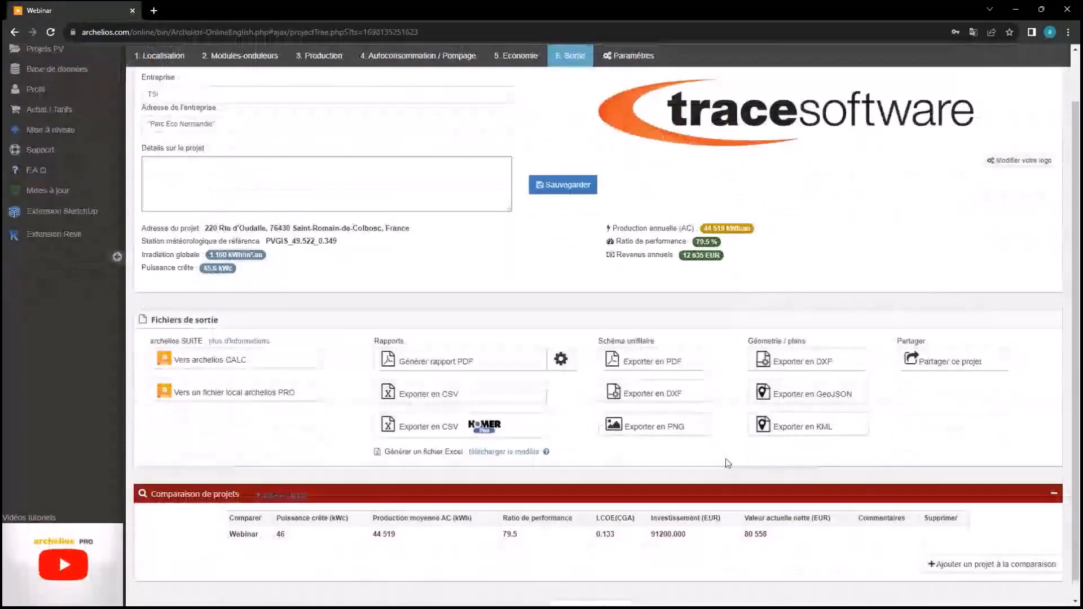
click(648, 361)
click(619, 213)
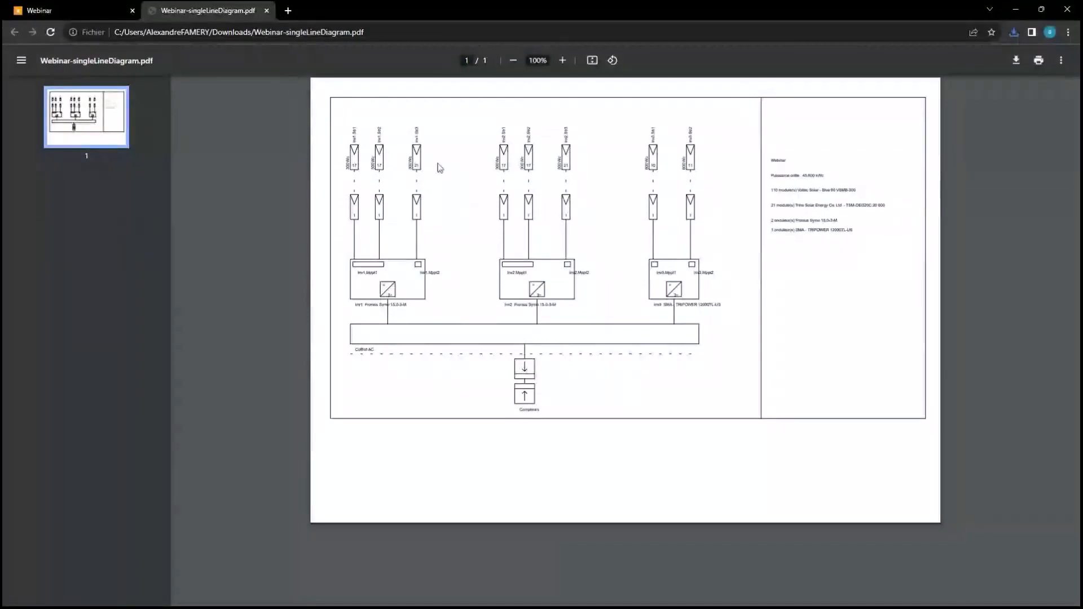
click(266, 11)
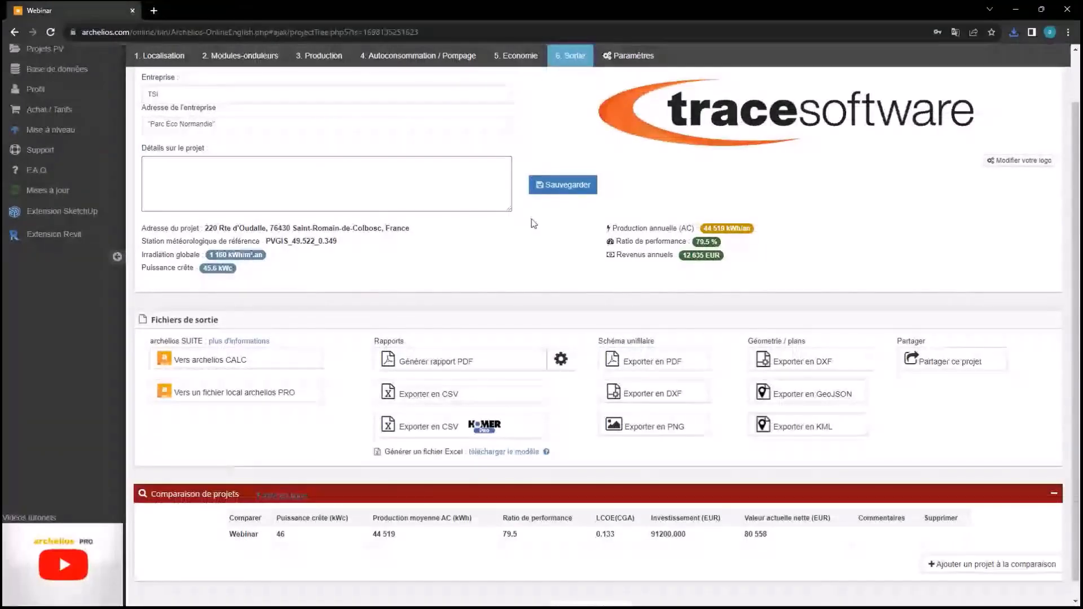